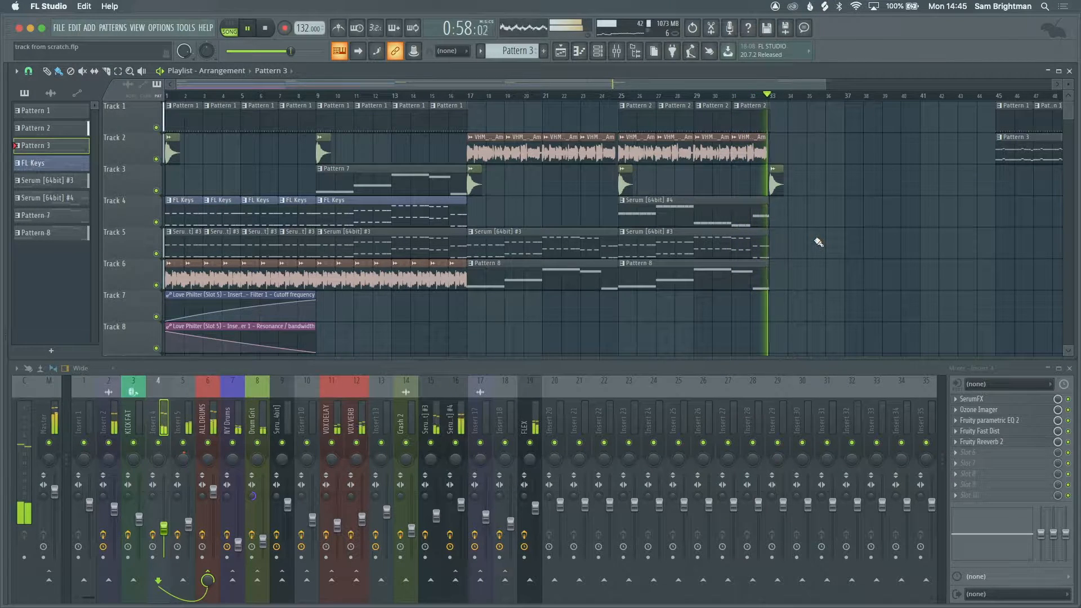
Play back the Pattern 1 and Pattern 3 clips at bar 45 of the playlist.
{"action": "key", "text": "space"}
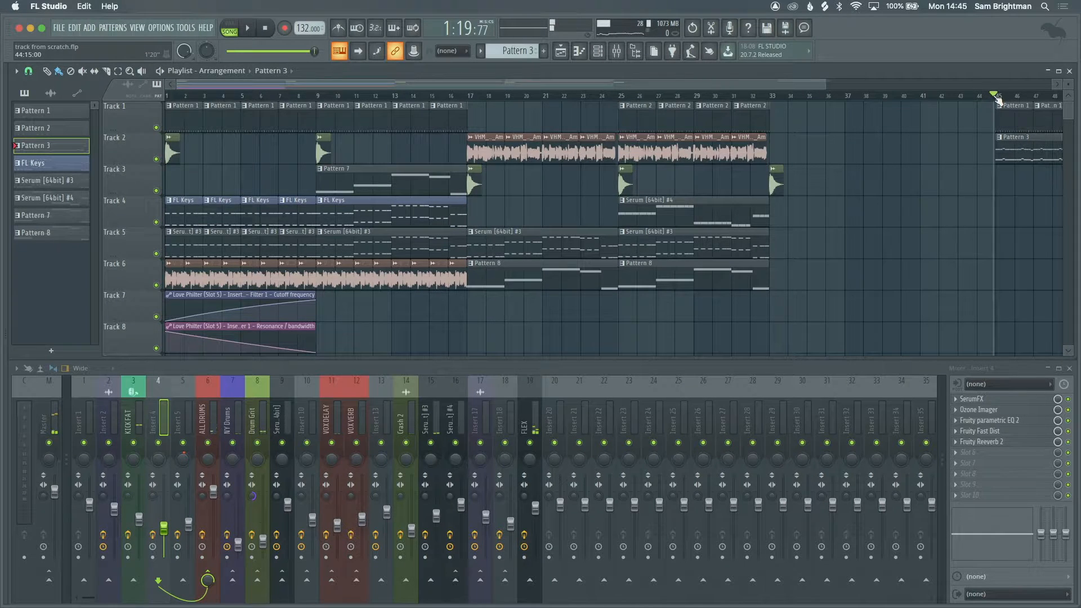
{"action": "scroll", "coordinate": [963, 207], "scroll_direction": "up", "scroll_amount": 5}
{"action": "scroll", "coordinate": [962, 208], "scroll_direction": "right", "scroll_amount": 10}
{"action": "scroll", "coordinate": [963, 208], "scroll_direction": "down", "scroll_amount": 7}
{"action": "scroll", "coordinate": [662, 201], "scroll_direction": "up", "scroll_amount": 5}
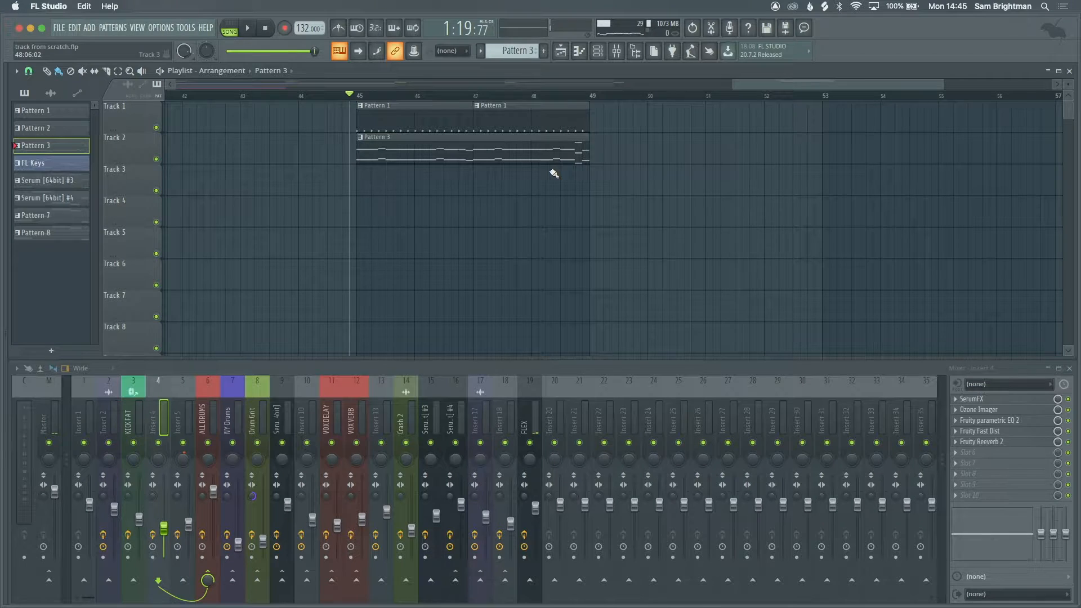
{"action": "key", "text": "space"}
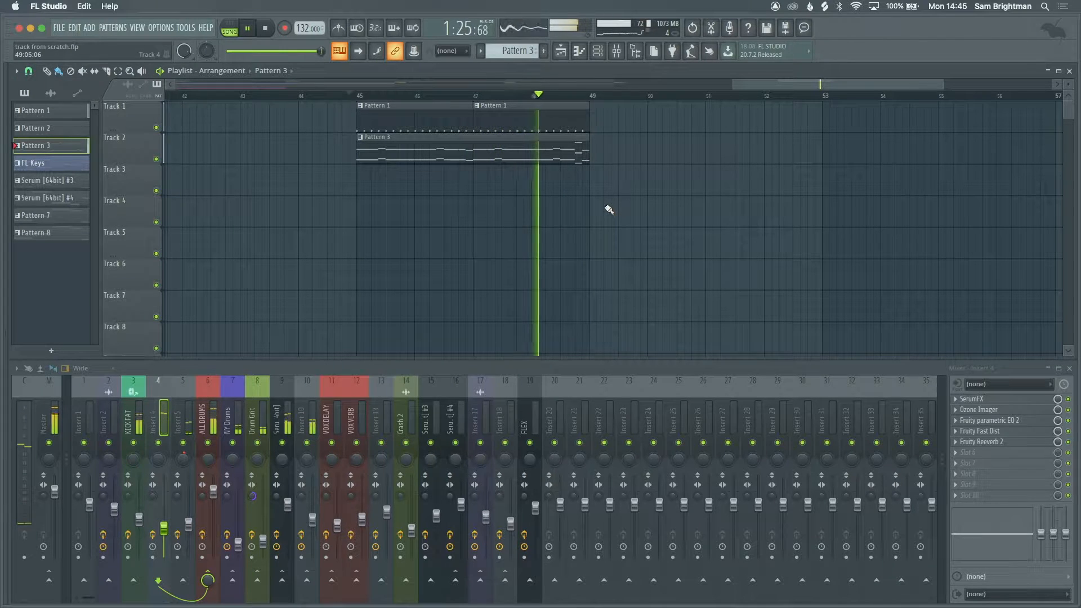
{"action": "key", "text": "space"}
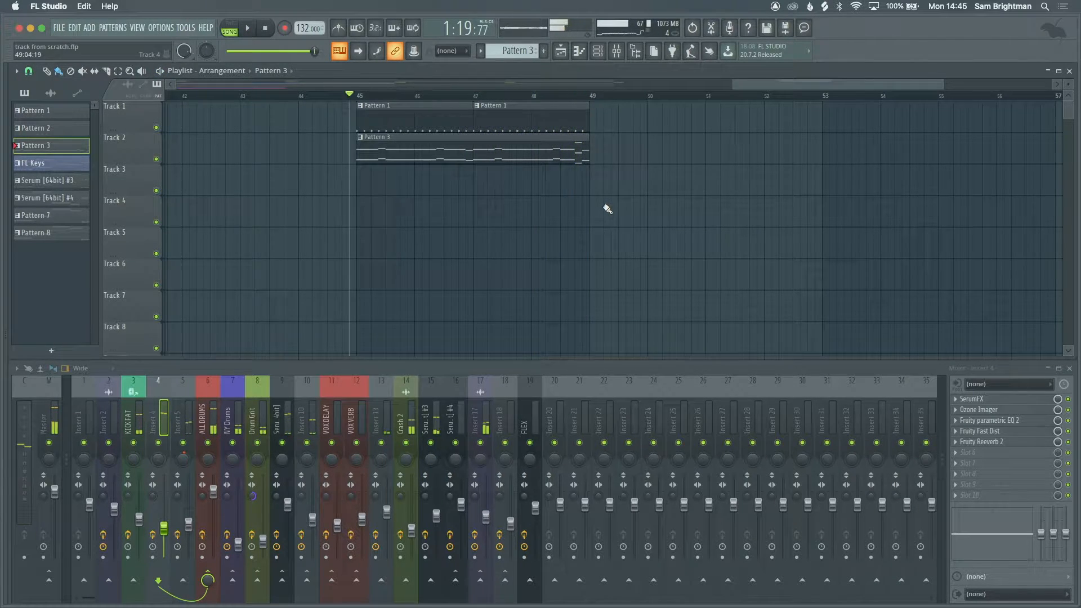
Return the playhead to the song start, then enlarge the window to full screen and save the project.
{"action": "scroll", "coordinate": [608, 208], "scroll_direction": "down", "scroll_amount": 5}
{"action": "left_click", "coordinate": [167, 95]}
{"action": "scroll", "coordinate": [203, 195], "scroll_direction": "up", "scroll_amount": 3}
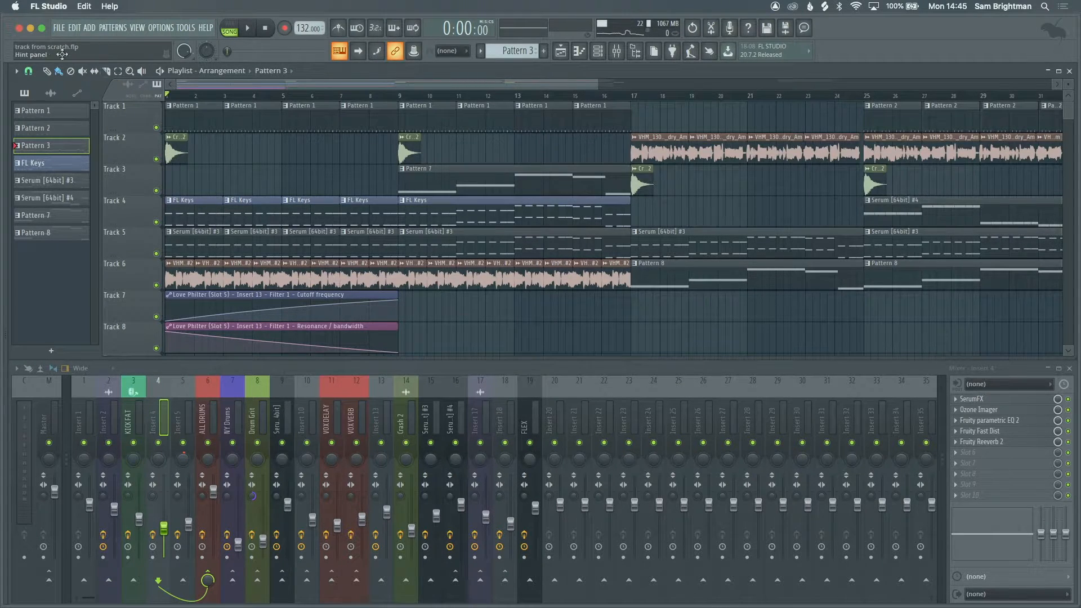
{"action": "left_click", "coordinate": [42, 28]}
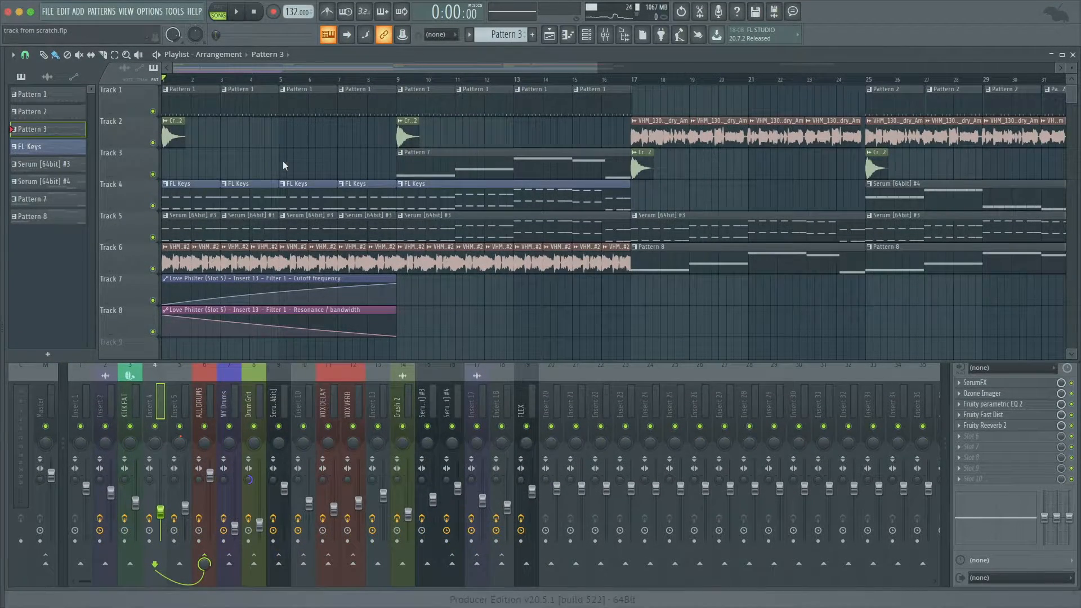
{"action": "scroll", "coordinate": [178, 166], "scroll_direction": "up", "scroll_amount": 2}
{"action": "key", "text": "ctrl+s"}
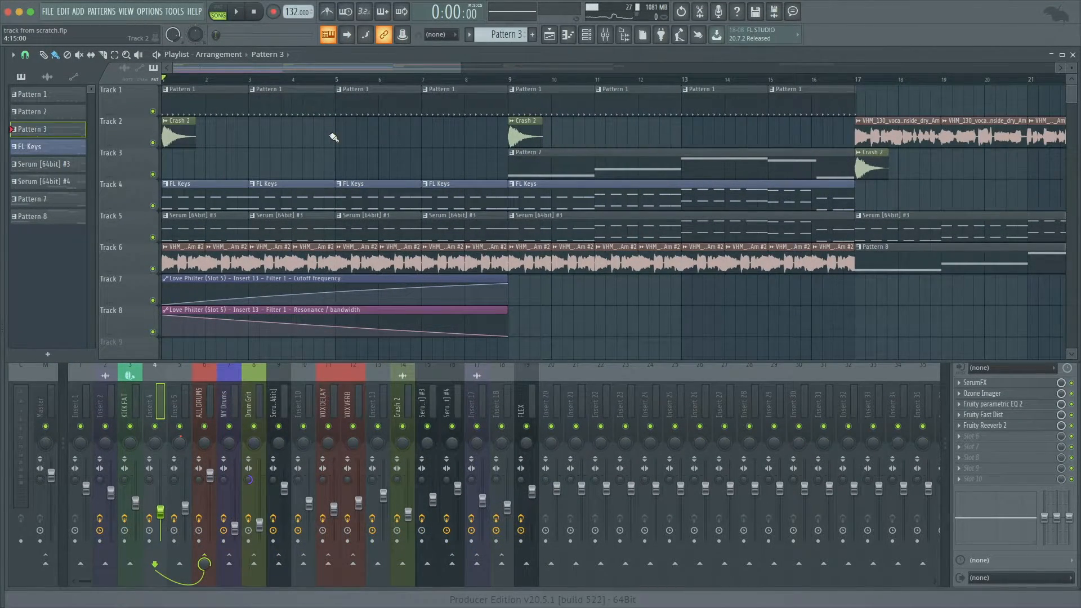
Play the arrangement from bar 17 to hear the vocal hook section.
{"action": "scroll", "coordinate": [333, 137], "scroll_direction": "down", "scroll_amount": 1}
{"action": "scroll", "coordinate": [592, 127], "scroll_direction": "right", "scroll_amount": 1}
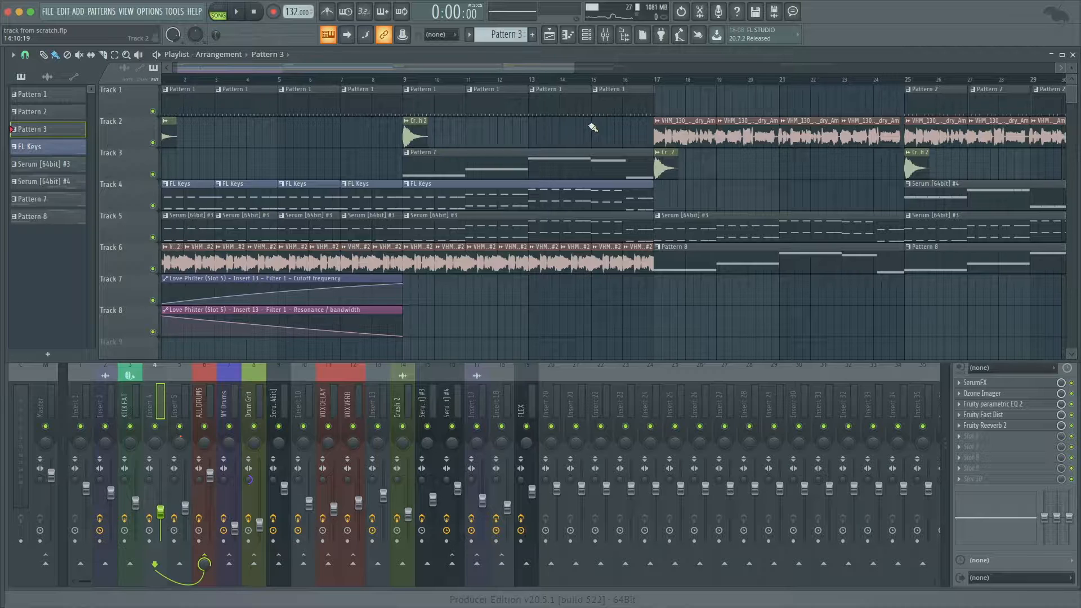
{"action": "key", "text": "space"}
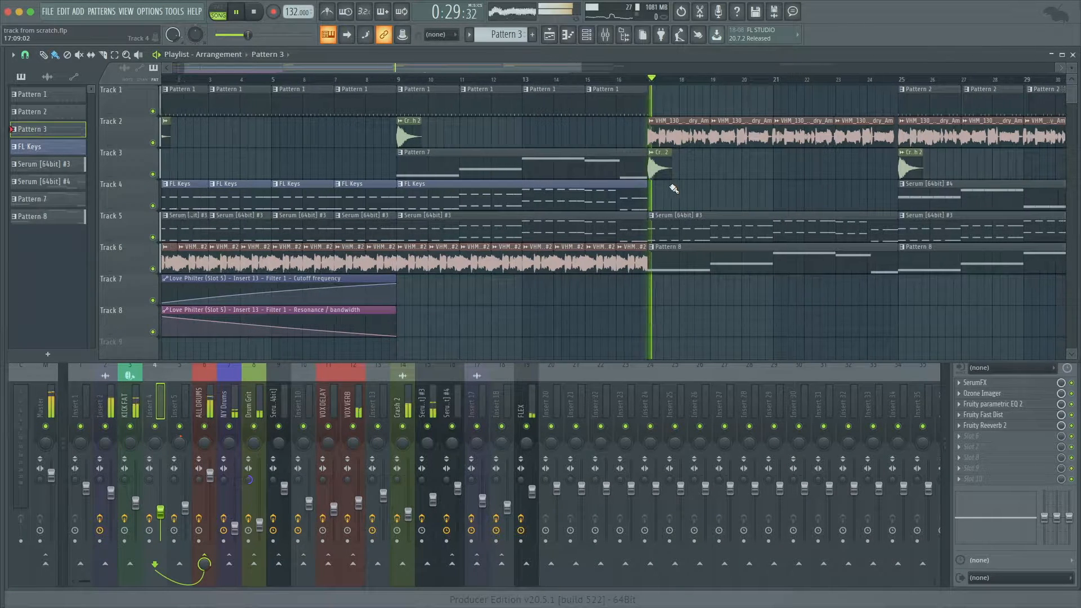
{"action": "scroll", "coordinate": [667, 180], "scroll_direction": "right", "scroll_amount": 5}
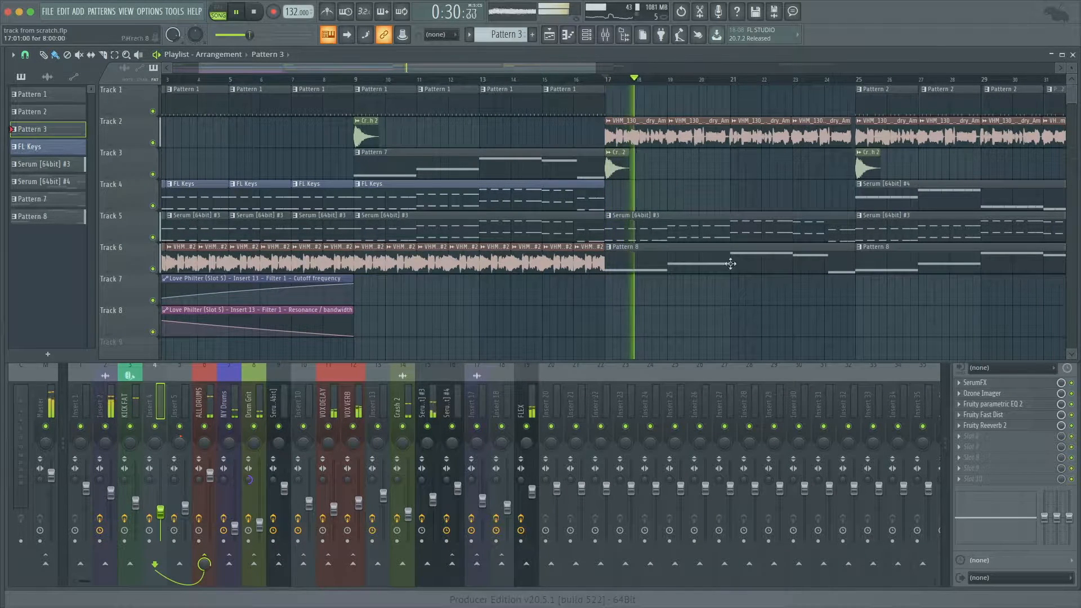
Move the mixer down clear of the playlist and save the project.
{"action": "left_click", "coordinate": [946, 387]}
{"action": "left_click_drag", "start_coordinate": [912, 357], "coordinate": [910, 370]}
{"action": "key", "text": "space"}
{"action": "key", "text": "ctrl+s"}
Move the Serum [64bit] #3 and Pattern 8 clips from bar 17 to about bar 37 and save the project.
{"action": "scroll", "coordinate": [624, 231], "scroll_direction": "right", "scroll_amount": 4}
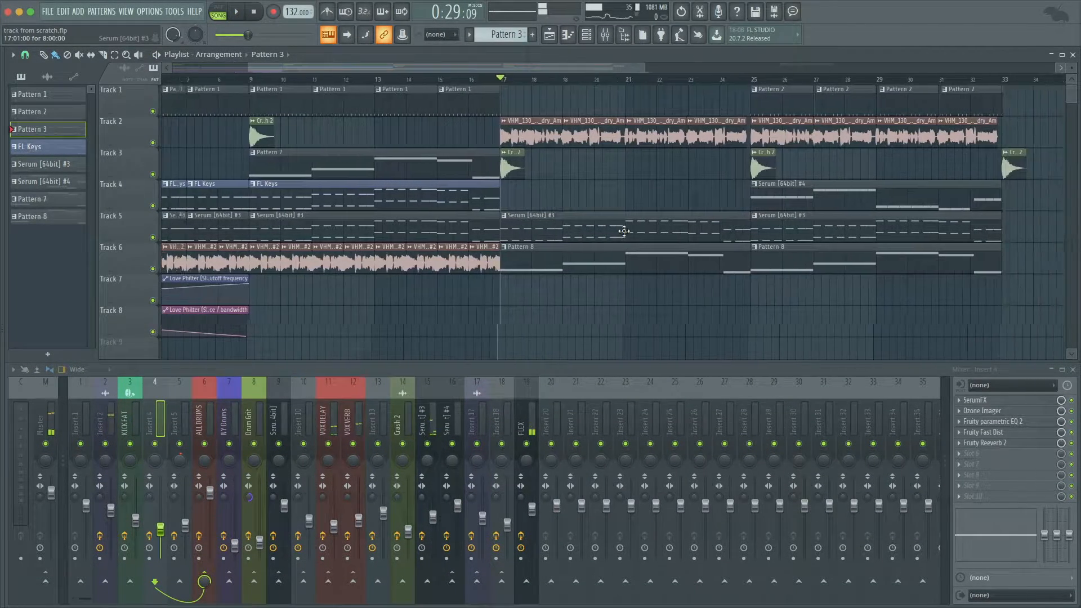
{"action": "scroll", "coordinate": [417, 203], "scroll_direction": "up", "scroll_amount": 2}
{"action": "scroll", "coordinate": [427, 207], "scroll_direction": "down", "scroll_amount": 5}
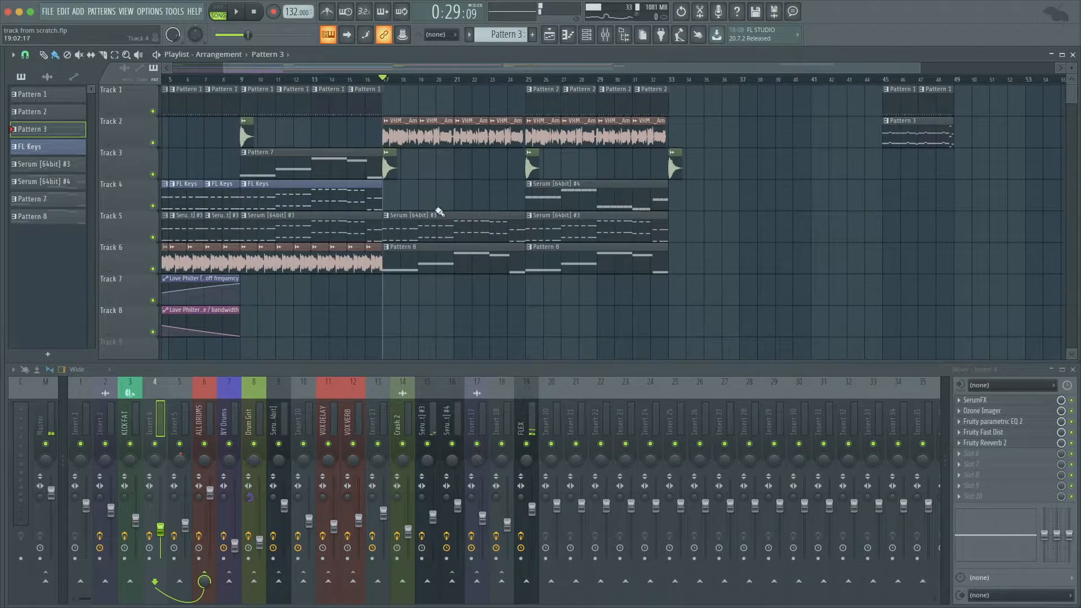
{"action": "scroll", "coordinate": [444, 218], "scroll_direction": "up", "scroll_amount": 4}
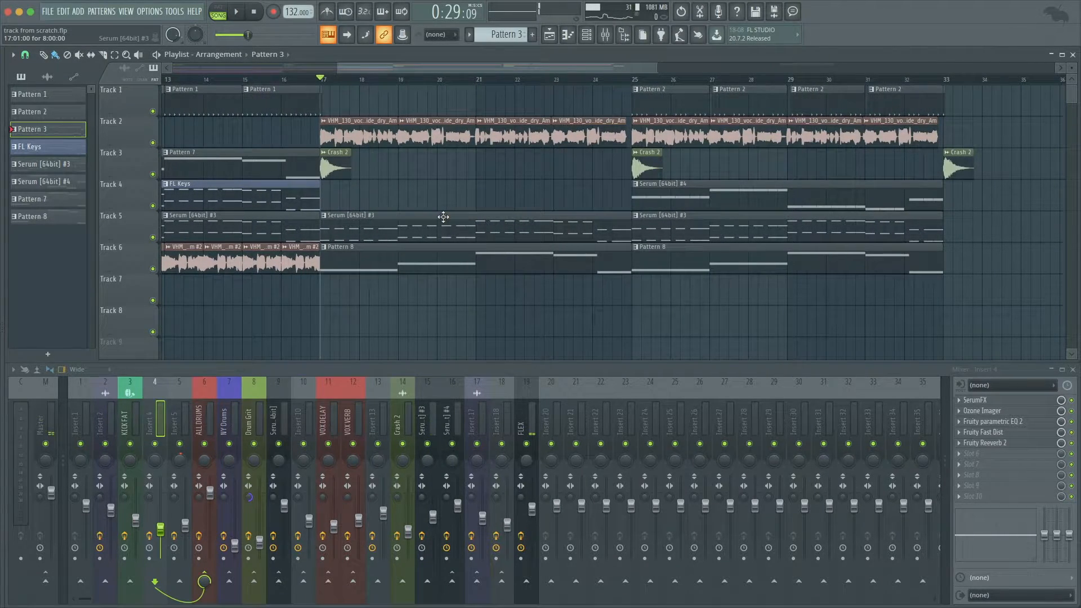
{"action": "scroll", "coordinate": [443, 217], "scroll_direction": "down", "scroll_amount": 3}
{"action": "left_click_drag", "start_coordinate": [443, 218], "coordinate": [942, 263]}
{"action": "left_click", "coordinate": [740, 307]}
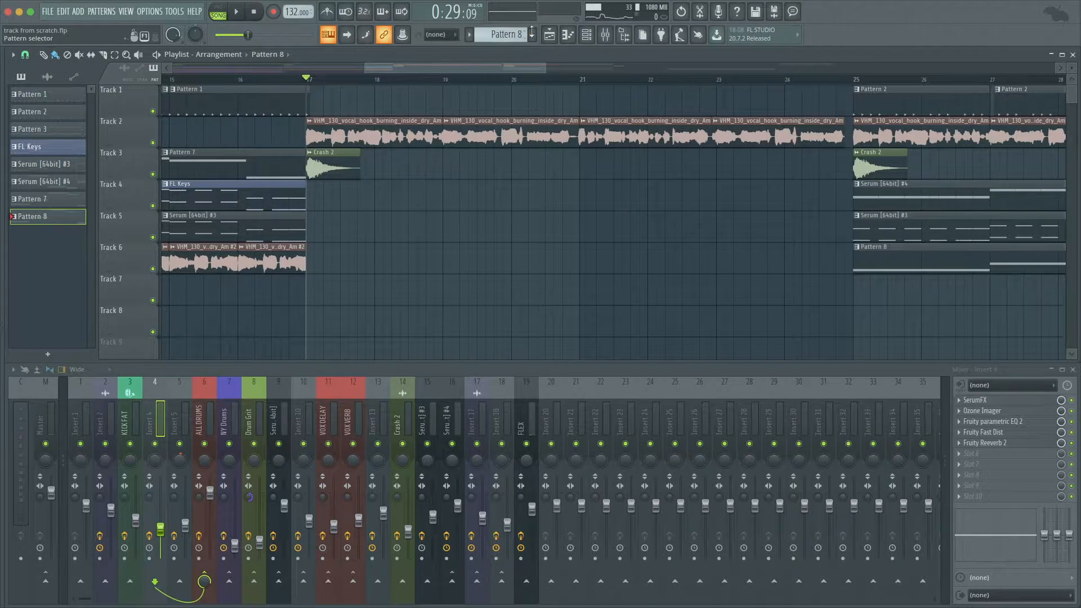
{"action": "scroll", "coordinate": [519, 193], "scroll_direction": "down", "scroll_amount": 5}
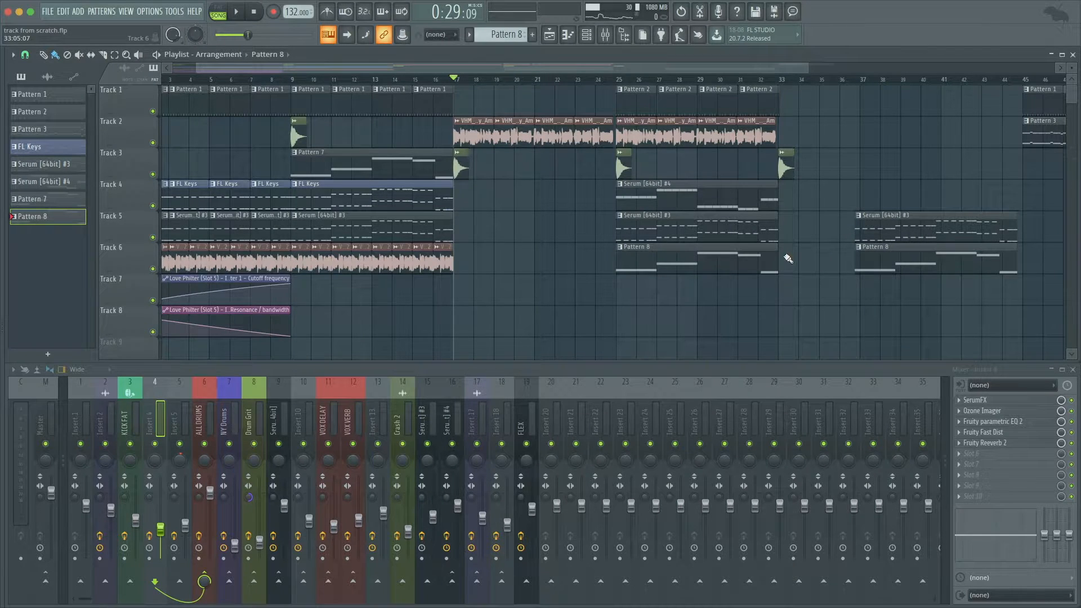
{"action": "scroll", "coordinate": [489, 206], "scroll_direction": "up", "scroll_amount": 3}
{"action": "key", "text": "ctrl+s"}
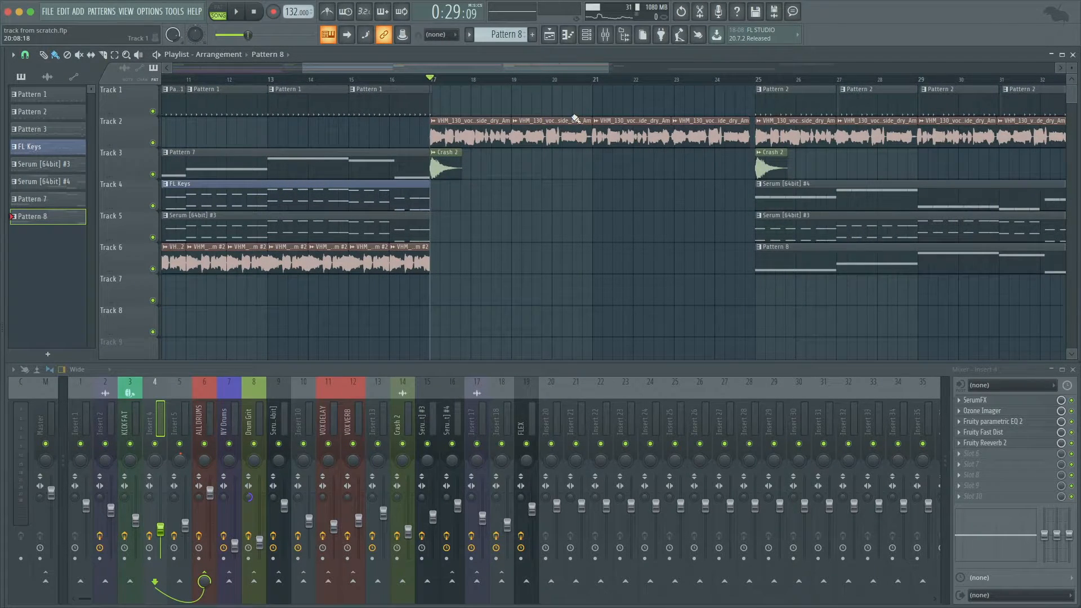
Create the new empty Pattern 9 and place its clip on Track 5 at bar 17.
{"action": "left_click", "coordinate": [532, 35]}
{"action": "scroll", "coordinate": [450, 248], "scroll_direction": "up", "scroll_amount": 4}
{"action": "left_click", "coordinate": [458, 222]}
{"action": "left_click_drag", "start_coordinate": [458, 221], "coordinate": [393, 222]}
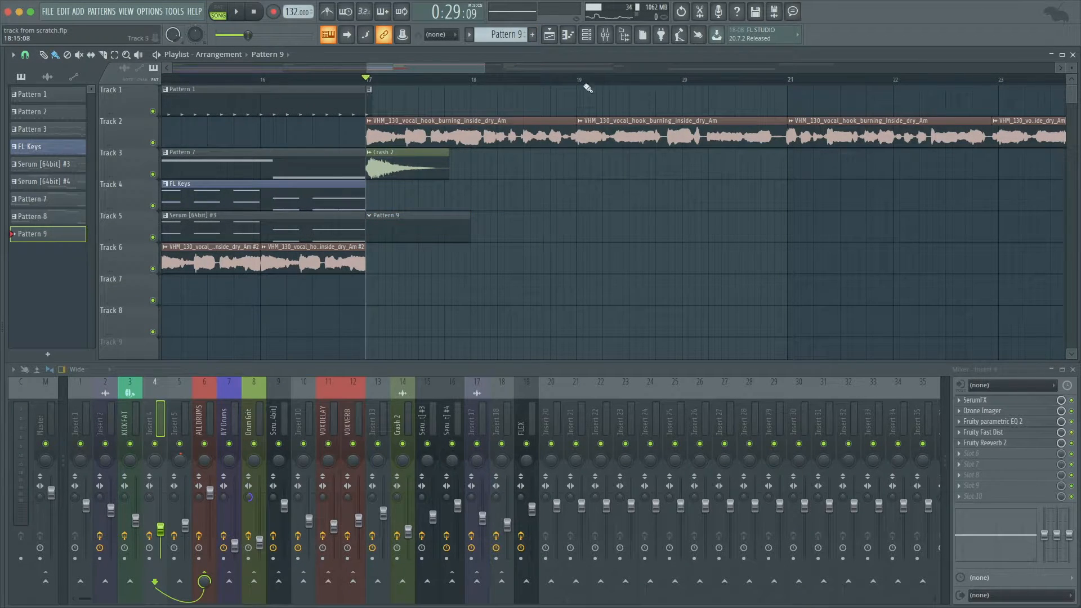
Examine the notes of the Serum [64bit] #3 clip on Track 5 in the piano roll.
{"action": "left_click", "coordinate": [588, 35]}
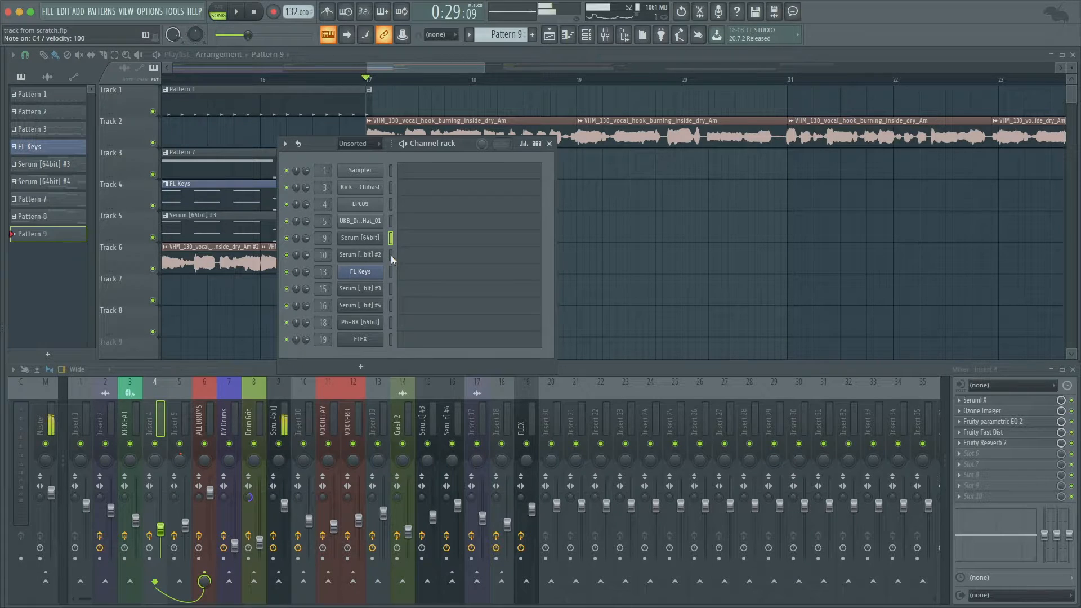
{"action": "key", "text": "Escape"}
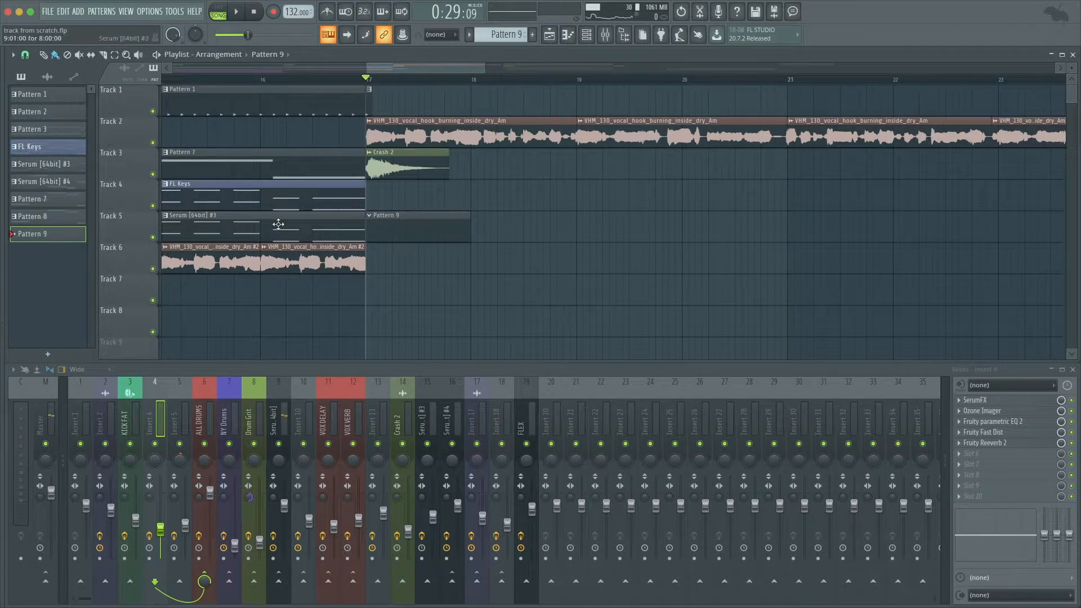
{"action": "double_click", "coordinate": [278, 224]}
{"action": "scroll", "coordinate": [394, 293], "scroll_direction": "left", "scroll_amount": 4}
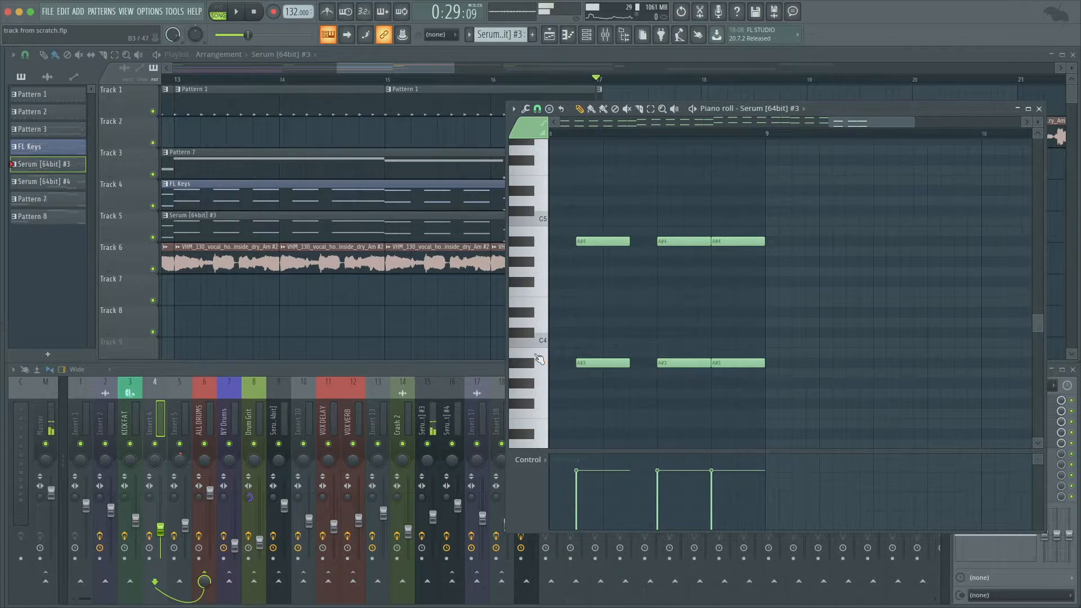
{"action": "key", "text": "Escape"}
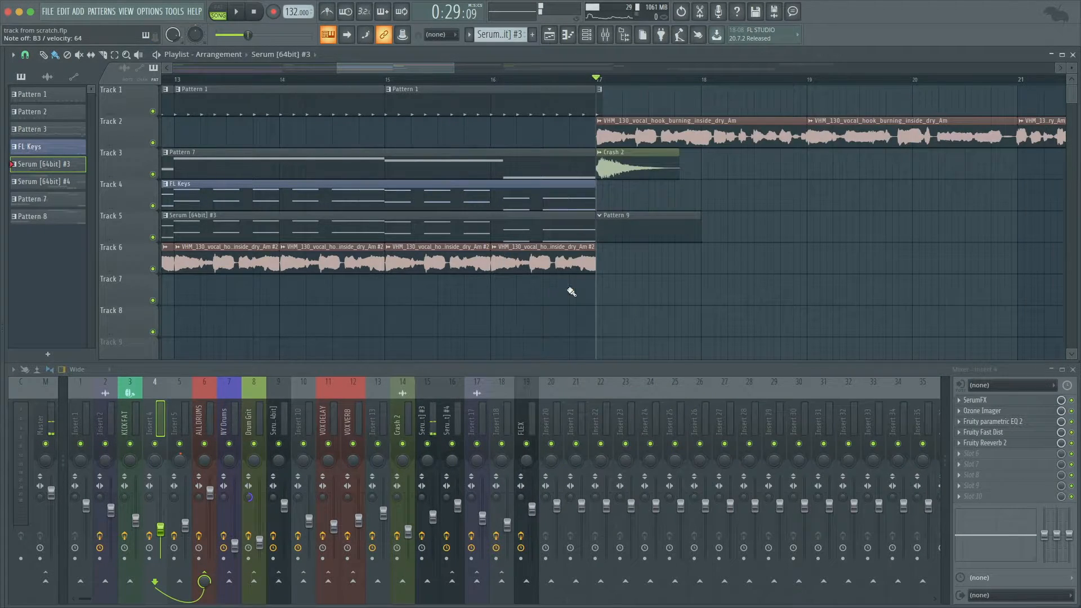
Select Pattern 9 and open a maximised piano roll for its Serum [64bit] #3 channel.
{"action": "scroll", "coordinate": [587, 276], "scroll_direction": "down", "scroll_amount": 2}
{"action": "left_click", "coordinate": [637, 217]}
{"action": "left_click", "coordinate": [594, 35]}
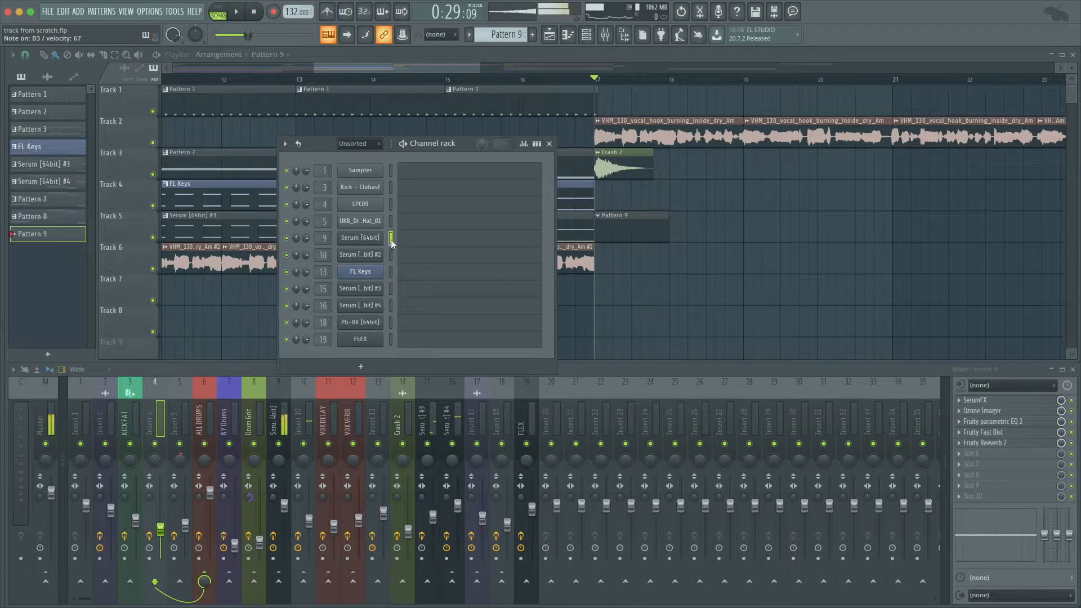
{"action": "left_click", "coordinate": [390, 289]}
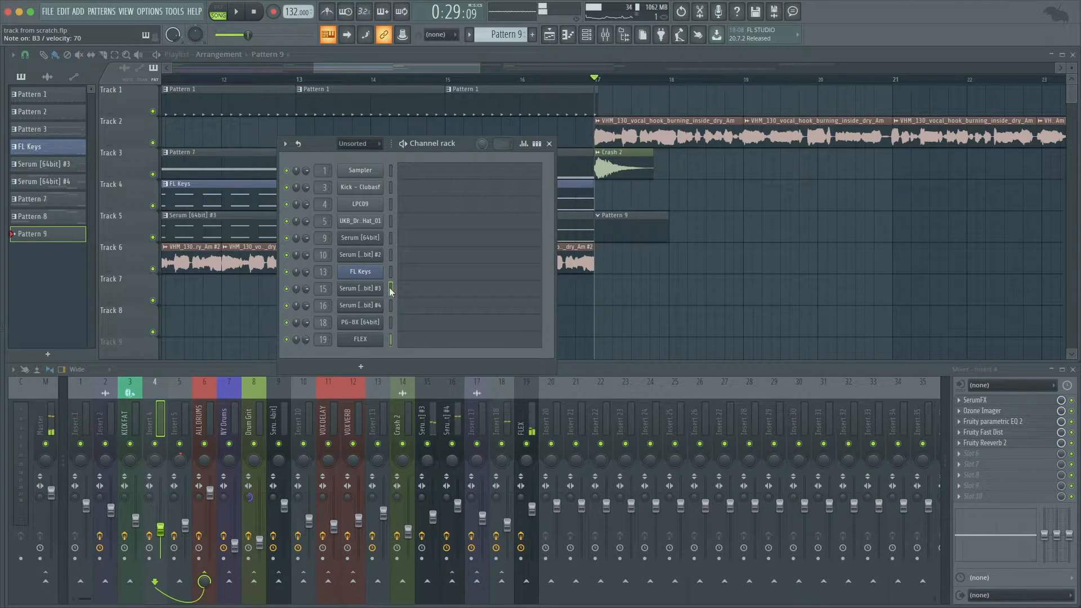
{"action": "left_click", "coordinate": [415, 294]}
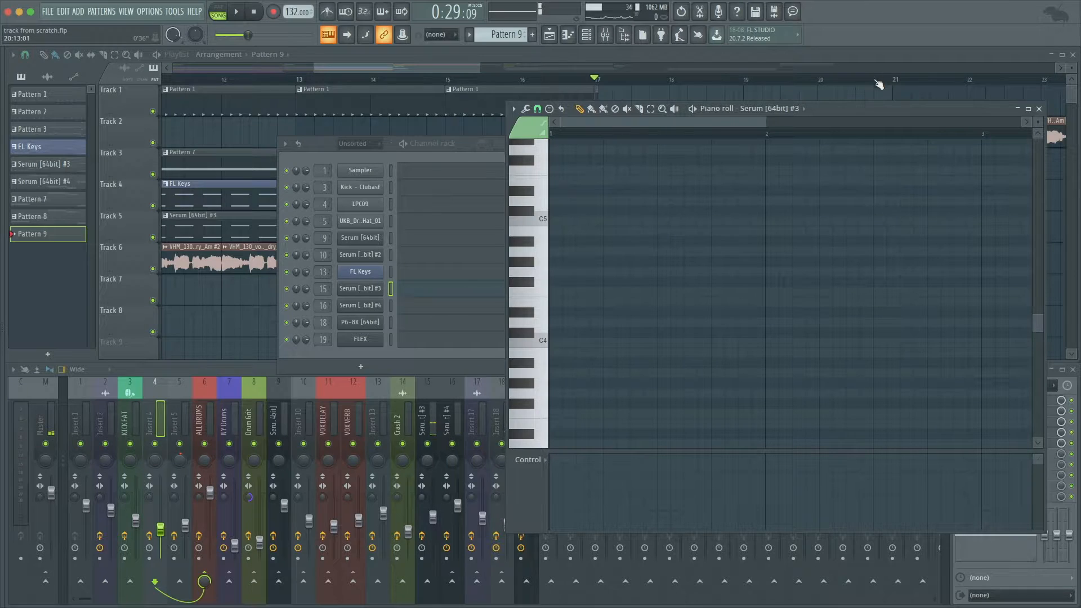
{"action": "double_click", "coordinate": [865, 112]}
Add a two-step B3 note at the start of bar 1 and return to the playlist.
{"action": "scroll", "coordinate": [278, 196], "scroll_direction": "up", "scroll_amount": 3}
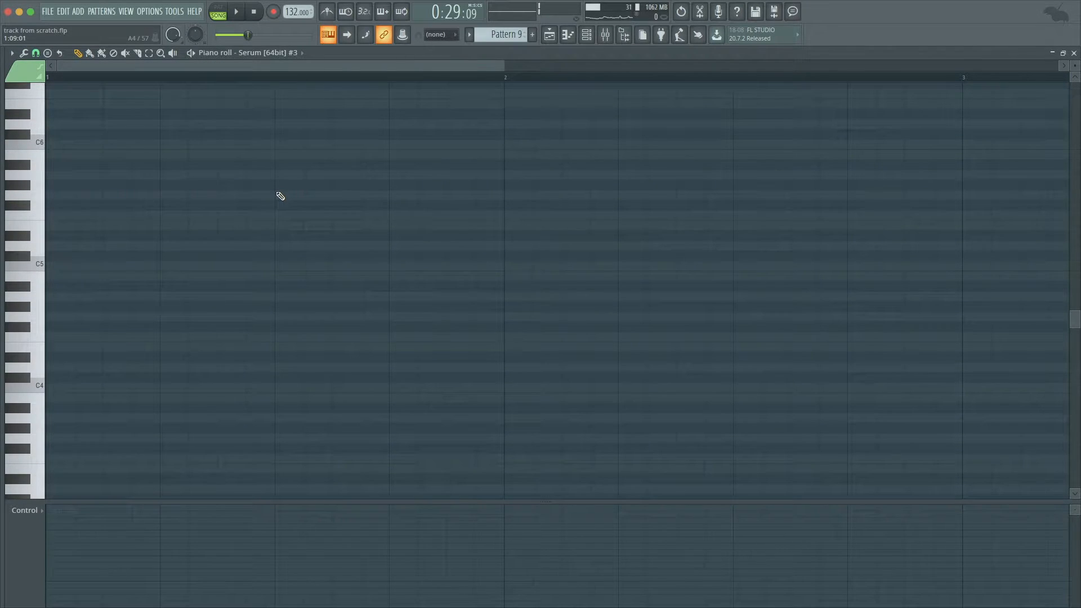
{"action": "scroll", "coordinate": [277, 195], "scroll_direction": "down", "scroll_amount": 3}
{"action": "left_click", "coordinate": [95, 296]}
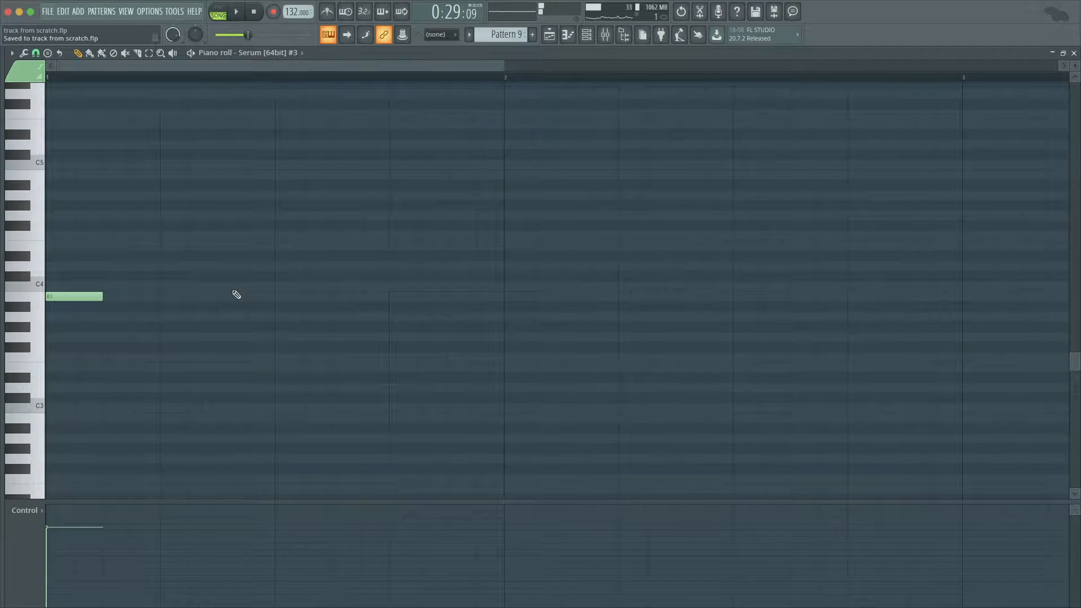
{"action": "key", "text": "Escape"}
{"action": "key", "text": "Escape"}
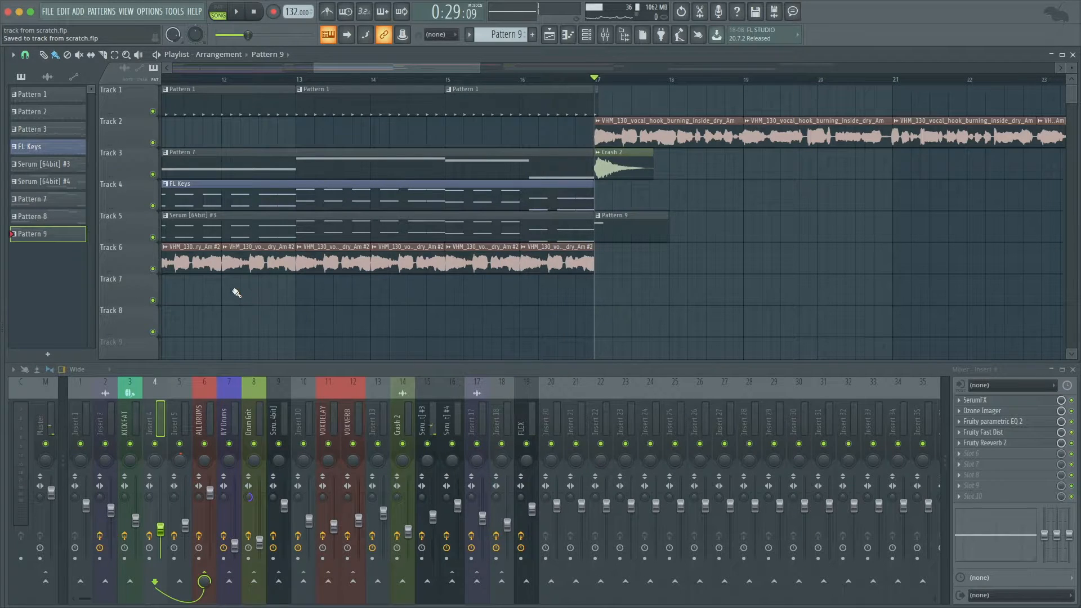
Open the LPC09 channel's settings and audition its sample.
{"action": "left_click", "coordinate": [587, 35]}
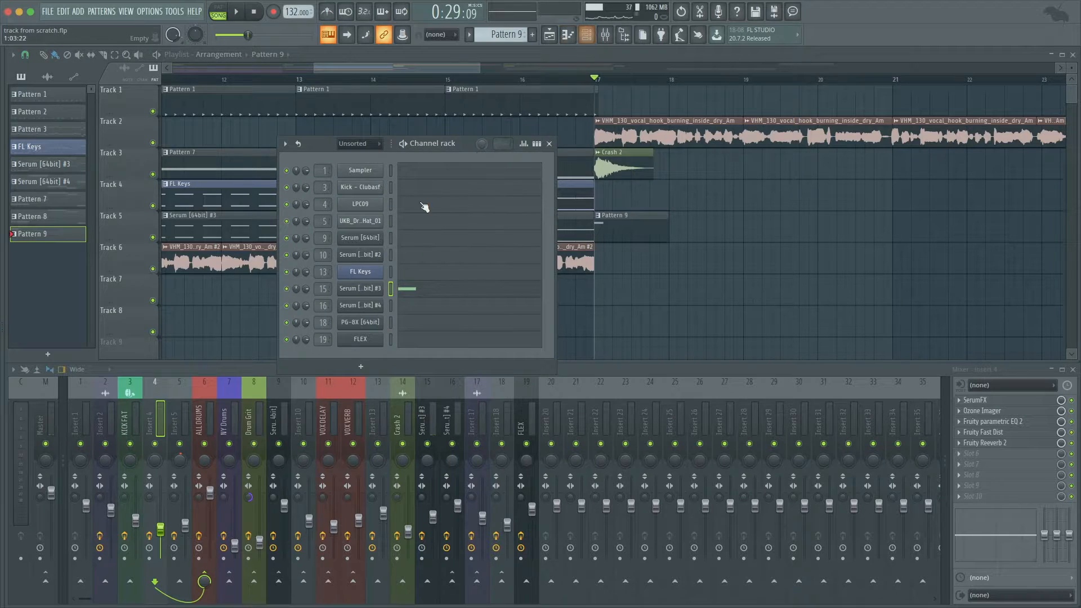
{"action": "left_click", "coordinate": [381, 205]}
{"action": "left_click", "coordinate": [243, 396]}
{"action": "left_click", "coordinate": [243, 396]}
{"action": "left_click", "coordinate": [326, 396]}
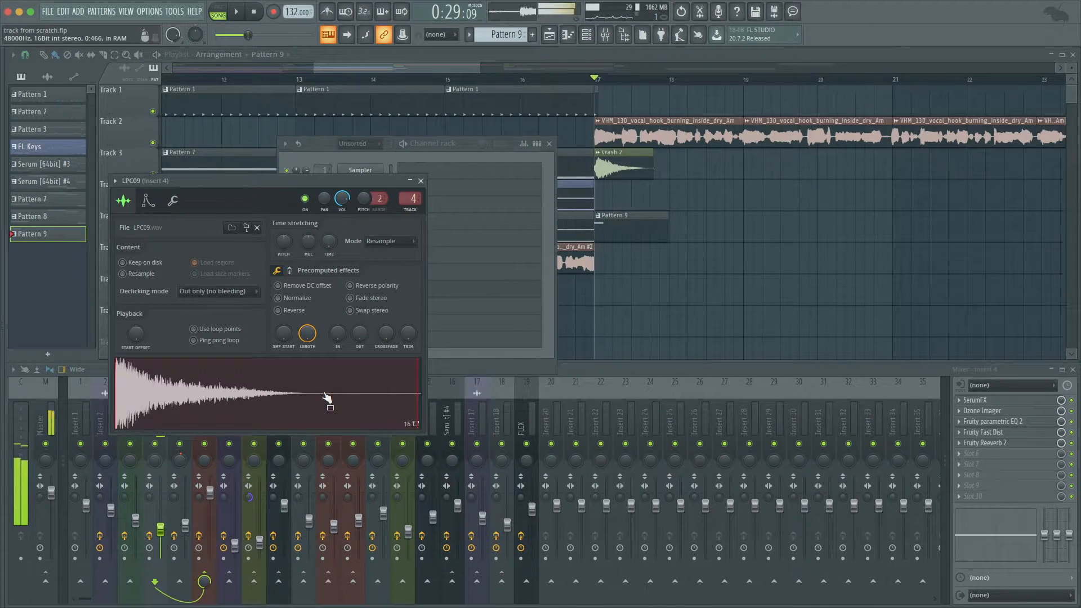
{"action": "key", "text": "Escape"}
{"action": "key", "text": "Escape"}
Add a two-step D4 note at step 7 of bar 1 in Pattern 9's Serum [64bit] #3 piano roll.
{"action": "scroll", "coordinate": [635, 241], "scroll_direction": "down", "scroll_amount": 4}
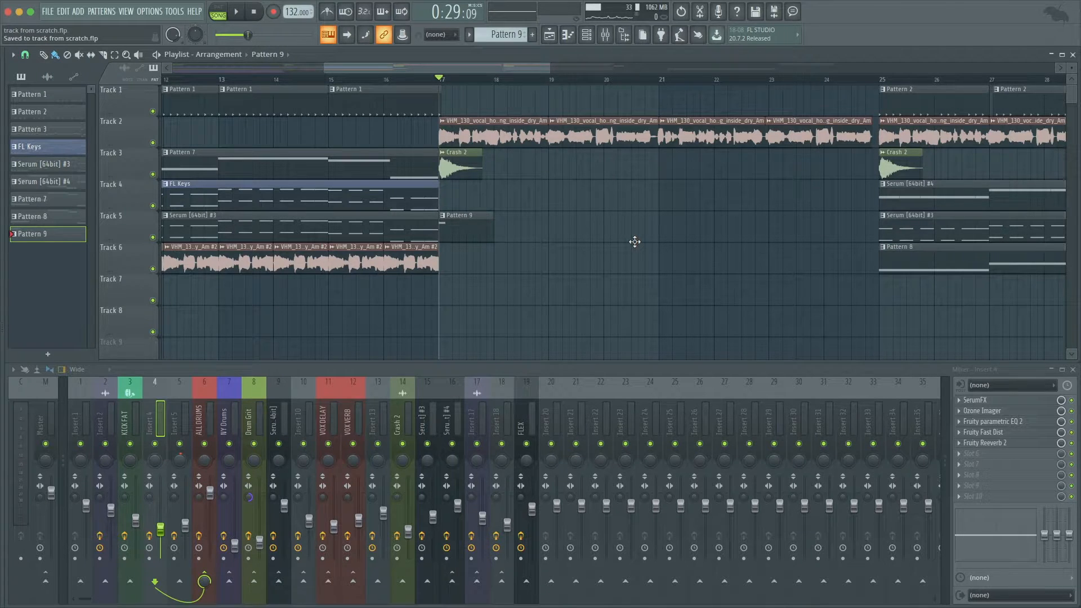
{"action": "double_click", "coordinate": [456, 239]}
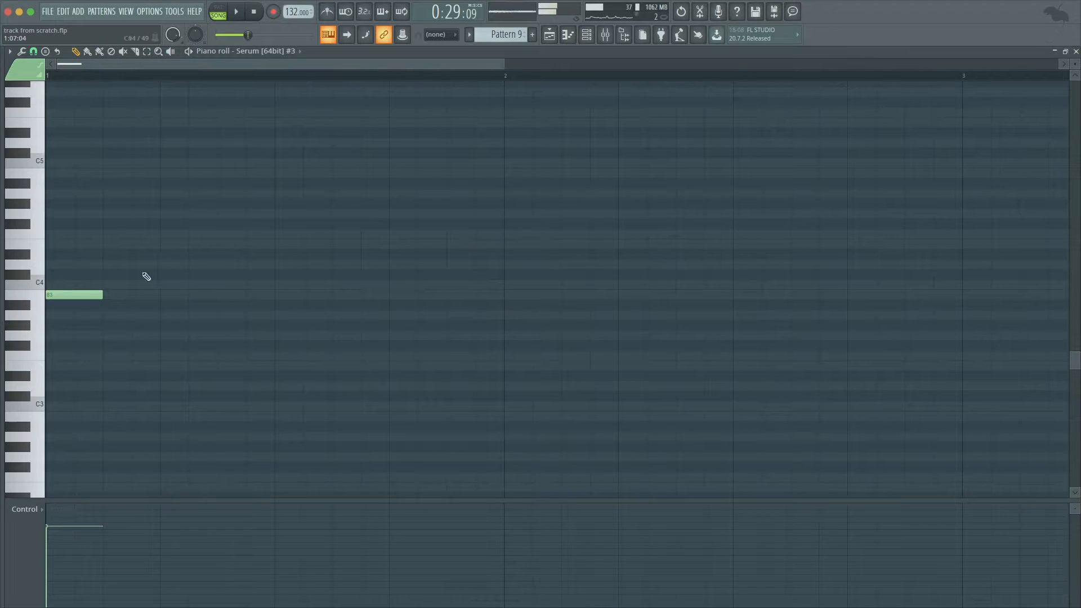
{"action": "left_click", "coordinate": [167, 283]}
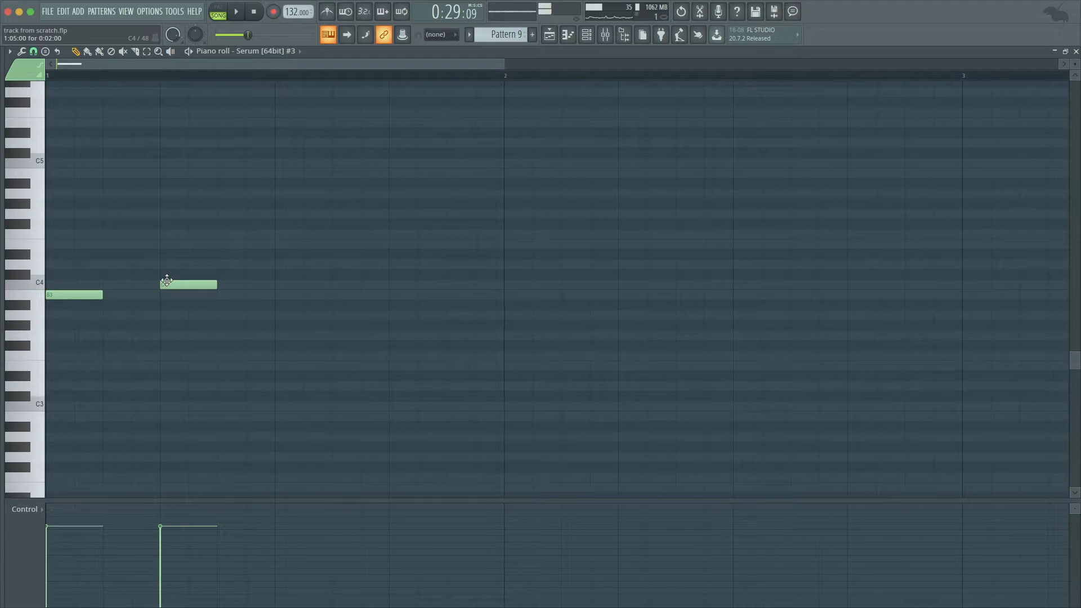
{"action": "right_click", "coordinate": [168, 285]}
{"action": "left_click", "coordinate": [168, 267]}
{"action": "key", "text": "space"}
{"action": "key", "text": "space"}
{"action": "left_click_drag", "start_coordinate": [176, 266], "coordinate": [234, 266]}
Add a B3 note at step 13 of bar 1 and a D4 note at step 4 of bar 2 during playback.
{"action": "key", "text": "space"}
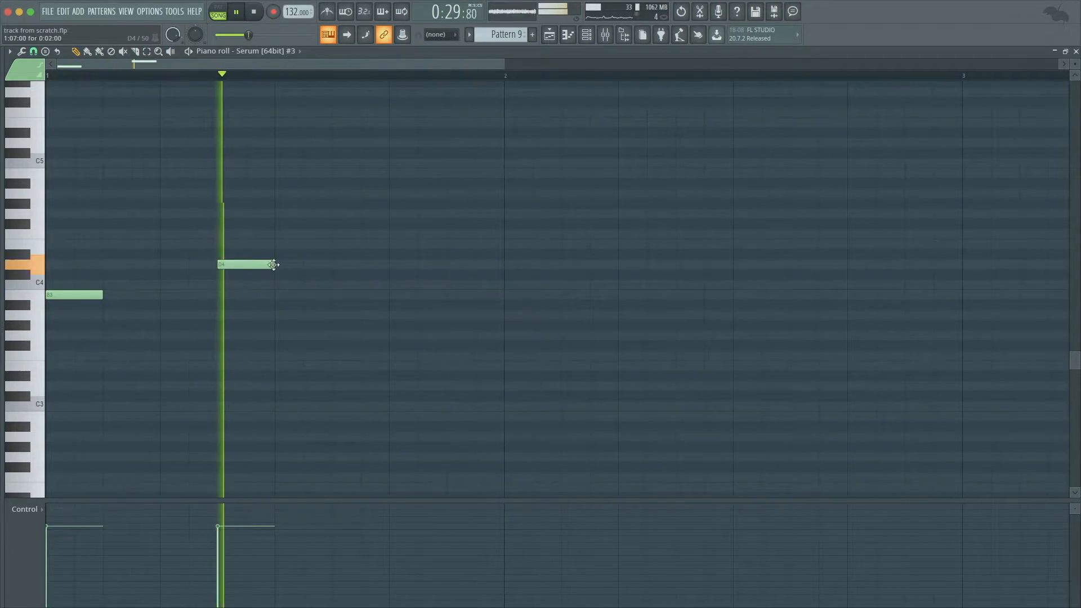
{"action": "left_click_drag", "start_coordinate": [351, 294], "coordinate": [374, 299]}
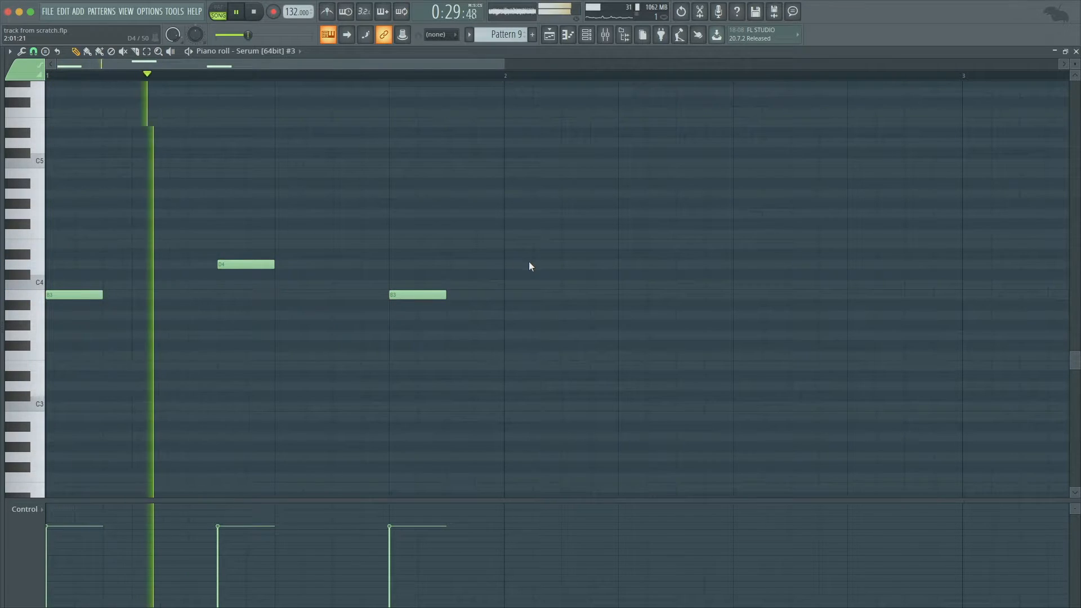
{"action": "left_click", "coordinate": [592, 264]}
{"action": "key", "text": "space"}
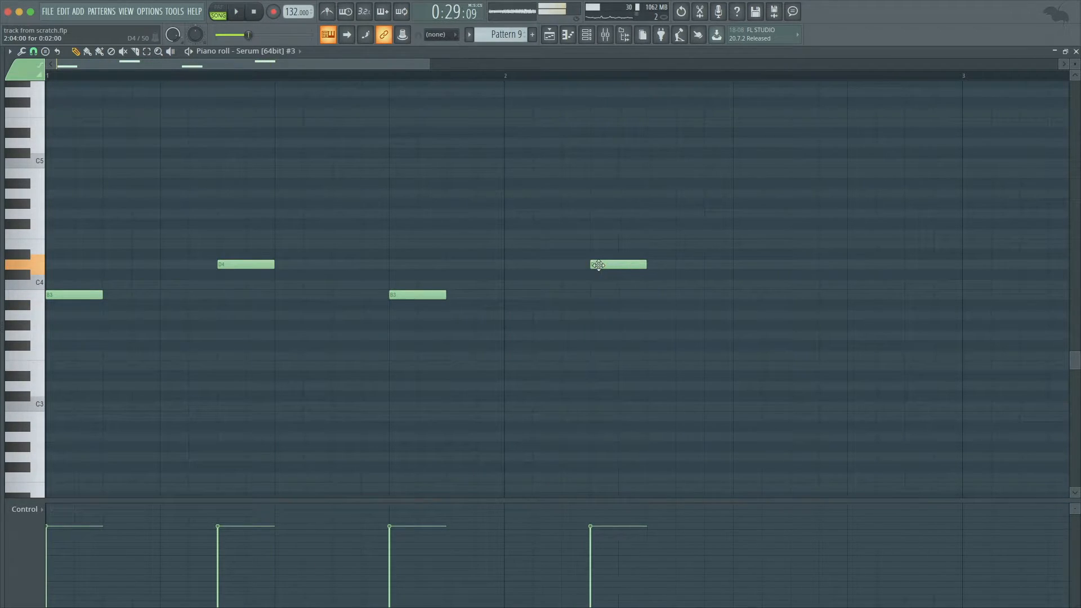
Put the second D4 at step 3 of bar 2, add a B3 at step 9 and a D4 at step 13, and save the project.
{"action": "scroll", "coordinate": [579, 265], "scroll_direction": "down", "scroll_amount": 2}
{"action": "key", "text": "space"}
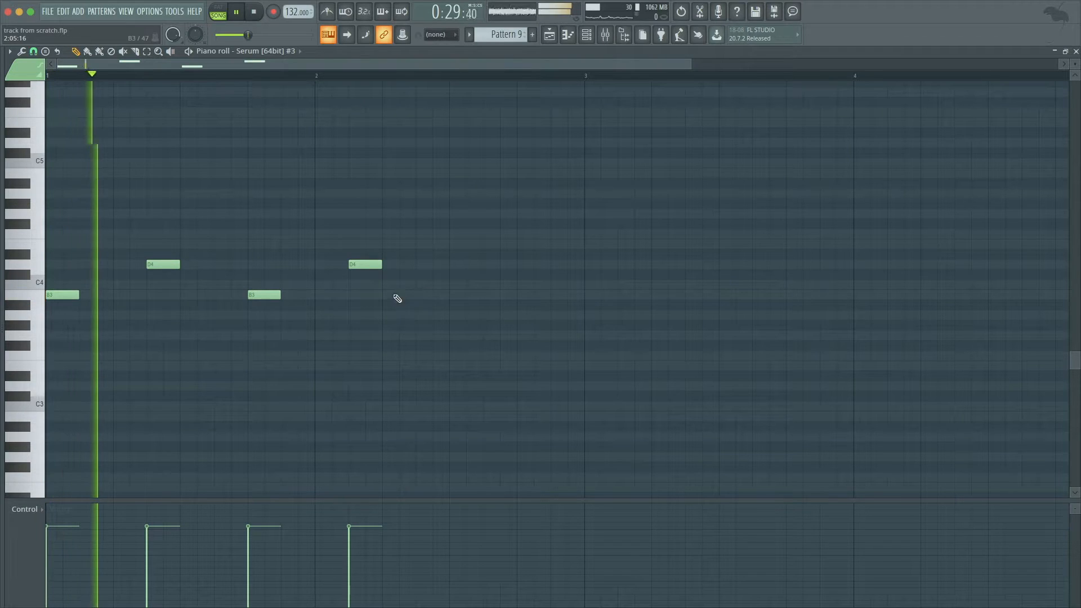
{"action": "left_click", "coordinate": [446, 293]}
{"action": "left_click_drag", "start_coordinate": [432, 296], "coordinate": [465, 296]}
{"action": "key", "text": "space"}
{"action": "left_click", "coordinate": [519, 265]}
{"action": "key", "text": "ctrl+s"}
{"action": "scroll", "coordinate": [517, 281], "scroll_direction": "down", "scroll_amount": 2}
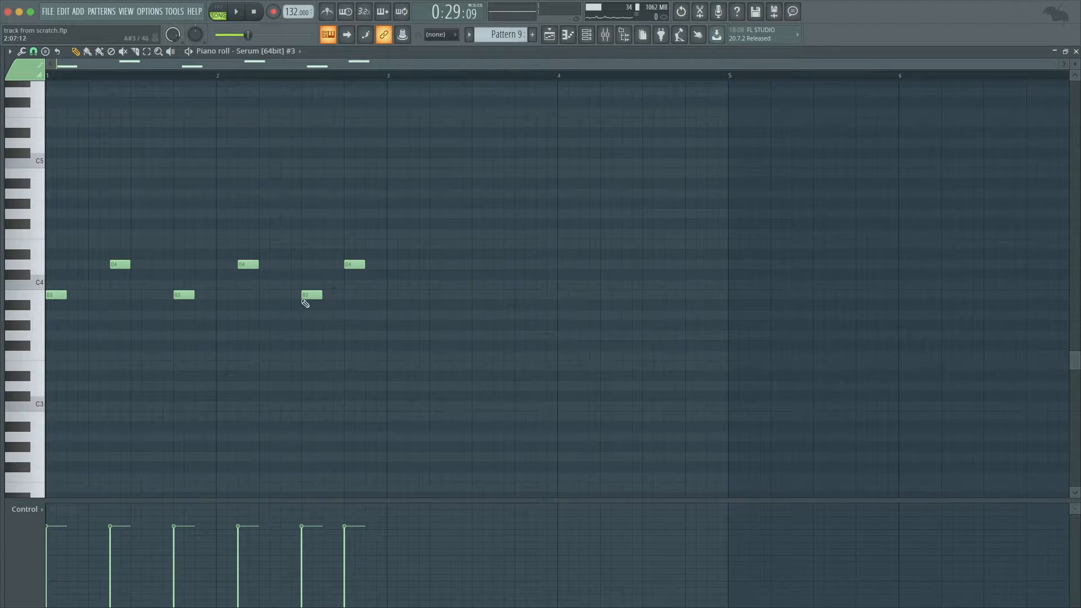
{"action": "key", "text": "Escape"}
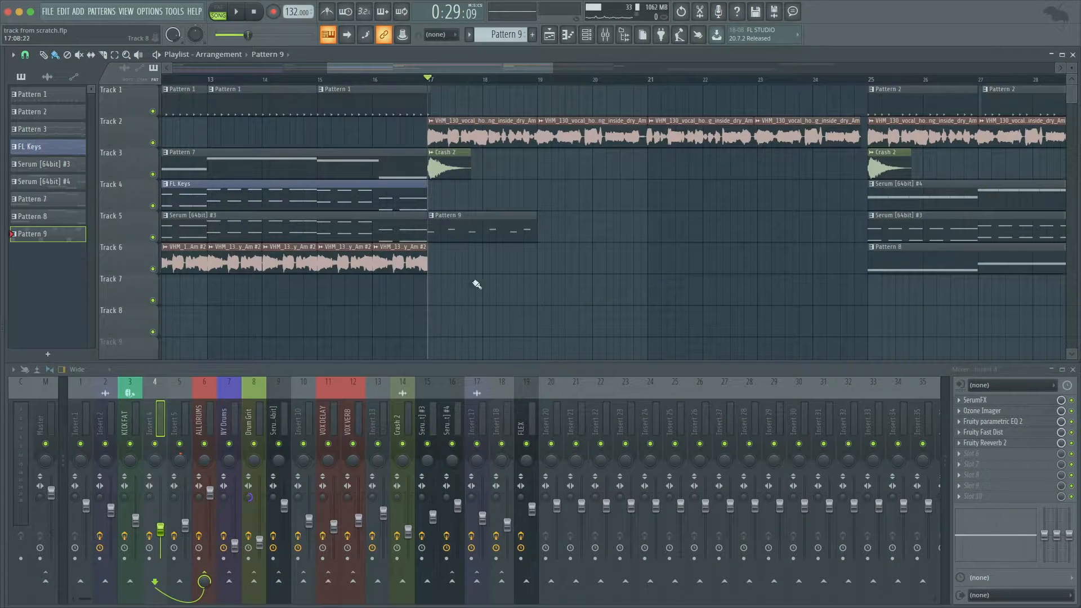
Load the PL - All Over preset from the EOS Dark Bass Presets into Serum [64bit] #3.
{"action": "left_click", "coordinate": [587, 36]}
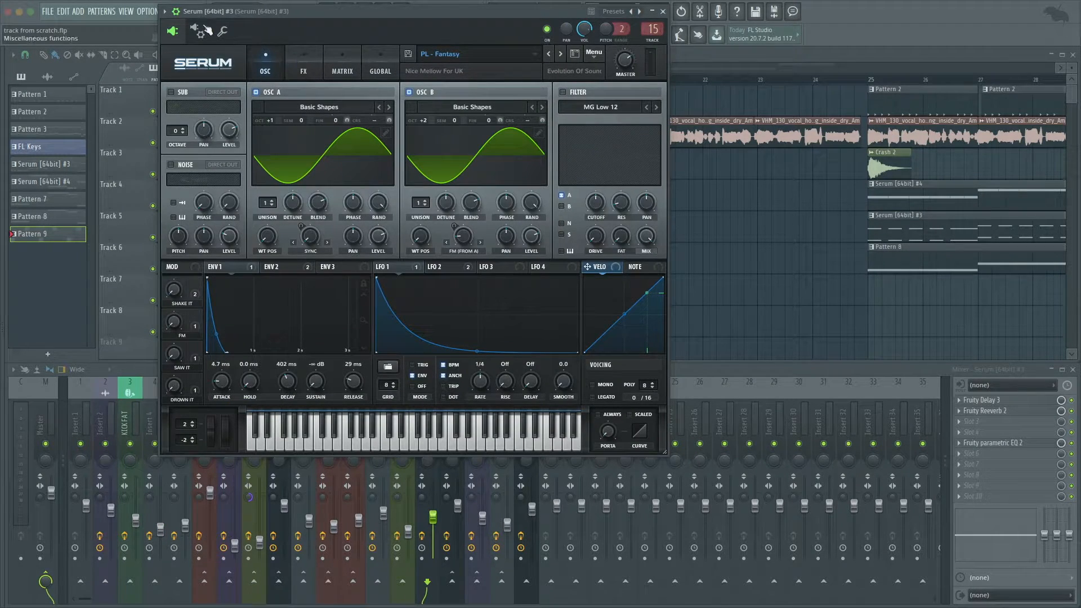
{"action": "left_click", "coordinate": [474, 25]}
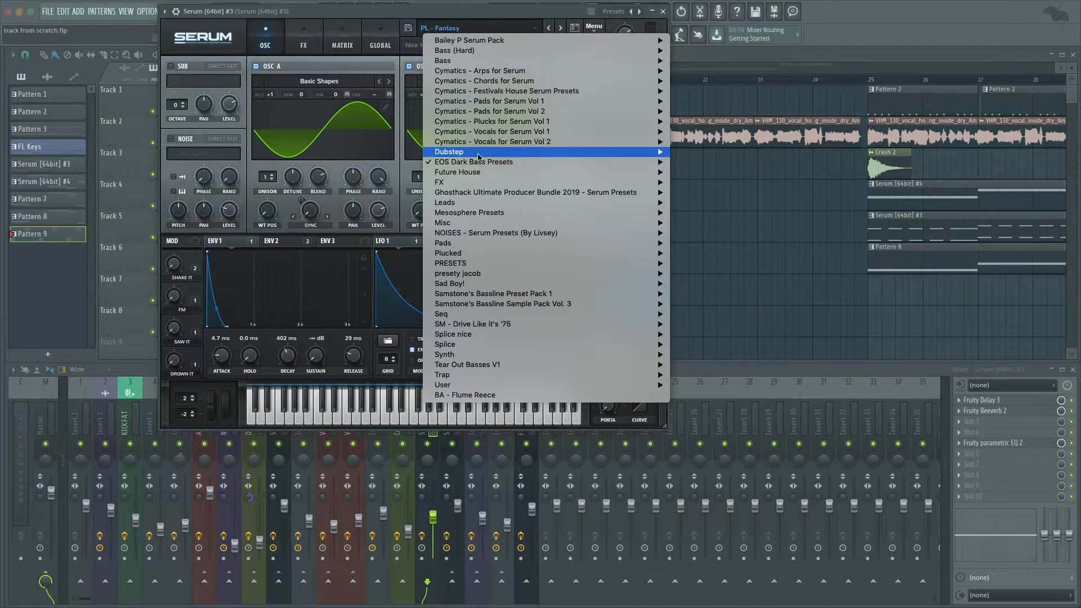
{"action": "mouse_move", "coordinate": [568, 272]}
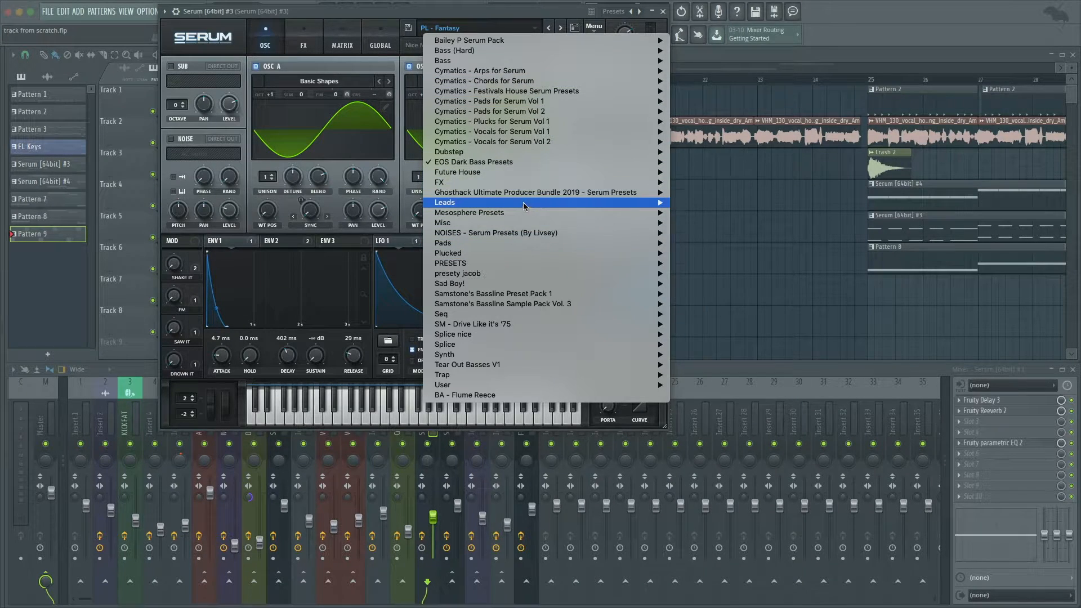
{"action": "mouse_move", "coordinate": [523, 162]}
{"action": "mouse_move", "coordinate": [740, 163]}
{"action": "scroll", "coordinate": [884, 213], "scroll_direction": "down", "scroll_amount": 15}
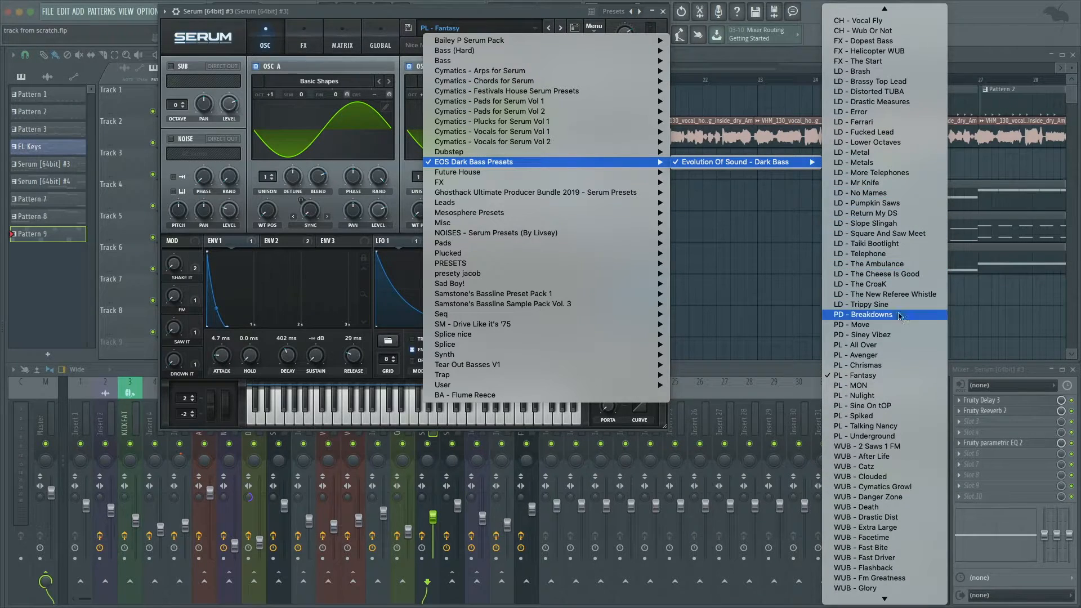
{"action": "left_click", "coordinate": [883, 346]}
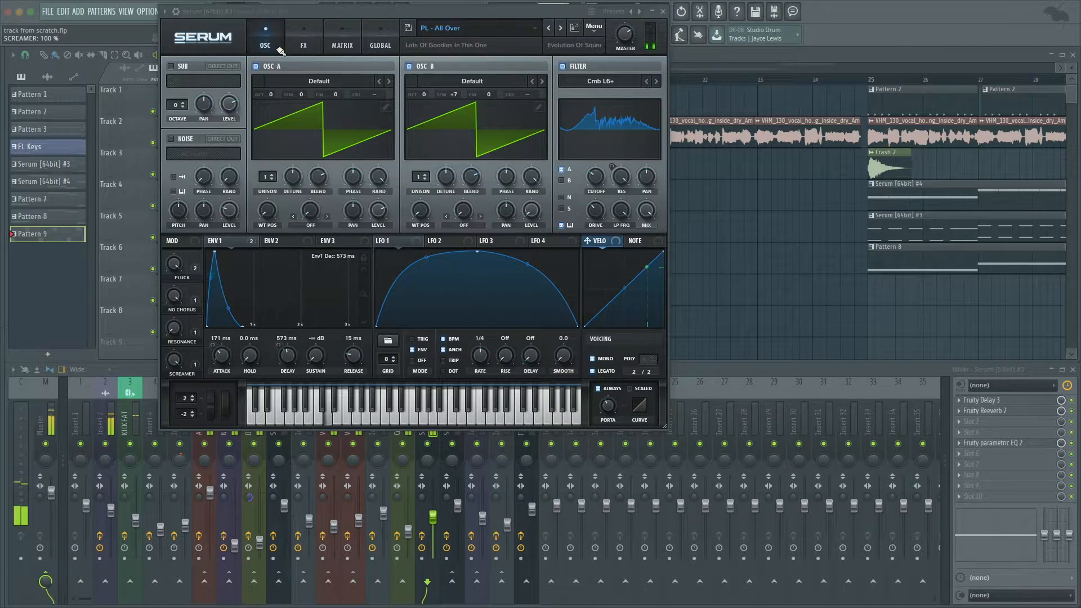
Audition the Pattern 9 melody in pattern mode, trying its notes one octave higher.
{"action": "key", "text": "Escape"}
{"action": "left_click", "coordinate": [218, 14]}
{"action": "left_click", "coordinate": [415, 292]}
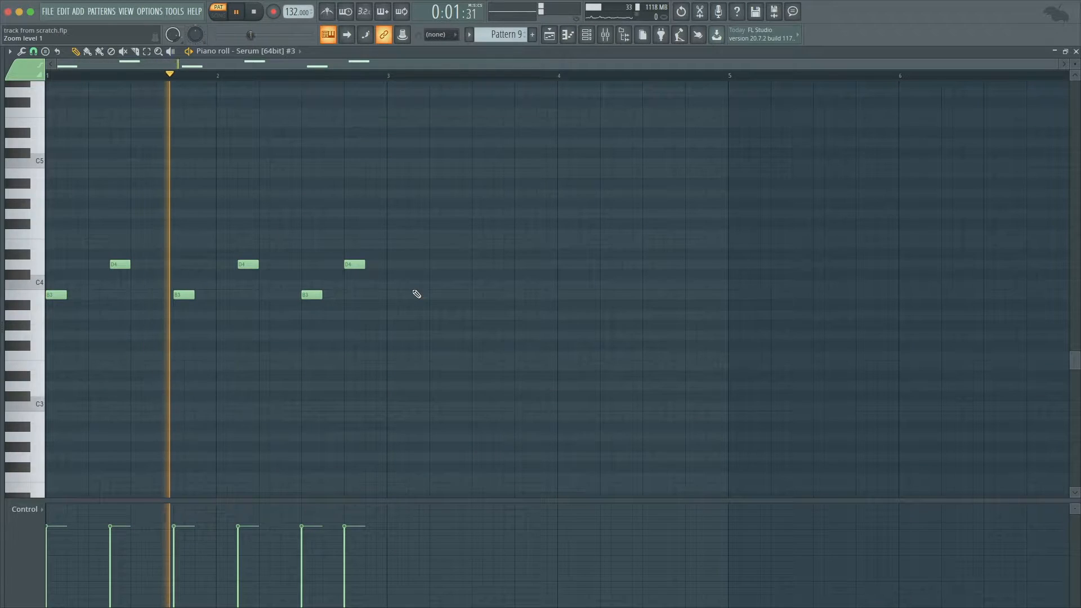
{"action": "key", "text": "ctrl+Up"}
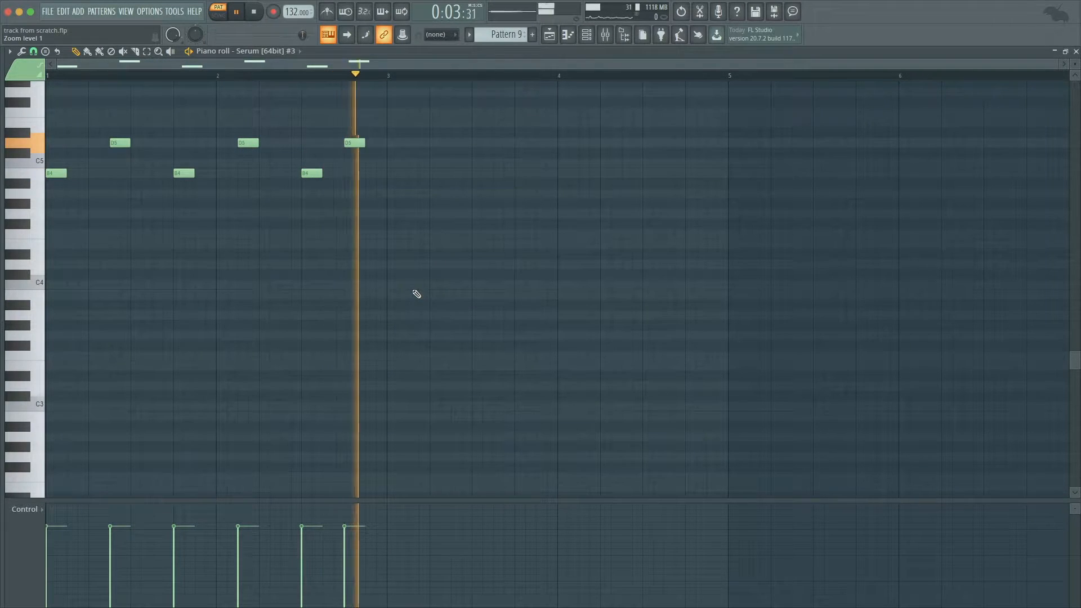
{"action": "key", "text": "ctrl+Down"}
{"action": "key", "text": "space"}
{"action": "key", "text": "Escape"}
Switch Serum [64bit] #3 to the next preset, PL - Avenger, and audition it with Pattern 9.
{"action": "left_click", "coordinate": [357, 290]}
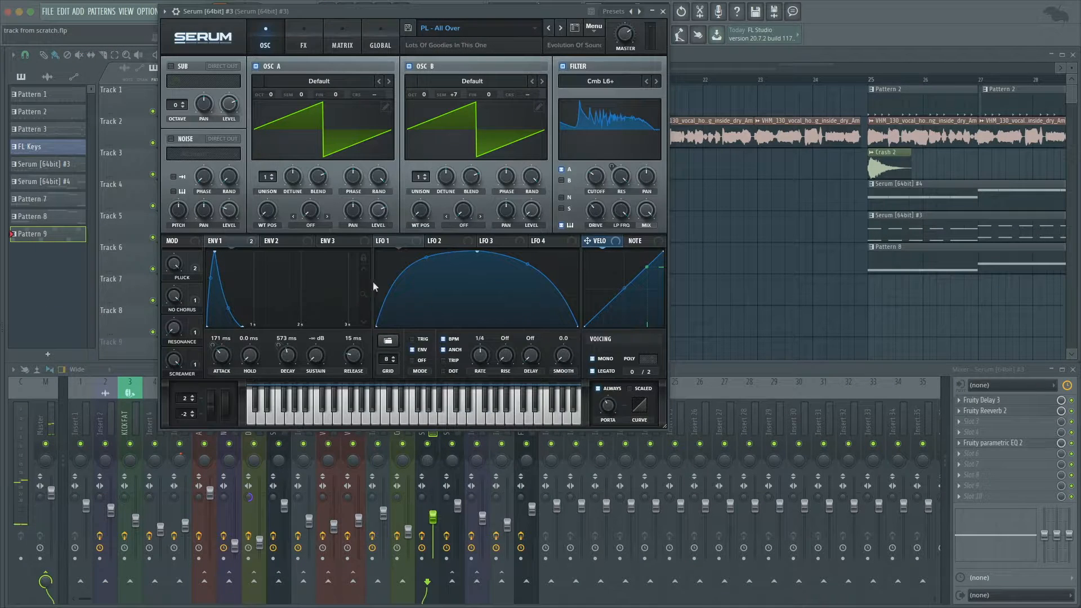
{"action": "left_click", "coordinate": [560, 29]}
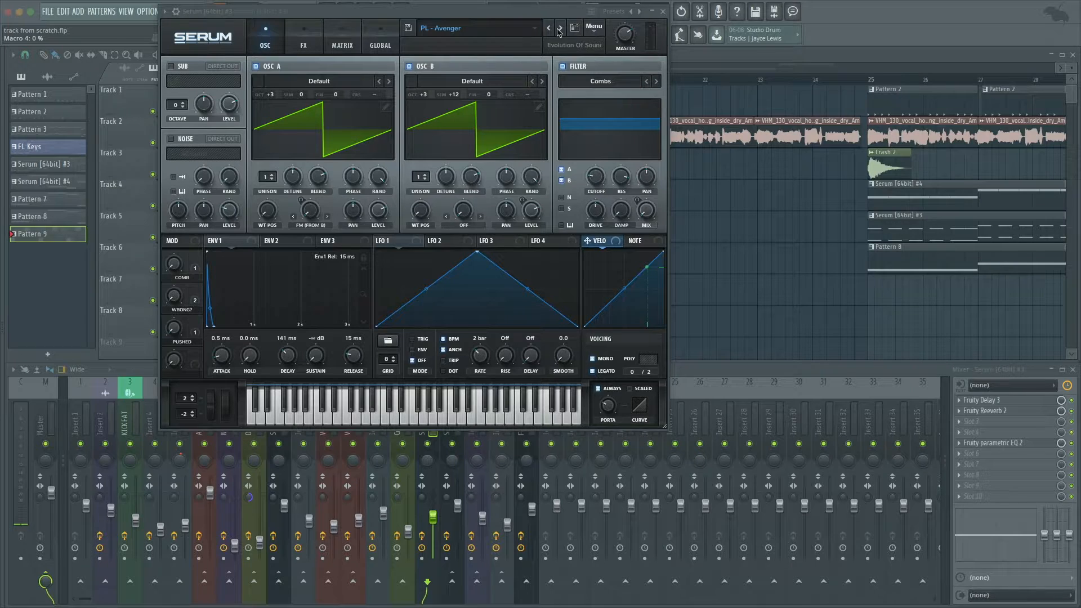
{"action": "left_click_drag", "start_coordinate": [529, 9], "coordinate": [574, 65]}
{"action": "left_click", "coordinate": [526, 83]}
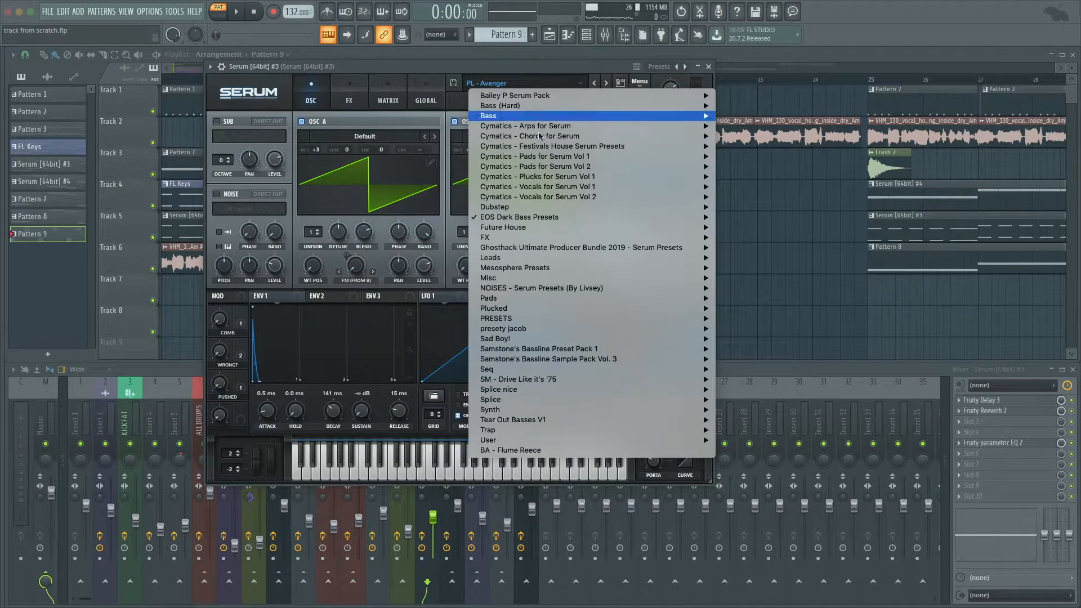
{"action": "left_click", "coordinate": [544, 62]}
{"action": "key", "text": "space"}
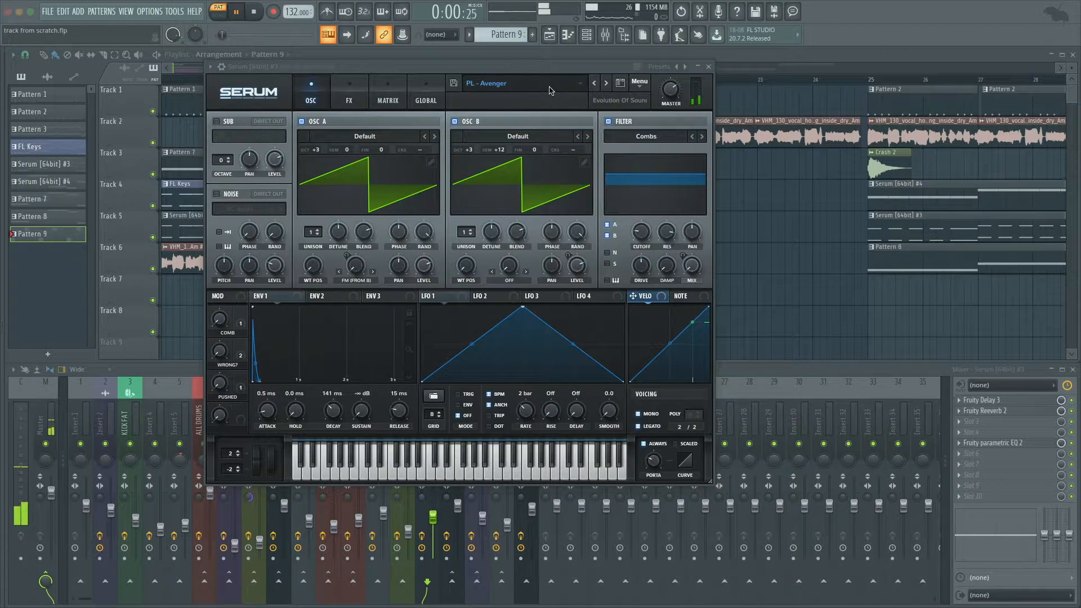
Play the song from bar 17 and transpose the Pattern 9 Serum melody down one octave.
{"action": "key", "text": "Escape"}
{"action": "key", "text": "Escape"}
{"action": "left_click", "coordinate": [429, 79]}
{"action": "double_click", "coordinate": [462, 228]}
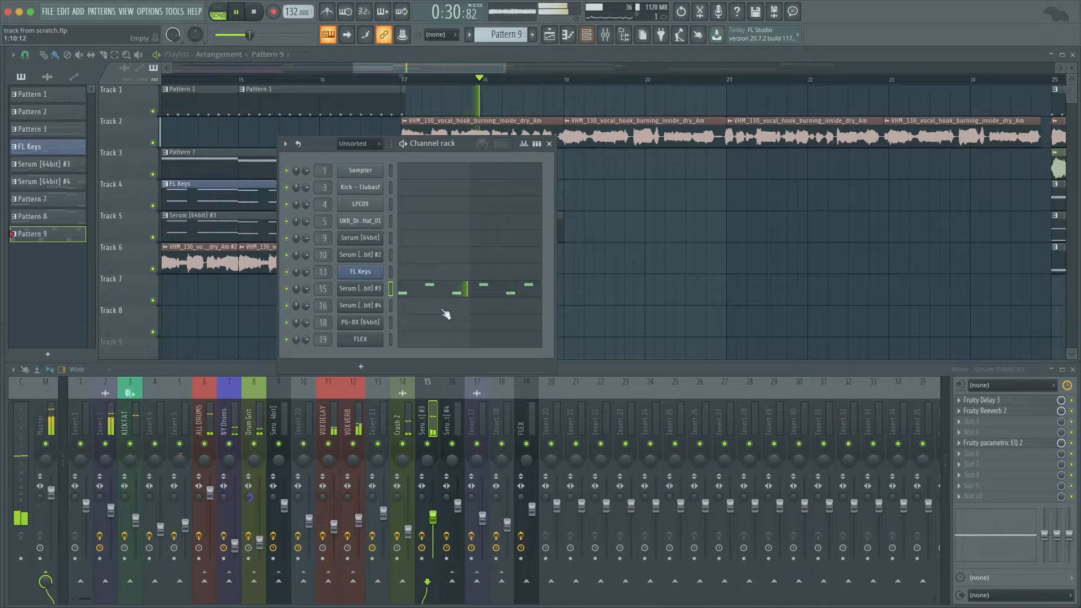
{"action": "key", "text": "ctrl+Down"}
{"action": "scroll", "coordinate": [443, 293], "scroll_direction": "down", "scroll_amount": 5}
{"action": "key", "text": "space"}
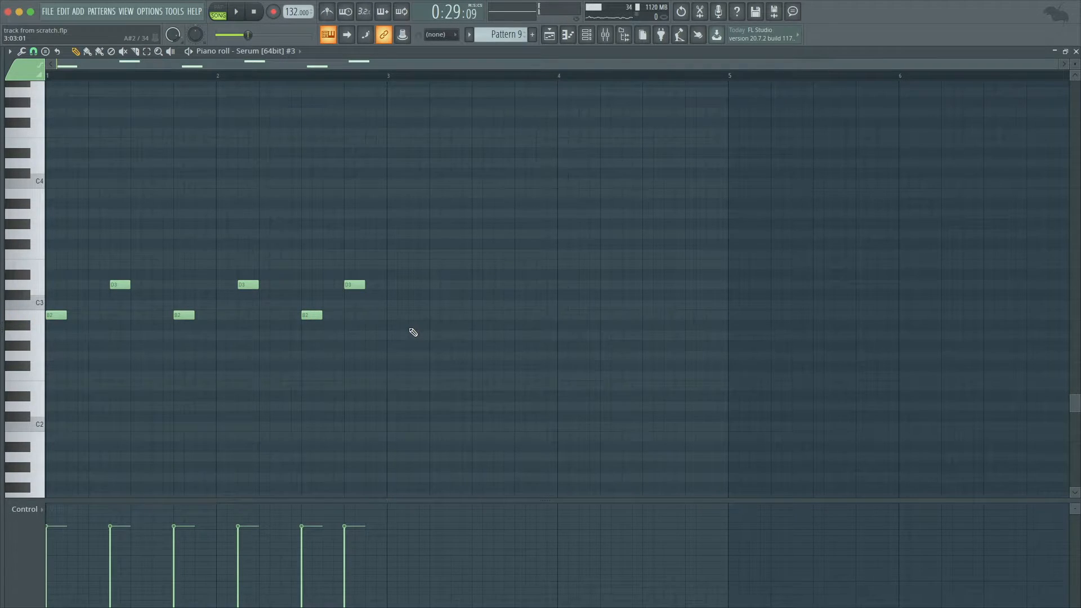
Try a B2 note at the start of bar 3 in Pattern 9, remove it and return to the playlist.
{"action": "scroll", "coordinate": [413, 332], "scroll_direction": "up", "scroll_amount": 2}
{"action": "scroll", "coordinate": [413, 332], "scroll_direction": "left", "scroll_amount": 1}
{"action": "scroll", "coordinate": [413, 332], "scroll_direction": "up", "scroll_amount": 3}
{"action": "scroll", "coordinate": [504, 378], "scroll_direction": "down", "scroll_amount": 4}
{"action": "left_click", "coordinate": [514, 291]}
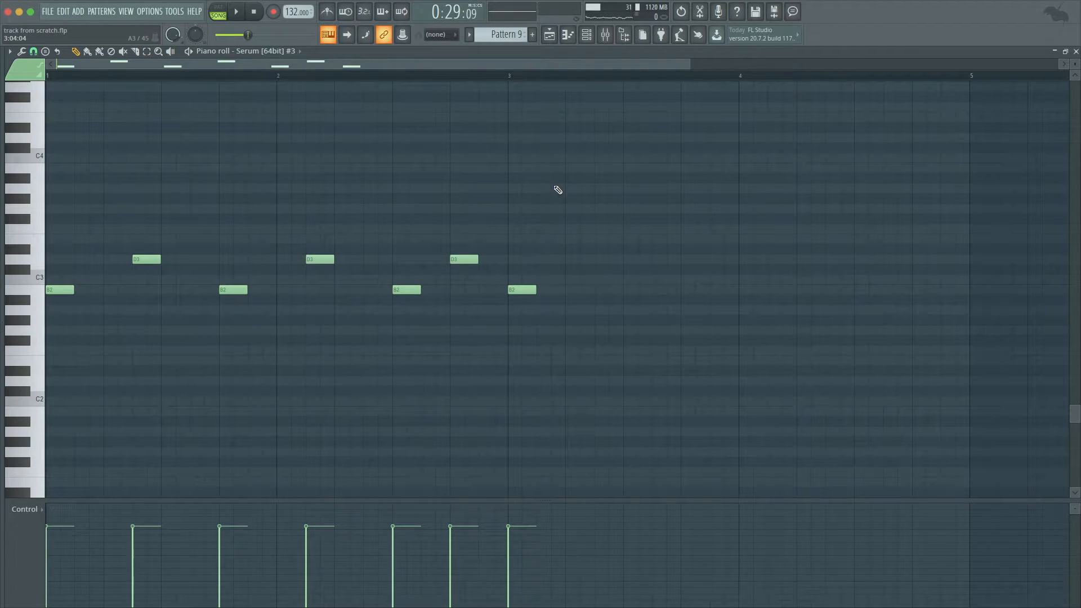
{"action": "right_click", "coordinate": [533, 290]}
{"action": "key", "text": "Escape"}
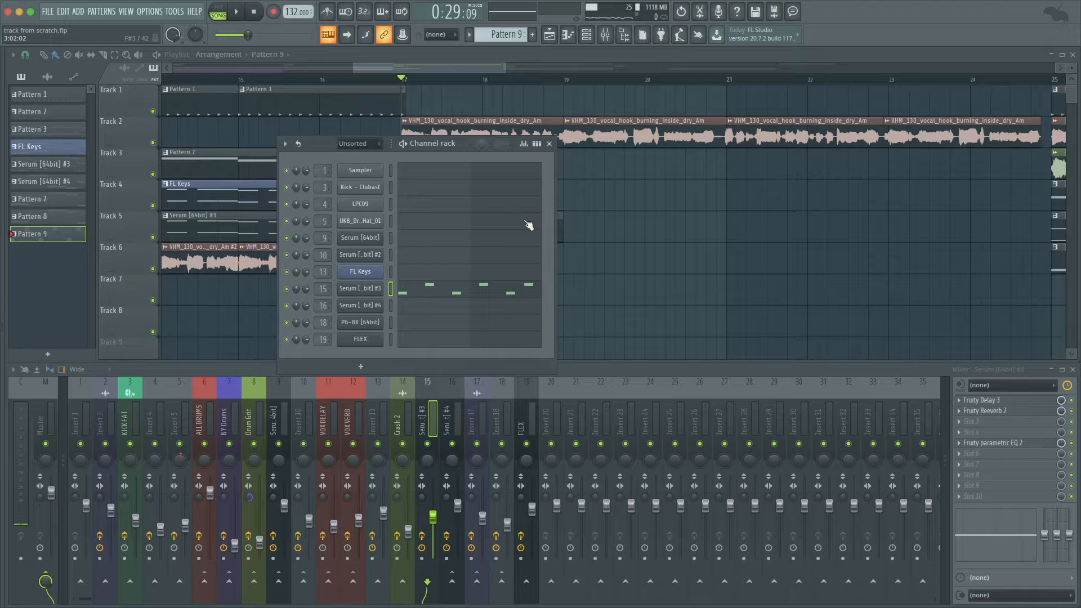
{"action": "key", "text": "Escape"}
Move the FL Keys, Serum [64bit] #3 and Pattern 7 clips out of the opening 16 bars to bar 52 onward and save the project.
{"action": "scroll", "coordinate": [523, 222], "scroll_direction": "down", "scroll_amount": 5}
{"action": "scroll", "coordinate": [336, 224], "scroll_direction": "down", "scroll_amount": 3}
{"action": "left_click_drag", "start_coordinate": [358, 239], "coordinate": [178, 176]}
{"action": "scroll", "coordinate": [178, 176], "scroll_direction": "down", "scroll_amount": 1}
{"action": "left_click_drag", "start_coordinate": [323, 172], "coordinate": [1047, 152]}
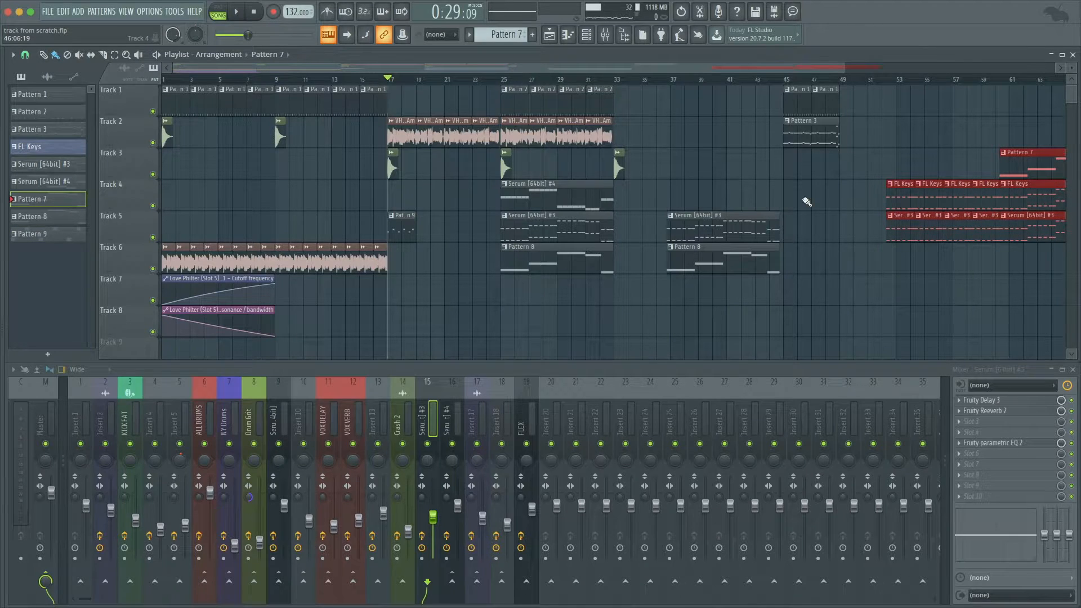
{"action": "scroll", "coordinate": [744, 193], "scroll_direction": "down", "scroll_amount": 2}
{"action": "left_click", "coordinate": [628, 193], "text": "ctrl"}
{"action": "key", "text": "space"}
{"action": "key", "text": "space"}
{"action": "scroll", "coordinate": [224, 229], "scroll_direction": "up", "scroll_amount": 4}
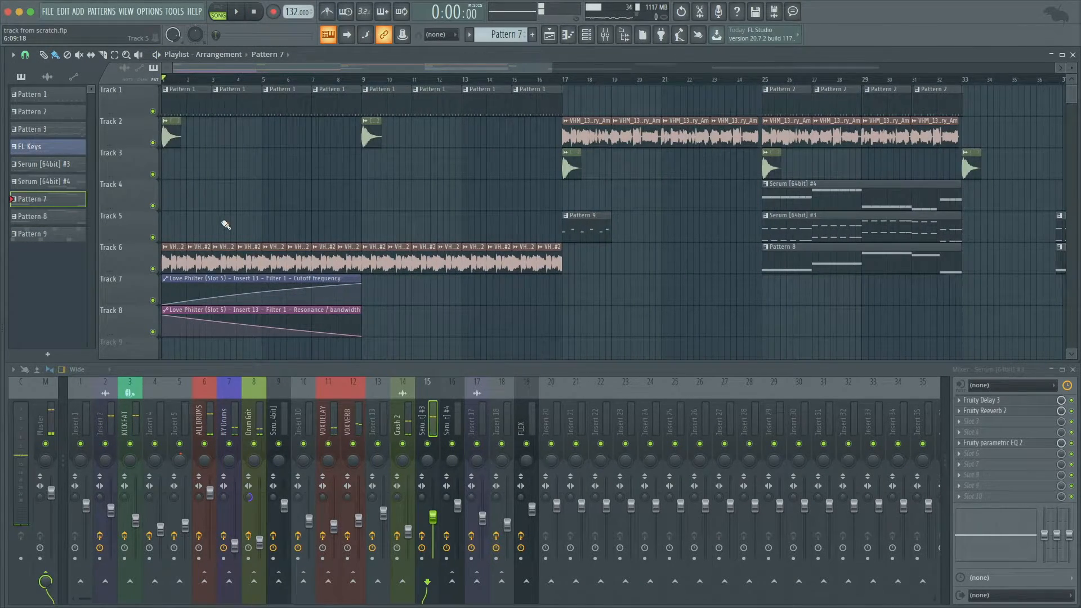
{"action": "scroll", "coordinate": [225, 225], "scroll_direction": "up", "scroll_amount": 4}
{"action": "key", "text": "ctrl+s"}
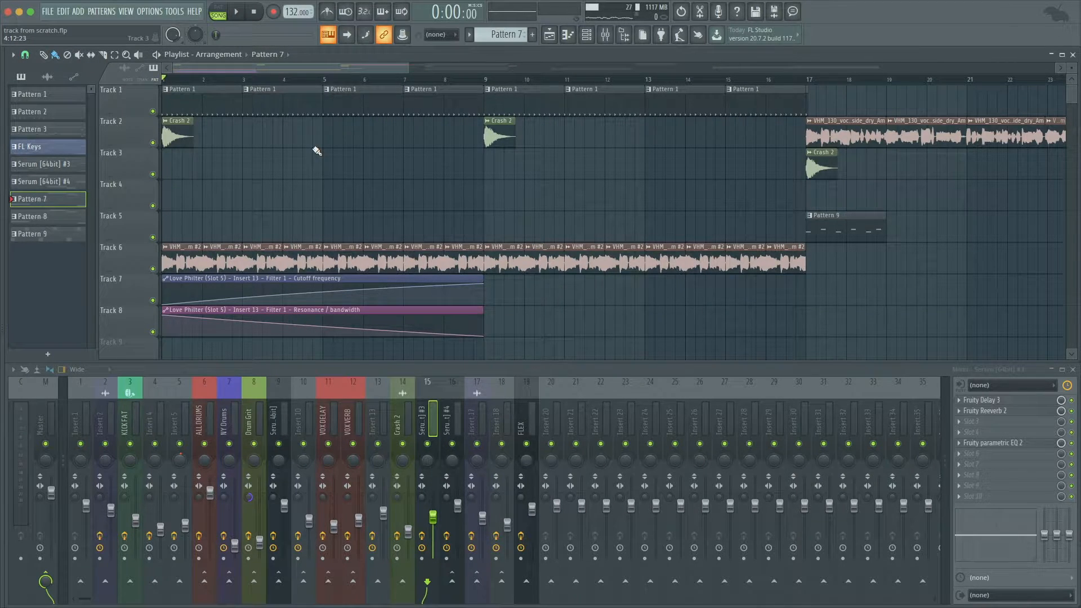
Play the song from the start and try a Pattern 7 clip near the beginning of Track 5.
{"action": "scroll", "coordinate": [318, 165], "scroll_direction": "up", "scroll_amount": 2}
{"action": "key", "text": "space"}
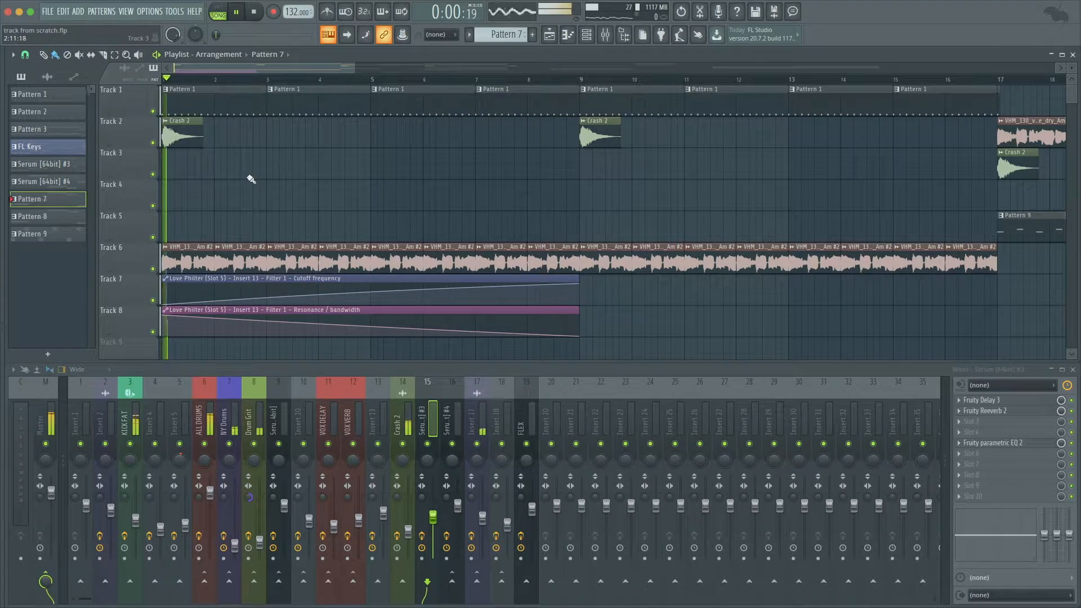
{"action": "left_click", "coordinate": [207, 219]}
{"action": "key", "text": "space"}
{"action": "right_click", "coordinate": [246, 219]}
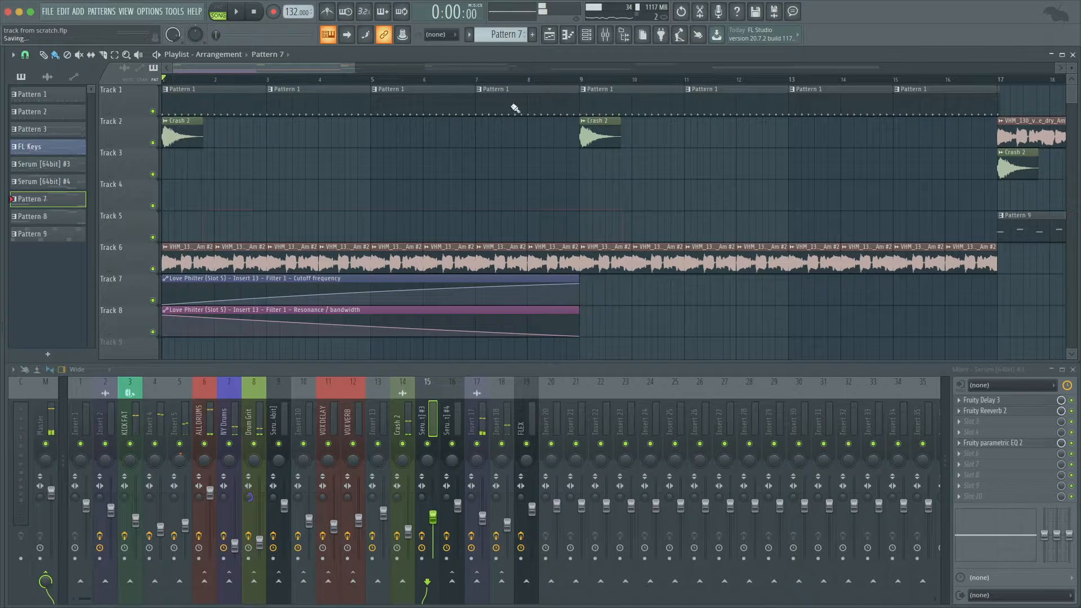
Create a new pattern, Pattern 10, and place its clip at bar 1 on Track 5.
{"action": "left_click", "coordinate": [532, 34]}
{"action": "left_click", "coordinate": [587, 34]}
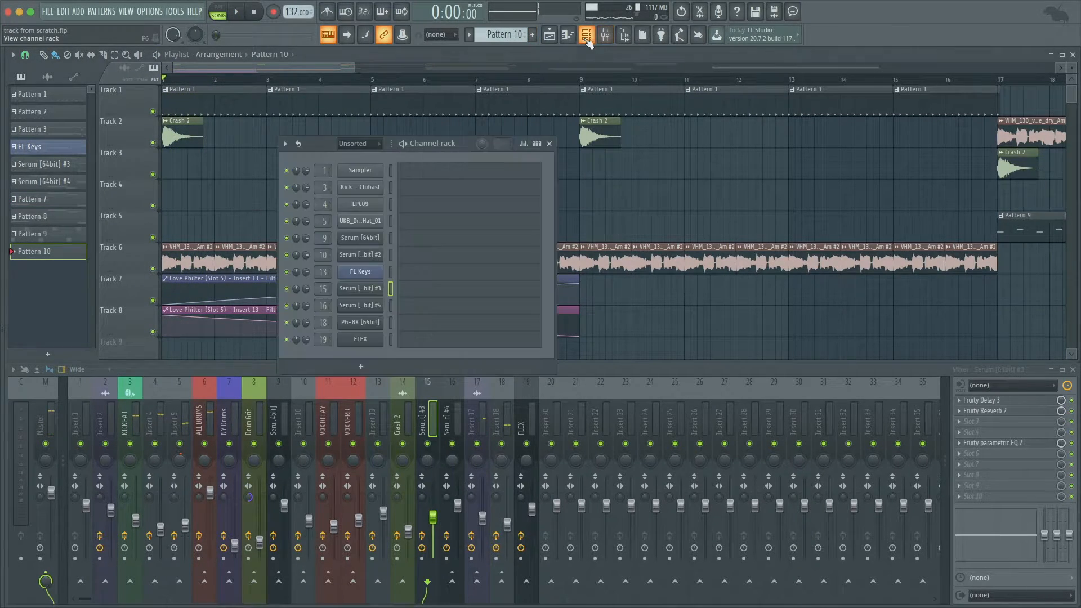
{"action": "key", "text": "F6"}
{"action": "left_click_drag", "start_coordinate": [223, 236], "coordinate": [171, 236]}
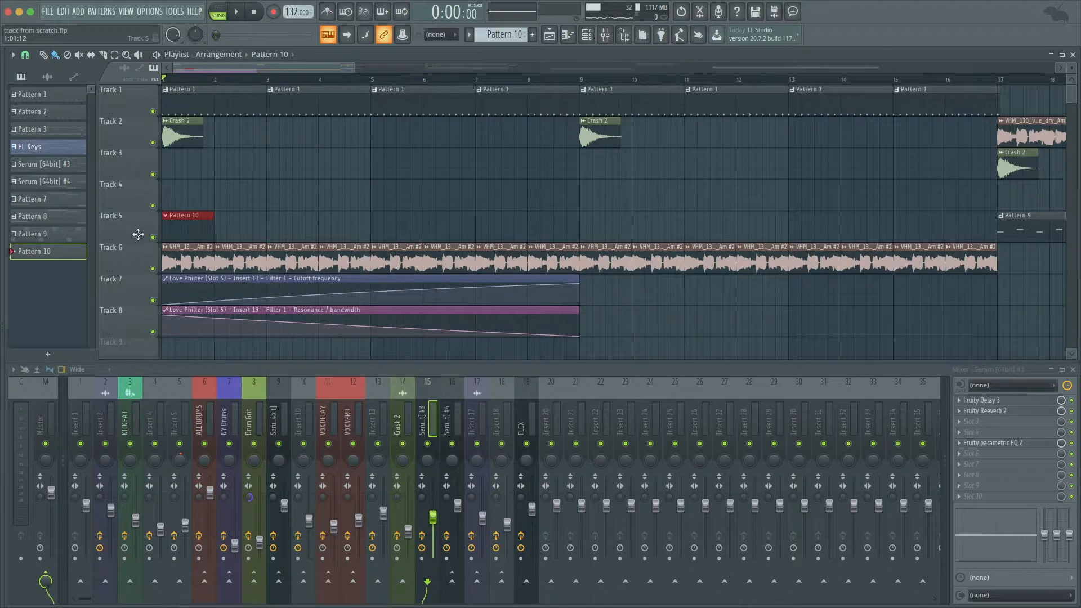
Open Pattern 10's Serum [64bit] #3 piano roll and add a two-step B2 note at the start of bar 1.
{"action": "key", "text": "F6"}
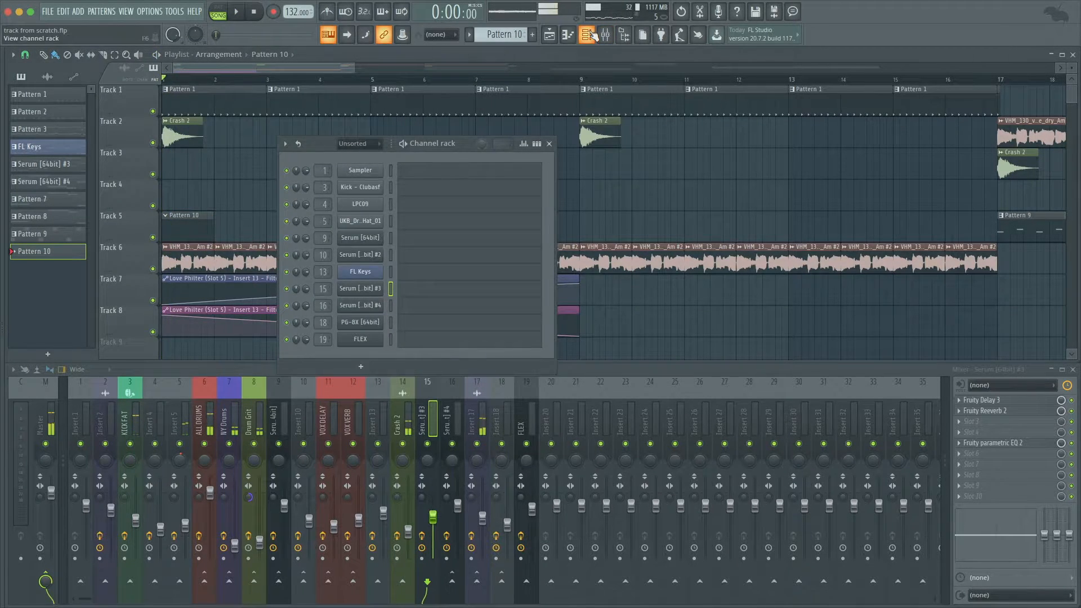
{"action": "left_click", "coordinate": [403, 291]}
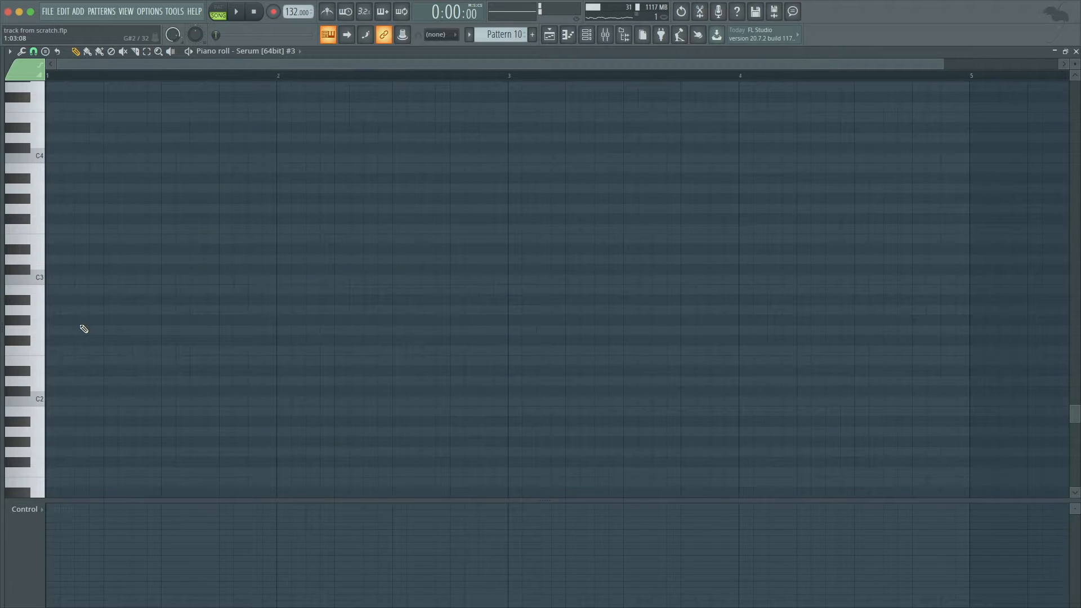
{"action": "key", "text": "space"}
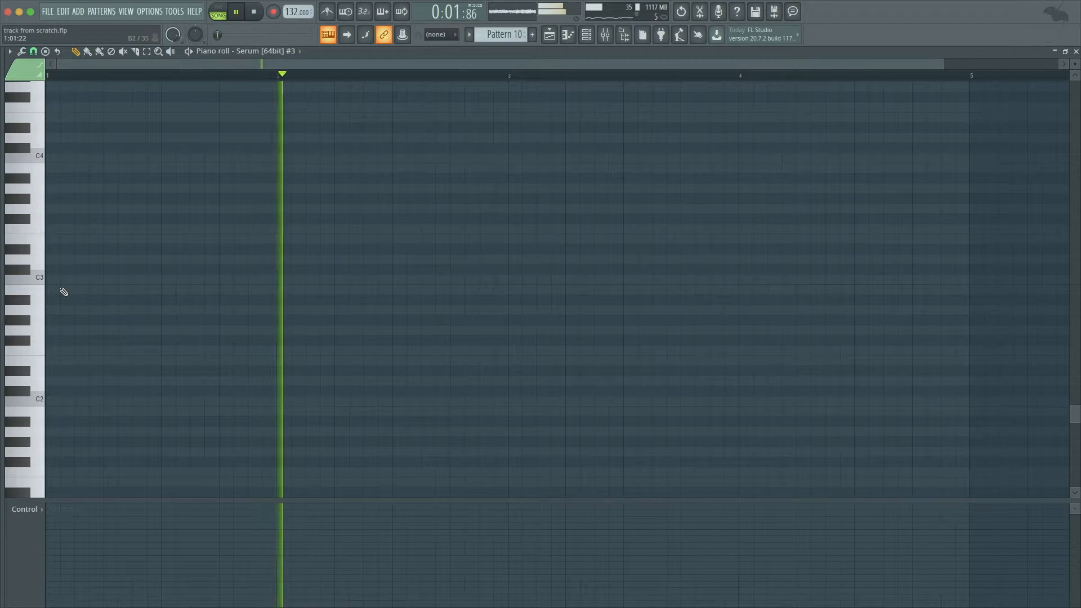
{"action": "key", "text": "space"}
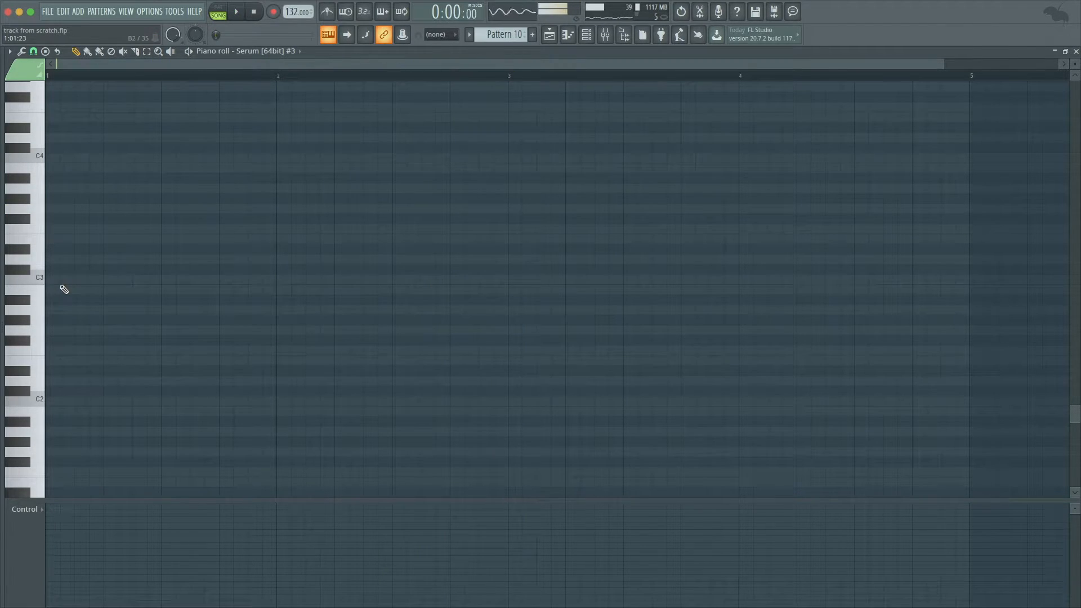
{"action": "left_click_drag", "start_coordinate": [54, 290], "coordinate": [39, 289]}
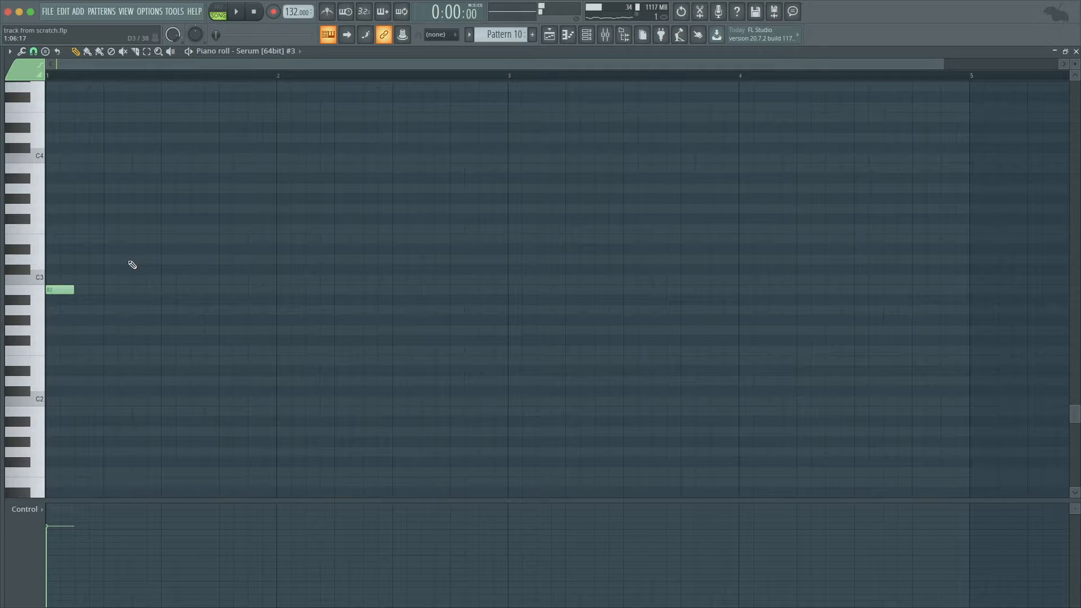
Add a G3 note at step 5 and an F#3 note at step 11 of bar 1, checking them with playback.
{"action": "scroll", "coordinate": [140, 237], "scroll_direction": "up", "scroll_amount": 3}
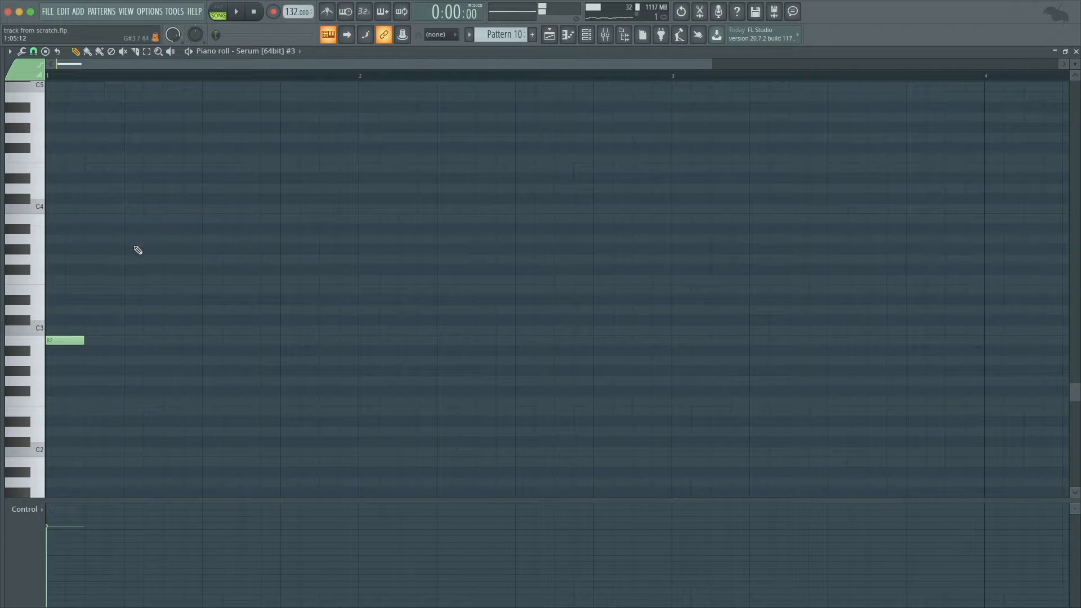
{"action": "left_click", "coordinate": [127, 260]}
{"action": "key", "text": "space"}
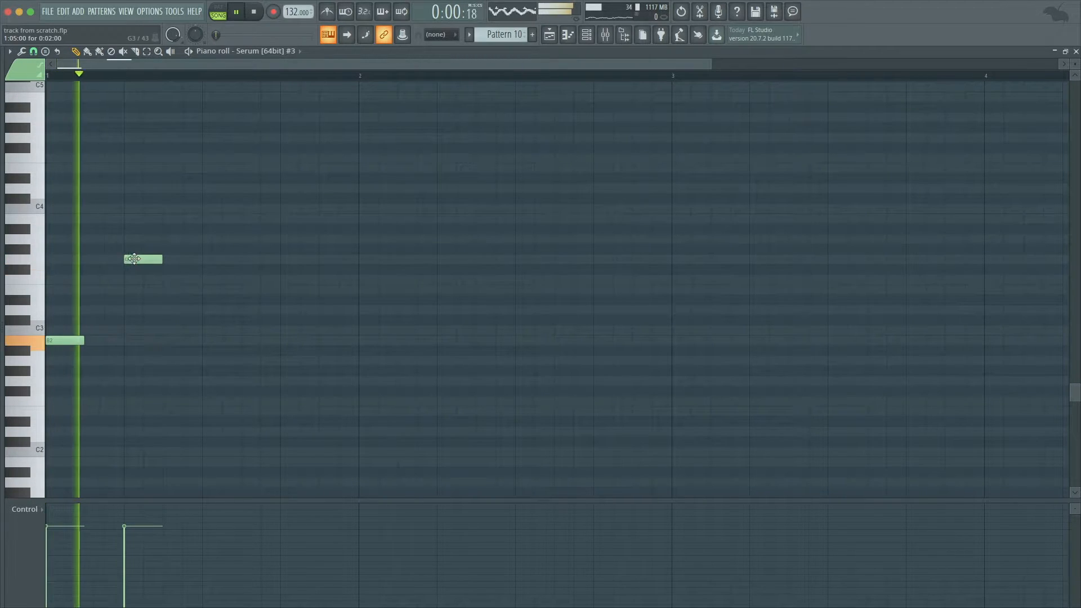
{"action": "key", "text": "space"}
{"action": "left_click", "coordinate": [189, 269]}
{"action": "key", "text": "space"}
{"action": "left_click_drag", "start_coordinate": [201, 270], "coordinate": [259, 270]}
{"action": "key", "text": "space"}
Add F#3 notes at step 15 of bar 1 and step 3 of bar 2, checking them with playback.
{"action": "left_click", "coordinate": [322, 270]}
{"action": "key", "text": "space"}
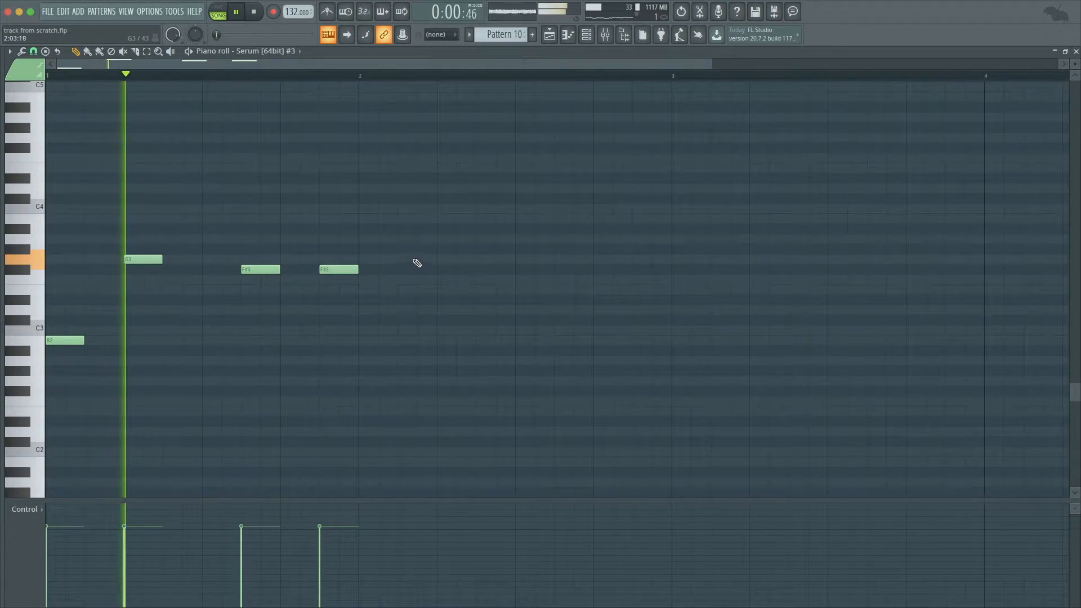
{"action": "key", "text": "space"}
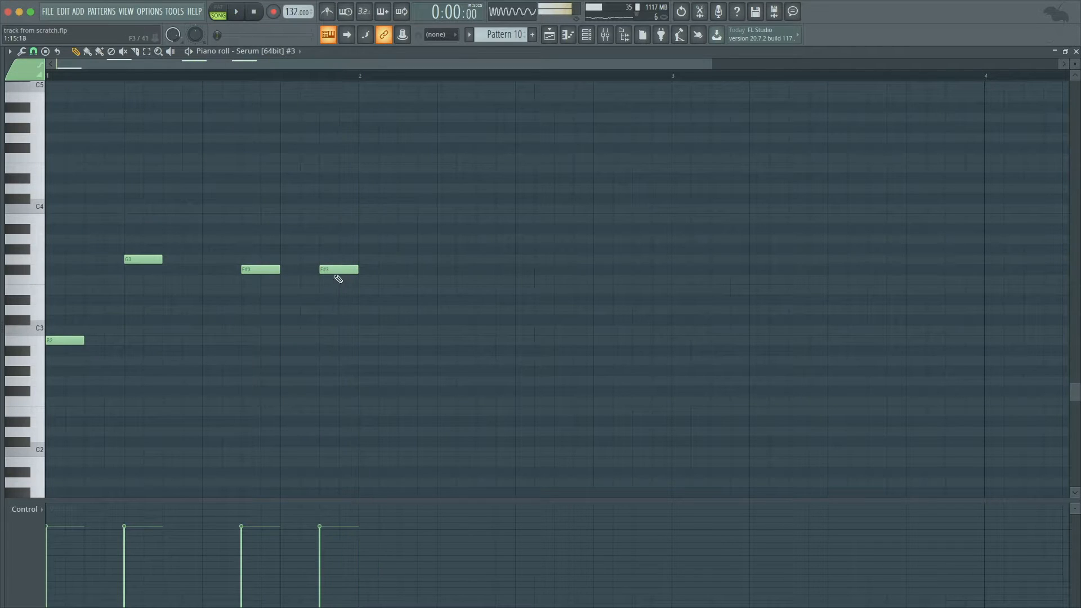
{"action": "left_click", "coordinate": [412, 271]}
{"action": "key", "text": "space"}
{"action": "scroll", "coordinate": [434, 289], "scroll_direction": "down", "scroll_amount": 2}
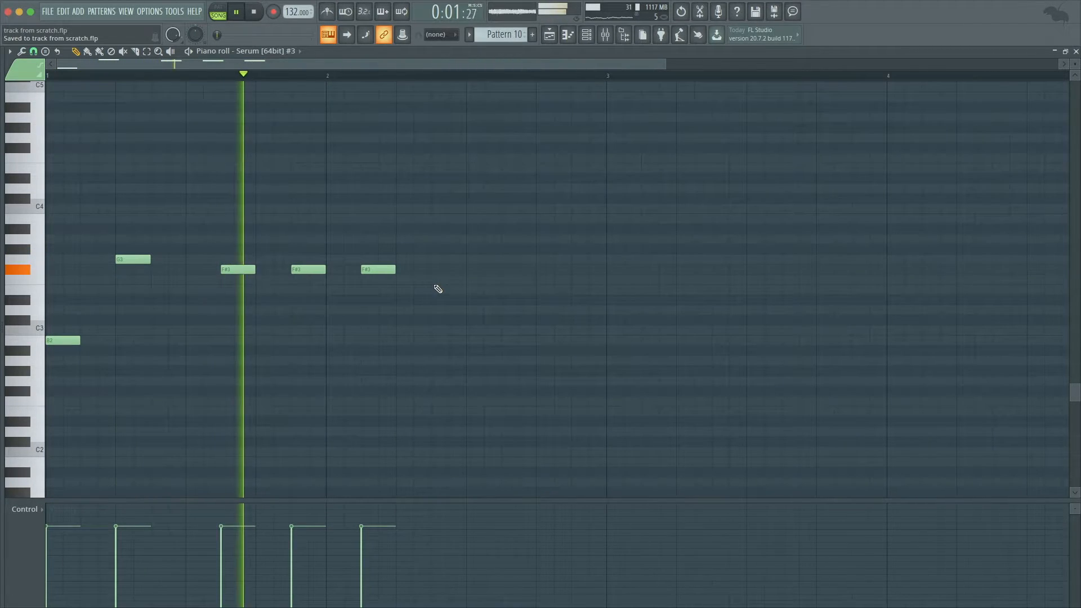
Add a G3 note at step 7 and an F#3 note at step 11 of bar 2, checking the phrase with playback.
{"action": "key", "text": "space"}
{"action": "left_click", "coordinate": [469, 259]}
{"action": "key", "text": "space"}
{"action": "left_click", "coordinate": [538, 270]}
{"action": "left_click_drag", "start_coordinate": [556, 283], "coordinate": [439, 261]}
{"action": "right_click", "coordinate": [455, 243]}
{"action": "scroll", "coordinate": [455, 243], "scroll_direction": "down", "scroll_amount": 1}
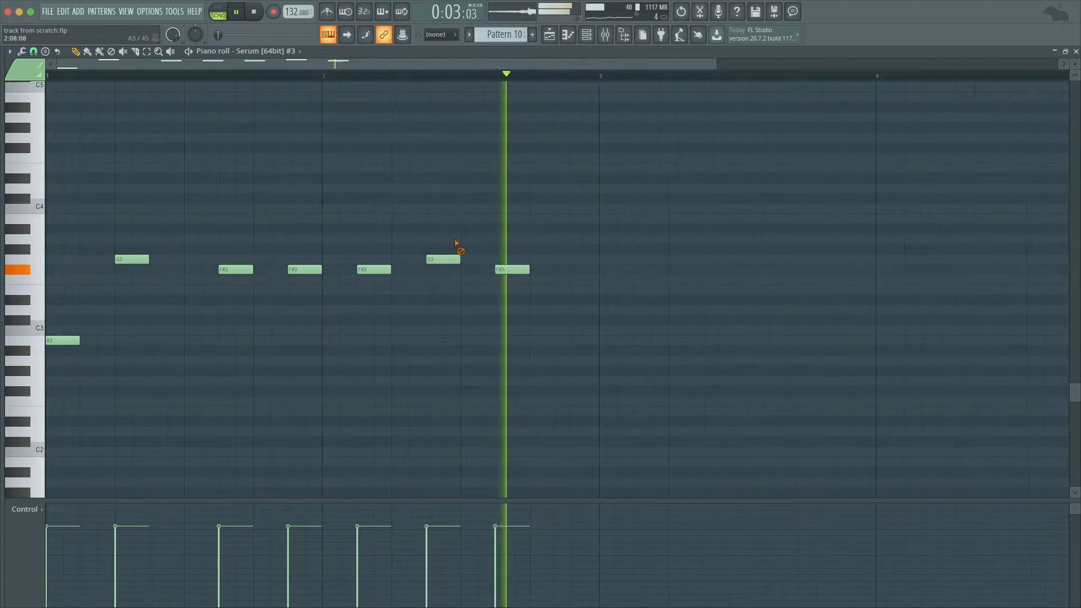
{"action": "key", "text": "space"}
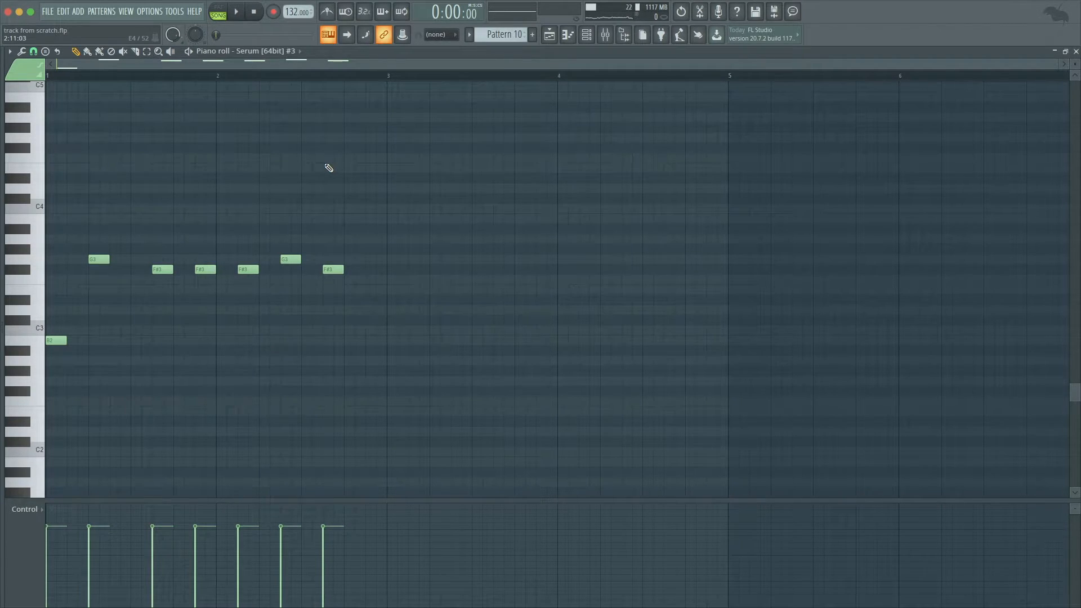
{"action": "key", "text": "space"}
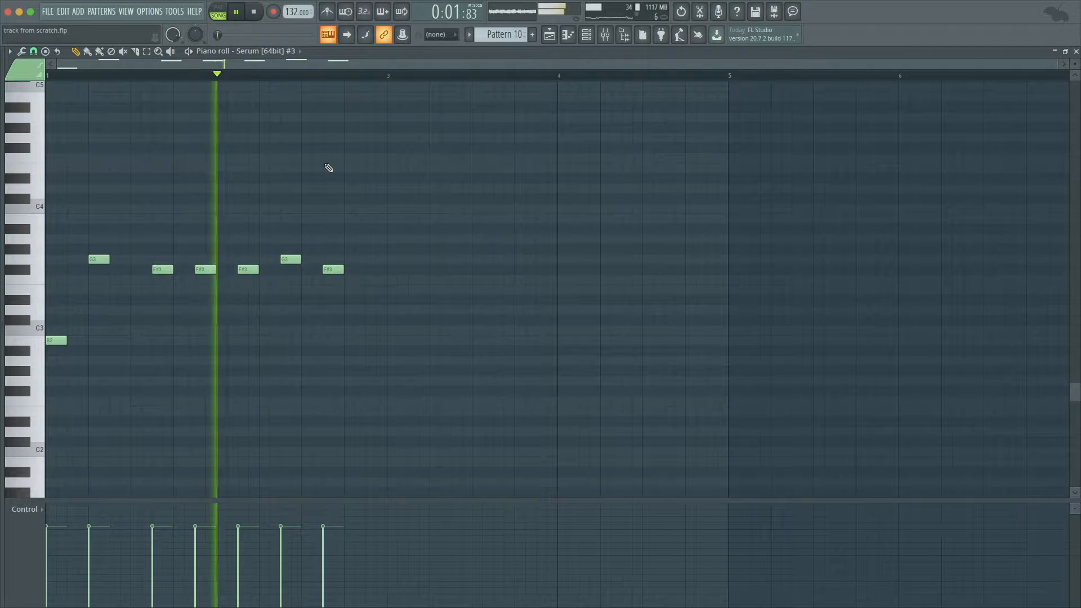
{"action": "key", "text": "space"}
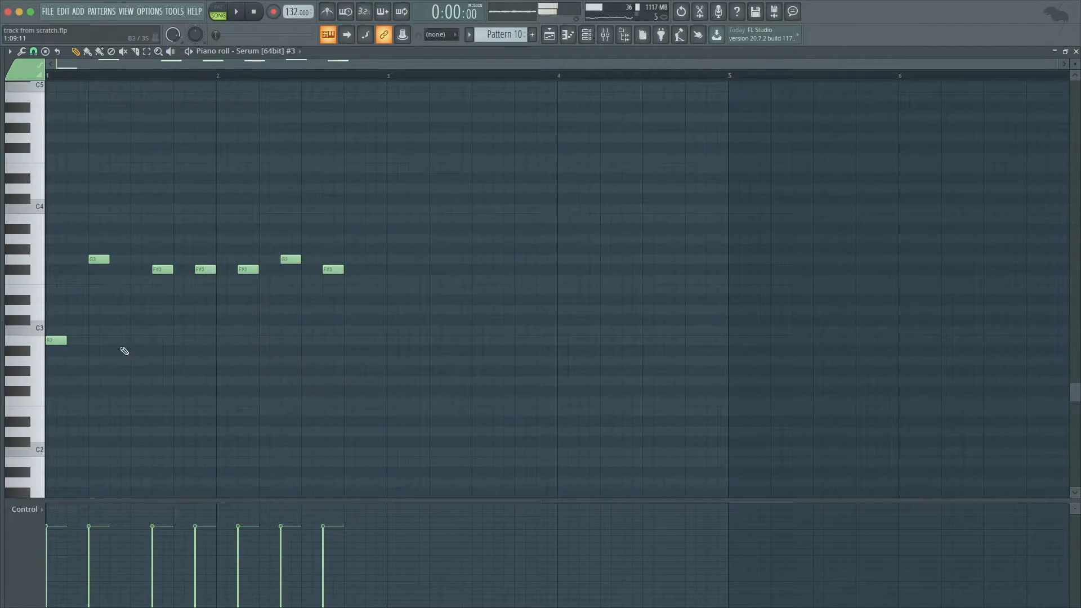
Close the Serum [64bit] #3 piano roll and save the project.
{"action": "key", "text": "Escape"}
{"action": "left_click", "coordinate": [442, 288]}
{"action": "key", "text": "Escape"}
{"action": "key", "text": "Escape"}
{"action": "key", "text": "super+s"}
Create a new pattern, Pattern 11, and audition the PG-8X [64bit] channel for it.
{"action": "scroll", "coordinate": [345, 195], "scroll_direction": "down", "scroll_amount": 3}
{"action": "scroll", "coordinate": [348, 200], "scroll_direction": "down", "scroll_amount": 8}
{"action": "scroll", "coordinate": [347, 200], "scroll_direction": "up", "scroll_amount": 10}
{"action": "scroll", "coordinate": [201, 213], "scroll_direction": "down", "scroll_amount": 4}
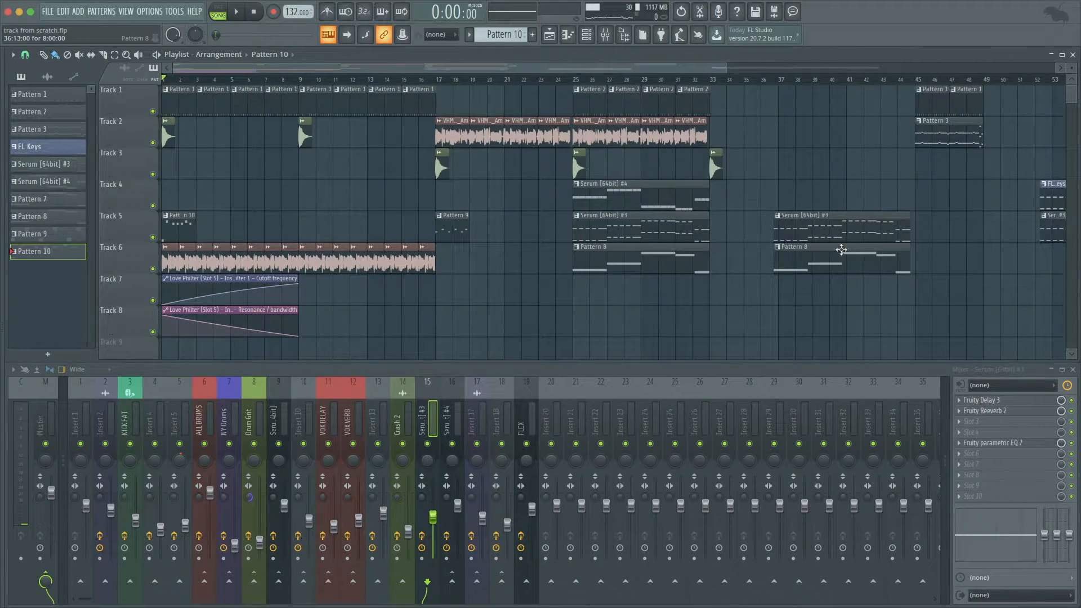
{"action": "left_click", "coordinate": [533, 35]}
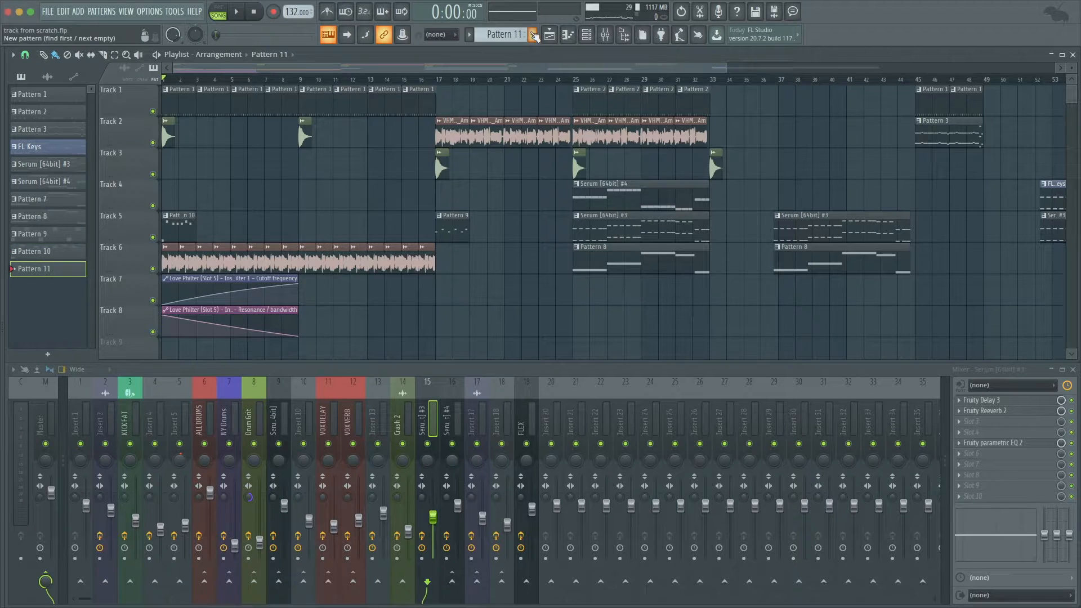
{"action": "left_click", "coordinate": [589, 35]}
{"action": "left_click", "coordinate": [390, 322]}
{"action": "key", "text": "z"}
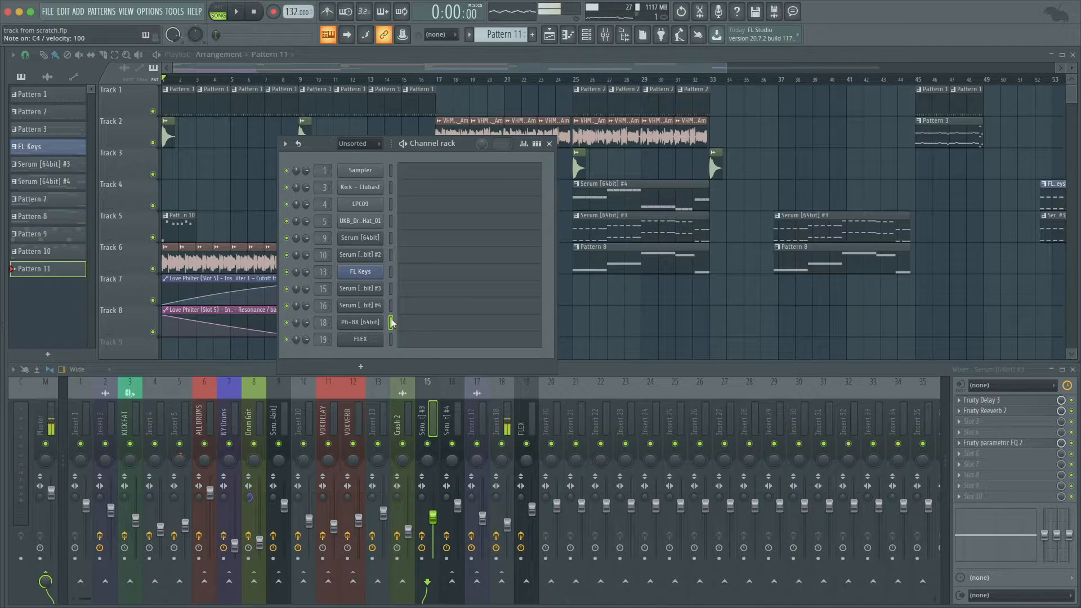
Close the channel rack and place Pattern 11's clip at bar 1 on Track 4.
{"action": "key", "text": "Escape"}
{"action": "scroll", "coordinate": [173, 195], "scroll_direction": "up", "scroll_amount": 8}
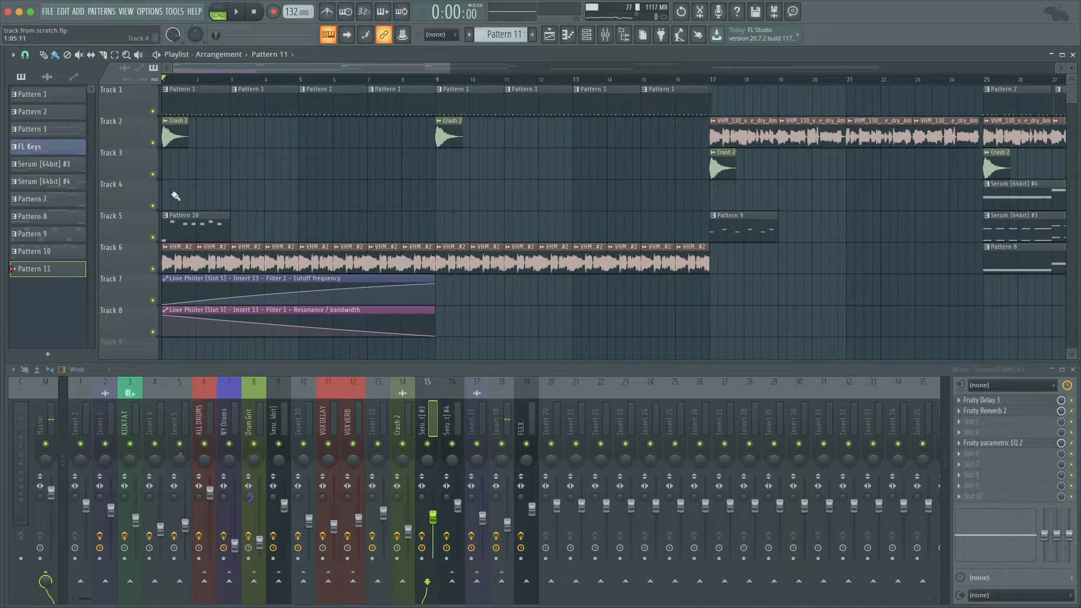
{"action": "left_click", "coordinate": [172, 193]}
{"action": "left_click_drag", "start_coordinate": [175, 196], "coordinate": [162, 198]}
Add a one-bar B2 note at bar 1 of Pattern 11's PG-8X [64bit] part, transpose it up to B3 and save.
{"action": "key", "text": "F6"}
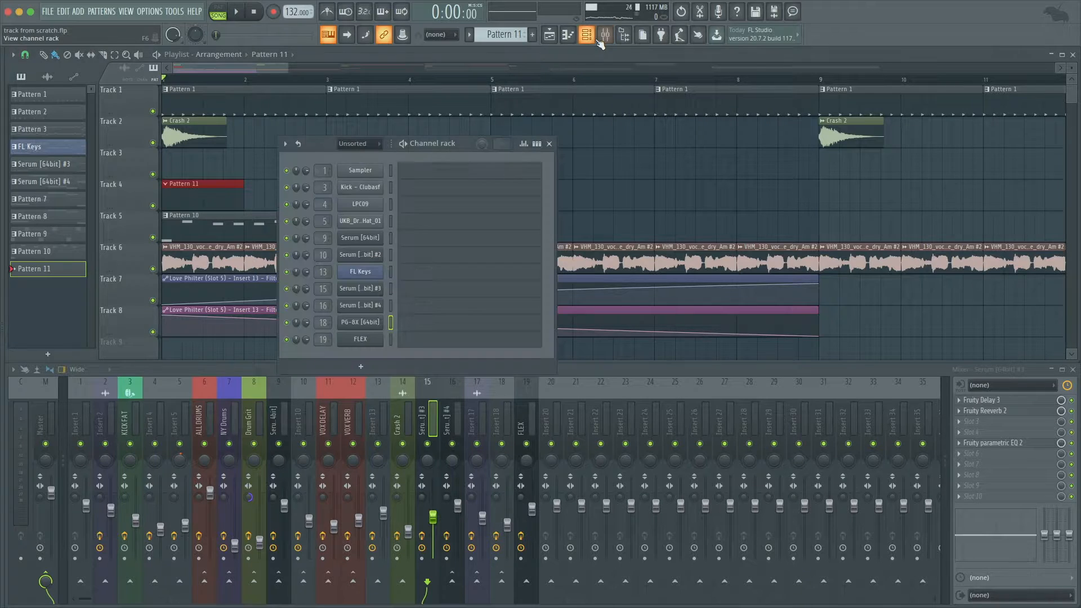
{"action": "left_click", "coordinate": [414, 329]}
{"action": "left_click", "coordinate": [86, 341]}
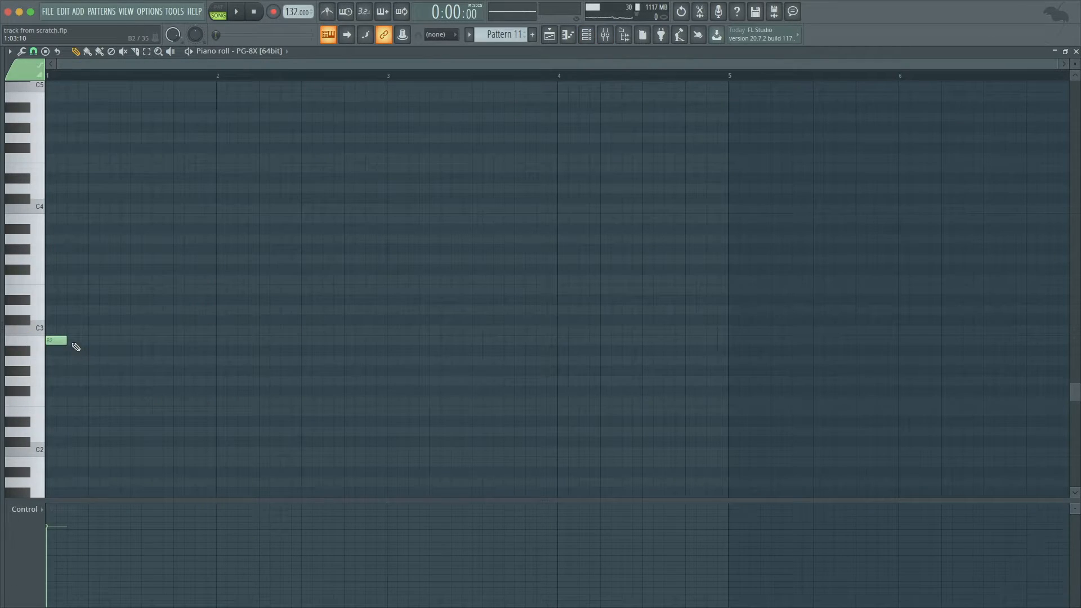
{"action": "left_click_drag", "start_coordinate": [66, 341], "coordinate": [201, 354]}
{"action": "left_click", "coordinate": [200, 337]}
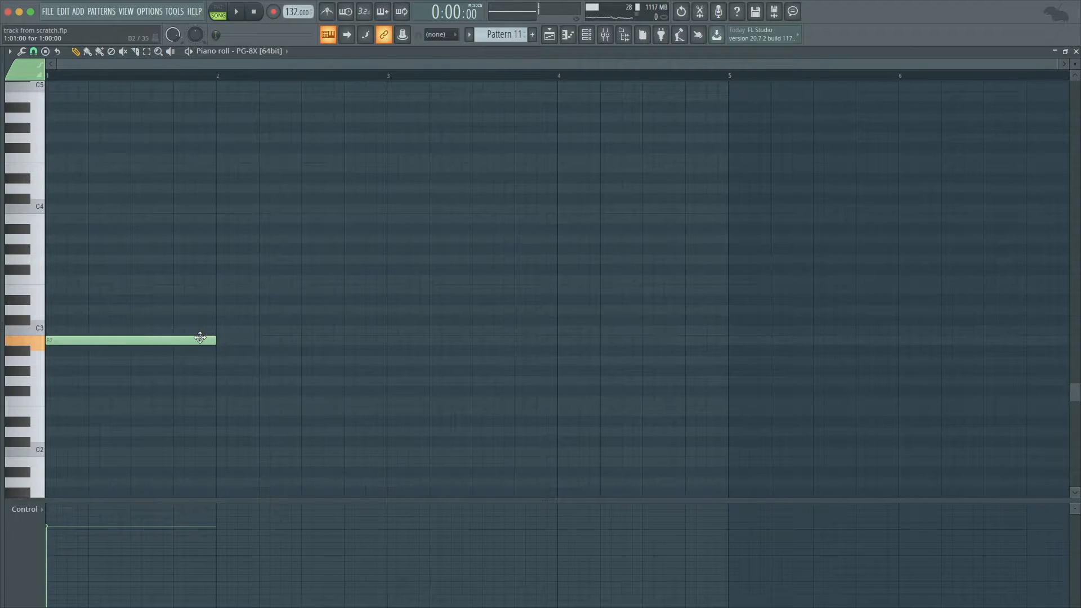
{"action": "key", "text": "ctrl+Up"}
{"action": "key", "text": "ctrl+s"}
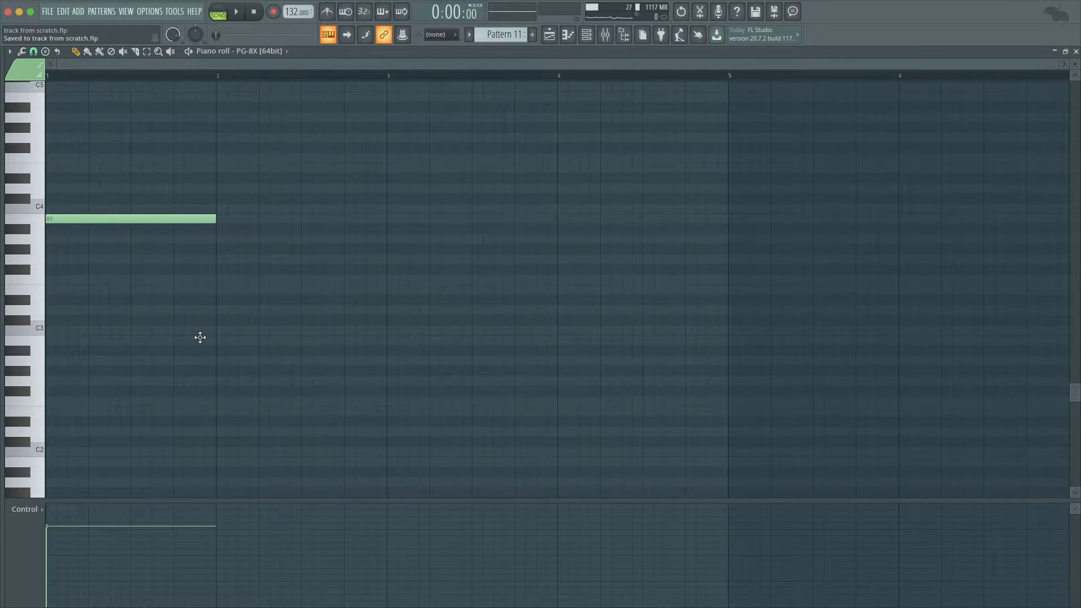
Play the arrangement, then lengthen the B3 note in Pattern 11's PG-8X [64bit] part to two bars.
{"action": "key", "text": "Escape"}
{"action": "key", "text": "Escape"}
{"action": "key", "text": "space"}
{"action": "left_click", "coordinate": [265, 184], "text": "ctrl"}
{"action": "left_click", "coordinate": [588, 34]}
{"action": "key", "text": "space"}
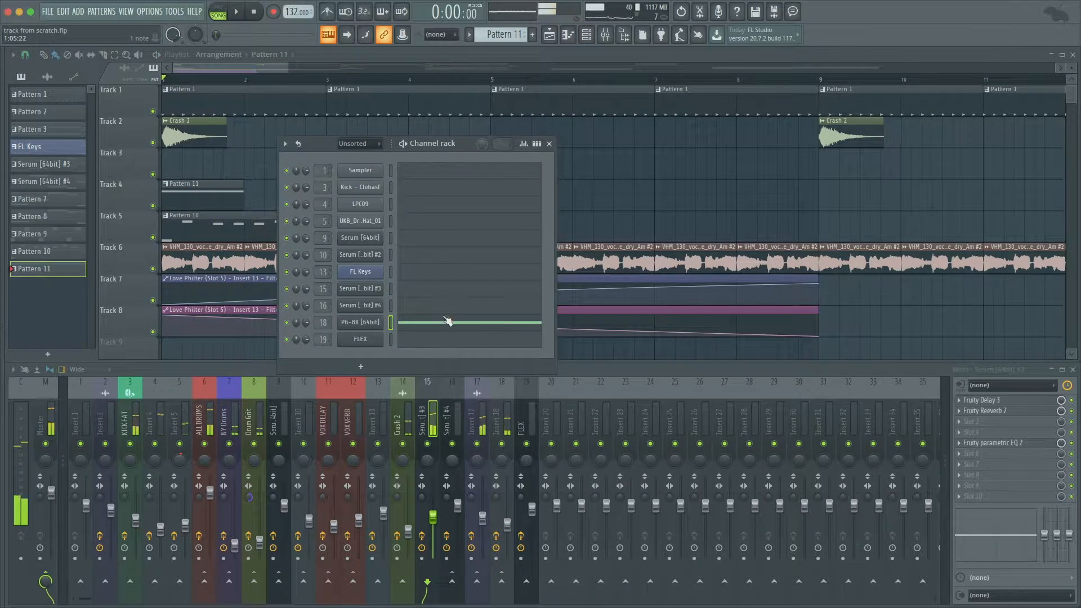
{"action": "left_click", "coordinate": [446, 320]}
{"action": "left_click_drag", "start_coordinate": [223, 225], "coordinate": [381, 261]}
{"action": "key", "text": "space"}
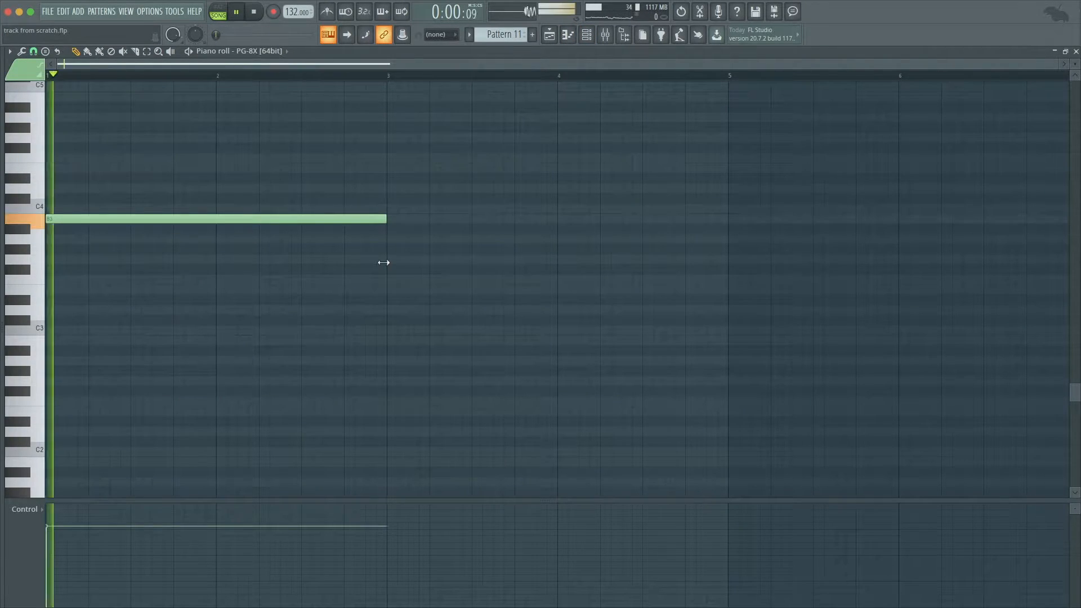
Duplicate Pattern 10's two-bar Serum [64bit] #3 phrase into bars 3 and 4 and lower the copy's first note to A#2.
{"action": "key", "text": "Escape"}
{"action": "double_click", "coordinate": [306, 228]}
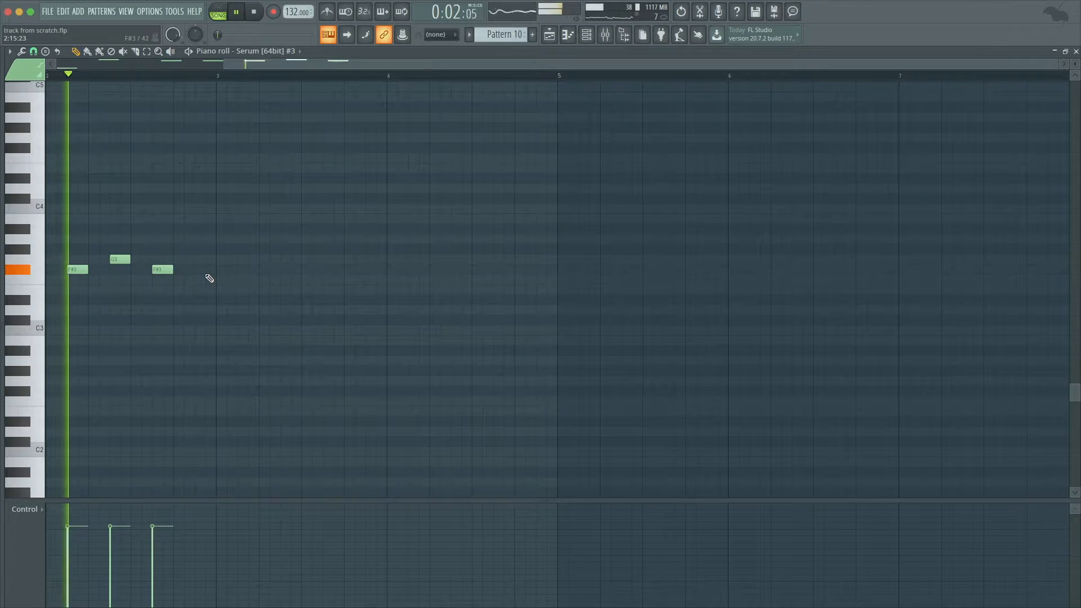
{"action": "scroll", "coordinate": [208, 277], "scroll_direction": "left", "scroll_amount": 3}
{"action": "key", "text": "super+a"}
{"action": "key", "text": "space"}
{"action": "left_click_drag", "start_coordinate": [60, 339], "coordinate": [394, 351]}
{"action": "left_click", "coordinate": [415, 367]}
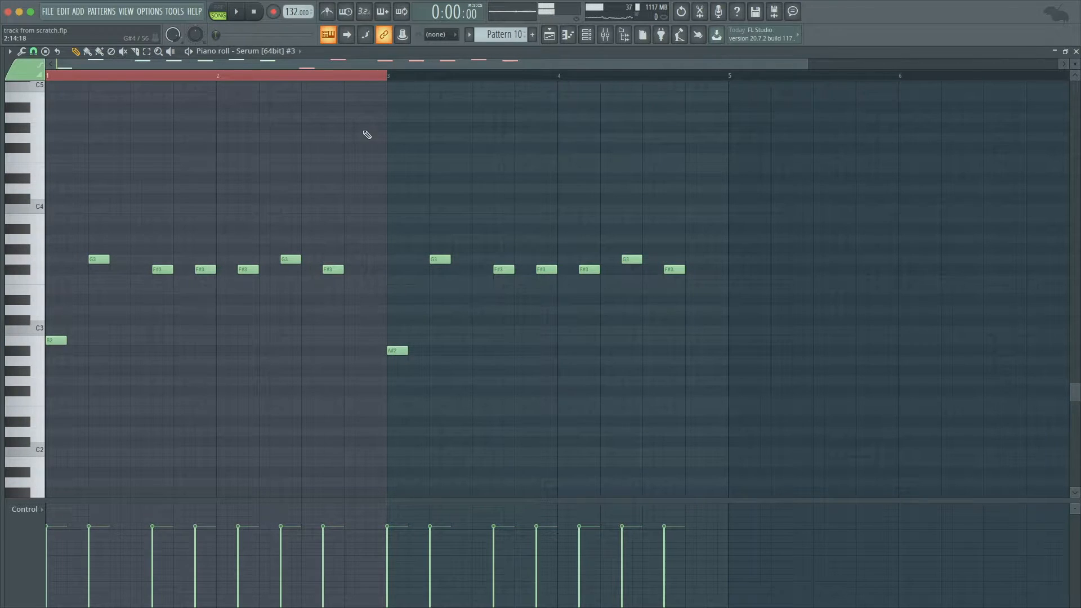
Clear the selection, play back the four-bar Serum phrase and save the project.
{"action": "left_click", "coordinate": [320, 77]}
{"action": "key", "text": "space"}
{"action": "key", "text": "super+s"}
{"action": "scroll", "coordinate": [357, 145], "scroll_direction": "down", "scroll_amount": 2}
{"action": "scroll", "coordinate": [357, 145], "scroll_direction": "up", "scroll_amount": 2}
{"action": "scroll", "coordinate": [358, 146], "scroll_direction": "down", "scroll_amount": 1}
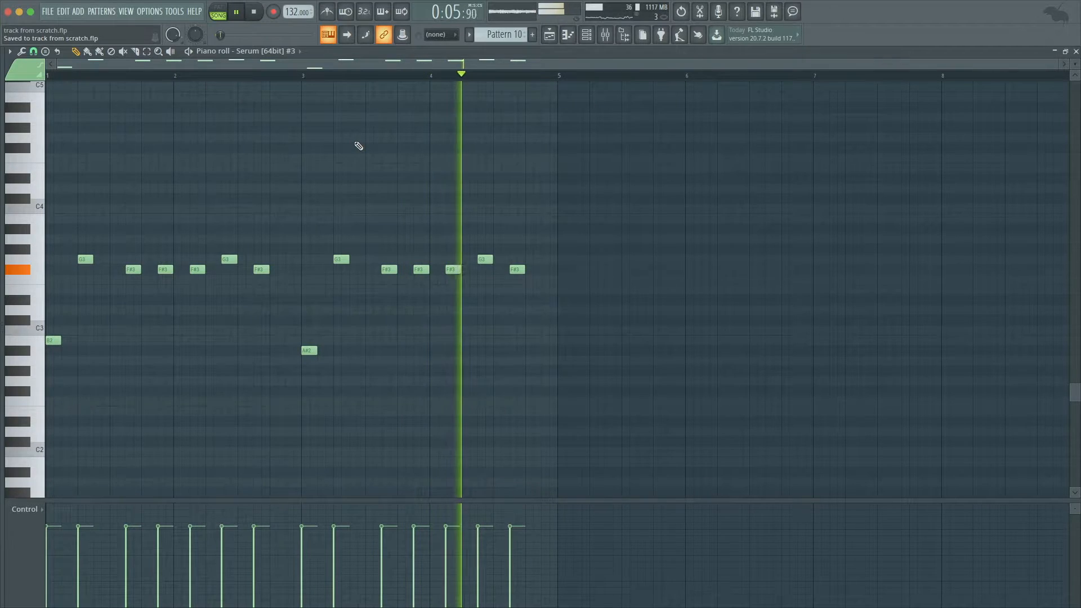
{"action": "key", "text": "space"}
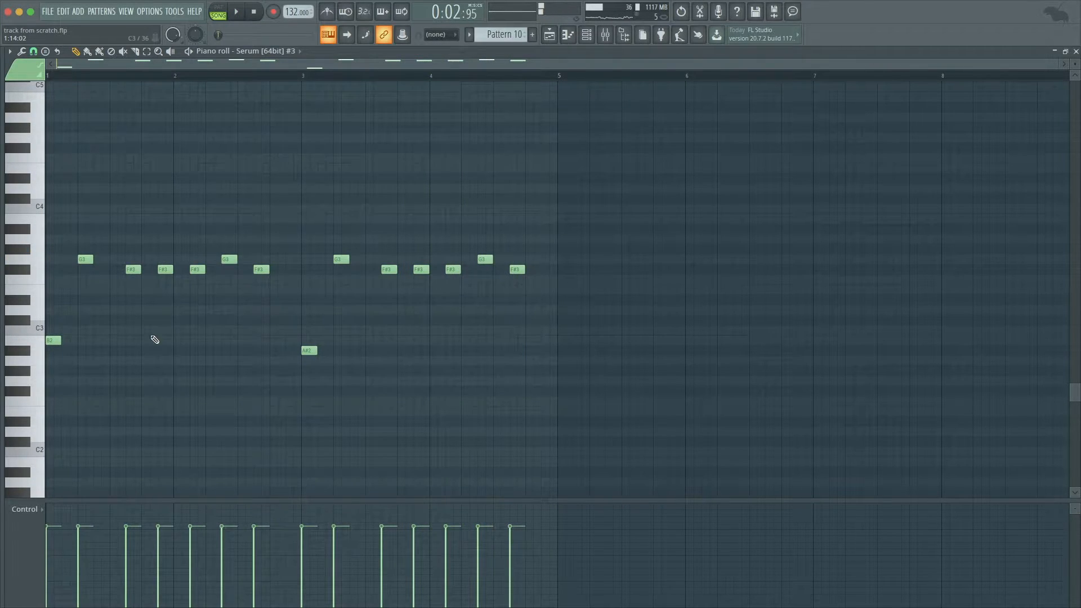
Duplicate all of Pattern 10's notes into bars 5 to 8 and close the piano roll.
{"action": "key", "text": "ctrl+a"}
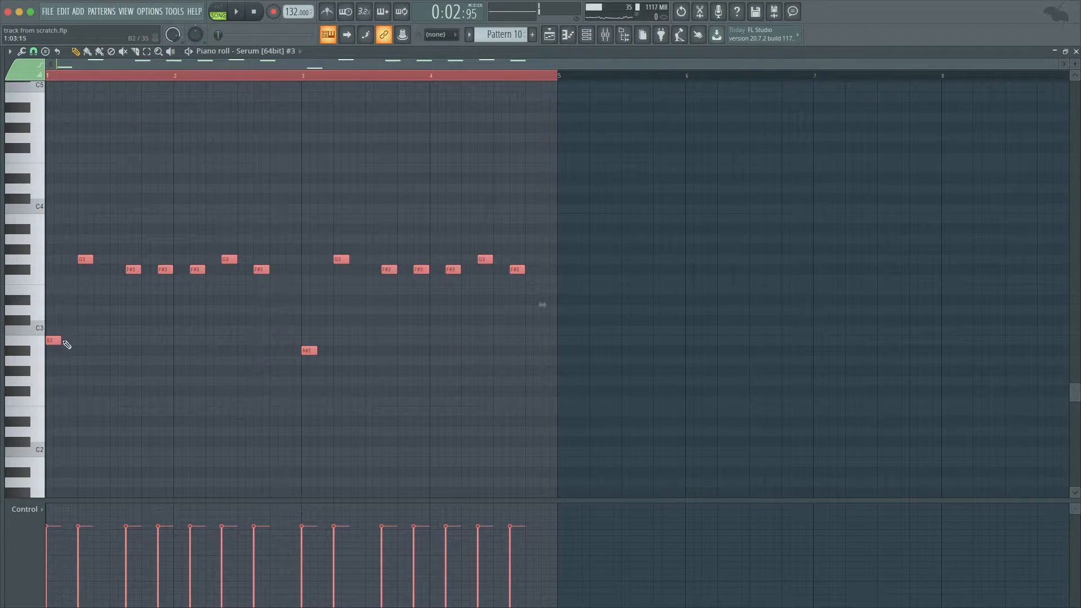
{"action": "left_click_drag", "start_coordinate": [370, 351], "coordinate": [563, 352]}
{"action": "left_click", "coordinate": [565, 360], "text": "super"}
{"action": "key", "text": "Escape"}
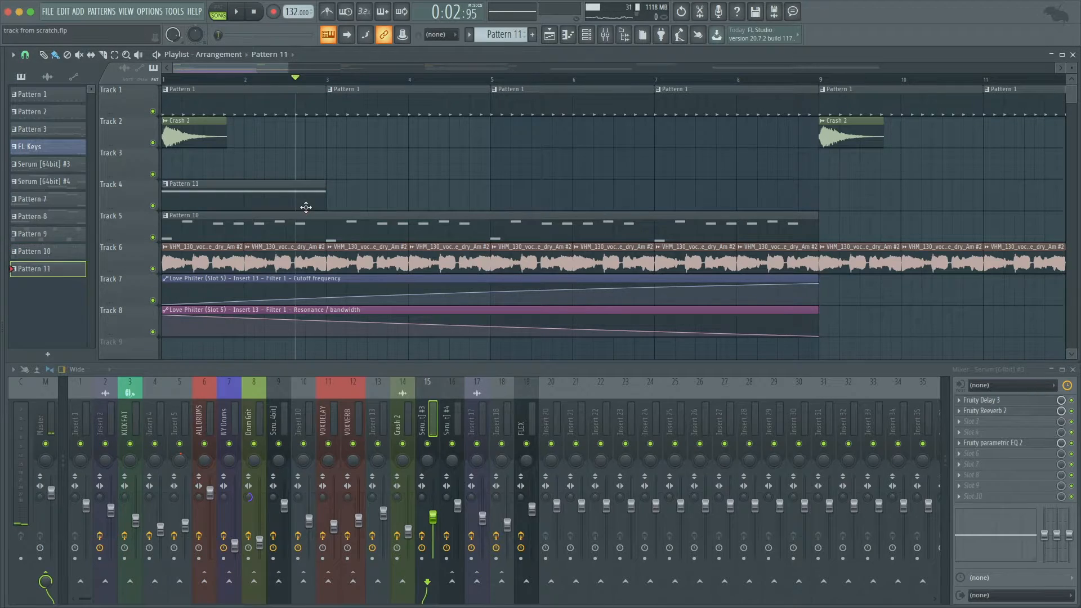
Add a two-bar A#3 note at bar 3 of Pattern 11's PG-8X [64bit] part and return to the playlist with playback running.
{"action": "double_click", "coordinate": [305, 207]}
{"action": "left_click", "coordinate": [388, 227]}
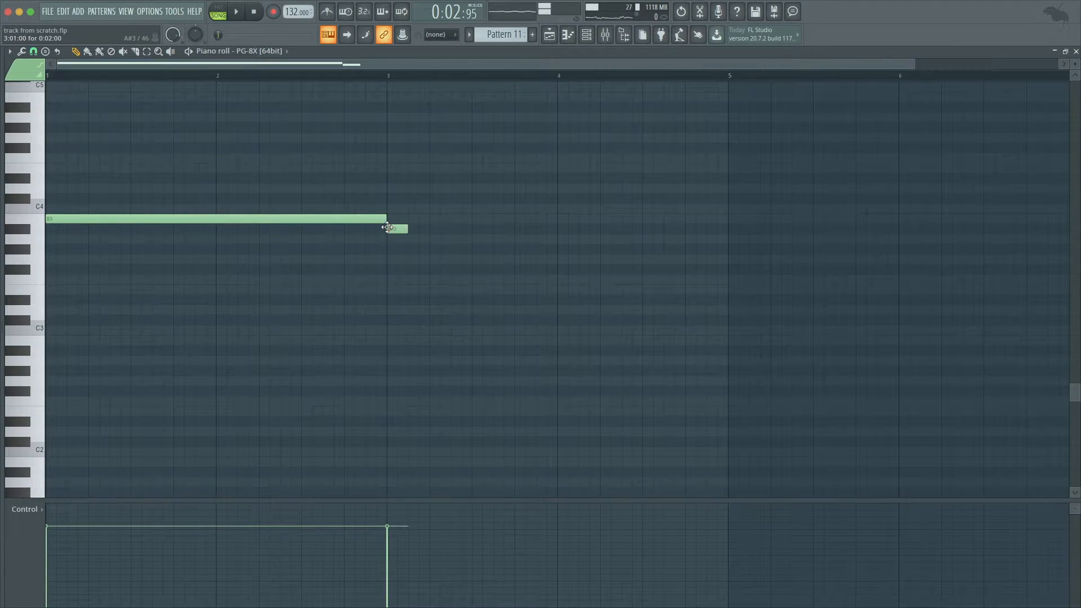
{"action": "key", "text": "ctrl+z"}
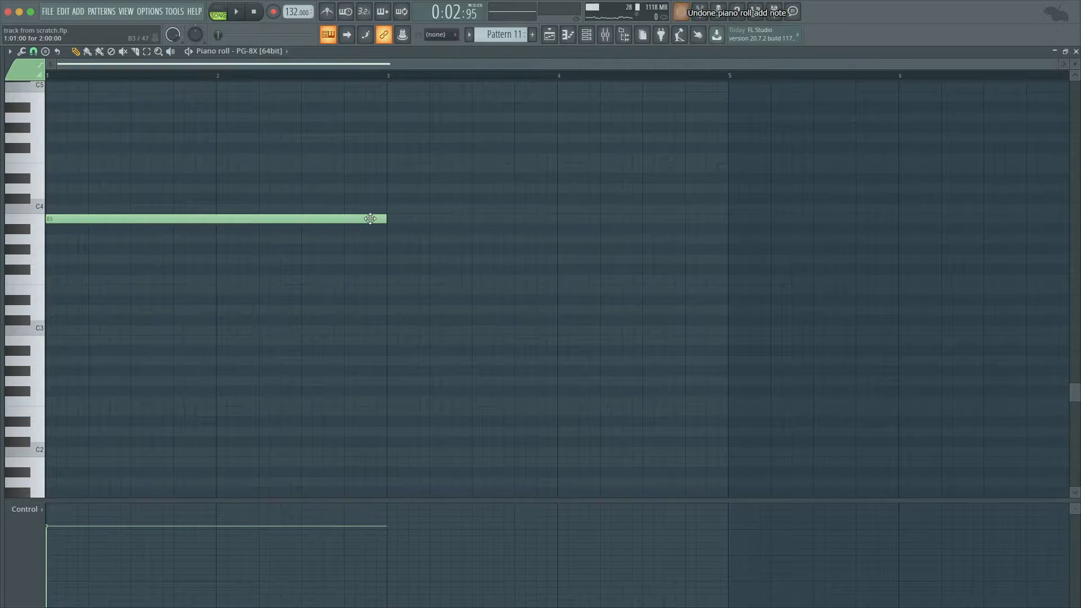
{"action": "left_click", "coordinate": [394, 231]}
{"action": "key", "text": "F7"}
{"action": "key", "text": "space"}
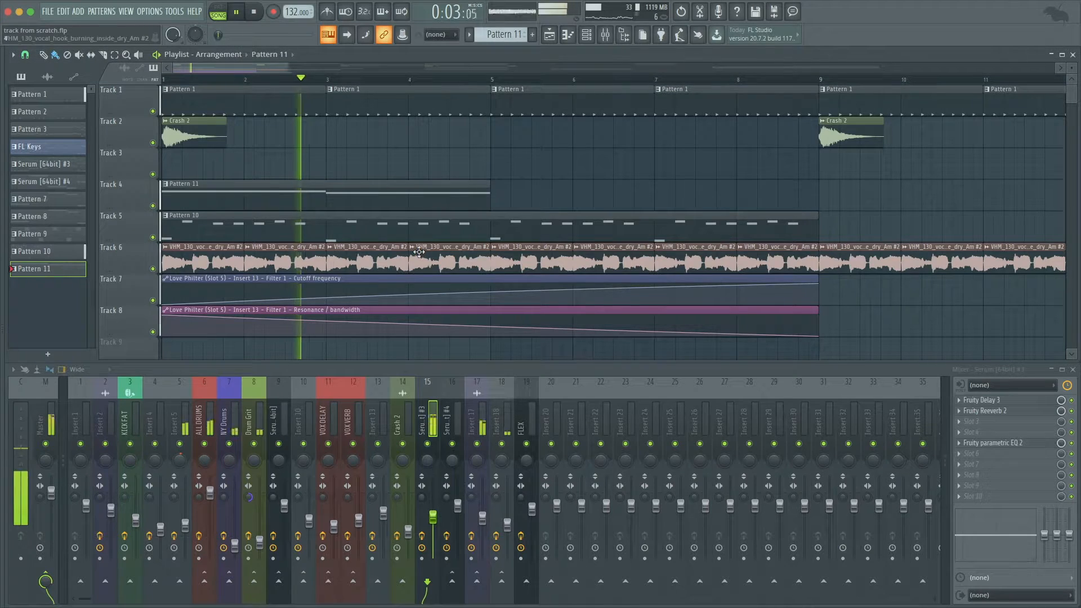
Duplicate the Pattern 11 clip to bar 5 on Track 4 and save the project.
{"action": "scroll", "coordinate": [347, 197], "scroll_direction": "down", "scroll_amount": 3}
{"action": "left_click", "coordinate": [303, 183], "text": "ctrl"}
{"action": "key", "text": "ctrl+b"}
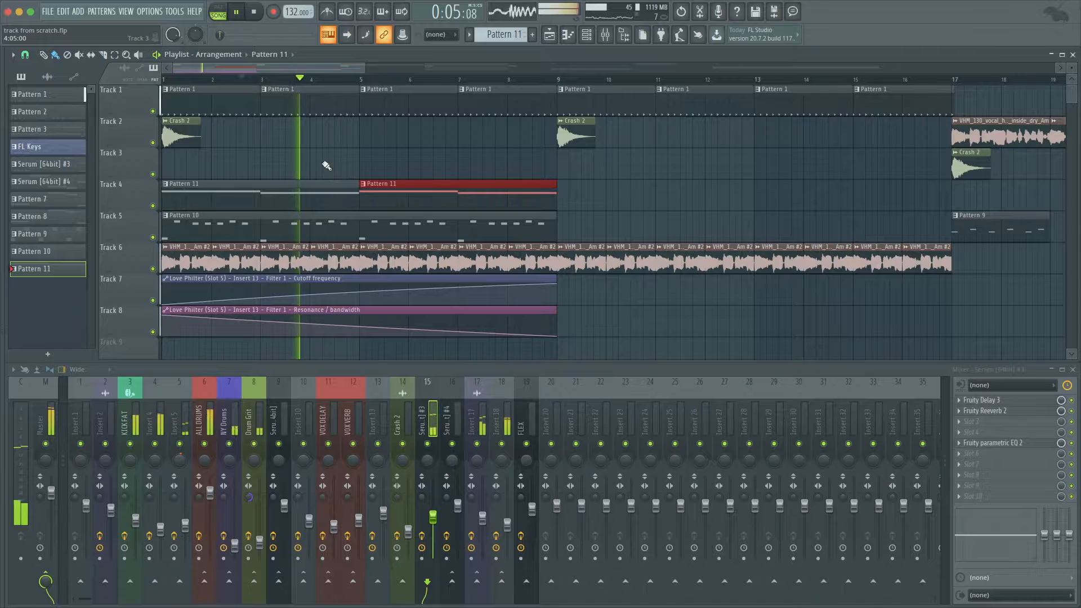
{"action": "left_click", "coordinate": [325, 167], "text": "ctrl"}
{"action": "scroll", "coordinate": [322, 167], "scroll_direction": "down", "scroll_amount": 1}
{"action": "key", "text": "ctrl+s"}
{"action": "scroll", "coordinate": [325, 166], "scroll_direction": "down", "scroll_amount": 2}
{"action": "scroll", "coordinate": [294, 181], "scroll_direction": "down", "scroll_amount": 2}
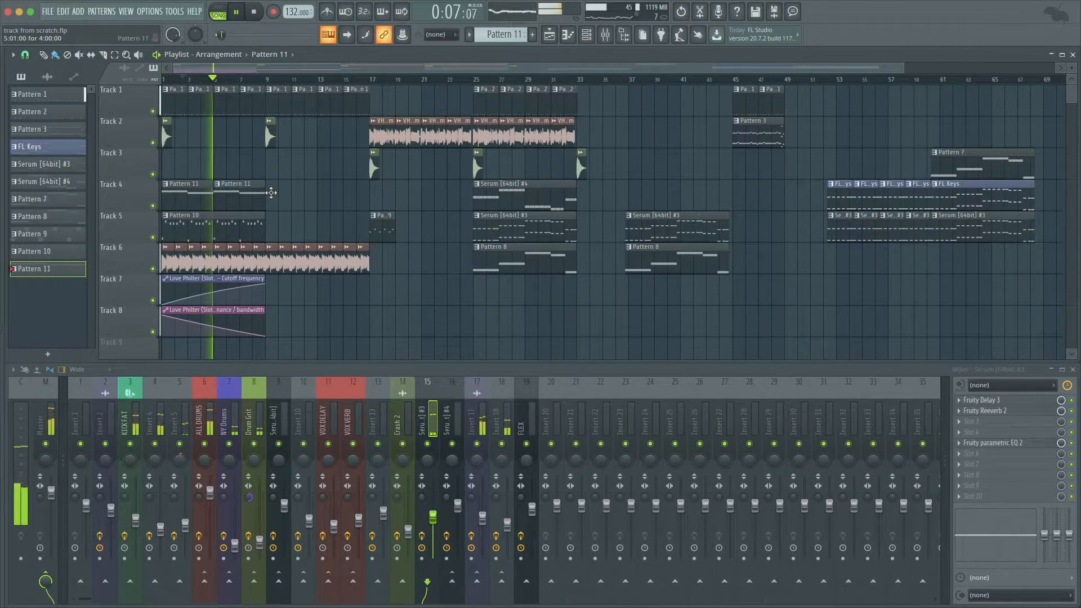
Raise the level of mixer Insert 18 slightly while the intro plays.
{"action": "scroll", "coordinate": [273, 203], "scroll_direction": "up", "scroll_amount": 2}
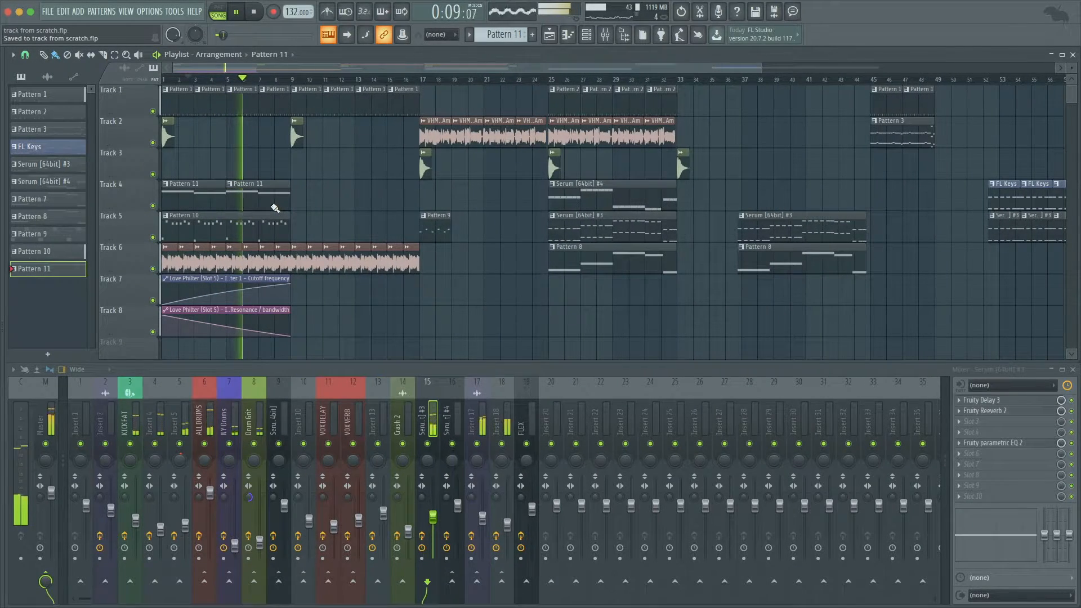
{"action": "left_click", "coordinate": [510, 505]}
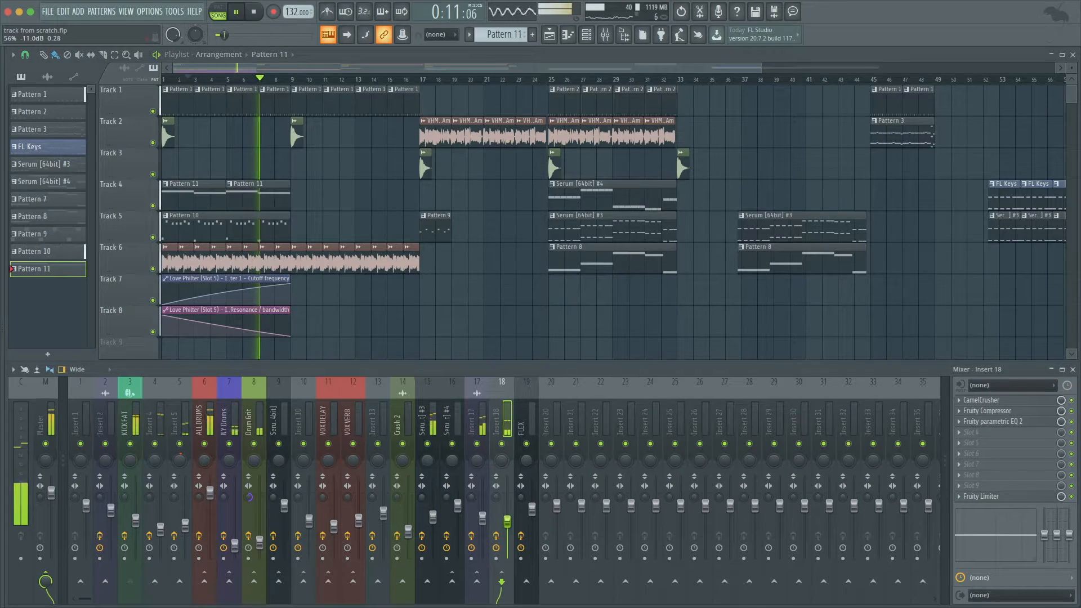
{"action": "scroll", "coordinate": [265, 241], "scroll_direction": "up", "scroll_amount": 4}
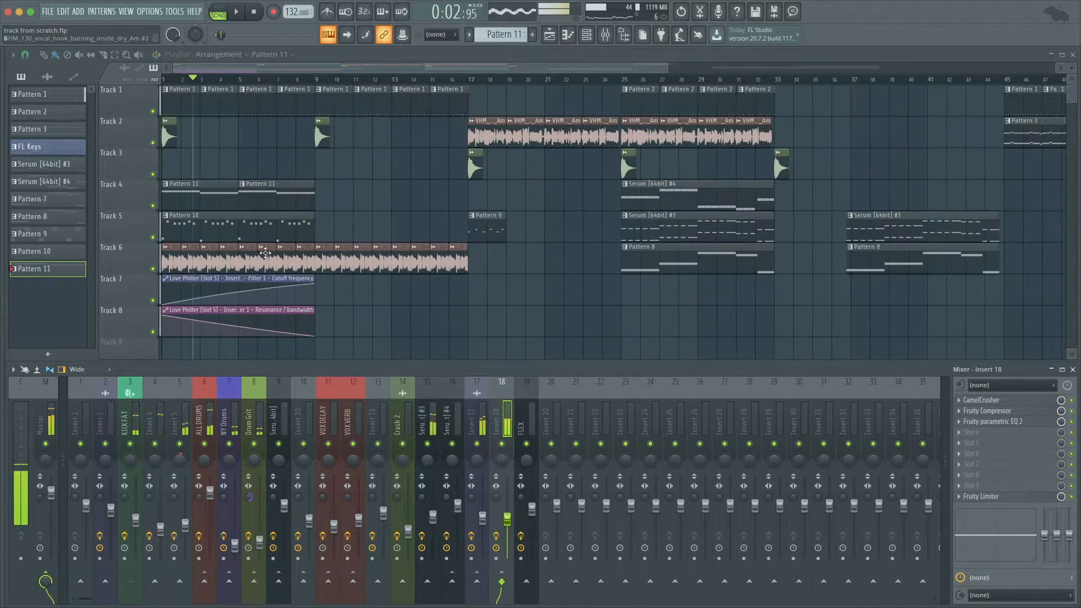
Add Fruity Love Philter in slot 6 of Insert 17, the mixer track of the Track 6 vocal clips.
{"action": "double_click", "coordinate": [264, 256]}
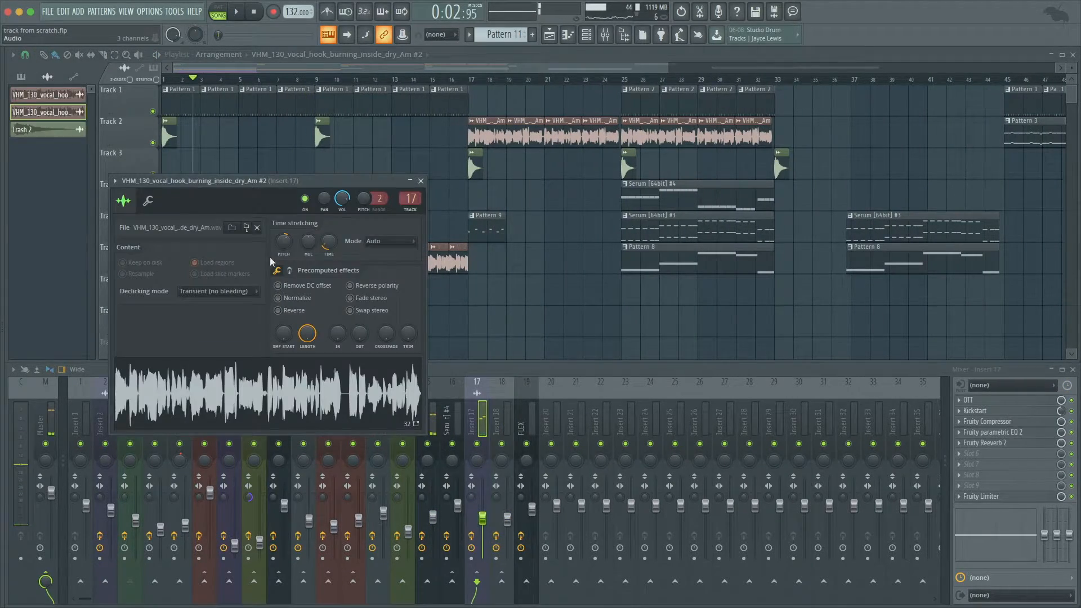
{"action": "key", "text": "Escape"}
{"action": "left_click", "coordinate": [1014, 449]}
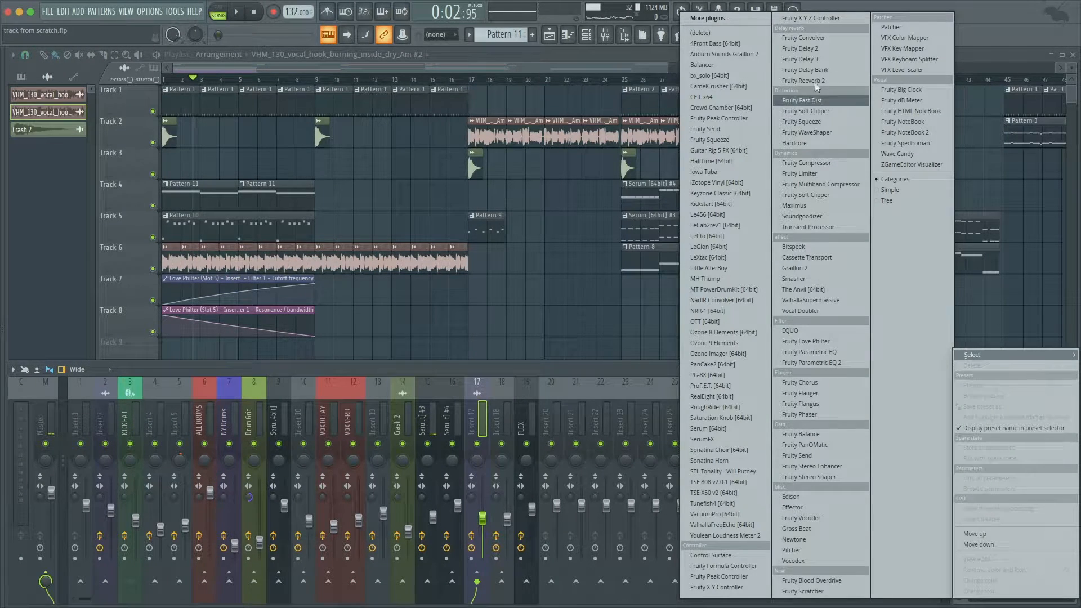
{"action": "left_click", "coordinate": [841, 340]}
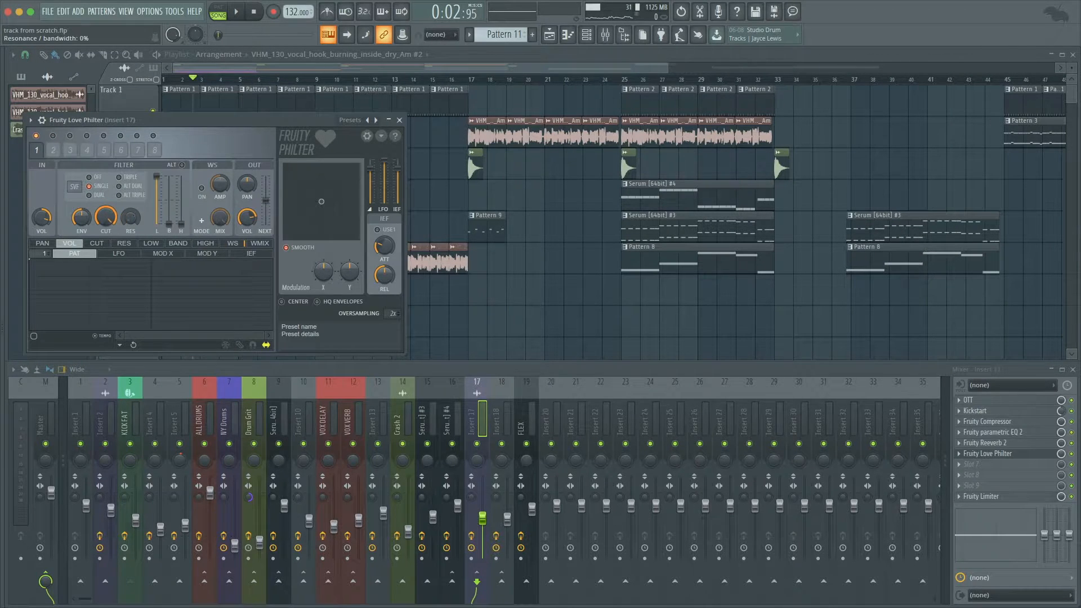
{"action": "key", "text": "Escape"}
Create automation clips over bars 1 to 8 for the filter 1 cutoff and resonance of Insert 17's Fruity Love Philter.
{"action": "scroll", "coordinate": [260, 234], "scroll_direction": "up", "scroll_amount": 5}
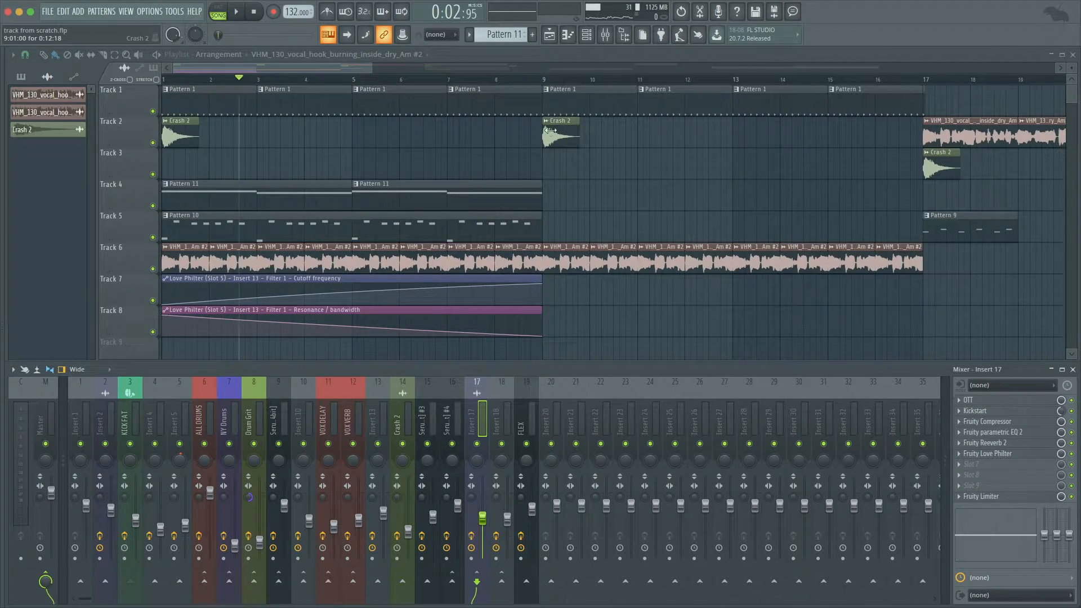
{"action": "left_click_drag", "start_coordinate": [545, 82], "coordinate": [163, 84]}
{"action": "key", "text": "ctrl+s"}
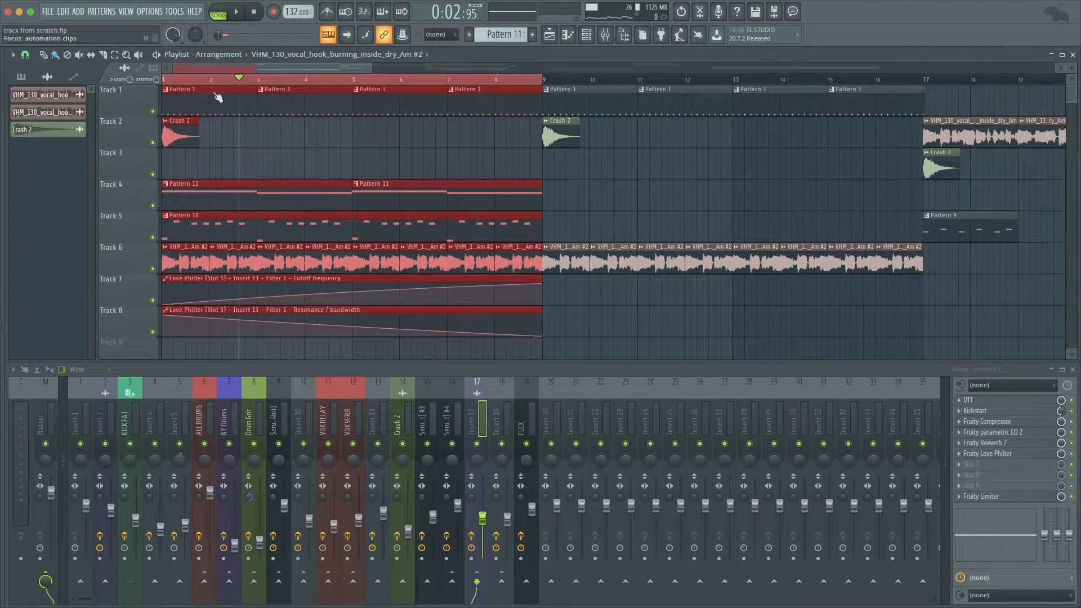
{"action": "left_click", "coordinate": [995, 454]}
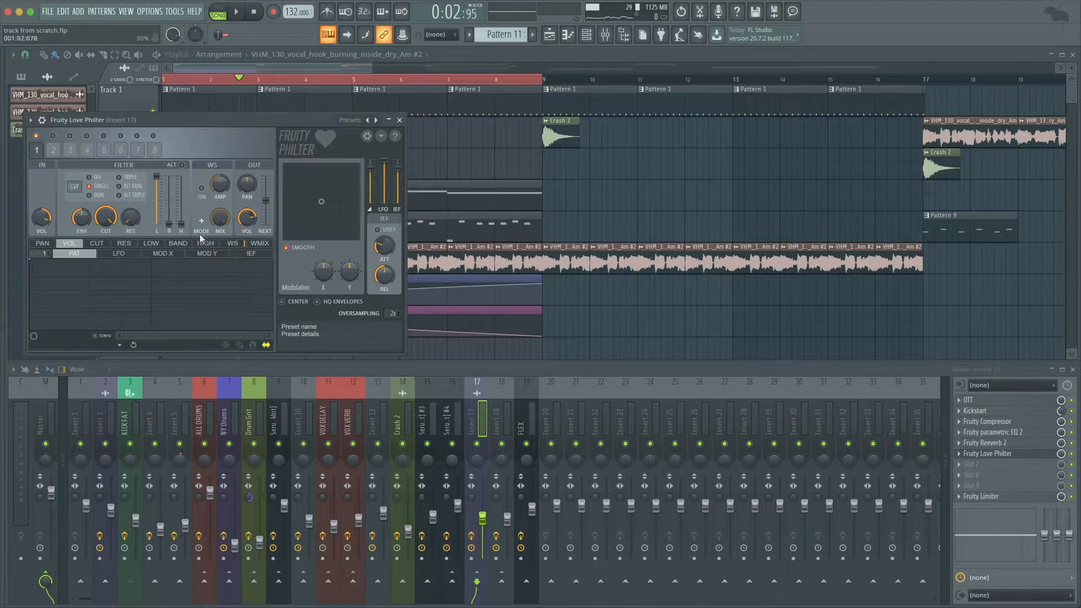
{"action": "right_click", "coordinate": [102, 216]}
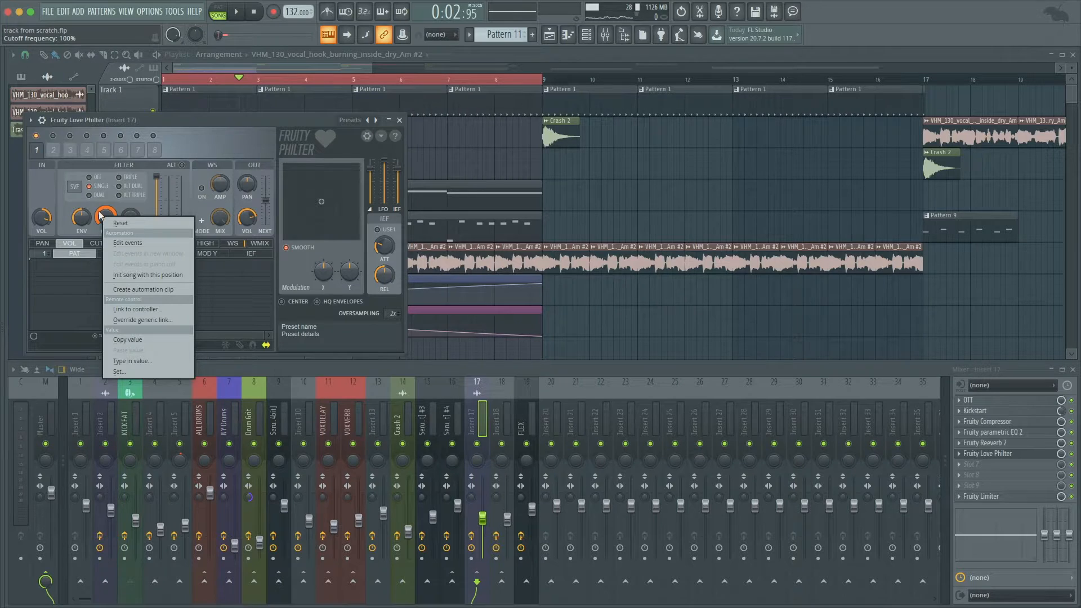
{"action": "left_click", "coordinate": [142, 290]}
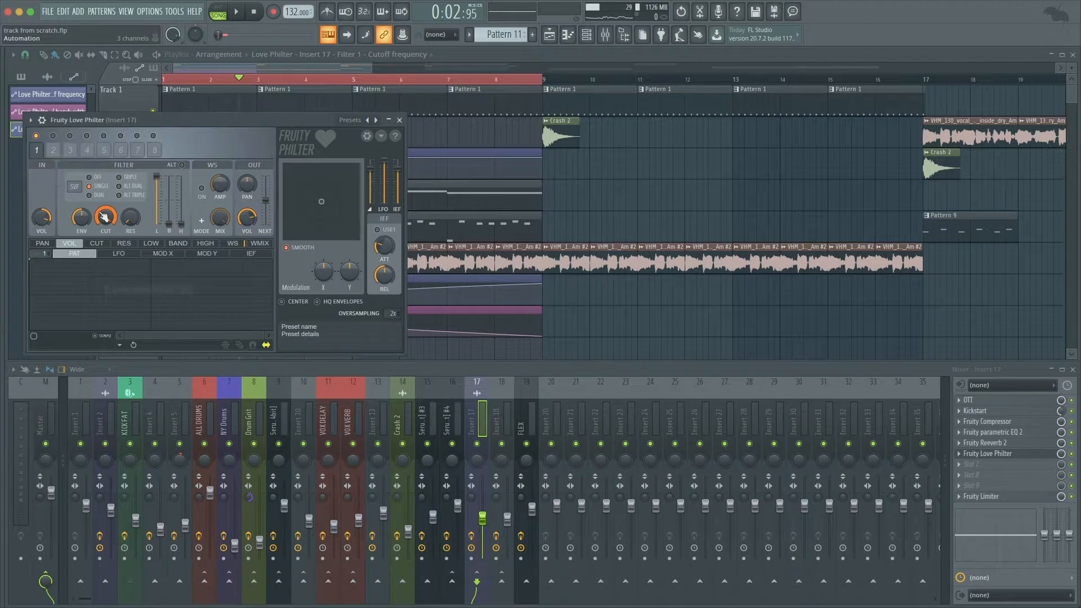
{"action": "right_click", "coordinate": [127, 226]}
{"action": "left_click", "coordinate": [170, 299]}
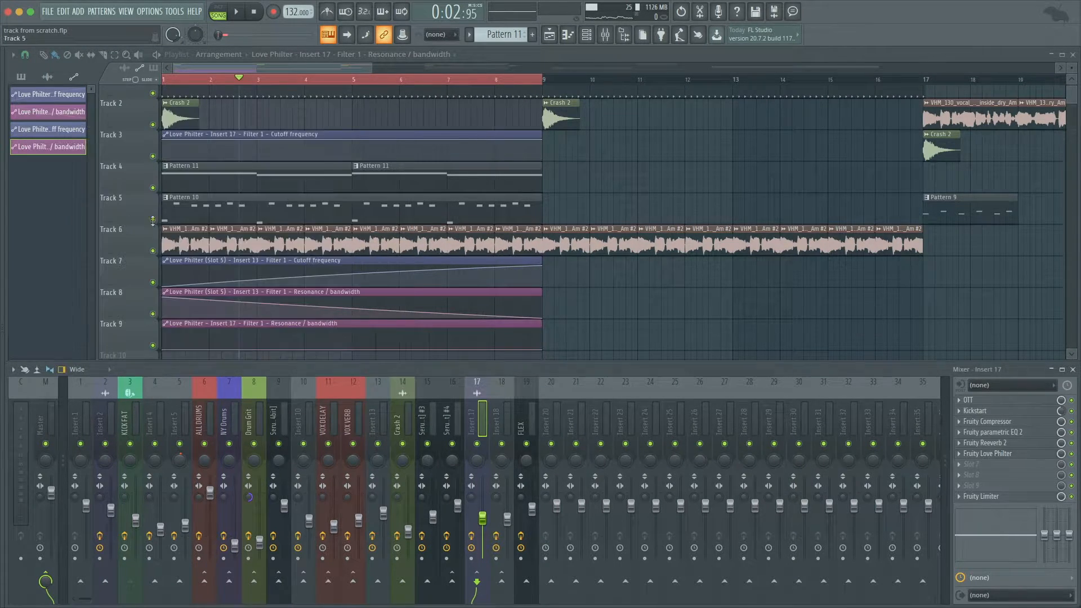
Move the Insert 17 cutoff frequency automation clip from Track 3 down to Track 10.
{"action": "scroll", "coordinate": [454, 210], "scroll_direction": "down", "scroll_amount": 1}
{"action": "left_click_drag", "start_coordinate": [414, 109], "coordinate": [384, 333]}
{"action": "scroll", "coordinate": [147, 209], "scroll_direction": "down", "scroll_amount": 3}
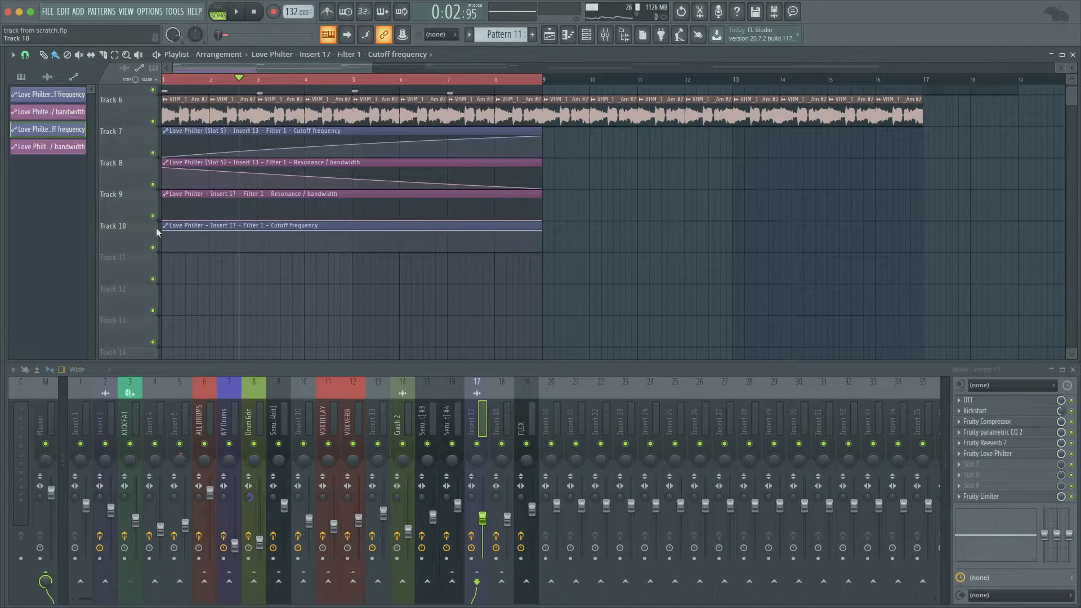
Shape the Insert 17 cutoff to rise and its resonance to fall across bars 1 to 8, then save the project.
{"action": "left_click_drag", "start_coordinate": [157, 231], "coordinate": [162, 271]}
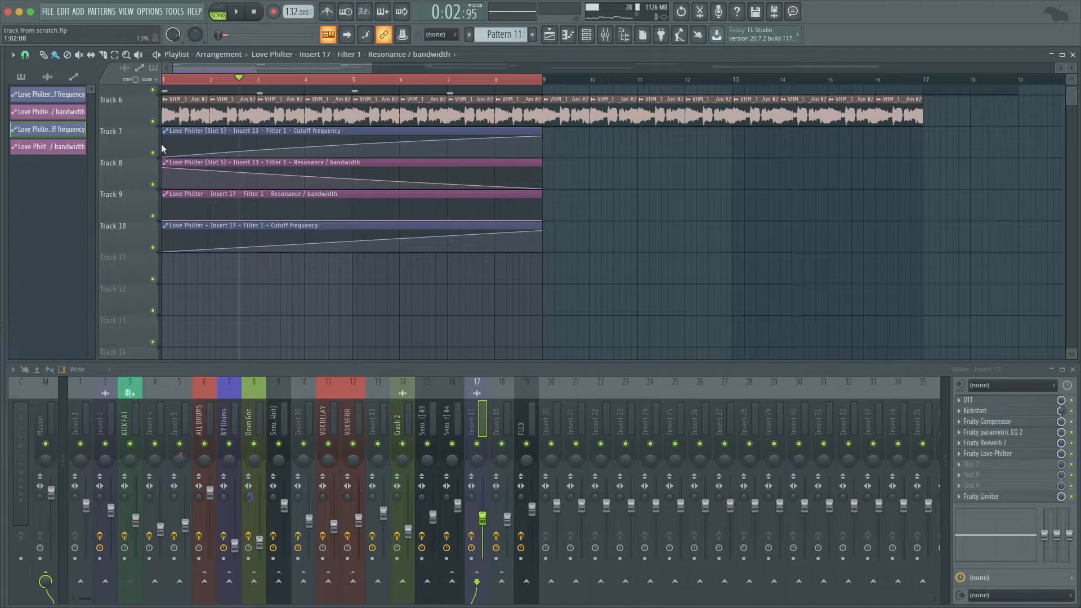
{"action": "left_click_drag", "start_coordinate": [165, 222], "coordinate": [164, 198]}
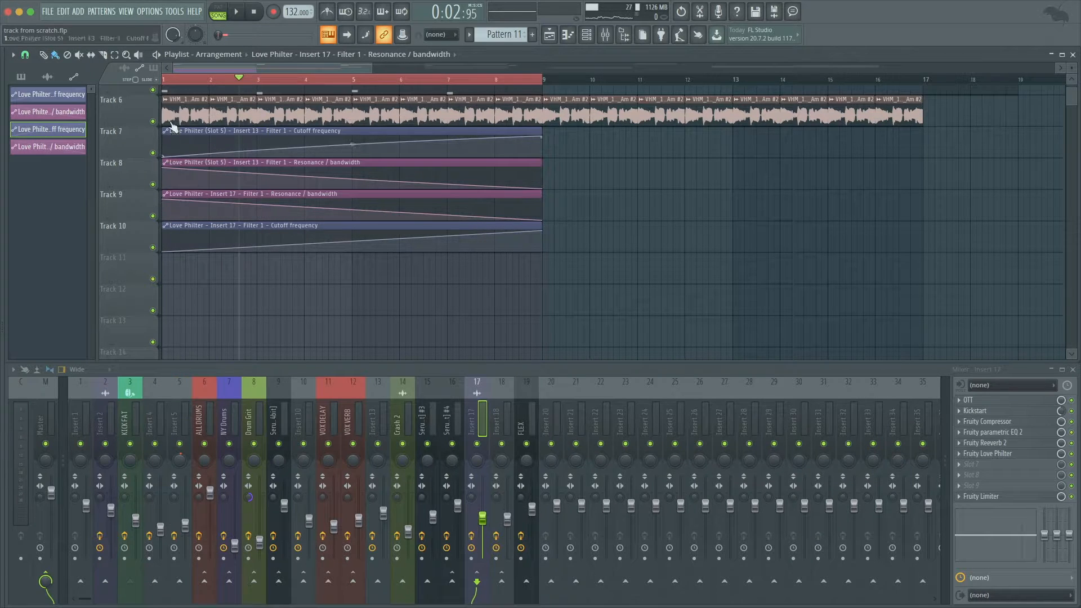
{"action": "left_click", "coordinate": [181, 82]}
{"action": "scroll", "coordinate": [249, 191], "scroll_direction": "up", "scroll_amount": 2}
{"action": "key", "text": "super+s"}
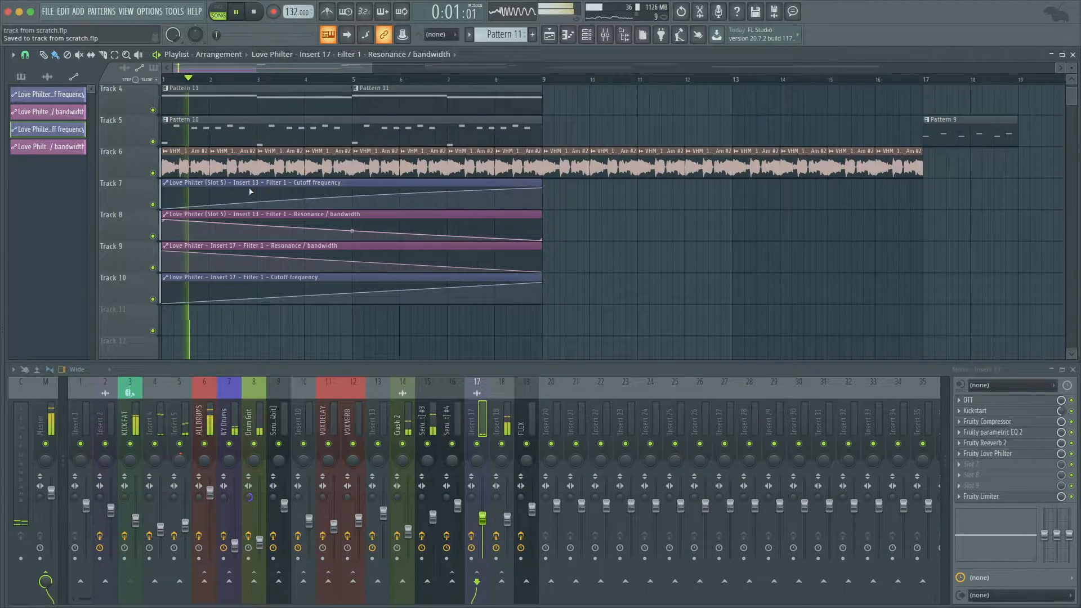
Listen to the intro with the vocal filter sweep while examining the whole arrangement, and save the project.
{"action": "scroll", "coordinate": [249, 191], "scroll_direction": "down", "scroll_amount": 2}
{"action": "scroll", "coordinate": [249, 187], "scroll_direction": "up", "scroll_amount": 2}
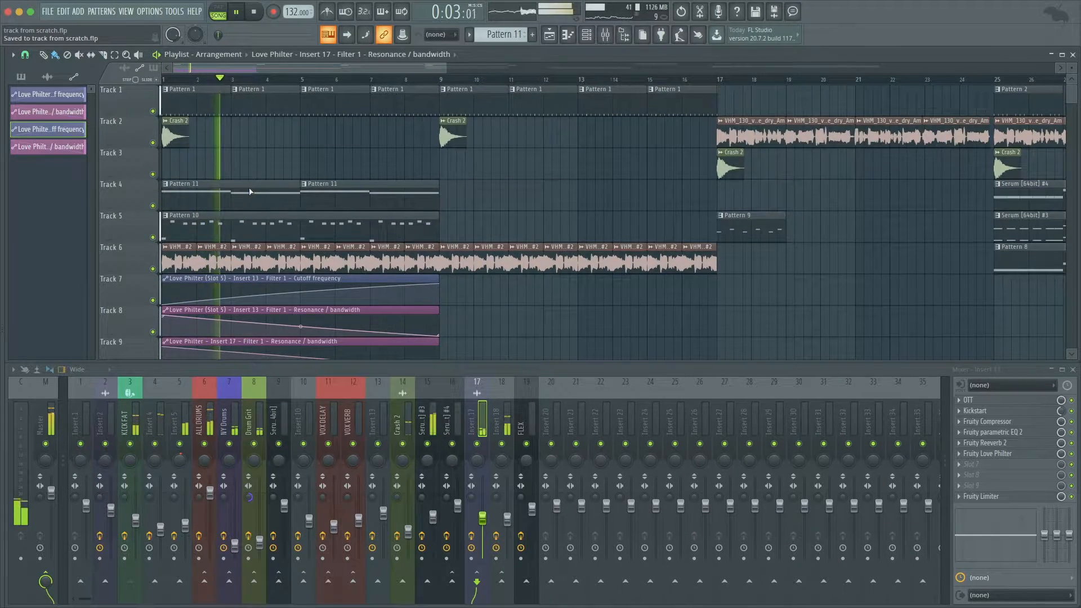
{"action": "scroll", "coordinate": [248, 187], "scroll_direction": "down", "scroll_amount": 1}
{"action": "scroll", "coordinate": [311, 237], "scroll_direction": "up", "scroll_amount": 2}
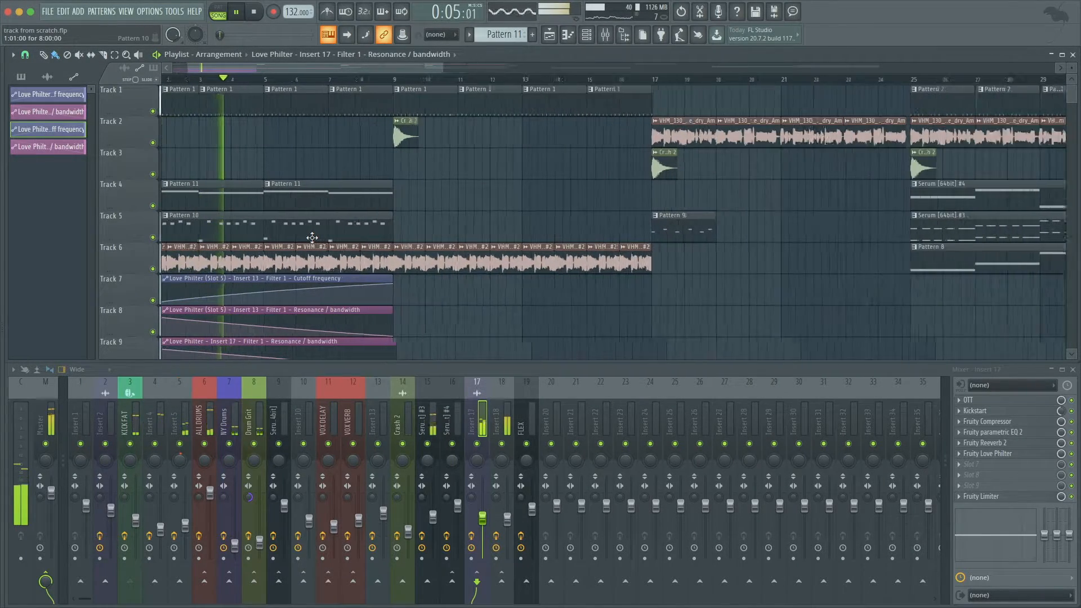
{"action": "scroll", "coordinate": [312, 237], "scroll_direction": "down", "scroll_amount": 2}
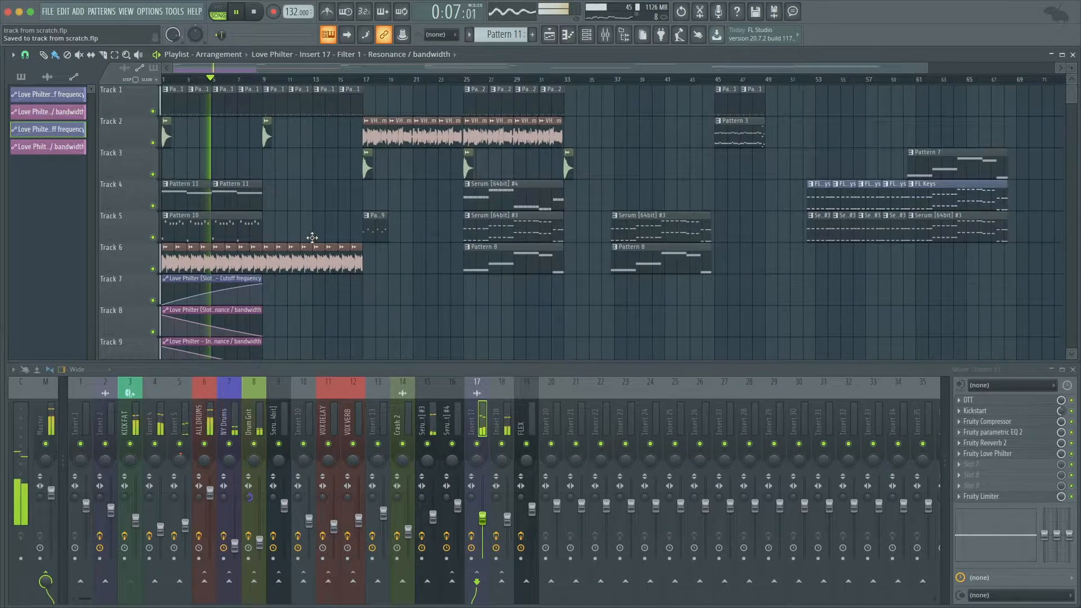
{"action": "scroll", "coordinate": [247, 211], "scroll_direction": "up", "scroll_amount": 3}
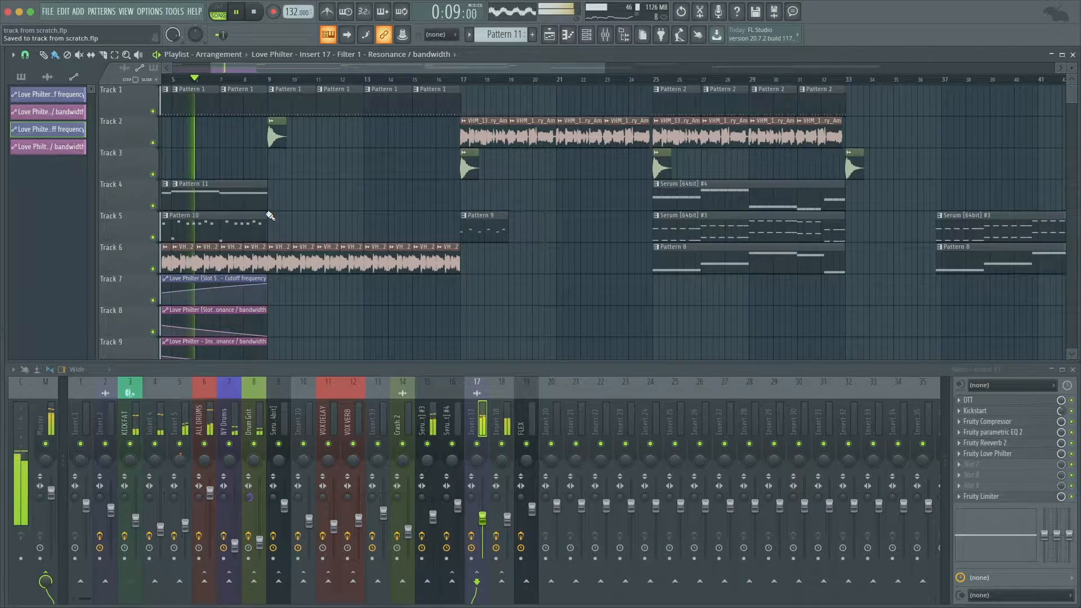
{"action": "key", "text": "ctrl+s"}
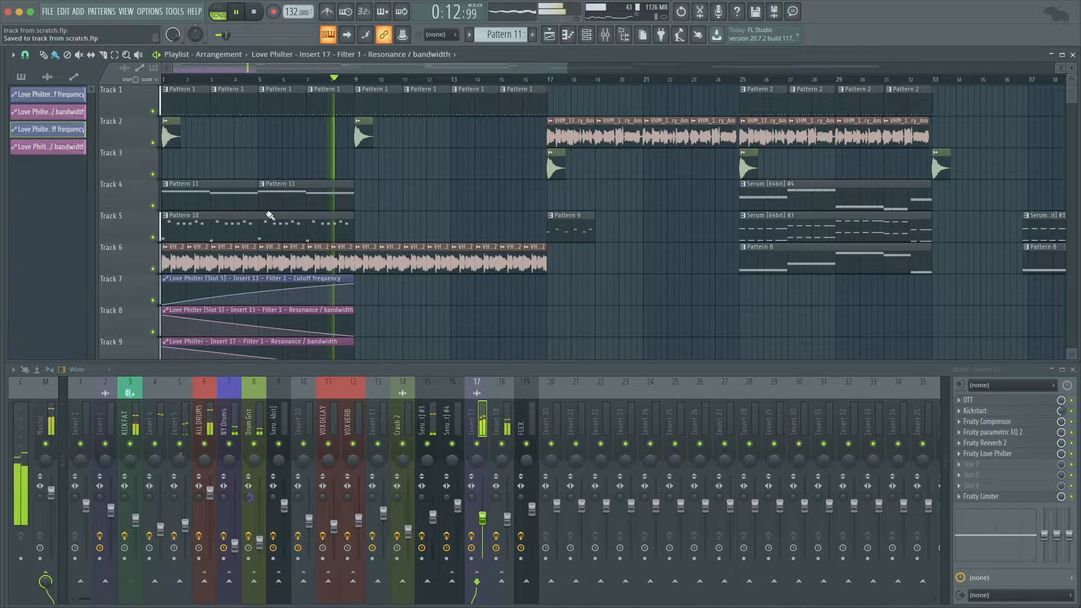
Stop playback and move the four Love Philter automation clips on Tracks 7 to 10 to start at bar 9.
{"action": "key", "text": "space"}
{"action": "scroll", "coordinate": [341, 277], "scroll_direction": "down", "scroll_amount": 3}
{"action": "left_click_drag", "start_coordinate": [380, 323], "coordinate": [445, 183]}
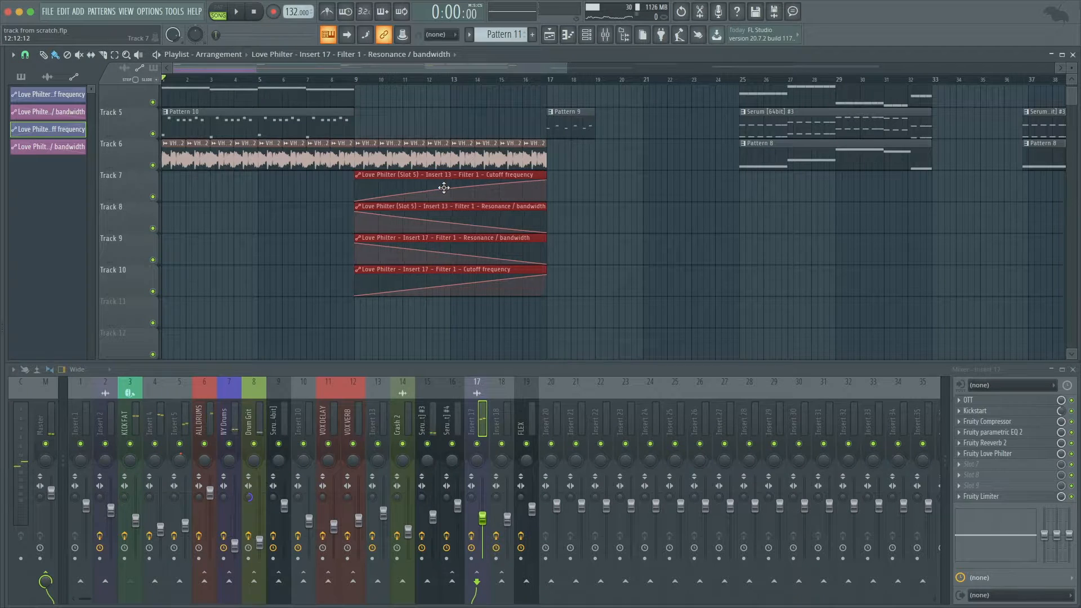
Delete the Track 6 vocal clips in bars 1 to 8 and move both Pattern 11 clips to start at bar 9.
{"action": "scroll", "coordinate": [284, 194], "scroll_direction": "up", "scroll_amount": 3}
{"action": "scroll", "coordinate": [285, 194], "scroll_direction": "up", "scroll_amount": 1}
{"action": "left_click_drag", "start_coordinate": [350, 242], "coordinate": [125, 297]}
{"action": "key", "text": "Delete"}
Duplicate the Pattern 10 clip on Track 5 so it fills bars 1 to 16, then play and save the project.
{"action": "left_click_drag", "start_coordinate": [382, 218], "coordinate": [89, 224]}
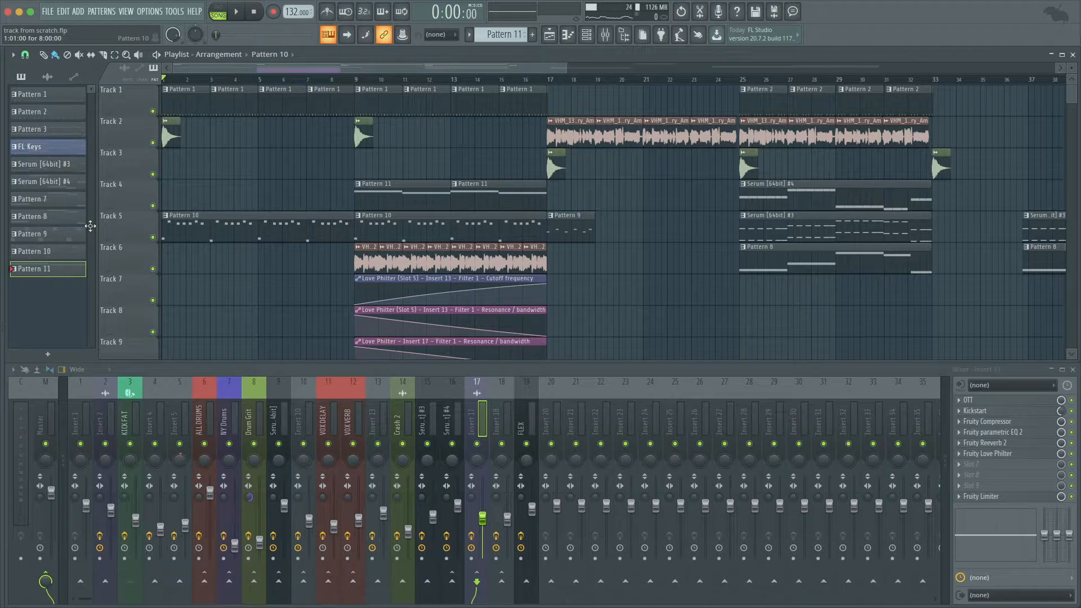
{"action": "key", "text": "space"}
{"action": "key", "text": "ctrl+s"}
{"action": "scroll", "coordinate": [221, 180], "scroll_direction": "up", "scroll_amount": 2}
{"action": "scroll", "coordinate": [221, 181], "scroll_direction": "down", "scroll_amount": 1}
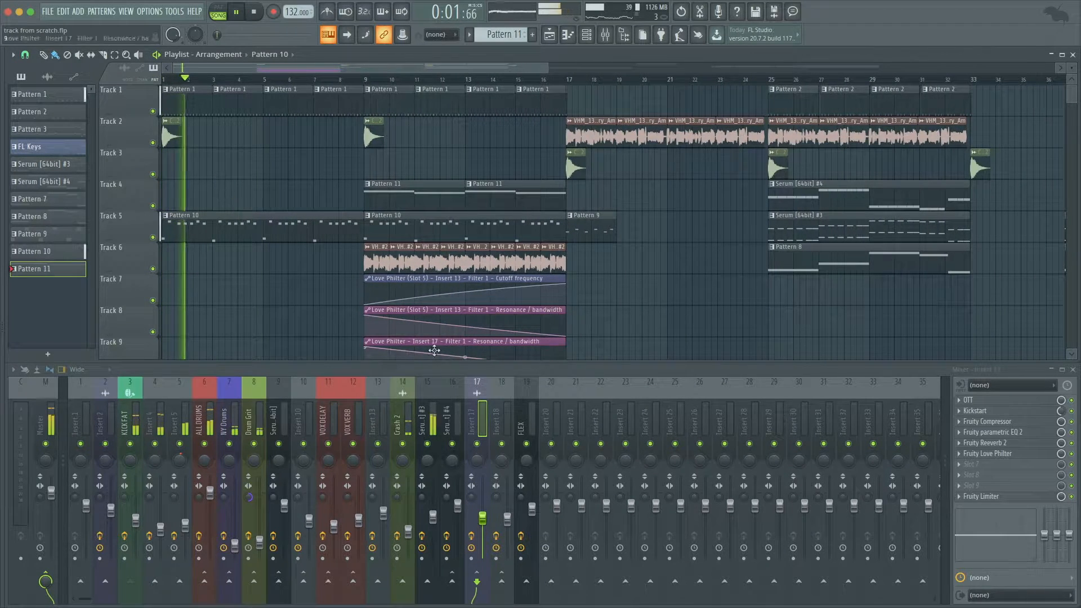
Add Fruity Love Philter in slot 3 of Insert 15, the Serum [64bit] #3 mixer track.
{"action": "left_click", "coordinate": [438, 419]}
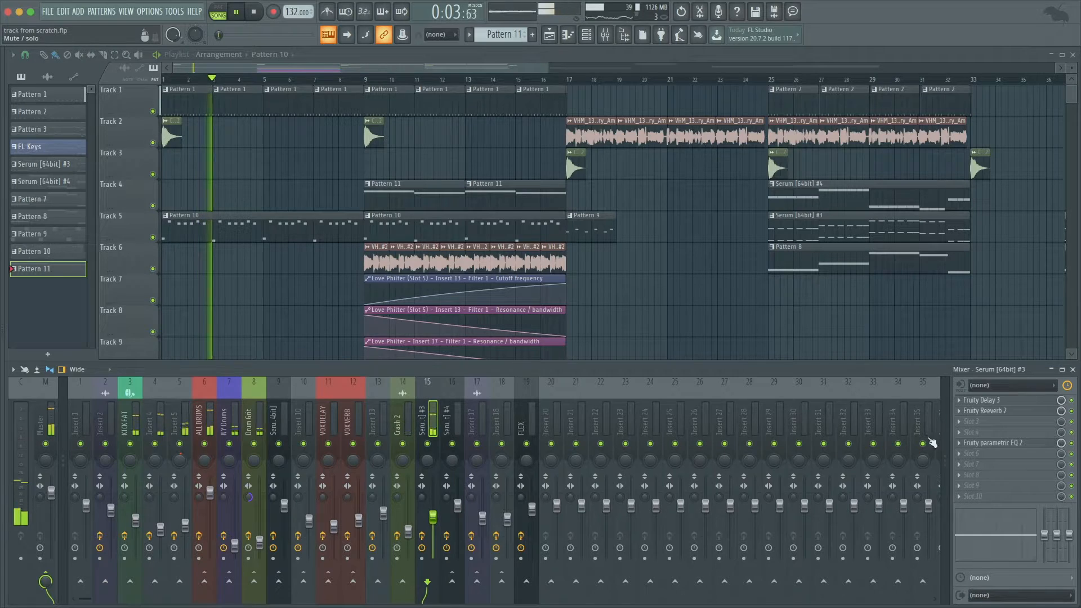
{"action": "left_click", "coordinate": [973, 421]}
{"action": "left_click", "coordinate": [808, 341]}
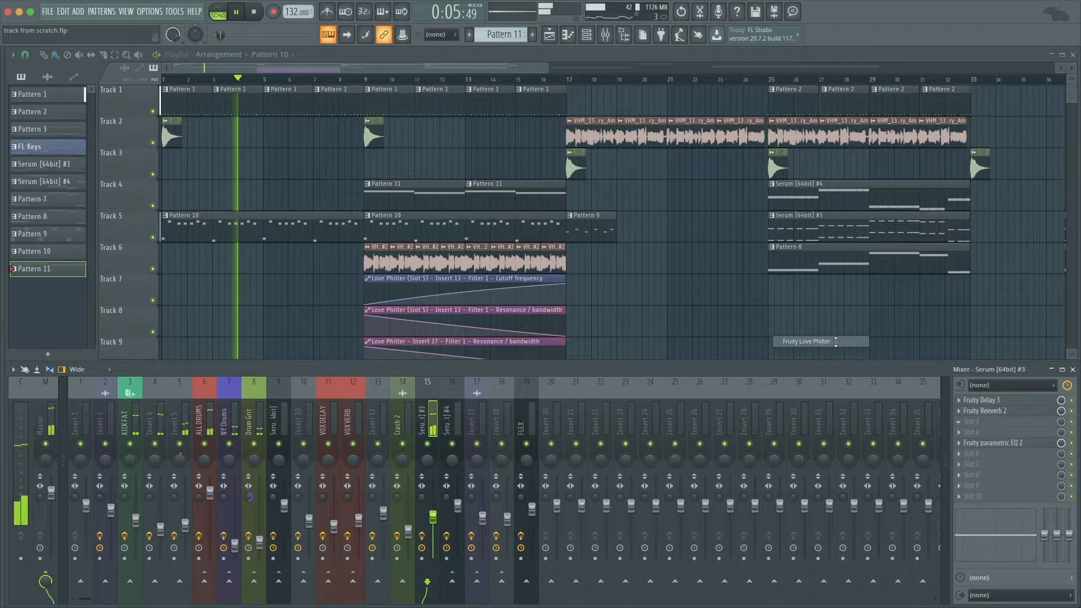
{"action": "key", "text": "Escape"}
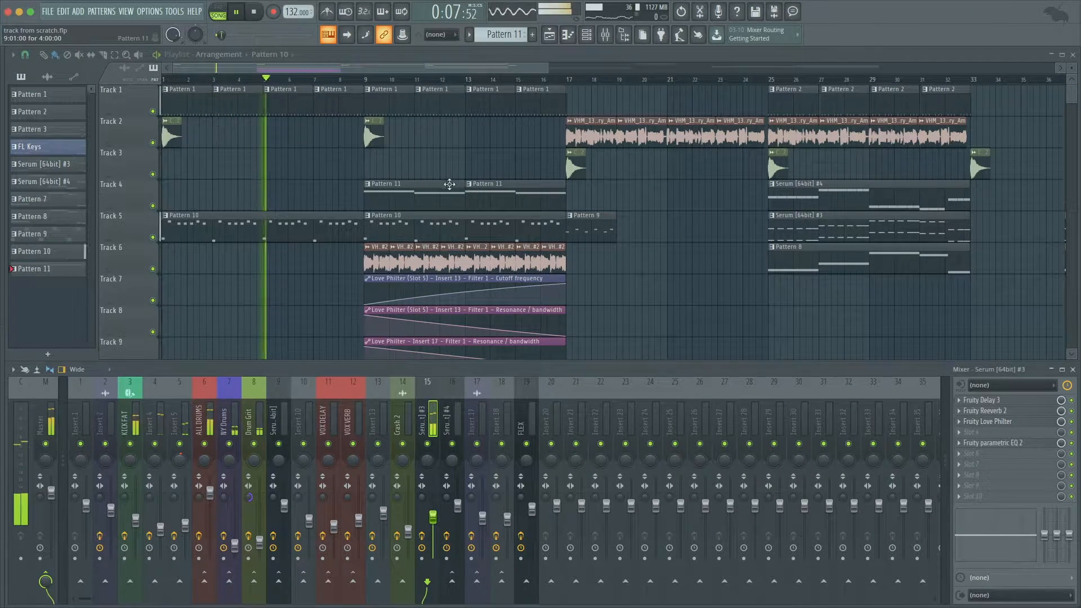
Create automation clips over bars 1 to 8 for the filter 1 cutoff and resonance of Serum [64bit] #3's Fruity Love Philter.
{"action": "key", "text": "space"}
{"action": "left_click_drag", "start_coordinate": [365, 85], "coordinate": [163, 85]}
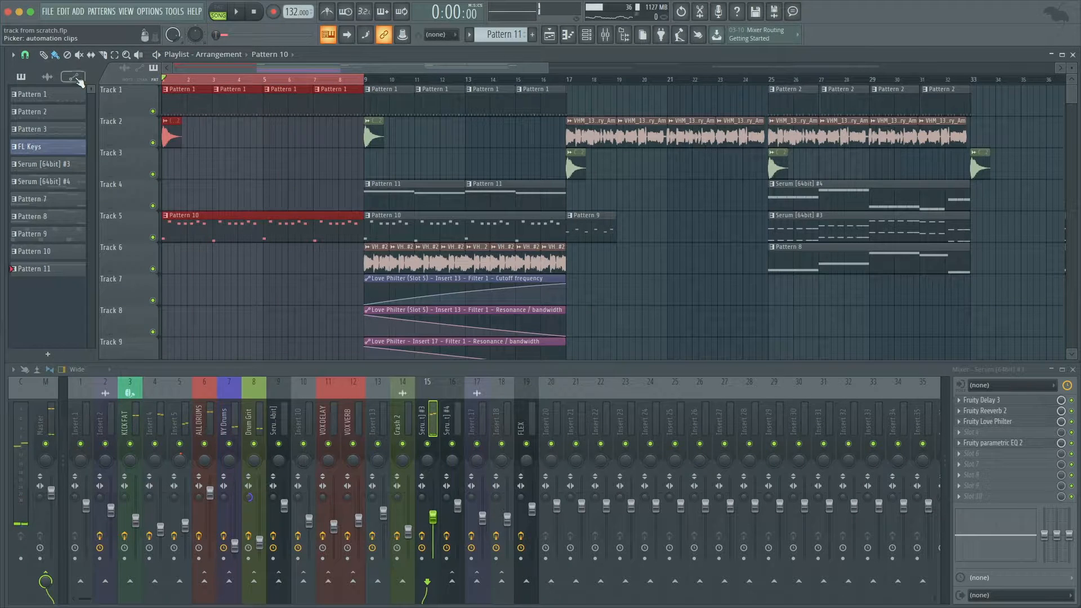
{"action": "left_click", "coordinate": [995, 422]}
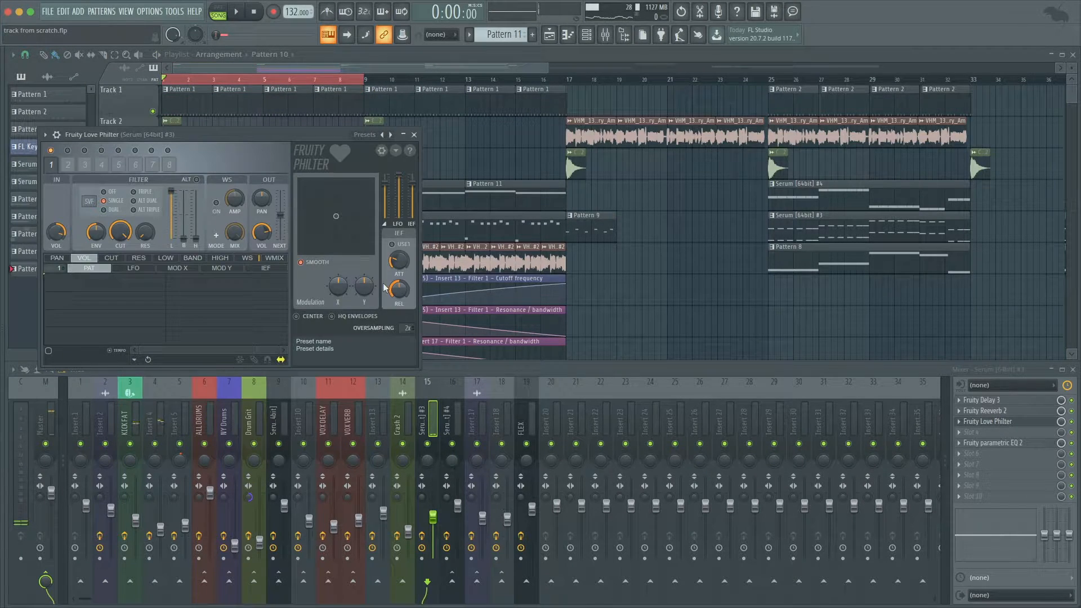
{"action": "right_click", "coordinate": [119, 236]}
{"action": "left_click", "coordinate": [148, 313]}
{"action": "right_click", "coordinate": [147, 239]}
{"action": "left_click", "coordinate": [179, 316]}
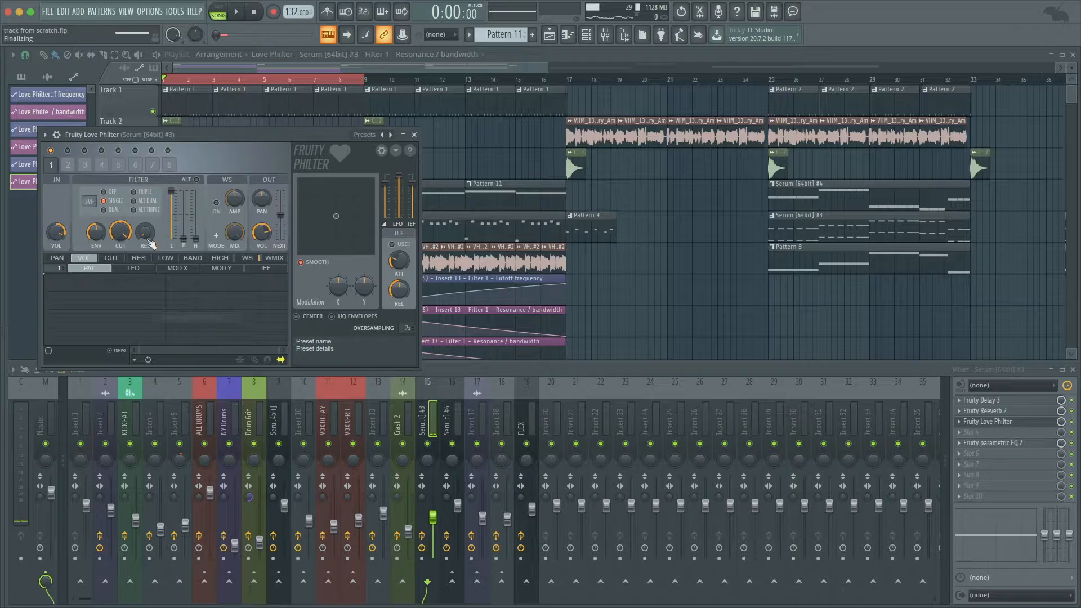
{"action": "key", "text": "Escape"}
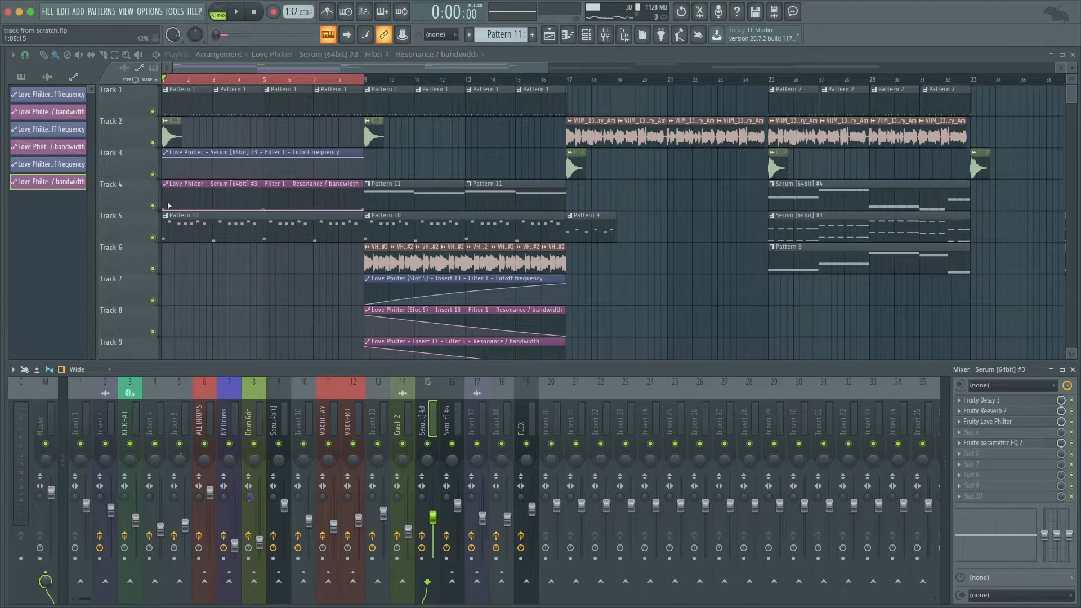
Shape the Serum [64bit] #3 cutoff to rise and its resonance to fall across bars 1 to 8, then play the intro.
{"action": "left_click_drag", "start_coordinate": [167, 208], "coordinate": [163, 178]}
{"action": "key", "text": "space"}
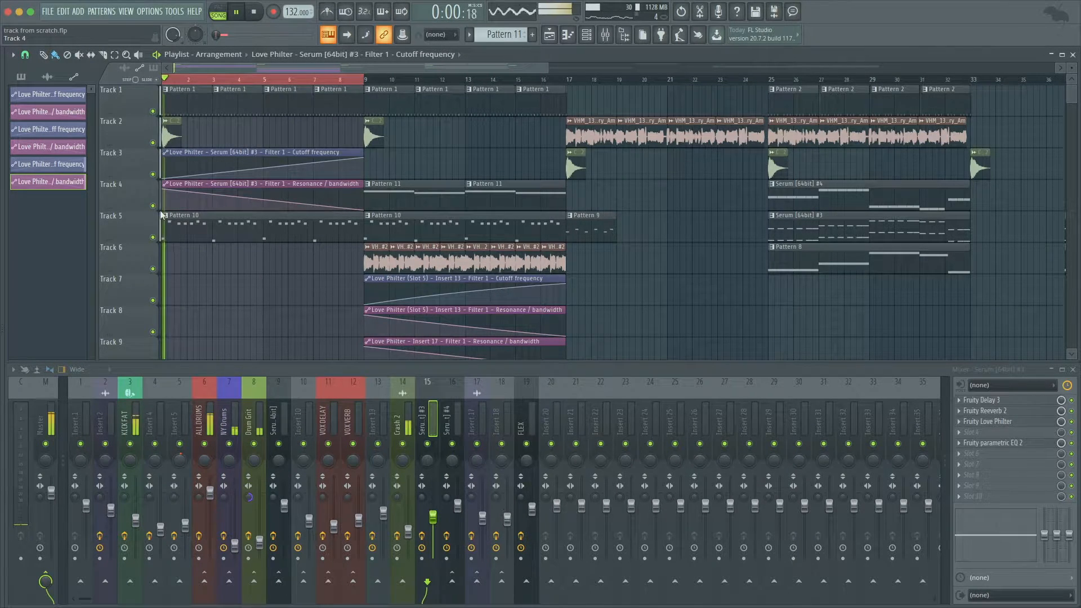
{"action": "scroll", "coordinate": [212, 225], "scroll_direction": "up", "scroll_amount": 3}
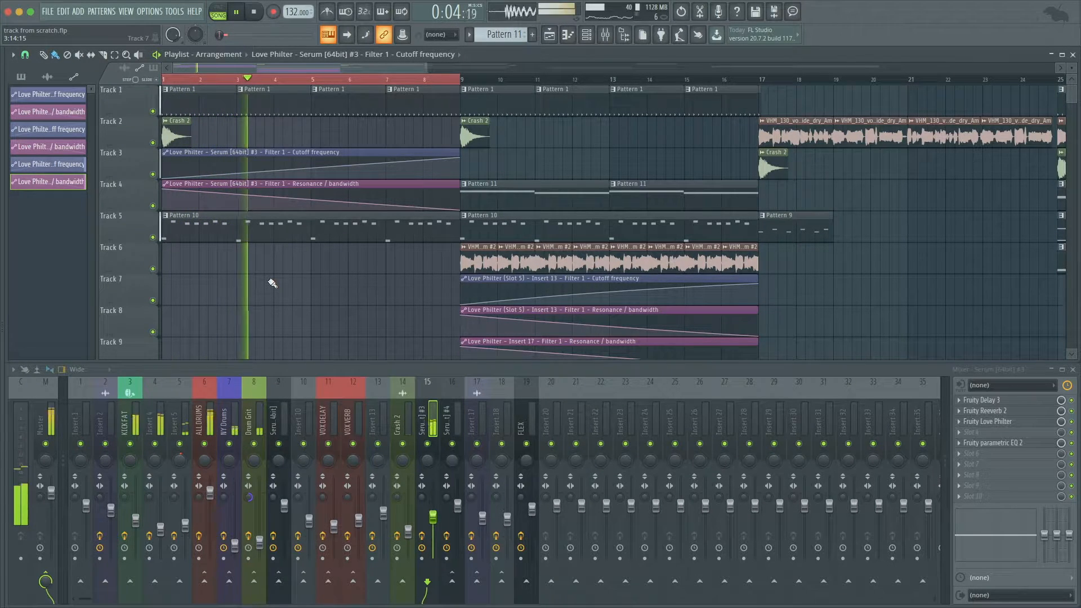
{"action": "left_click", "coordinate": [60, 405]}
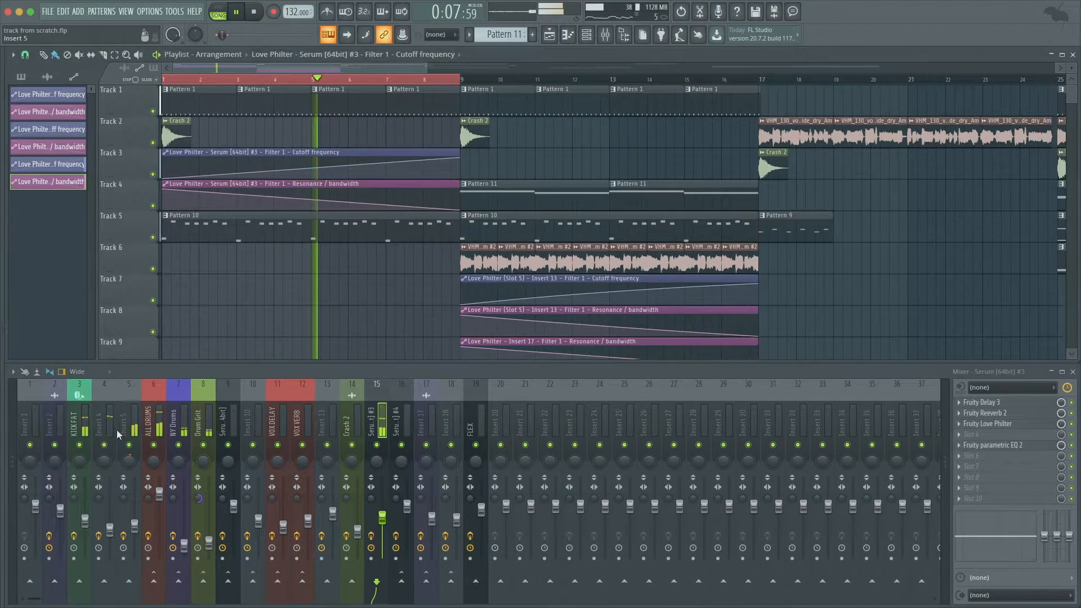
{"action": "left_click", "coordinate": [15, 401]}
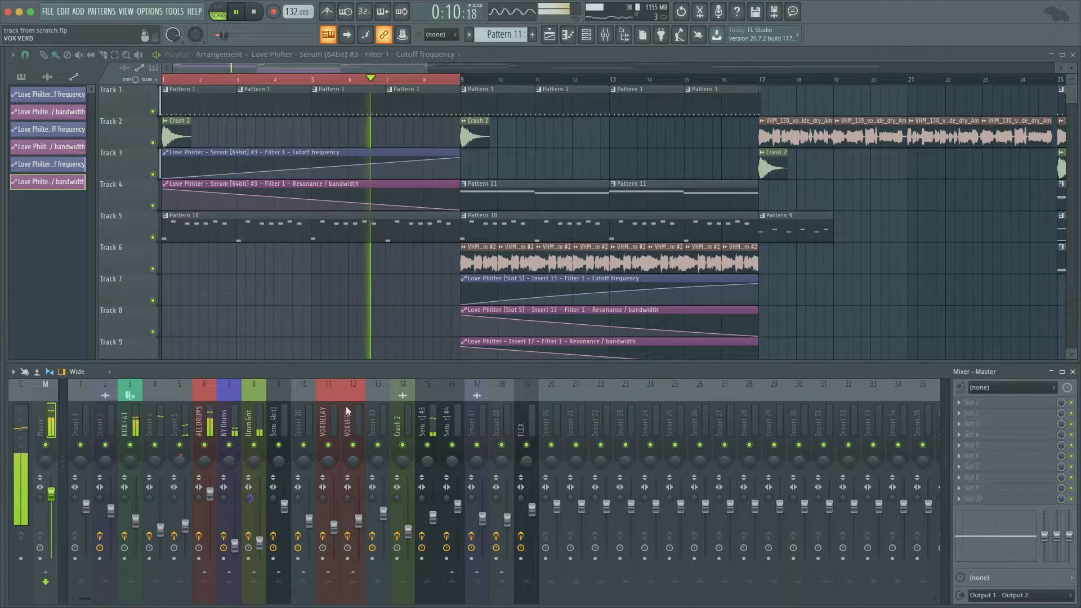
{"action": "left_click", "coordinate": [424, 418]}
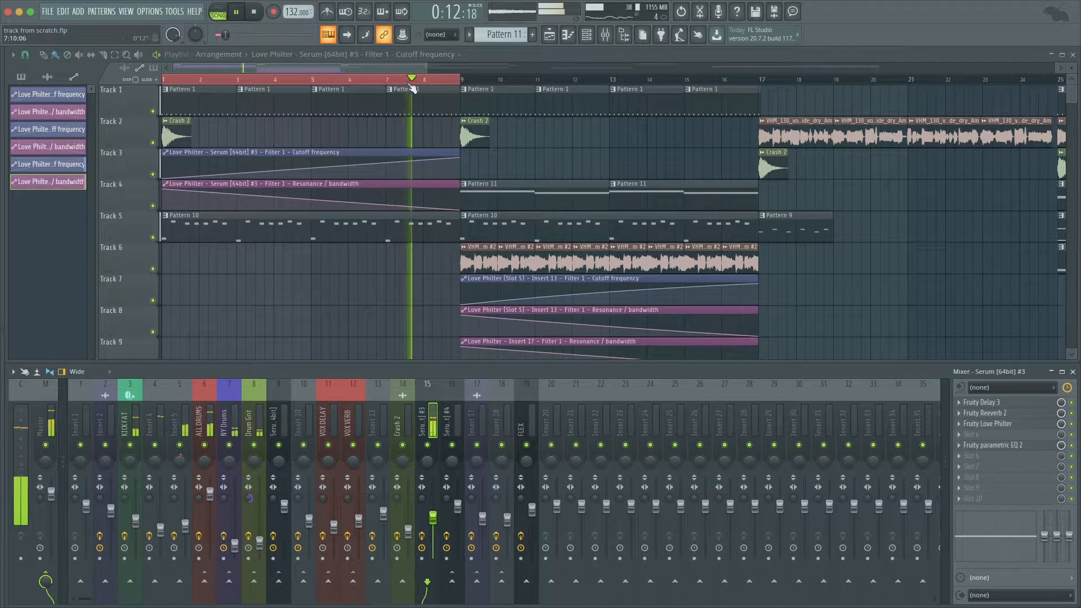
Make the Pattern 1 clip at bar 7 on Track 1 a unique pattern and save the project.
{"action": "scroll", "coordinate": [450, 112], "scroll_direction": "up", "scroll_amount": 5}
{"action": "key", "text": "space"}
{"action": "left_click", "coordinate": [438, 82]}
{"action": "key", "text": "space"}
{"action": "key", "text": "space"}
{"action": "left_click", "coordinate": [384, 109]}
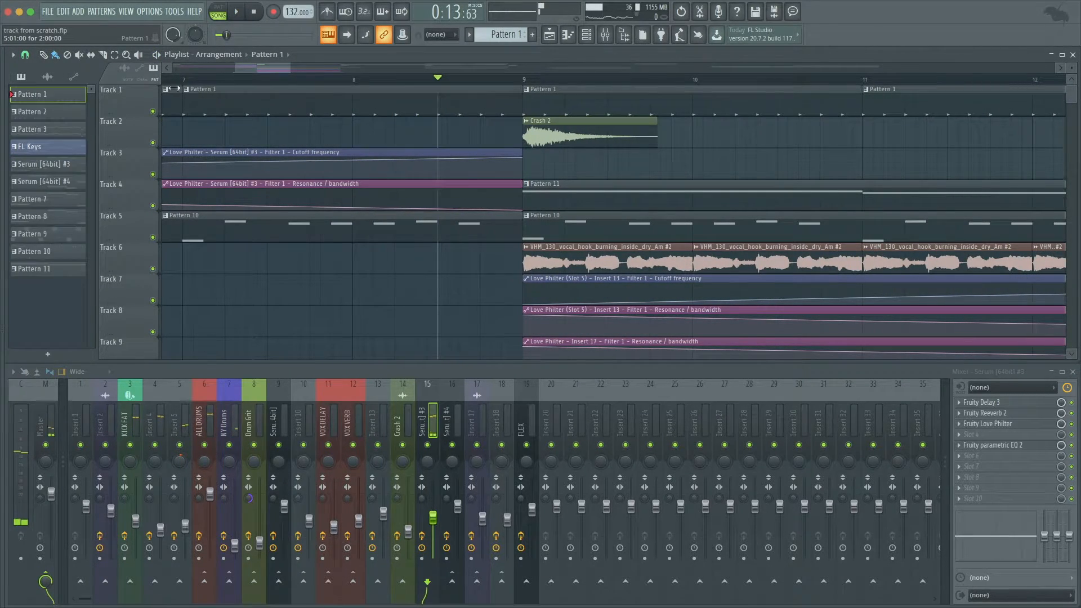
{"action": "left_click", "coordinate": [192, 96]}
{"action": "left_click", "coordinate": [214, 140]}
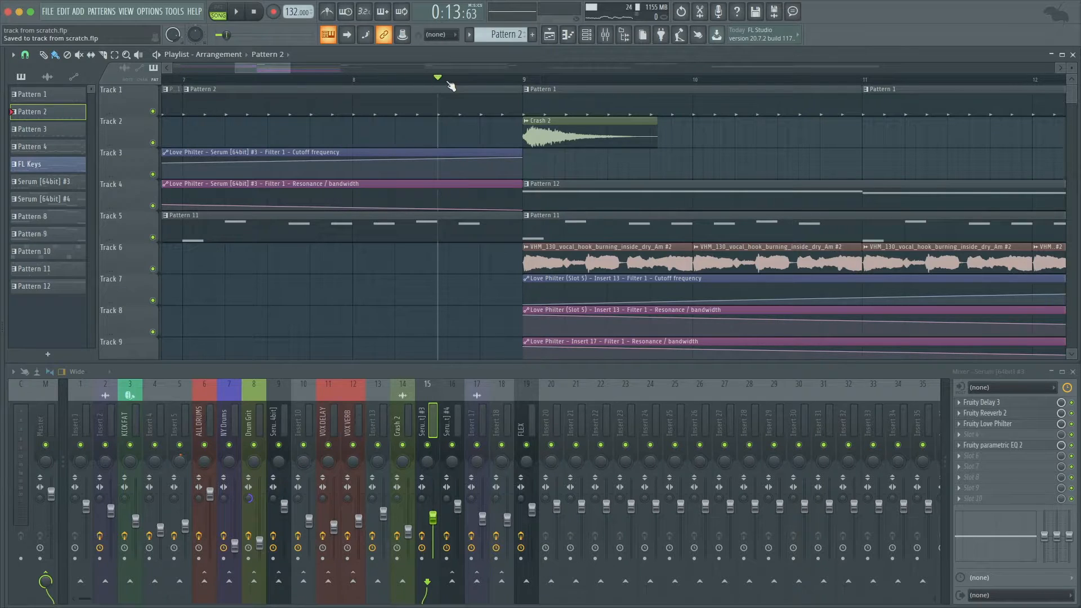
Open the channel rack for the new bar 7 drum pattern and play the arrangement from bar 8.
{"action": "left_click", "coordinate": [588, 36]}
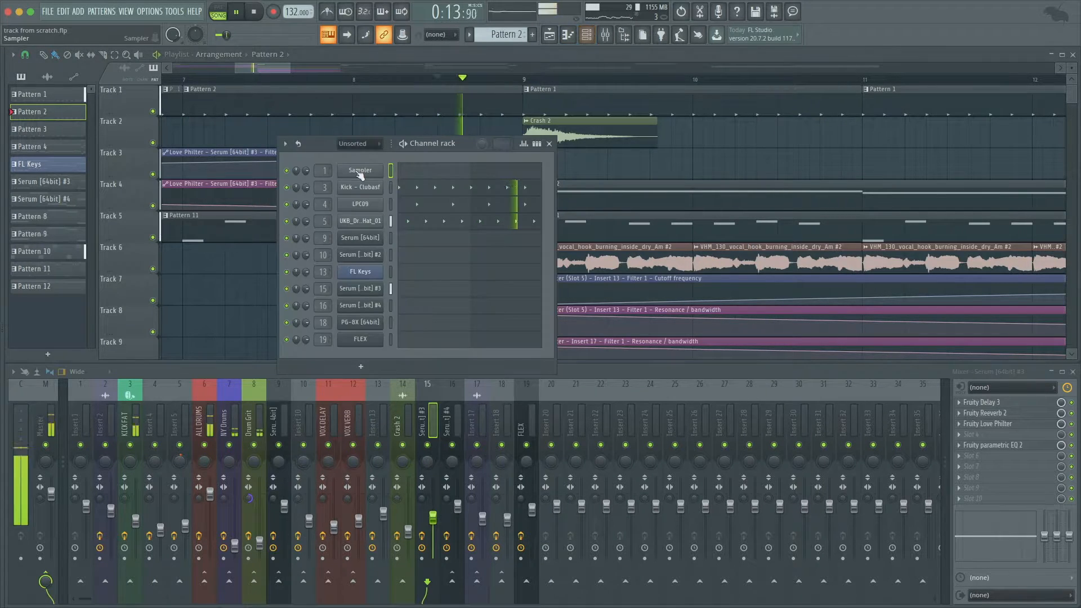
{"action": "left_click", "coordinate": [353, 83]}
{"action": "left_click", "coordinate": [589, 36]}
{"action": "key", "text": "space"}
{"action": "key", "text": "space"}
Show Pattern 2's full two-bar step grid in the channel rack and add Kick hits on steps 28 and 31.
{"action": "left_click", "coordinate": [537, 144]}
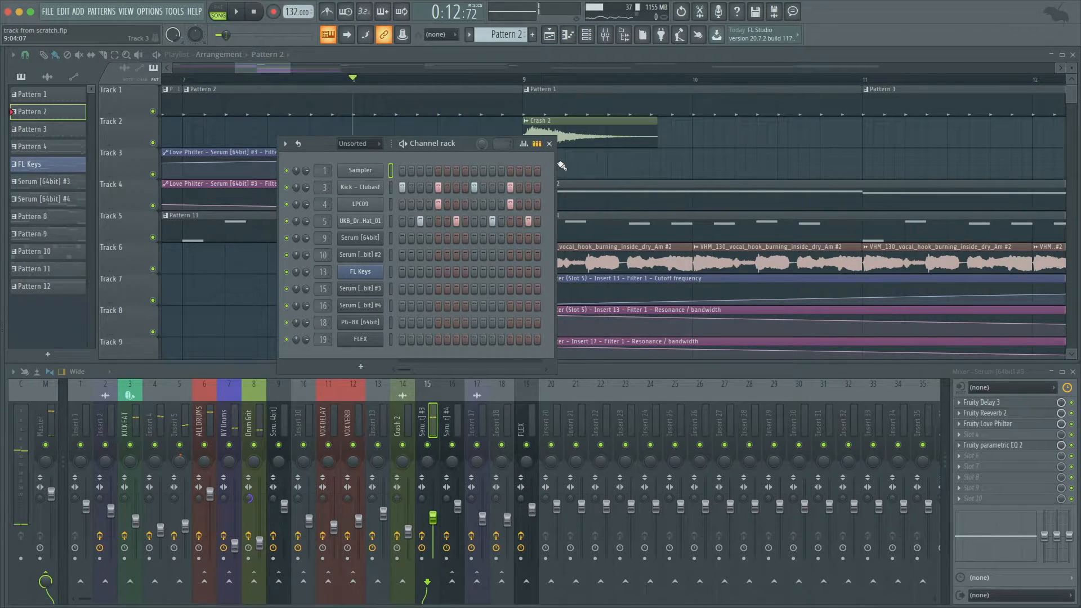
{"action": "left_click_drag", "start_coordinate": [554, 163], "coordinate": [825, 175]}
{"action": "key", "text": "space"}
{"action": "key", "text": "space"}
{"action": "key", "text": "space"}
{"action": "key", "text": "space"}
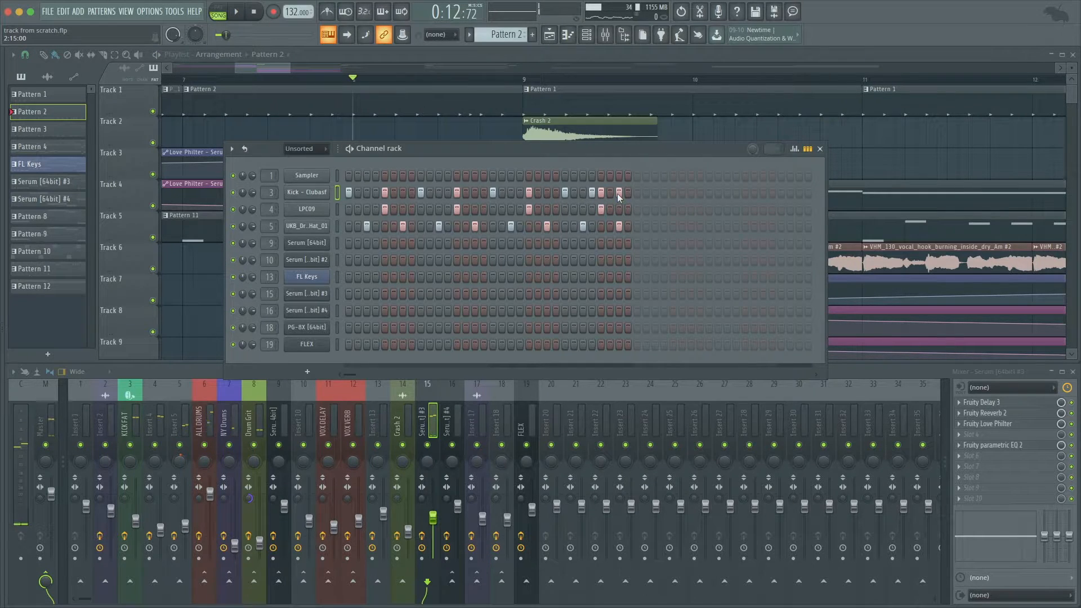
Play the edited Pattern 2 kick fill from bar 8, close the channel rack and save the project.
{"action": "left_click", "coordinate": [619, 194]}
{"action": "key", "text": "space"}
{"action": "key", "text": "space"}
{"action": "key", "text": "F6"}
{"action": "key", "text": "ctrl+s"}
{"action": "scroll", "coordinate": [461, 155], "scroll_direction": "down", "scroll_amount": 5}
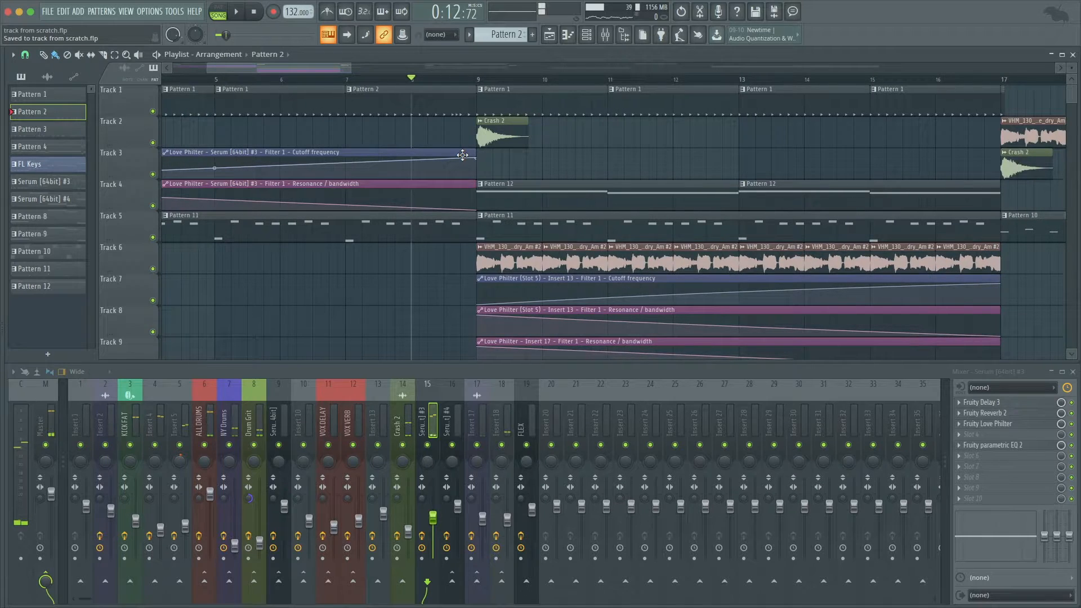
Play from bar 8 into the second half of the intro and examine the filter automation clips on Tracks 7 to 10.
{"action": "key", "text": "space"}
{"action": "scroll", "coordinate": [506, 163], "scroll_direction": "down", "scroll_amount": 4}
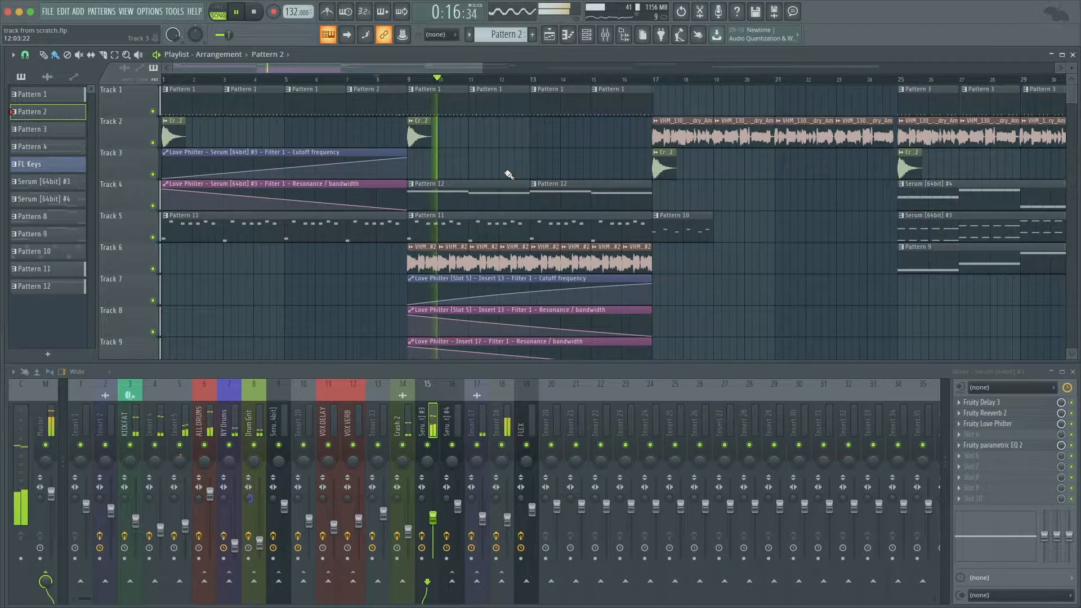
{"action": "scroll", "coordinate": [508, 175], "scroll_direction": "down", "scroll_amount": 1}
{"action": "scroll", "coordinate": [501, 180], "scroll_direction": "down", "scroll_amount": 3}
{"action": "scroll", "coordinate": [369, 307], "scroll_direction": "up", "scroll_amount": 3}
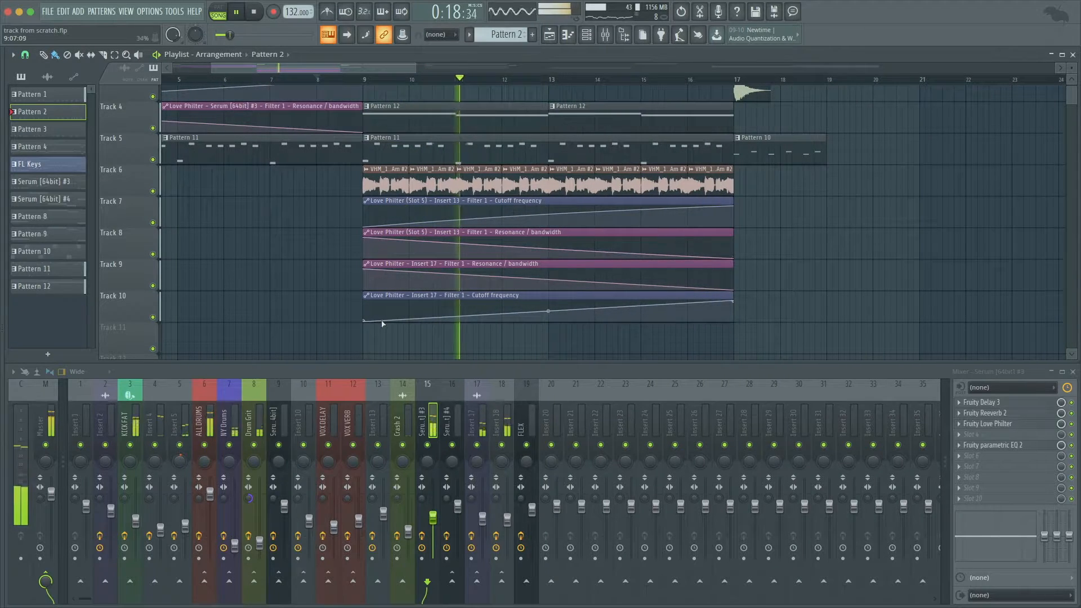
{"action": "scroll", "coordinate": [424, 223], "scroll_direction": "down", "scroll_amount": 4}
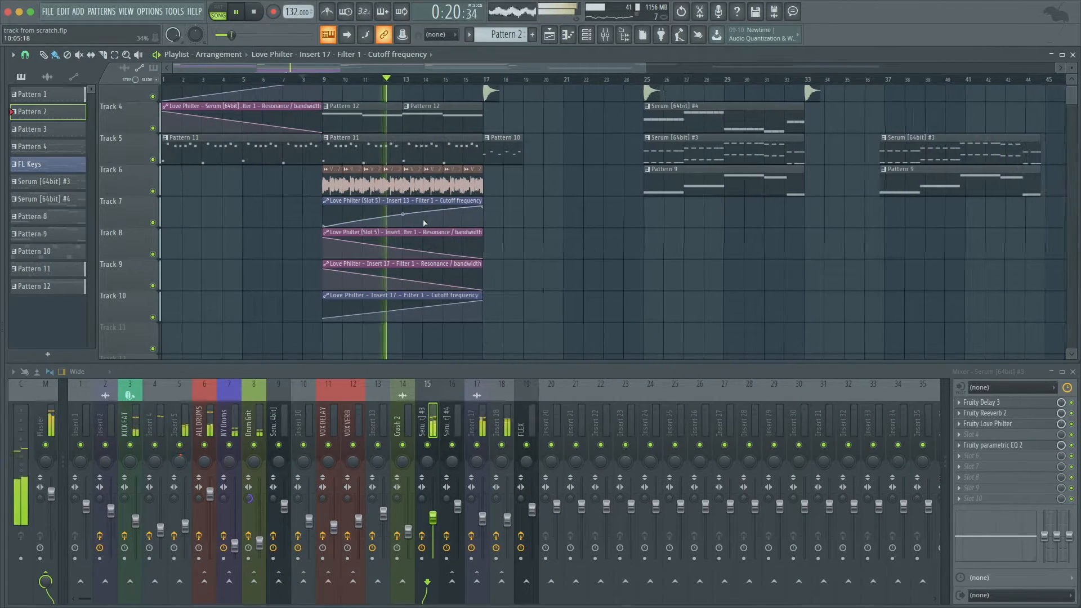
{"action": "scroll", "coordinate": [424, 223], "scroll_direction": "up", "scroll_amount": 3}
{"action": "scroll", "coordinate": [446, 216], "scroll_direction": "down", "scroll_amount": 2}
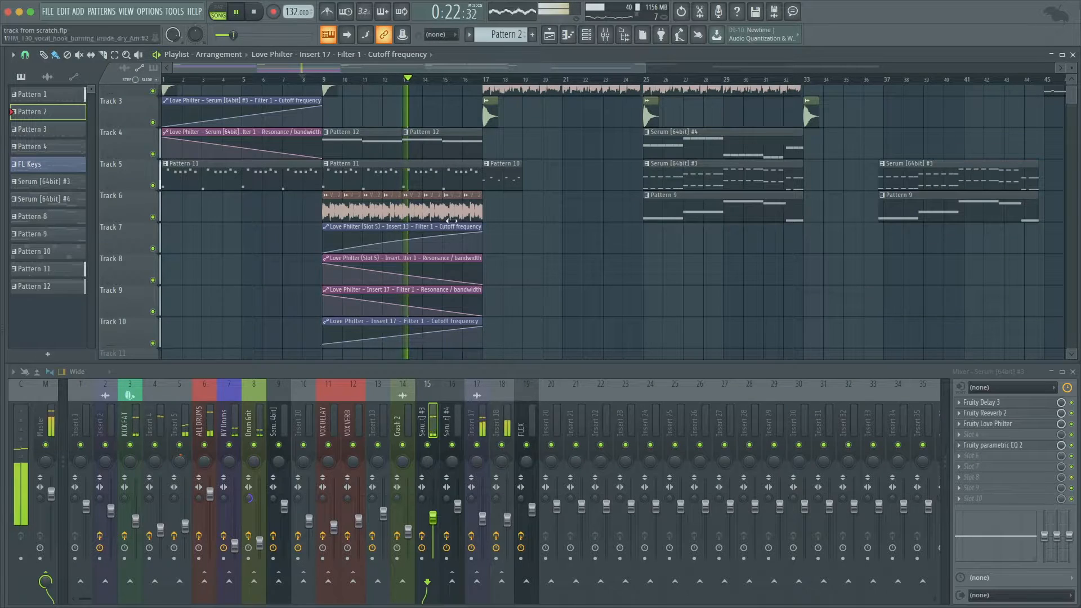
Delete the two Insert 13 Love Philter automation clips and move the Insert 17 clips up to Tracks 7 and 8.
{"action": "left_click_drag", "start_coordinate": [476, 274], "coordinate": [427, 229]}
{"action": "key", "text": "Delete"}
{"action": "mouse_move", "coordinate": [425, 273]}
{"action": "left_mouse_down"}
{"action": "mouse_move", "coordinate": [425, 340]}
{"action": "mouse_move", "coordinate": [426, 280]}
{"action": "left_mouse_up"}
Move all clips in bars 9 to 16 on Tracks 4 to 8 up one track, to Tracks 3 to 7.
{"action": "scroll", "coordinate": [382, 199], "scroll_direction": "up", "scroll_amount": 4}
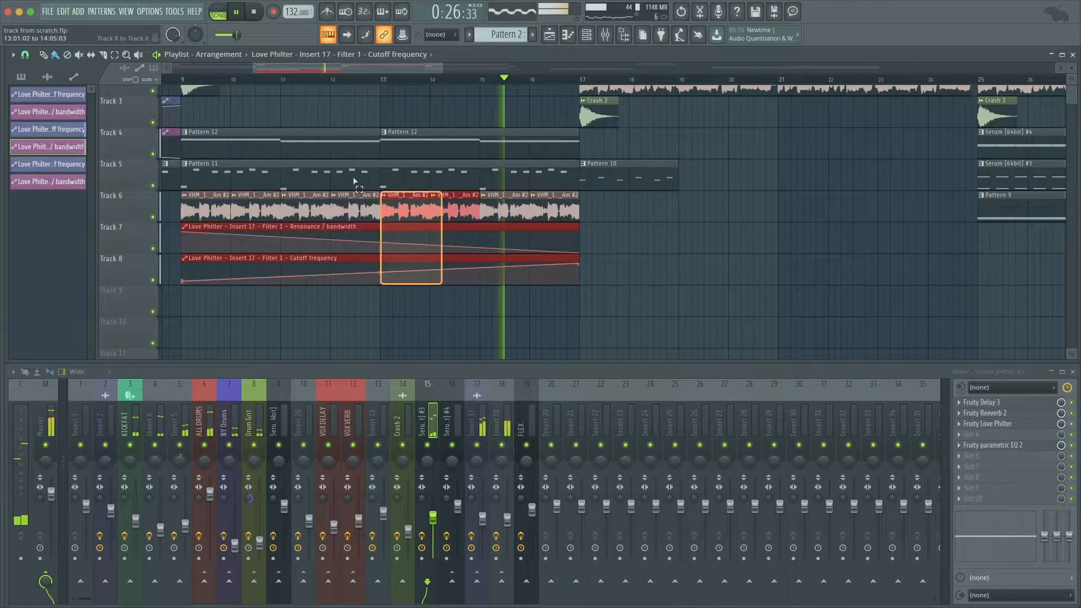
{"action": "left_click_drag", "start_coordinate": [381, 199], "coordinate": [259, 135]}
{"action": "left_click", "coordinate": [208, 210], "text": "shift+super"}
{"action": "left_click_drag", "start_coordinate": [518, 209], "coordinate": [551, 209]}
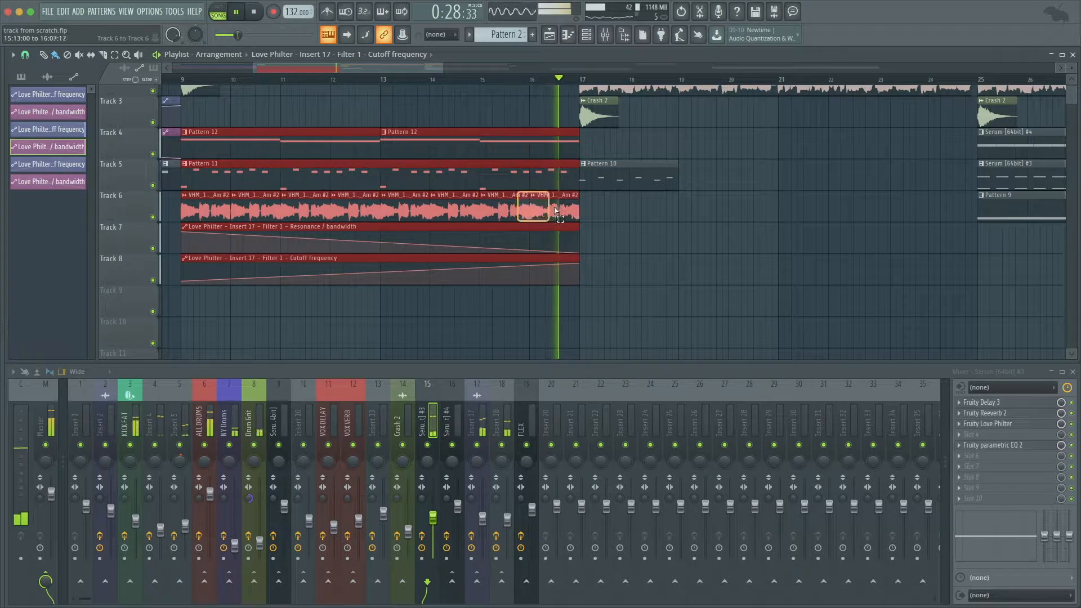
{"action": "left_click_drag", "start_coordinate": [456, 133], "coordinate": [458, 107]}
{"action": "right_click", "coordinate": [664, 244]}
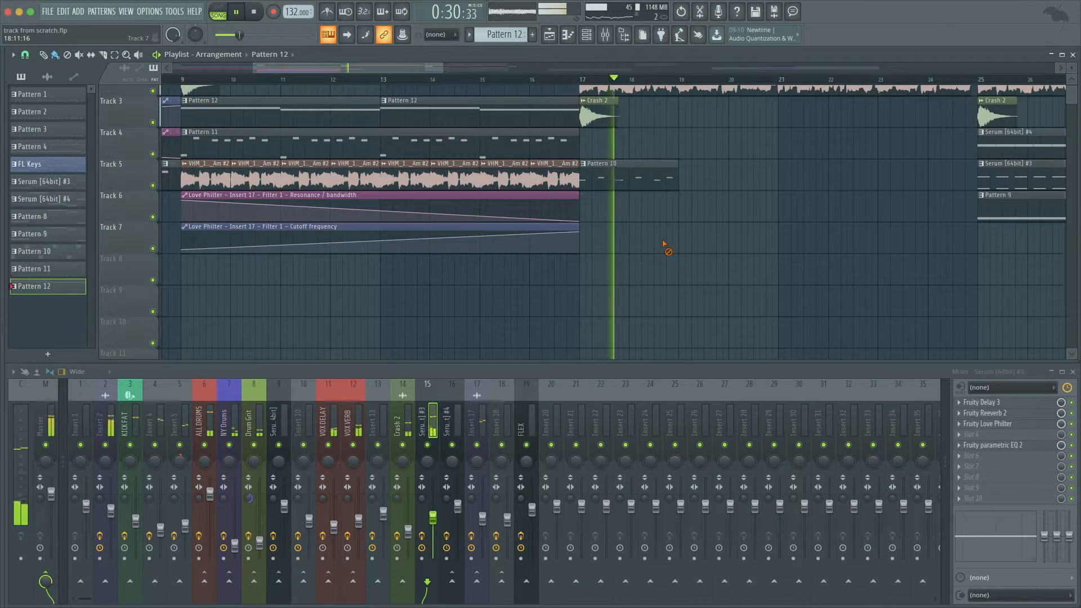
Stop playback and delete Pattern 10, the short clip at bar 17 on Track 5, from the project.
{"action": "scroll", "coordinate": [658, 239], "scroll_direction": "up", "scroll_amount": 2}
{"action": "key", "text": "space"}
{"action": "left_click", "coordinate": [643, 221]}
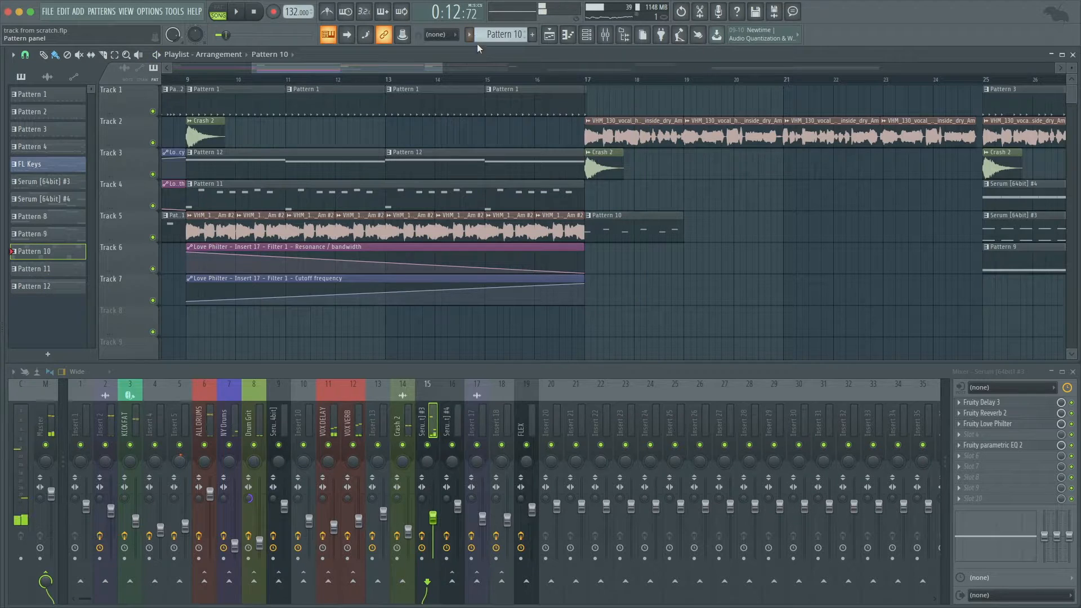
{"action": "left_click", "coordinate": [470, 38]}
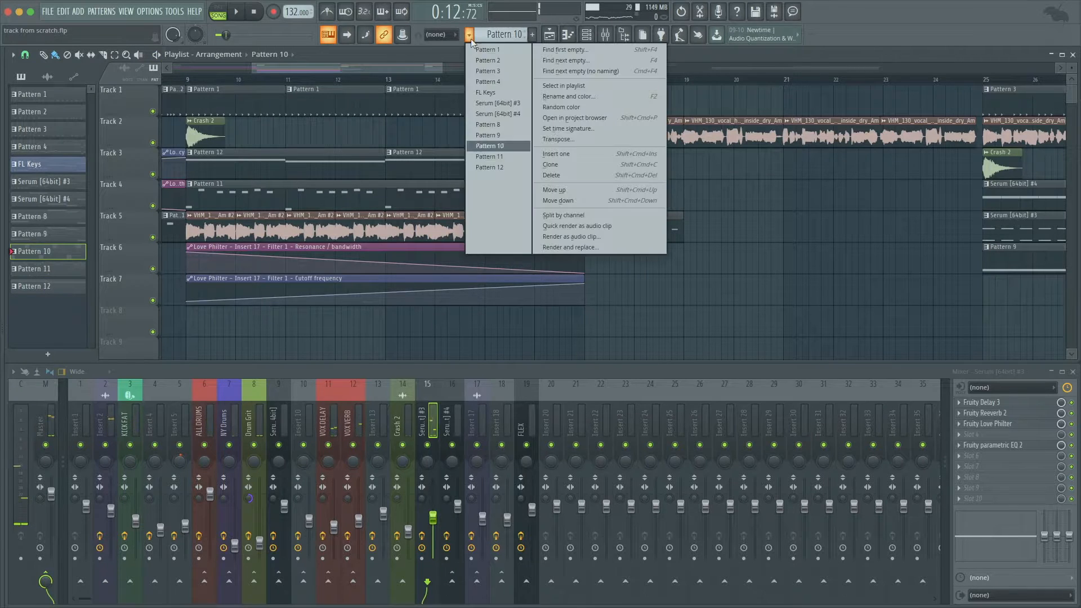
{"action": "left_click", "coordinate": [579, 176]}
{"action": "key", "text": "Return"}
{"action": "scroll", "coordinate": [580, 176], "scroll_direction": "down", "scroll_amount": 3}
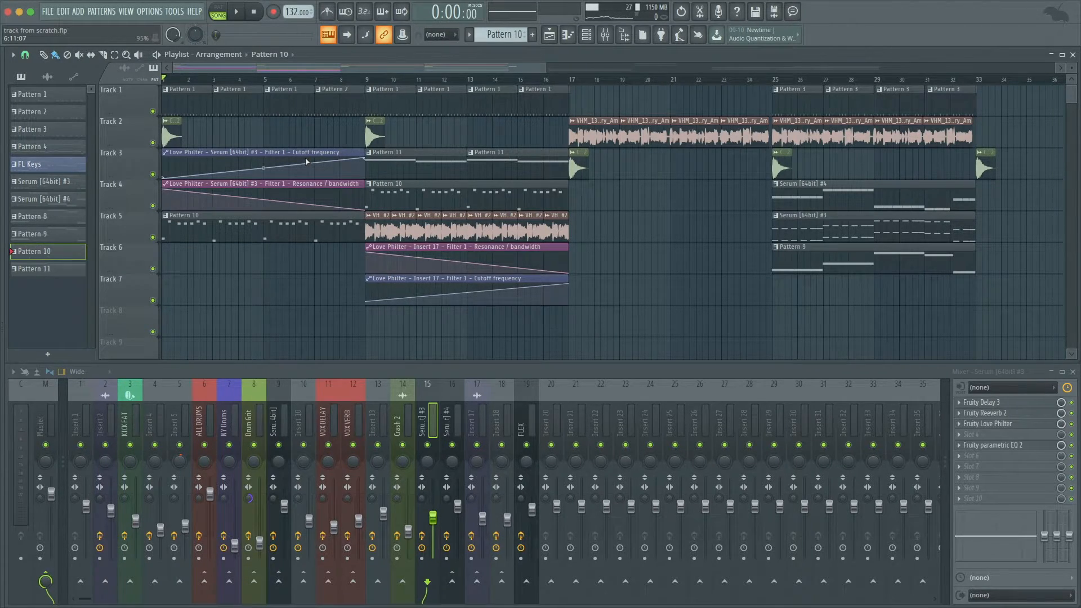
Switch to Audacity to check the running audio recording and return to FL Studio.
{"action": "key", "text": "ctrl+Up"}
{"action": "key", "text": "ctrl+Left"}
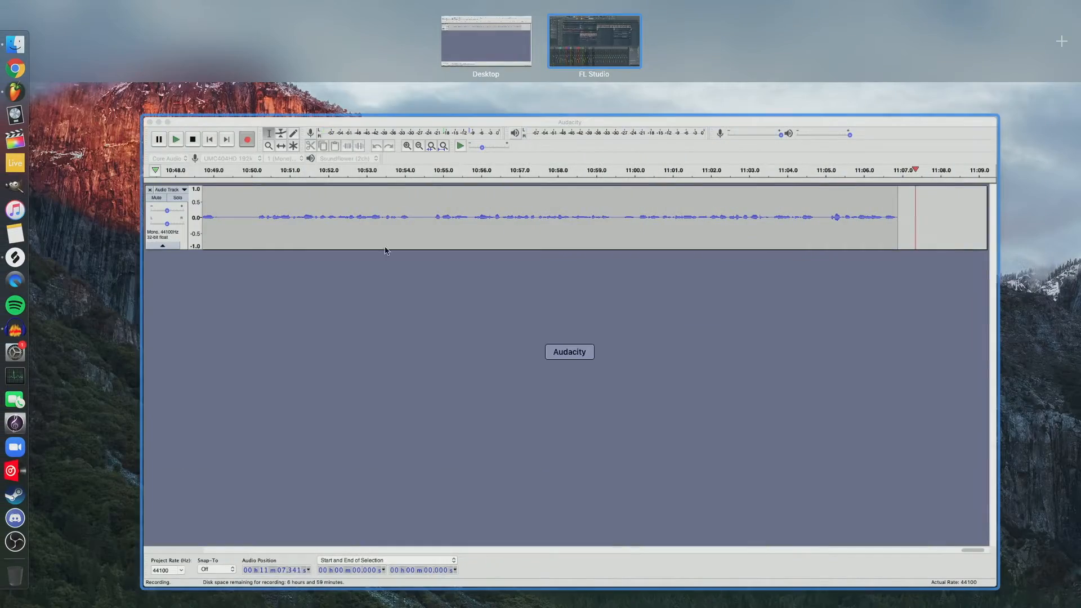
{"action": "left_click", "coordinate": [413, 299]}
{"action": "key", "text": "ctrl+Up"}
{"action": "left_click", "coordinate": [319, 173]}
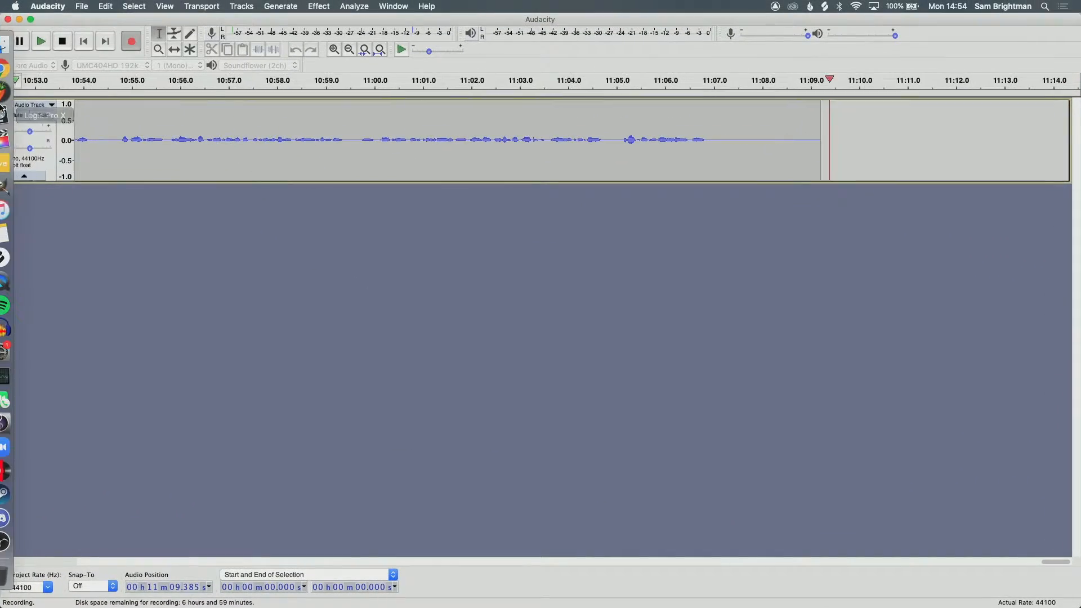
{"action": "key", "text": "ctrl+Right"}
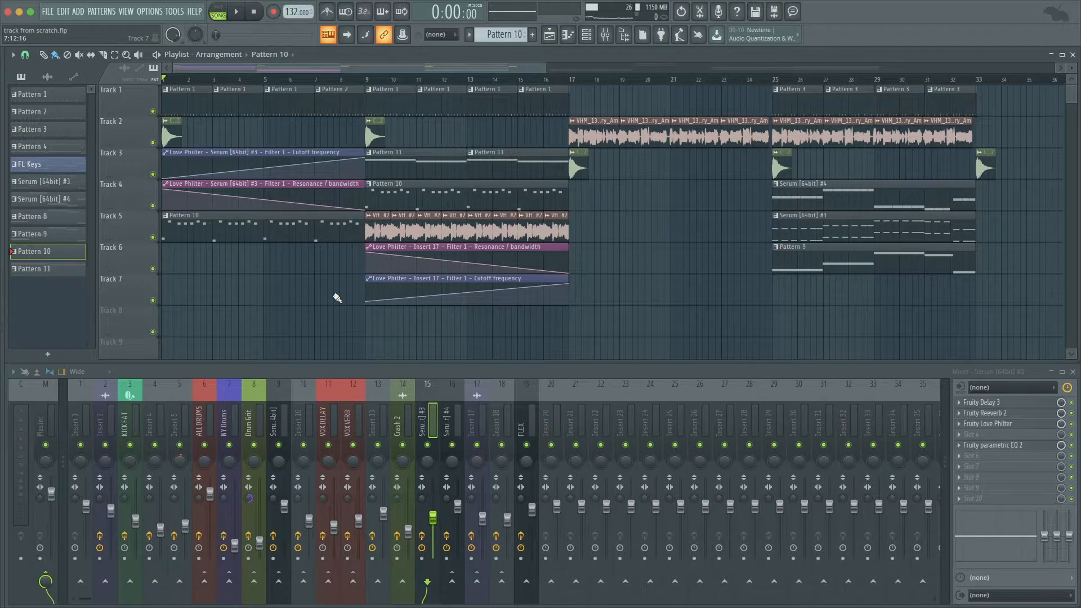
Save the project and play the arrangement from about bar 15.
{"action": "scroll", "coordinate": [336, 297], "scroll_direction": "up", "scroll_amount": 4}
{"action": "scroll", "coordinate": [337, 297], "scroll_direction": "left", "scroll_amount": 2}
{"action": "key", "text": "super+s"}
{"action": "scroll", "coordinate": [337, 297], "scroll_direction": "down", "scroll_amount": 3}
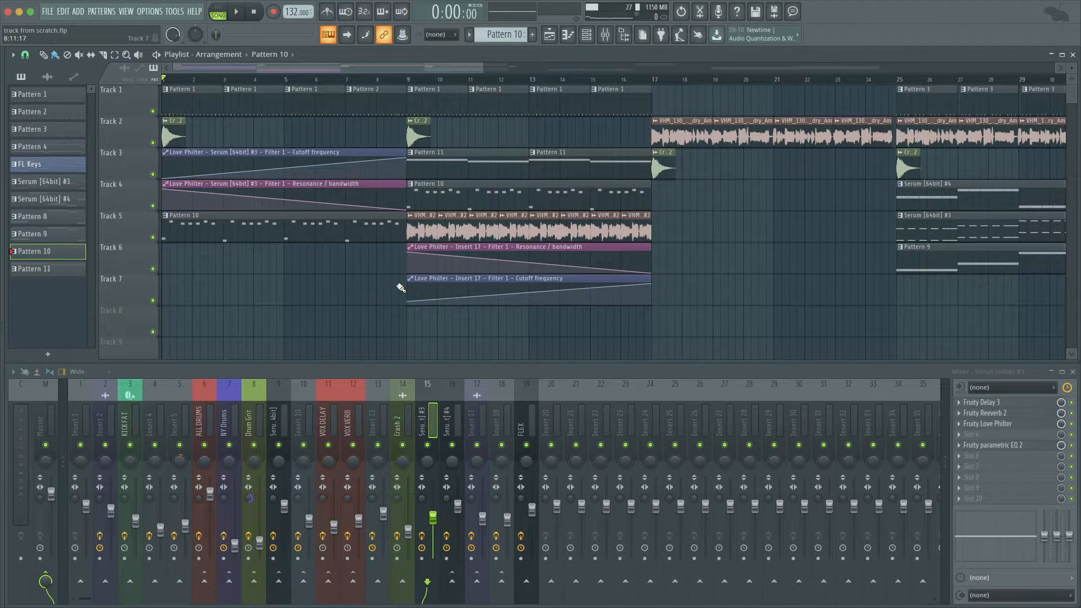
{"action": "left_click_drag", "start_coordinate": [529, 81], "coordinate": [586, 88]}
{"action": "key", "text": "space"}
Place an eight-bar Pattern 10 clip at bar 17 on Track 4 and listen to it under the vocal.
{"action": "scroll", "coordinate": [590, 188], "scroll_direction": "down", "scroll_amount": 3}
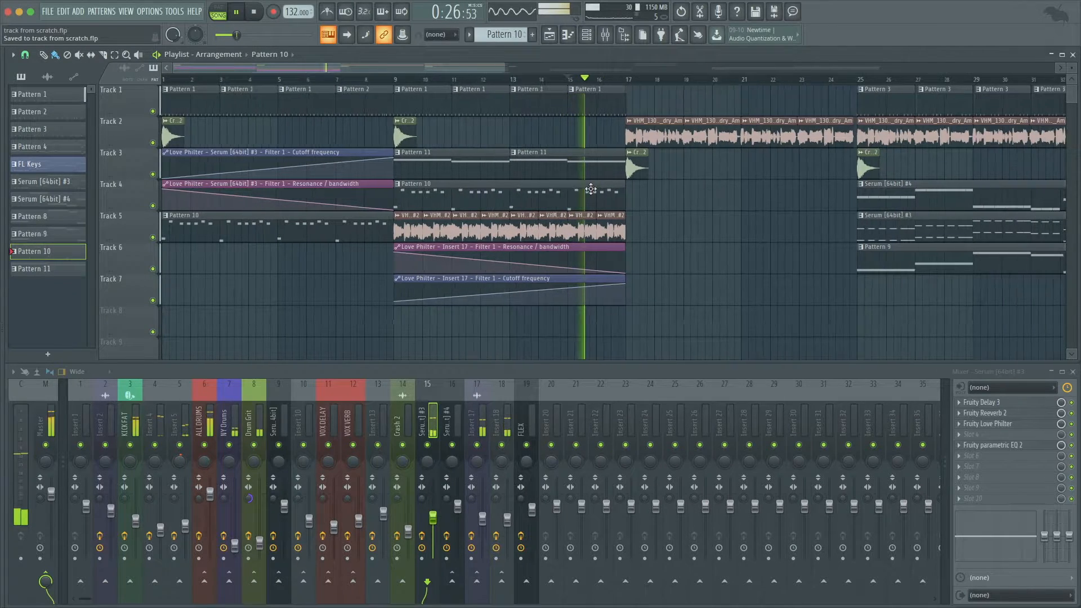
{"action": "scroll", "coordinate": [559, 197], "scroll_direction": "up", "scroll_amount": 5}
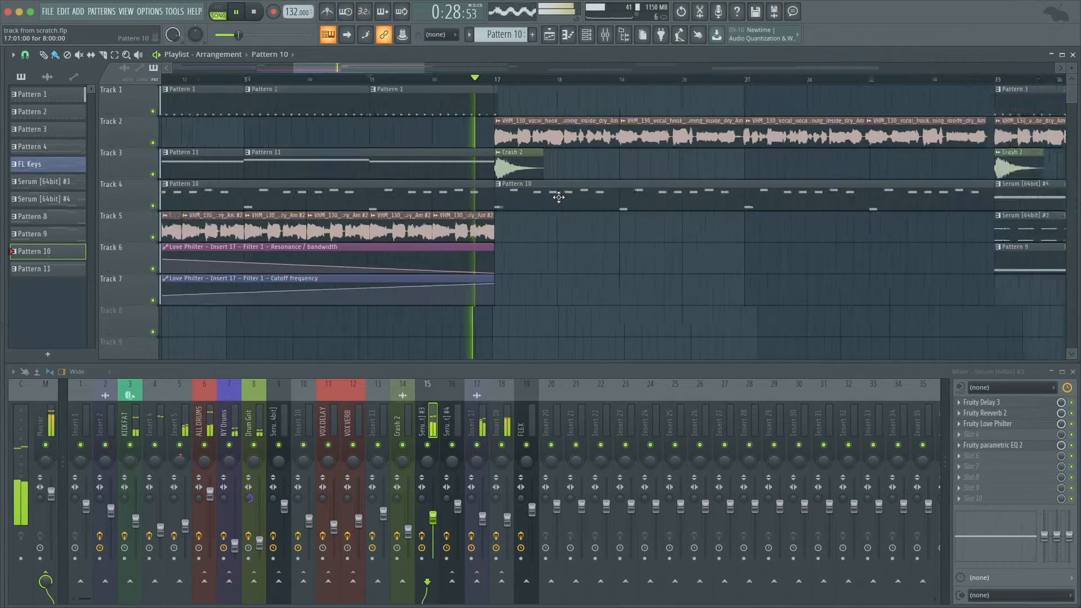
{"action": "scroll", "coordinate": [559, 197], "scroll_direction": "down", "scroll_amount": 5}
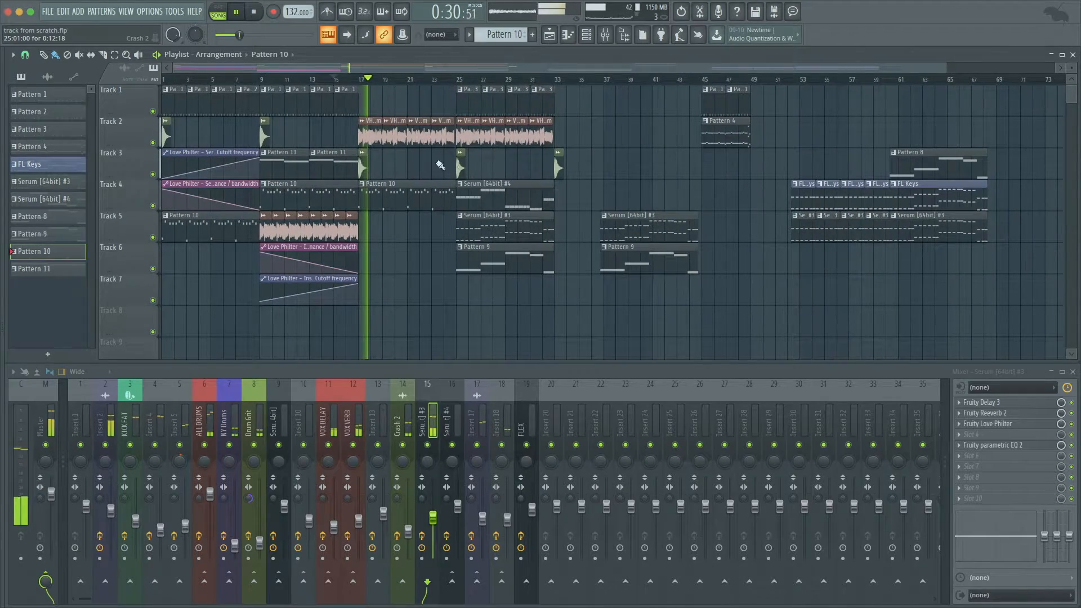
{"action": "scroll", "coordinate": [372, 152], "scroll_direction": "down", "scroll_amount": 3}
{"action": "scroll", "coordinate": [372, 154], "scroll_direction": "up", "scroll_amount": 3}
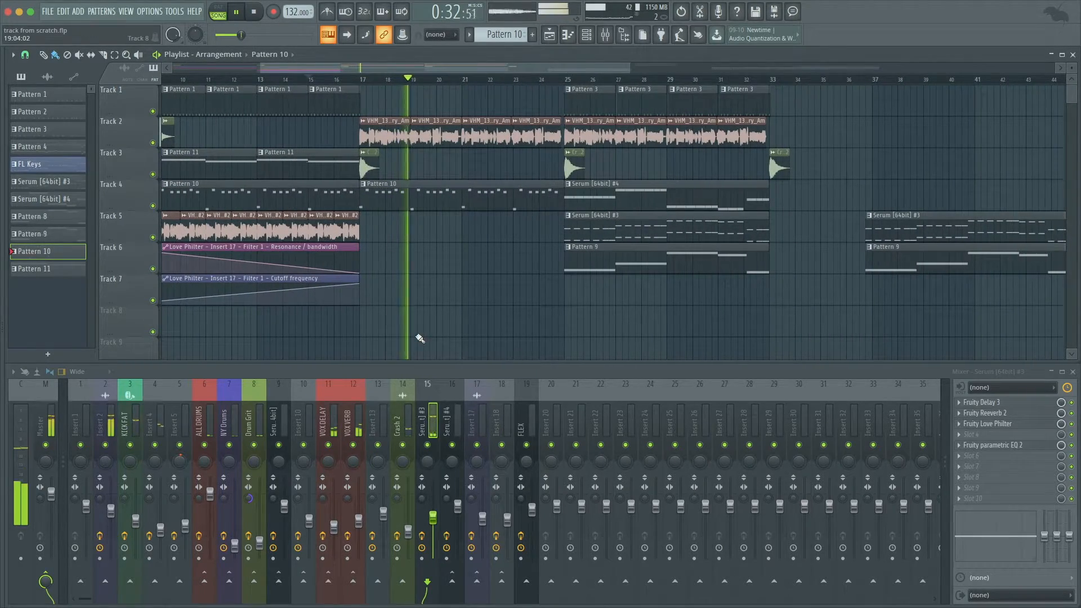
{"action": "scroll", "coordinate": [405, 235], "scroll_direction": "up", "scroll_amount": 2}
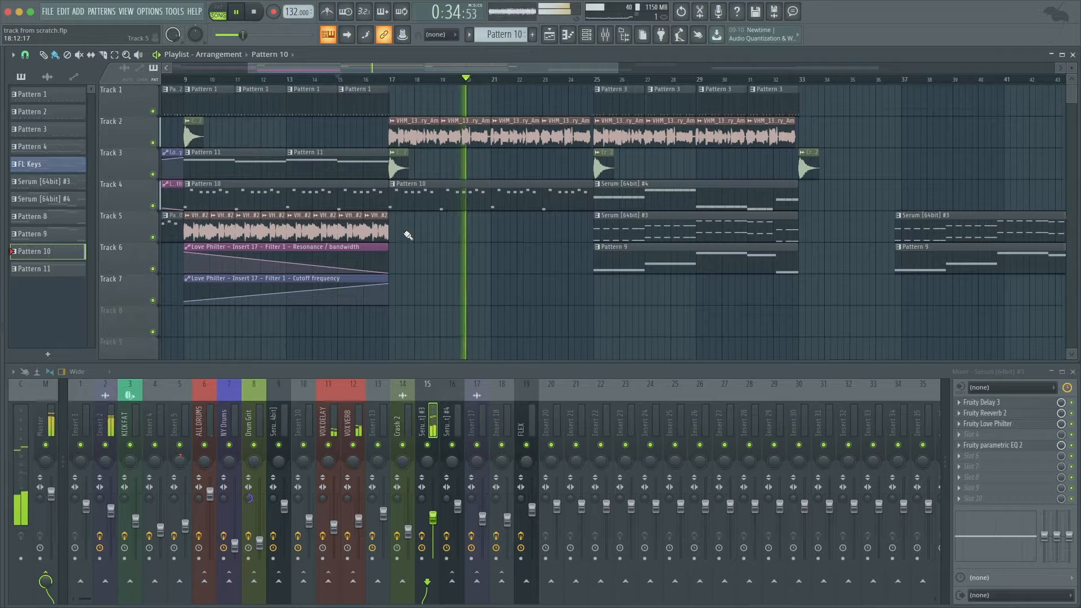
{"action": "key", "text": "space"}
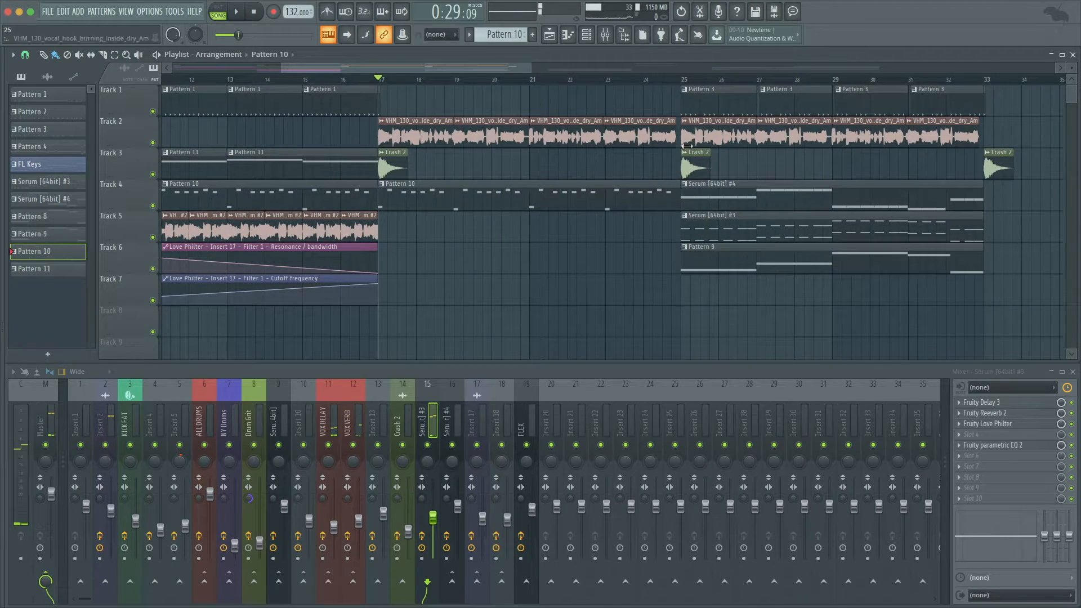
Move the Pattern 9 clip from bar 37 on Track 6 to bar 17 on Track 5.
{"action": "scroll", "coordinate": [674, 168], "scroll_direction": "down", "scroll_amount": 3}
{"action": "scroll", "coordinate": [674, 169], "scroll_direction": "down", "scroll_amount": 1}
{"action": "left_click_drag", "start_coordinate": [630, 266], "coordinate": [398, 225]}
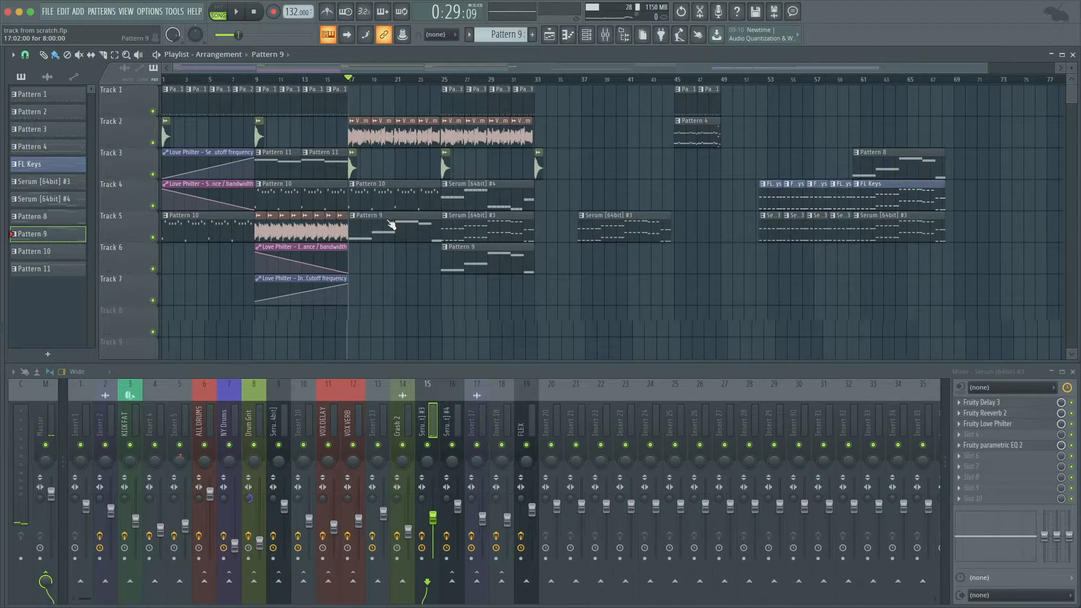
{"action": "scroll", "coordinate": [387, 228], "scroll_direction": "up", "scroll_amount": 5}
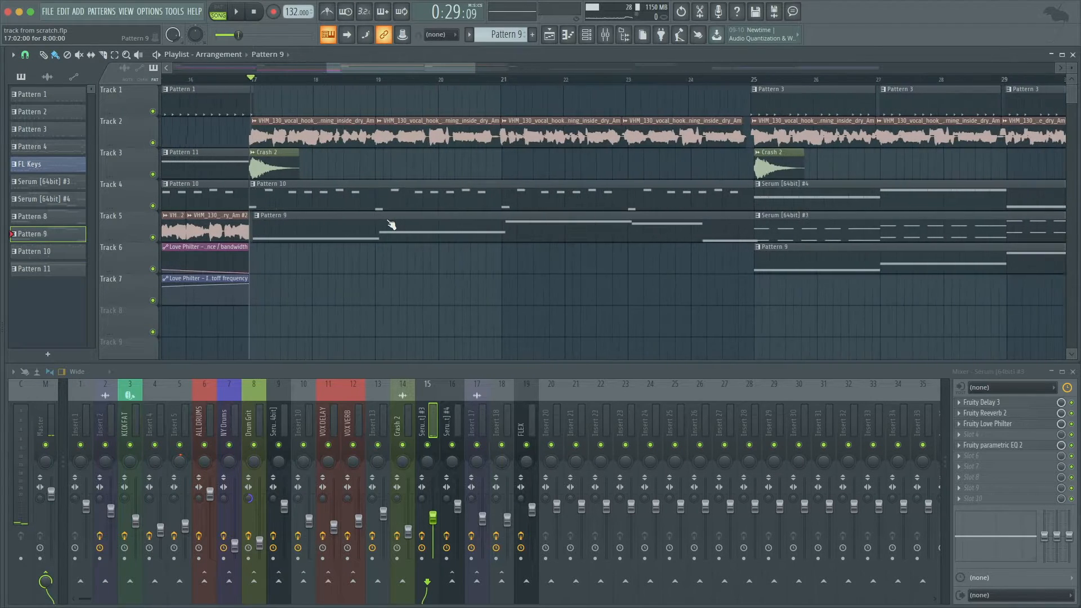
Audition Pattern 9 by itself in pattern playback mode.
{"action": "double_click", "coordinate": [344, 231]}
{"action": "key", "text": "space"}
{"action": "key", "text": "space"}
{"action": "left_click", "coordinate": [217, 12]}
{"action": "key", "text": "space"}
Open the FLEX instrument from the channel rack, inspect its Dystopian Lead preset settings and close it.
{"action": "left_click", "coordinate": [568, 35]}
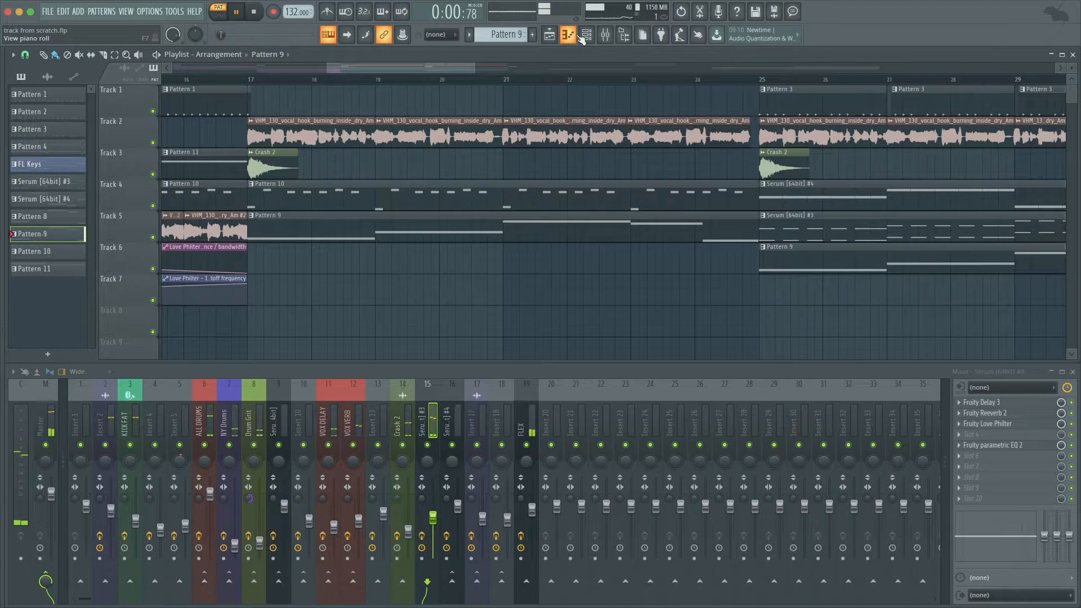
{"action": "left_click", "coordinate": [587, 35]}
{"action": "left_click", "coordinate": [307, 344]}
{"action": "key", "text": "space"}
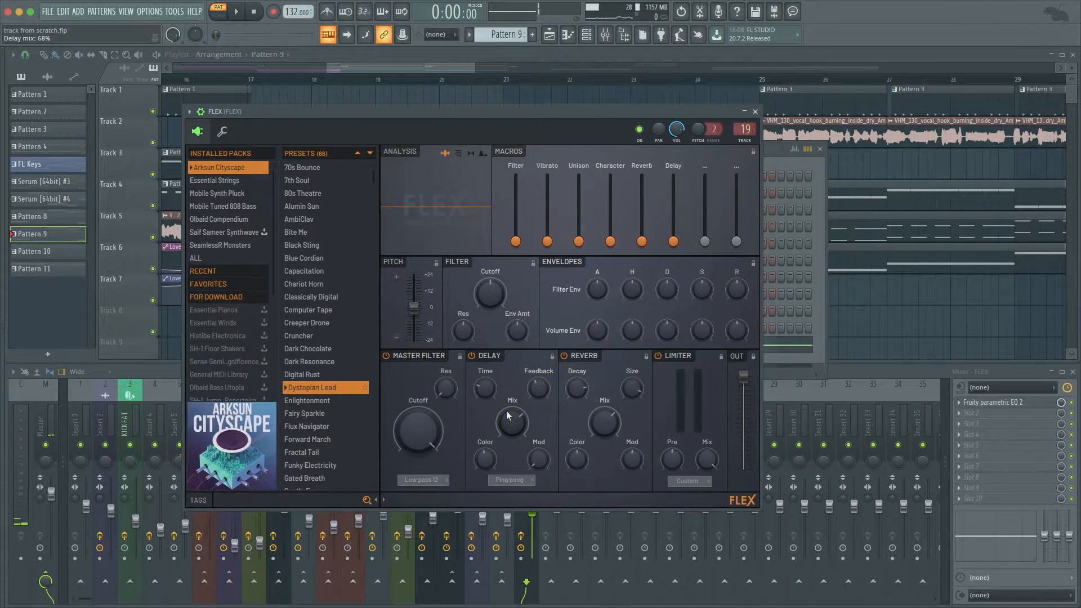
{"action": "left_click", "coordinate": [201, 111]}
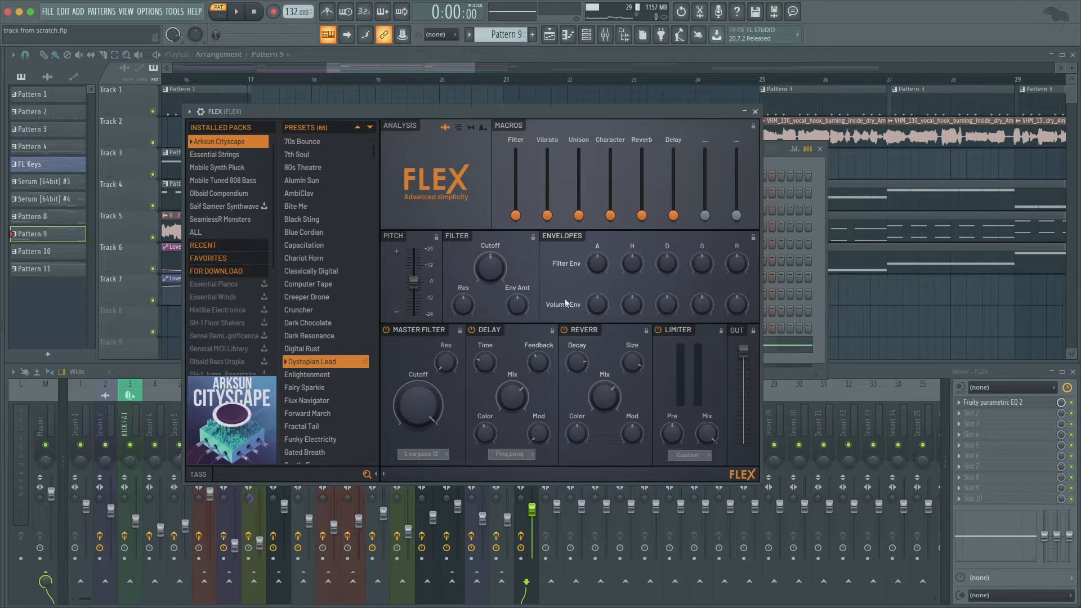
{"action": "key", "text": "Escape"}
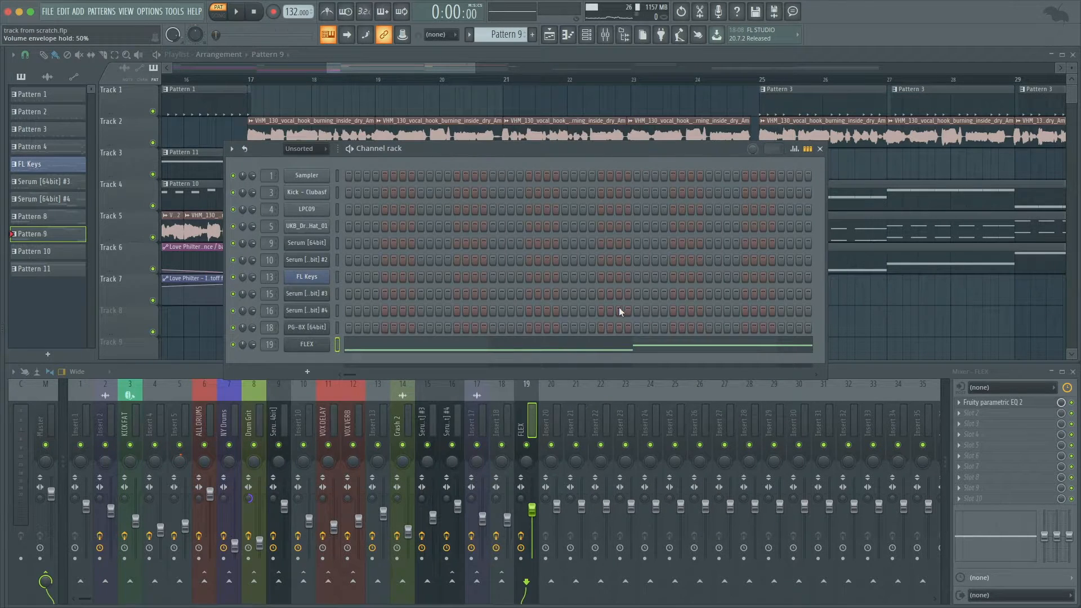
Play the FLEX channel's Pattern 9 notes and return to the playlist around bar 17.
{"action": "left_click", "coordinate": [459, 352]}
{"action": "key", "text": "space"}
{"action": "scroll", "coordinate": [244, 176], "scroll_direction": "up", "scroll_amount": 5}
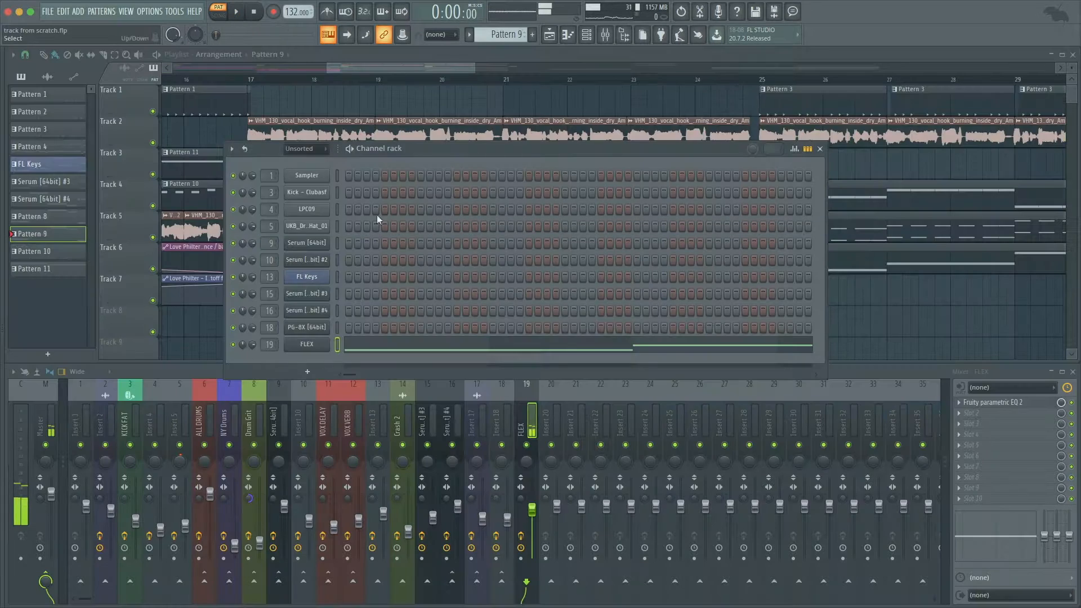
{"action": "key", "text": "F6"}
{"action": "scroll", "coordinate": [255, 97], "scroll_direction": "up", "scroll_amount": 3}
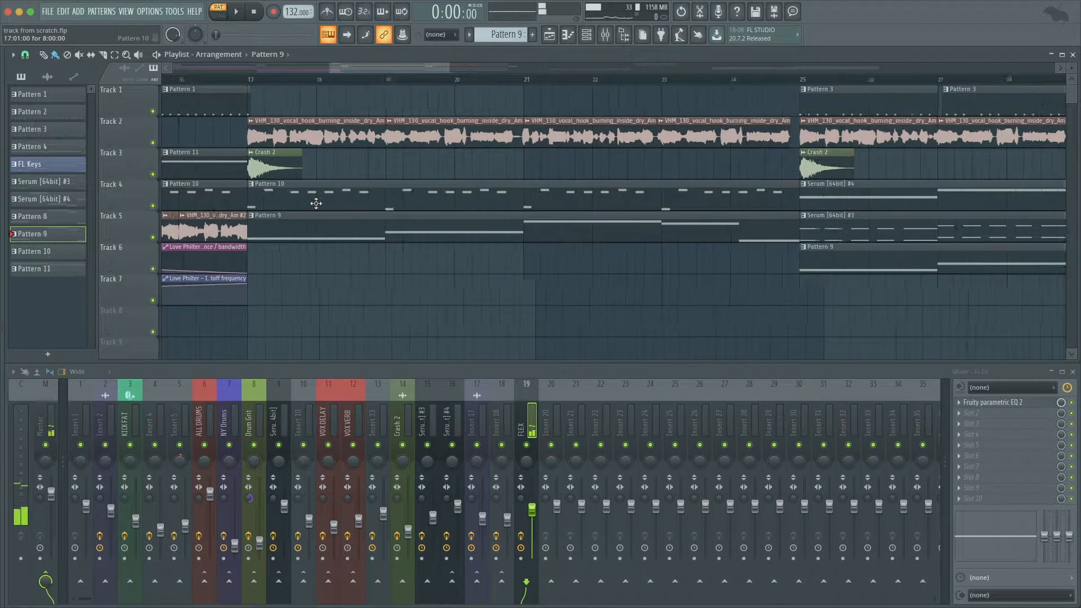
Solo Tracks 4 and 5 and play them together from bar 17 in song mode.
{"action": "left_click", "coordinate": [244, 79]}
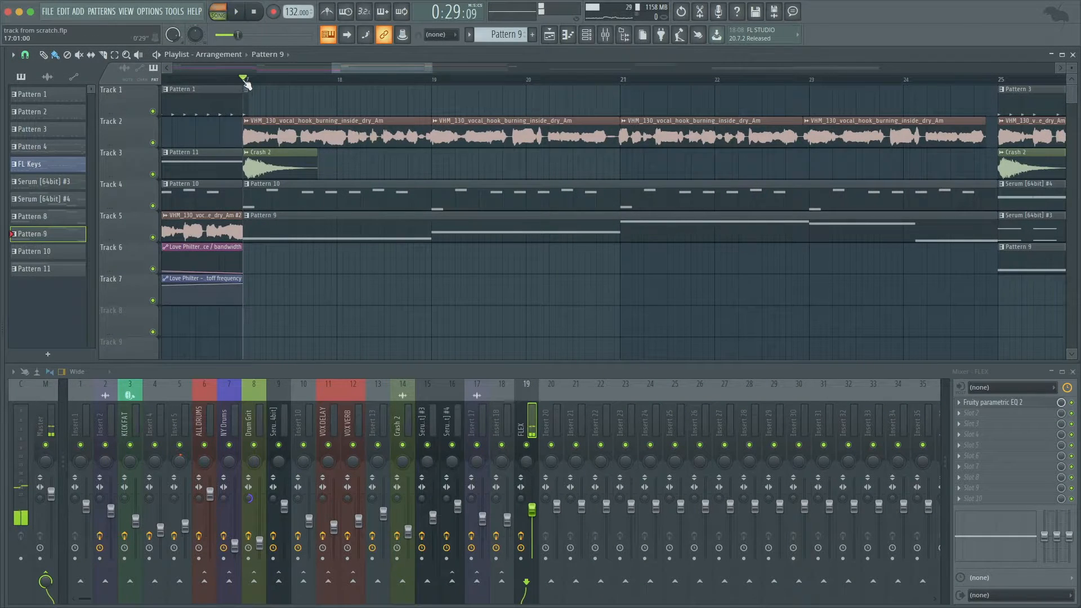
{"action": "right_click", "coordinate": [153, 207]}
{"action": "left_click", "coordinate": [151, 237]}
{"action": "key", "text": "space"}
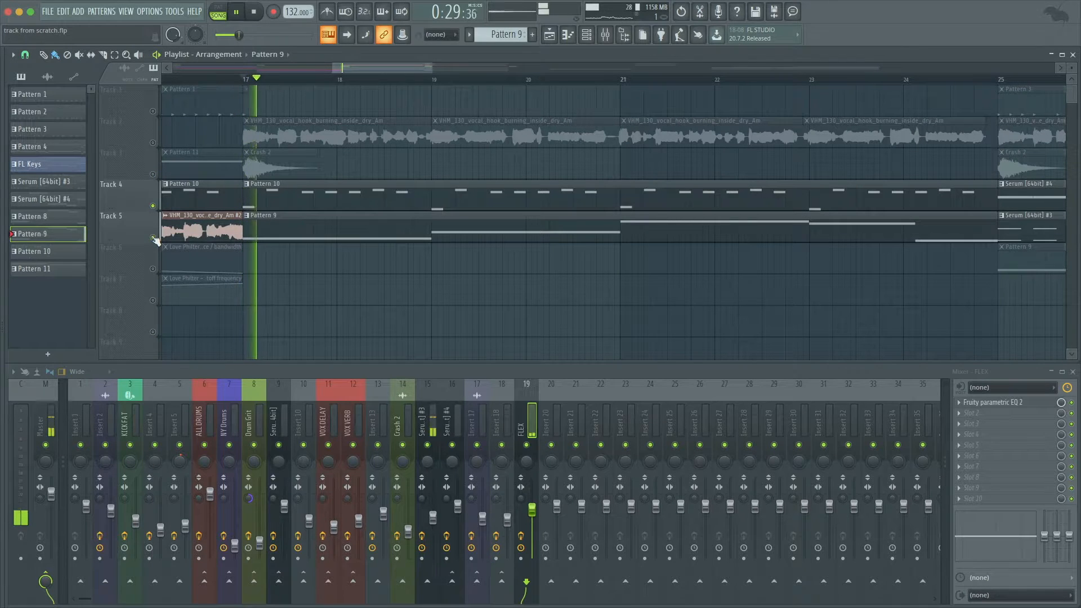
{"action": "key", "text": "space"}
Open Pattern 9's FLEX notes in the piano roll and delete every note after the opening B4.
{"action": "double_click", "coordinate": [307, 232]}
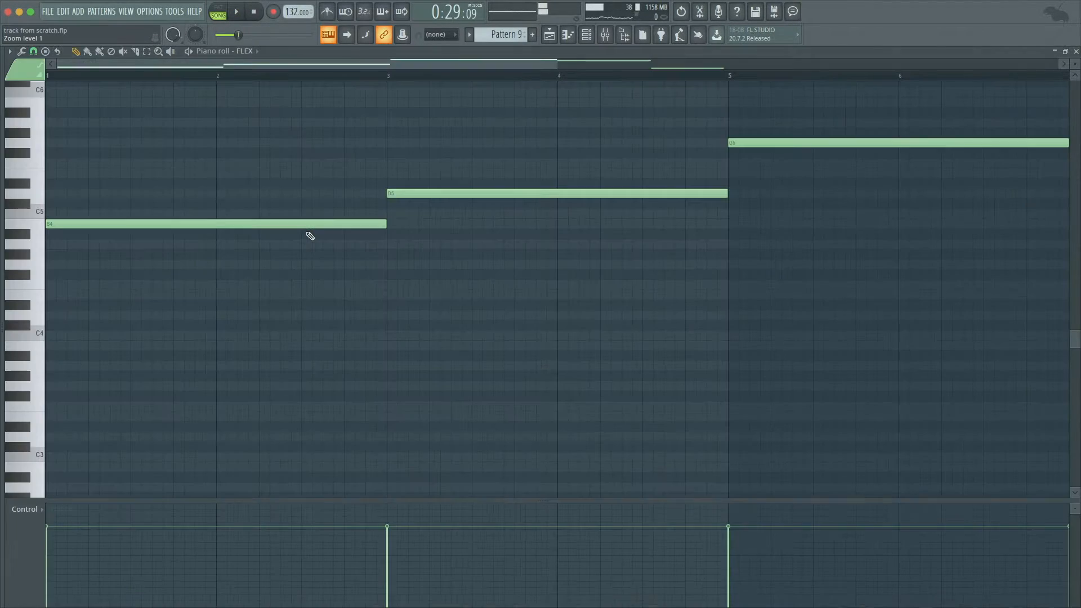
{"action": "scroll", "coordinate": [309, 234], "scroll_direction": "up", "scroll_amount": 1}
{"action": "scroll", "coordinate": [309, 234], "scroll_direction": "down", "scroll_amount": 2}
{"action": "left_click_drag", "start_coordinate": [680, 352], "coordinate": [331, 138]}
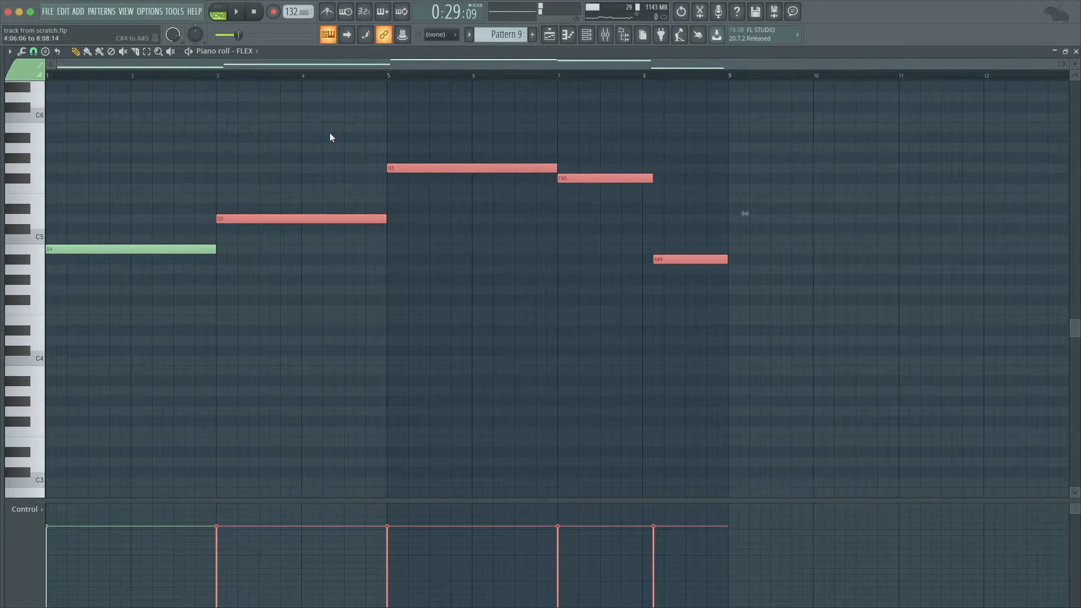
{"action": "key", "text": "Delete"}
Shorten the remaining B4 note at the start of Pattern 9 to half a bar and close the piano roll.
{"action": "left_click_drag", "start_coordinate": [181, 249], "coordinate": [213, 246]}
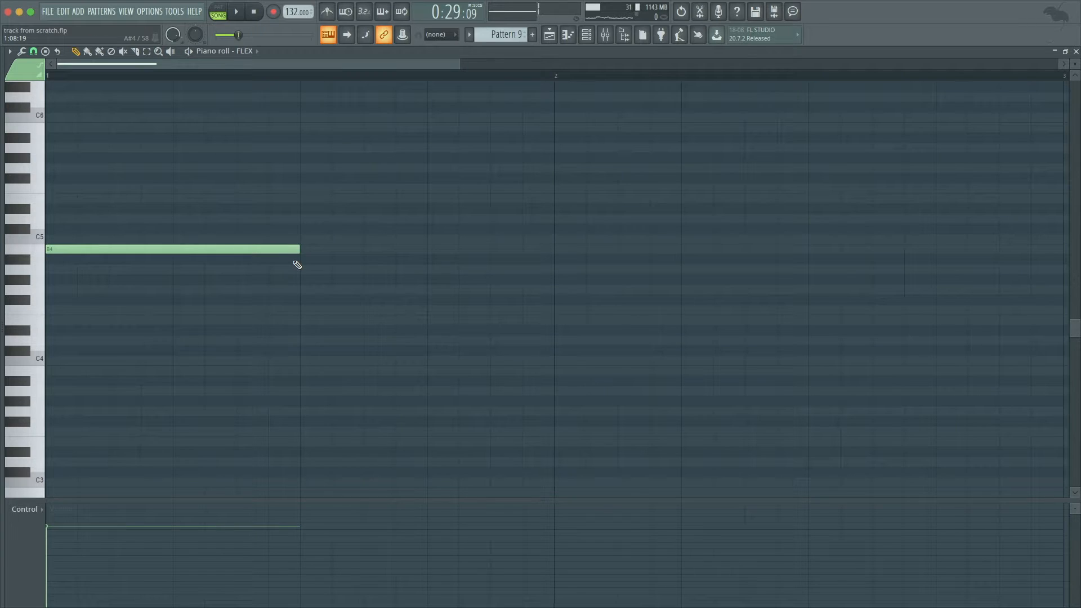
{"action": "key", "text": "Delete"}
{"action": "key", "text": "Escape"}
Open Pattern 10's Serum [64bit] #3 melody notes in the piano roll.
{"action": "left_click", "coordinate": [343, 214]}
{"action": "right_click", "coordinate": [359, 219]}
{"action": "double_click", "coordinate": [366, 193]}
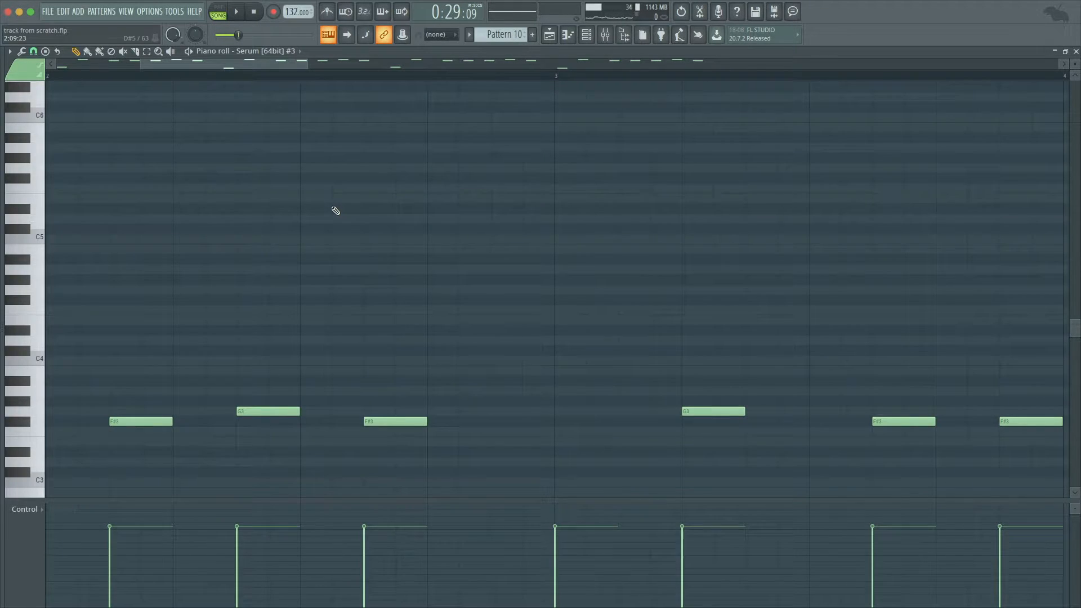
Copy all of Pattern 10's melody notes into Pattern 9's Serum [64bit] #3 piano roll and save the project.
{"action": "key", "text": "ctrl+a"}
{"action": "key", "text": "Escape"}
{"action": "left_click", "coordinate": [294, 213]}
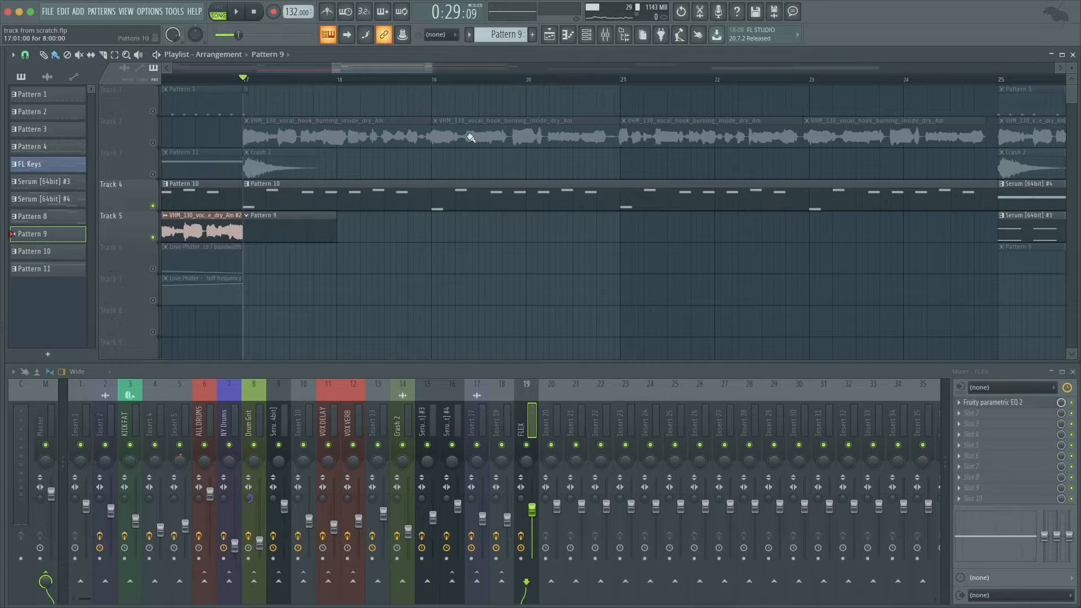
{"action": "left_click", "coordinate": [587, 35]}
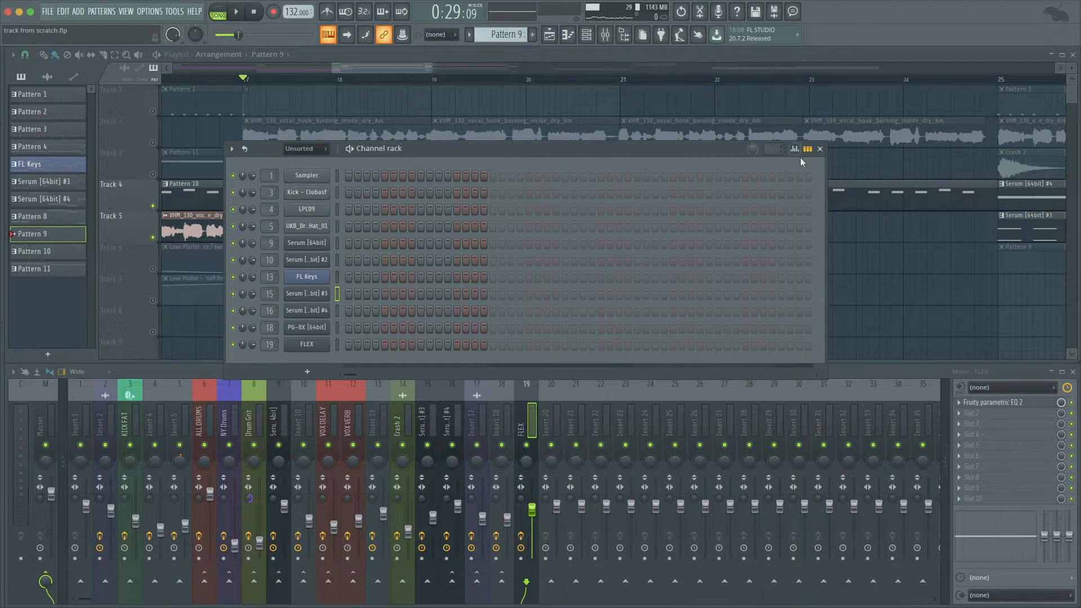
{"action": "left_click", "coordinate": [807, 149]}
{"action": "left_click", "coordinate": [395, 292]}
{"action": "key", "text": "ctrl+v"}
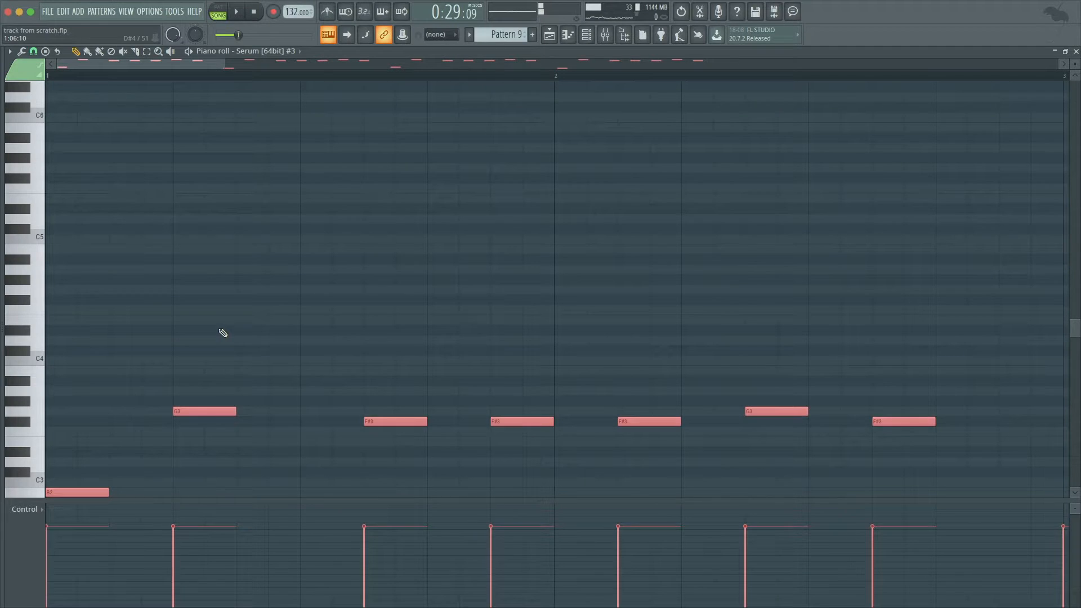
{"action": "key", "text": "ctrl+d"}
{"action": "scroll", "coordinate": [220, 331], "scroll_direction": "down", "scroll_amount": 5}
{"action": "key", "text": "ctrl+s"}
{"action": "scroll", "coordinate": [220, 331], "scroll_direction": "down", "scroll_amount": 6}
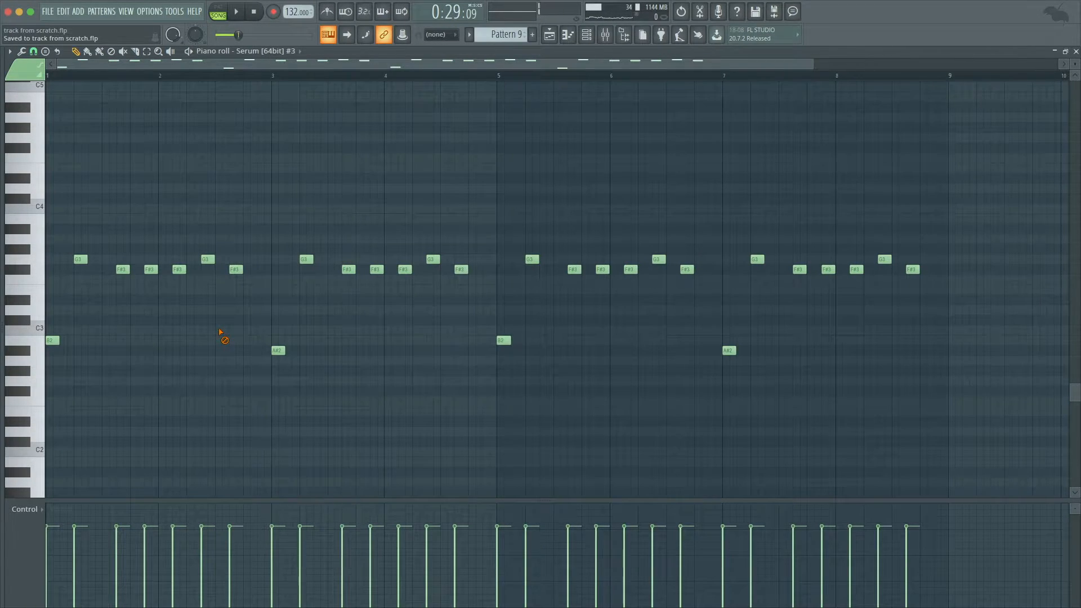
Stretch the pasted notes until each meets the following one, extend the last F#3 to bar 9, and play them back.
{"action": "key", "text": "ctrl+l"}
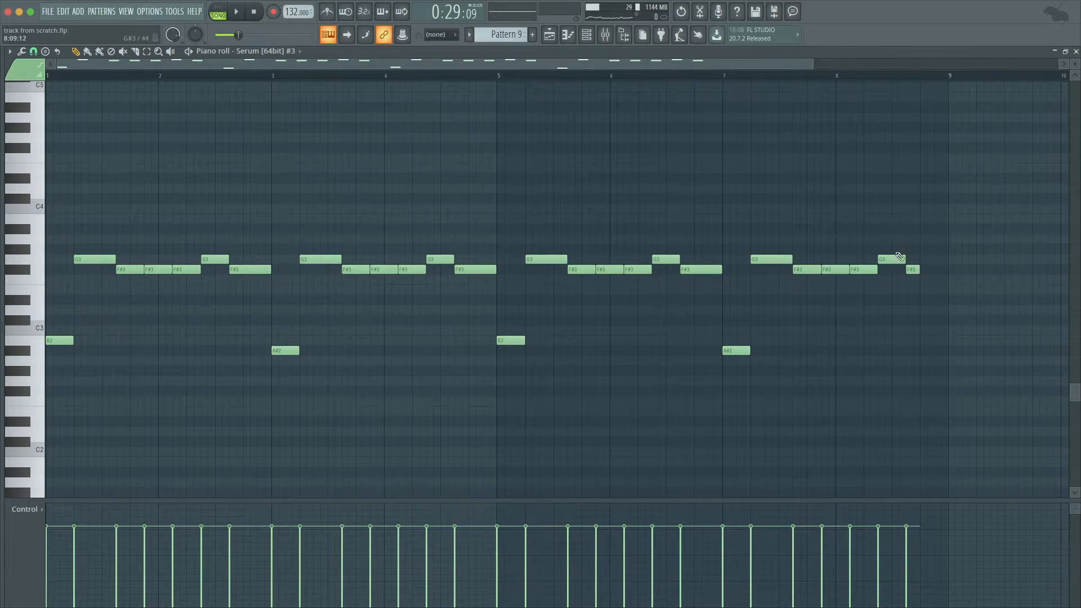
{"action": "left_click_drag", "start_coordinate": [915, 268], "coordinate": [939, 270]}
{"action": "key", "text": "space"}
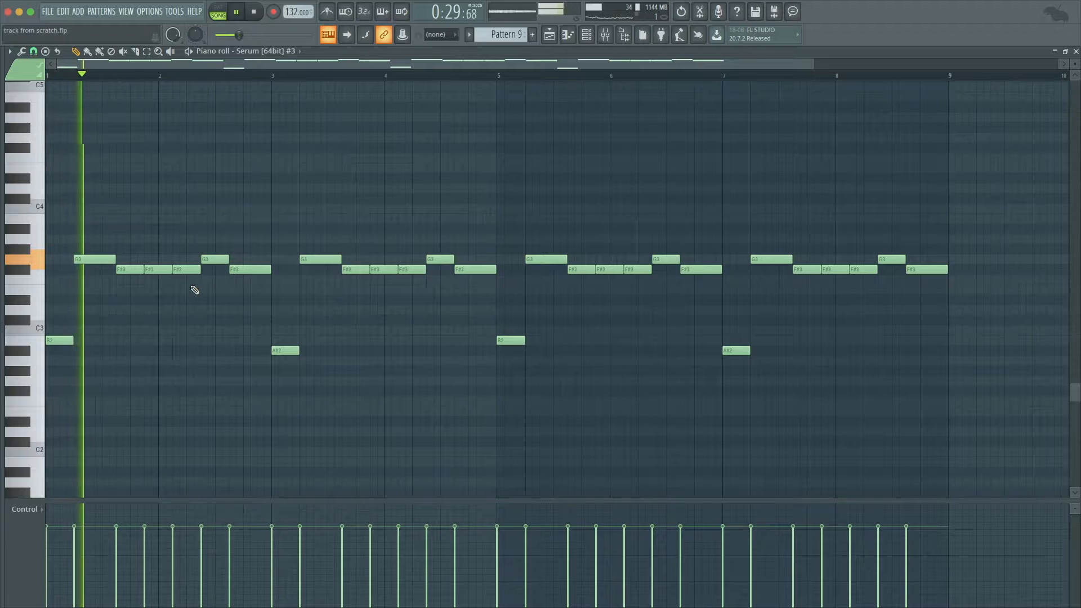
{"action": "key", "text": "F7"}
{"action": "key", "text": "space"}
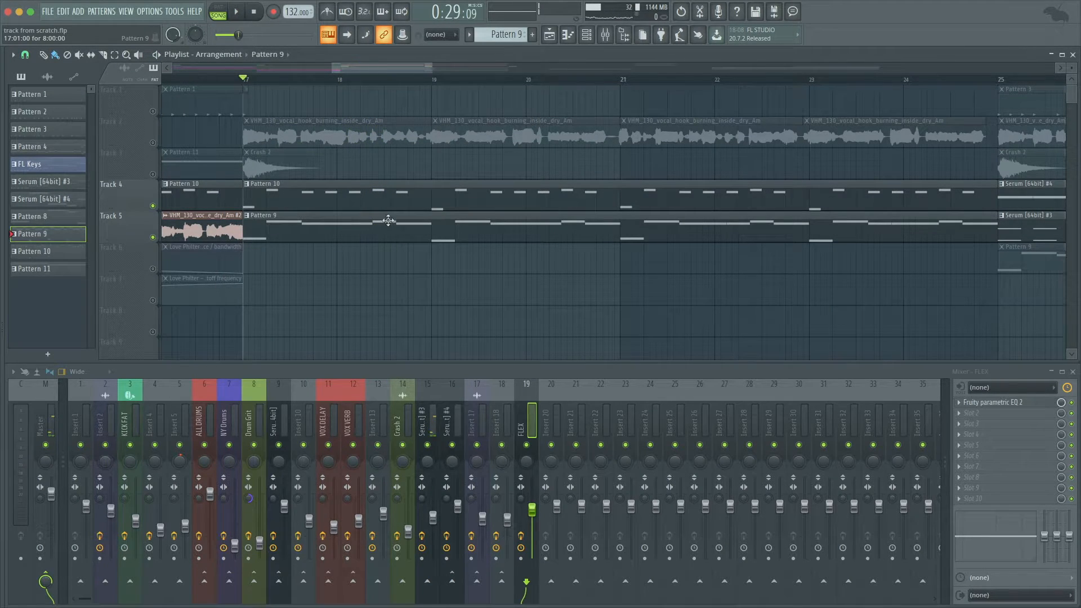
Unsolo all playlist tracks and play the full arrangement from bar 17.
{"action": "right_click", "coordinate": [158, 237]}
{"action": "right_click", "coordinate": [158, 238]}
{"action": "key", "text": "space"}
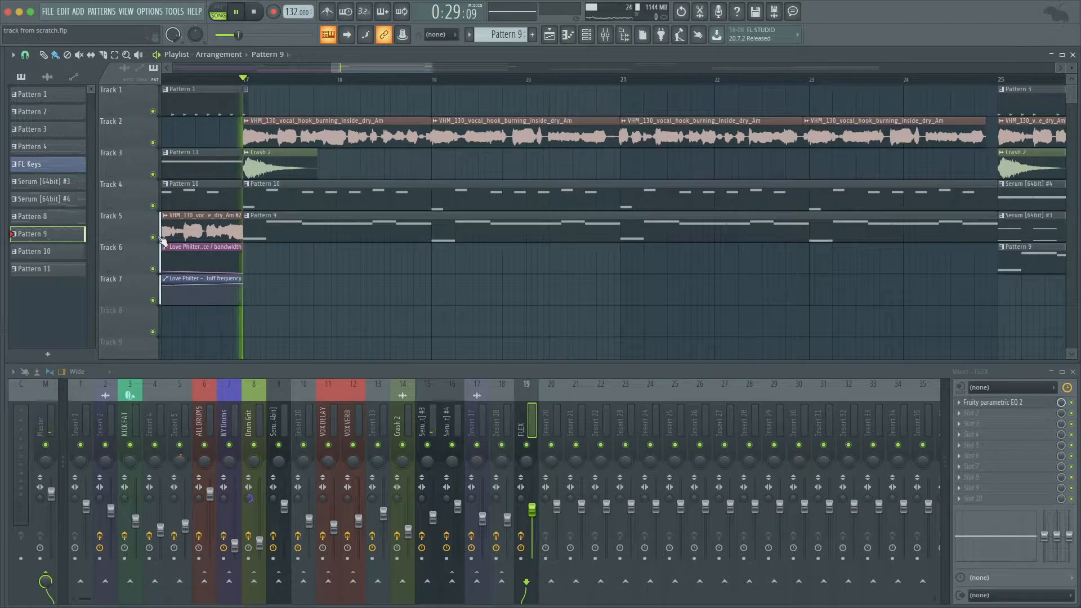
Switch to pattern mode and cut all of Pattern 9's notes from the Serum [64bit] #3 piano roll.
{"action": "double_click", "coordinate": [498, 228]}
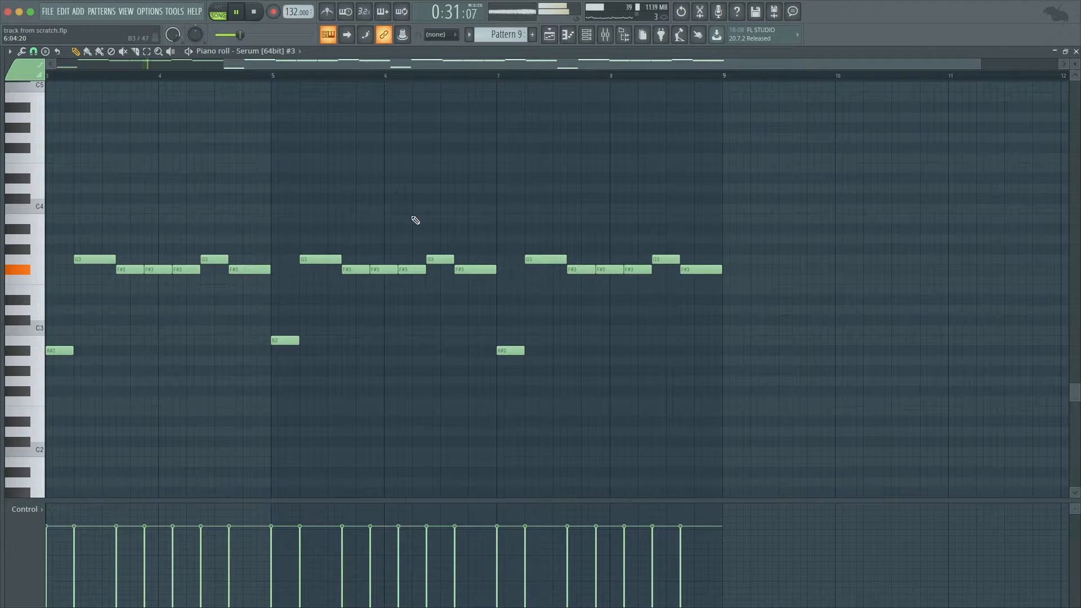
{"action": "left_click", "coordinate": [217, 15]}
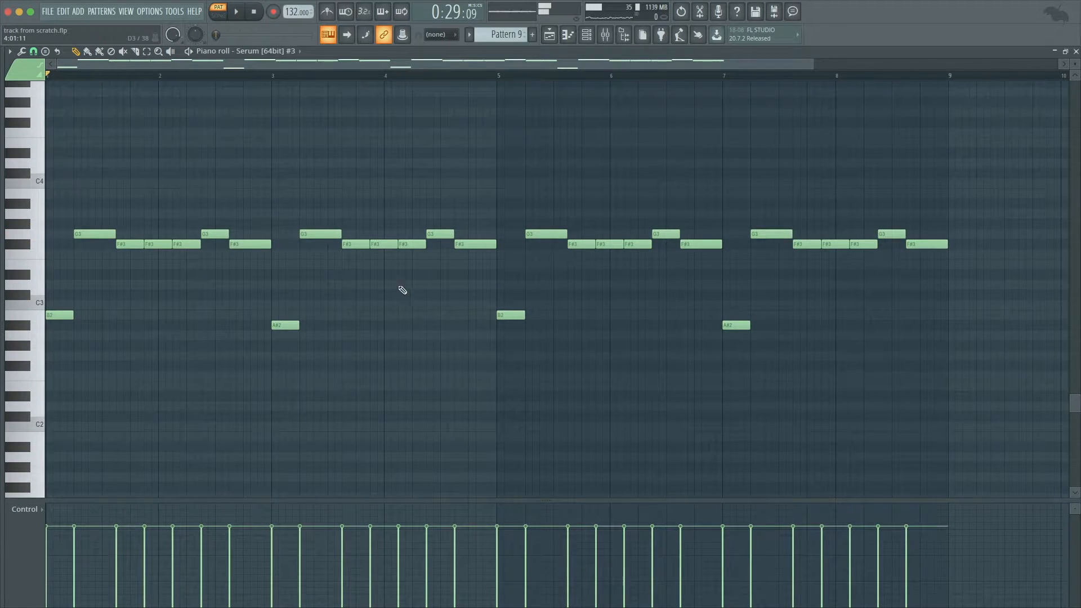
{"action": "key", "text": "F7"}
{"action": "left_click", "coordinate": [352, 218]}
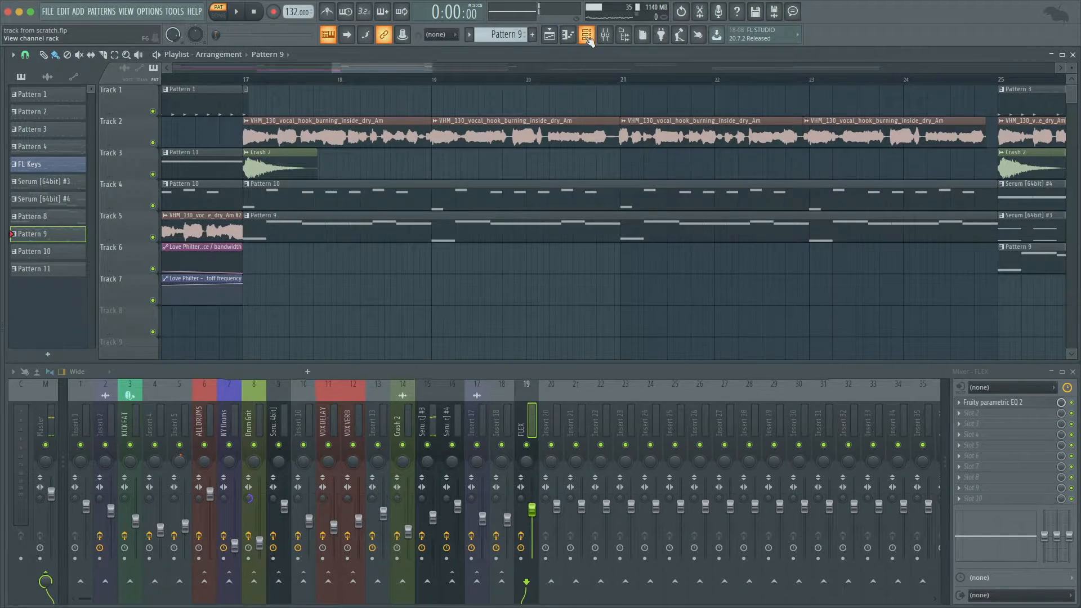
{"action": "left_click", "coordinate": [587, 37]}
{"action": "left_click", "coordinate": [394, 295]}
{"action": "key", "text": "super+x"}
Paste the cut melody notes into Pattern 9's FLEX piano roll and play the pattern.
{"action": "key", "text": "F7"}
{"action": "left_click", "coordinate": [337, 310]}
{"action": "left_click", "coordinate": [337, 345]}
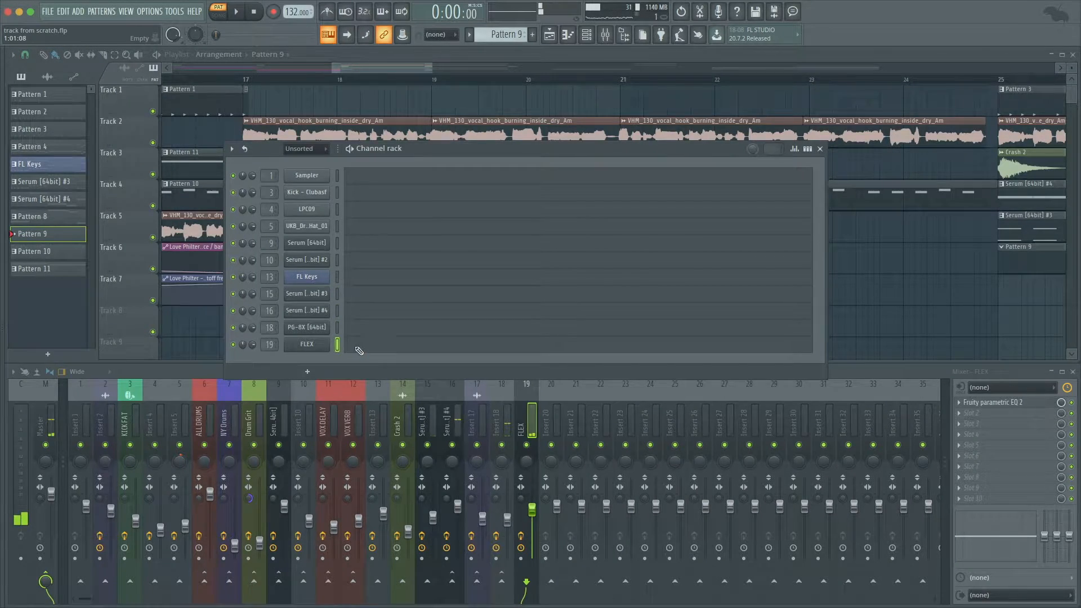
{"action": "key", "text": "F7"}
{"action": "key", "text": "super+v"}
{"action": "key", "text": "super+d"}
{"action": "key", "text": "space"}
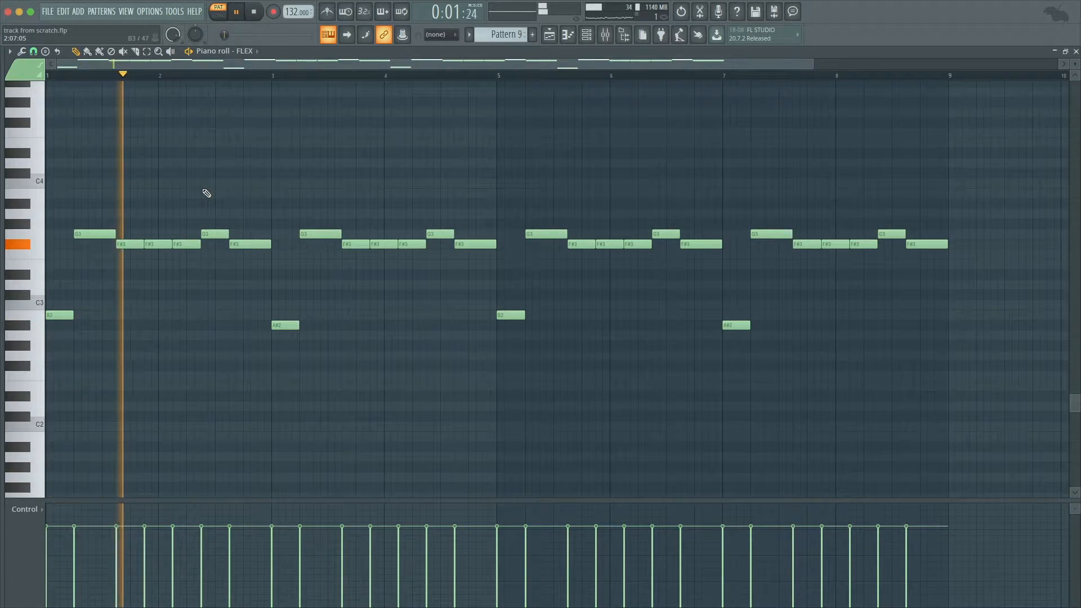
Transpose Pattern 9's FLEX notes up one octave and listen to them in song mode from bar 17.
{"action": "key", "text": "super+s"}
{"action": "key", "text": "super+Up"}
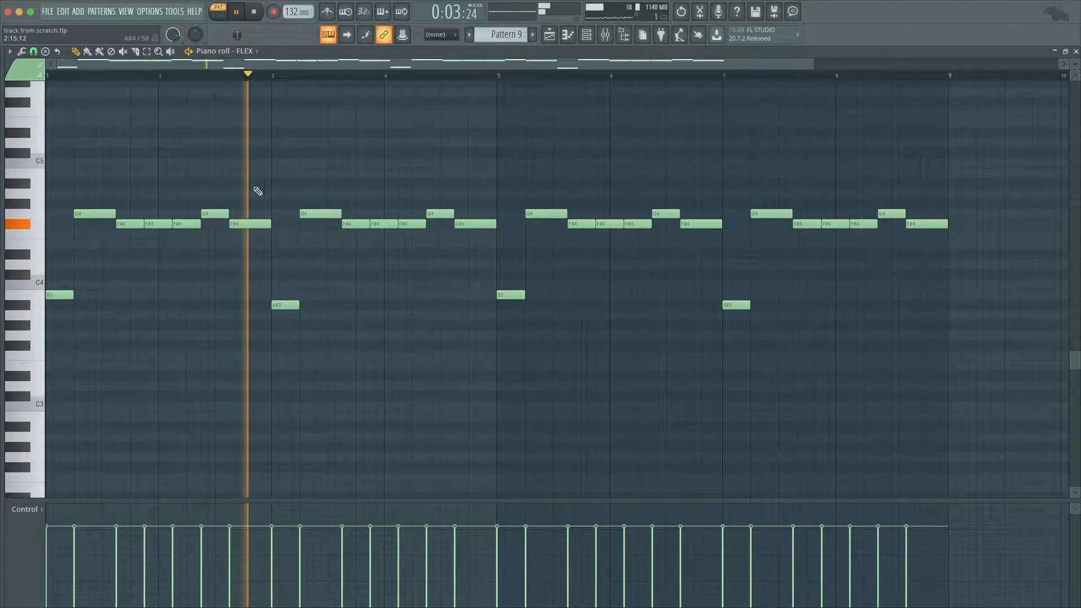
{"action": "key", "text": "F7"}
{"action": "key", "text": "l"}
{"action": "left_click", "coordinate": [228, 79]}
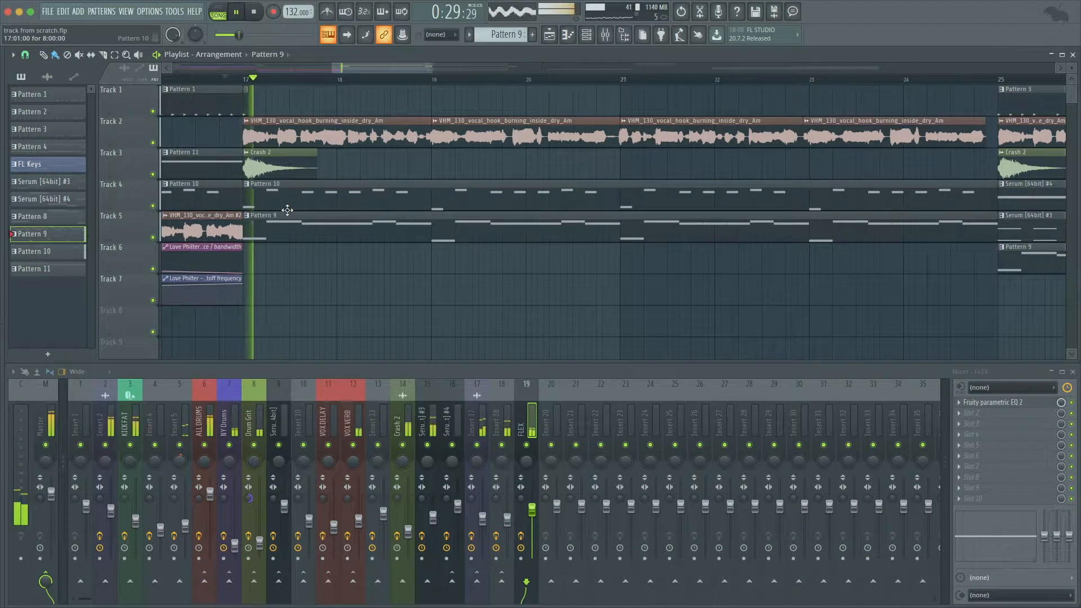
{"action": "key", "text": "super+s"}
{"action": "scroll", "coordinate": [287, 209], "scroll_direction": "down", "scroll_amount": 2}
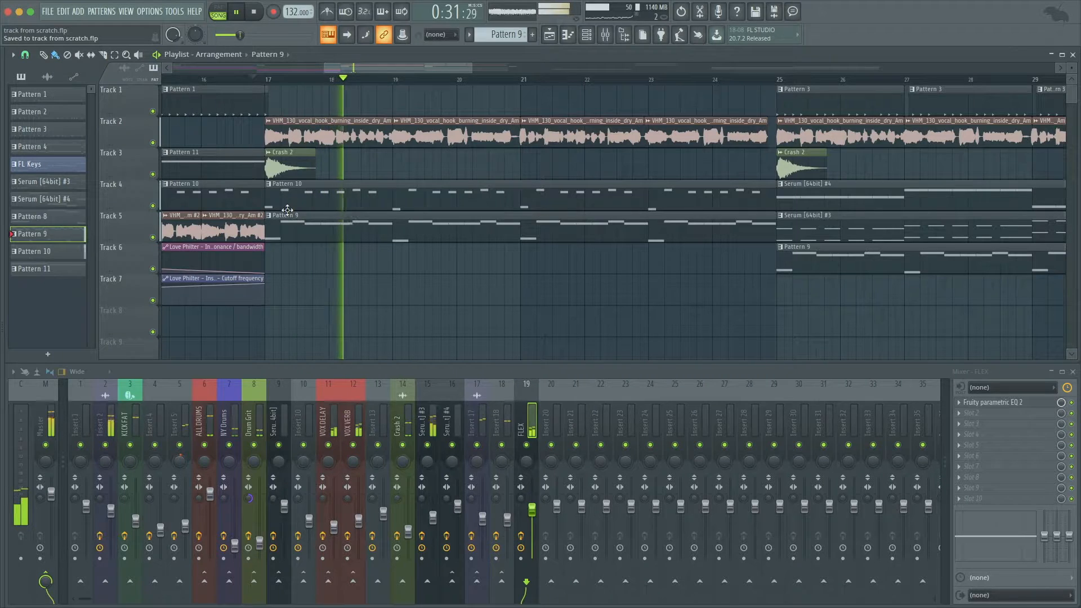
{"action": "key", "text": "space"}
Examine Pattern 9's FLEX melody in the piano roll and try its notes on the keyboard.
{"action": "left_click", "coordinate": [586, 34]}
{"action": "left_click", "coordinate": [401, 345]}
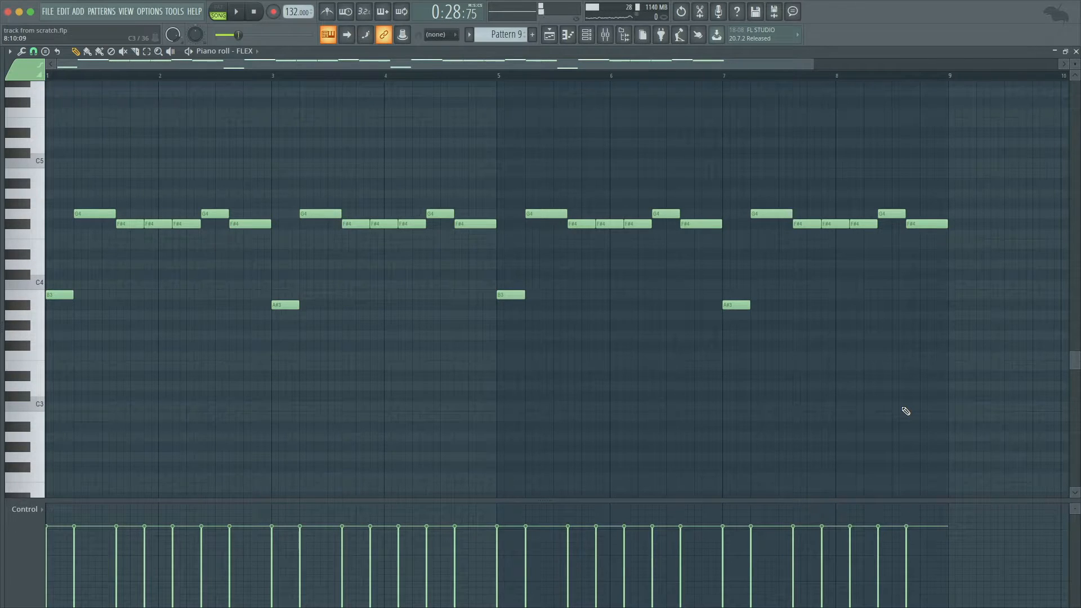
{"action": "scroll", "coordinate": [217, 238], "scroll_direction": "up", "scroll_amount": 3}
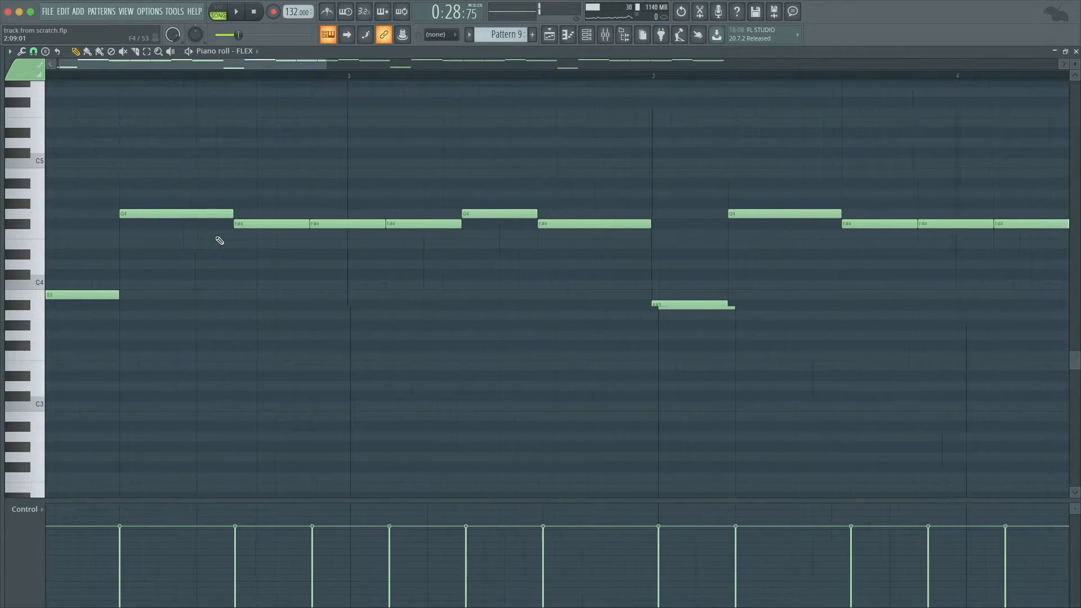
{"action": "scroll", "coordinate": [190, 215], "scroll_direction": "up", "scroll_amount": 1}
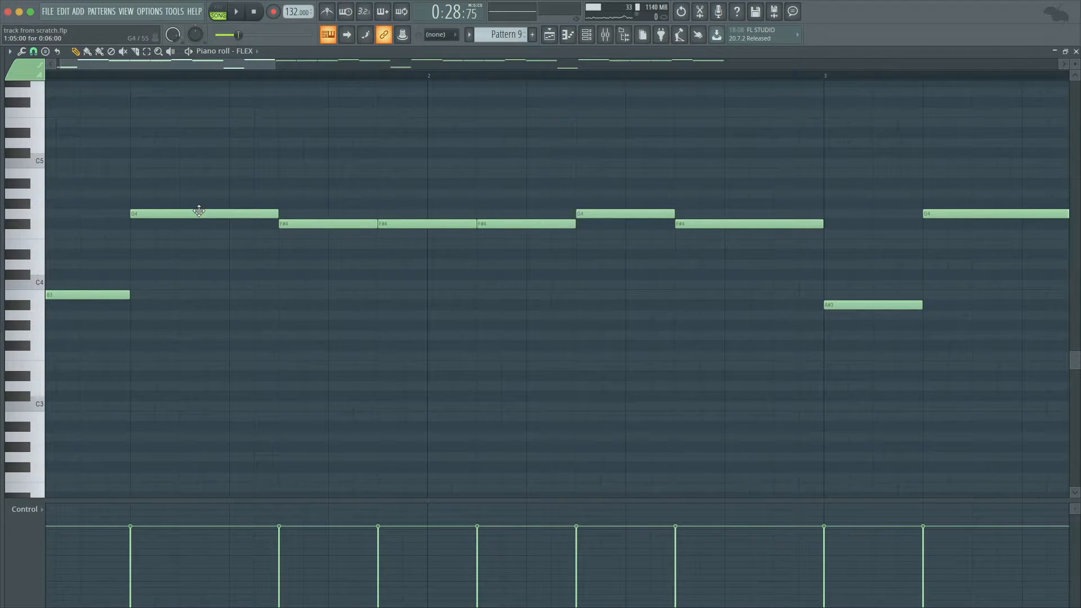
{"action": "key", "text": "XF86MonBrightnessUp"}
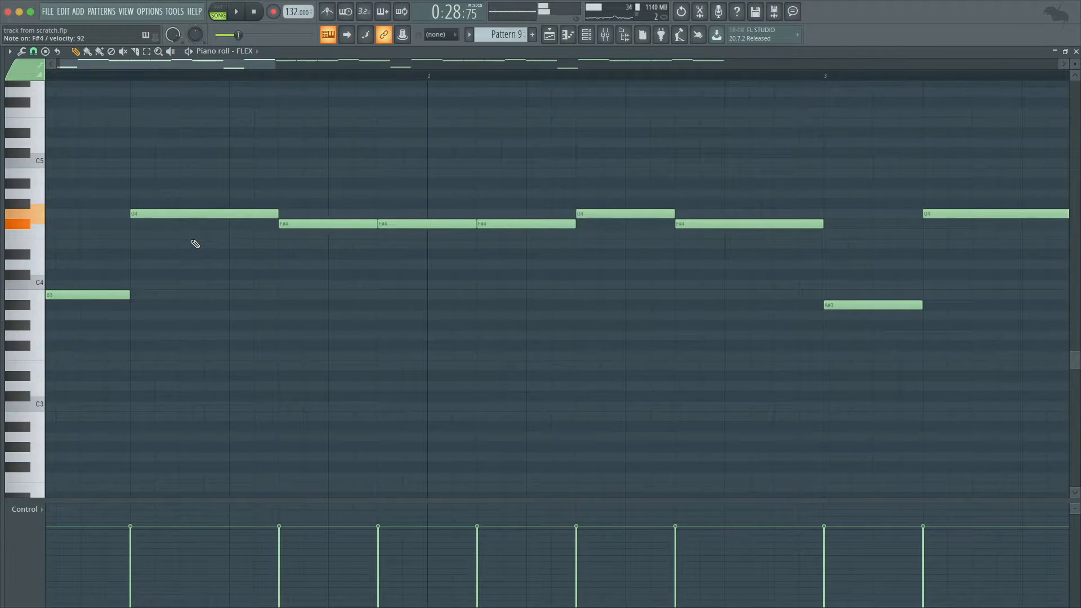
{"action": "key", "text": "Escape"}
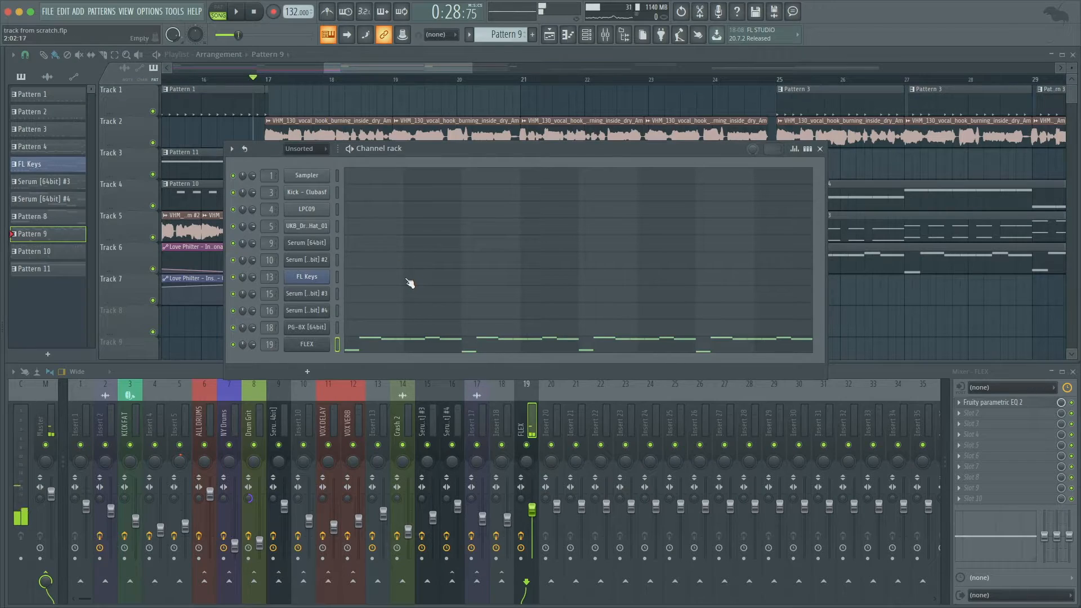
{"action": "key", "text": "Escape"}
Delete every G4 and F#4 note from Pattern 9's FLEX part, keeping only the low B3 and A#3 notes.
{"action": "scroll", "coordinate": [300, 229], "scroll_direction": "up", "scroll_amount": 3}
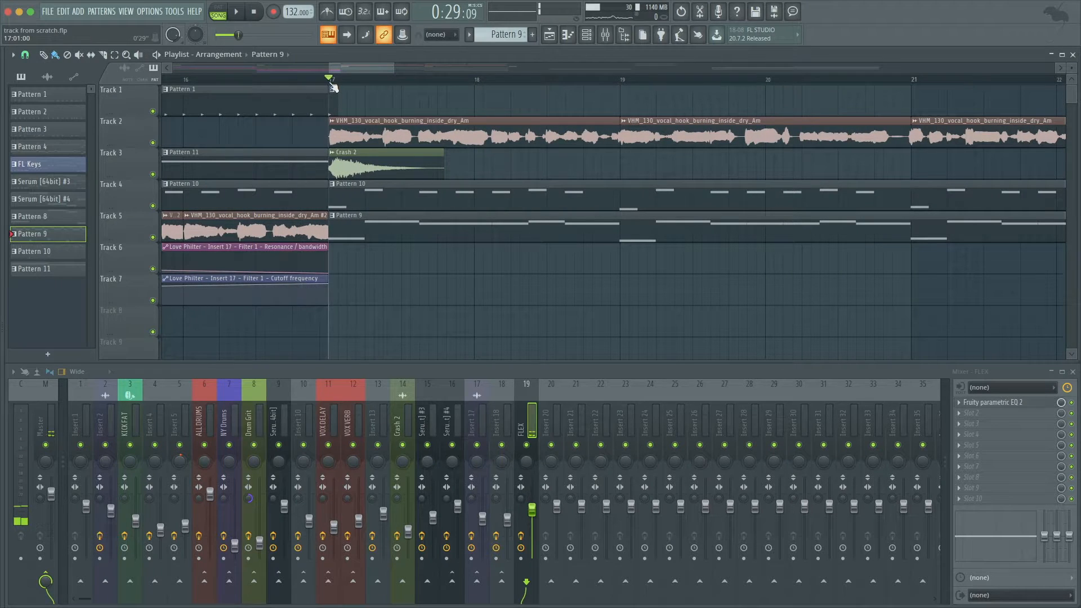
{"action": "double_click", "coordinate": [538, 235]}
{"action": "scroll", "coordinate": [523, 244], "scroll_direction": "down", "scroll_amount": 4}
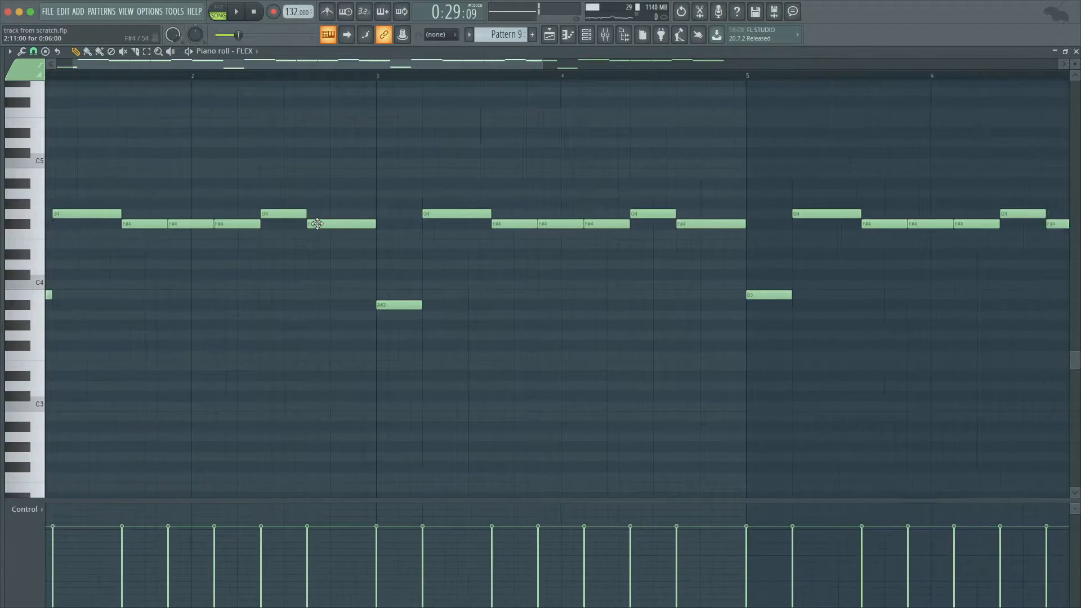
{"action": "left_click_drag", "start_coordinate": [735, 341], "coordinate": [89, 163]}
{"action": "key", "text": "Delete"}
{"action": "key", "text": "ctrl+z"}
{"action": "left_click_drag", "start_coordinate": [737, 295], "coordinate": [64, 44]}
{"action": "key", "text": "Delete"}
{"action": "scroll", "coordinate": [217, 217], "scroll_direction": "down", "scroll_amount": 5}
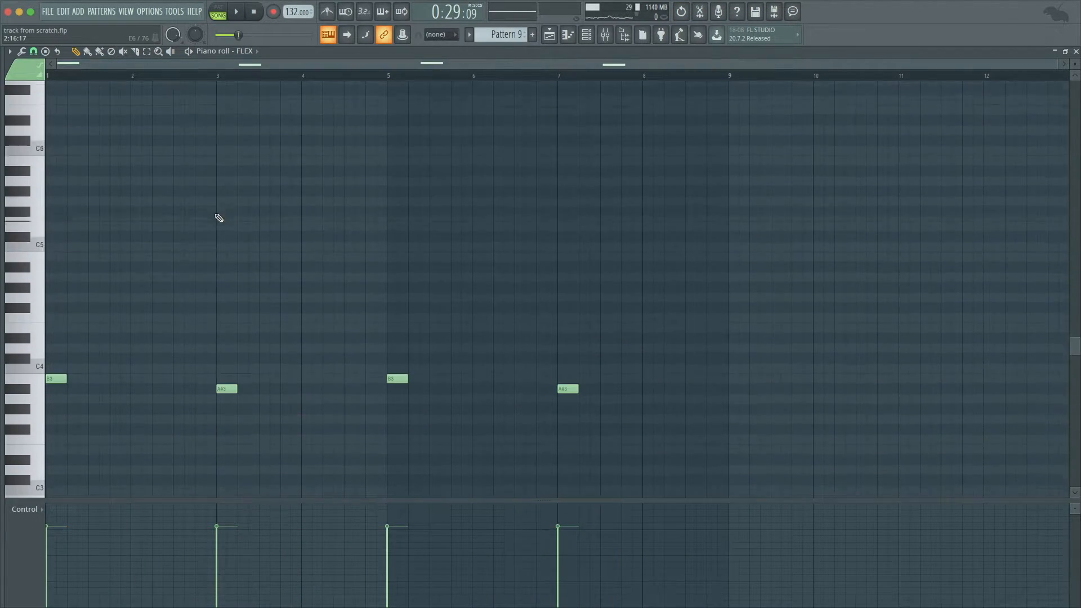
Lengthen the four remaining B3 and A#3 FLEX notes to two bars each, filling Pattern 9 up to bar 9.
{"action": "key", "text": "ctrl+l"}
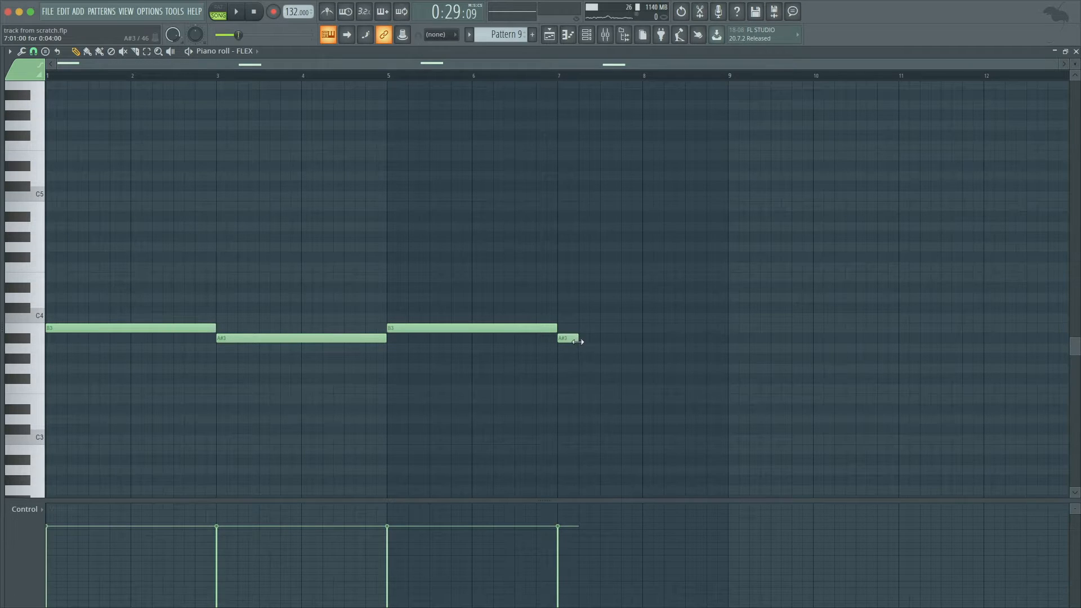
{"action": "left_click_drag", "start_coordinate": [578, 341], "coordinate": [718, 351]}
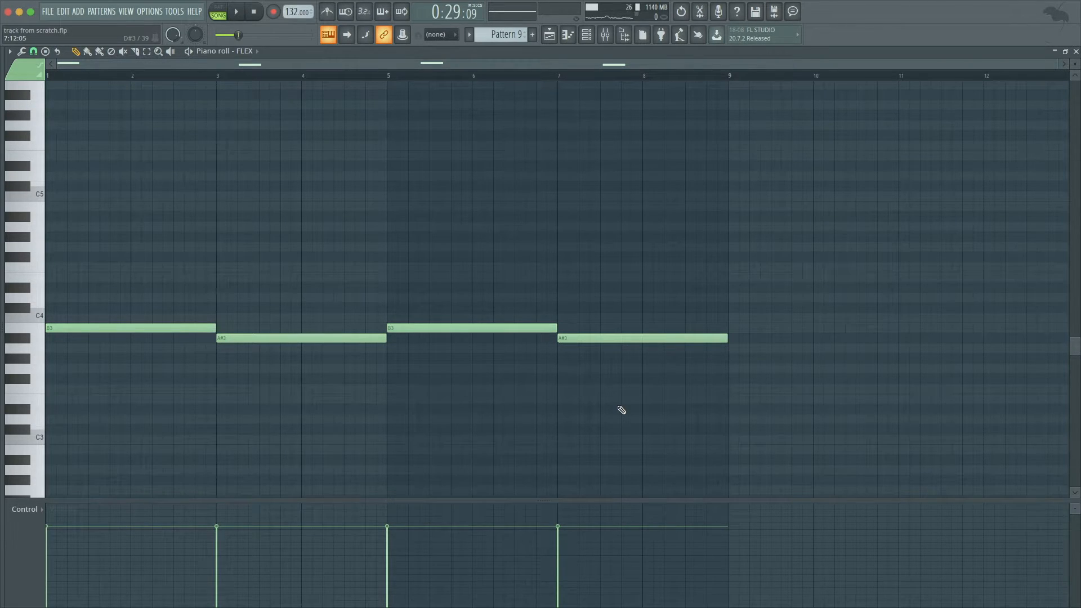
{"action": "key", "text": "Escape"}
Play the vocal section from bar 17 and slightly lower the volume of mixer Insert 2.
{"action": "scroll", "coordinate": [417, 239], "scroll_direction": "down", "scroll_amount": 5}
{"action": "double_click", "coordinate": [436, 237]}
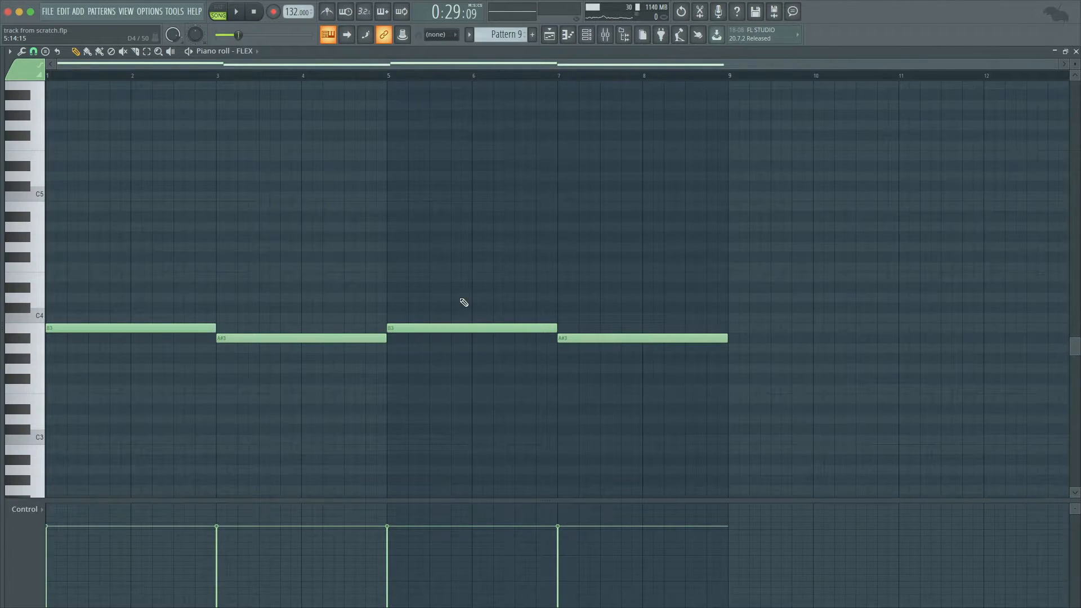
{"action": "key", "text": "Escape"}
{"action": "key", "text": "space"}
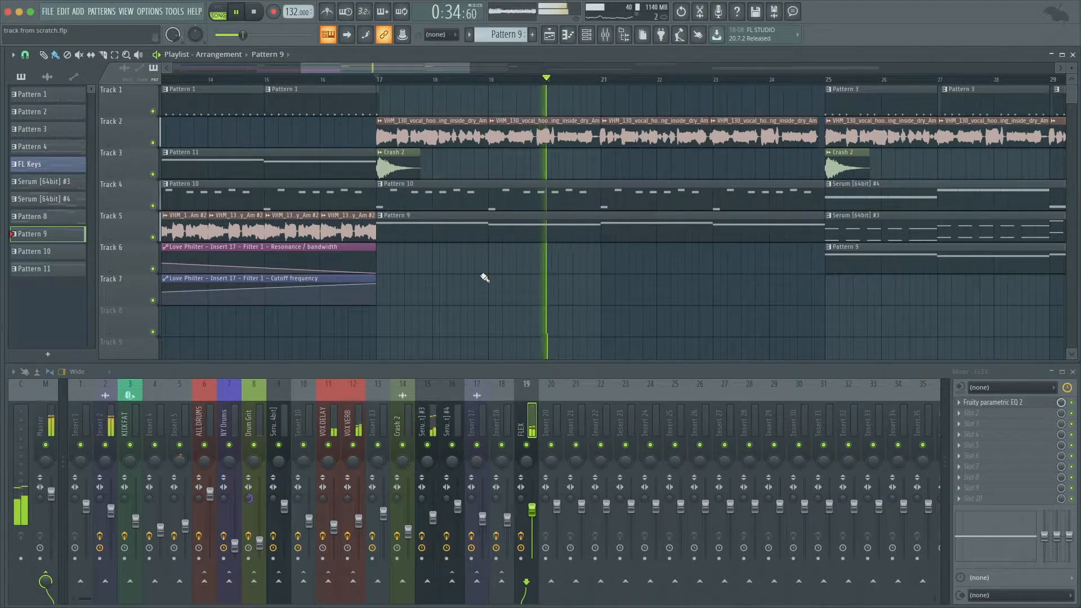
{"action": "scroll", "coordinate": [484, 278], "scroll_direction": "down", "scroll_amount": 4}
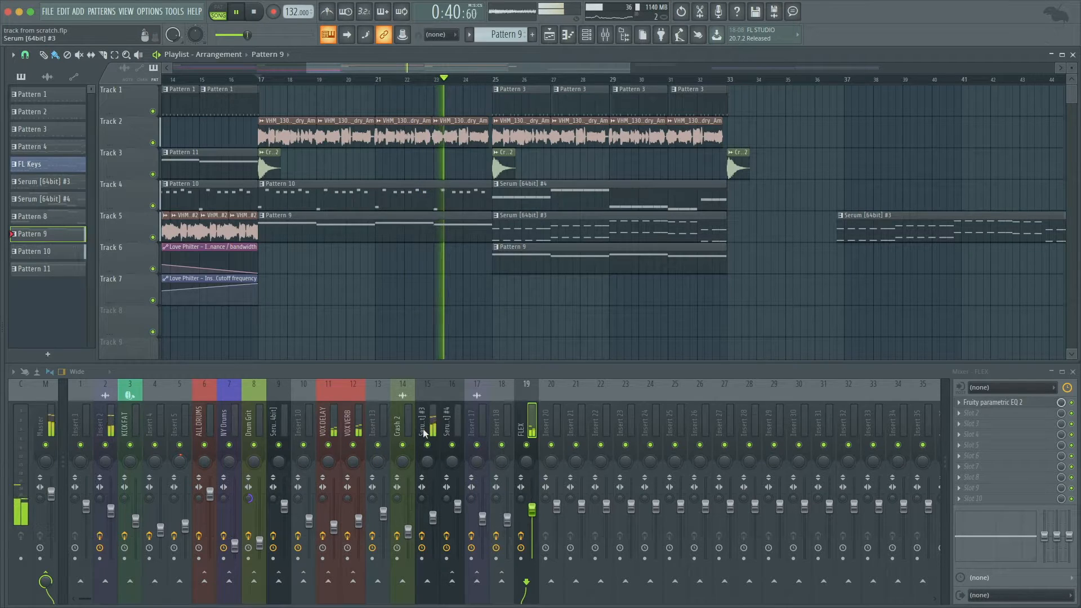
{"action": "left_click", "coordinate": [107, 462]}
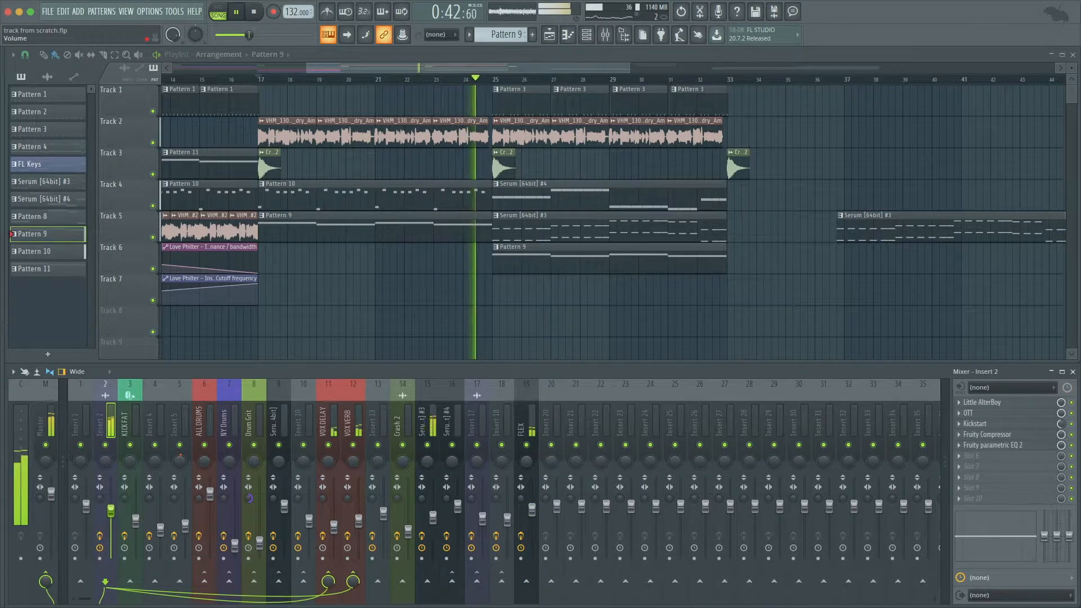
{"action": "scroll", "coordinate": [588, 233], "scroll_direction": "down", "scroll_amount": 4}
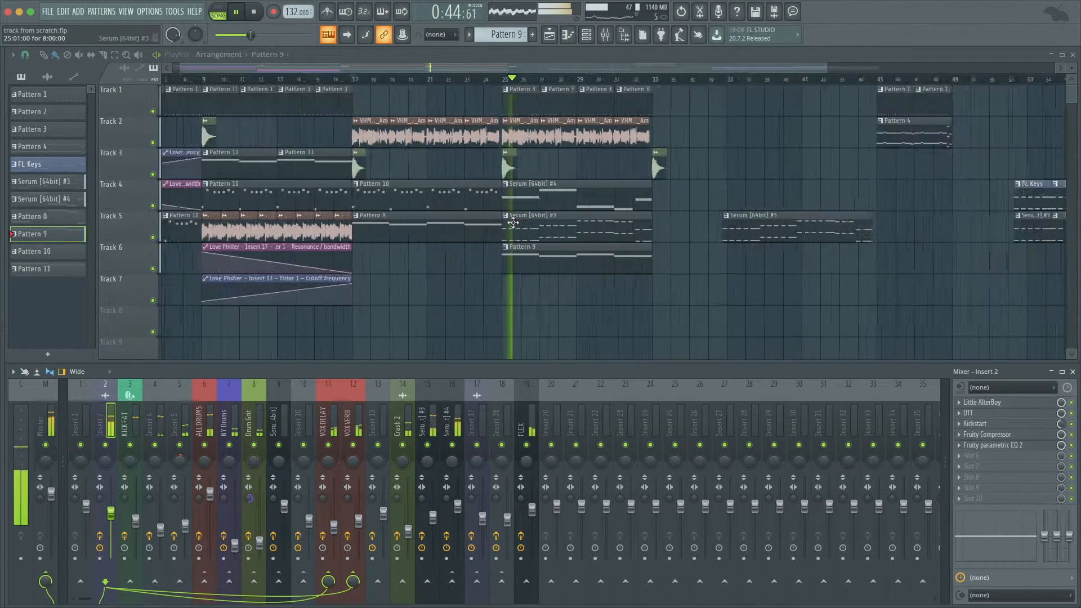
Select the Serum [64bit] #4 and #3 clips at bar 25 and play the arrangement with Track 5 soloed.
{"action": "scroll", "coordinate": [598, 242], "scroll_direction": "up", "scroll_amount": 3}
{"action": "left_click_drag", "start_coordinate": [606, 253], "coordinate": [450, 177]}
{"action": "left_click_drag", "start_coordinate": [521, 205], "coordinate": [563, 233]}
{"action": "key", "text": "space"}
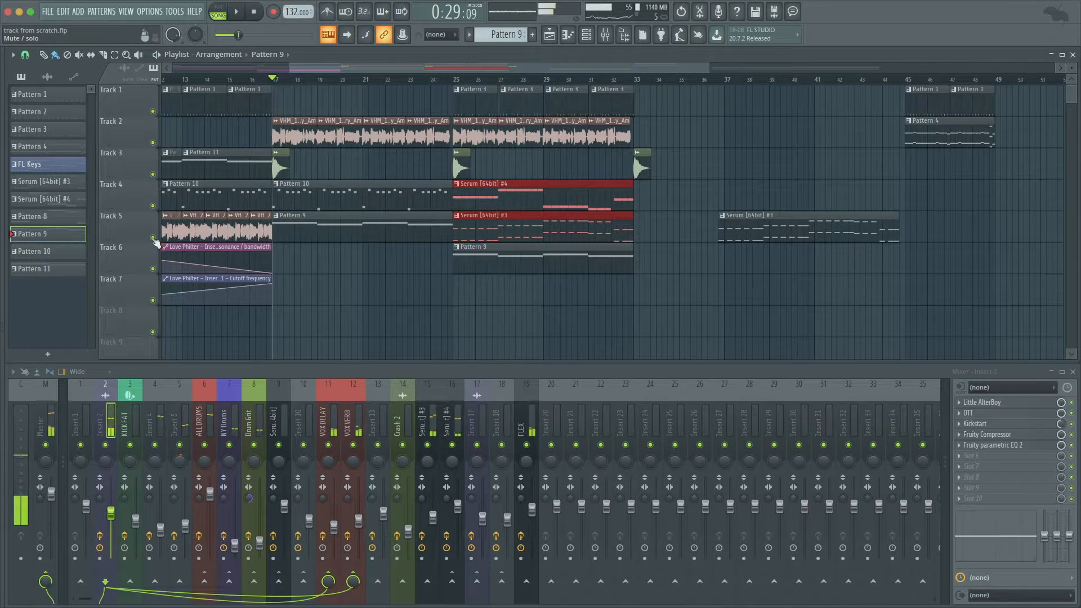
{"action": "right_click", "coordinate": [153, 237]}
{"action": "key", "text": "space"}
Delete the Serum [64bit] #3 clip at bar 25 from Track 5 and unsolo the tracks.
{"action": "right_click", "coordinate": [503, 210]}
{"action": "key", "text": "super+z"}
{"action": "right_click", "coordinate": [503, 213]}
{"action": "right_click", "coordinate": [153, 237]}
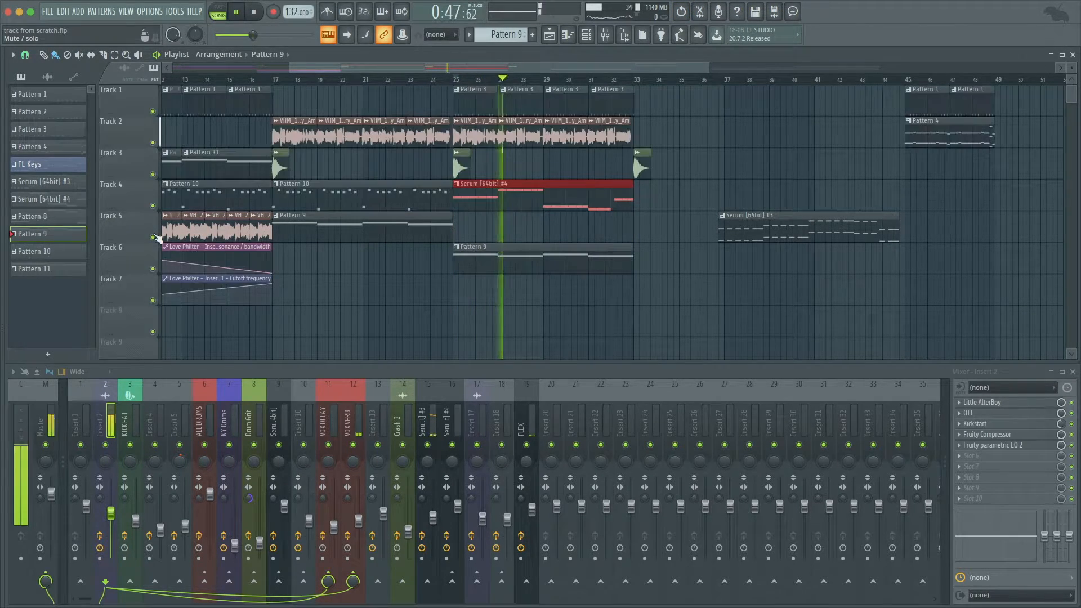
{"action": "key", "text": "space"}
Clear the notes of the Serum [64bit] #4 clip at bar 25, and copy all Serum [64bit] #3 notes from Pattern 10.
{"action": "double_click", "coordinate": [525, 198]}
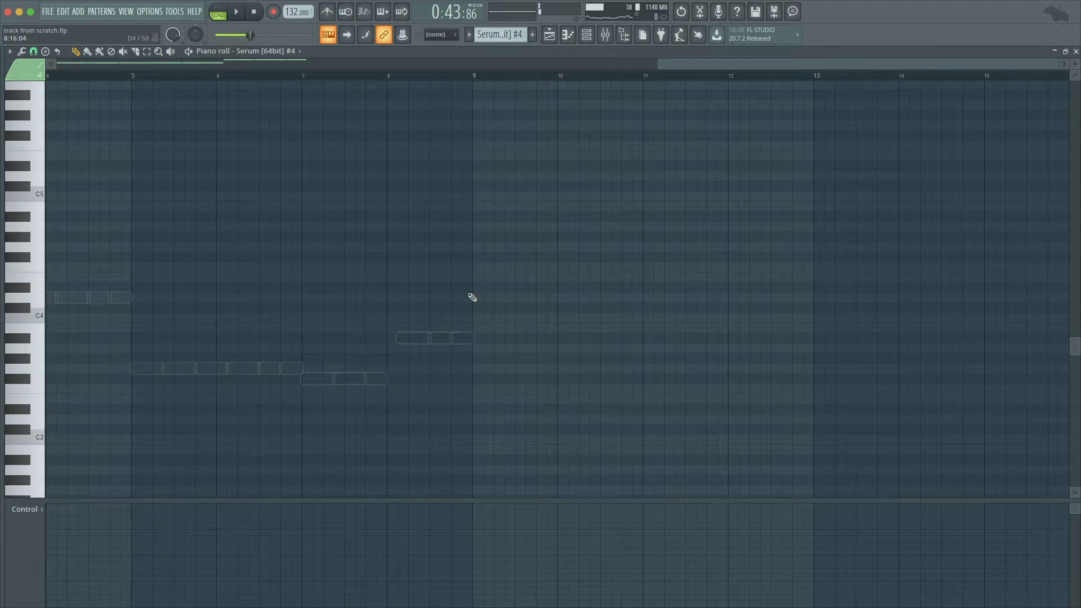
{"action": "key", "text": "Escape"}
{"action": "double_click", "coordinate": [377, 211]}
{"action": "key", "text": "ctrl+a"}
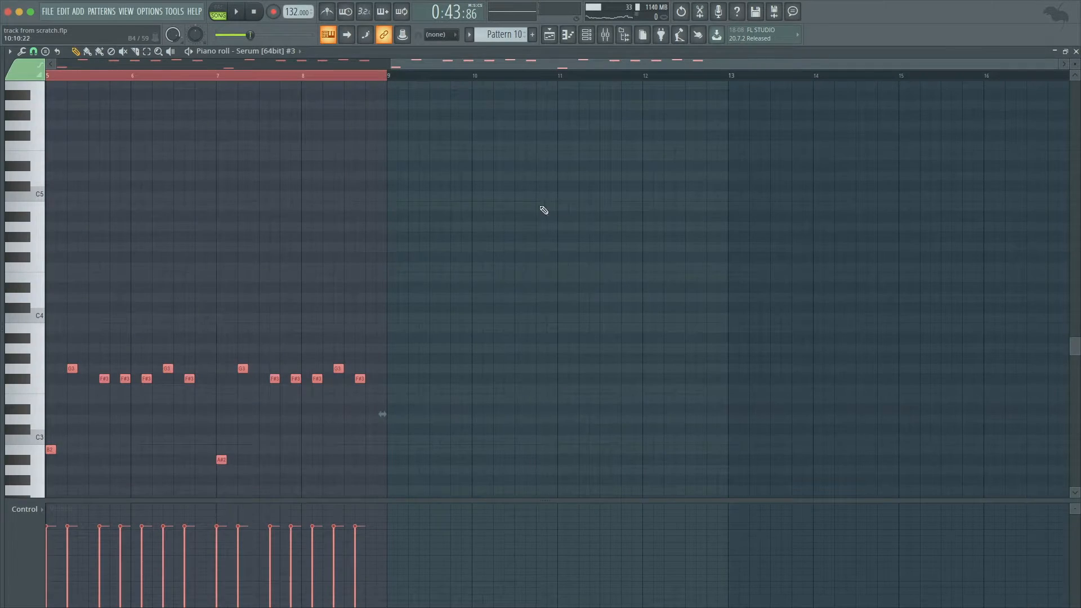
{"action": "key", "text": "Escape"}
Rename the Serum [64bit] #4 channel to "bouncey bass".
{"action": "left_click", "coordinate": [586, 39]}
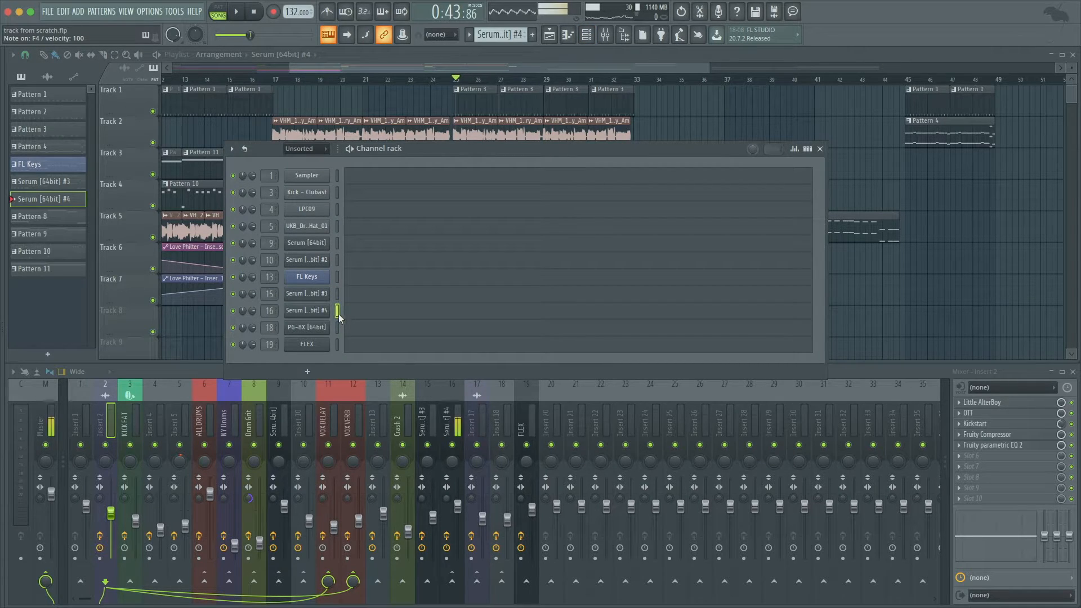
{"action": "key", "text": "F2"}
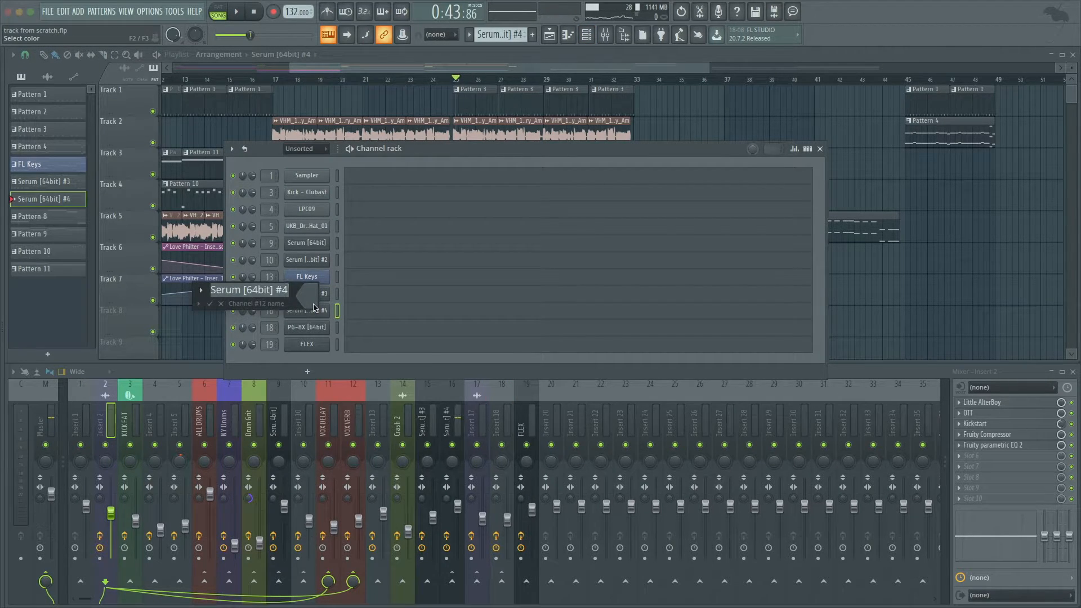
{"action": "type", "text": "bouncey bass"}
{"action": "key", "text": "Return"}
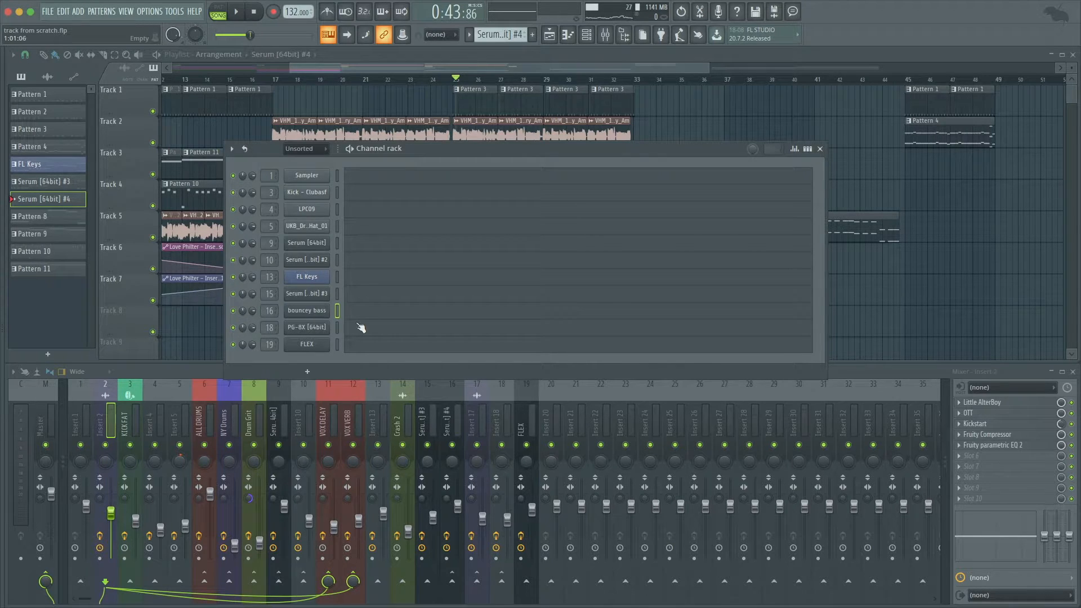
Paste the copied notes as a legato line into the bouncey bass channel and save the project.
{"action": "left_click", "coordinate": [366, 313]}
{"action": "key", "text": "super+v"}
{"action": "key", "text": "super+l"}
{"action": "key", "text": "space"}
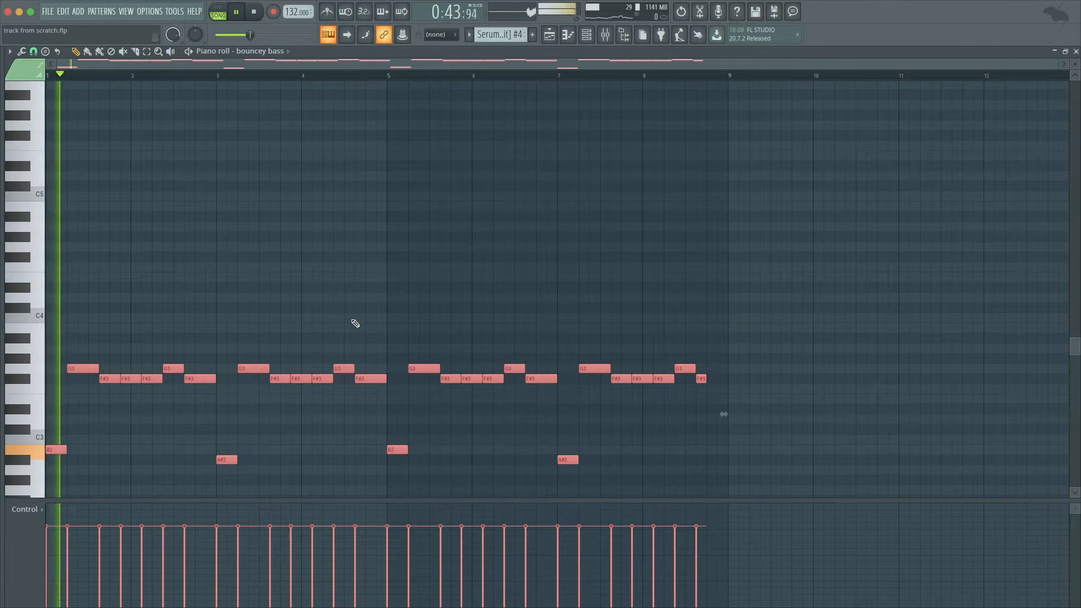
{"action": "key", "text": "super+d"}
{"action": "key", "text": "super+s"}
{"action": "key", "text": "Escape"}
{"action": "key", "text": "Escape"}
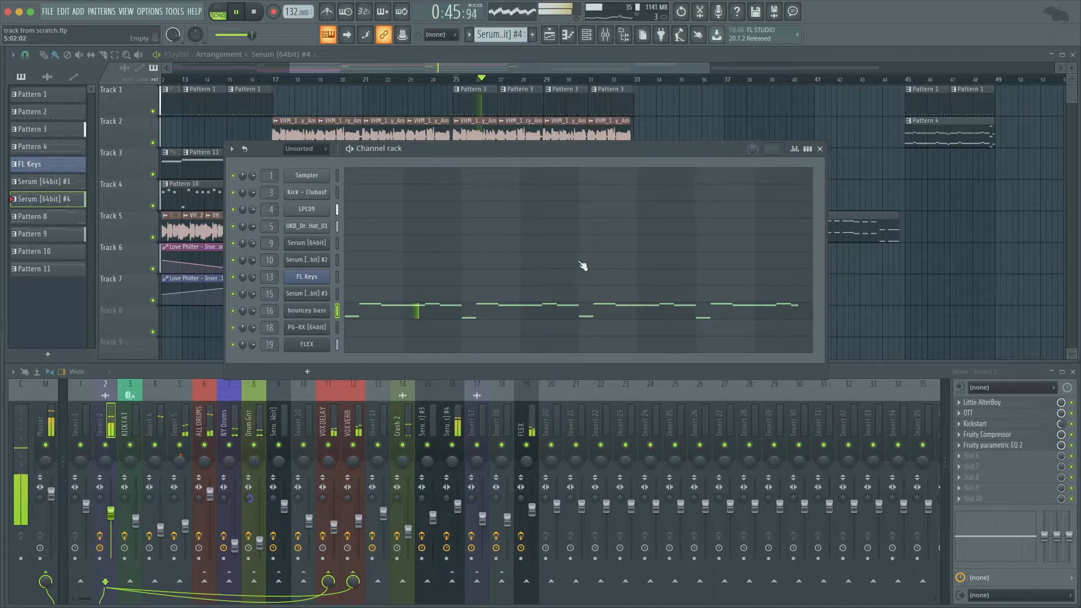
Move the Serum [64bit] #4 clip at bar 25 down to Track 5 and duplicate Pattern 10 to bar 25 on Track 4.
{"action": "left_click_drag", "start_coordinate": [504, 226], "coordinate": [503, 238]}
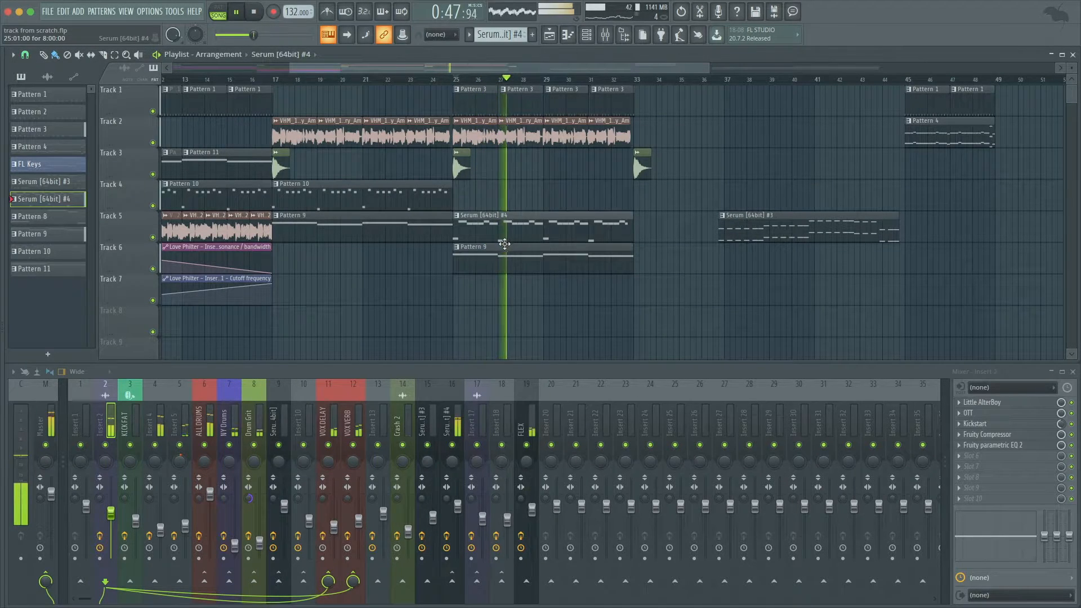
{"action": "left_click_drag", "start_coordinate": [415, 201], "coordinate": [595, 200]}
{"action": "scroll", "coordinate": [541, 249], "scroll_direction": "up", "scroll_amount": 1}
{"action": "scroll", "coordinate": [545, 249], "scroll_direction": "down", "scroll_amount": 2}
{"action": "scroll", "coordinate": [584, 225], "scroll_direction": "up", "scroll_amount": 3}
{"action": "scroll", "coordinate": [583, 225], "scroll_direction": "down", "scroll_amount": 2}
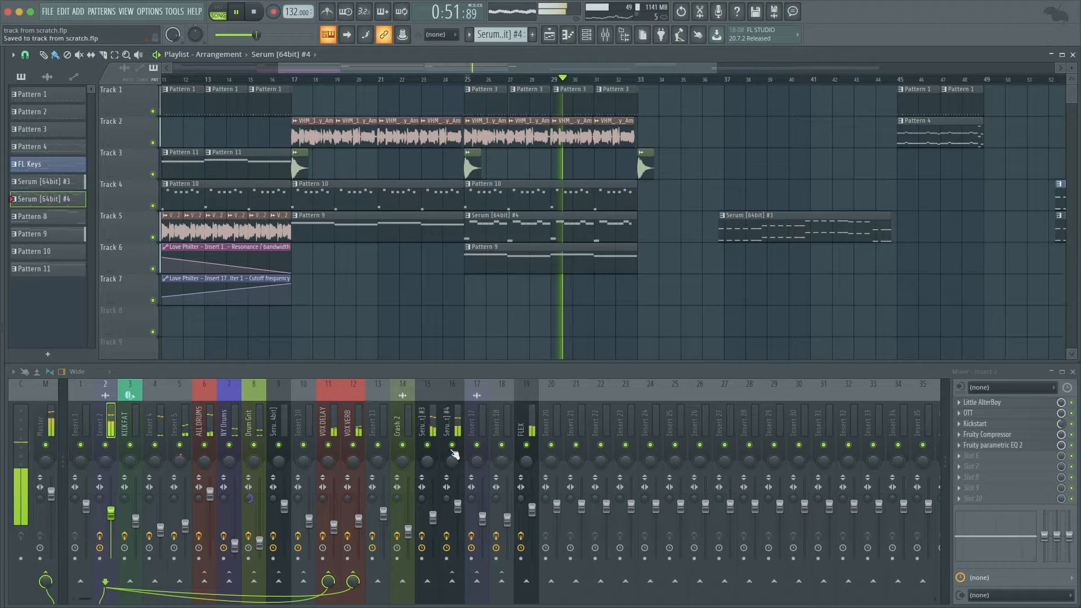
Lower the volume of the Serum [64bit] #4 mixer track during playback.
{"action": "left_click", "coordinate": [454, 474]}
{"action": "left_click_drag", "start_coordinate": [457, 506], "coordinate": [458, 522]}
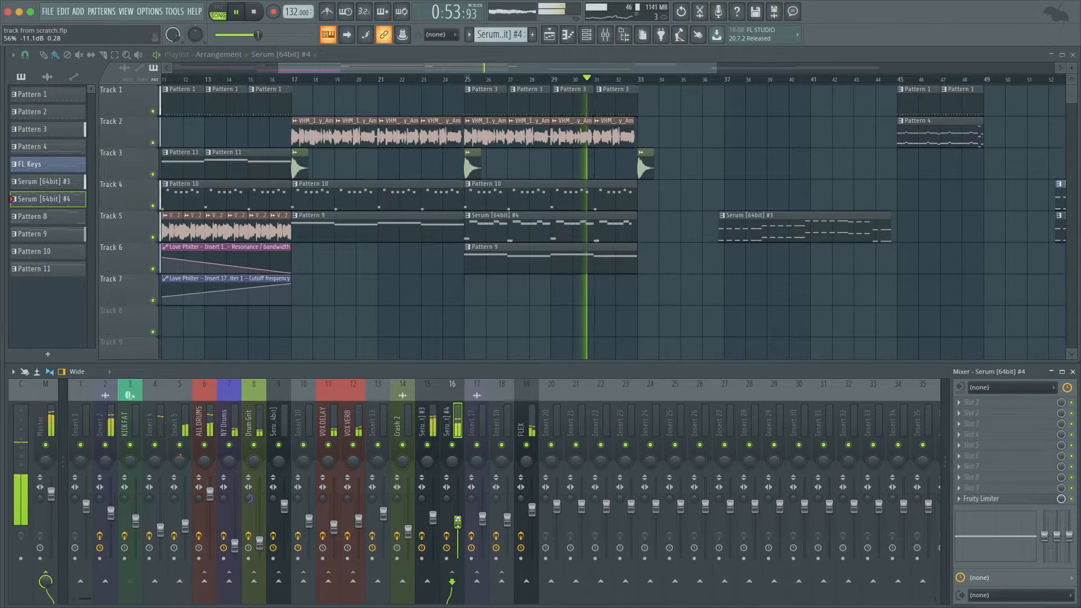
{"action": "scroll", "coordinate": [675, 212], "scroll_direction": "down", "scroll_amount": 2}
{"action": "scroll", "coordinate": [675, 212], "scroll_direction": "up", "scroll_amount": 1}
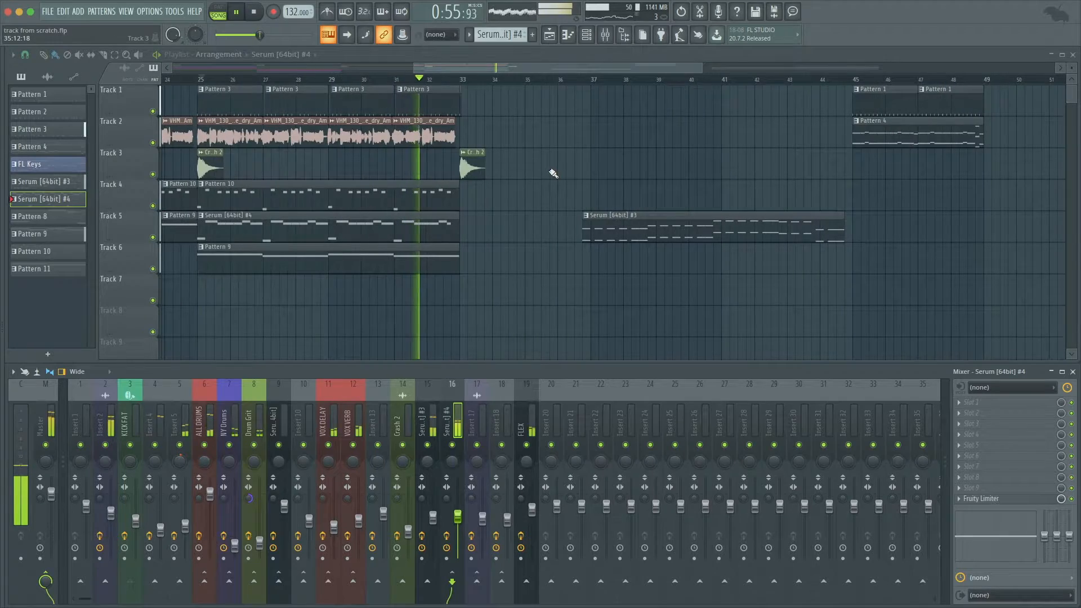
Delete the leftover Serum [64bit] #3, FL Keys and Pattern 8 clips on Tracks 3 to 5 from bar 37 onward.
{"action": "scroll", "coordinate": [552, 172], "scroll_direction": "down", "scroll_amount": 3}
{"action": "scroll", "coordinate": [541, 135], "scroll_direction": "up", "scroll_amount": 3}
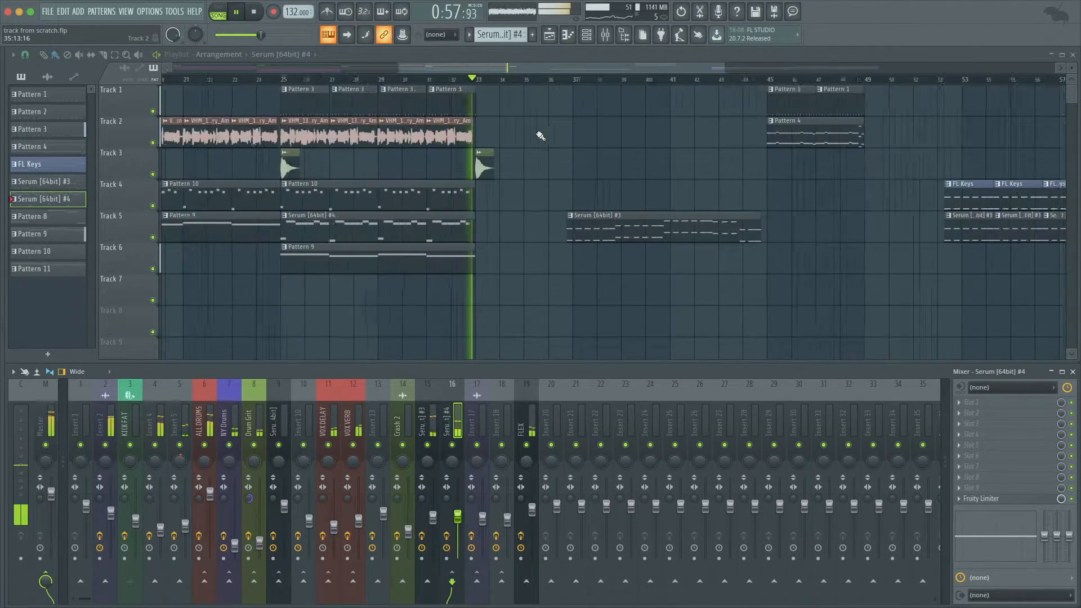
{"action": "scroll", "coordinate": [540, 135], "scroll_direction": "down", "scroll_amount": 3}
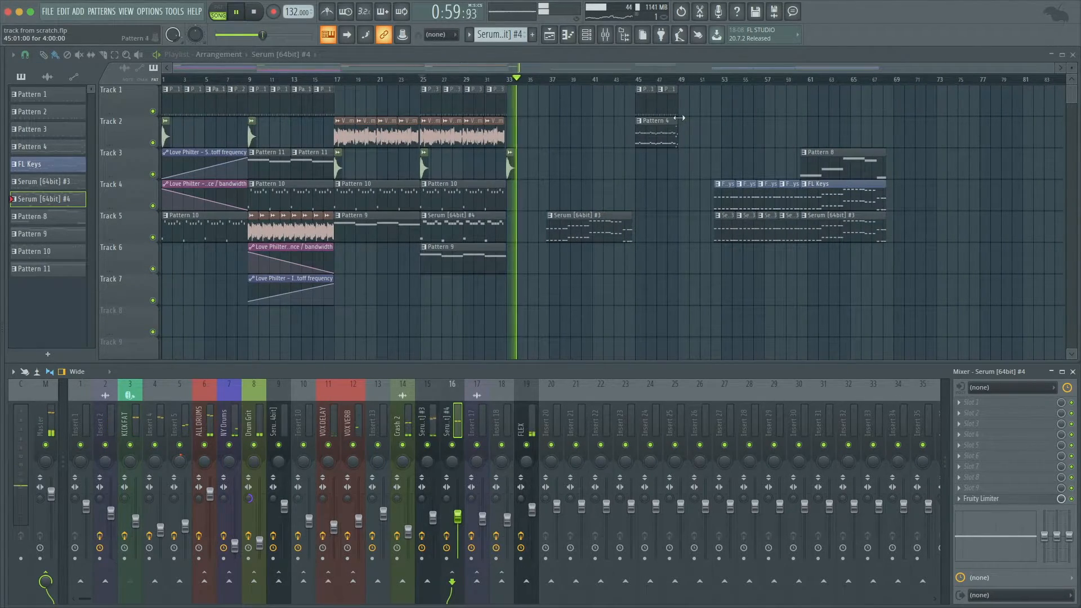
{"action": "left_click_drag", "start_coordinate": [871, 243], "coordinate": [582, 183]}
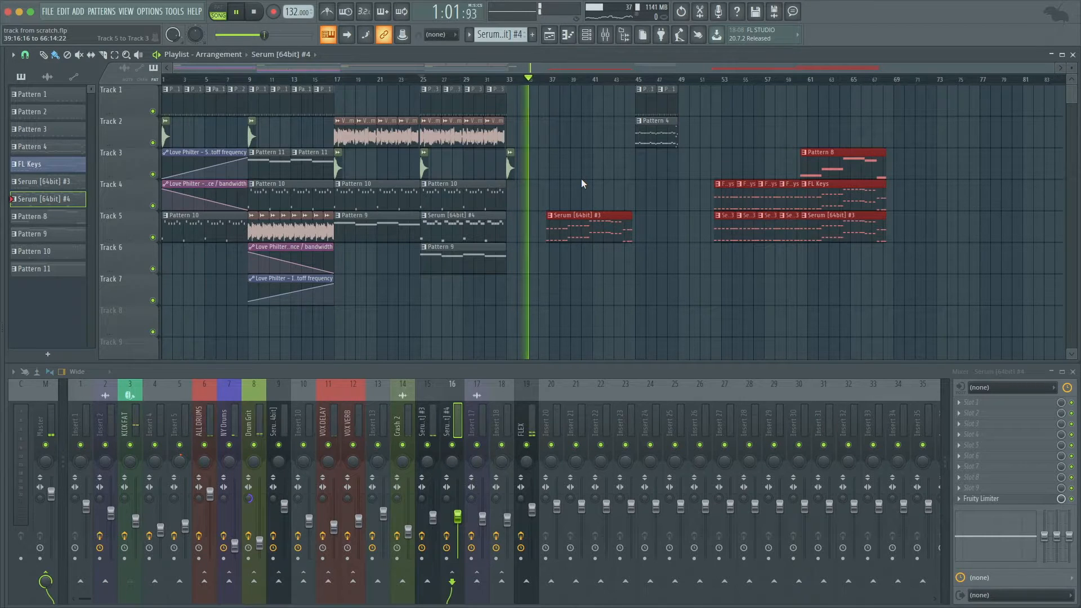
{"action": "key", "text": "Delete"}
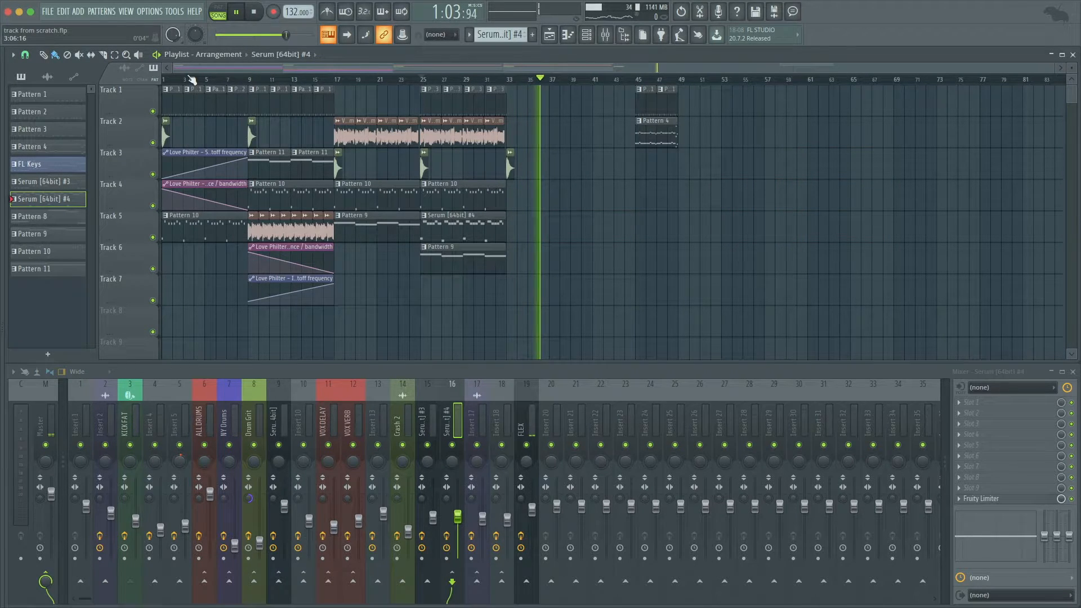
Play the arrangement from bar 1 into the vocal section and save the project.
{"action": "left_click", "coordinate": [469, 34]}
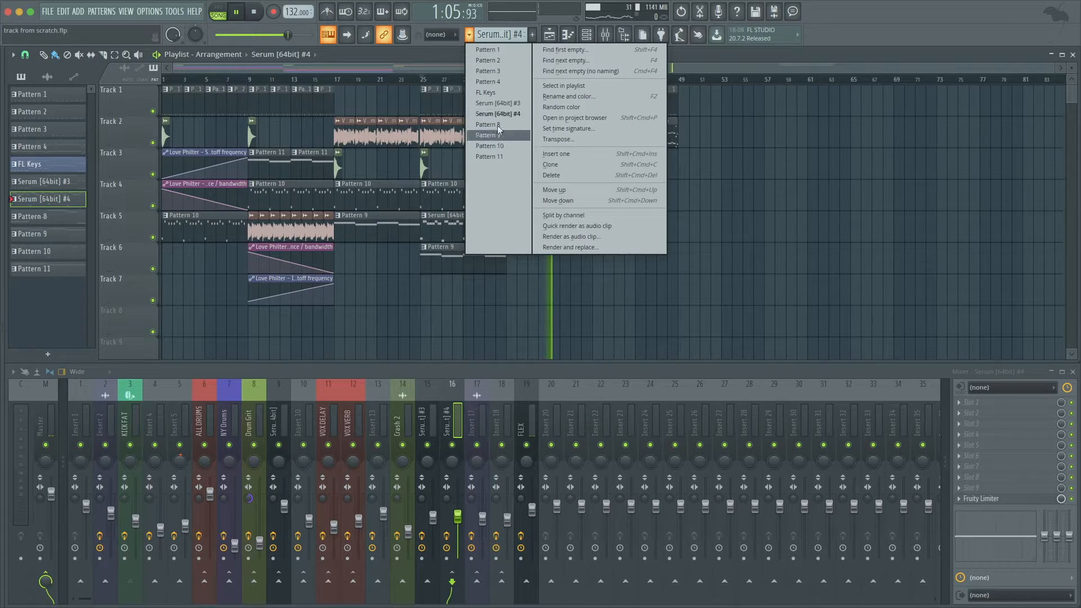
{"action": "left_click", "coordinate": [454, 195]}
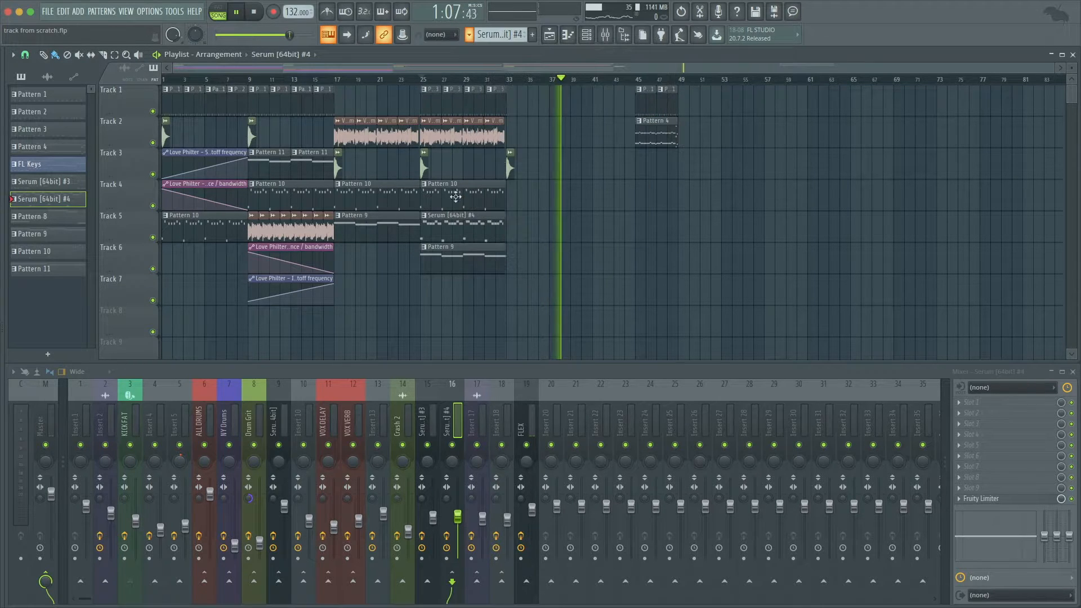
{"action": "left_click", "coordinate": [171, 80]}
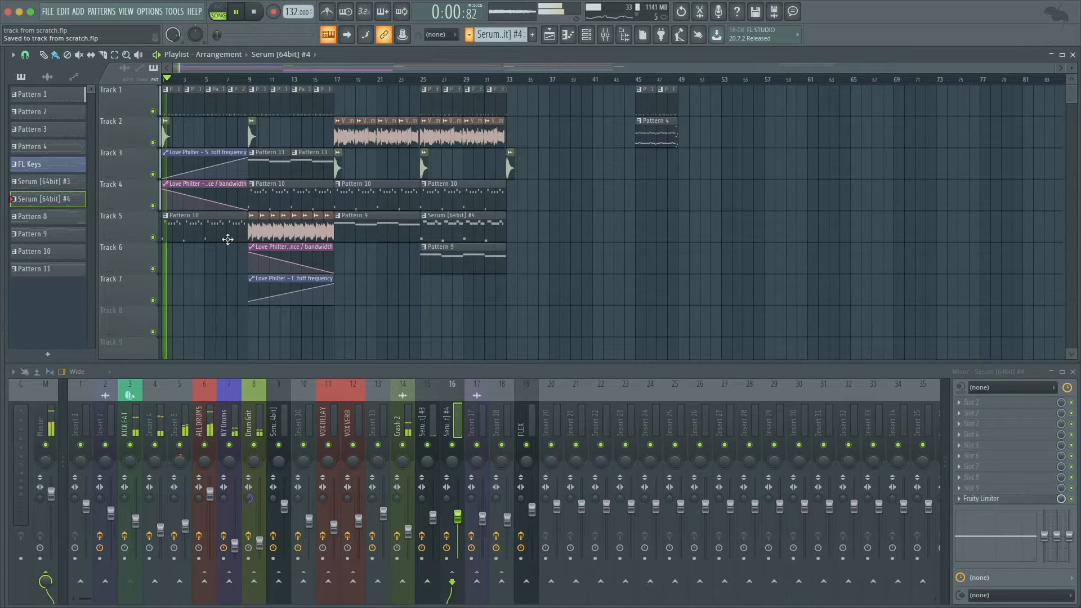
{"action": "scroll", "coordinate": [227, 239], "scroll_direction": "up", "scroll_amount": 5}
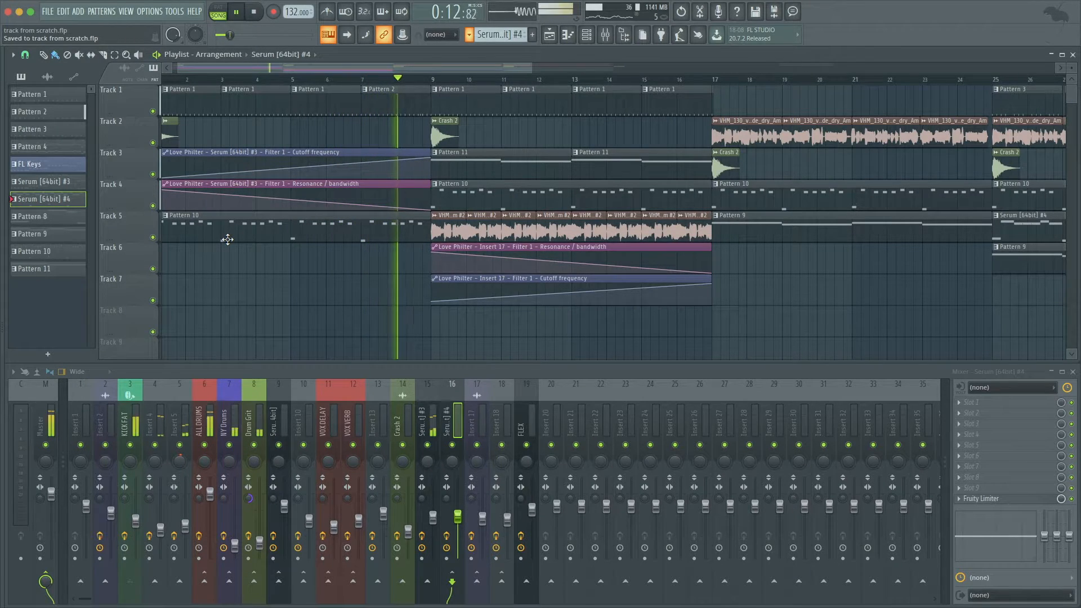
{"action": "scroll", "coordinate": [371, 180], "scroll_direction": "down", "scroll_amount": 3}
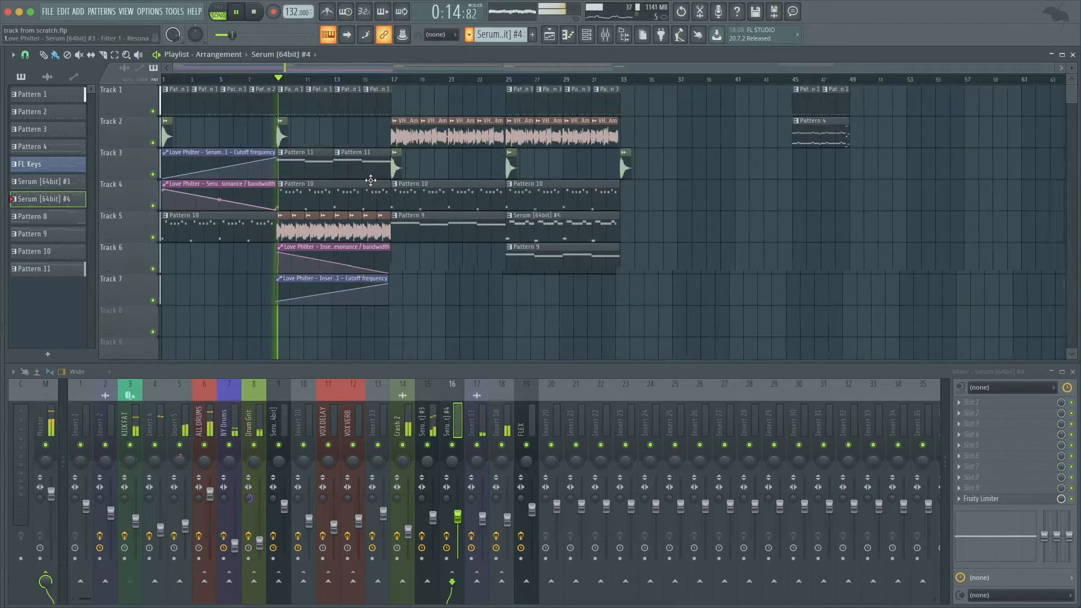
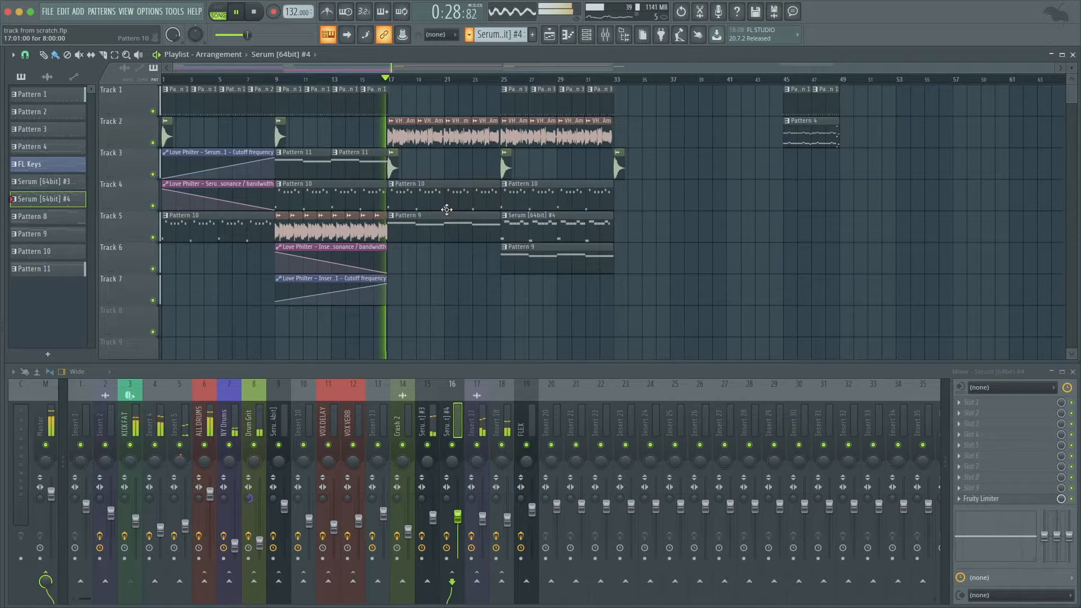
{"action": "scroll", "coordinate": [446, 210], "scroll_direction": "up", "scroll_amount": 6}
{"action": "scroll", "coordinate": [446, 209], "scroll_direction": "down", "scroll_amount": 5}
{"action": "key", "text": "ctrl+s"}
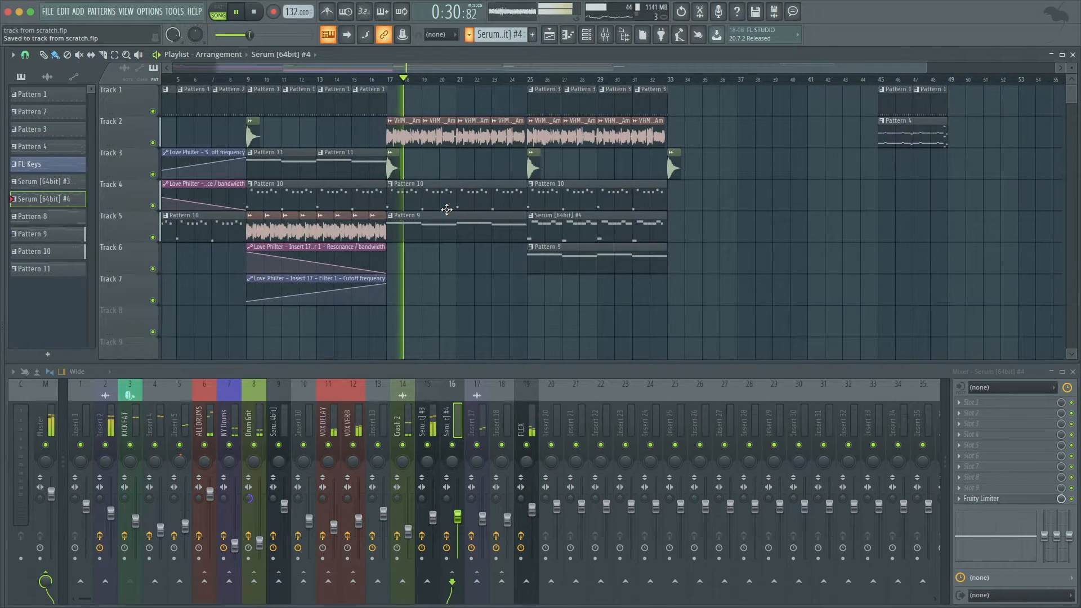
Replace the Pattern 1 clip at bar 15 on Track 1 with Pattern 2, save, and play the transition from bar 15.
{"action": "scroll", "coordinate": [447, 210], "scroll_direction": "down", "scroll_amount": 2}
{"action": "scroll", "coordinate": [446, 209], "scroll_direction": "up", "scroll_amount": 5}
{"action": "scroll", "coordinate": [314, 143], "scroll_direction": "left", "scroll_amount": 1}
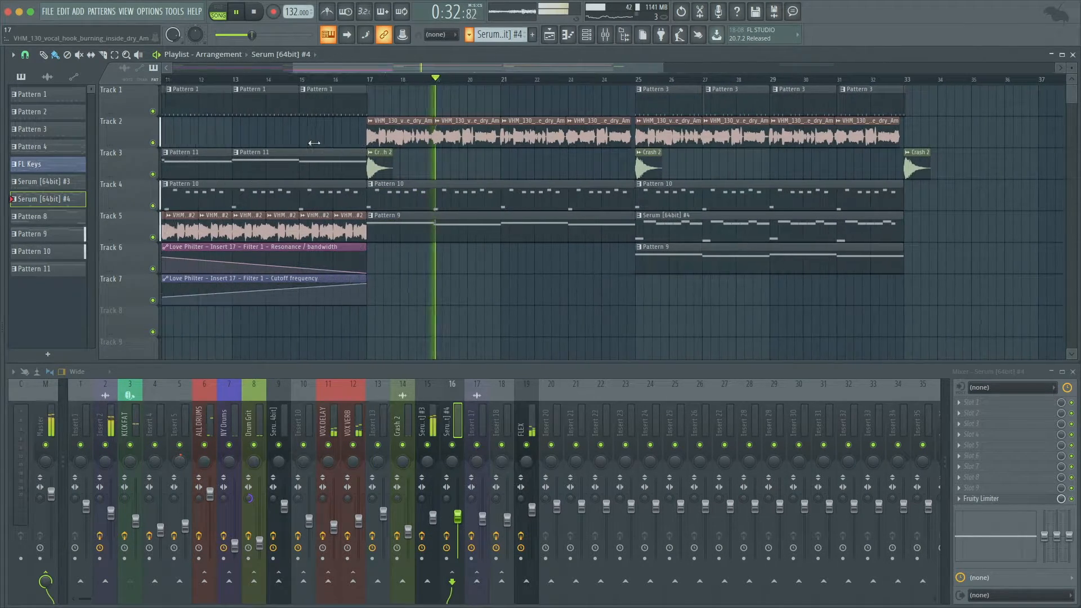
{"action": "scroll", "coordinate": [314, 142], "scroll_direction": "left", "scroll_amount": 5}
{"action": "key", "text": "space"}
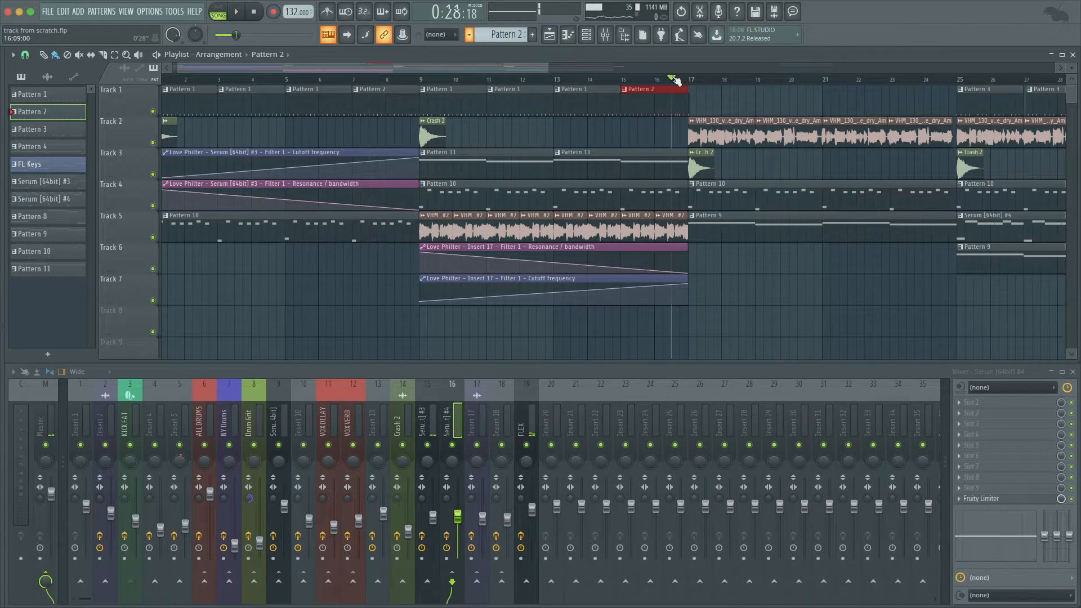
{"action": "key", "text": "super+d"}
{"action": "key", "text": "super+s"}
{"action": "left_click", "coordinate": [625, 80]}
{"action": "key", "text": "space"}
{"action": "scroll", "coordinate": [411, 164], "scroll_direction": "down", "scroll_amount": 3, "text": "ctrl"}
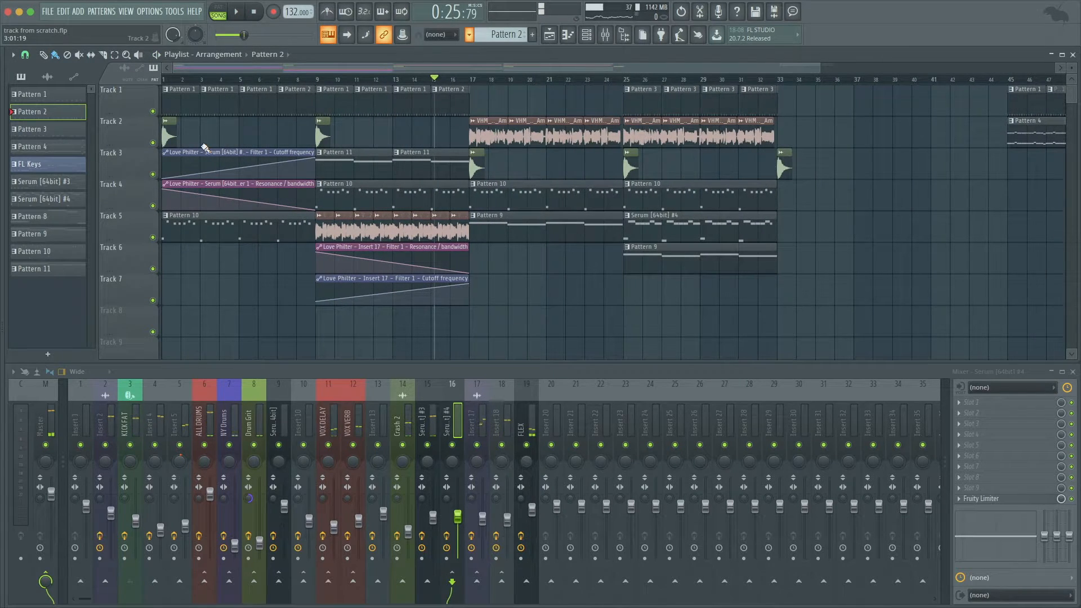
Show the sample browser and open the Risers&SweepsUp folder under SAMPLES > FX.
{"action": "key", "text": "alt+F8"}
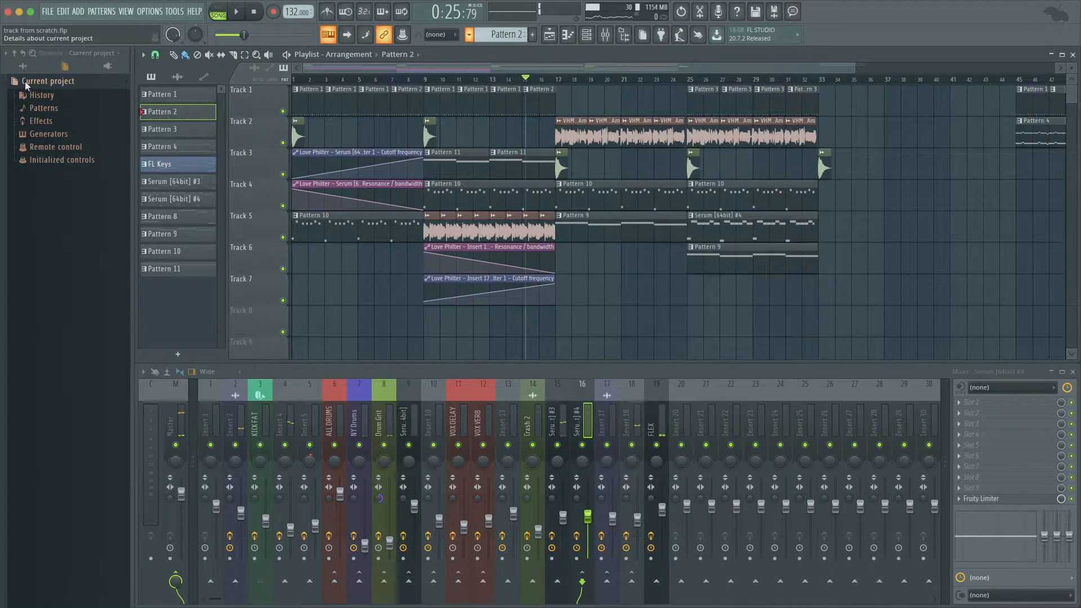
{"action": "left_click", "coordinate": [23, 67]}
{"action": "left_click", "coordinate": [66, 262]}
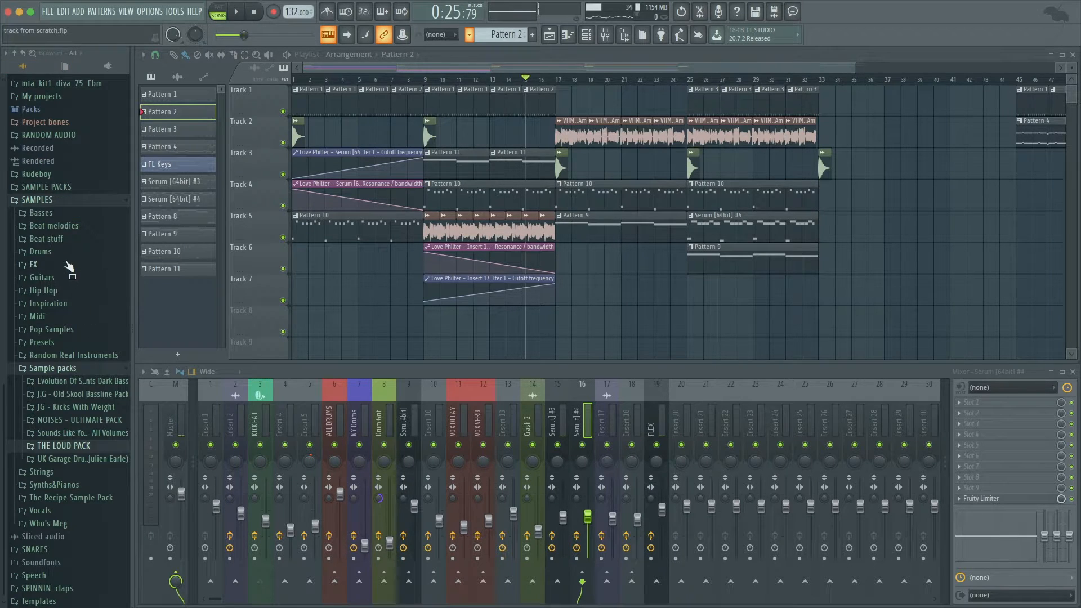
{"action": "left_click", "coordinate": [68, 265]}
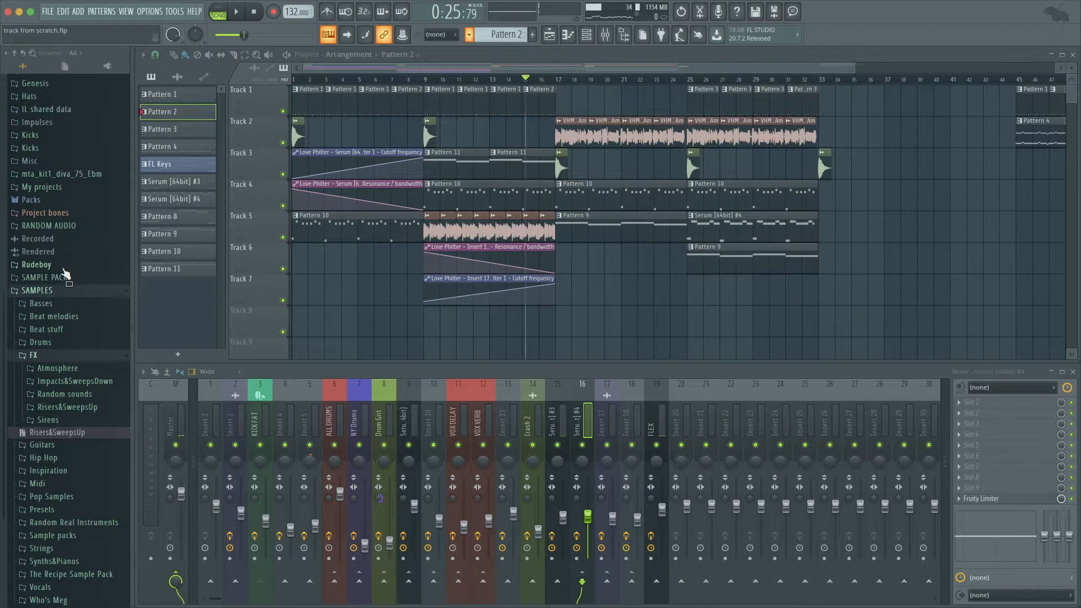
{"action": "left_click", "coordinate": [87, 407]}
{"action": "scroll", "coordinate": [54, 341], "scroll_direction": "down", "scroll_amount": 5}
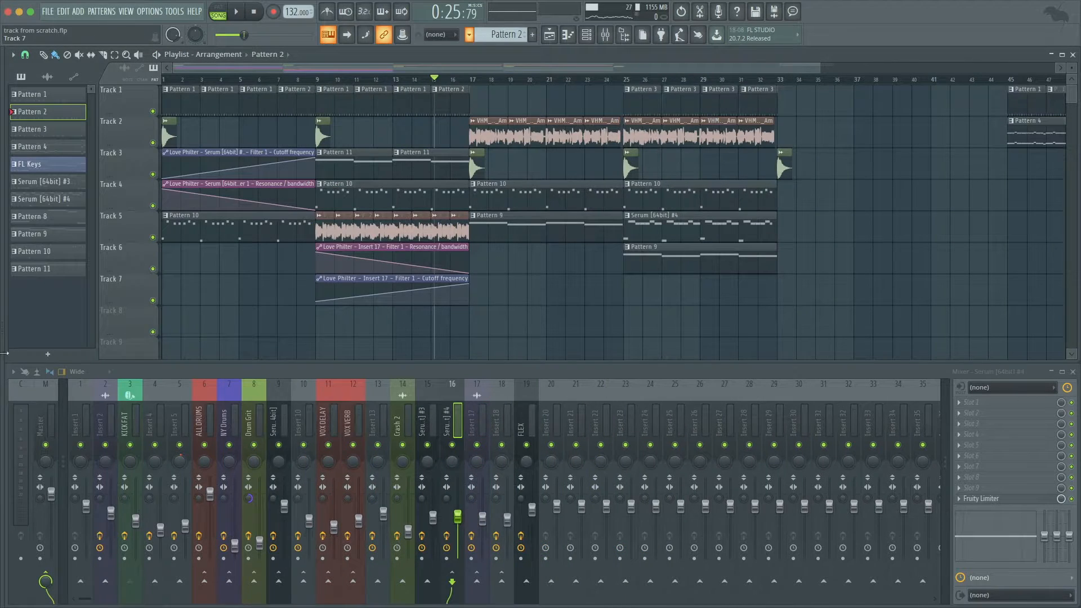
Browse the Risers&SweepsUp samples and audition candidates such as KSHMR Short Sweep 10, KSHMR_Long_Sweep_Up_02, KSHMR Reverse Vocal 12 and a KSHMR Medium Sweep.
{"action": "mouse_move", "coordinate": [4, 353]}
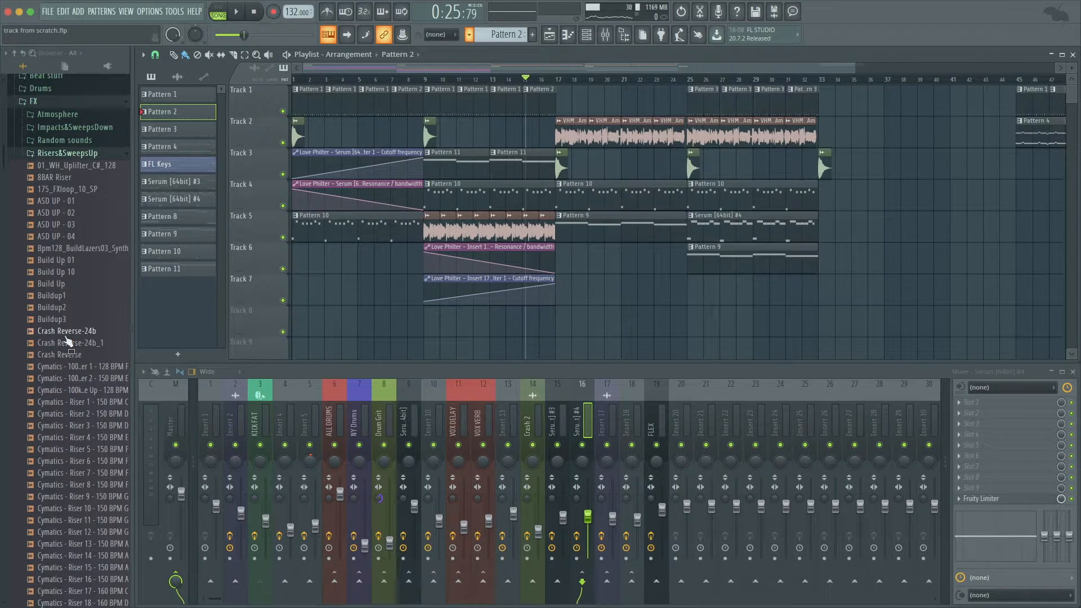
{"action": "scroll", "coordinate": [79, 340], "scroll_direction": "down", "scroll_amount": 3}
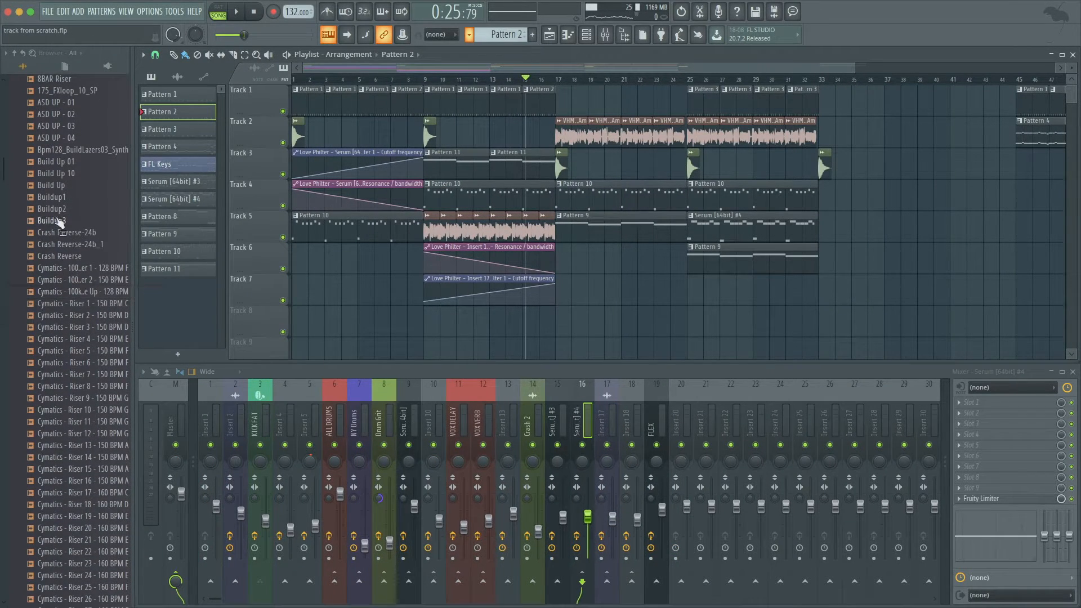
{"action": "scroll", "coordinate": [87, 302], "scroll_direction": "down", "scroll_amount": 20}
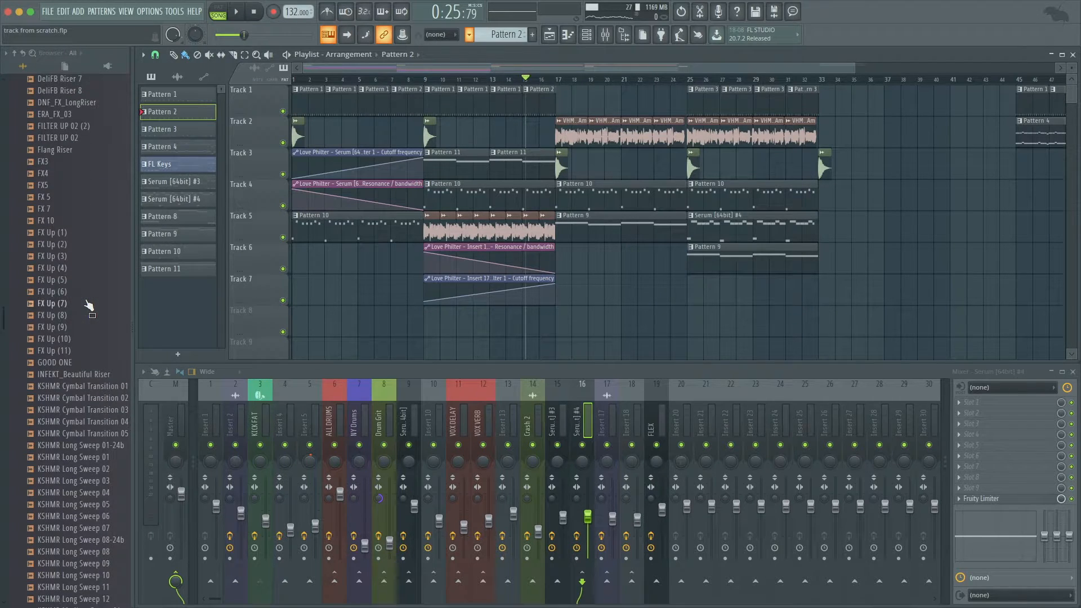
{"action": "scroll", "coordinate": [89, 304], "scroll_direction": "down", "scroll_amount": 3}
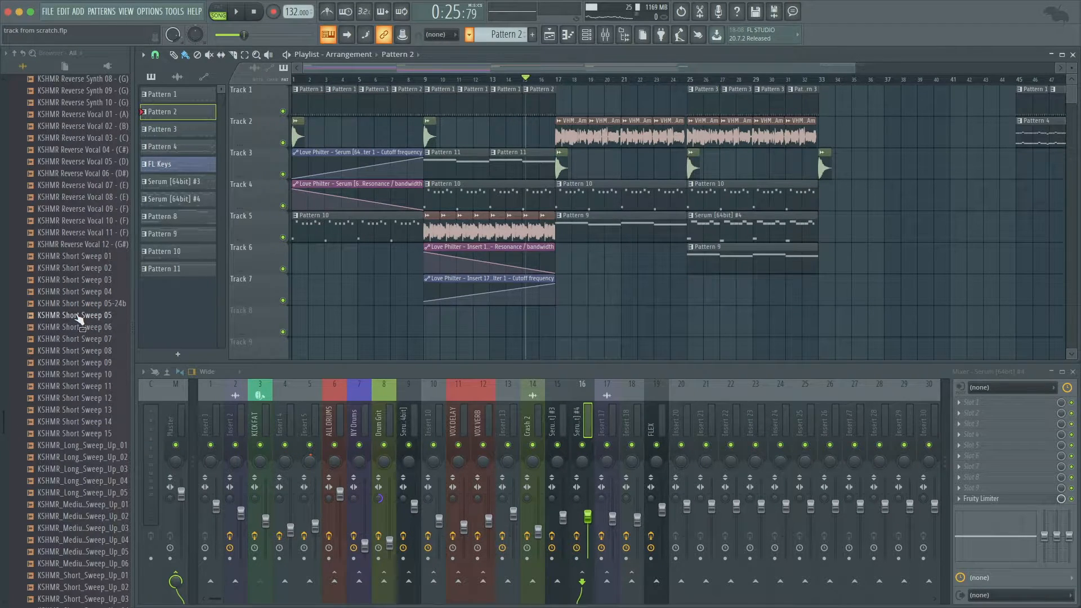
{"action": "scroll", "coordinate": [80, 338], "scroll_direction": "down", "scroll_amount": 8}
{"action": "left_click", "coordinate": [96, 274]}
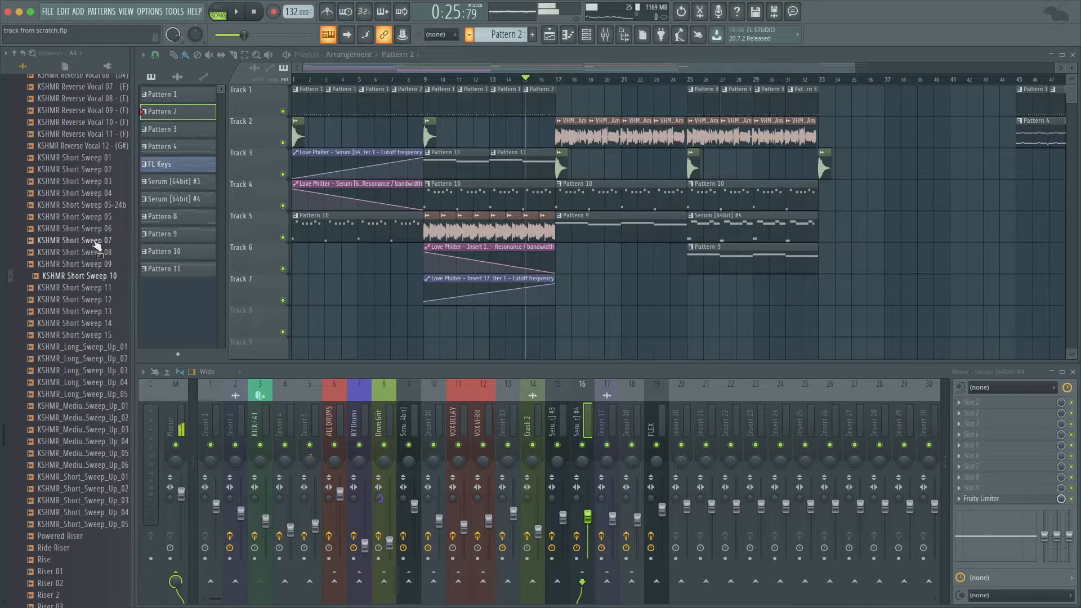
{"action": "left_click", "coordinate": [92, 359]}
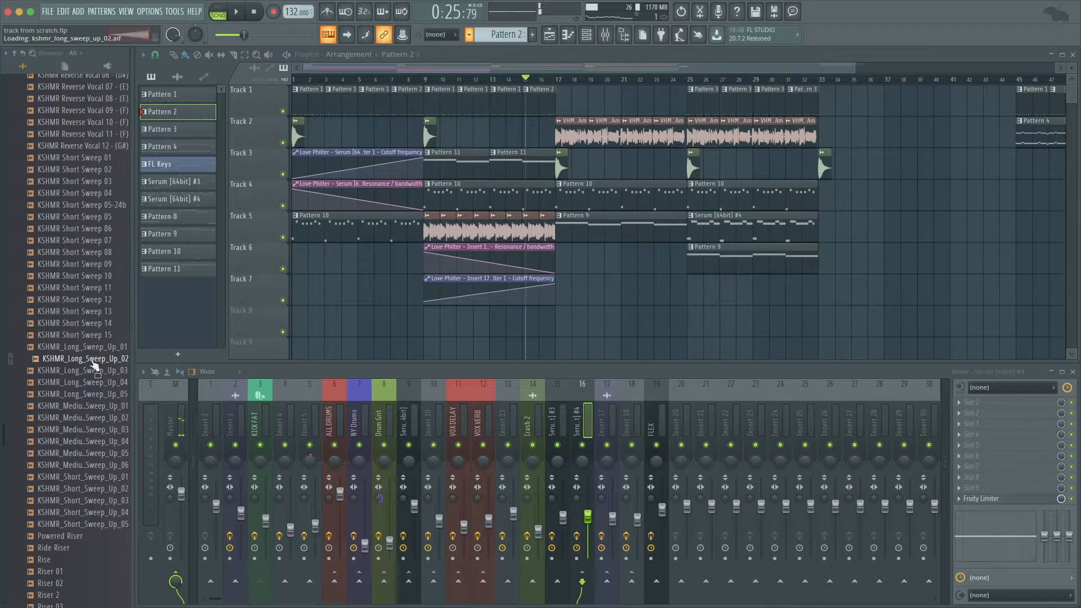
{"action": "scroll", "coordinate": [74, 265], "scroll_direction": "up", "scroll_amount": 3}
{"action": "left_click", "coordinate": [71, 185]}
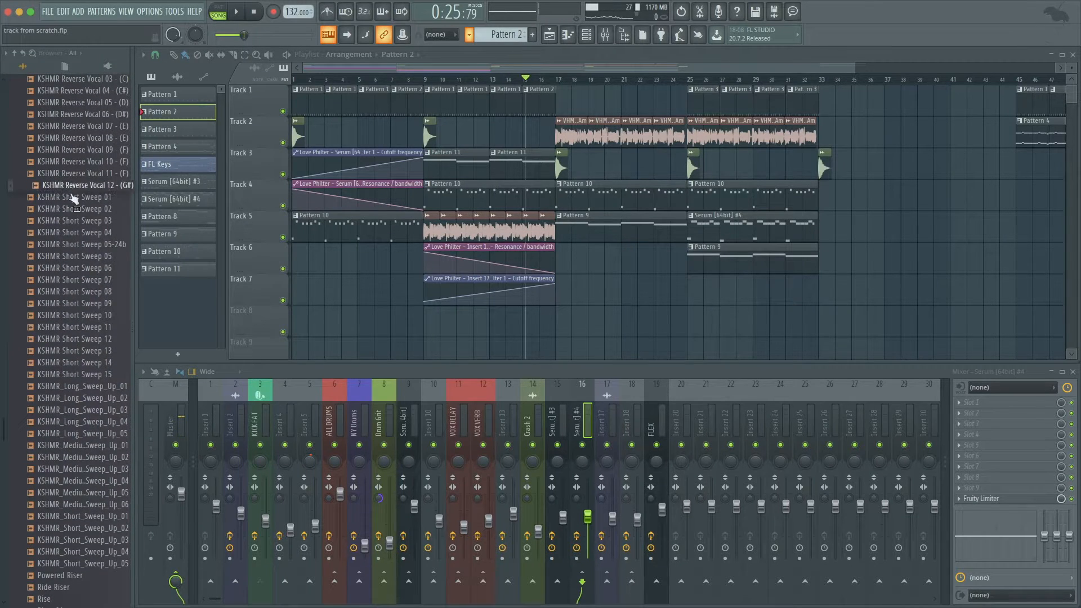
{"action": "scroll", "coordinate": [82, 303], "scroll_direction": "up", "scroll_amount": 15}
{"action": "left_click", "coordinate": [81, 304]}
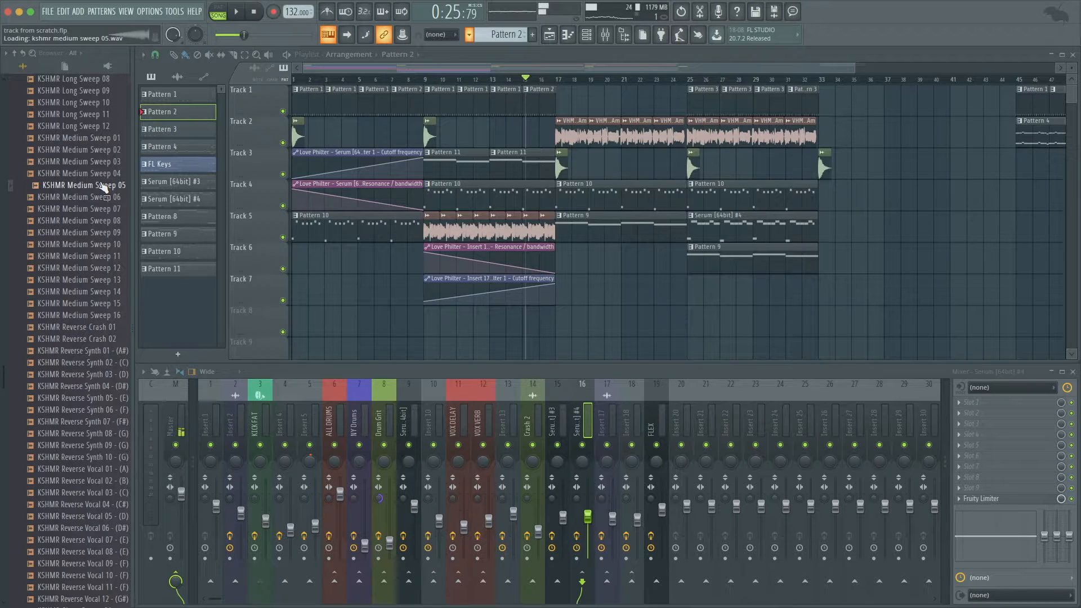
Place KSHMR Medium Sweep 01 on Track 8 so that it ends at bar 17, and play the transition.
{"action": "left_click_drag", "start_coordinate": [103, 145], "coordinate": [444, 268]}
{"action": "scroll", "coordinate": [444, 332], "scroll_direction": "up", "scroll_amount": 3}
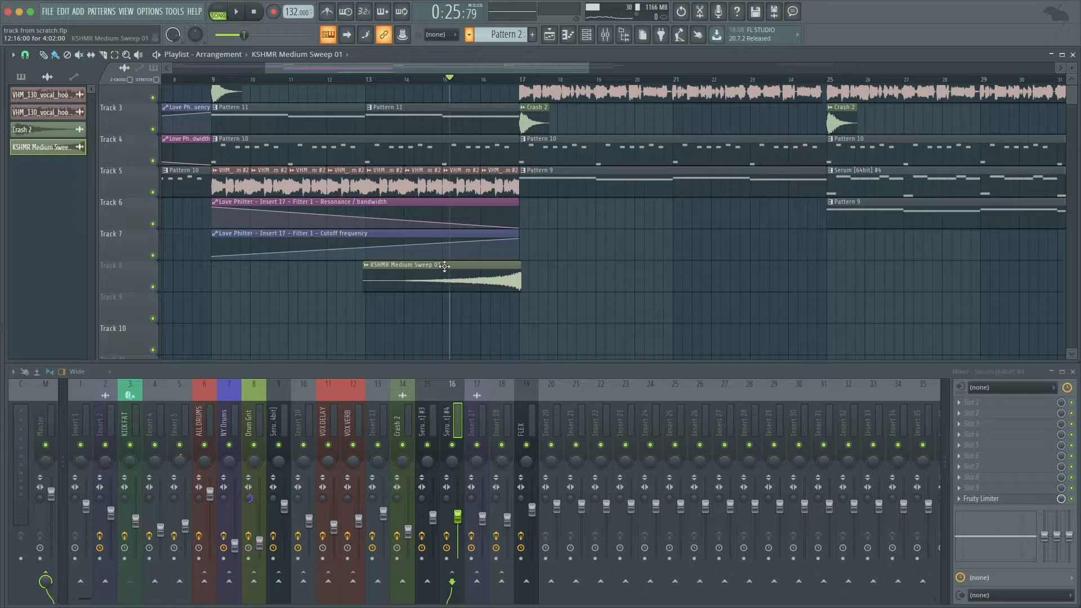
{"action": "scroll", "coordinate": [515, 282], "scroll_direction": "up", "scroll_amount": 4}
{"action": "key", "text": "space"}
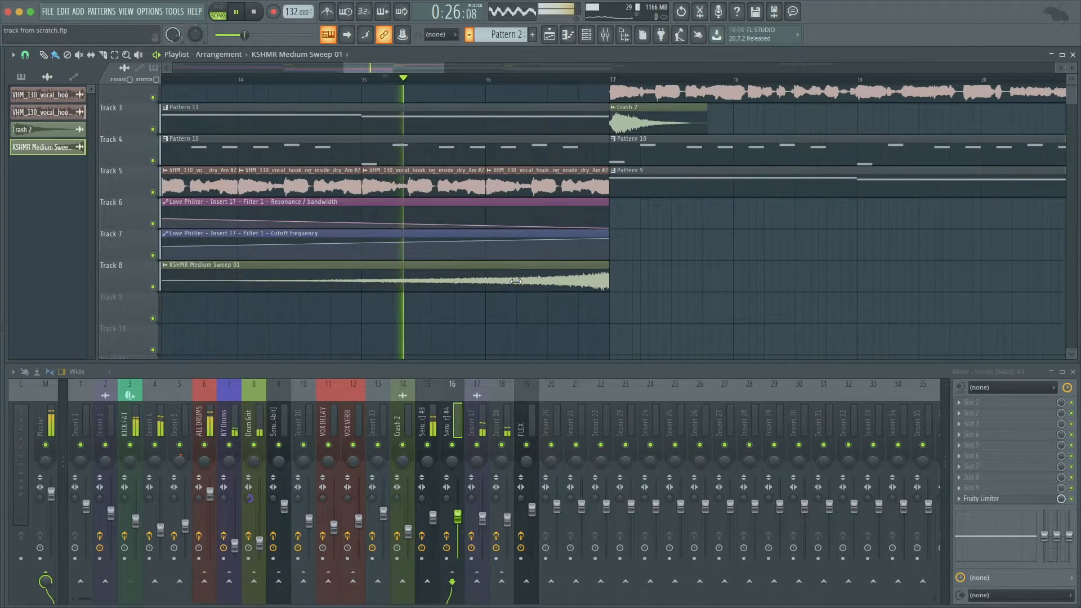
{"action": "scroll", "coordinate": [498, 276], "scroll_direction": "down", "scroll_amount": 4}
Route the KSHMR Medium Sweep 01 channel to mixer track 20 and lower that track's fader.
{"action": "double_click", "coordinate": [484, 273]}
{"action": "key", "text": "space"}
{"action": "key", "text": "super+l"}
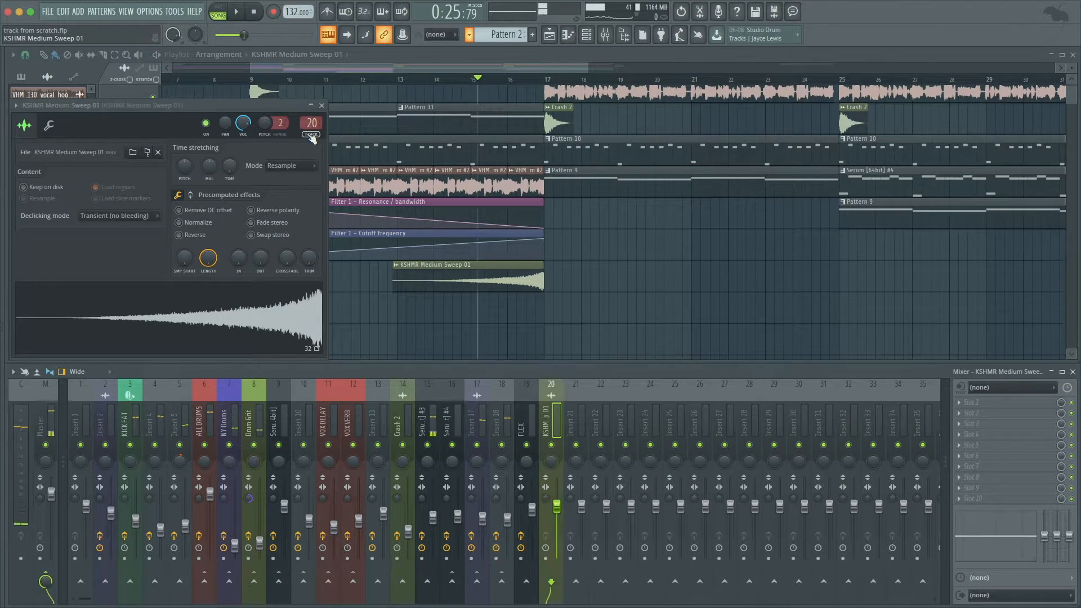
{"action": "left_click", "coordinate": [323, 107]}
{"action": "left_click_drag", "start_coordinate": [557, 507], "coordinate": [557, 523]}
Play the transition into bar 17 with the quieter sweep and save the project.
{"action": "key", "text": "space"}
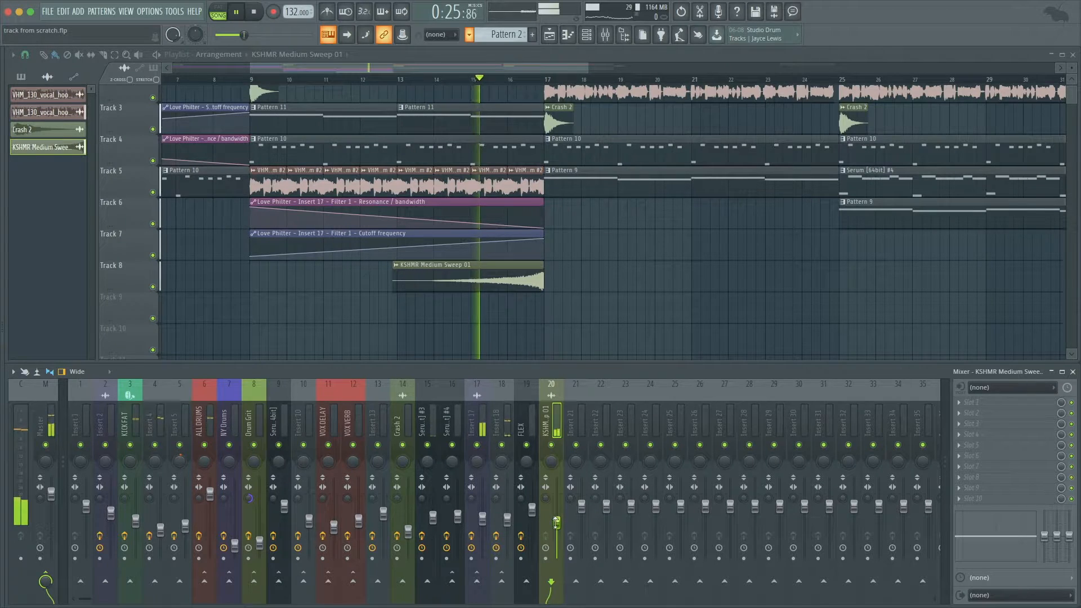
{"action": "scroll", "coordinate": [514, 302], "scroll_direction": "up", "scroll_amount": 3}
{"action": "scroll", "coordinate": [517, 303], "scroll_direction": "down", "scroll_amount": 3}
{"action": "key", "text": "super+s"}
{"action": "scroll", "coordinate": [516, 302], "scroll_direction": "down", "scroll_amount": 2}
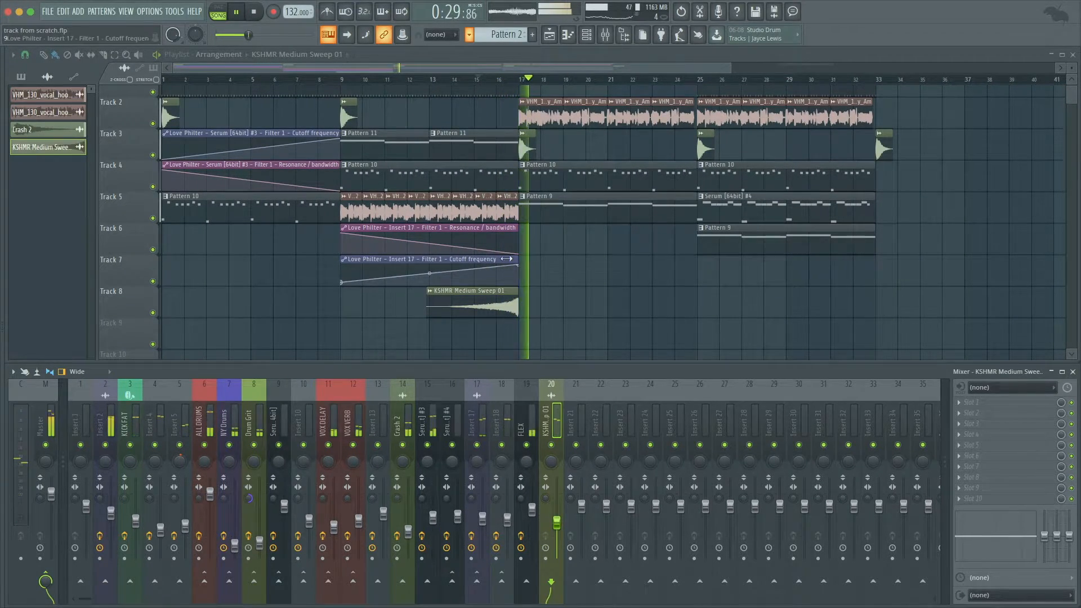
Copy the KSHMR Medium Sweep 01 clip on Track 8 so that it ends at bar 9, play that transition and save.
{"action": "scroll", "coordinate": [520, 269], "scroll_direction": "up", "scroll_amount": 2}
{"action": "key", "text": "space"}
{"action": "left_click", "coordinate": [486, 84]}
{"action": "scroll", "coordinate": [490, 142], "scroll_direction": "up", "scroll_amount": 1}
{"action": "scroll", "coordinate": [243, 311], "scroll_direction": "up", "scroll_amount": 4}
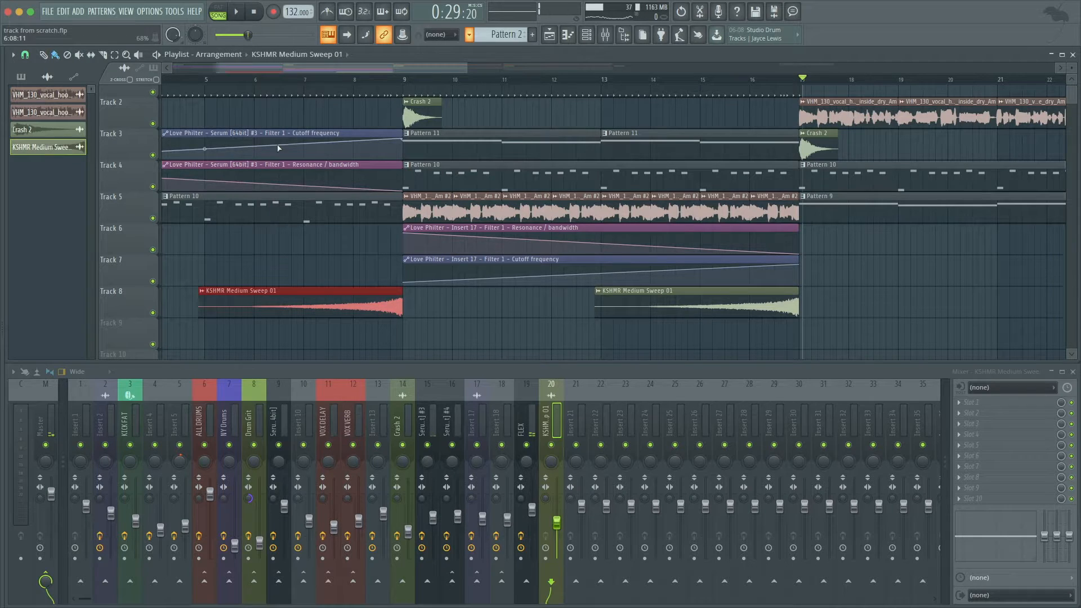
{"action": "key", "text": "space"}
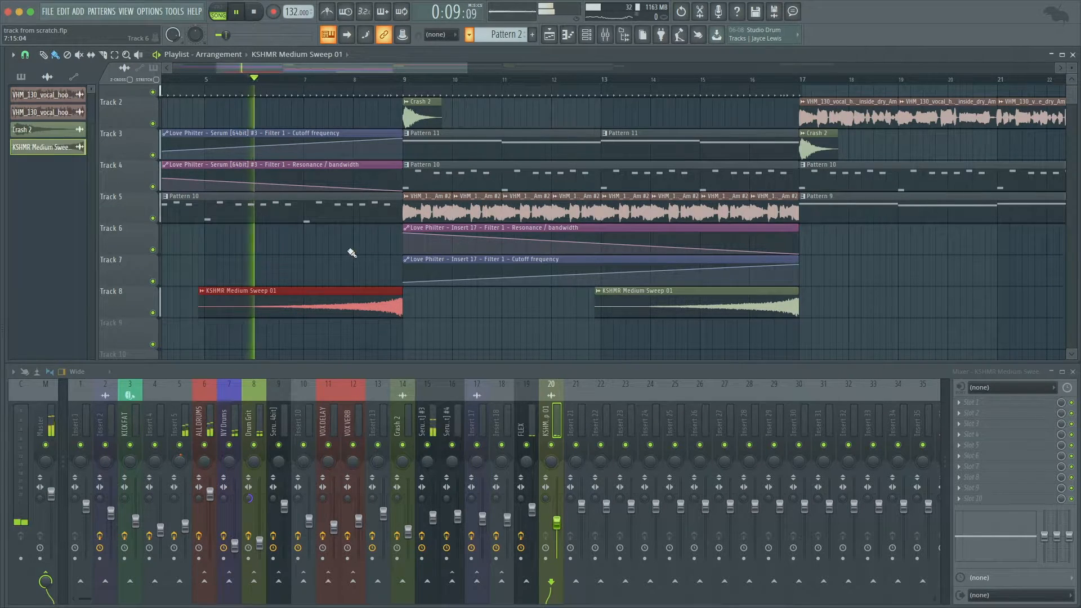
{"action": "key", "text": "ctrl+s"}
Add Fruity Parametric EQ 2 to the sweep's mixer track and make band 1 a high pass at about 144 Hz.
{"action": "scroll", "coordinate": [351, 256], "scroll_direction": "down", "scroll_amount": 5}
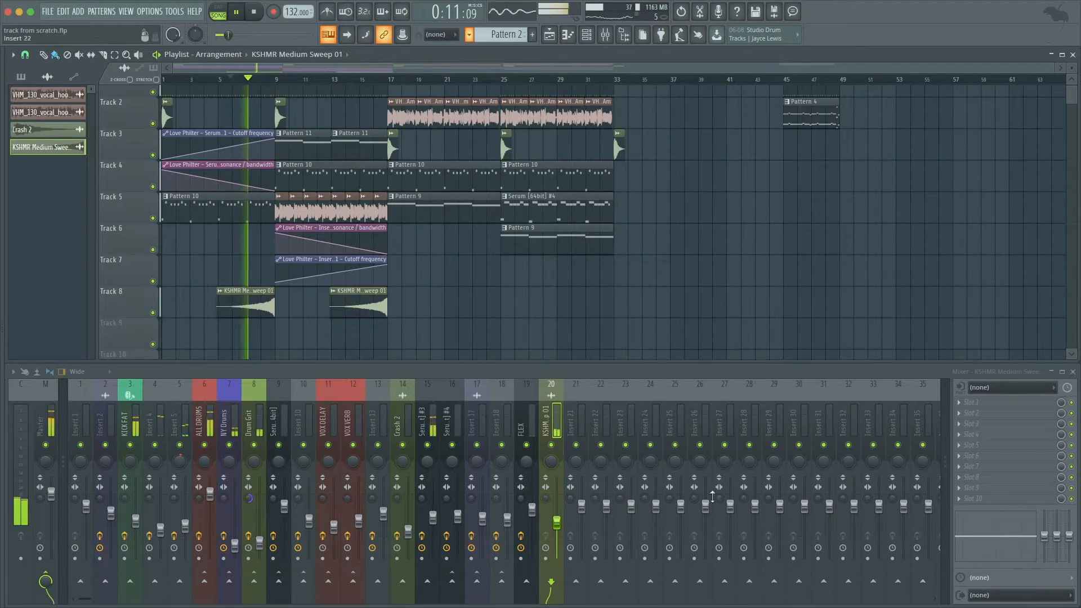
{"action": "left_click", "coordinate": [971, 402]}
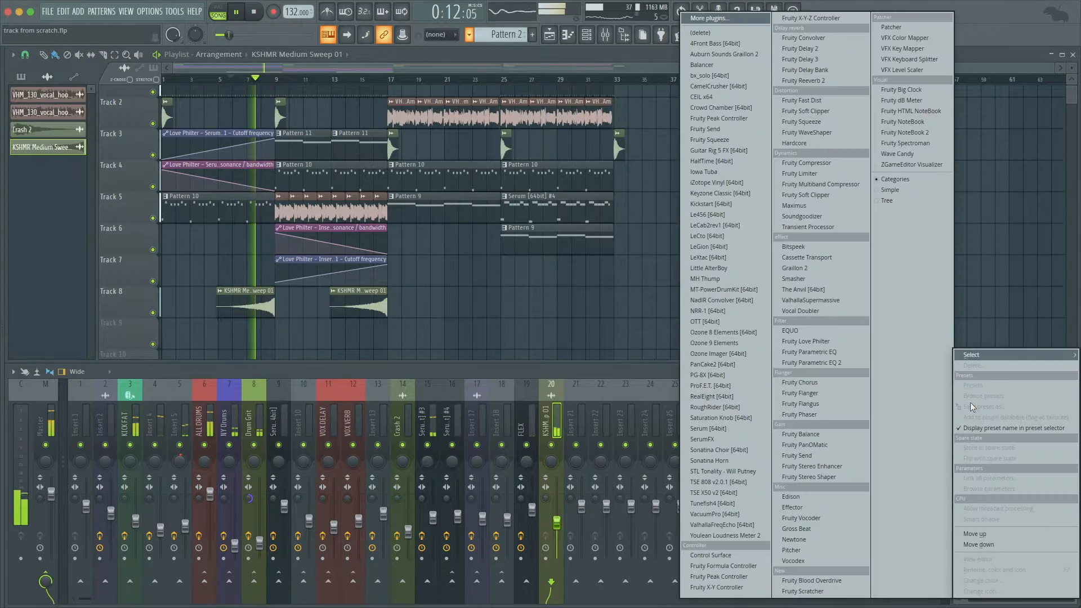
{"action": "left_click", "coordinate": [836, 362]}
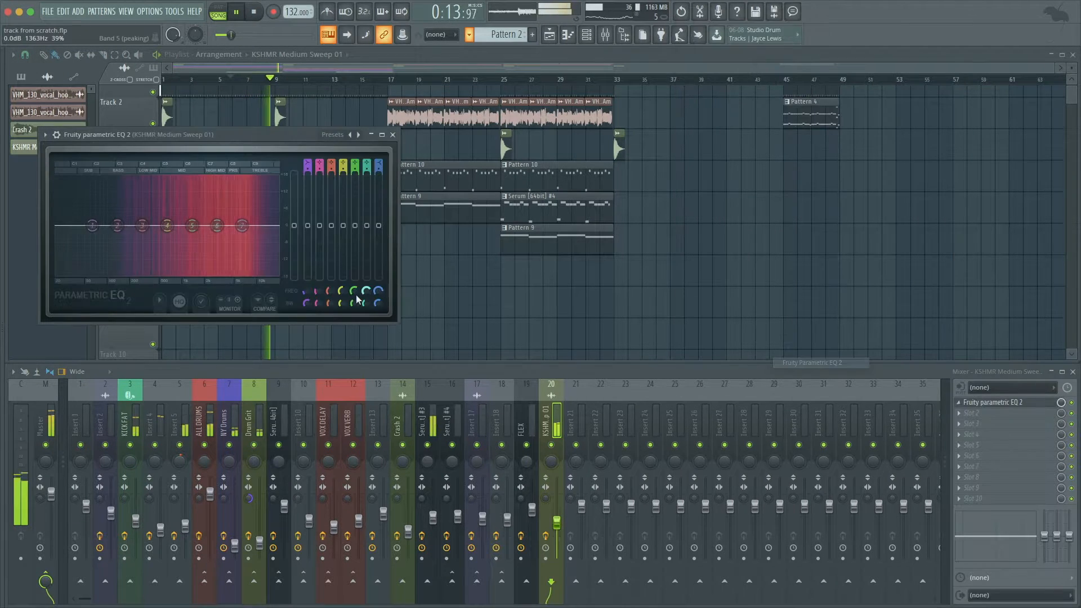
{"action": "left_click", "coordinate": [307, 163]}
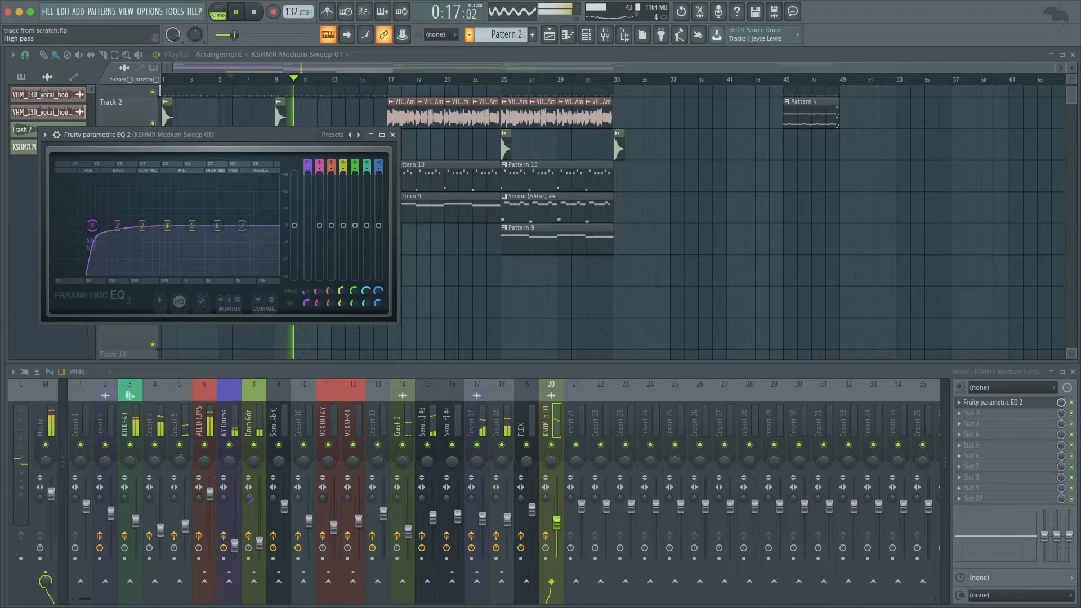
{"action": "left_click_drag", "start_coordinate": [94, 226], "coordinate": [118, 226]}
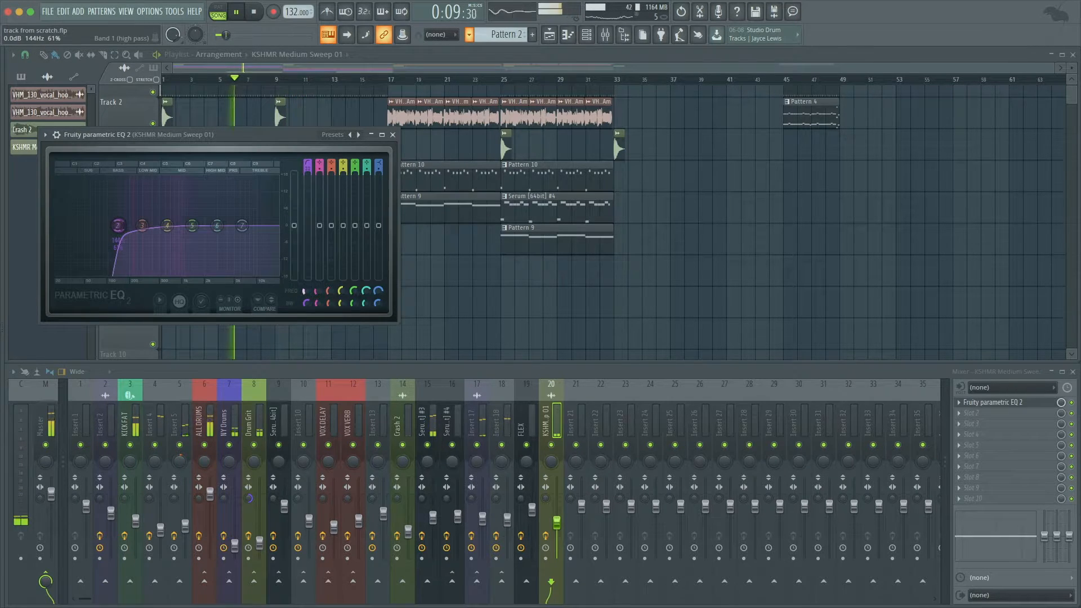
{"action": "key", "text": "Escape"}
Play the filtered sweep into the section at bar 9 and save the project.
{"action": "scroll", "coordinate": [246, 268], "scroll_direction": "up", "scroll_amount": 4}
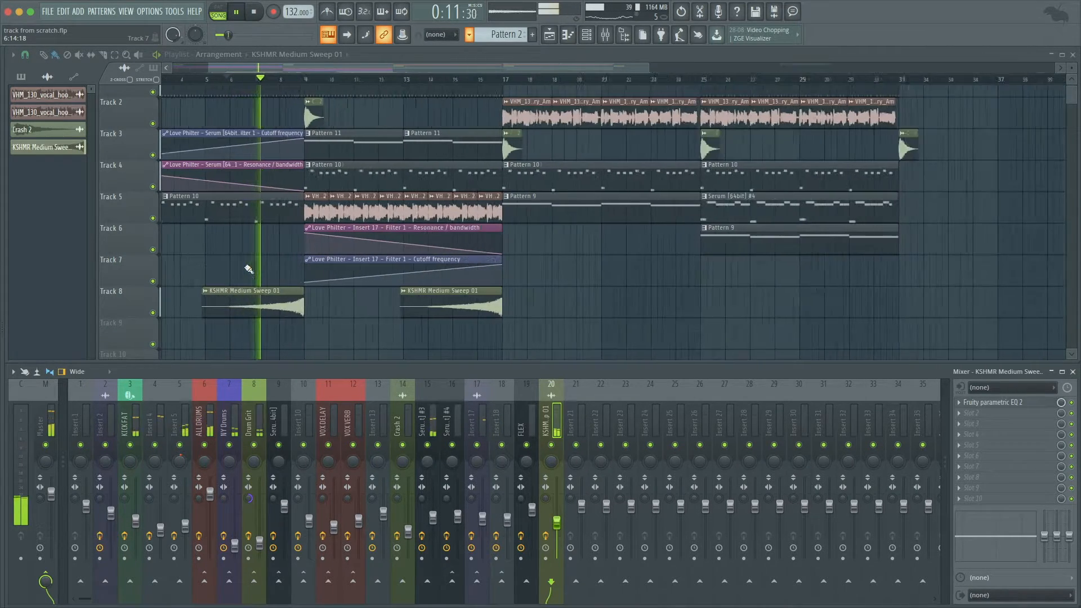
{"action": "key", "text": "ctrl+s"}
{"action": "scroll", "coordinate": [337, 265], "scroll_direction": "up", "scroll_amount": 2}
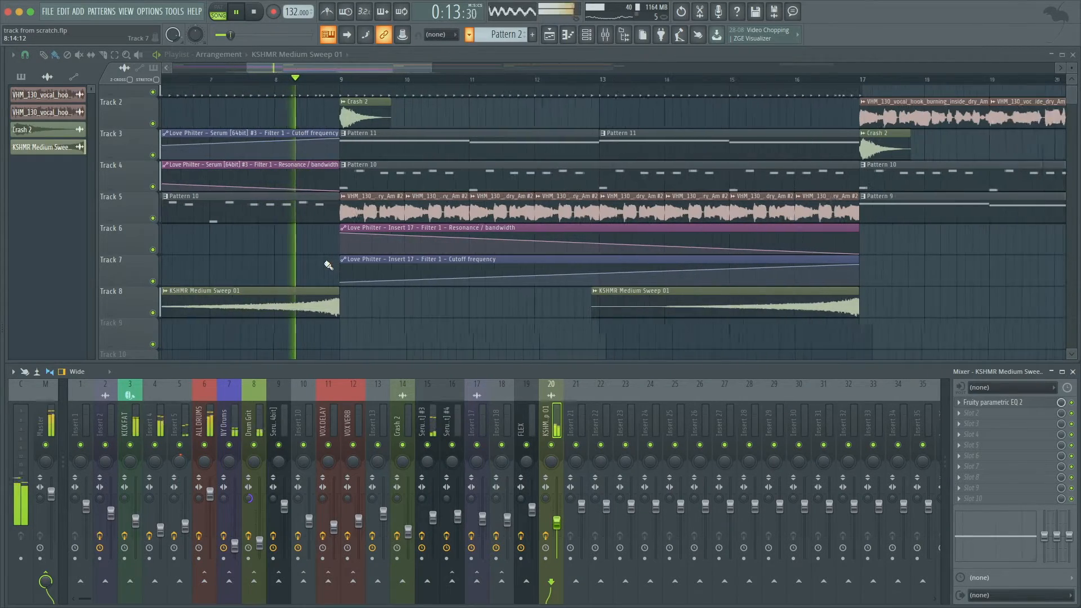
{"action": "scroll", "coordinate": [370, 275], "scroll_direction": "up", "scroll_amount": 2}
{"action": "scroll", "coordinate": [344, 261], "scroll_direction": "down", "scroll_amount": 5}
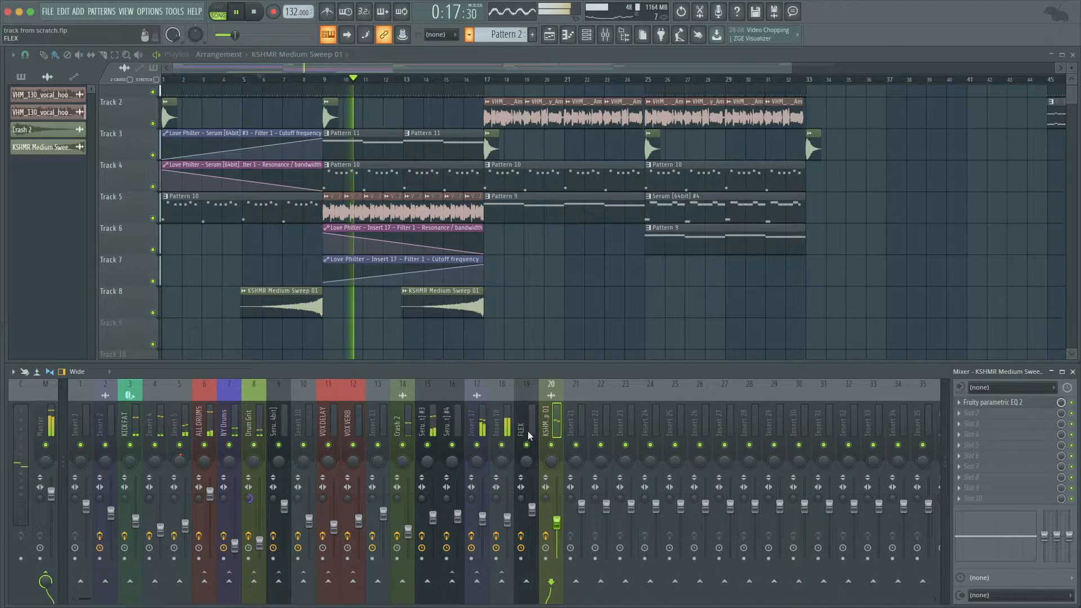
Set the compressor release of the Fruity Limiter on mixer track 18 to about 173 ms and save the project.
{"action": "left_click", "coordinate": [498, 422]}
{"action": "left_click", "coordinate": [1008, 499]}
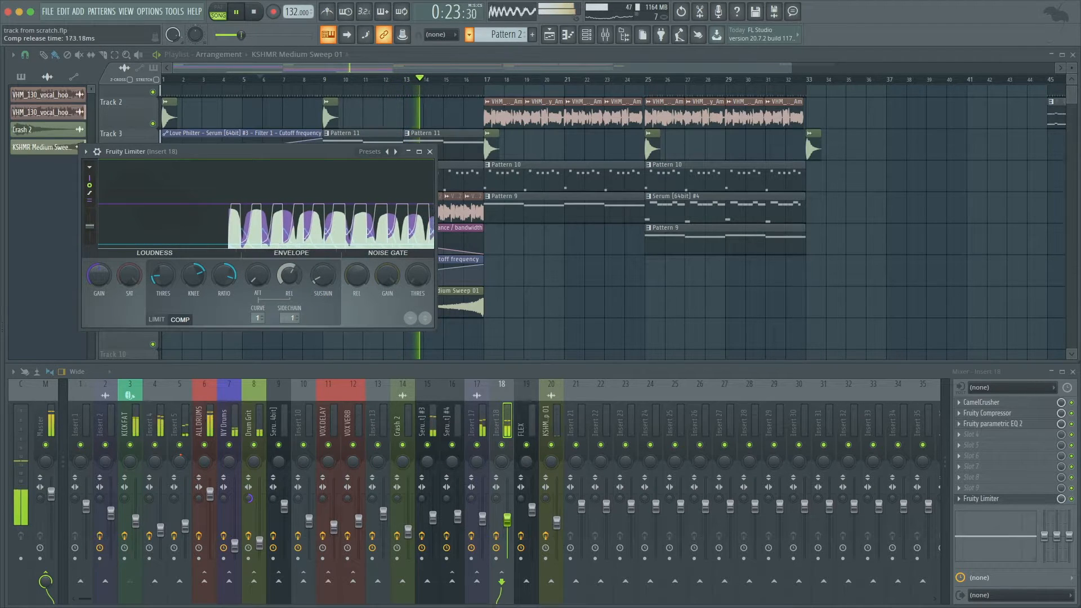
{"action": "key", "text": "Escape"}
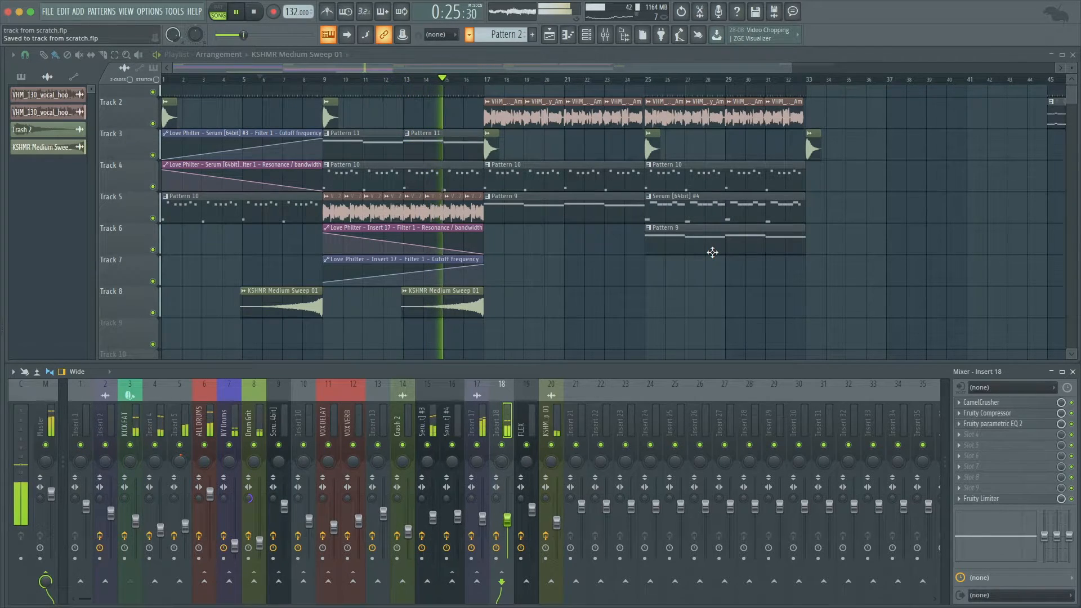
{"action": "key", "text": "ctrl+s"}
Show the sample browser again, open the Impacts&SweepsDown folder under SAMPLES > FX, and stop playback.
{"action": "scroll", "coordinate": [711, 251], "scroll_direction": "up", "scroll_amount": 1}
{"action": "key", "text": "alt+F8"}
{"action": "scroll", "coordinate": [97, 194], "scroll_direction": "up", "scroll_amount": 10}
{"action": "scroll", "coordinate": [83, 305], "scroll_direction": "up", "scroll_amount": 15}
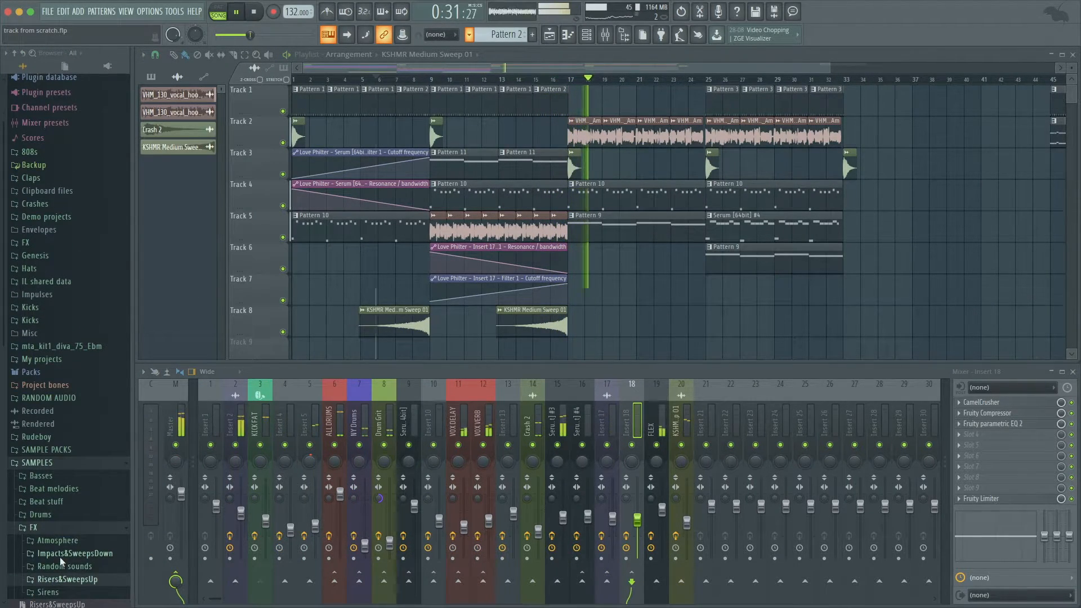
{"action": "left_click", "coordinate": [60, 554]}
{"action": "key", "text": "space"}
Look through the Impacts&SweepsDown samples for a downlifter or exhaust effect to follow the riser.
{"action": "scroll", "coordinate": [79, 315], "scroll_direction": "down", "scroll_amount": 15}
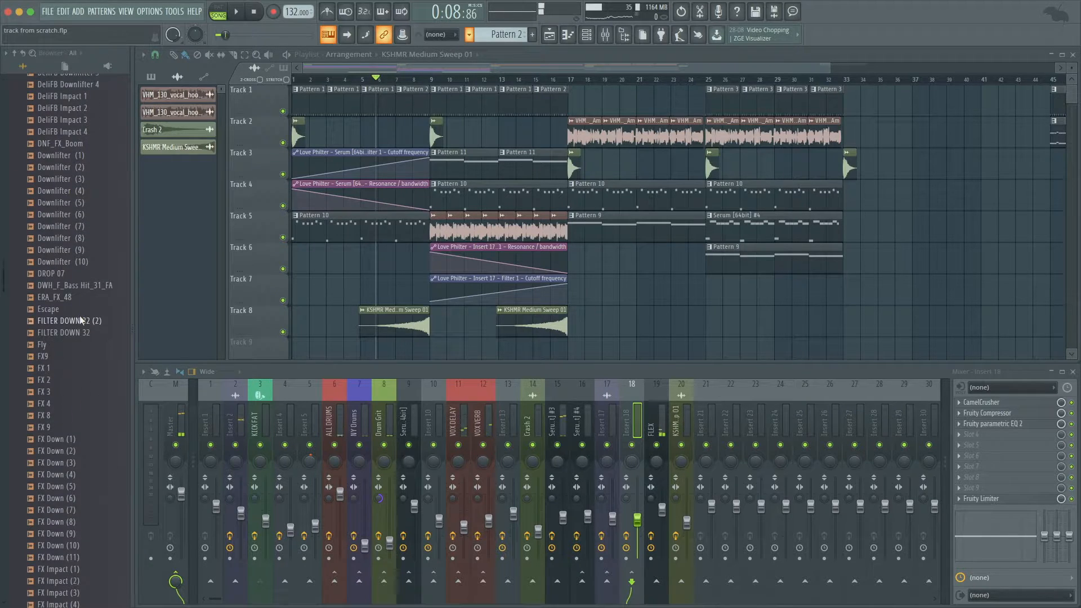
{"action": "scroll", "coordinate": [79, 317], "scroll_direction": "down", "scroll_amount": 9}
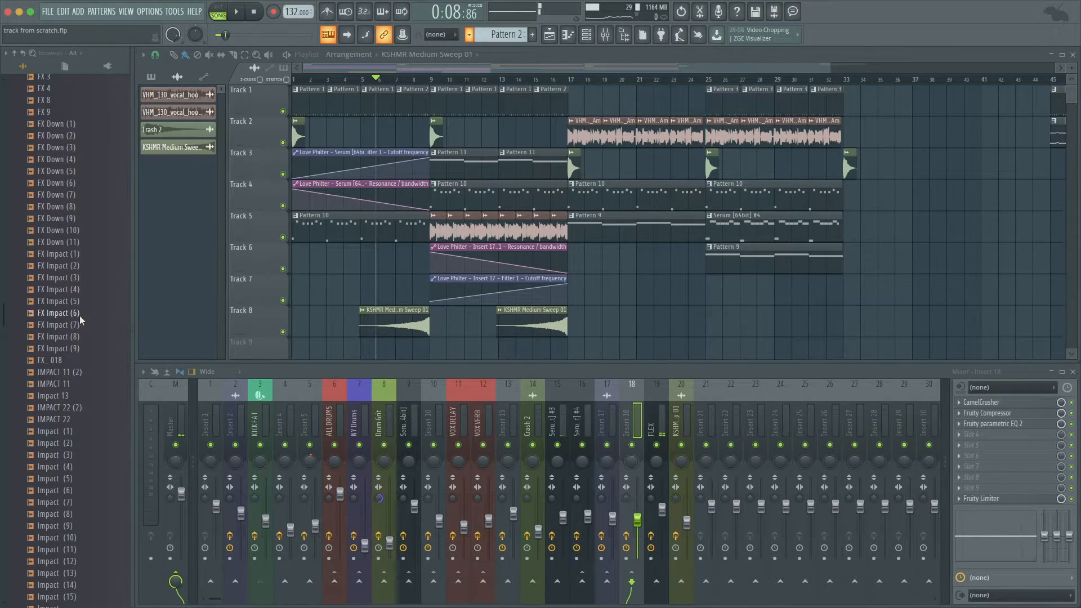
{"action": "key", "text": "alt+F8"}
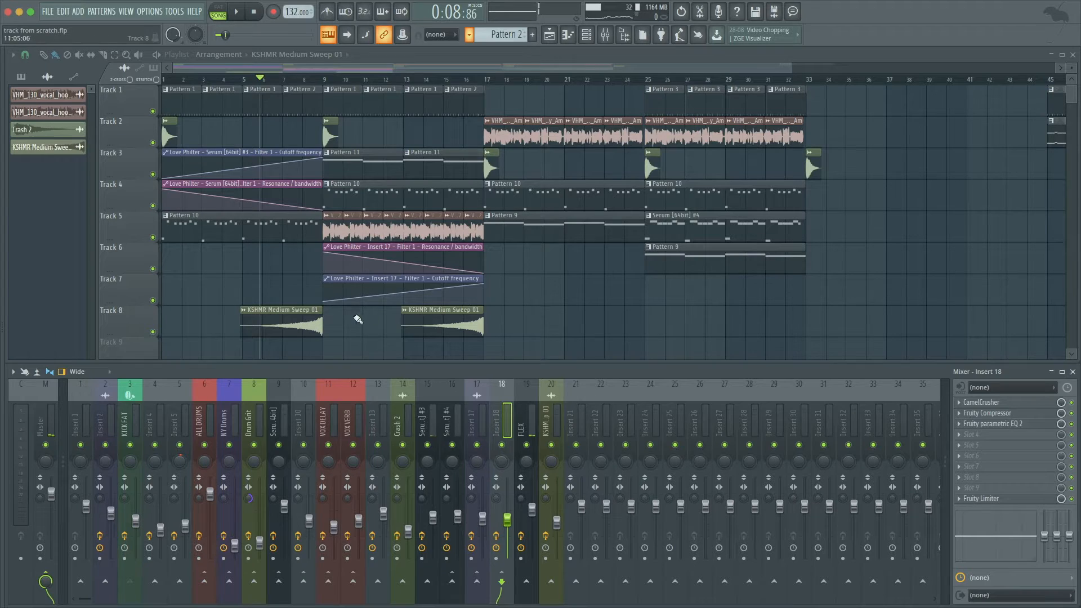
{"action": "mouse_move", "coordinate": [1, 275]}
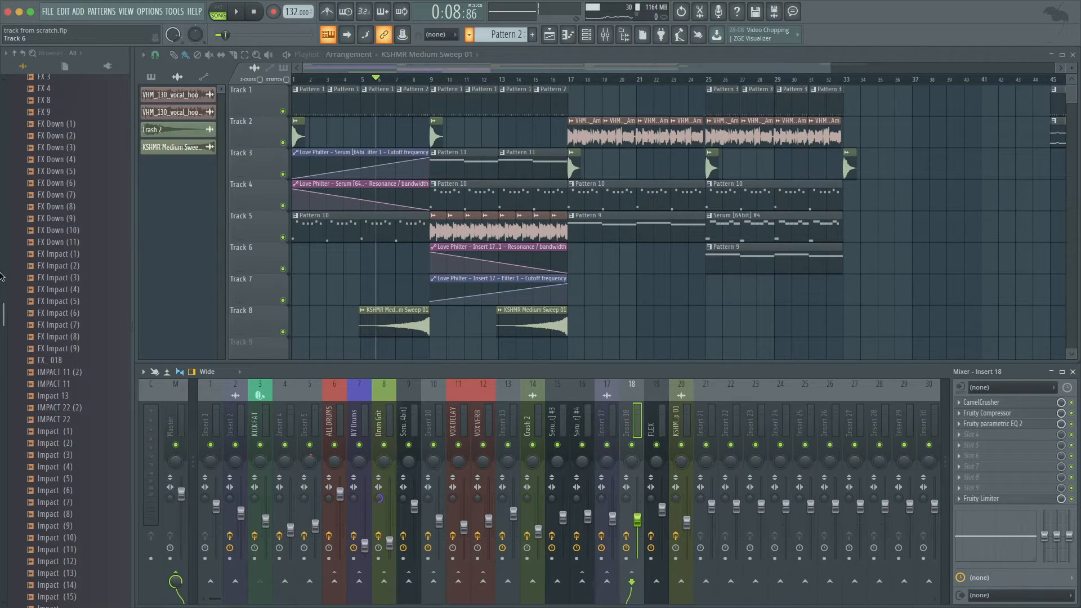
{"action": "scroll", "coordinate": [44, 256], "scroll_direction": "down", "scroll_amount": 20}
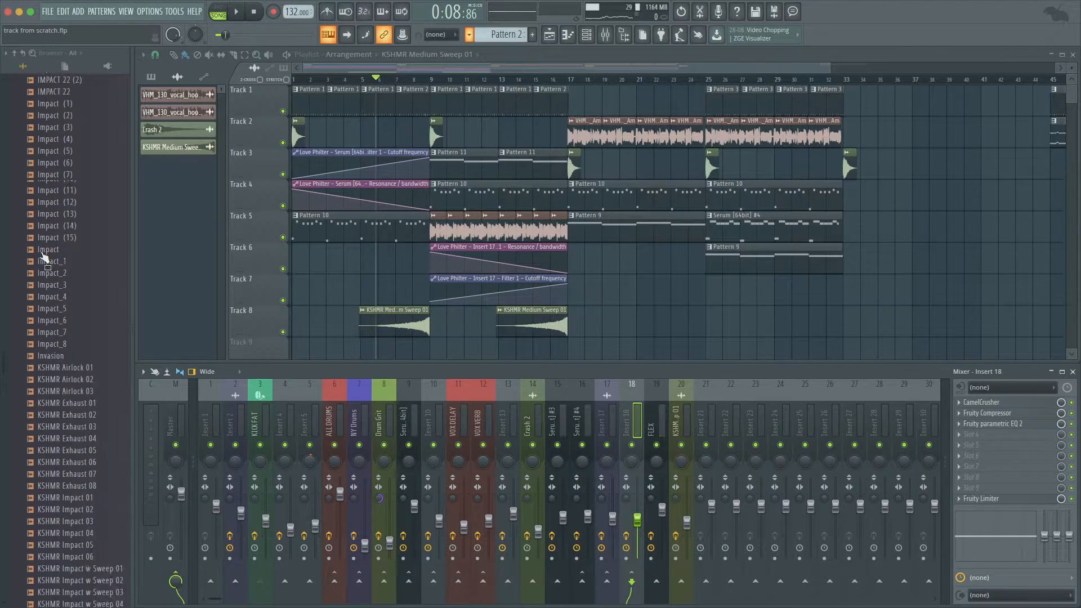
{"action": "scroll", "coordinate": [72, 308], "scroll_direction": "up", "scroll_amount": 20}
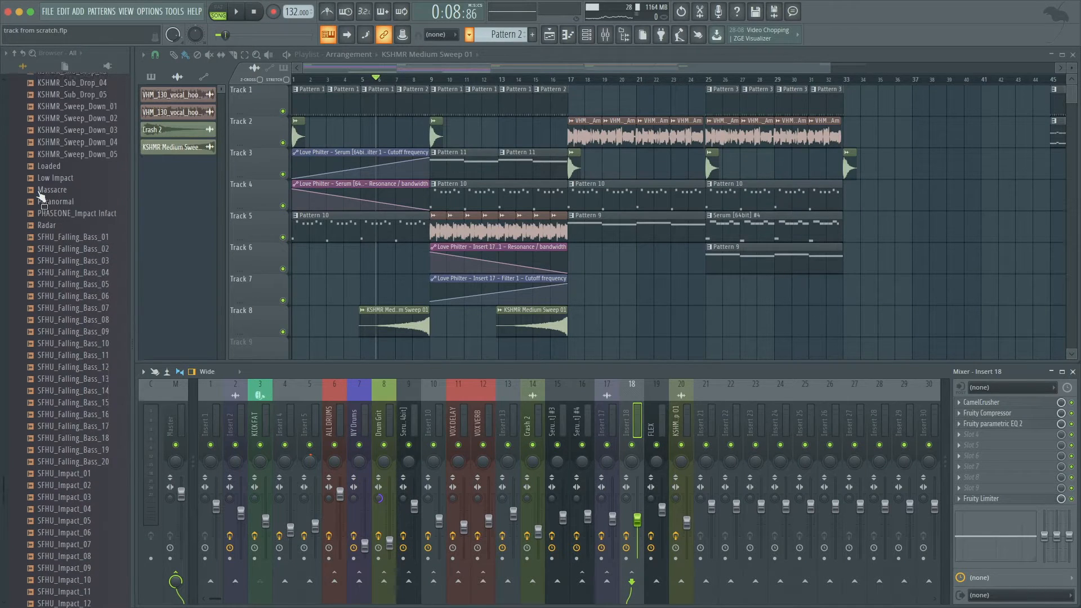
{"action": "scroll", "coordinate": [71, 265], "scroll_direction": "up", "scroll_amount": 15}
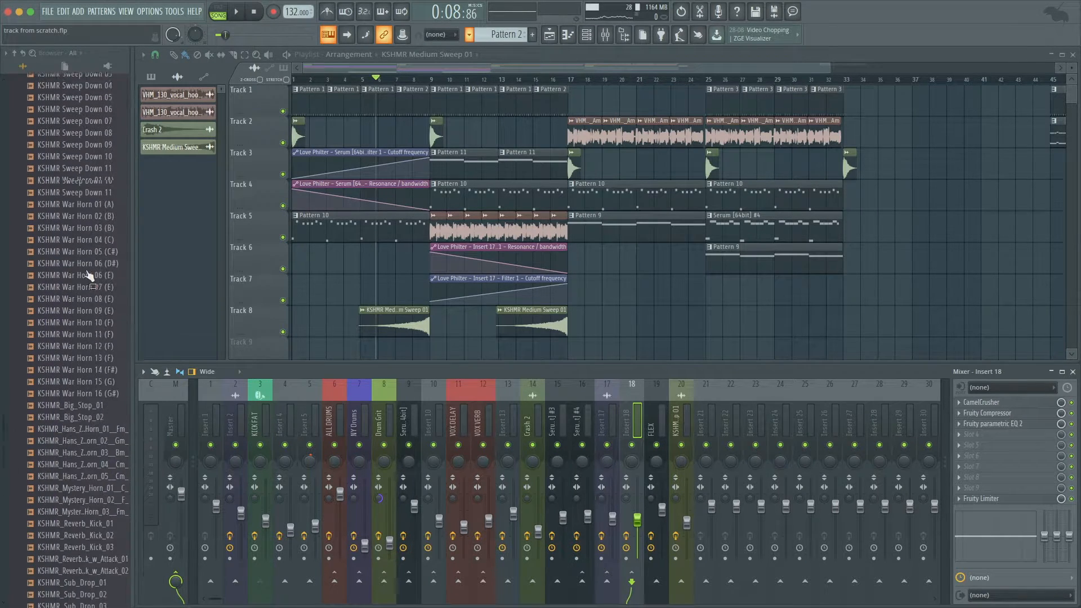
{"action": "scroll", "coordinate": [87, 236], "scroll_direction": "up", "scroll_amount": 4}
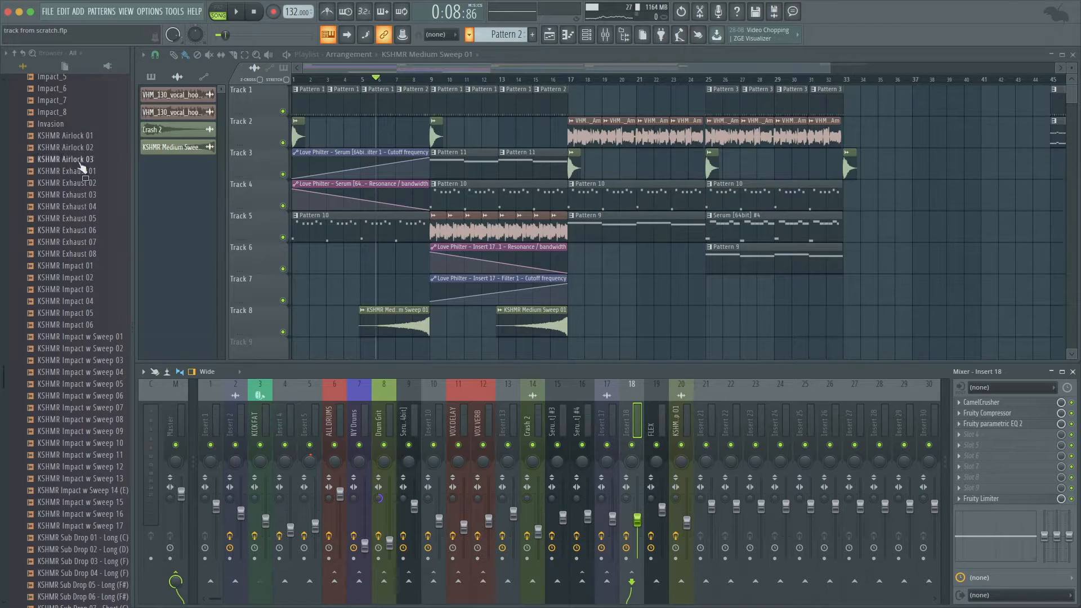
Place KSHMR Exhaust 01 on Track 8 starting at bar 17, directly after the KSHMR Medium Sweep 01 clip.
{"action": "left_click_drag", "start_coordinate": [83, 175], "coordinate": [501, 300]}
{"action": "scroll", "coordinate": [495, 300], "scroll_direction": "up", "scroll_amount": 5}
{"action": "left_click_drag", "start_coordinate": [624, 295], "coordinate": [560, 288]}
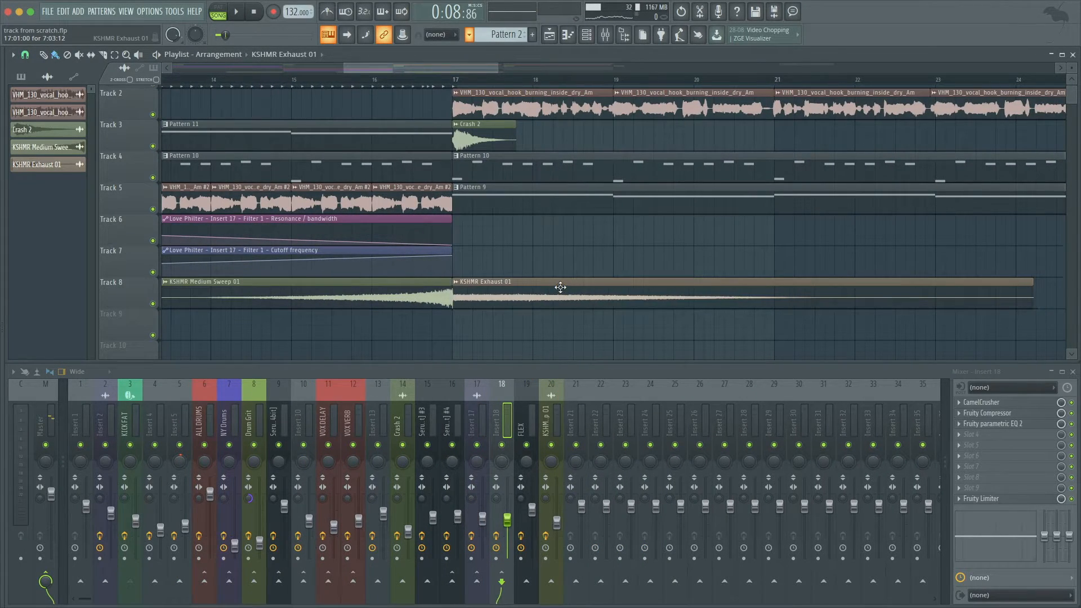
Audition KSHMR Exhaust 01 in its sample settings and try adjusting its sample start offset.
{"action": "double_click", "coordinate": [560, 287]}
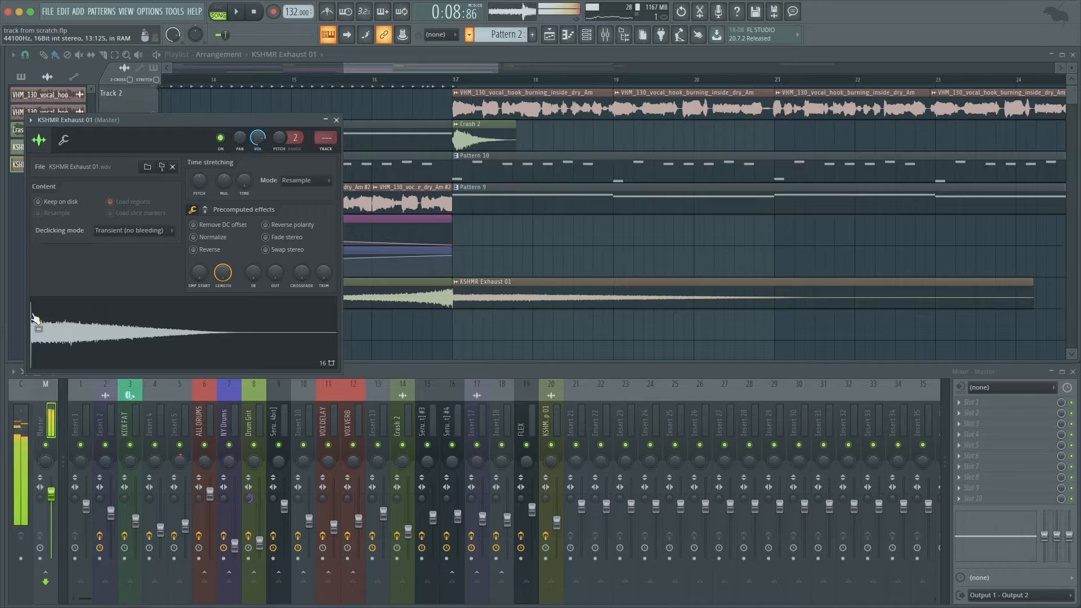
{"action": "key", "text": "Escape"}
{"action": "key", "text": "space"}
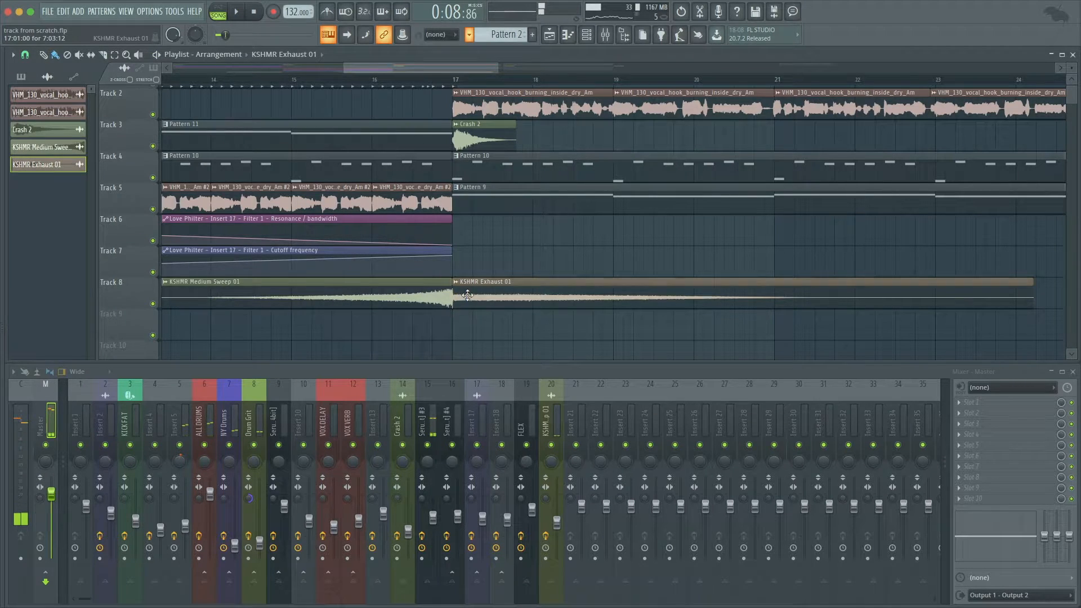
{"action": "double_click", "coordinate": [467, 295]}
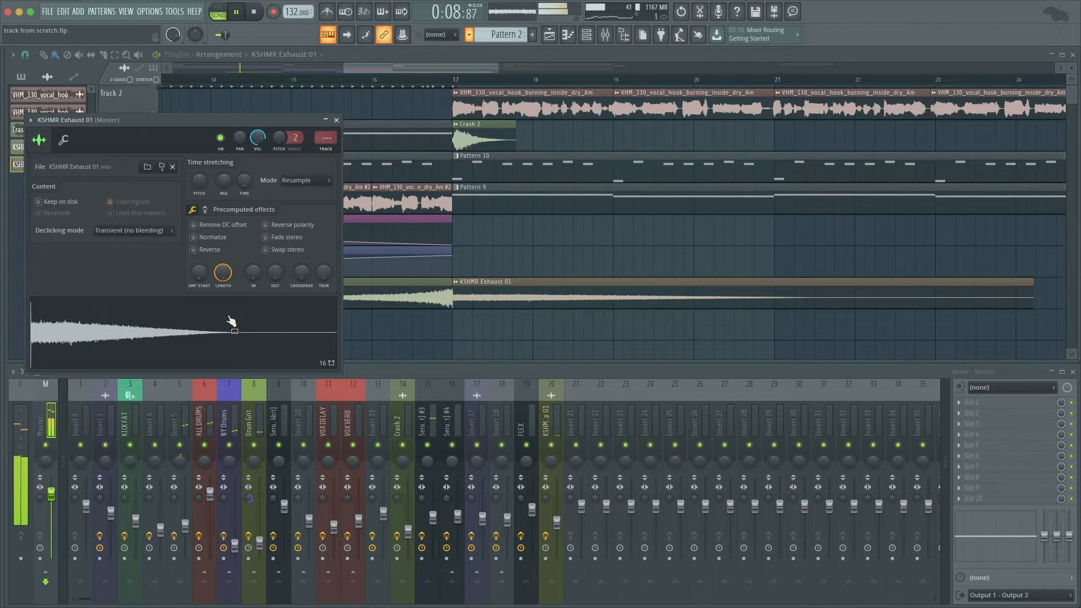
{"action": "left_click", "coordinate": [201, 273]}
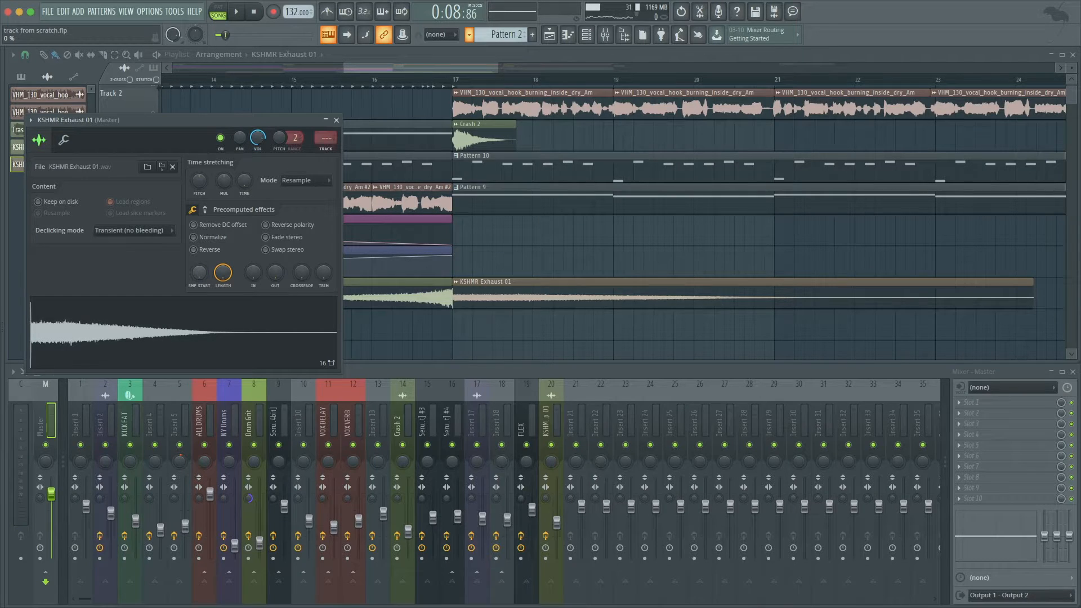
{"action": "mouse_move", "coordinate": [201, 272]}
{"action": "left_mouse_down"}
{"action": "mouse_move", "coordinate": [201, 202]}
{"action": "mouse_move", "coordinate": [201, 273]}
{"action": "left_mouse_up"}
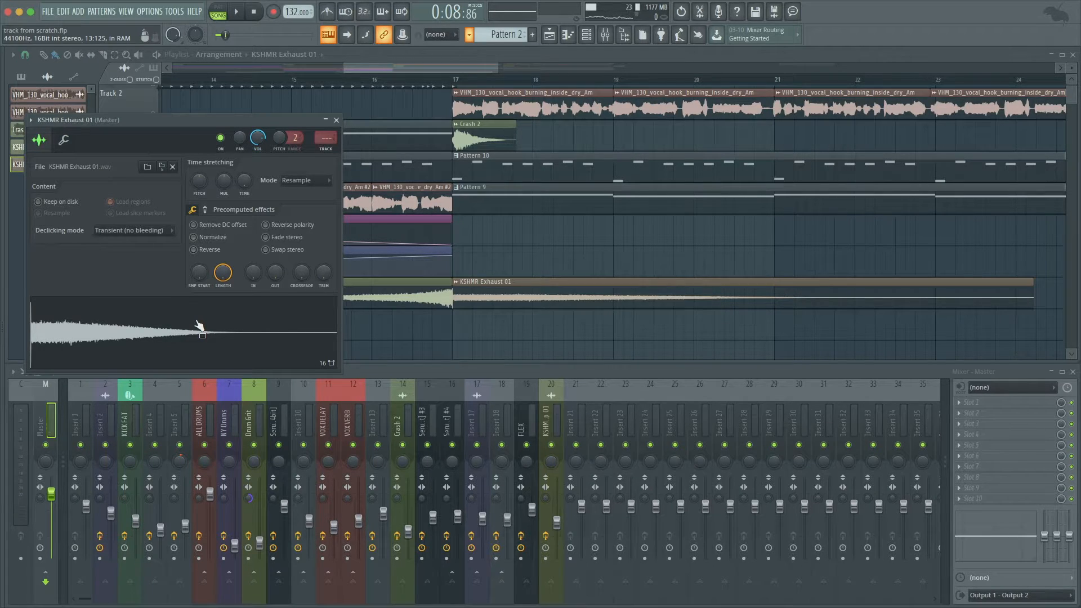
{"action": "key", "text": "Escape"}
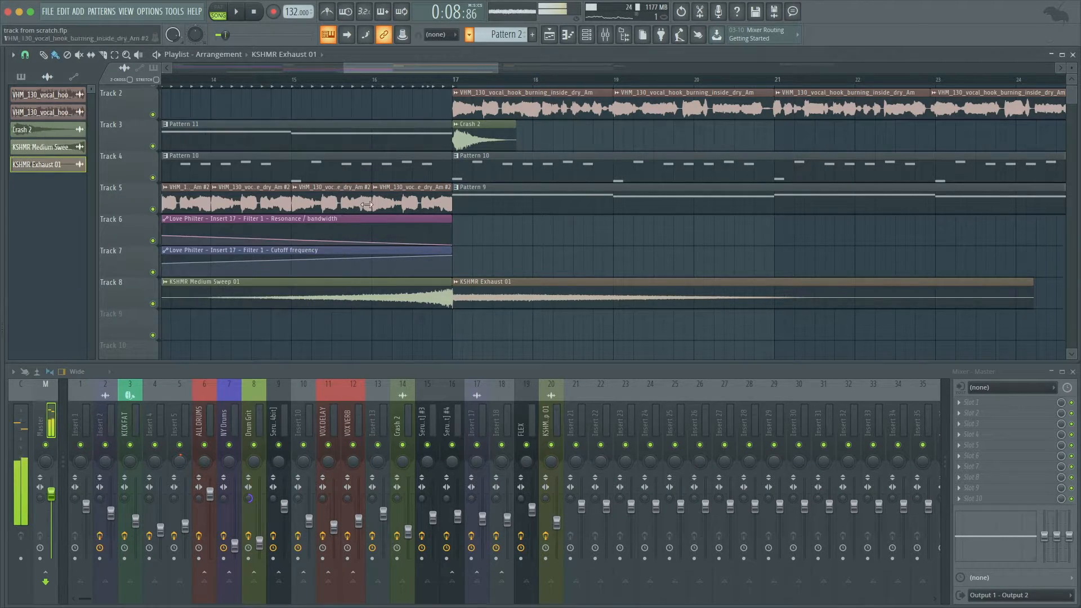
Route the KSHMR Exhaust 01 sample to its own free mixer track, 21.
{"action": "double_click", "coordinate": [506, 289]}
{"action": "key", "text": "ctrl+l"}
{"action": "left_click", "coordinate": [337, 120]}
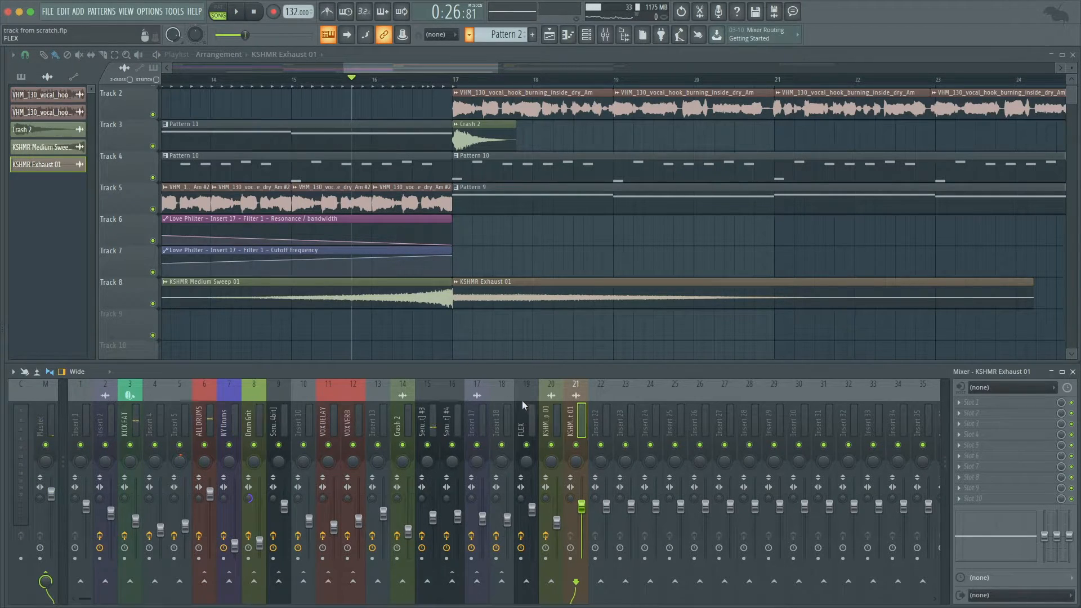
Play the transition into bar 17, lower the volume of mixer track 21, and save the project.
{"action": "key", "text": "space"}
{"action": "scroll", "coordinate": [526, 309], "scroll_direction": "down", "scroll_amount": 3}
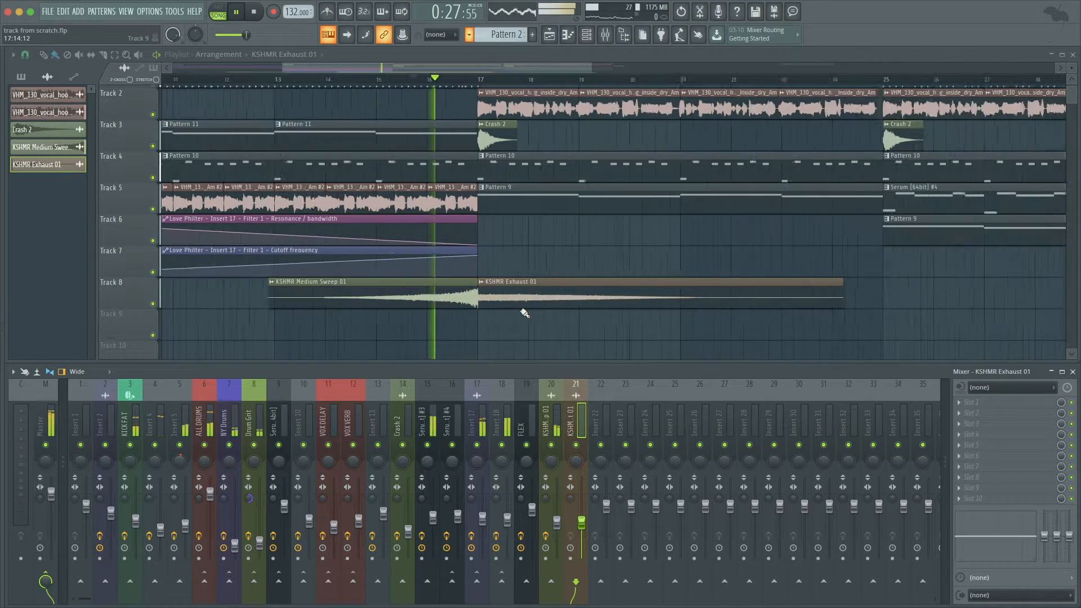
{"action": "key", "text": "ctrl+s"}
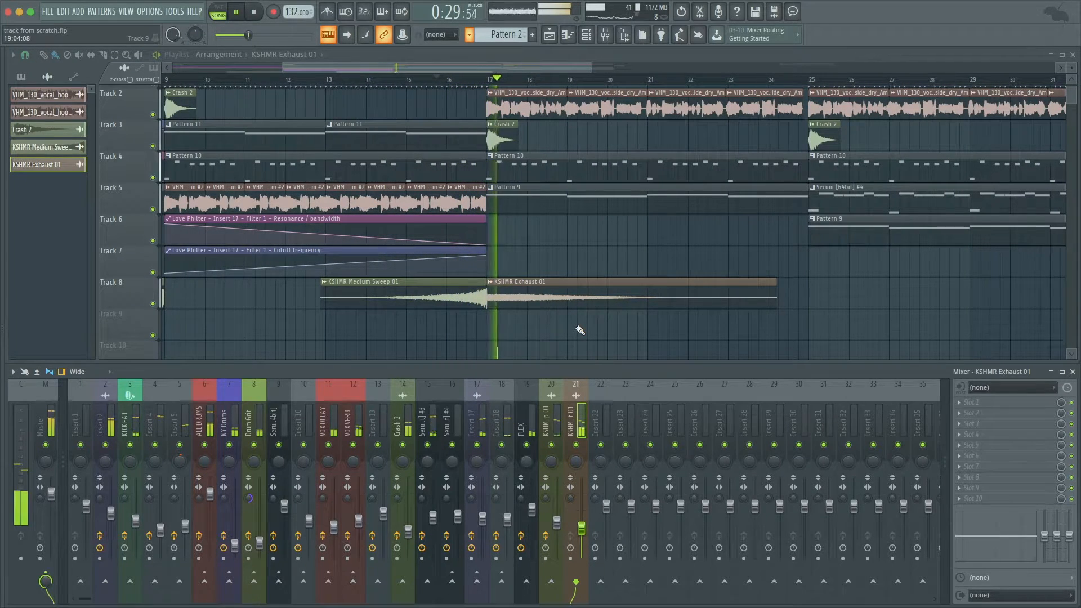
Place another KSHMR Medium Sweep 01 clip on Track 8 so that it ends at bar 33.
{"action": "scroll", "coordinate": [579, 326], "scroll_direction": "down", "scroll_amount": 2}
{"action": "scroll", "coordinate": [579, 329], "scroll_direction": "up", "scroll_amount": 1}
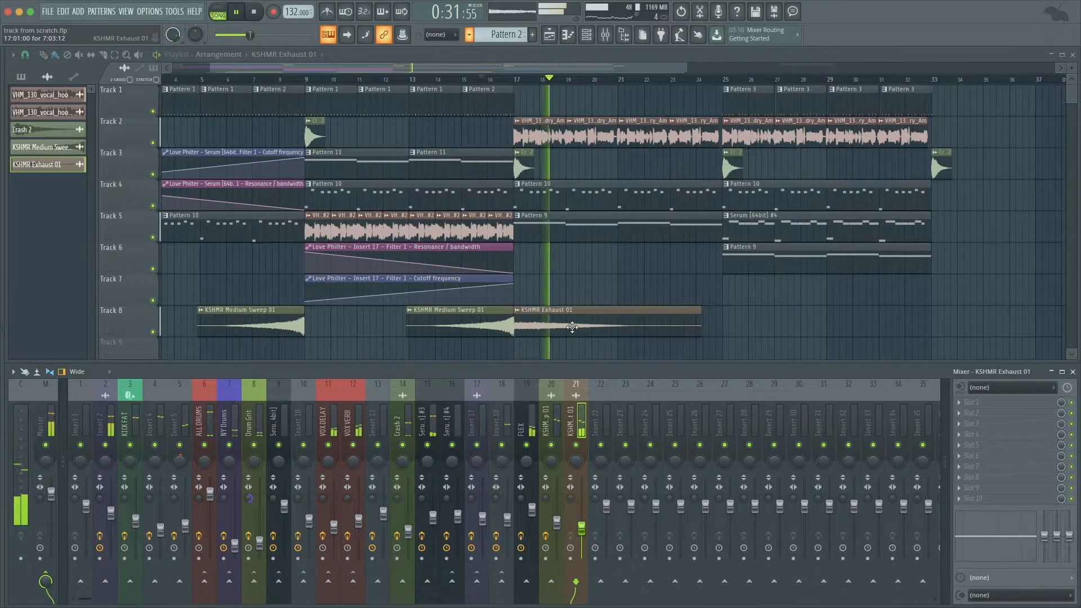
{"action": "scroll", "coordinate": [572, 327], "scroll_direction": "right", "scroll_amount": 3}
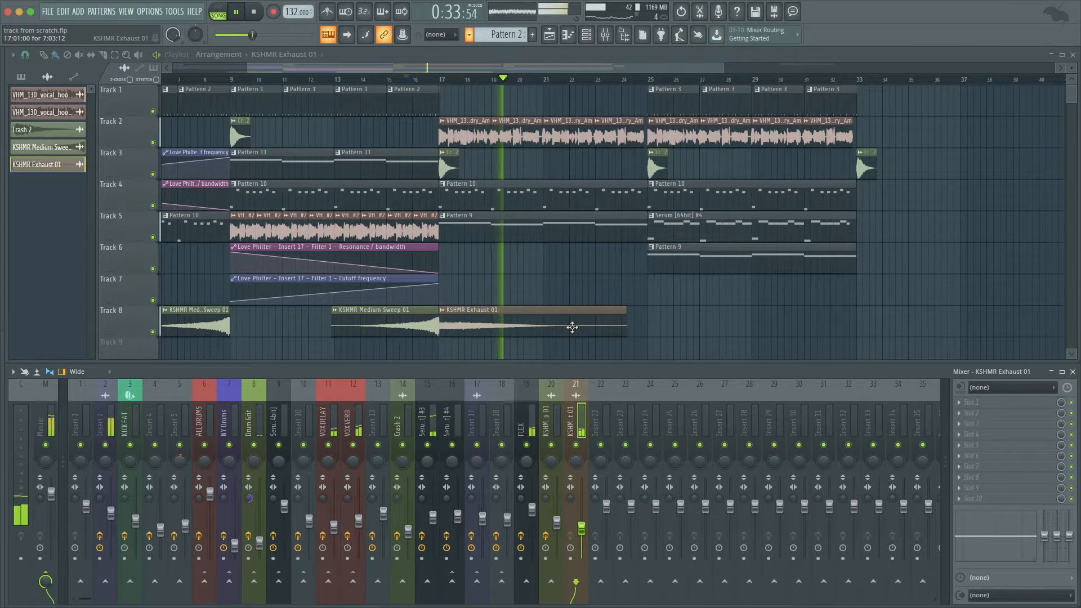
{"action": "left_click", "coordinate": [398, 319]}
{"action": "left_click", "coordinate": [803, 311]}
{"action": "scroll", "coordinate": [841, 313], "scroll_direction": "up", "scroll_amount": 2}
{"action": "left_click_drag", "start_coordinate": [837, 313], "coordinate": [766, 311]}
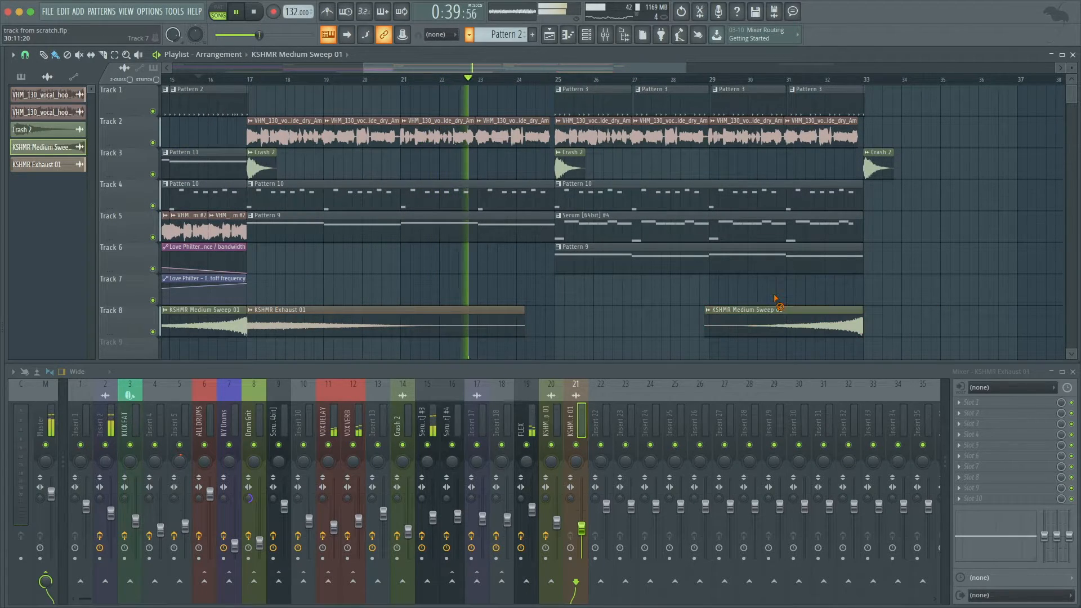
Open the Pattern 10 clip starting at bar 25 in the piano roll and switch playback to pattern mode.
{"action": "scroll", "coordinate": [659, 240], "scroll_direction": "down", "scroll_amount": 3}
{"action": "scroll", "coordinate": [659, 240], "scroll_direction": "up", "scroll_amount": 3}
{"action": "scroll", "coordinate": [659, 240], "scroll_direction": "up", "scroll_amount": 3}
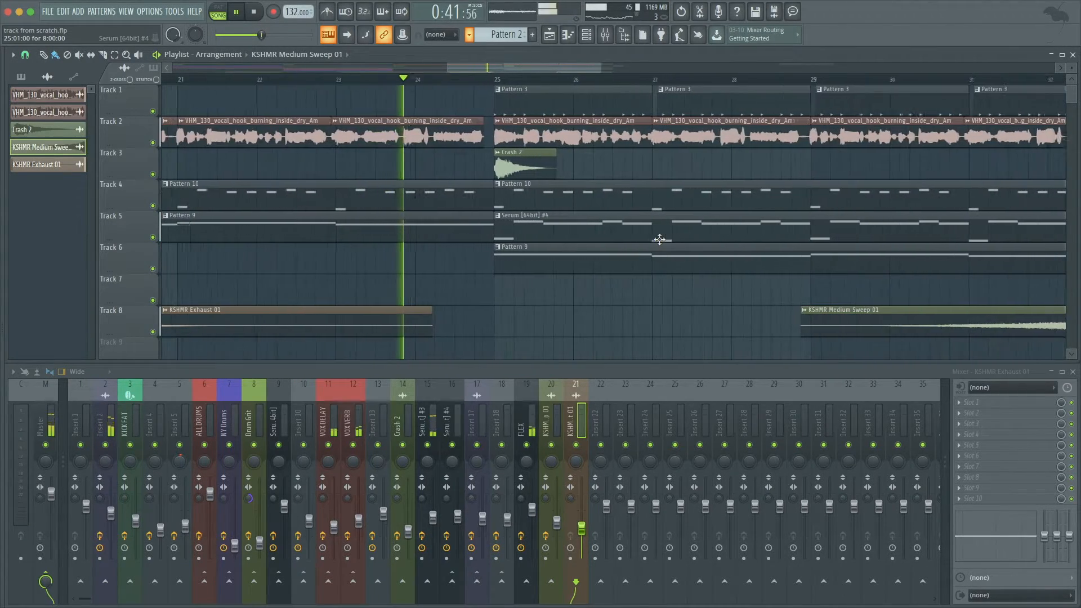
{"action": "scroll", "coordinate": [659, 240], "scroll_direction": "down", "scroll_amount": 2}
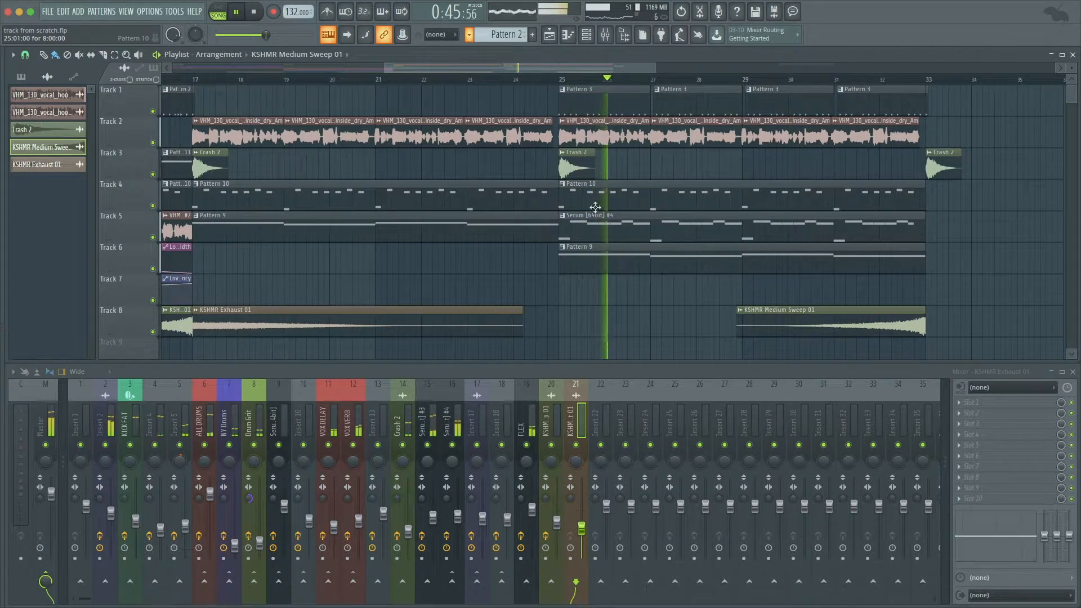
{"action": "scroll", "coordinate": [588, 166], "scroll_direction": "right", "scroll_amount": 4}
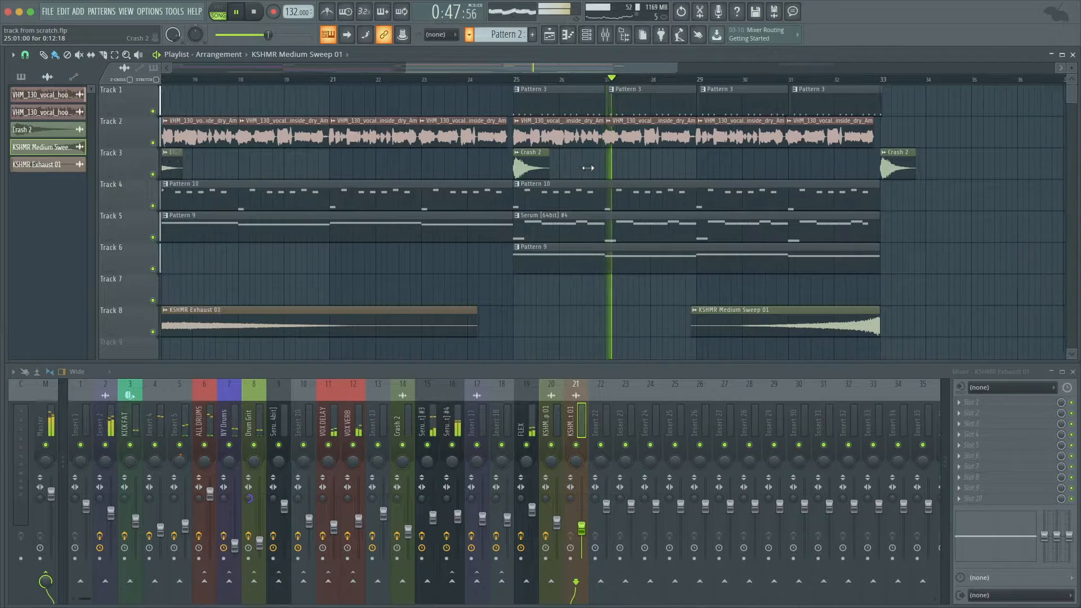
{"action": "double_click", "coordinate": [547, 191]}
{"action": "left_click", "coordinate": [218, 11]}
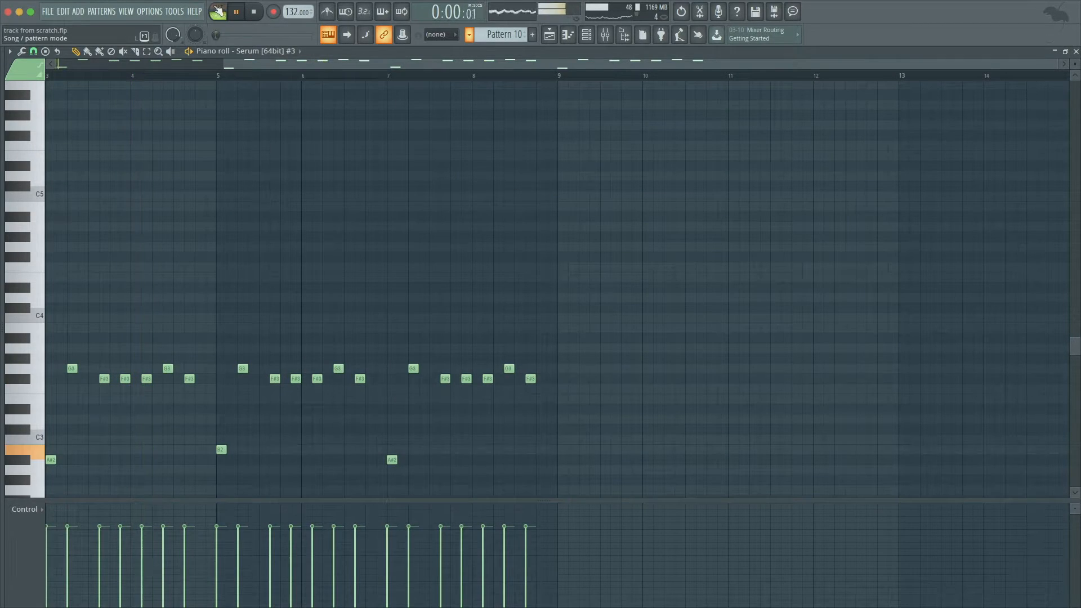
Close the piano roll and play the arrangement in song mode from bar 25.
{"action": "key", "text": "Escape"}
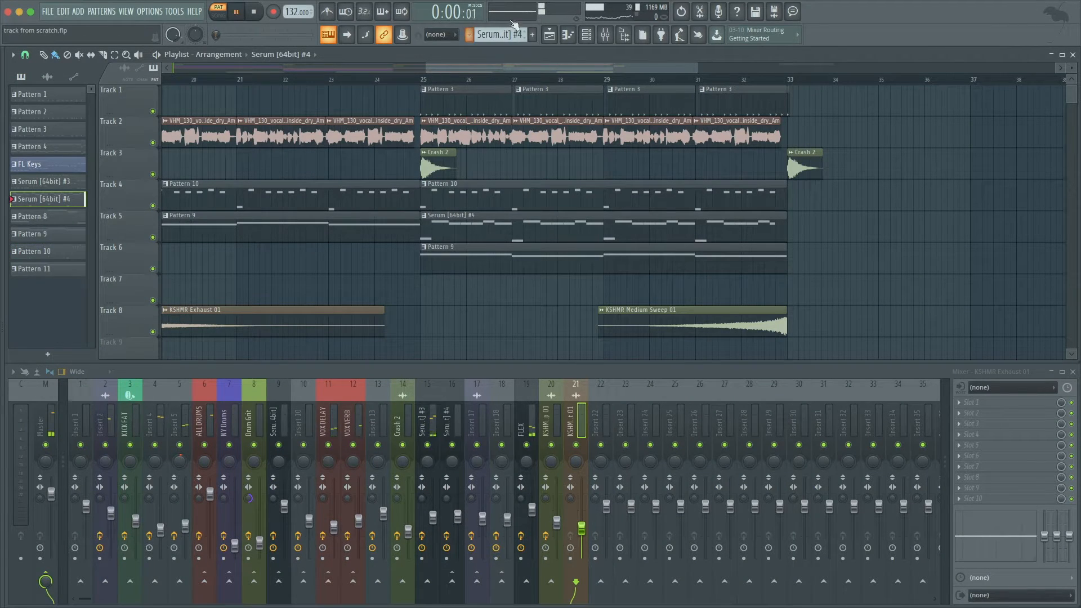
{"action": "left_click", "coordinate": [587, 40]}
{"action": "left_click", "coordinate": [410, 311]}
{"action": "key", "text": "Escape"}
{"action": "key", "text": "Escape"}
{"action": "left_click", "coordinate": [423, 80]}
{"action": "scroll", "coordinate": [484, 214], "scroll_direction": "up", "scroll_amount": 4}
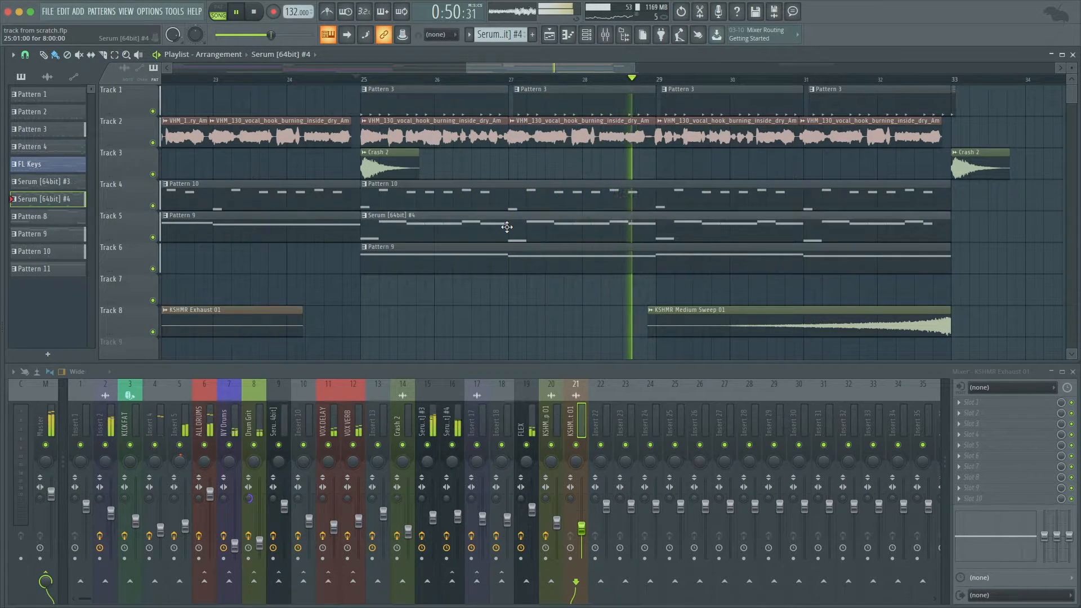
Stop playback, show the channel rack for the Serum [64bit] #4 pattern, and save the project.
{"action": "double_click", "coordinate": [507, 226]}
{"action": "left_click", "coordinate": [567, 35]}
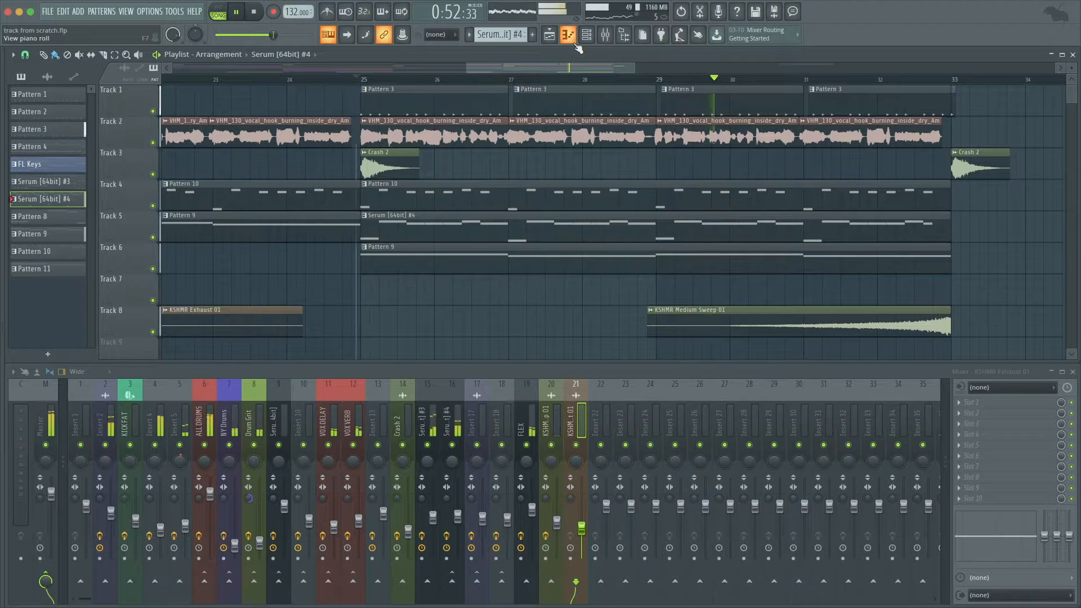
{"action": "key", "text": "space"}
{"action": "left_click", "coordinate": [586, 34]}
{"action": "key", "text": "super+s"}
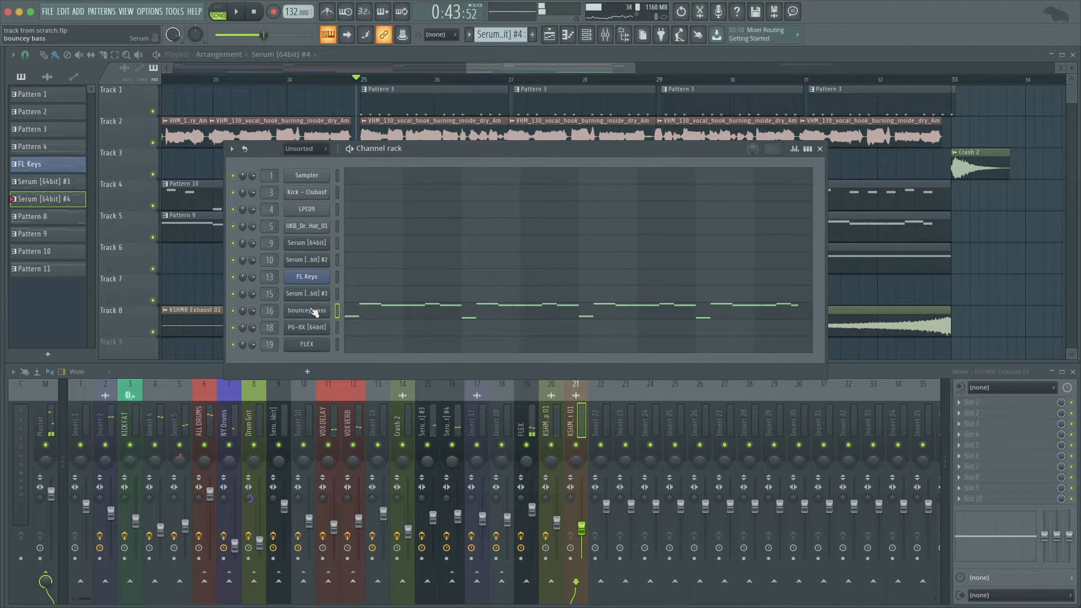
Hide the channel rack and select mixer insert 16, the Serum [64bit] #4 track.
{"action": "key", "text": "F6"}
{"action": "left_click", "coordinate": [585, 35]}
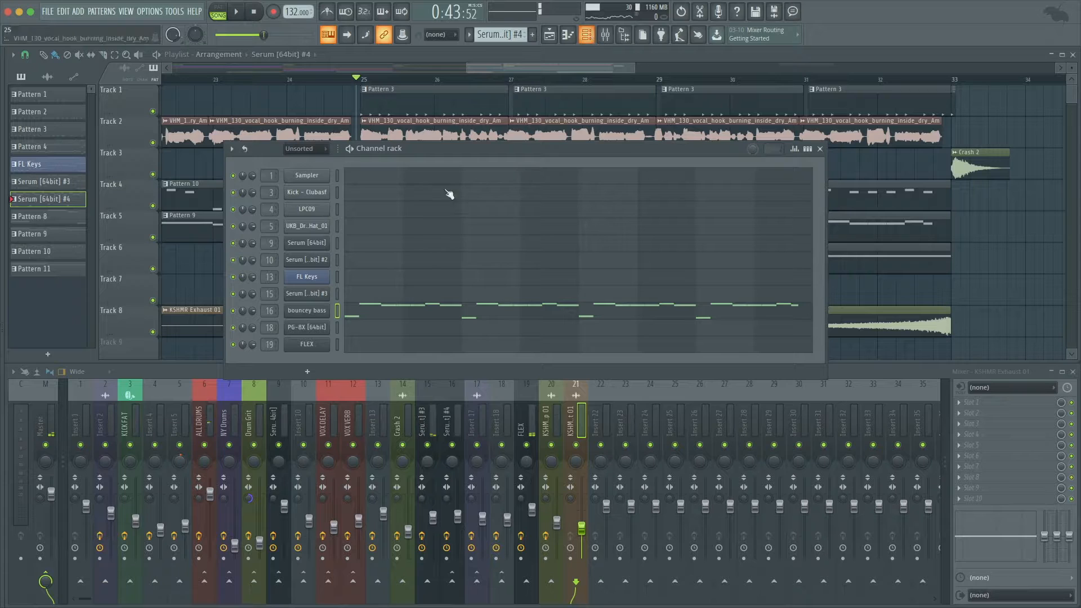
{"action": "key", "text": "F6"}
{"action": "left_click", "coordinate": [461, 382]}
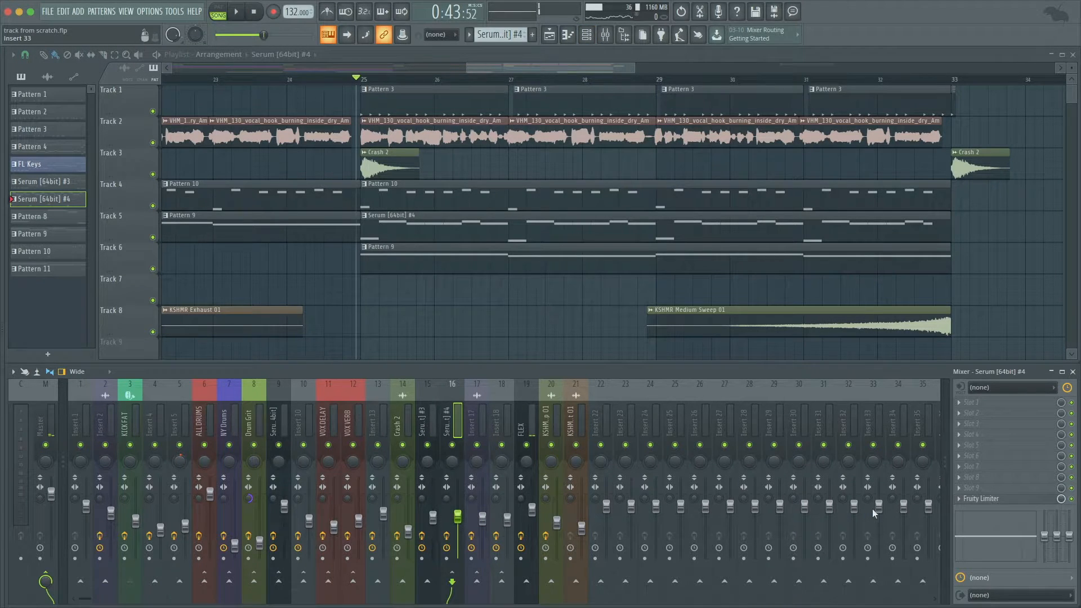
Open the bouncey bass channel's Serum, move its window clear of the transport, and switch playback to pattern mode.
{"action": "left_click", "coordinate": [585, 41]}
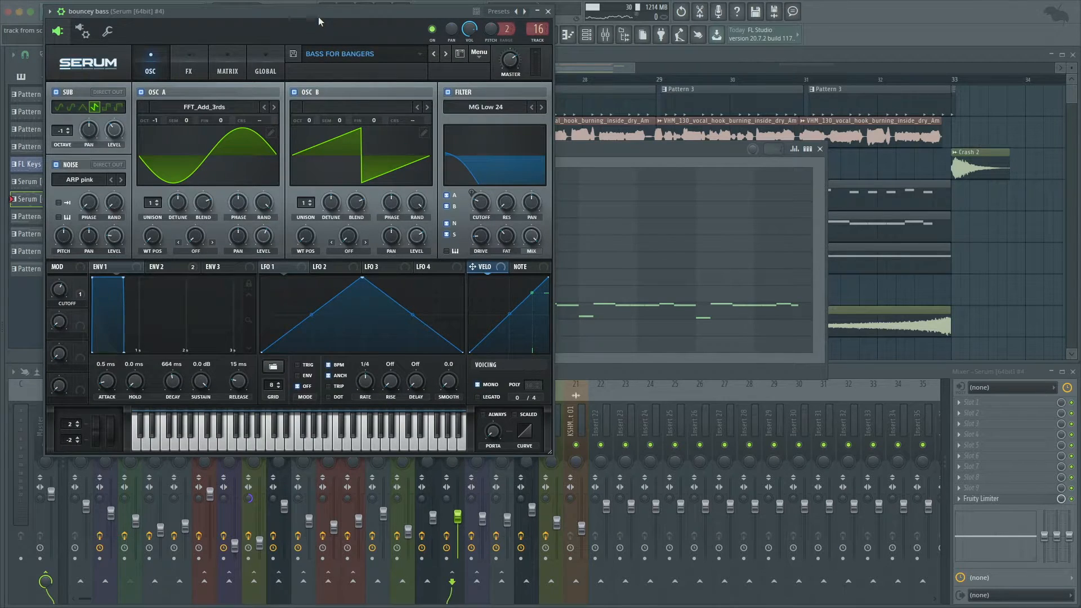
{"action": "left_click_drag", "start_coordinate": [318, 21], "coordinate": [403, 128]}
{"action": "left_click", "coordinate": [145, 121]}
{"action": "left_click", "coordinate": [226, 13]}
Load PLUCK - Basic Pretty from Cymatics - Festivals House Serum Presets, play the pattern, and advance to PLUCK - Housey Pluck.
{"action": "left_click", "coordinate": [448, 137]}
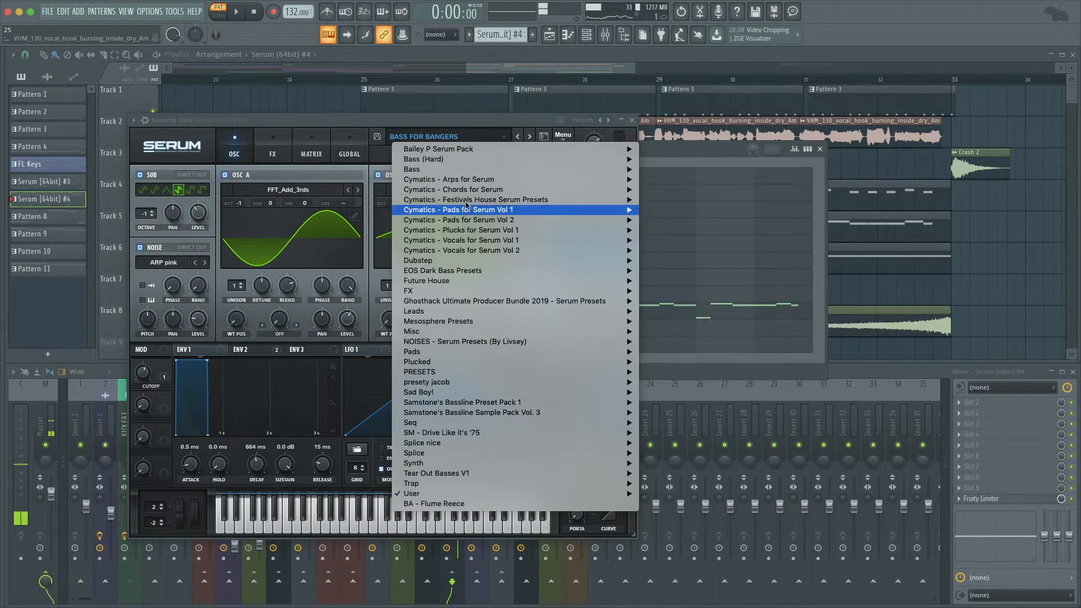
{"action": "mouse_move", "coordinate": [527, 202]}
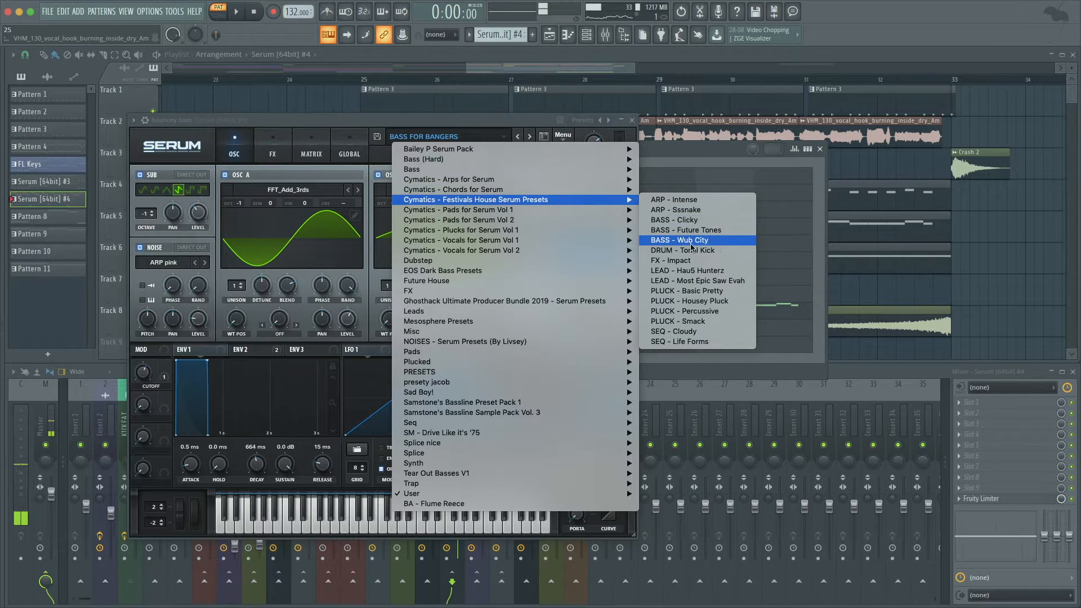
{"action": "left_click", "coordinate": [681, 294]}
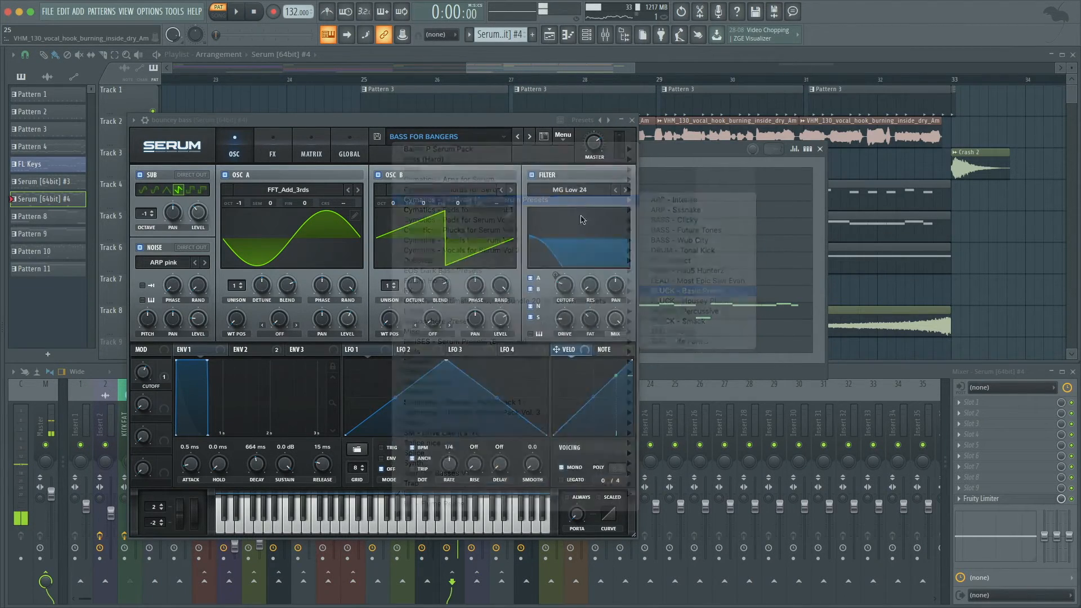
{"action": "key", "text": "space"}
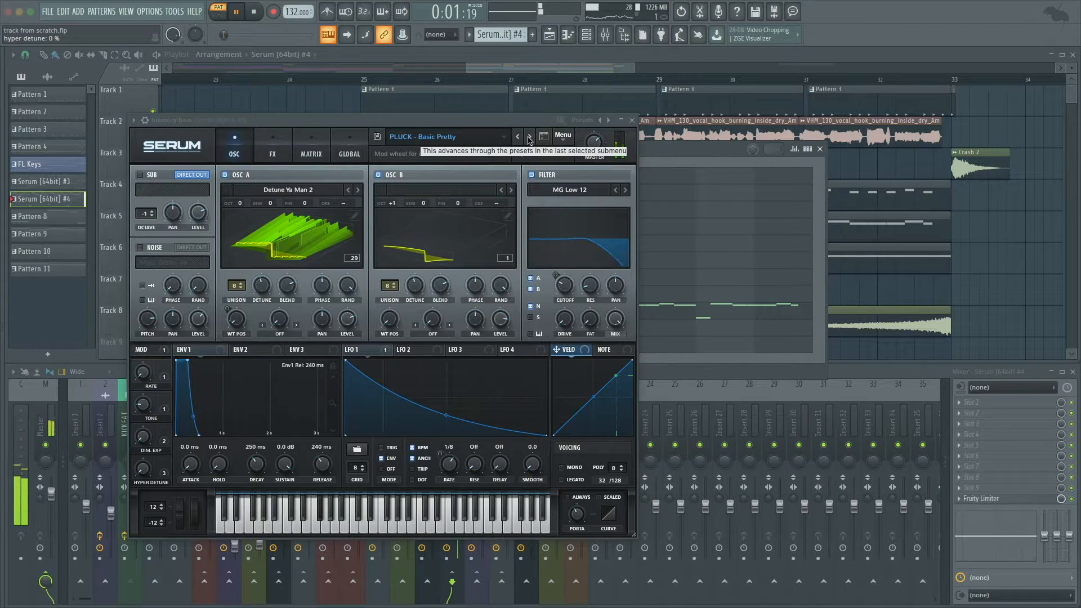
{"action": "left_click", "coordinate": [529, 138]}
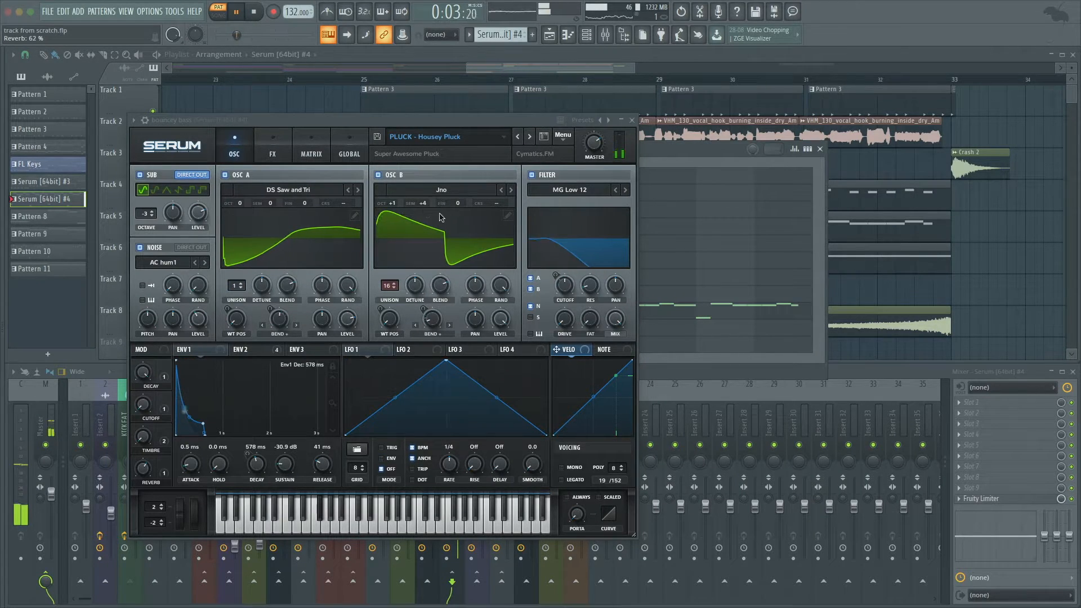
Try a semitone offset of 0 on Serum's oscillator B.
{"action": "double_click", "coordinate": [425, 204]}
{"action": "type", "text": "0"}
{"action": "key", "text": "Return"}
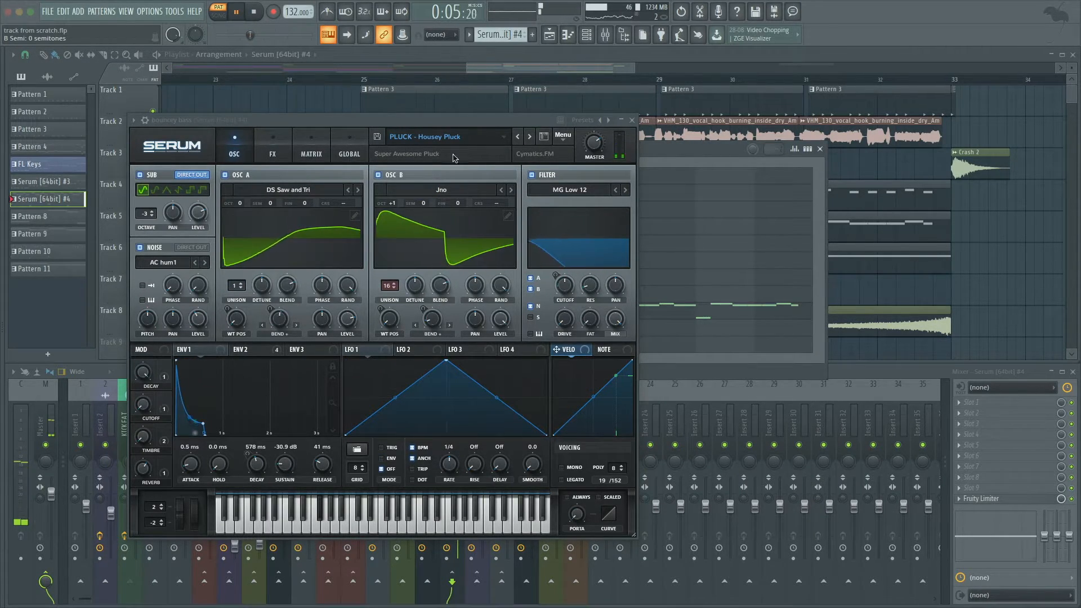
Set oscillator B's semitone offset to +7 and close the Serum window.
{"action": "double_click", "coordinate": [424, 204]}
{"action": "type", "text": "7"}
{"action": "key", "text": "Return"}
{"action": "key", "text": "Escape"}
{"action": "key", "text": "Escape"}
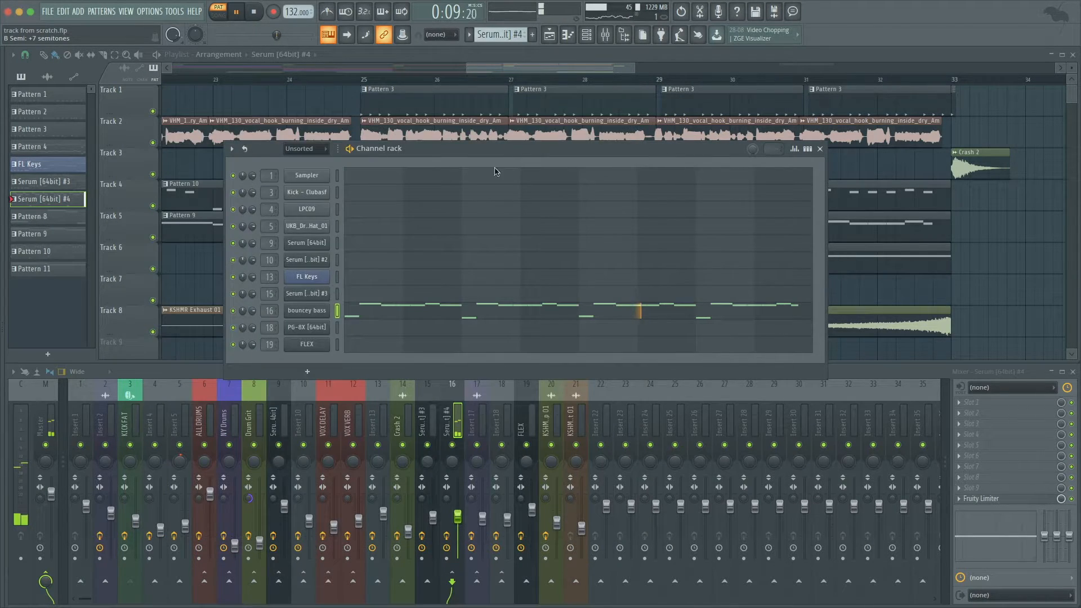
Raise the Serum [64bit] #4 mixer fader slightly while playing the song from bar 25, and save the project.
{"action": "left_click", "coordinate": [360, 79]}
{"action": "scroll", "coordinate": [360, 79], "scroll_direction": "down", "scroll_amount": 2}
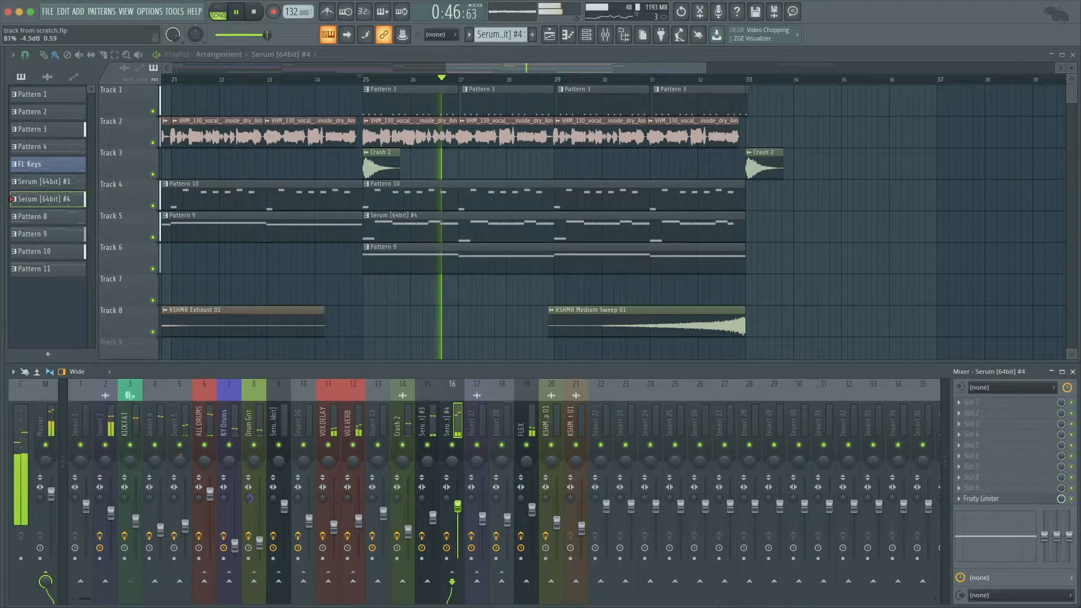
{"action": "scroll", "coordinate": [422, 337], "scroll_direction": "down", "scroll_amount": 2}
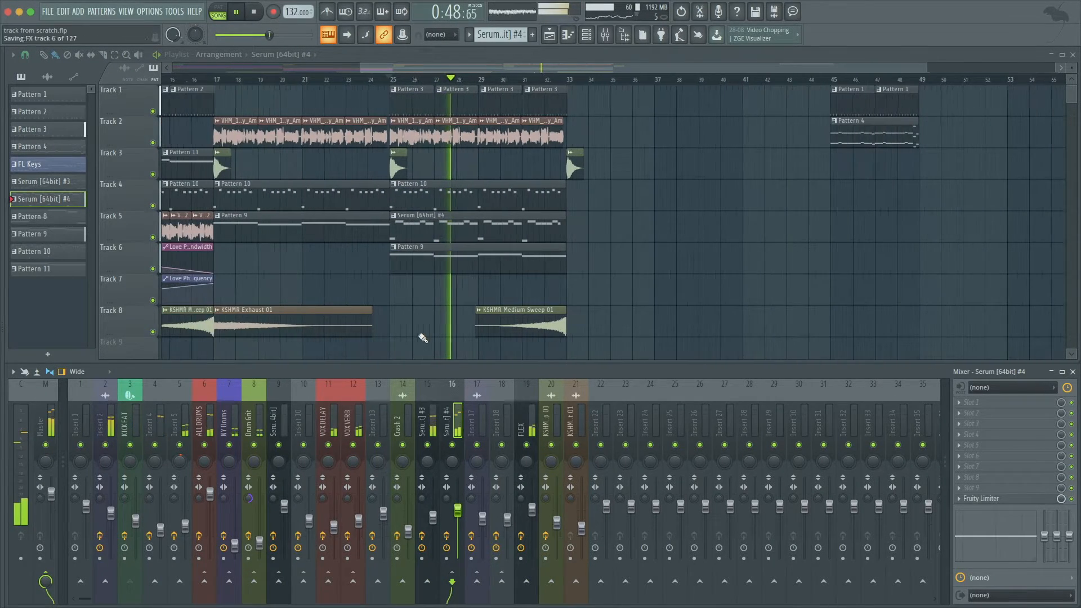
Duplicate all bouncey bass notes one octave higher in the piano roll, and return to the playlist and mixer.
{"action": "left_click", "coordinate": [587, 35]}
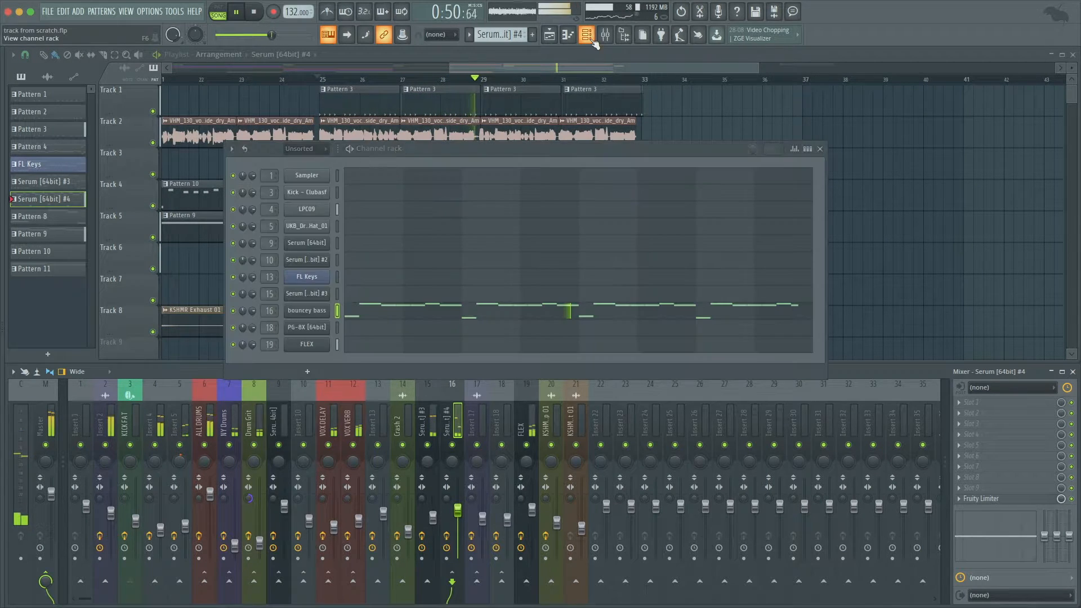
{"action": "left_click", "coordinate": [423, 306]}
{"action": "scroll", "coordinate": [273, 304], "scroll_direction": "up", "scroll_amount": 3}
{"action": "key", "text": "ctrl+a"}
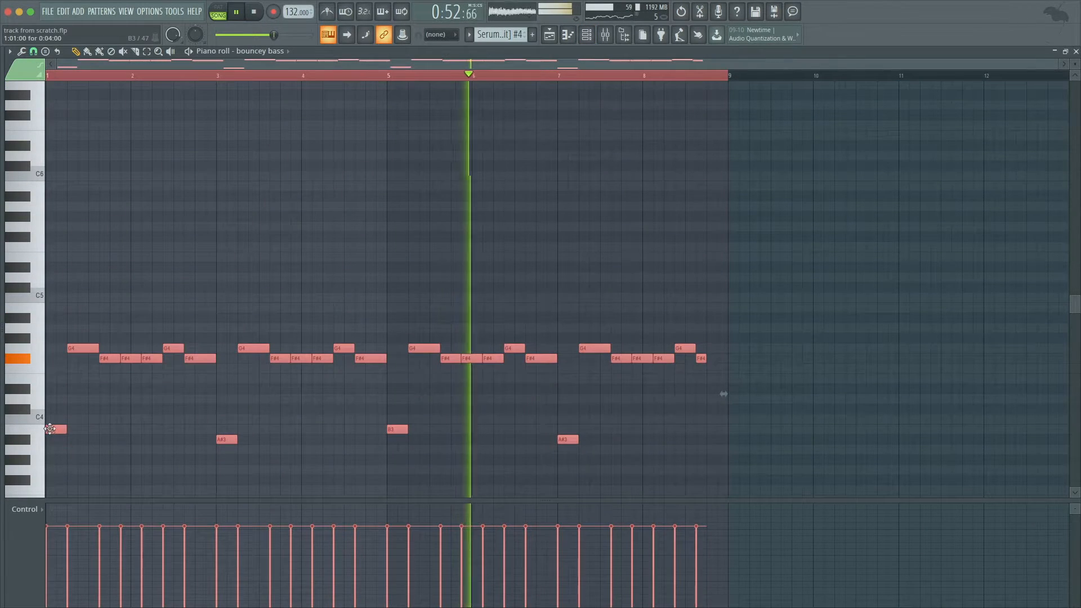
{"action": "left_click_drag", "start_coordinate": [56, 429], "coordinate": [47, 308]}
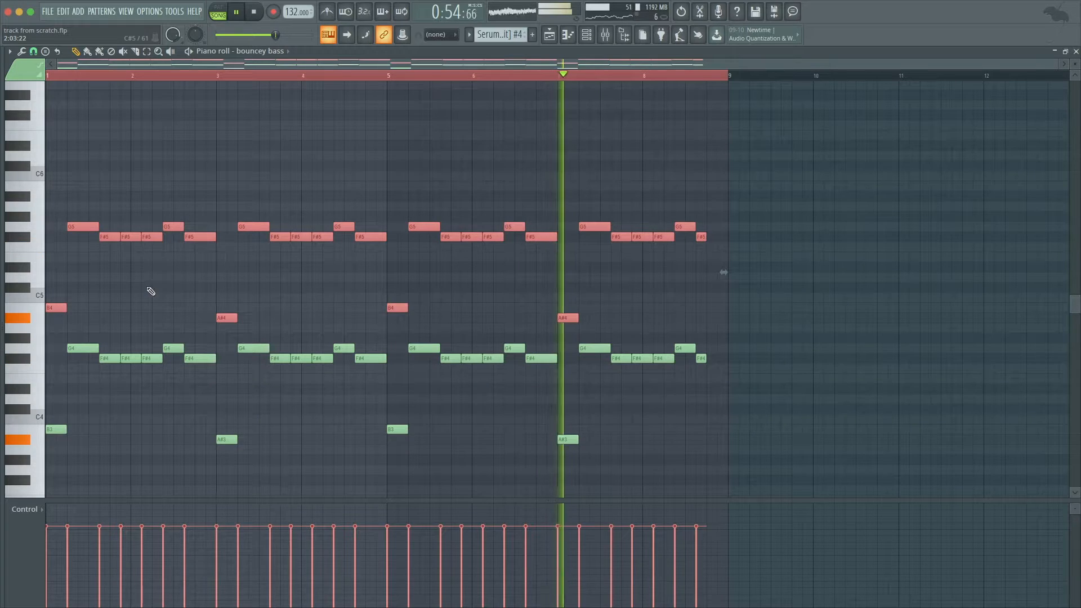
{"action": "key", "text": "F7"}
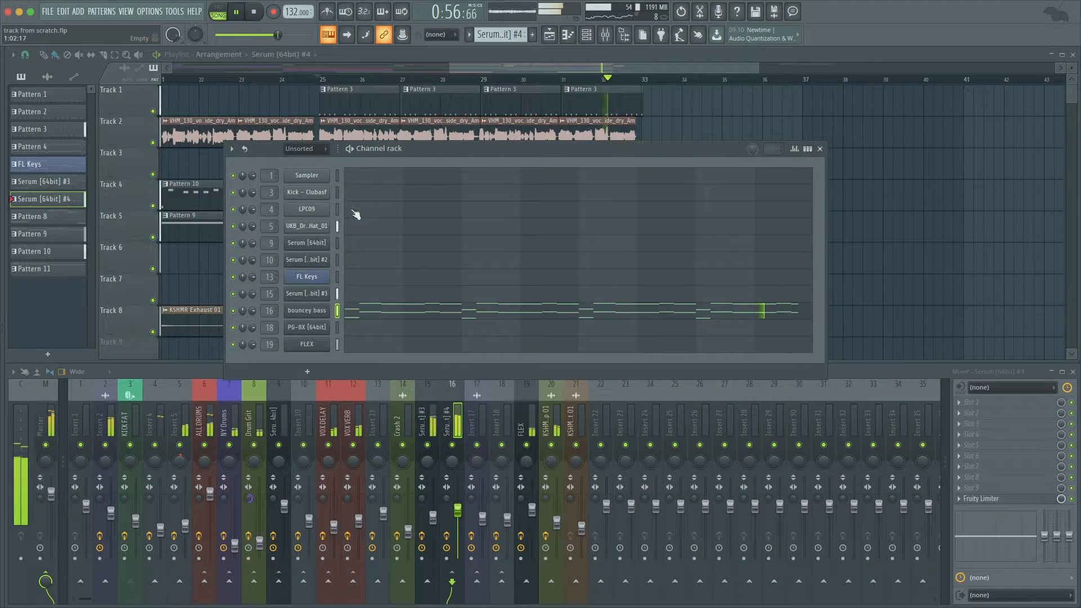
{"action": "key", "text": "F6"}
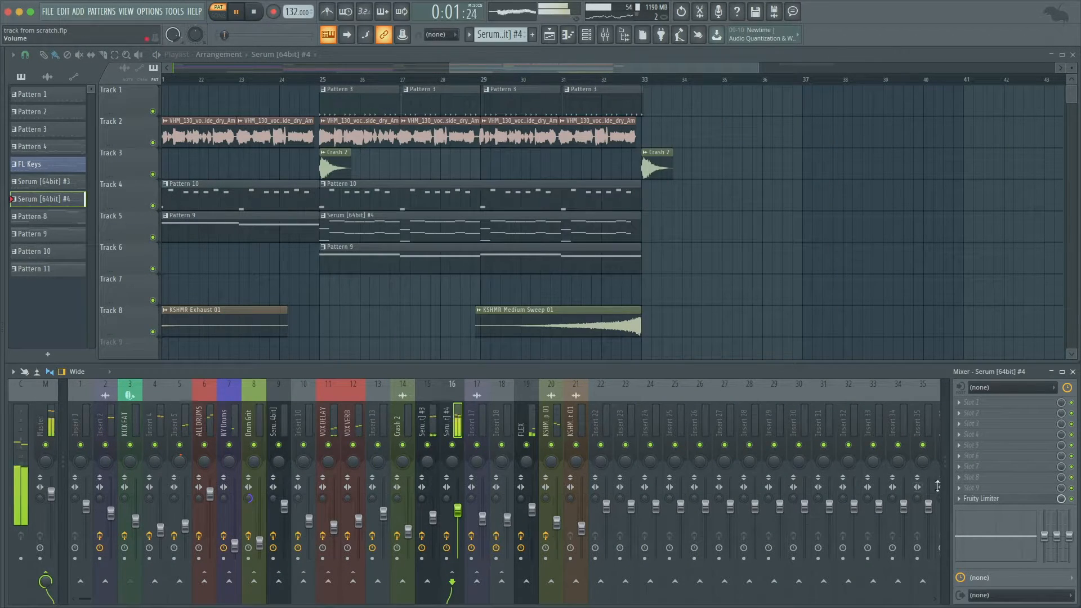
Insert Fruity Parametric EQ 2 in slot 1 of the Serum [64bit] #4 mixer track.
{"action": "left_click", "coordinate": [974, 404]}
{"action": "left_click", "coordinate": [714, 444]}
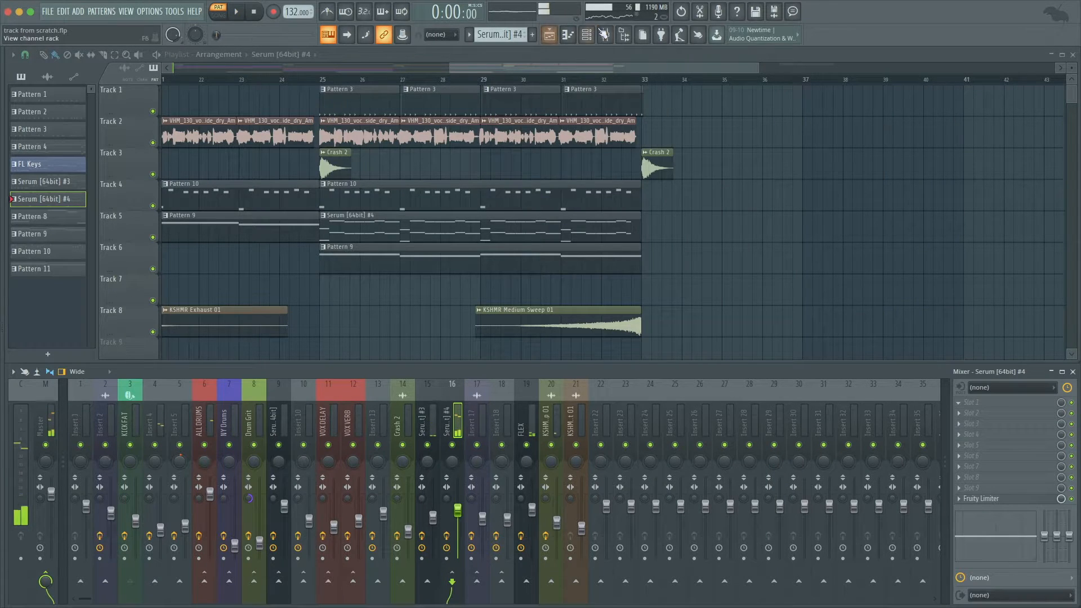
{"action": "left_click", "coordinate": [586, 37]}
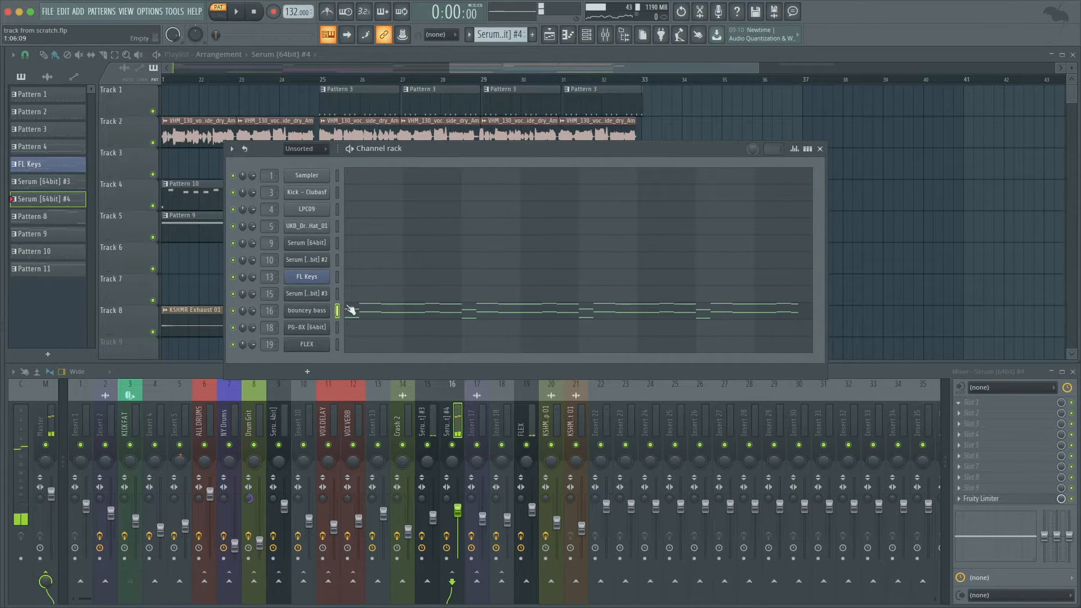
{"action": "key", "text": "F6"}
{"action": "left_click", "coordinate": [968, 401]}
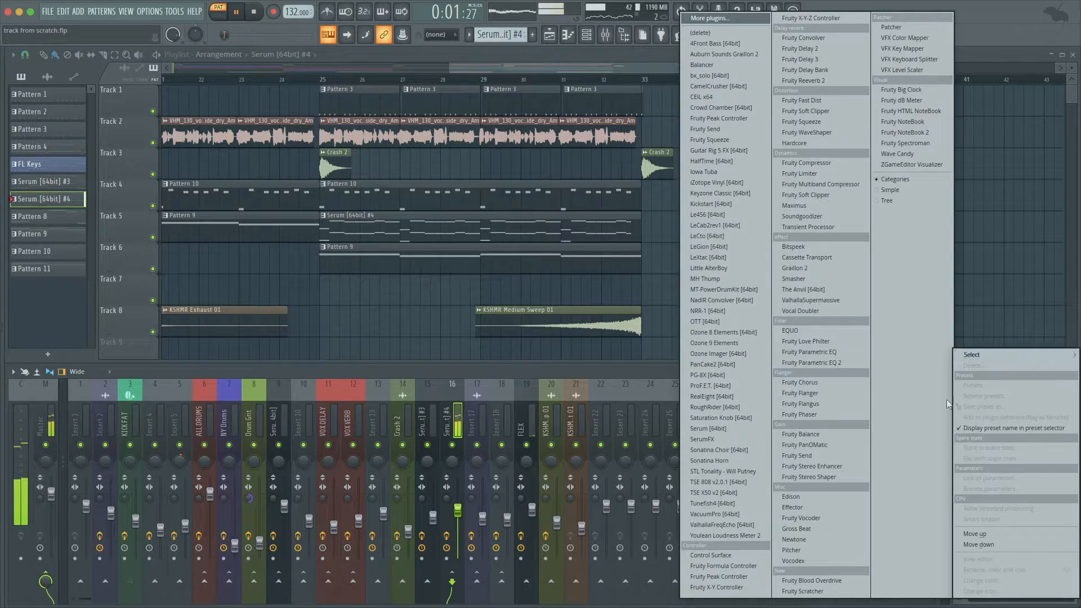
{"action": "left_click", "coordinate": [821, 361]}
Make EQ band 1 a steep high-pass filter at about 136 Hz and close the EQ.
{"action": "mouse_move", "coordinate": [307, 164]}
{"action": "left_mouse_down"}
{"action": "mouse_move", "coordinate": [307, 174]}
{"action": "mouse_move", "coordinate": [308, 164]}
{"action": "left_mouse_up"}
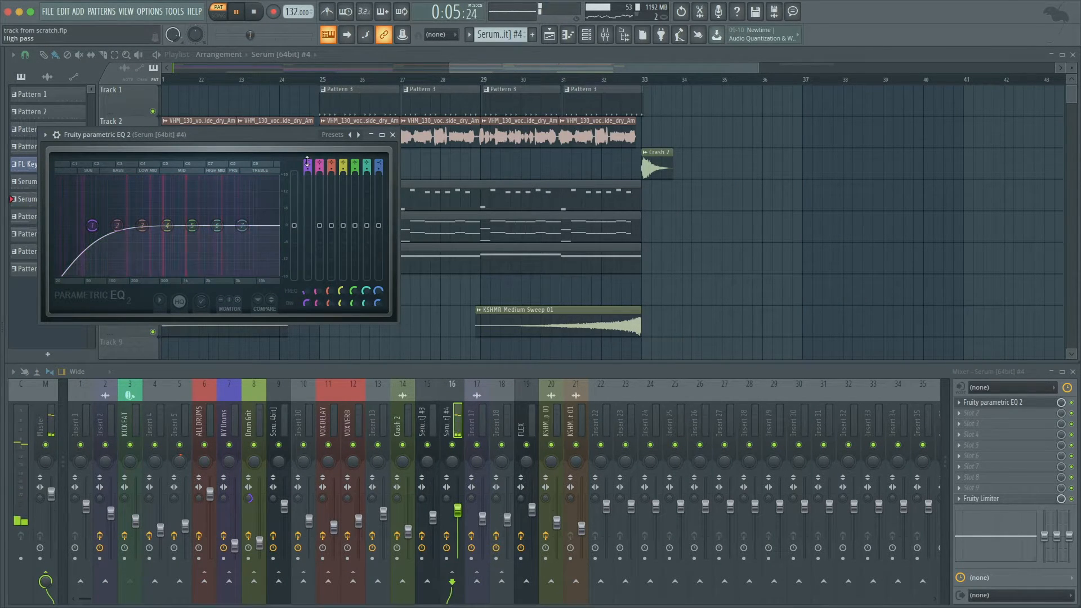
{"action": "left_click_drag", "start_coordinate": [306, 291], "coordinate": [306, 272]}
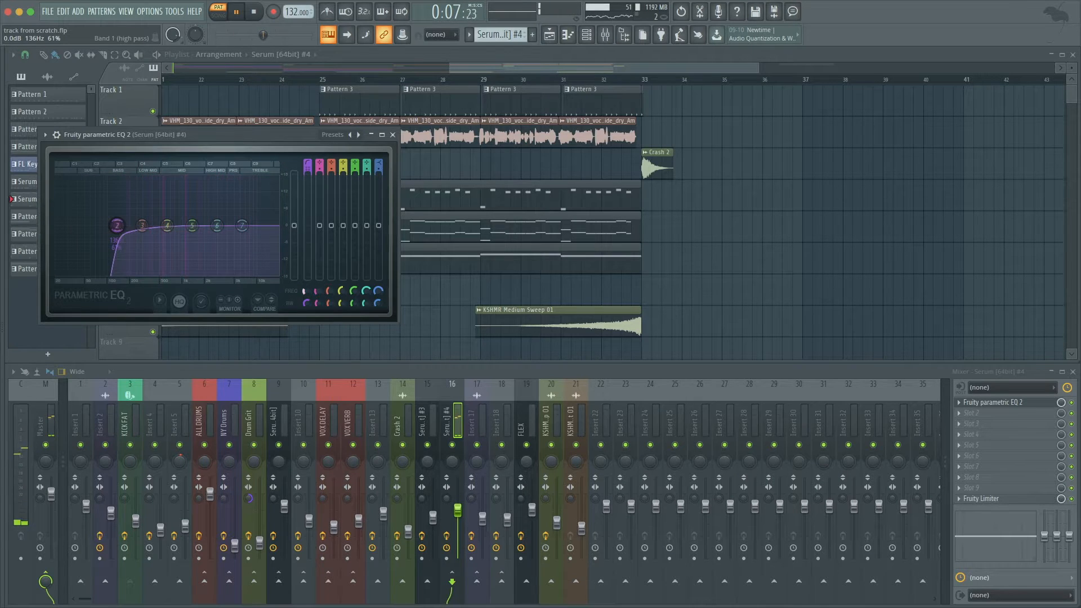
{"action": "key", "text": "Escape"}
Place two Pattern 11 clips on Track 7 at bars 25 and 29 during song playback, and save the project.
{"action": "left_click", "coordinate": [283, 74]}
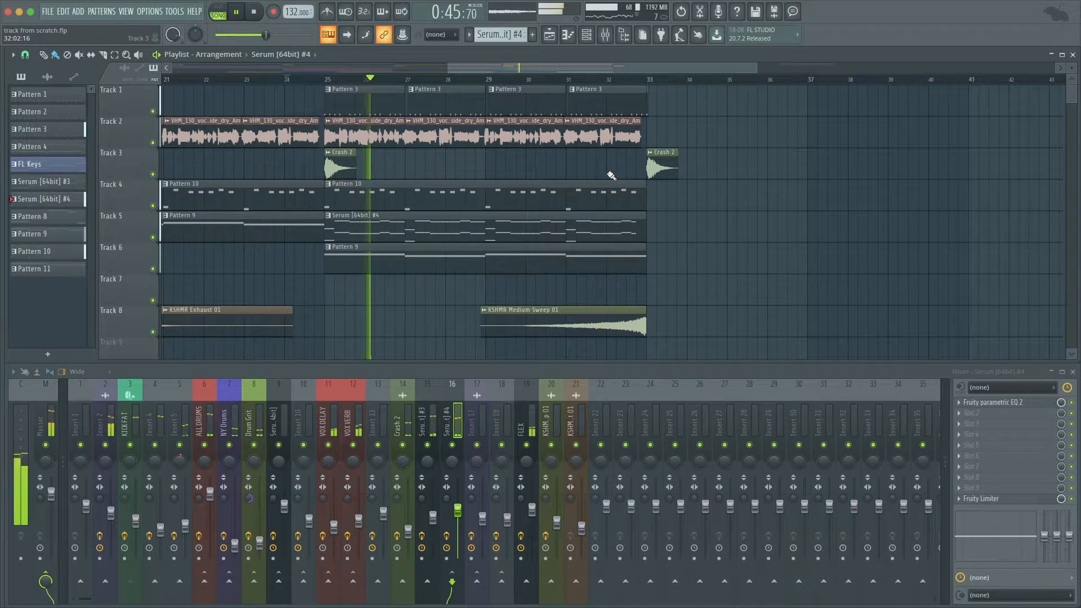
{"action": "scroll", "coordinate": [615, 175], "scroll_direction": "down", "scroll_amount": 5, "text": "ctrl"}
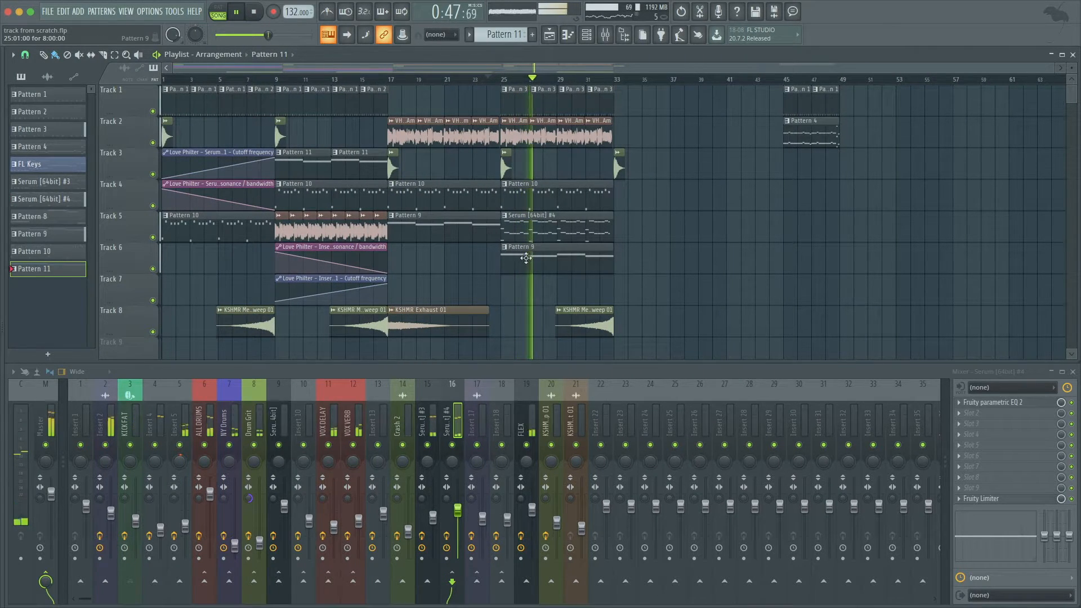
{"action": "scroll", "coordinate": [580, 301], "scroll_direction": "up", "scroll_amount": 4, "text": "ctrl"}
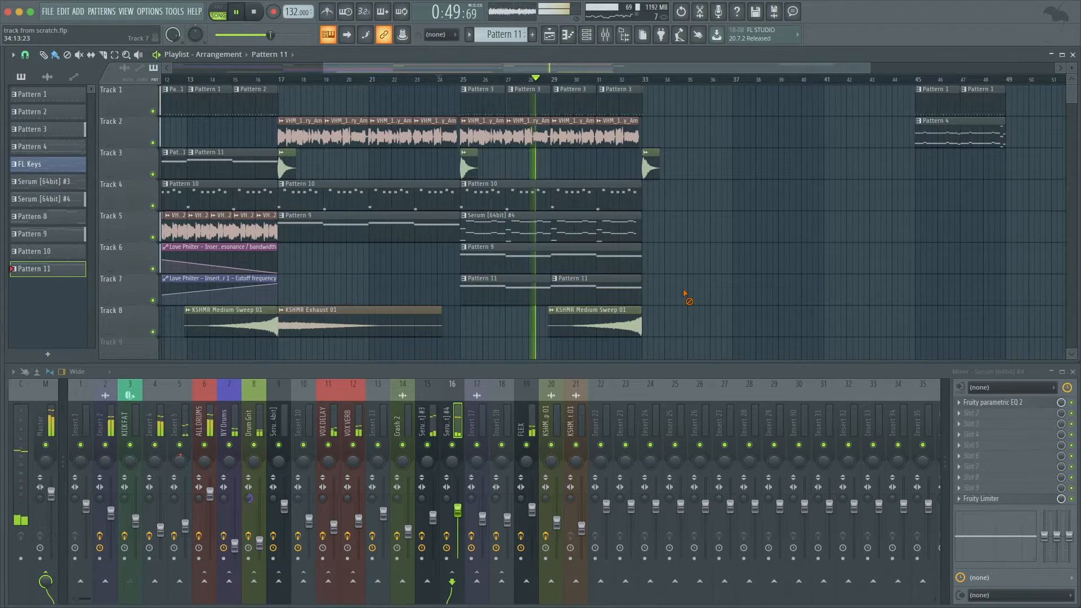
{"action": "scroll", "coordinate": [661, 279], "scroll_direction": "down", "scroll_amount": 3, "text": "ctrl"}
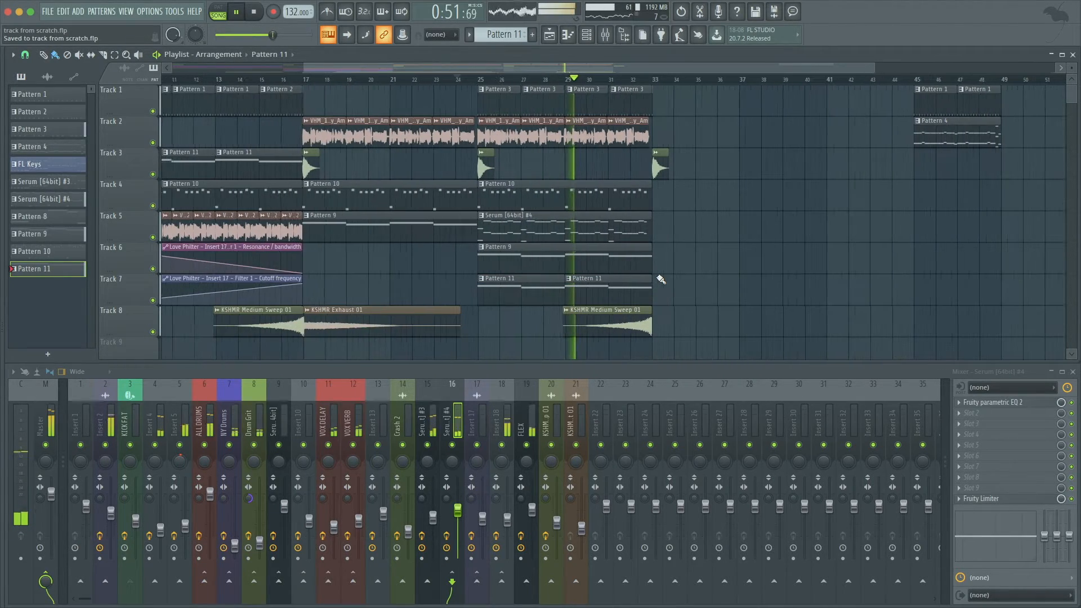
Save the project and duplicate Track 6's Pattern 9 clip so the copy starts at bar 33.
{"action": "scroll", "coordinate": [588, 289], "scroll_direction": "up", "scroll_amount": 1, "text": "ctrl"}
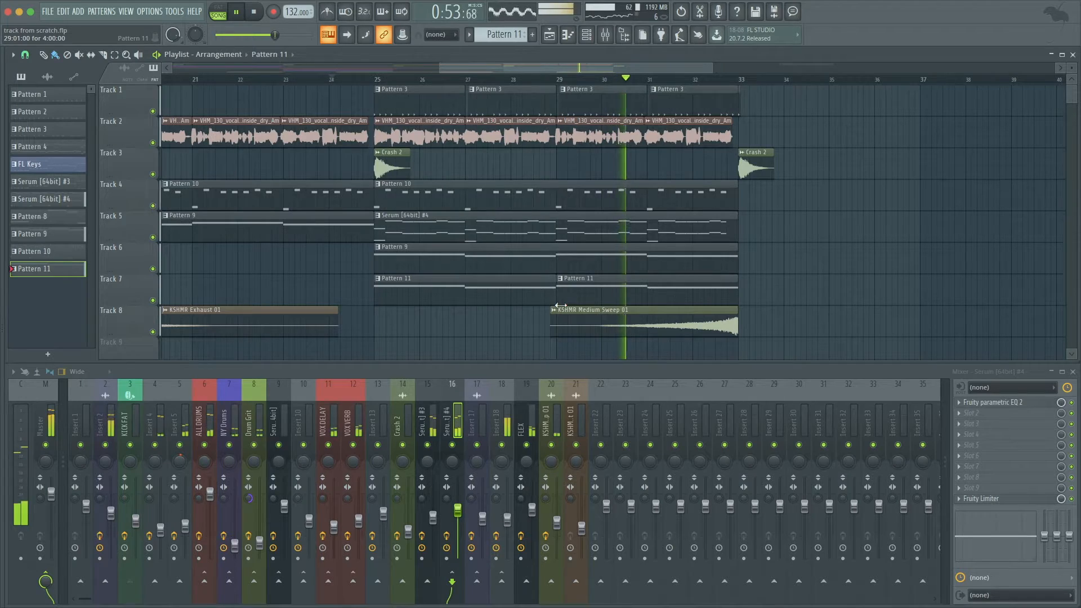
{"action": "scroll", "coordinate": [592, 290], "scroll_direction": "up", "scroll_amount": 2, "text": "ctrl"}
{"action": "scroll", "coordinate": [591, 290], "scroll_direction": "down", "scroll_amount": 4, "text": "ctrl"}
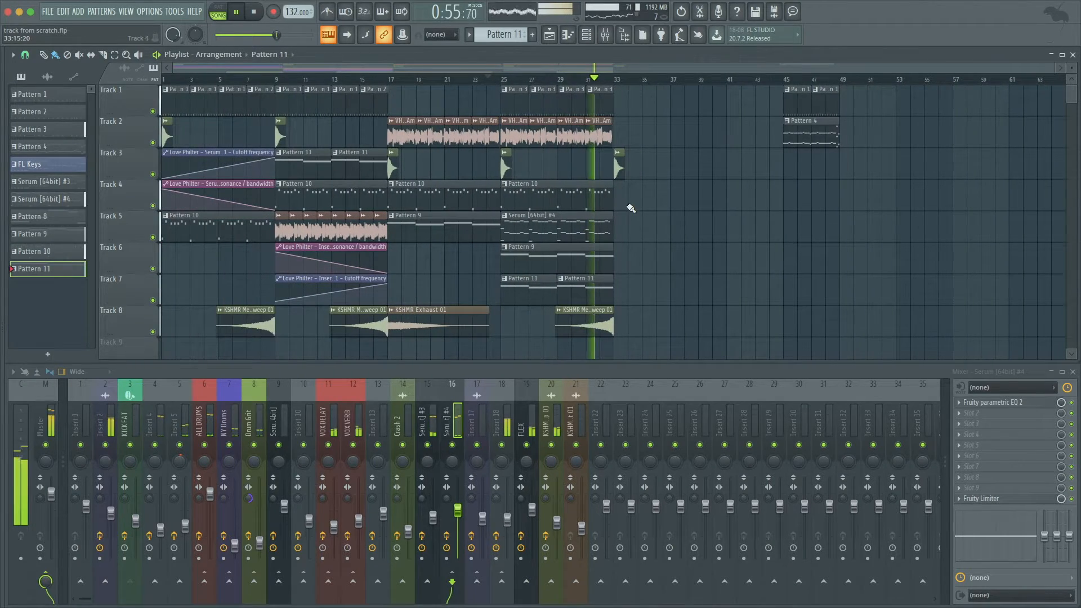
{"action": "scroll", "coordinate": [638, 187], "scroll_direction": "up", "scroll_amount": 8, "text": "ctrl"}
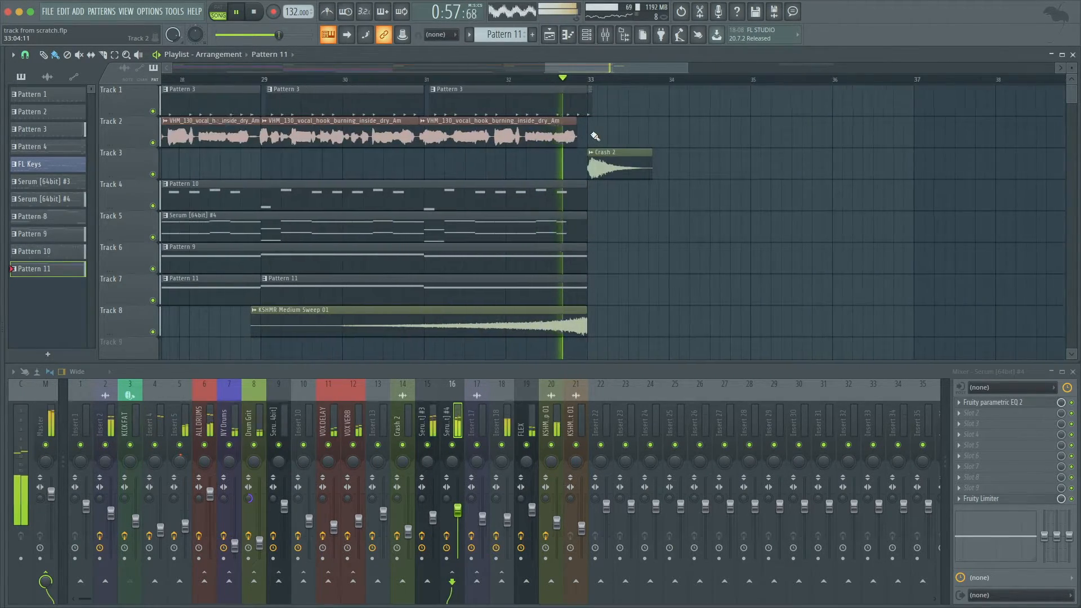
{"action": "scroll", "coordinate": [569, 126], "scroll_direction": "down", "scroll_amount": 6, "text": "ctrl"}
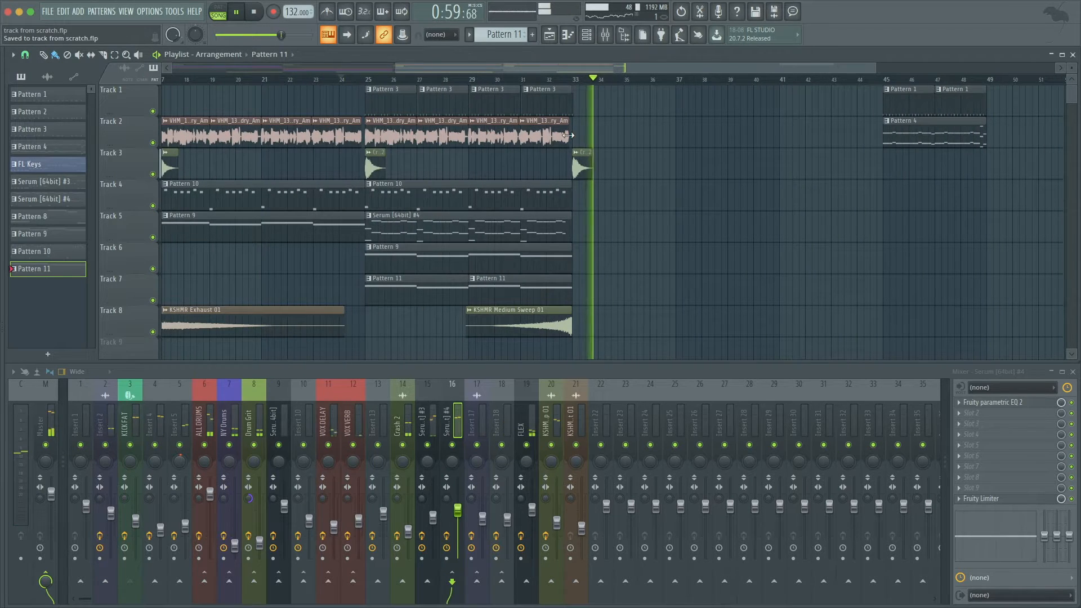
{"action": "left_click", "coordinate": [474, 253], "text": "super"}
{"action": "key", "text": "super+b"}
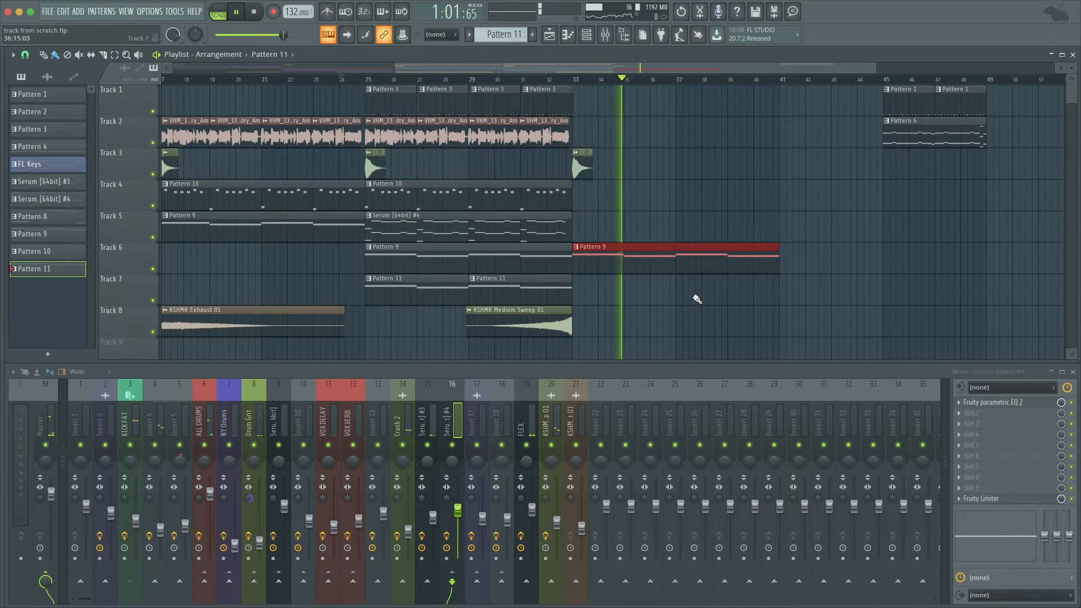
Raise the two A#3 notes in Pattern 9 to B3, and save the project.
{"action": "double_click", "coordinate": [766, 259]}
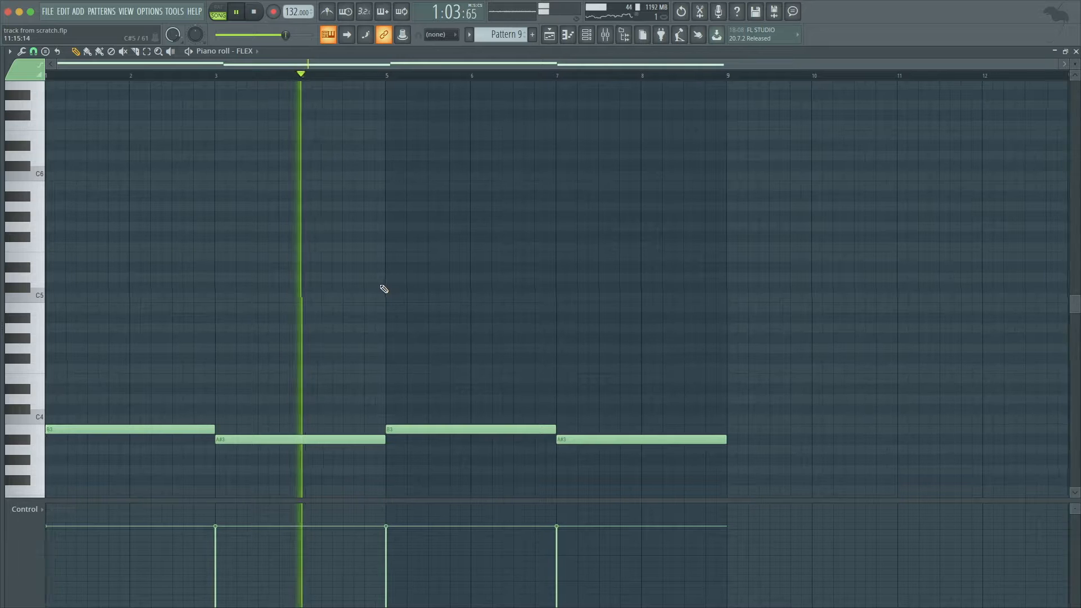
{"action": "left_click_drag", "start_coordinate": [653, 461], "coordinate": [281, 427]}
{"action": "key", "text": "Escape"}
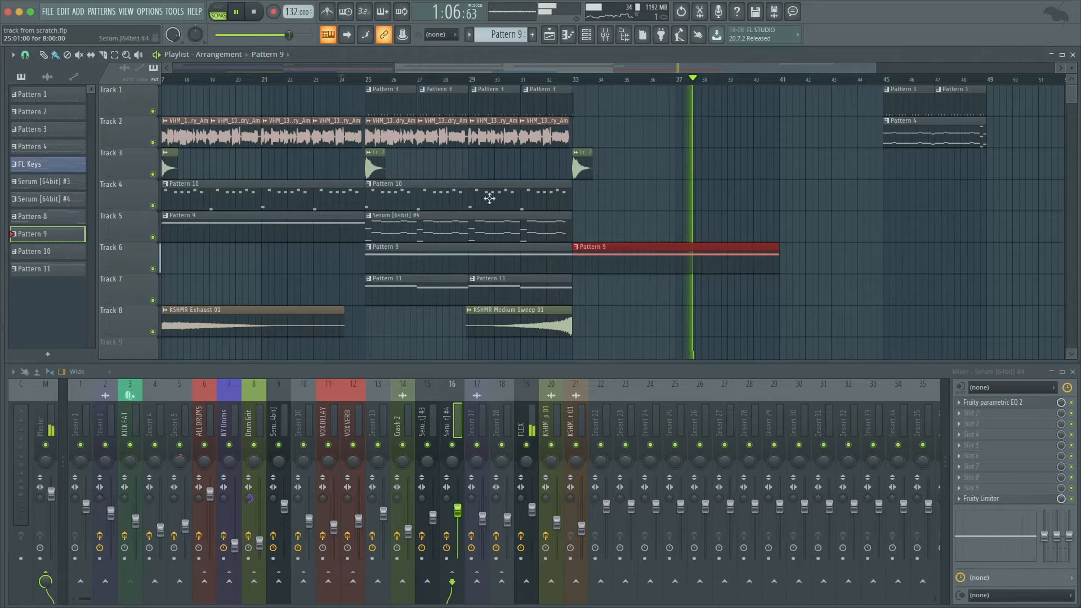
{"action": "left_click", "coordinate": [530, 80]}
{"action": "key", "text": "super+s"}
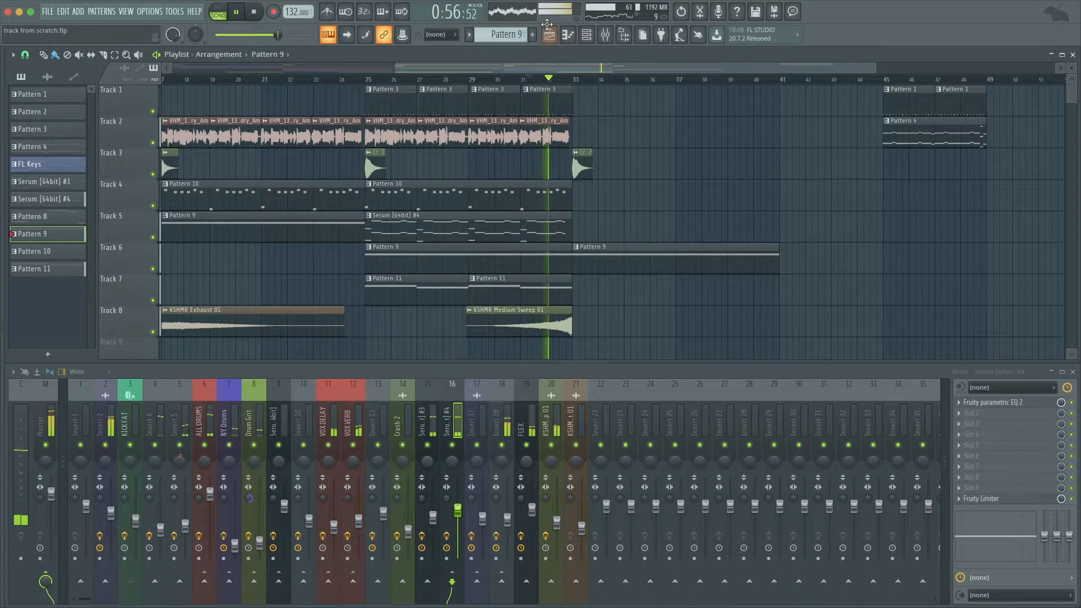
Create a new empty pattern and place its clip on Track 1 at bar 33.
{"action": "left_click", "coordinate": [532, 34]}
{"action": "scroll", "coordinate": [607, 115], "scroll_direction": "up", "scroll_amount": 6}
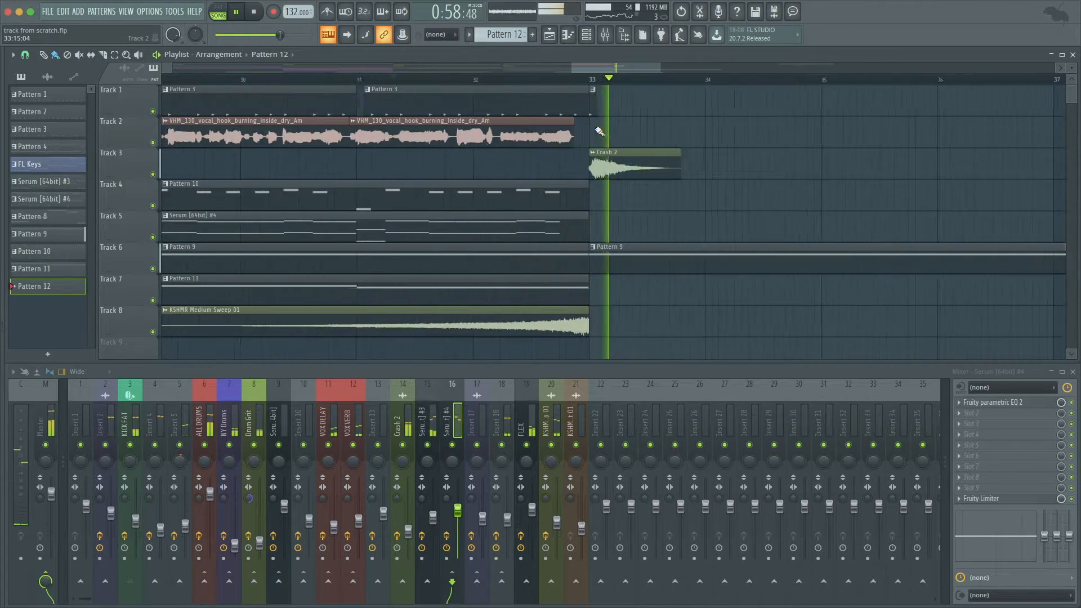
{"action": "left_click", "coordinate": [611, 112]}
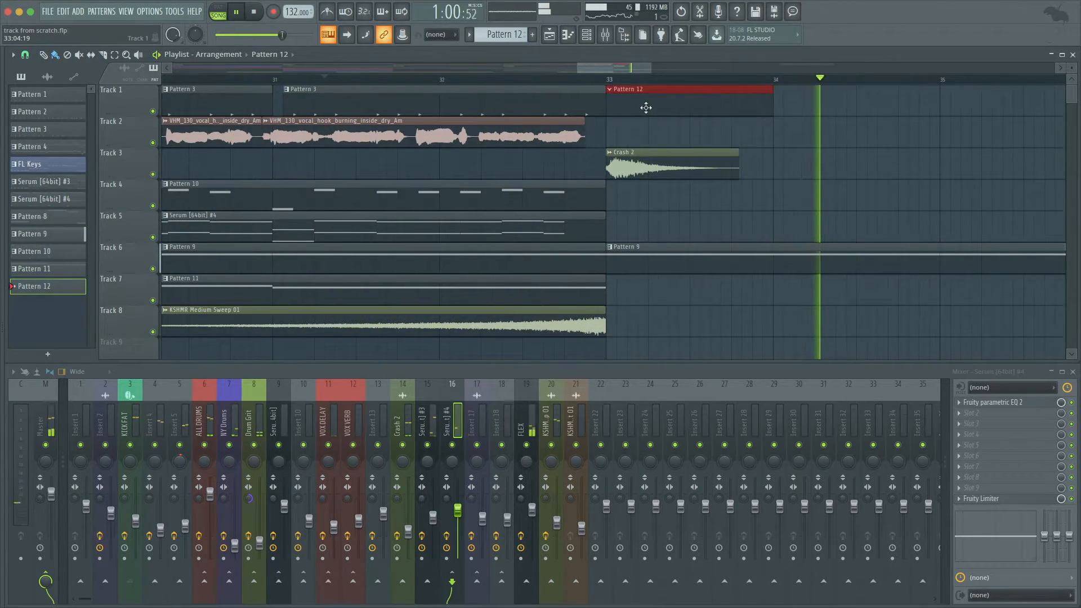
Fill the Kick - Clubasf channel of the new pattern with a hit on every fourth step over two bars.
{"action": "key", "text": "F6"}
{"action": "key", "text": "space"}
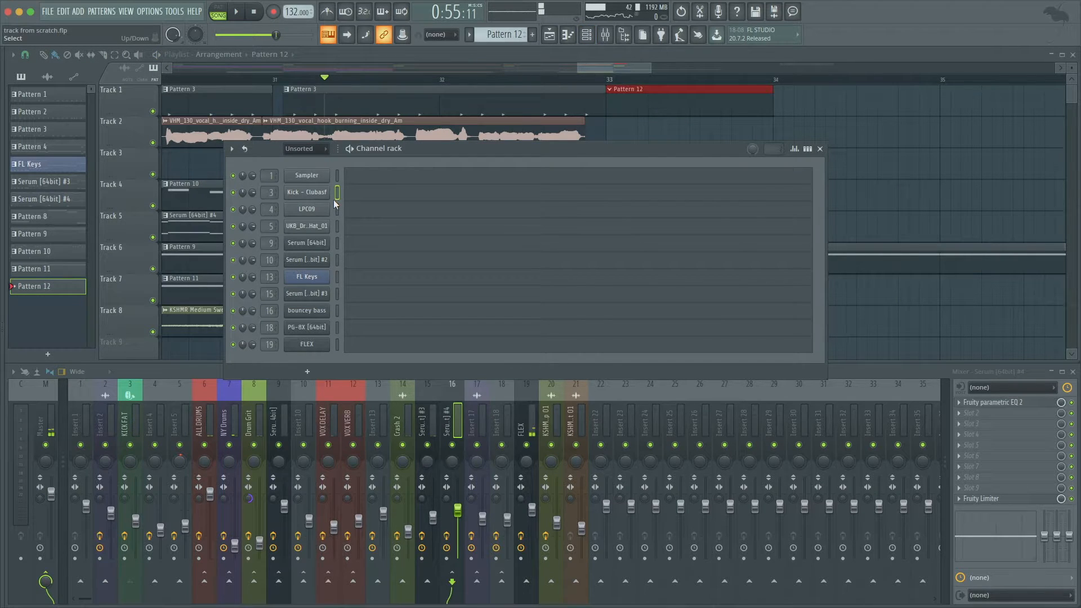
{"action": "right_click", "coordinate": [313, 192]}
{"action": "left_click", "coordinate": [461, 239]}
{"action": "left_click", "coordinate": [805, 152]}
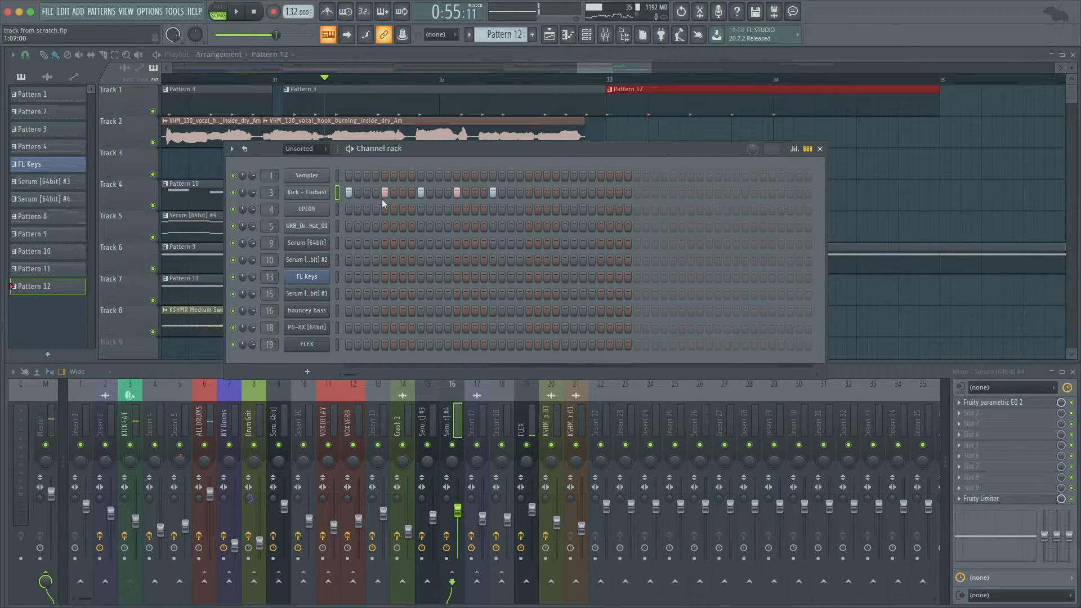
{"action": "right_click", "coordinate": [323, 197]}
{"action": "left_click", "coordinate": [481, 241]}
{"action": "key", "text": "F6"}
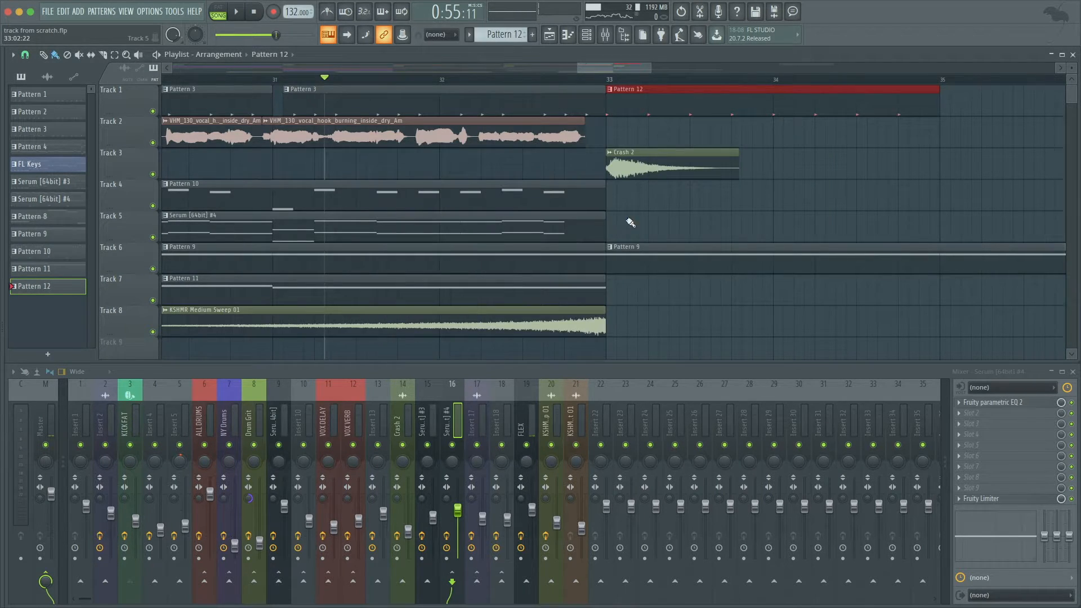
Save the project and play back the transition into bar 33.
{"action": "scroll", "coordinate": [631, 210], "scroll_direction": "down", "scroll_amount": 4}
{"action": "key", "text": "super+s"}
{"action": "key", "text": "space"}
{"action": "scroll", "coordinate": [664, 180], "scroll_direction": "down", "scroll_amount": 6}
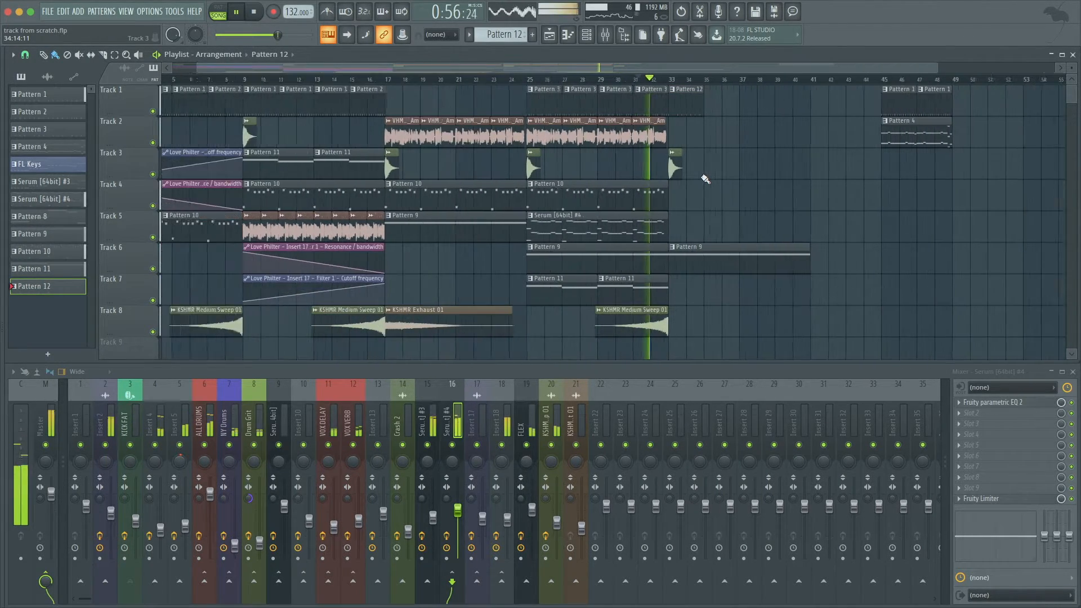
{"action": "scroll", "coordinate": [740, 133], "scroll_direction": "up", "scroll_amount": 4}
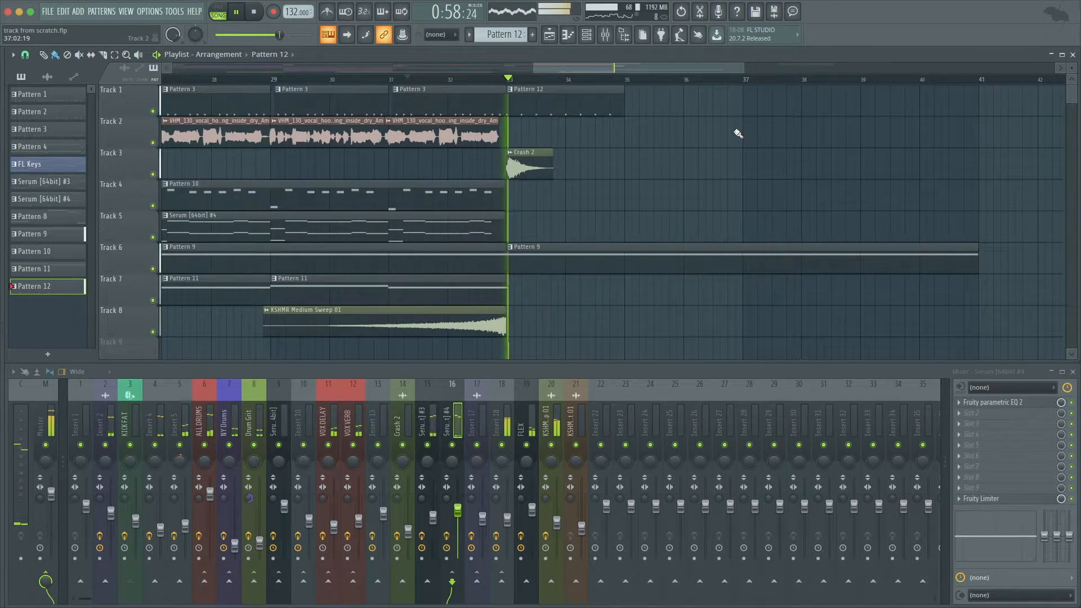
{"action": "scroll", "coordinate": [456, 170], "scroll_direction": "down", "scroll_amount": 1}
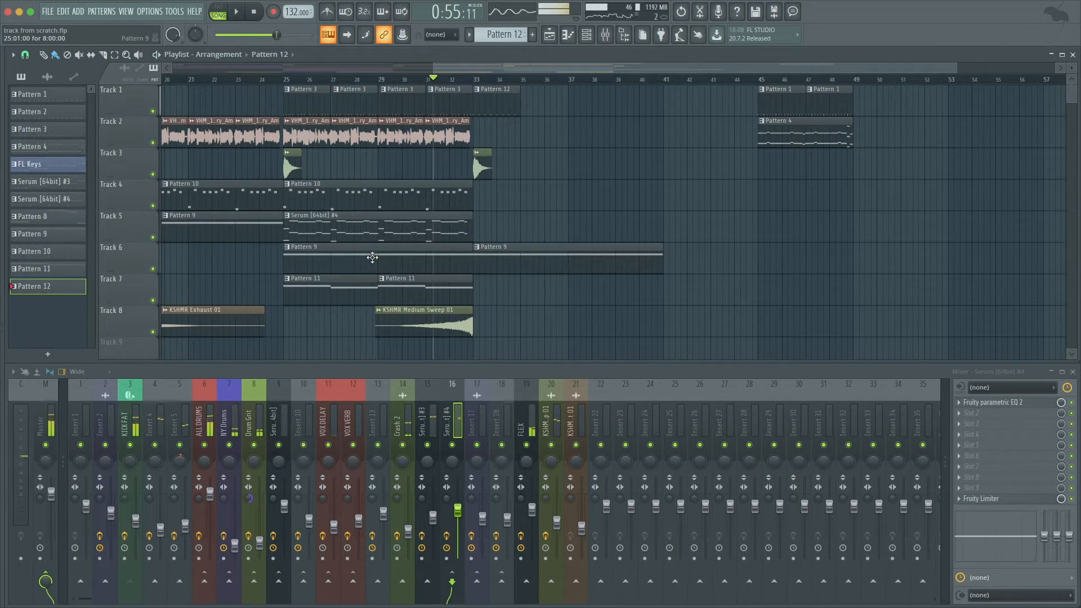
Lower the second and fourth notes of Pattern 9 to A#3 in the FLEX piano roll.
{"action": "scroll", "coordinate": [389, 226], "scroll_direction": "up", "scroll_amount": 2}
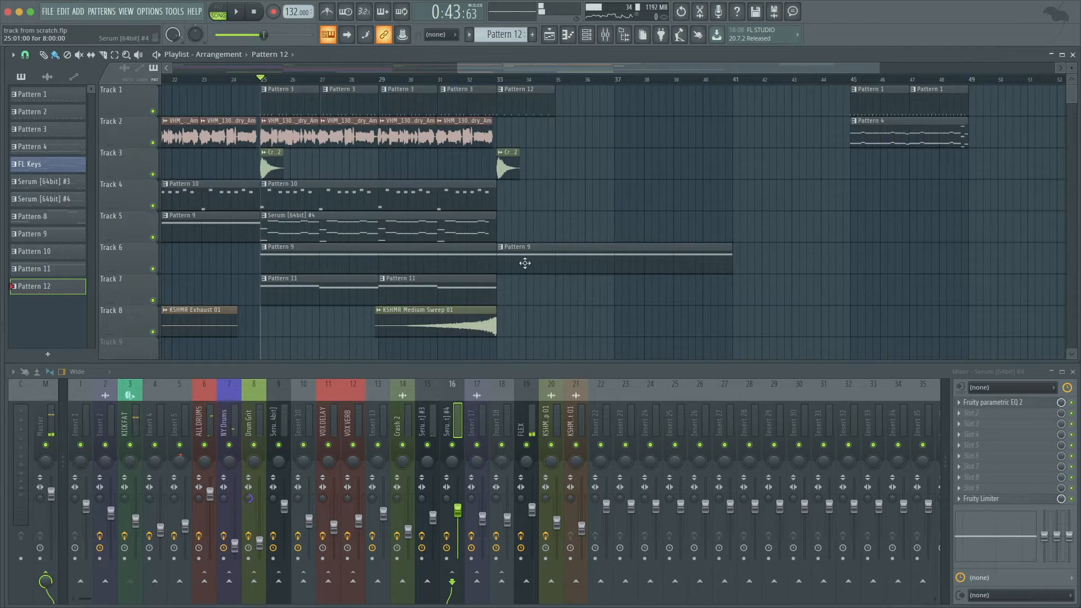
{"action": "double_click", "coordinate": [423, 259]}
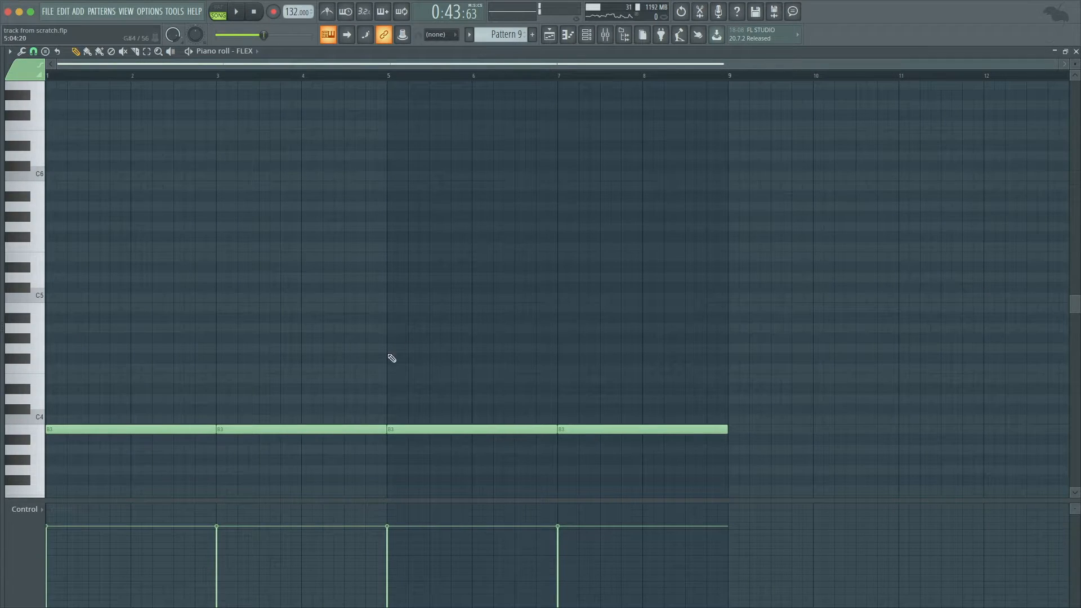
{"action": "key", "text": "shift+Down"}
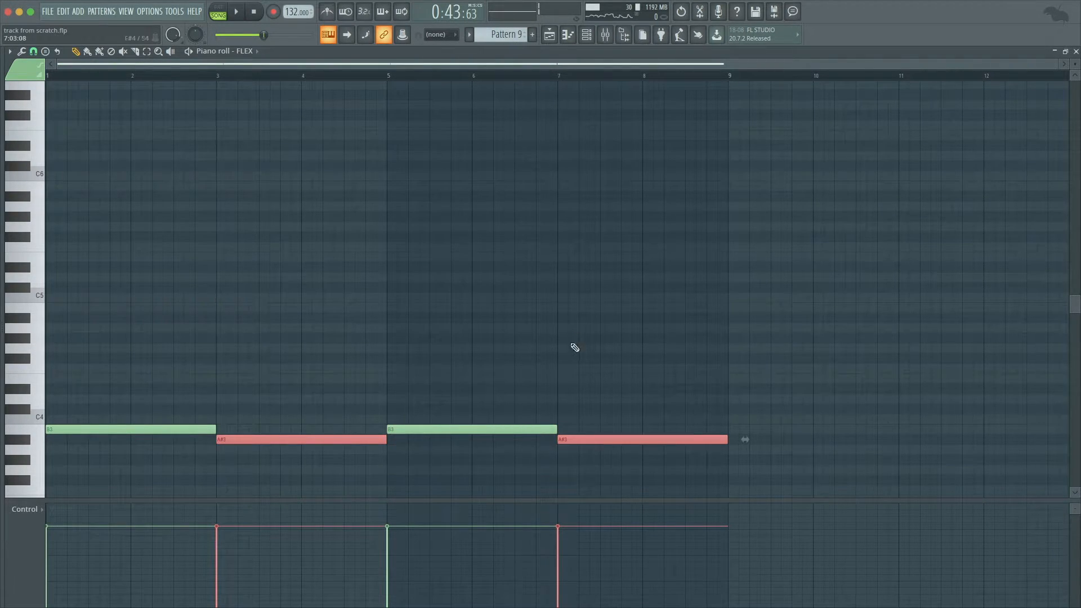
{"action": "left_click", "coordinate": [572, 334], "text": "ctrl"}
{"action": "key", "text": "Escape"}
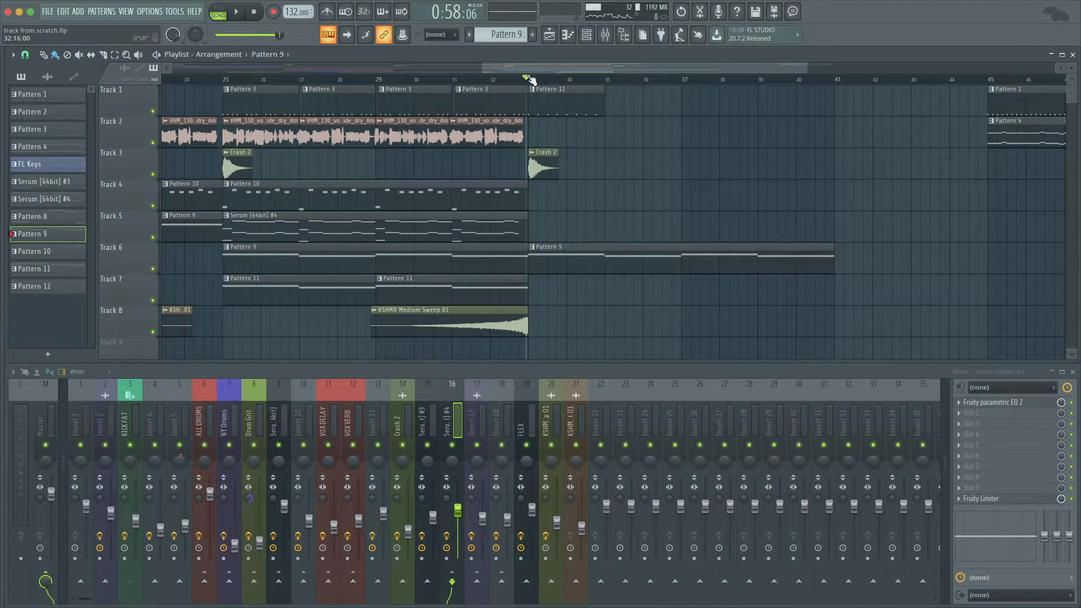
Make Track 6's Pattern 9 clip at bar 33 unique and raise its two A#3 notes to B3.
{"action": "scroll", "coordinate": [577, 253], "scroll_direction": "up", "scroll_amount": 2, "text": "ctrl"}
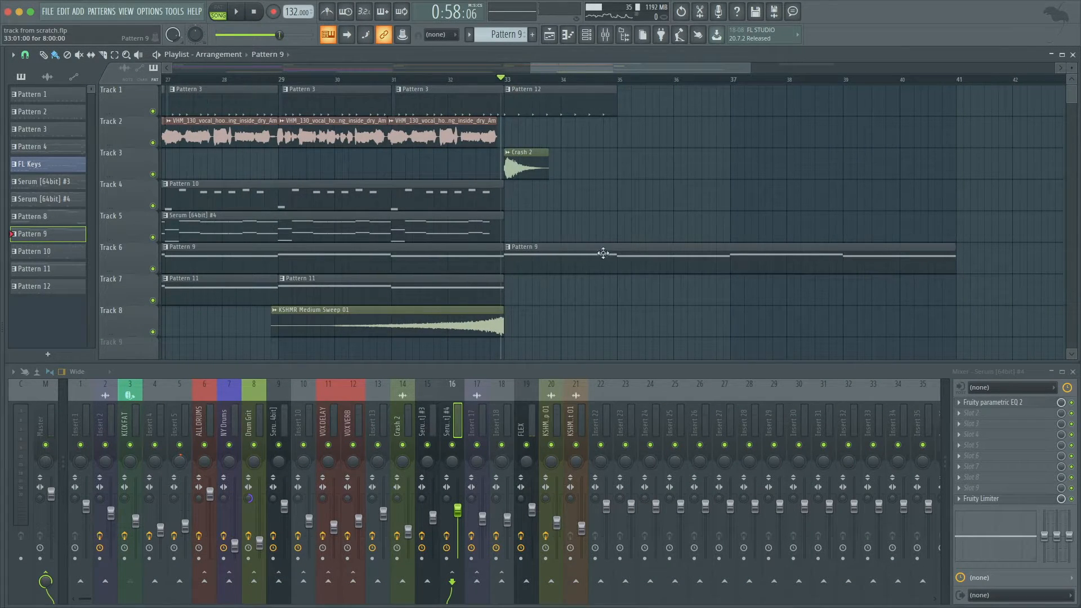
{"action": "left_click", "coordinate": [507, 247]}
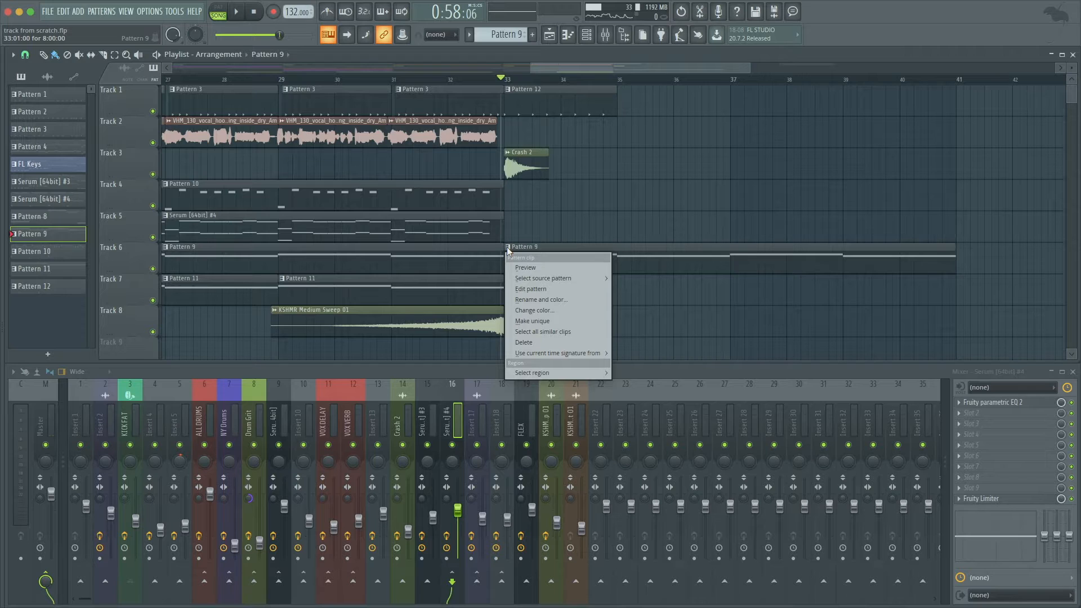
{"action": "left_click", "coordinate": [523, 322]}
{"action": "double_click", "coordinate": [563, 269]}
{"action": "left_click_drag", "start_coordinate": [573, 463], "coordinate": [271, 439]}
{"action": "key", "text": "shift+Up"}
{"action": "right_click", "coordinate": [348, 318]}
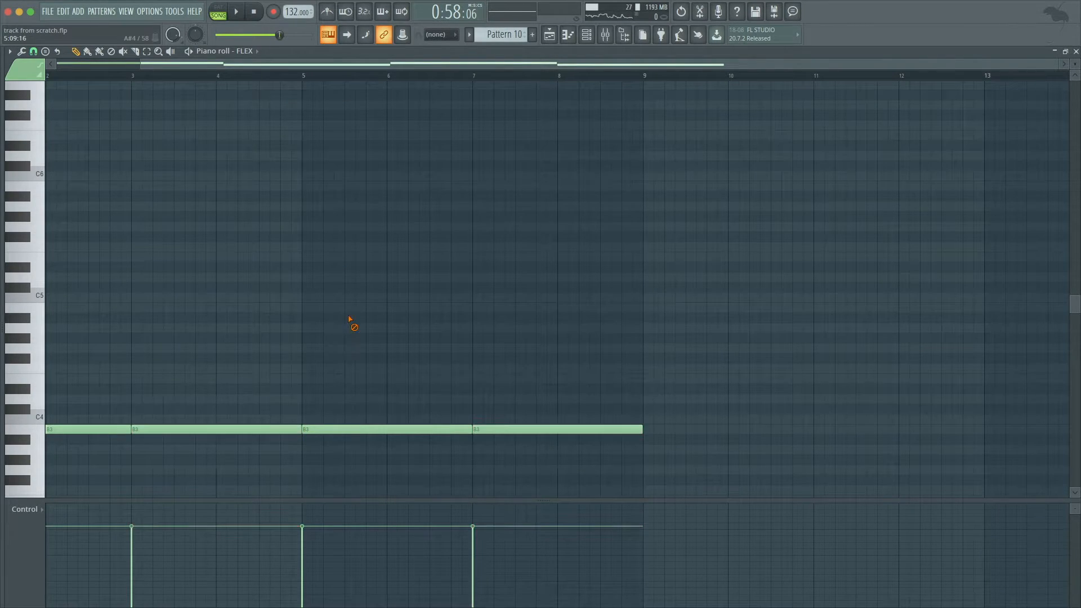
{"action": "key", "text": "Escape"}
Extend the kick pattern at bar 33 to four bars with a hit on every fourth step.
{"action": "key", "text": "space"}
{"action": "scroll", "coordinate": [625, 194], "scroll_direction": "down", "scroll_amount": 3}
{"action": "double_click", "coordinate": [605, 114]}
{"action": "key", "text": "Escape"}
{"action": "left_click", "coordinate": [587, 35]}
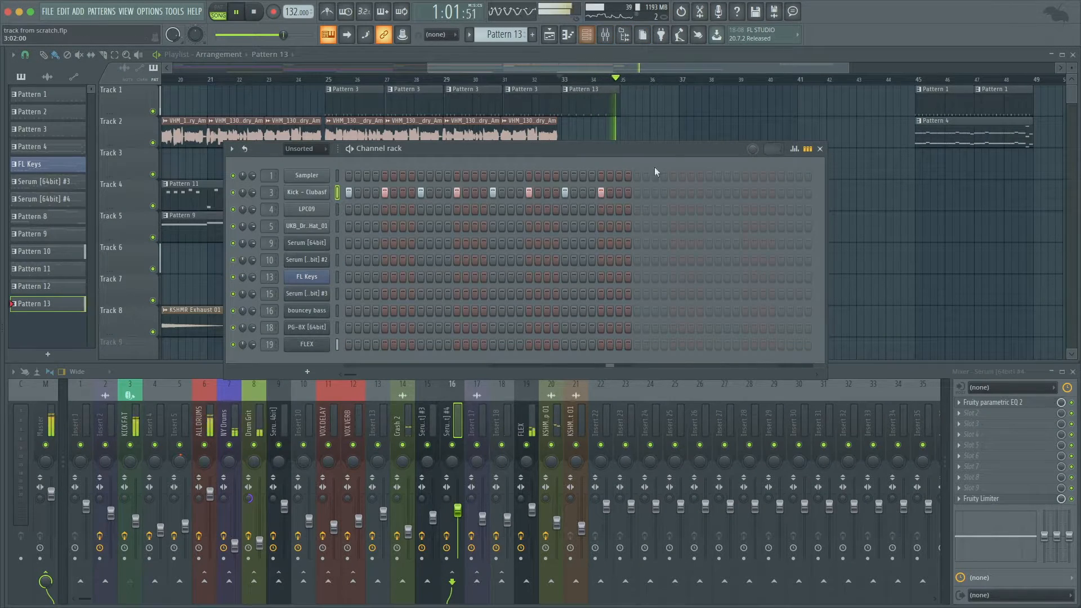
{"action": "key", "text": "space"}
{"action": "left_click", "coordinate": [638, 193]}
{"action": "left_click", "coordinate": [780, 192]}
{"action": "left_click_drag", "start_coordinate": [658, 149], "coordinate": [449, 142]}
{"action": "left_click_drag", "start_coordinate": [611, 184], "coordinate": [1010, 270]}
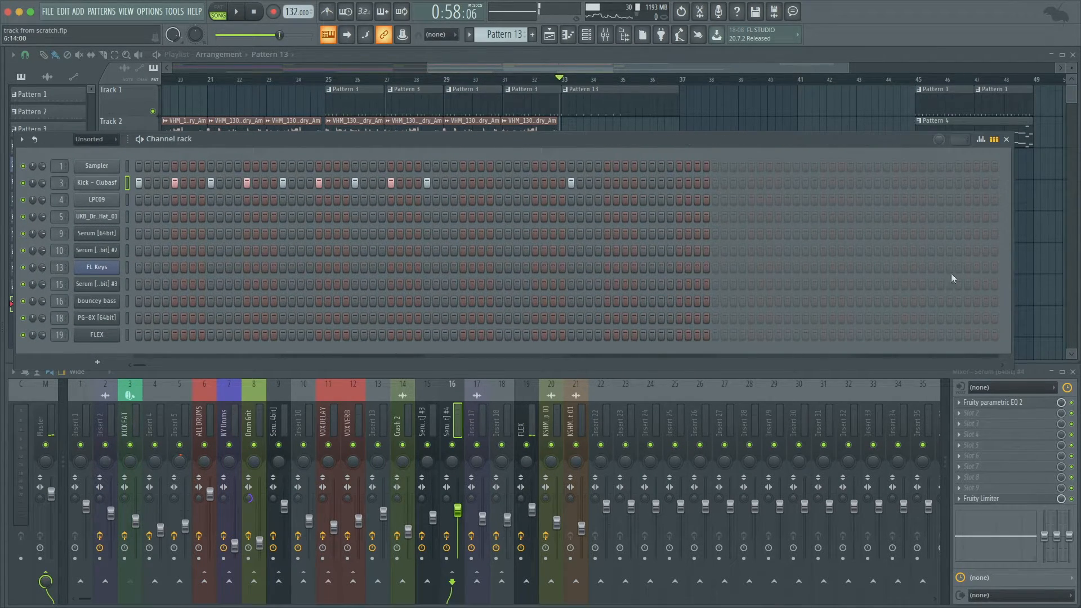
{"action": "right_click", "coordinate": [110, 181]}
{"action": "left_click", "coordinate": [268, 229]}
Add eight kick hits on every second step of the pattern's fifth bar during playback.
{"action": "key", "text": "space"}
{"action": "left_click", "coordinate": [714, 183]}
{"action": "left_click", "coordinate": [732, 183]}
{"action": "left_click", "coordinate": [751, 183]}
{"action": "left_click", "coordinate": [768, 183]}
{"action": "left_click", "coordinate": [787, 183]}
{"action": "left_click", "coordinate": [805, 183]}
{"action": "left_click", "coordinate": [823, 183]}
{"action": "left_click", "coordinate": [840, 183]}
{"action": "left_click", "coordinate": [995, 141]}
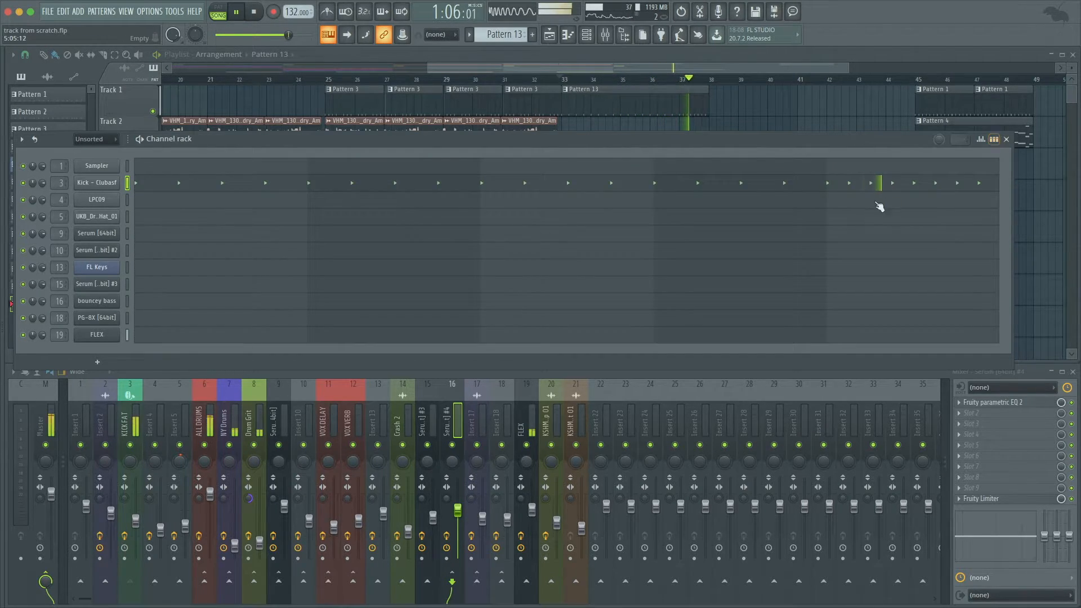
Copy the fifth bar's kick hits into bars 6 and 7 in the kick's piano roll.
{"action": "left_click", "coordinate": [874, 172]}
{"action": "key", "text": "Escape"}
{"action": "key", "text": "space"}
{"action": "left_click", "coordinate": [780, 183]}
{"action": "left_click_drag", "start_coordinate": [502, 392], "coordinate": [379, 263]}
{"action": "left_click_drag", "start_coordinate": [386, 300], "coordinate": [544, 308]}
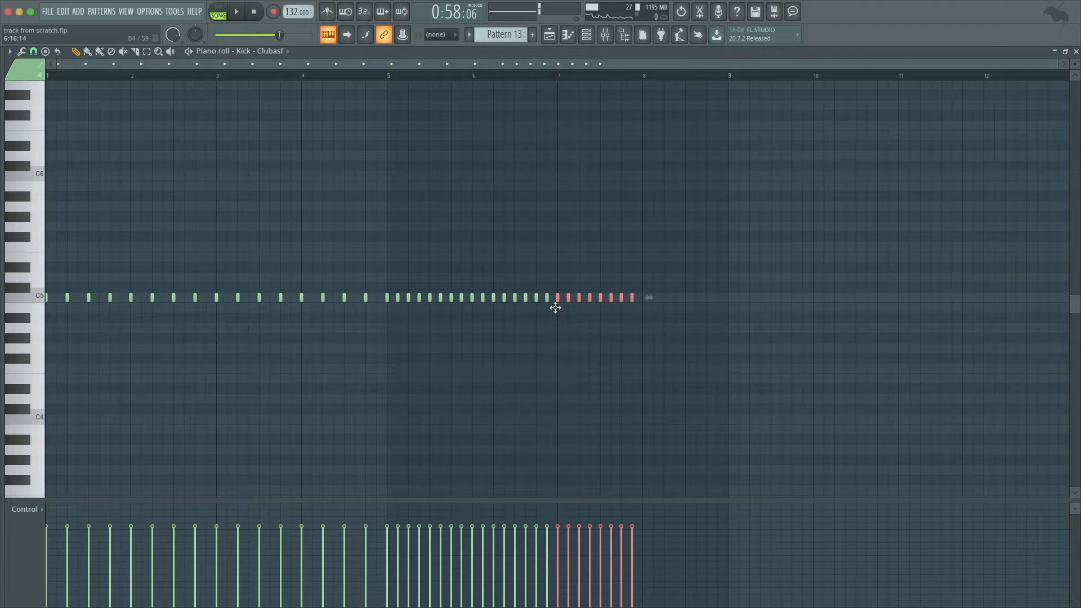
Duplicate bar 7's kick hits one step over so a kick falls on every step, and play the build-up.
{"action": "left_click", "coordinate": [560, 77]}
{"action": "scroll", "coordinate": [616, 295], "scroll_direction": "up", "scroll_amount": 6}
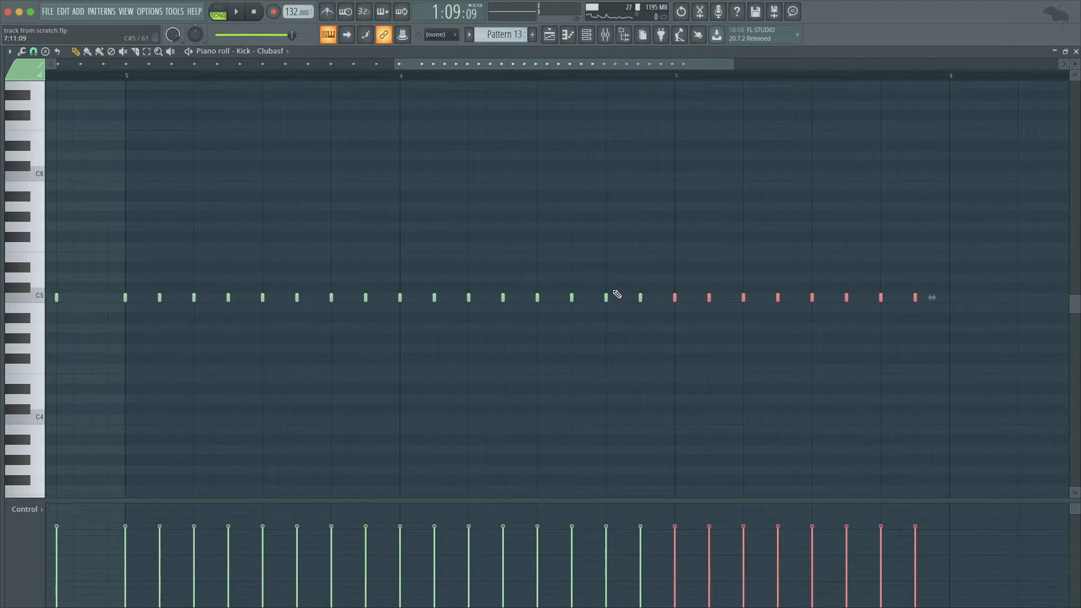
{"action": "left_click_drag", "start_coordinate": [682, 298], "coordinate": [699, 297]}
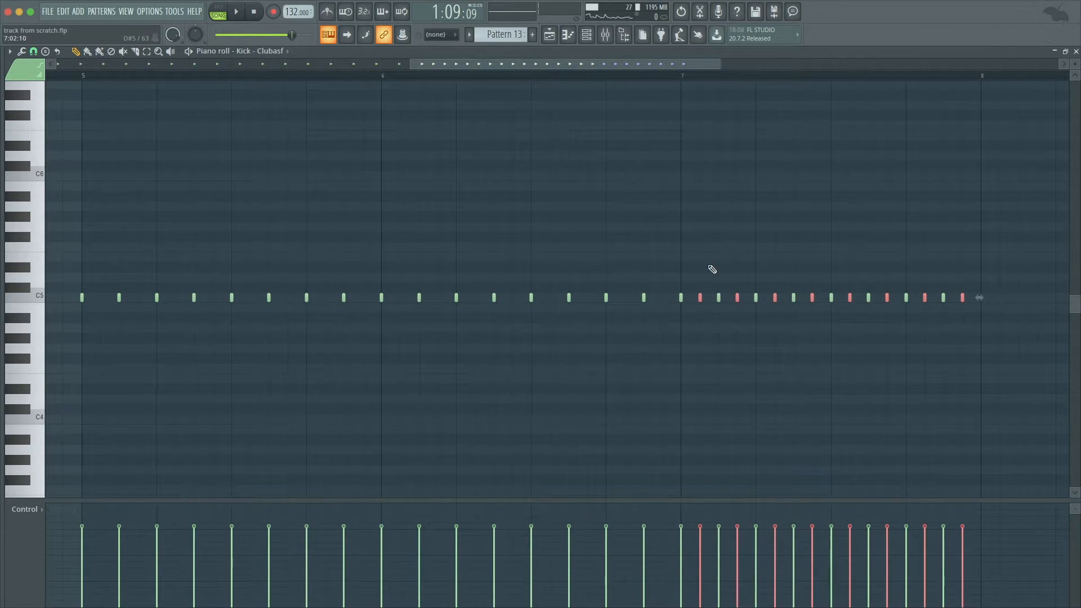
{"action": "key", "text": "space"}
{"action": "left_click", "coordinate": [710, 269], "text": "ctrl"}
{"action": "scroll", "coordinate": [710, 270], "scroll_direction": "down", "scroll_amount": 5}
{"action": "key", "text": "Escape"}
{"action": "key", "text": "Escape"}
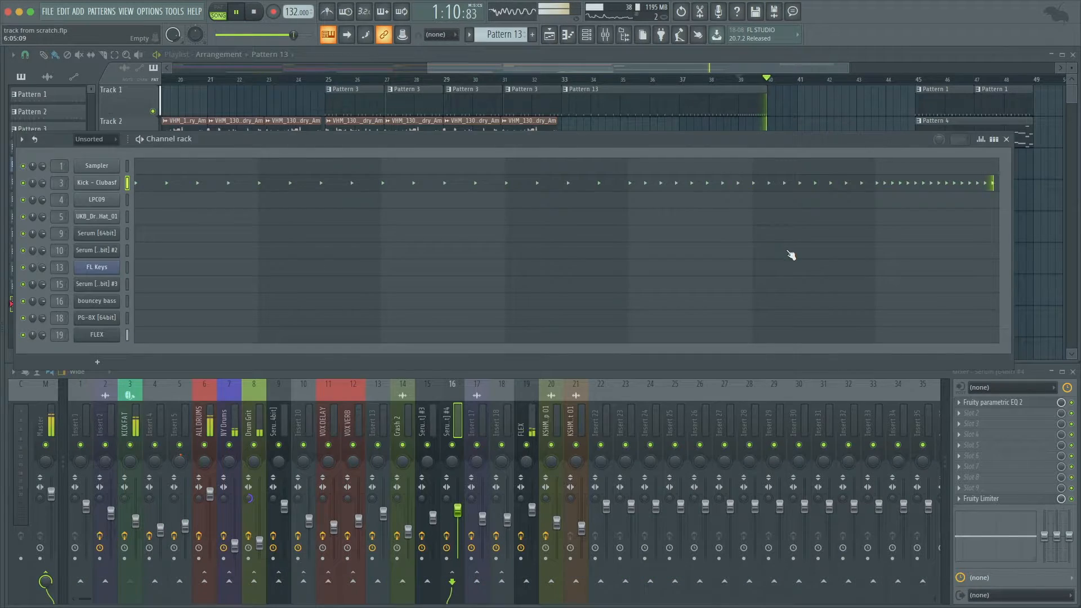
Slice Track 6's Pattern 10 clip at bar 40 and delete the remainder.
{"action": "scroll", "coordinate": [777, 200], "scroll_direction": "up", "scroll_amount": 4}
{"action": "left_click_drag", "start_coordinate": [761, 237], "coordinate": [762, 288]}
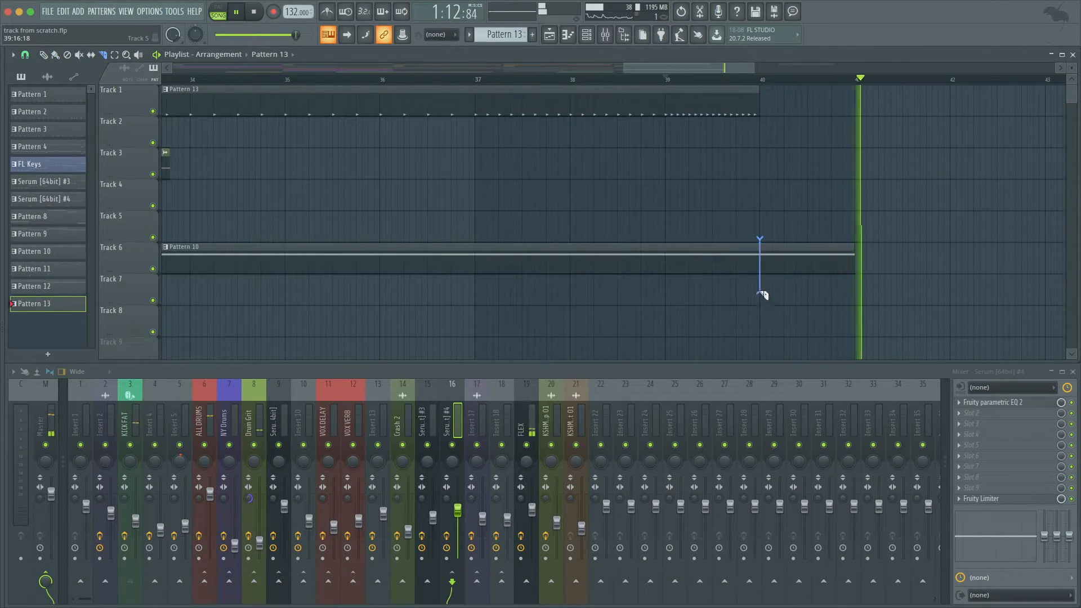
{"action": "right_click", "coordinate": [781, 268]}
Move the two Pattern 1 clips and the Pattern 4 clip from bar 45 so they start at bar 41.
{"action": "scroll", "coordinate": [781, 272], "scroll_direction": "down", "scroll_amount": 5}
{"action": "left_click_drag", "start_coordinate": [876, 228], "coordinate": [729, 103]}
{"action": "scroll", "coordinate": [729, 103], "scroll_direction": "up", "scroll_amount": 4}
{"action": "scroll", "coordinate": [730, 103], "scroll_direction": "up", "scroll_amount": 1}
{"action": "left_click_drag", "start_coordinate": [861, 103], "coordinate": [897, 106]}
{"action": "right_click", "coordinate": [755, 163]}
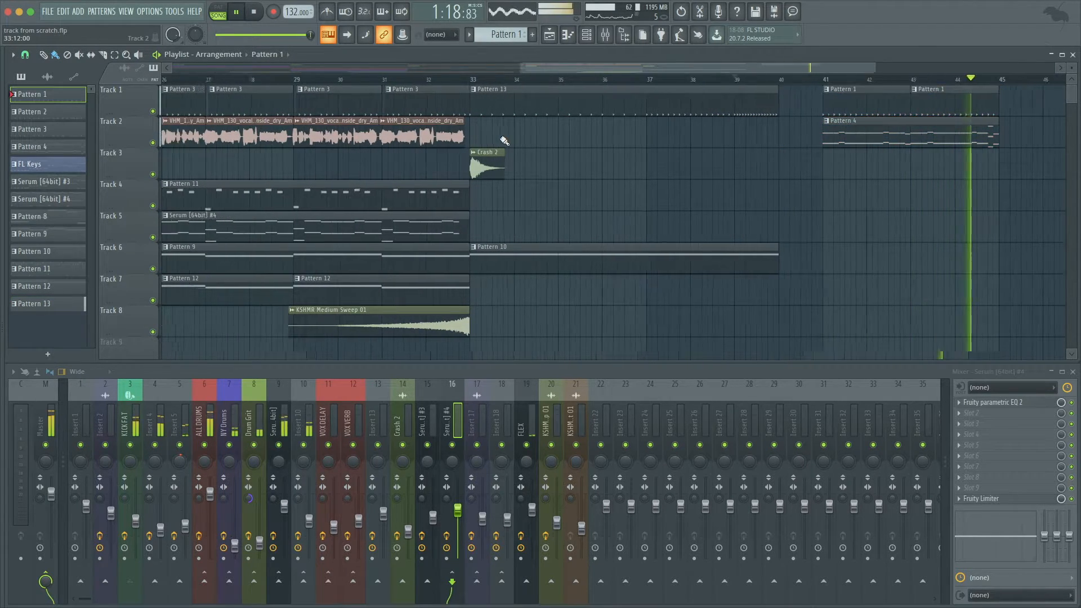
Save the project during playback from bar 31 and duplicate Track 4's Pattern 11 clip so the copy starts at bar 33.
{"action": "scroll", "coordinate": [503, 141], "scroll_direction": "down", "scroll_amount": 3}
{"action": "key", "text": "space"}
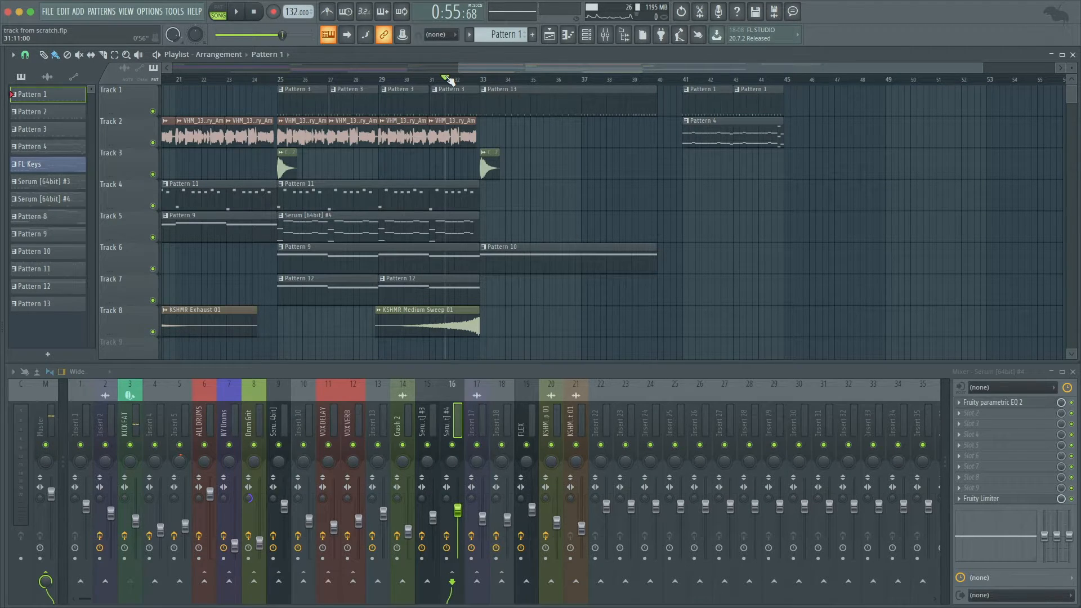
{"action": "key", "text": "space"}
{"action": "key", "text": "ctrl+s"}
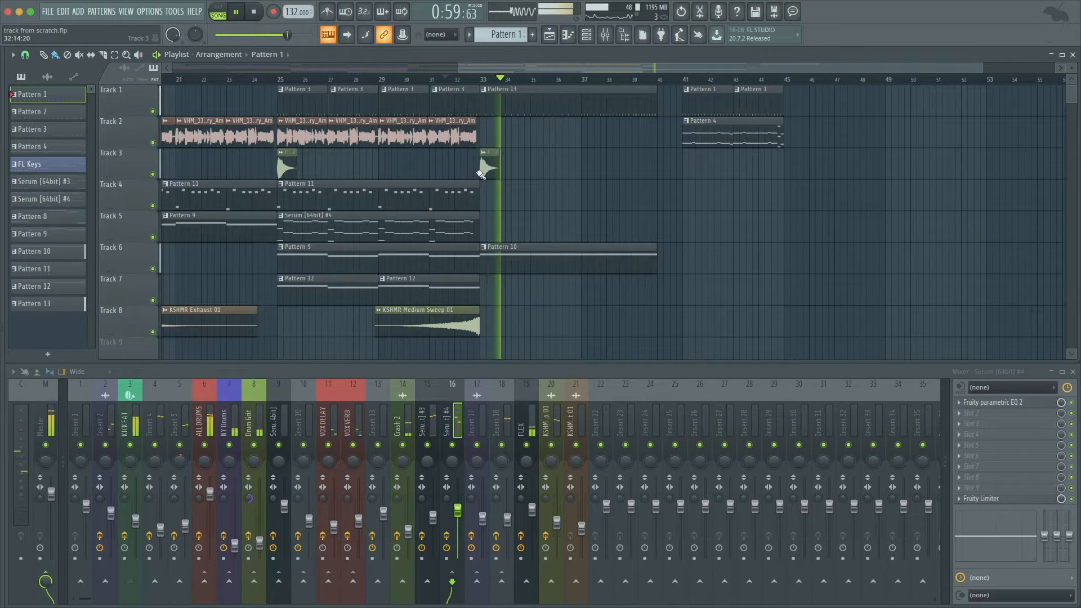
{"action": "left_click", "coordinate": [419, 201], "text": "ctrl"}
{"action": "key", "text": "ctrl+b"}
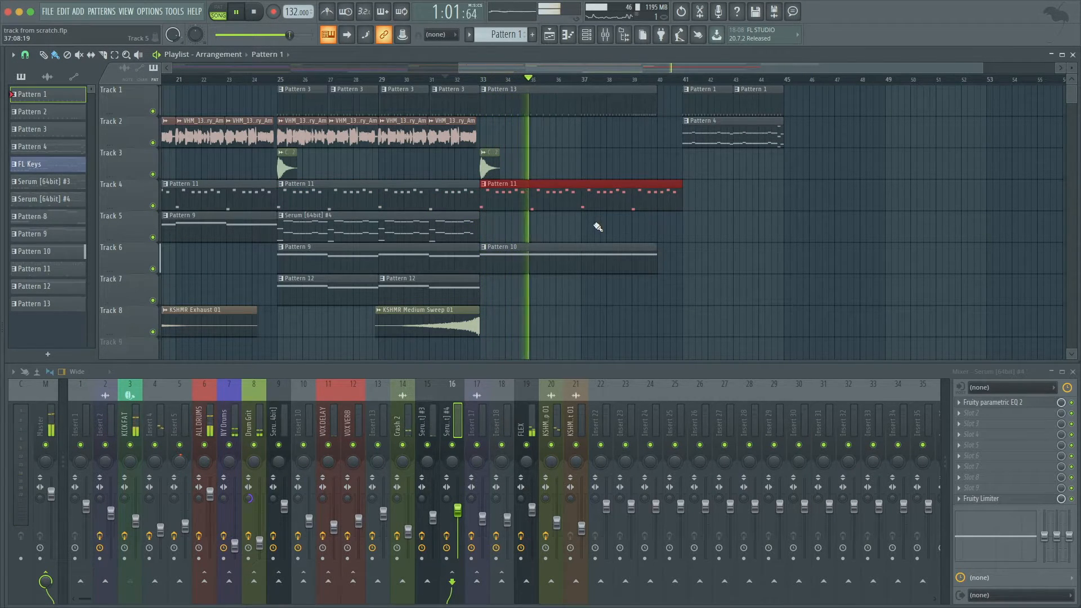
Make the Track 4 clip copy at bar 33 unique and open it in the Serum [64bit] #3 piano roll.
{"action": "key", "text": "space"}
{"action": "left_click", "coordinate": [484, 184]}
{"action": "left_click", "coordinate": [508, 258]}
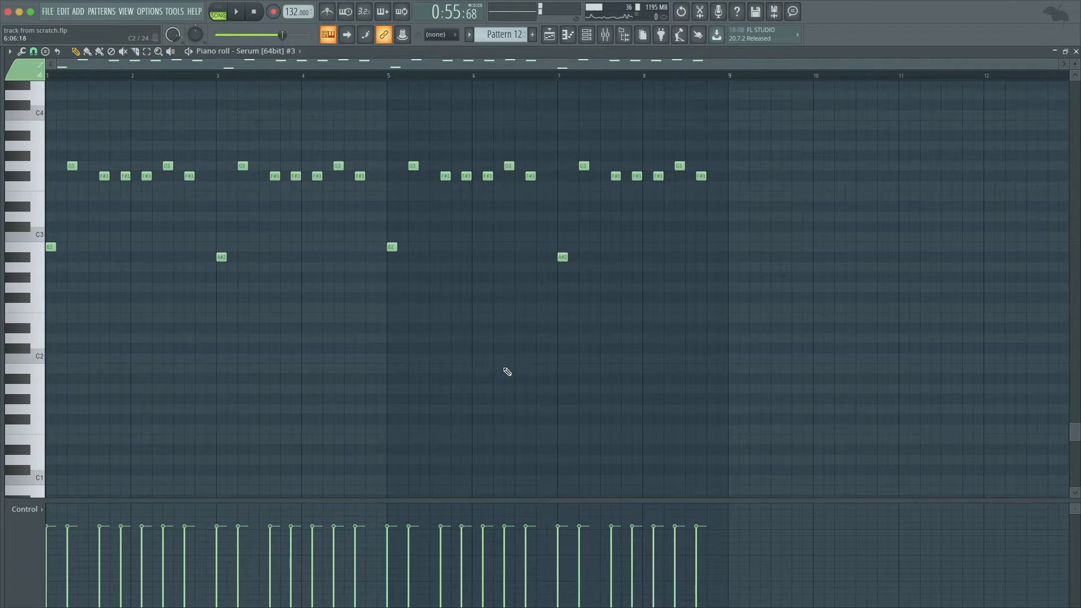
Save the project, raise the two A#2 notes at bars 3 and 7 to B2, and play the result.
{"action": "scroll", "coordinate": [566, 343], "scroll_direction": "up", "scroll_amount": 2}
{"action": "left_click_drag", "start_coordinate": [566, 342], "coordinate": [670, 340]}
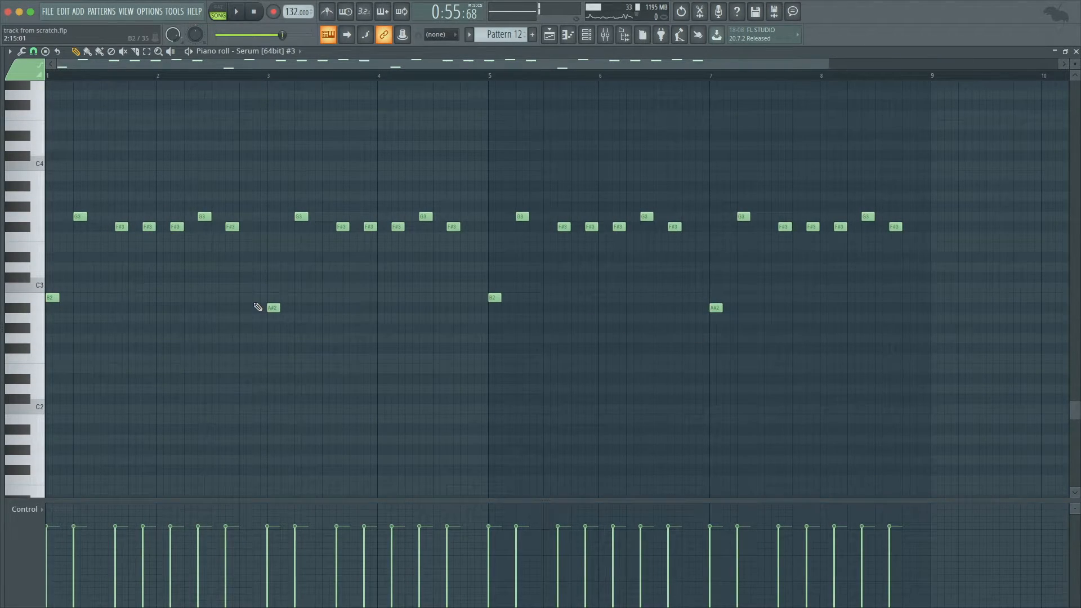
{"action": "left_click_drag", "start_coordinate": [760, 434], "coordinate": [250, 308]}
{"action": "key", "text": "ctrl+s"}
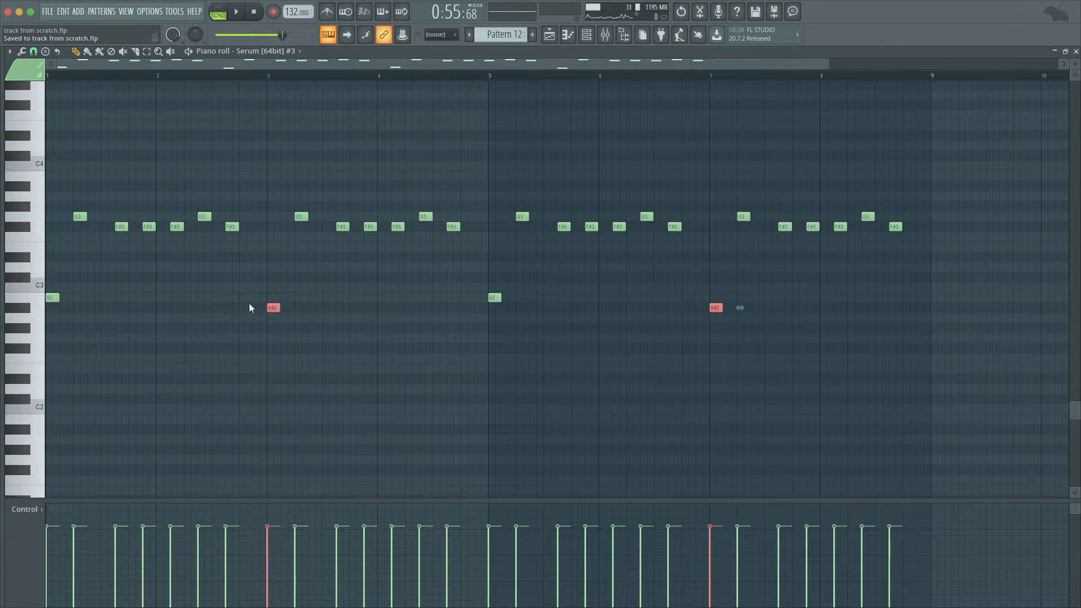
{"action": "key", "text": "ctrl+s"}
{"action": "left_click", "coordinate": [482, 397], "text": "ctrl"}
{"action": "key", "text": "space"}
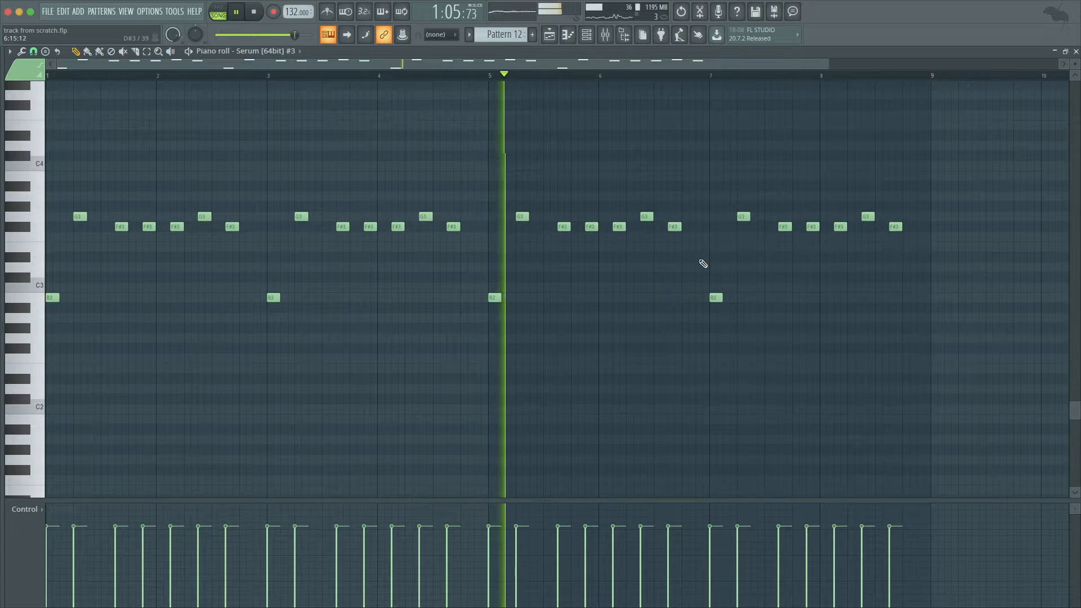
{"action": "scroll", "coordinate": [703, 263], "scroll_direction": "up", "scroll_amount": 2}
{"action": "scroll", "coordinate": [703, 263], "scroll_direction": "down", "scroll_amount": 3}
{"action": "scroll", "coordinate": [703, 264], "scroll_direction": "up", "scroll_amount": 2}
{"action": "key", "text": "space"}
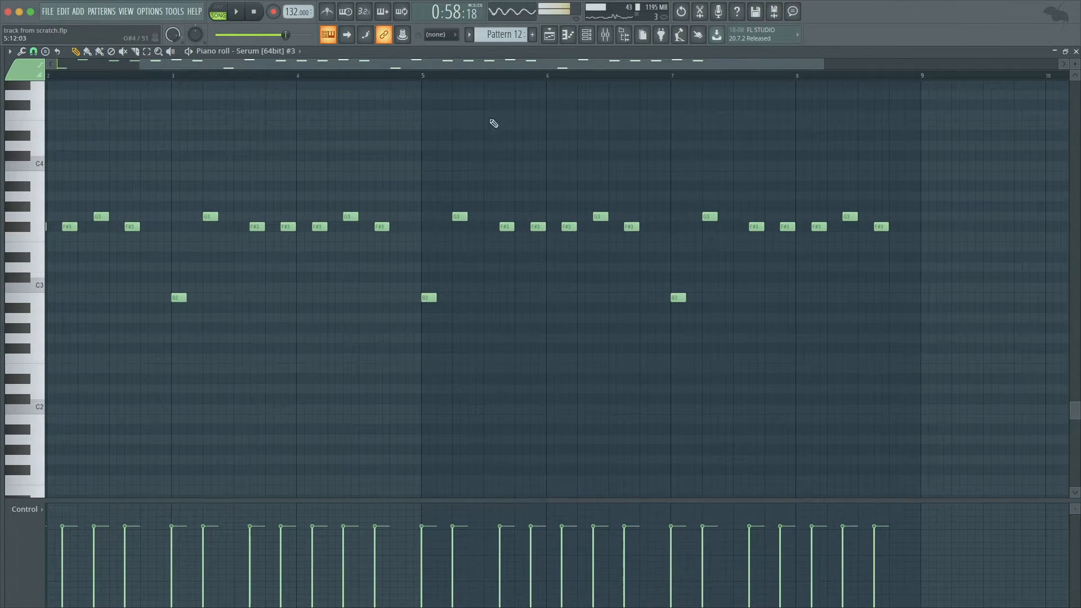
Delete all Pattern 12 notes that follow the first F#3 note in bar 6.
{"action": "scroll", "coordinate": [646, 218], "scroll_direction": "up", "scroll_amount": 2}
{"action": "left_click_drag", "start_coordinate": [987, 349], "coordinate": [596, 176]}
{"action": "key", "text": "Delete"}
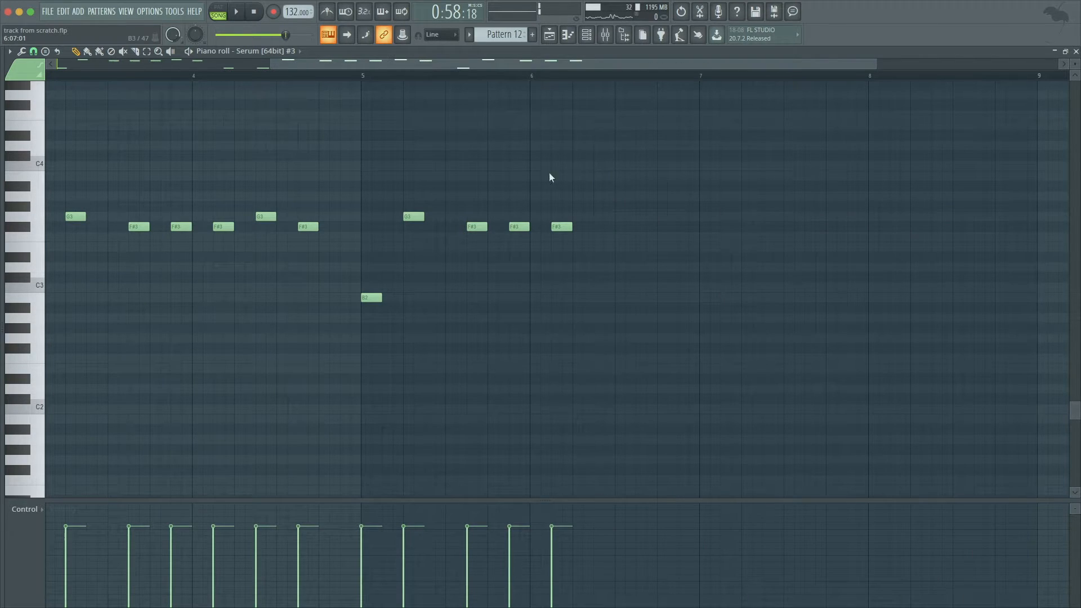
Play from bar 5 and add seven F#3 notes that continue the repeated rhythm through the end of bar 7.
{"action": "left_click", "coordinate": [361, 76]}
{"action": "key", "text": "space"}
{"action": "left_click", "coordinate": [601, 226]}
{"action": "left_click", "coordinate": [636, 227]}
{"action": "left_click", "coordinate": [684, 226]}
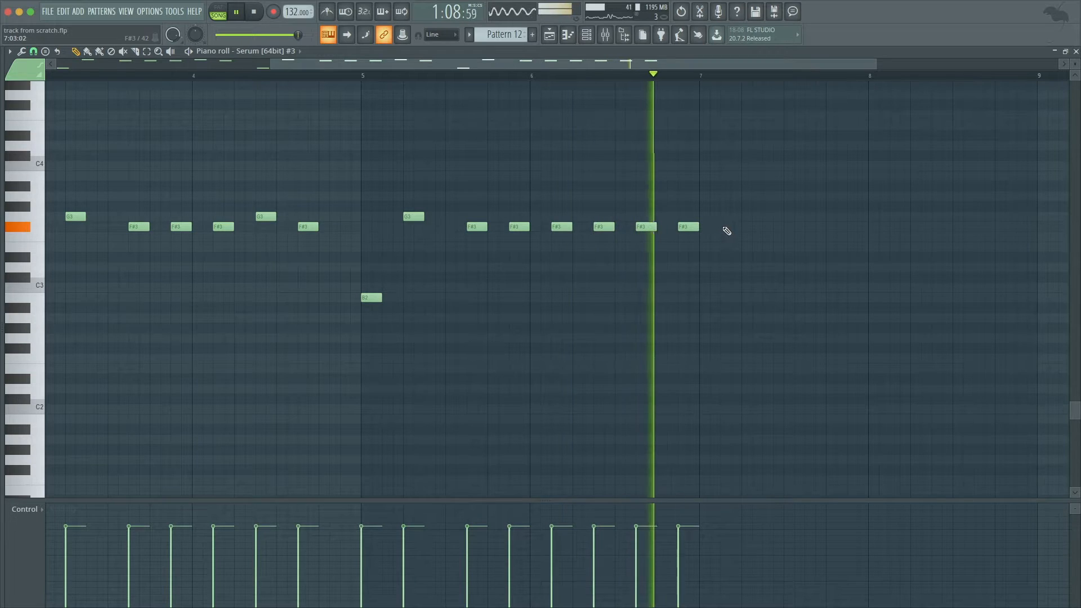
{"action": "left_click", "coordinate": [727, 227]}
{"action": "left_click", "coordinate": [762, 227]}
{"action": "left_click", "coordinate": [810, 227]}
{"action": "left_click", "coordinate": [855, 226]}
Return to the playlist, play up to bar 41, and select the time range from bar 39 to bar 41.
{"action": "key", "text": "F7"}
{"action": "scroll", "coordinate": [729, 244], "scroll_direction": "up", "scroll_amount": 5}
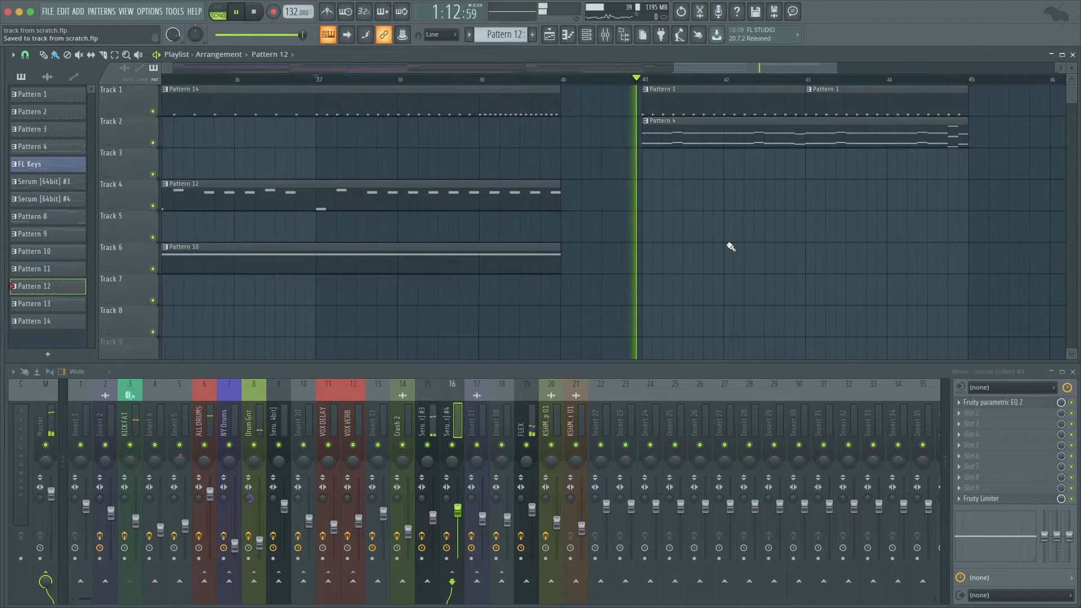
{"action": "key", "text": "space"}
{"action": "left_click_drag", "start_coordinate": [350, 88], "coordinate": [637, 239]}
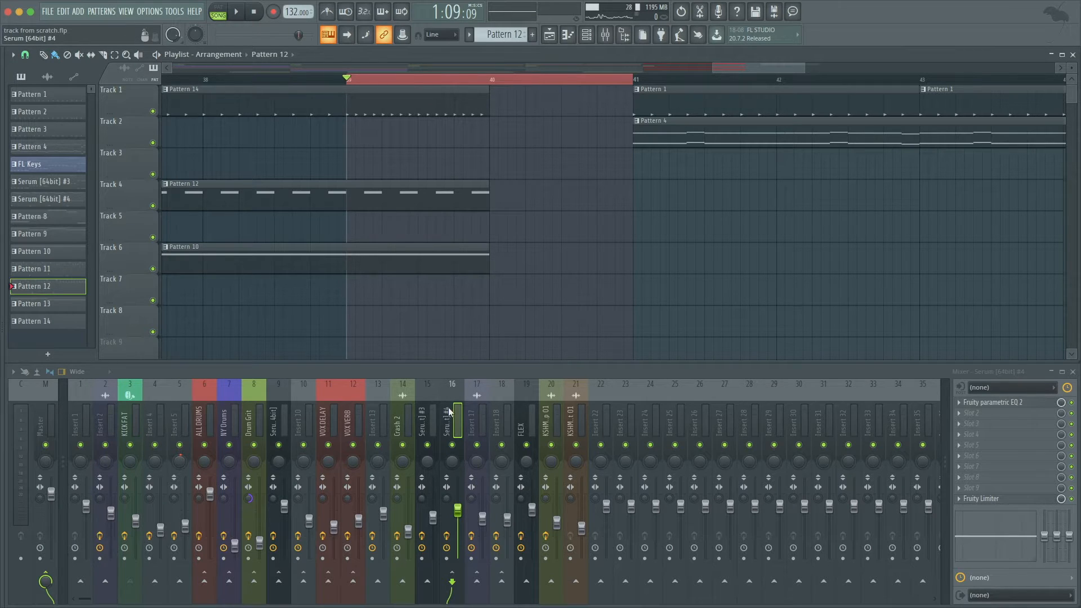
Play the selected range with Track 4 soloed, unsolo it, and select the Serum [64bit] #3 mixer track.
{"action": "right_click", "coordinate": [153, 205]}
{"action": "key", "text": "space"}
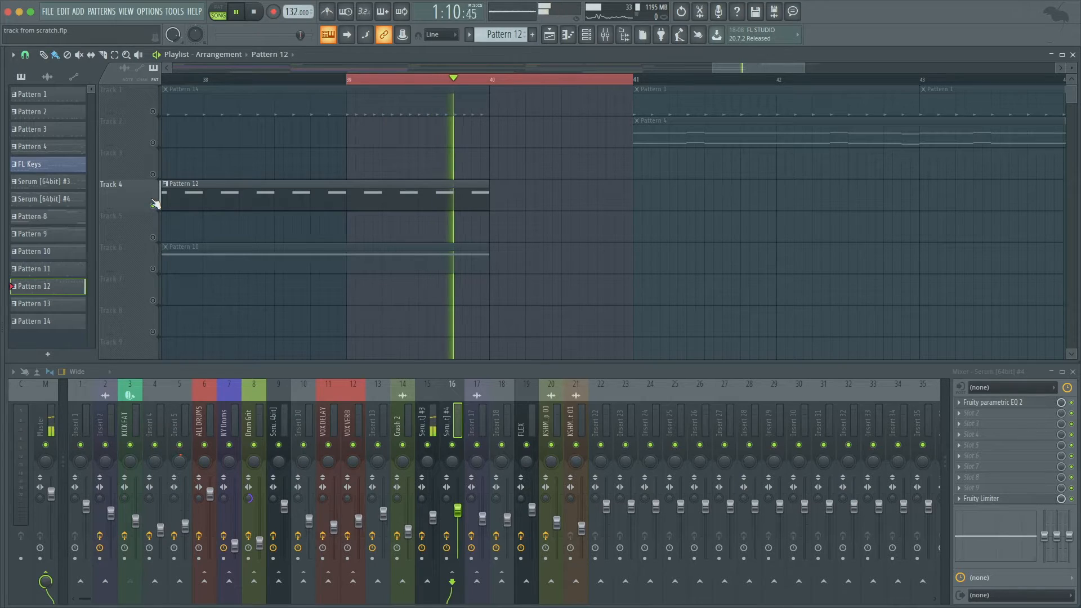
{"action": "key", "text": "space"}
{"action": "right_click", "coordinate": [161, 206]}
{"action": "left_click", "coordinate": [436, 411]}
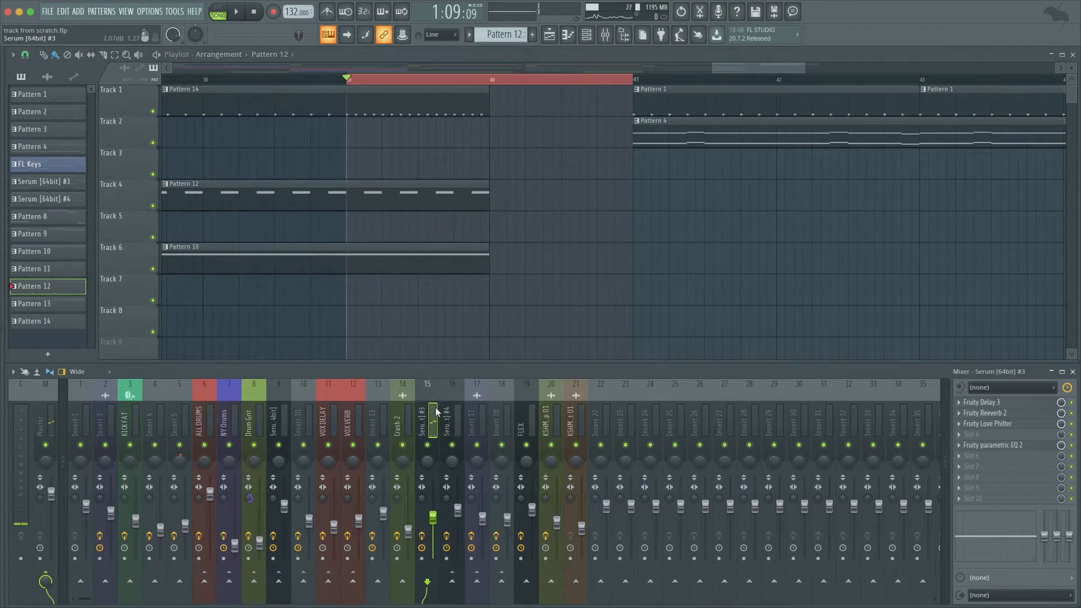
{"action": "right_click", "coordinate": [1060, 404]}
{"action": "left_click", "coordinate": [1003, 557]}
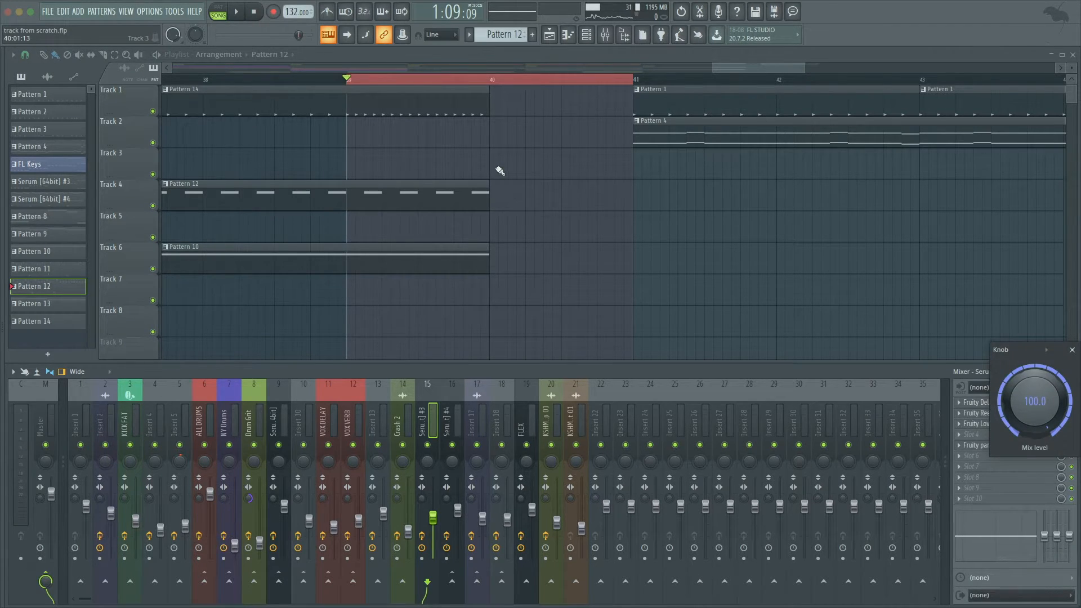
{"action": "left_click", "coordinate": [1072, 350]}
Automate the Fruity Delay 3 mix level over bars 39 to 41, dropping to zero at bar 40 and staying there, and play it.
{"action": "right_click", "coordinate": [1060, 404]}
{"action": "left_click", "coordinate": [1008, 480]}
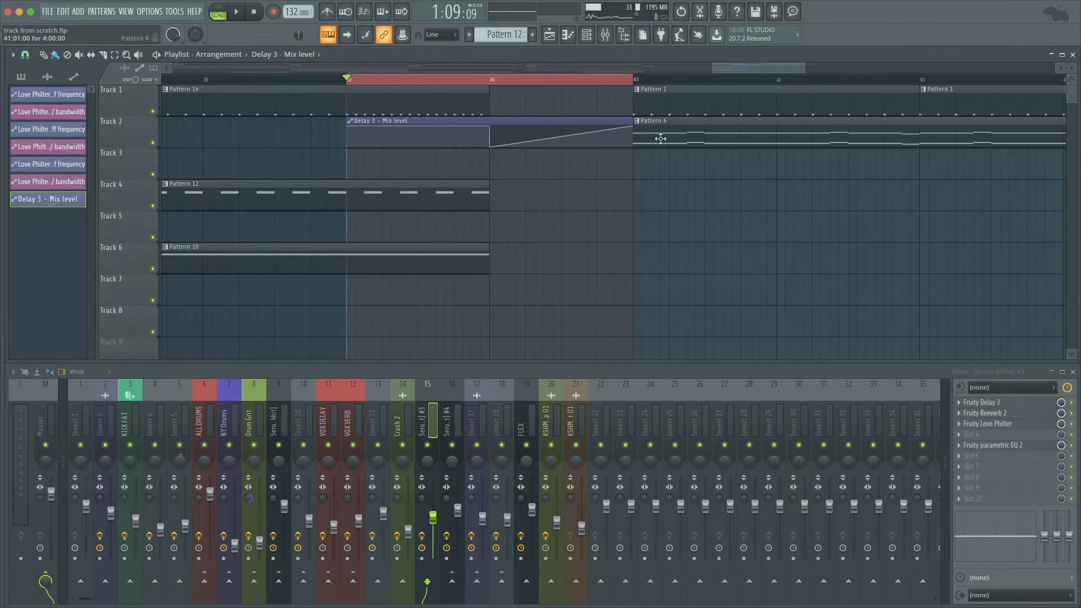
{"action": "left_click_drag", "start_coordinate": [633, 128], "coordinate": [635, 166]}
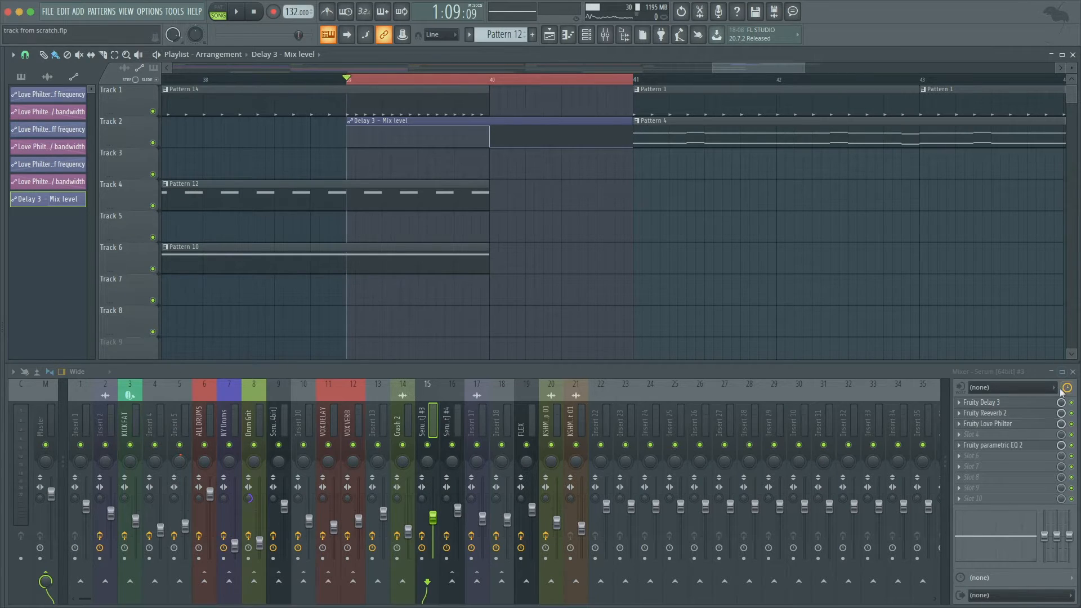
{"action": "key", "text": "space"}
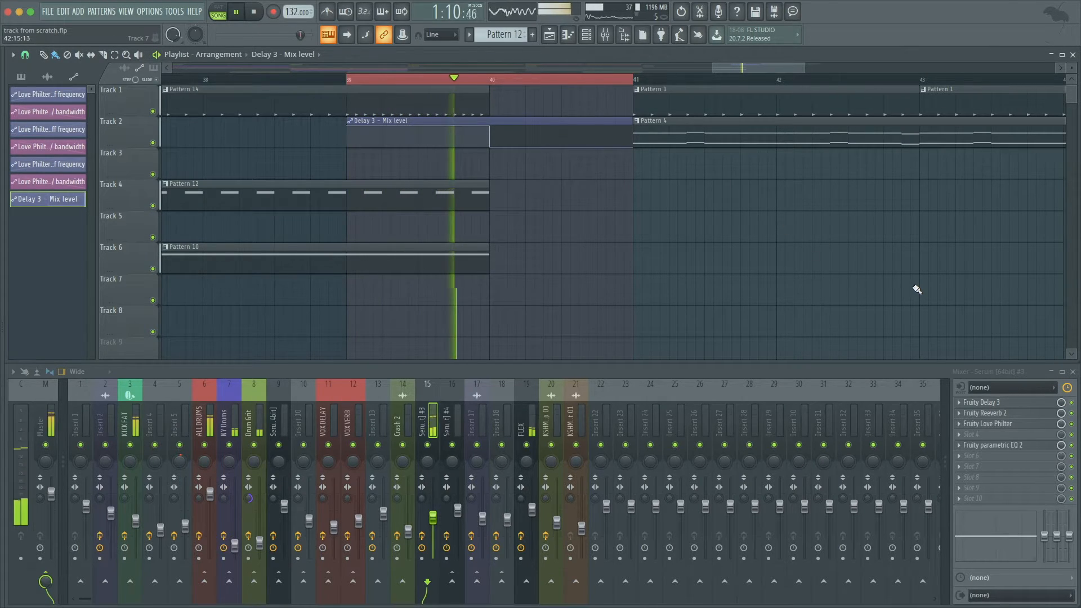
{"action": "key", "text": "space"}
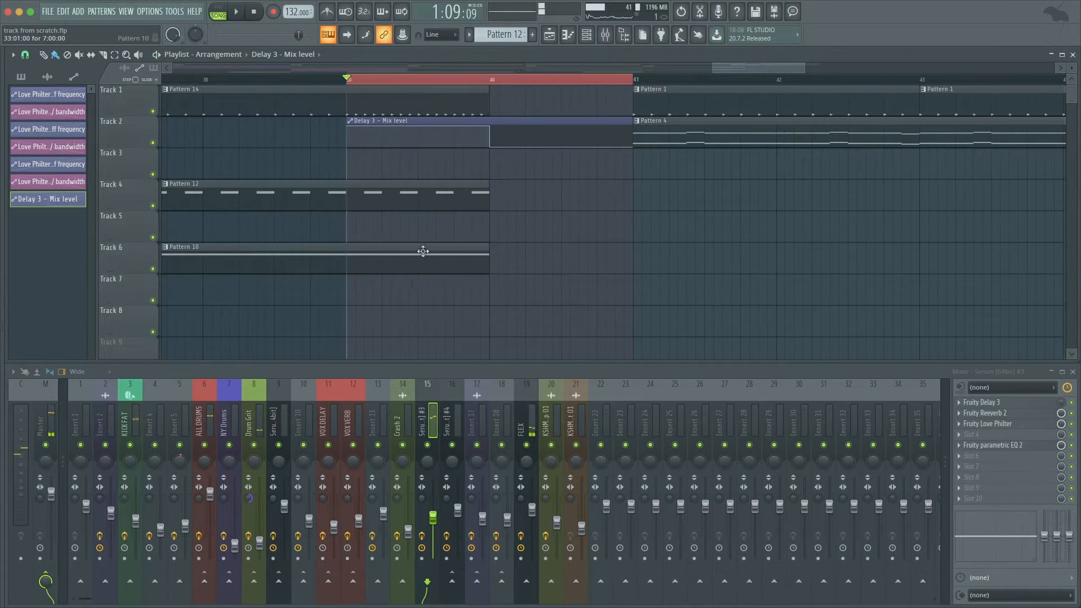
Add a Fruity Limiter to the FLEX mixer track and create an automation clip for its gain over bars 39 to 41.
{"action": "left_click", "coordinate": [520, 416]}
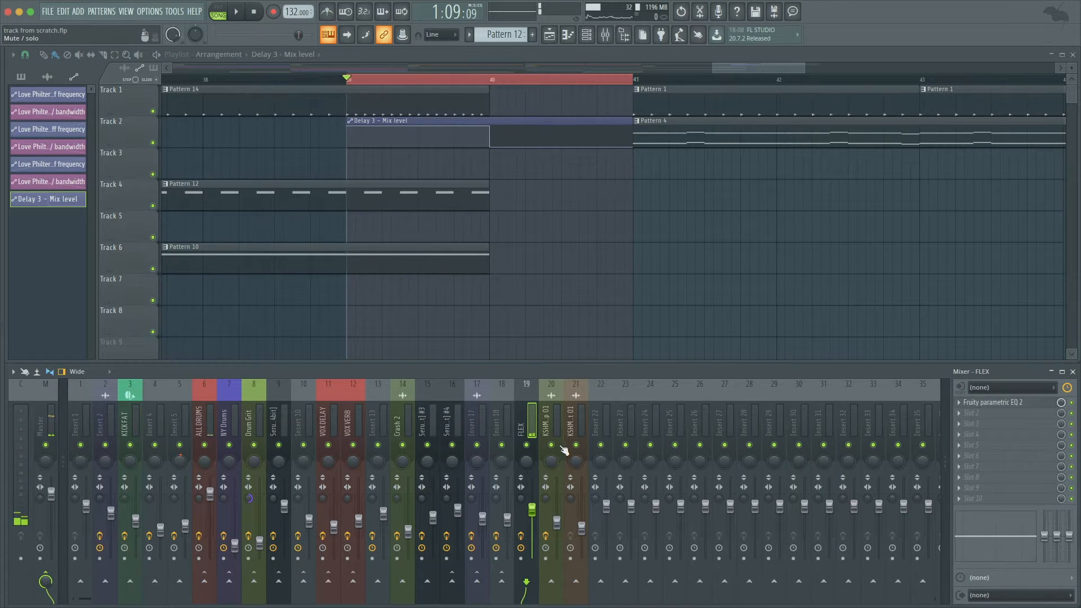
{"action": "left_click", "coordinate": [976, 417]}
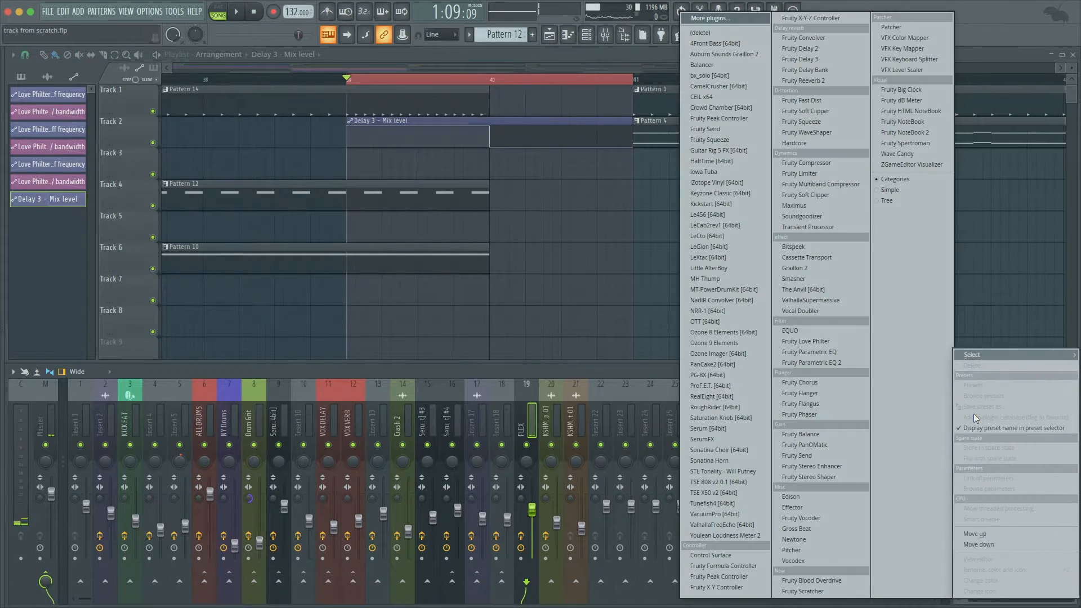
{"action": "left_click", "coordinate": [791, 174]}
{"action": "right_click", "coordinate": [45, 231]}
{"action": "left_click", "coordinate": [79, 311]}
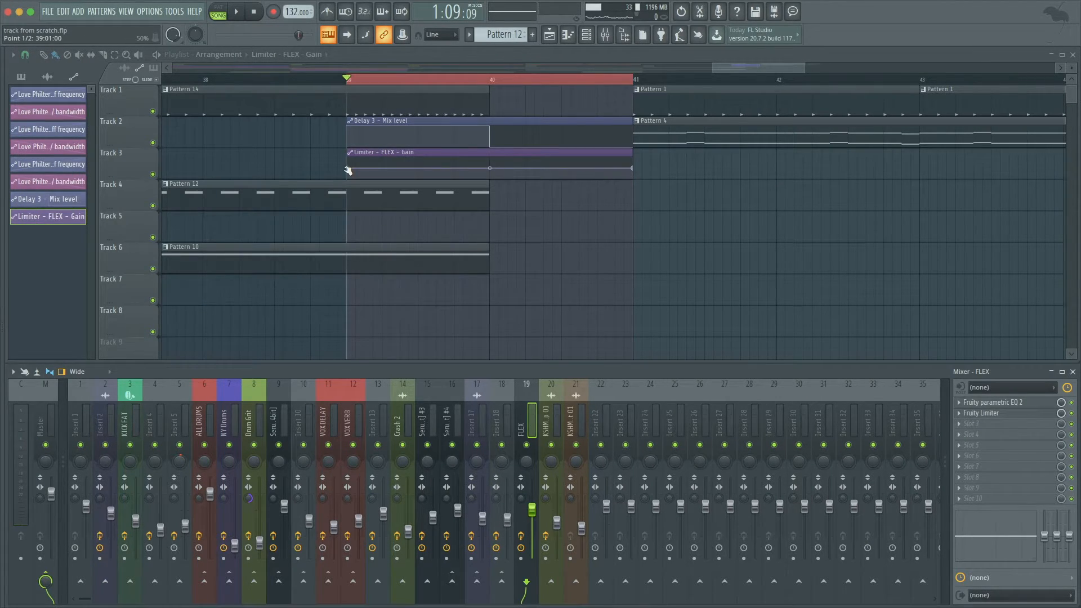
Shape the Limiter gain automation to hold its starting value until bar 40 and drop to minimum through bar 41.
{"action": "key", "text": "ctrl+z"}
{"action": "right_click", "coordinate": [348, 169]}
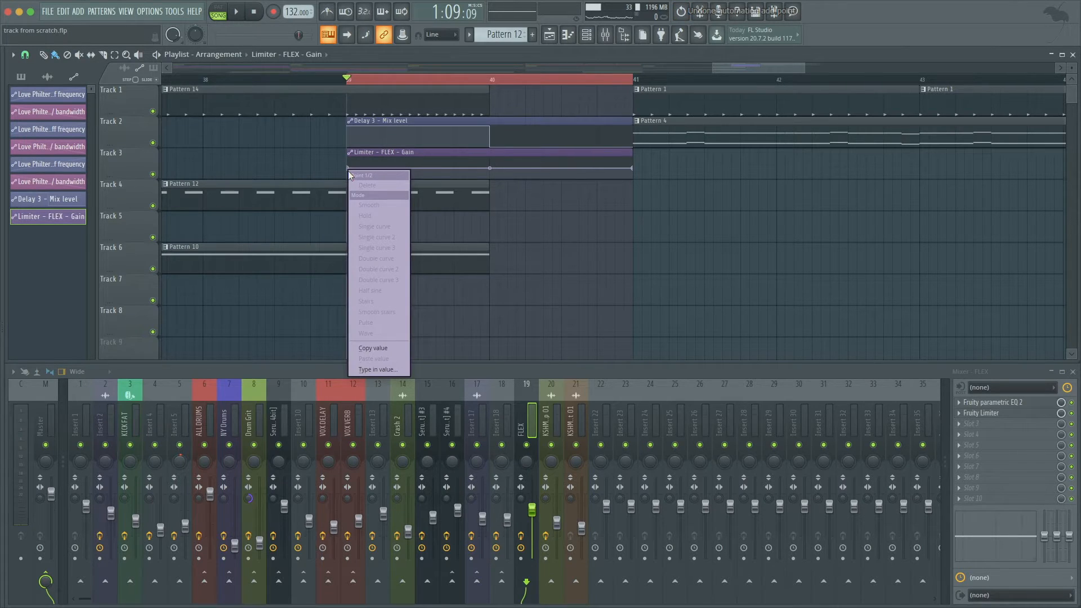
{"action": "left_click", "coordinate": [374, 348]}
{"action": "right_click", "coordinate": [492, 163]}
{"action": "left_click", "coordinate": [515, 352]}
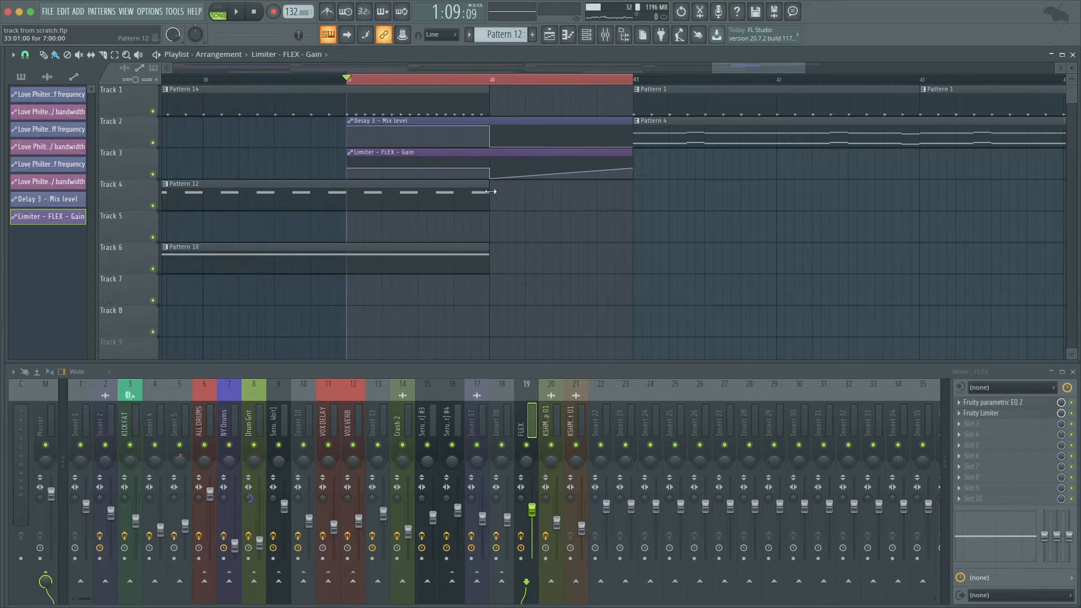
Play the end of the build-up into bar 41, and listen to the transition into the build-up at bar 33.
{"action": "key", "text": "space"}
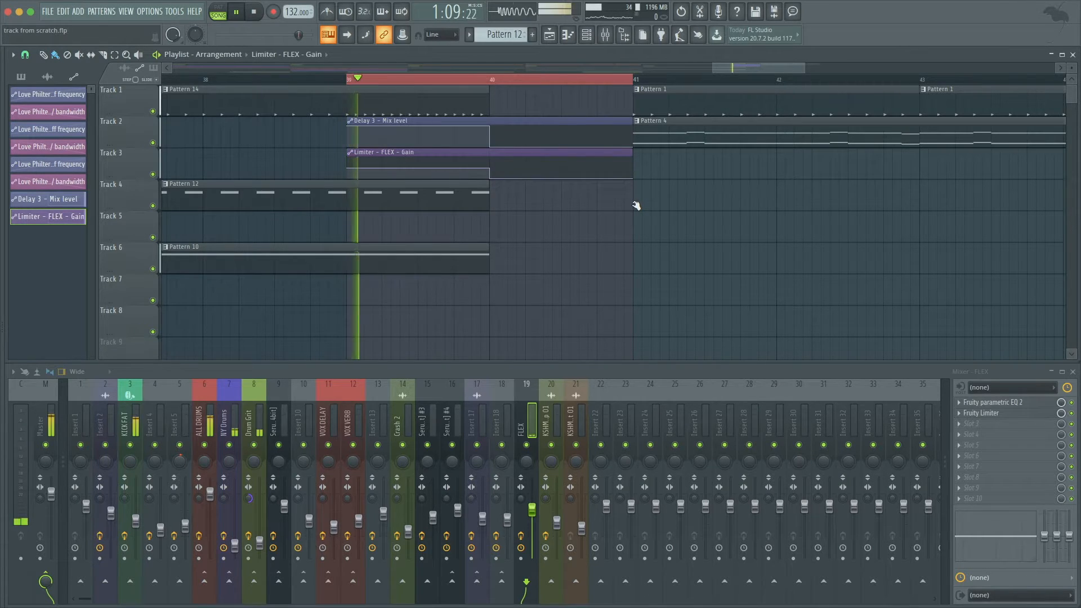
{"action": "scroll", "coordinate": [634, 200], "scroll_direction": "down", "scroll_amount": 5}
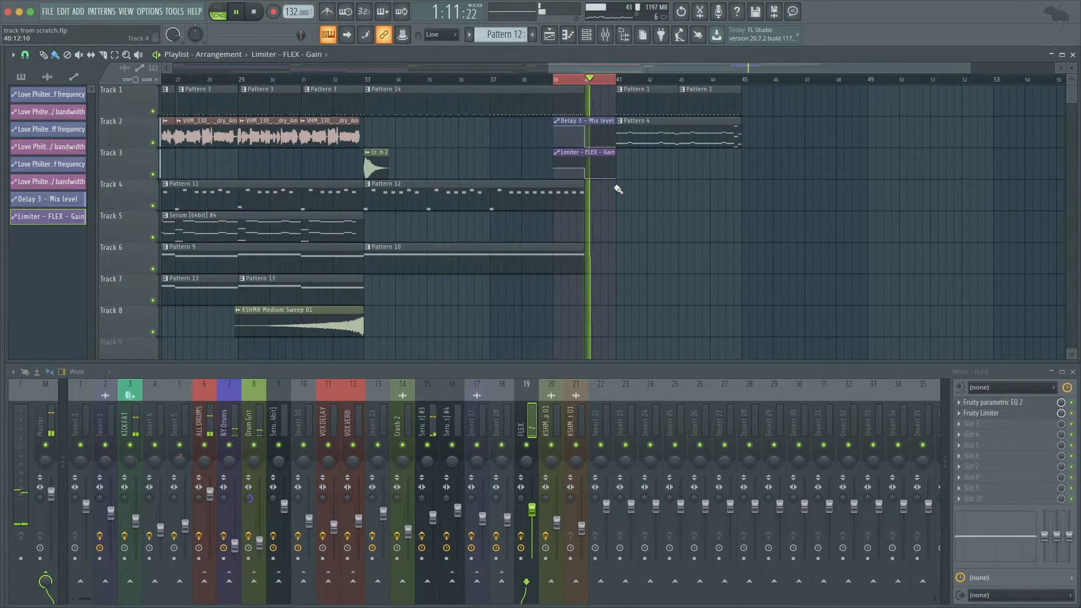
{"action": "scroll", "coordinate": [617, 190], "scroll_direction": "up", "scroll_amount": 4}
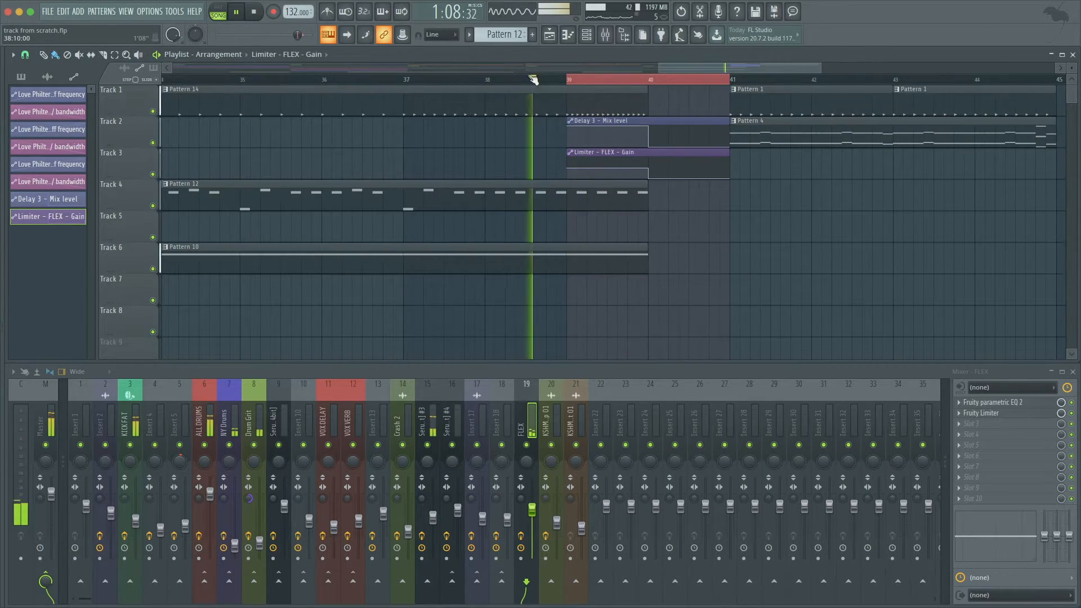
{"action": "scroll", "coordinate": [820, 203], "scroll_direction": "down", "scroll_amount": 8}
{"action": "scroll", "coordinate": [820, 204], "scroll_direction": "up", "scroll_amount": 8}
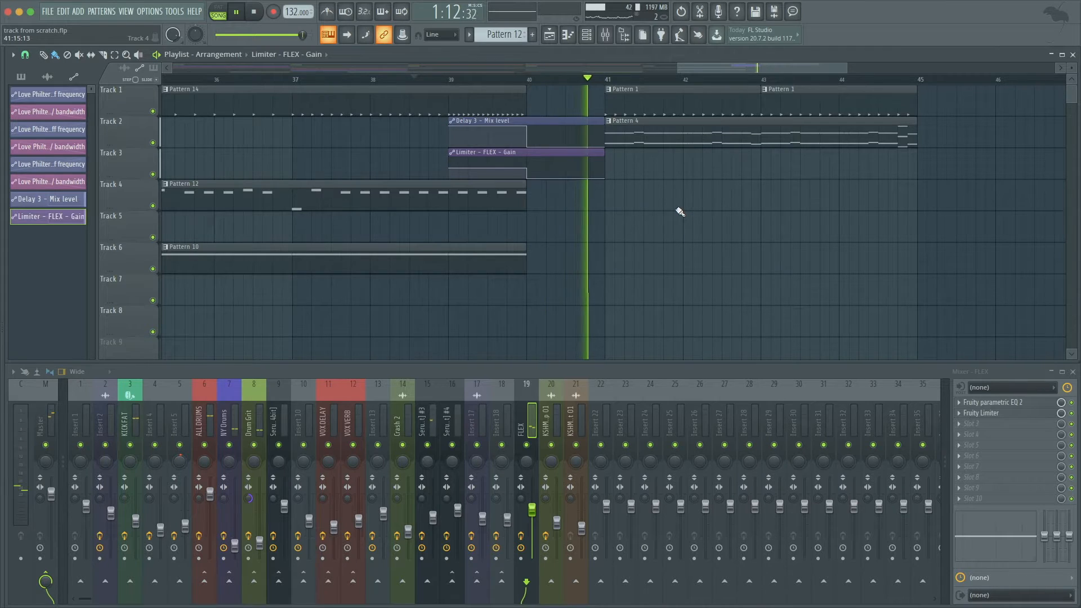
{"action": "scroll", "coordinate": [679, 213], "scroll_direction": "down", "scroll_amount": 6}
{"action": "left_click", "coordinate": [512, 79]}
{"action": "scroll", "coordinate": [549, 162], "scroll_direction": "up", "scroll_amount": 3}
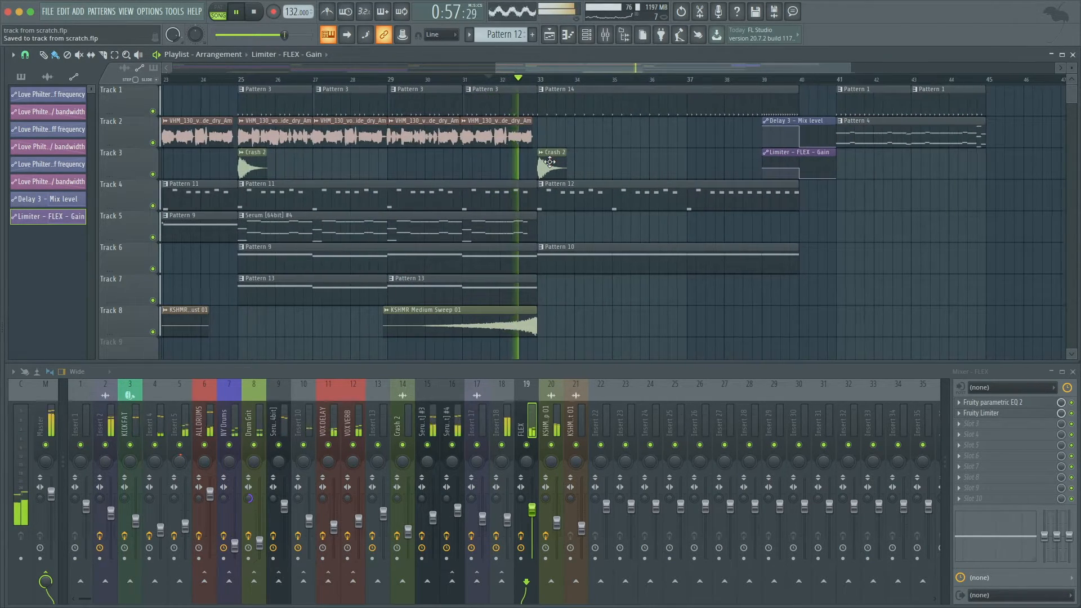
Stop playback and duplicate the KSHMR Medium Sweep 01 clip on Track 8 so the copy ends at bar 40.
{"action": "key", "text": "space"}
{"action": "mouse_move", "coordinate": [491, 332]}
{"action": "left_mouse_down"}
{"action": "mouse_move", "coordinate": [571, 311]}
{"action": "mouse_move", "coordinate": [691, 323]}
{"action": "left_mouse_up"}
{"action": "left_click_drag", "start_coordinate": [801, 284], "coordinate": [801, 281]}
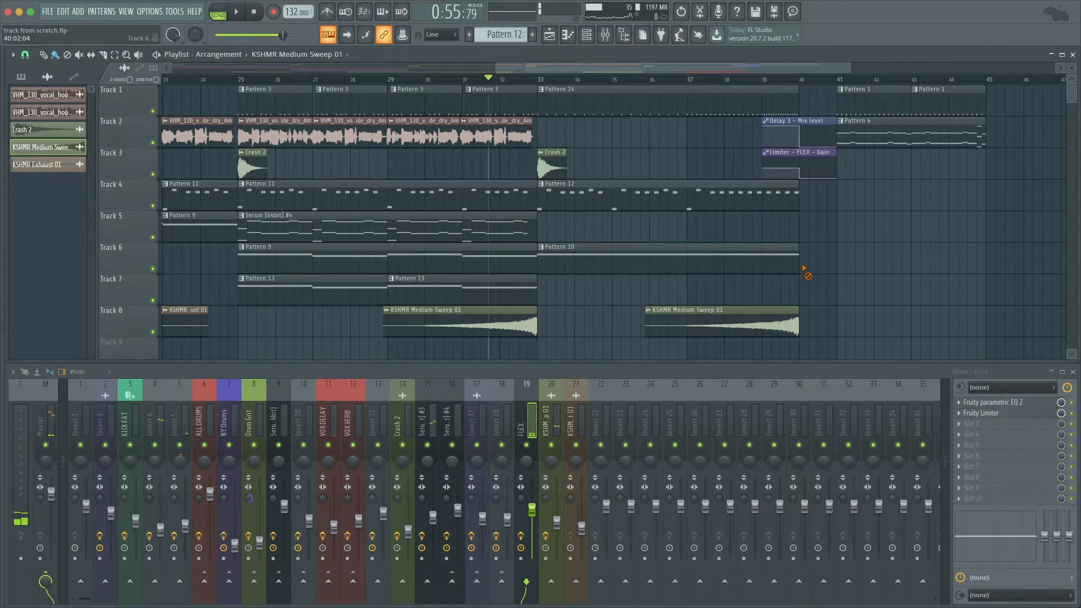
Review the vocal section and place a VHM_130_vocal_hook_burning_inside_dry_Am clip on Track 5 starting at bar 33.
{"action": "scroll", "coordinate": [456, 155], "scroll_direction": "down", "scroll_amount": 3}
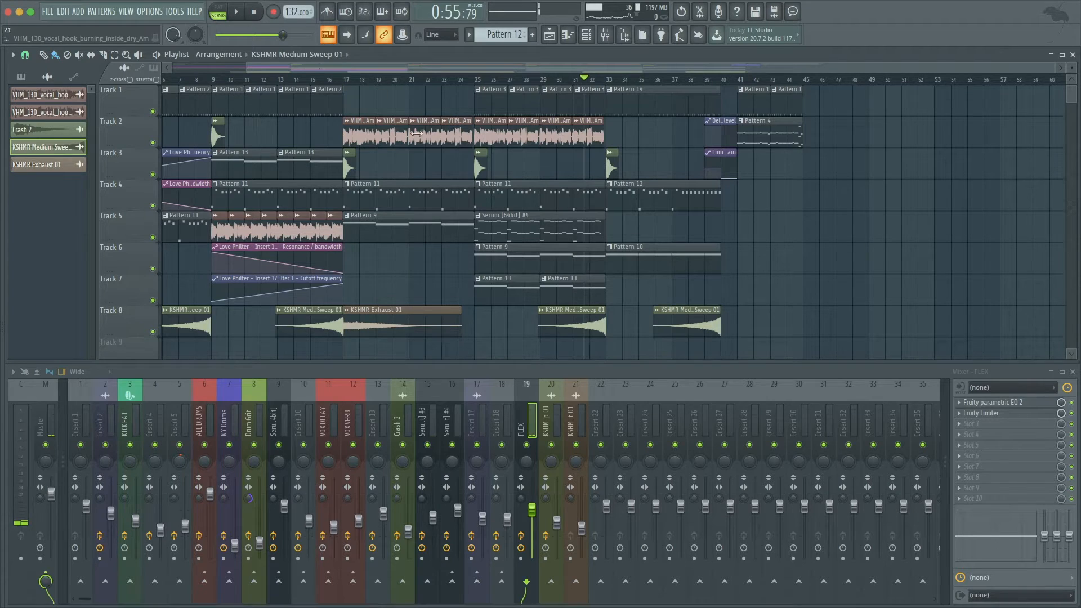
{"action": "scroll", "coordinate": [593, 173], "scroll_direction": "up", "scroll_amount": 3}
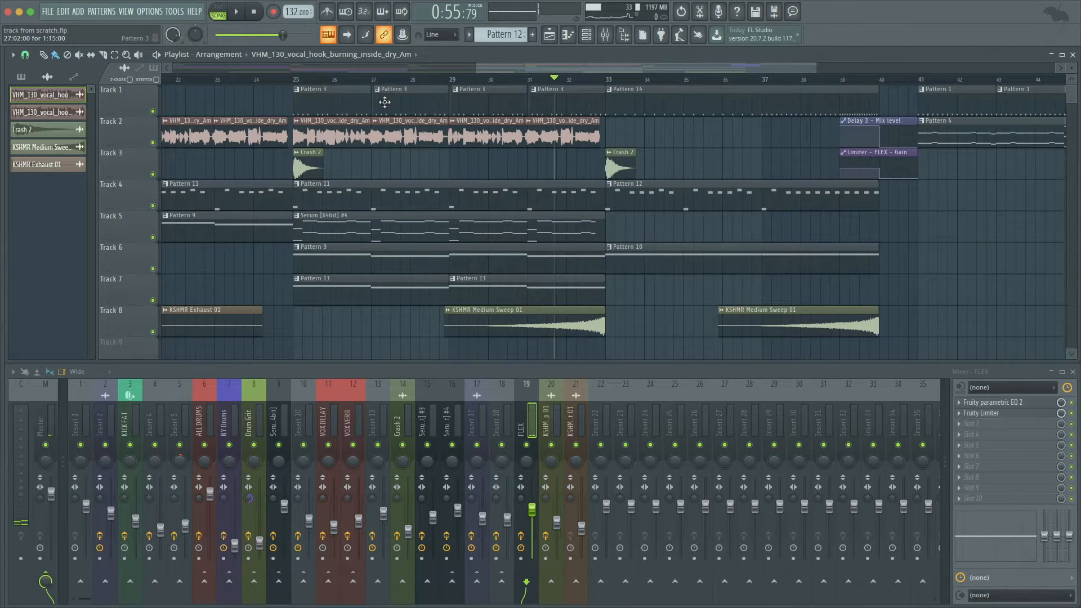
{"action": "scroll", "coordinate": [384, 102], "scroll_direction": "down", "scroll_amount": 3}
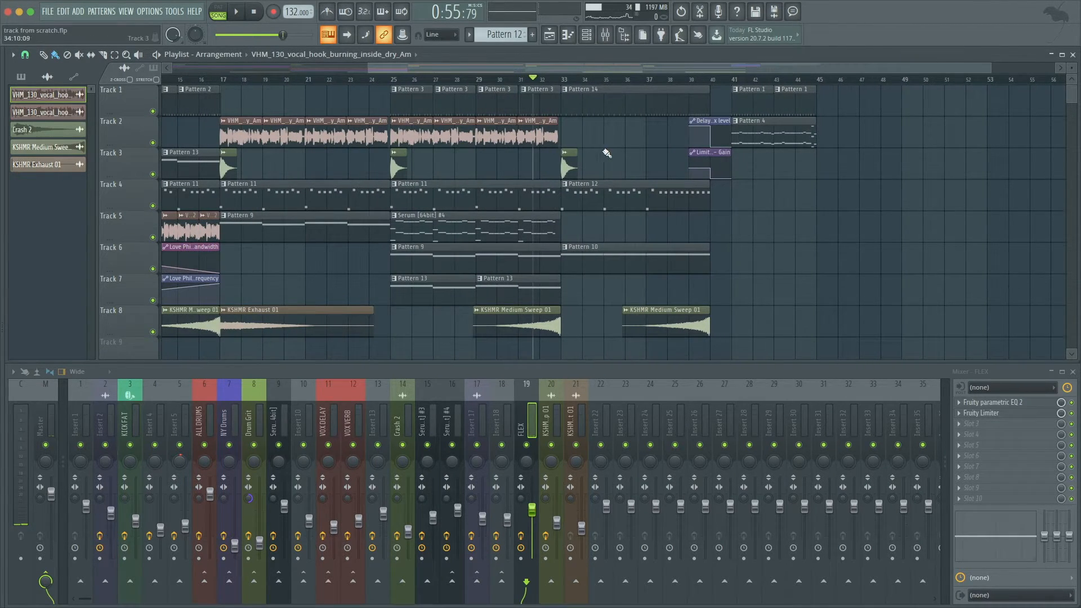
{"action": "key", "text": "space"}
{"action": "scroll", "coordinate": [588, 138], "scroll_direction": "up", "scroll_amount": 2}
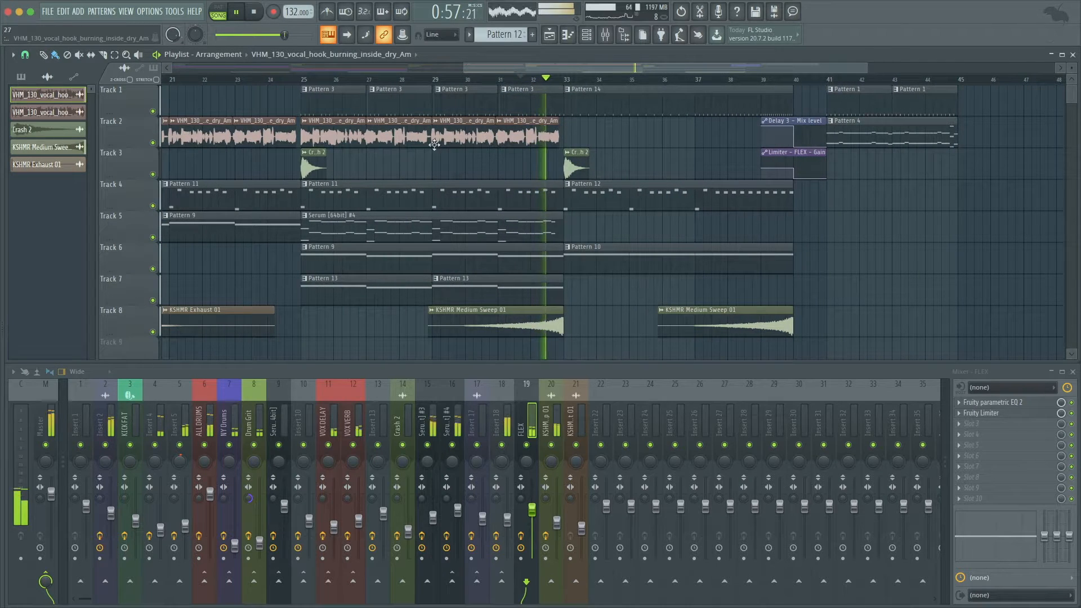
{"action": "scroll", "coordinate": [556, 117], "scroll_direction": "up", "scroll_amount": 2}
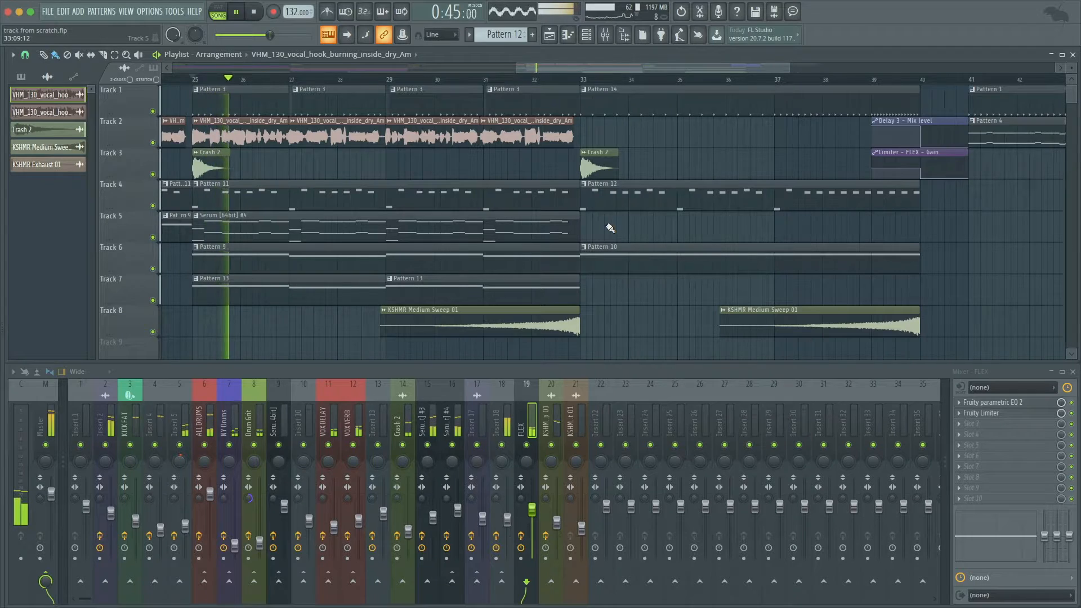
{"action": "scroll", "coordinate": [608, 224], "scroll_direction": "up", "scroll_amount": 1}
{"action": "key", "text": "space"}
{"action": "left_click", "coordinate": [625, 228]}
{"action": "left_click_drag", "start_coordinate": [625, 228], "coordinate": [594, 225]}
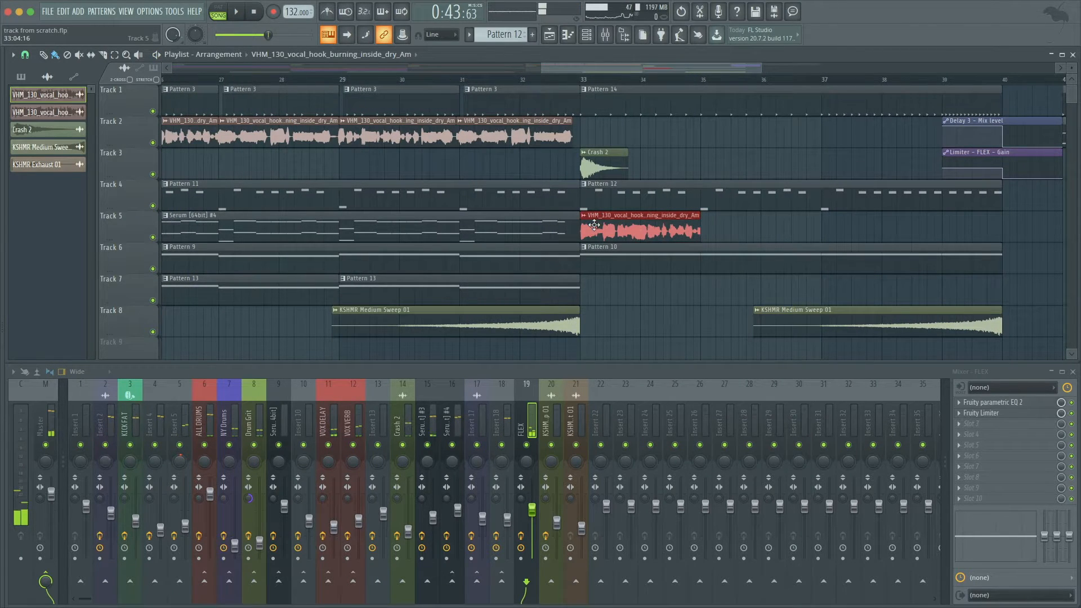
{"action": "right_click", "coordinate": [768, 235]}
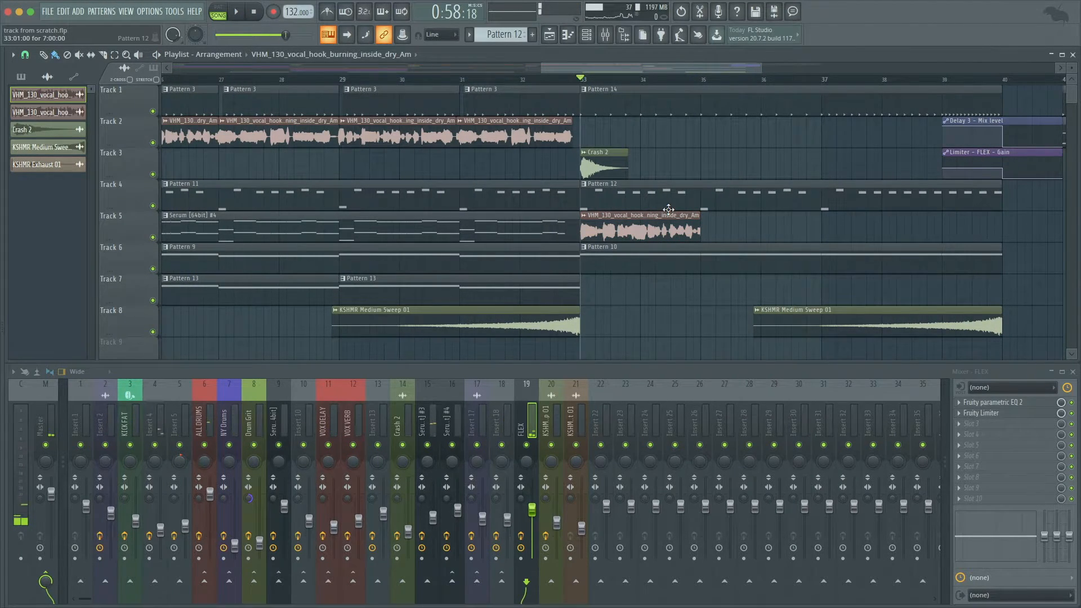
Trim the Track 5 vocal clip to one bar and duplicate it six times to fill up to bar 40.
{"action": "scroll", "coordinate": [668, 208], "scroll_direction": "up", "scroll_amount": 1}
{"action": "key", "text": "space"}
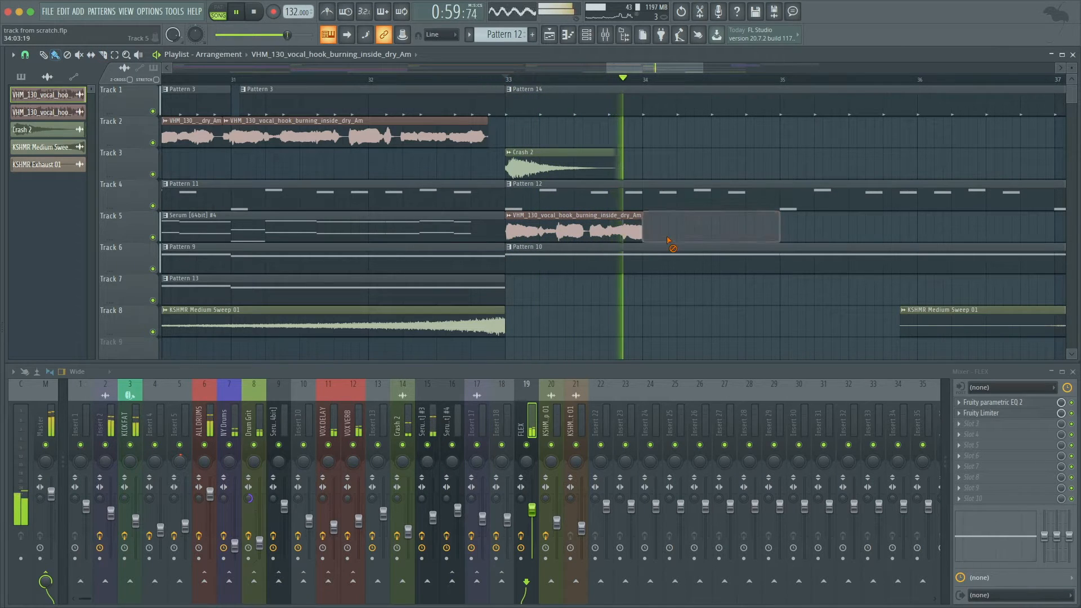
{"action": "left_click", "coordinate": [610, 224], "text": "super"}
{"action": "key", "text": "super+b"}
{"action": "key", "text": "super+b"}
{"action": "key", "text": "super+b"}
{"action": "key", "text": "super+b"}
{"action": "scroll", "coordinate": [747, 299], "scroll_direction": "down", "scroll_amount": 3}
{"action": "key", "text": "super+b"}
{"action": "key", "text": "super+b"}
{"action": "scroll", "coordinate": [883, 268], "scroll_direction": "down", "scroll_amount": 2}
Shorten the Track 5 vocal clip at bar 37 to half a bar and duplicate it to fill the rest of that bar.
{"action": "scroll", "coordinate": [939, 239], "scroll_direction": "up", "scroll_amount": 4}
{"action": "left_click_drag", "start_coordinate": [945, 231], "coordinate": [708, 230]}
{"action": "key", "text": "super+b"}
{"action": "key", "text": "space"}
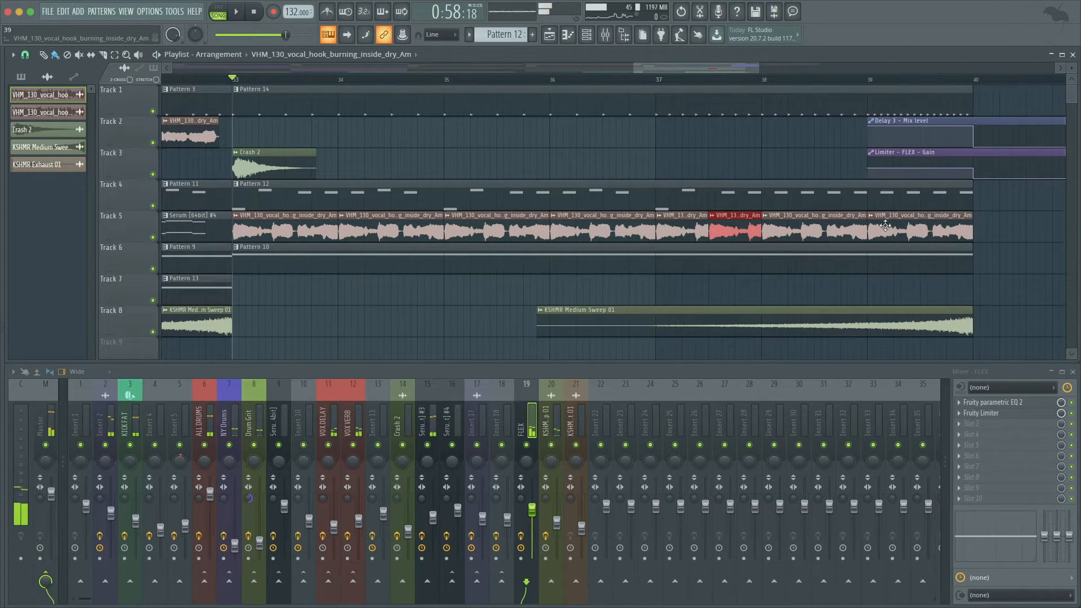
Delete the one-bar vocal clips at bars 38 and 39 and copy the two half-bar clips into bar 38.
{"action": "right_click", "coordinate": [883, 228]}
{"action": "right_click", "coordinate": [813, 236]}
{"action": "left_click_drag", "start_coordinate": [736, 227], "coordinate": [846, 238]}
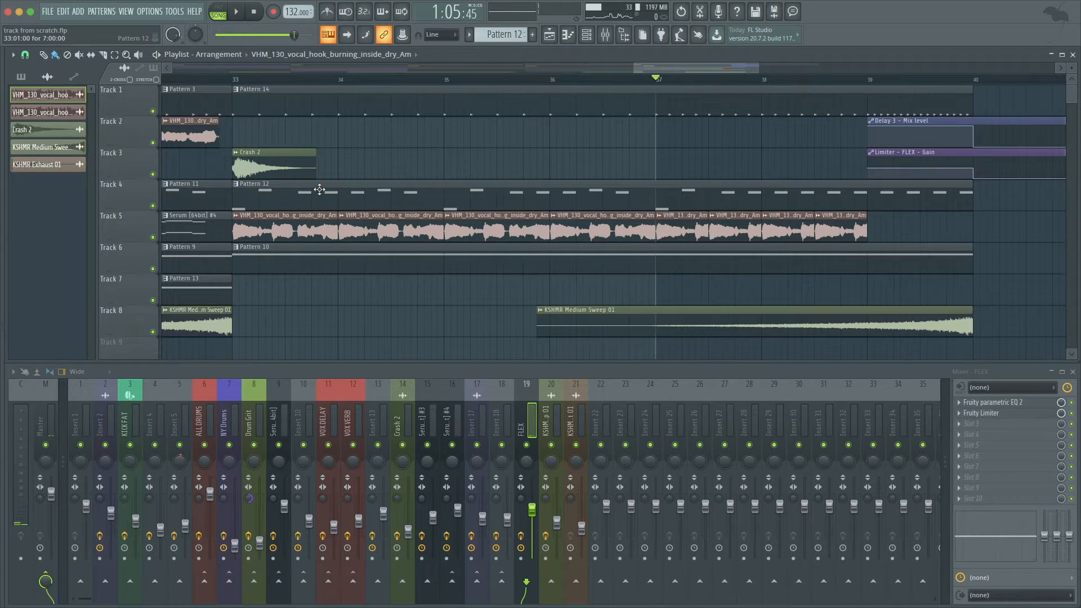
Play from bar 37 and place another half-bar vocal clip on Track 5 at bar 39.
{"action": "key", "text": "ctrl+Left"}
{"action": "key", "text": "ctrl+Right"}
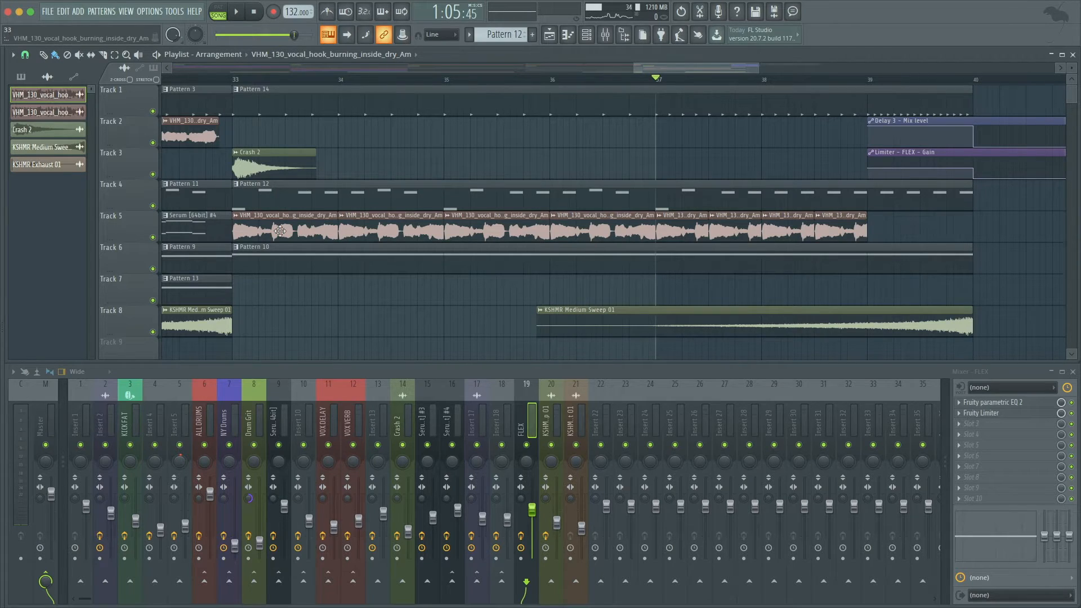
{"action": "key", "text": "space"}
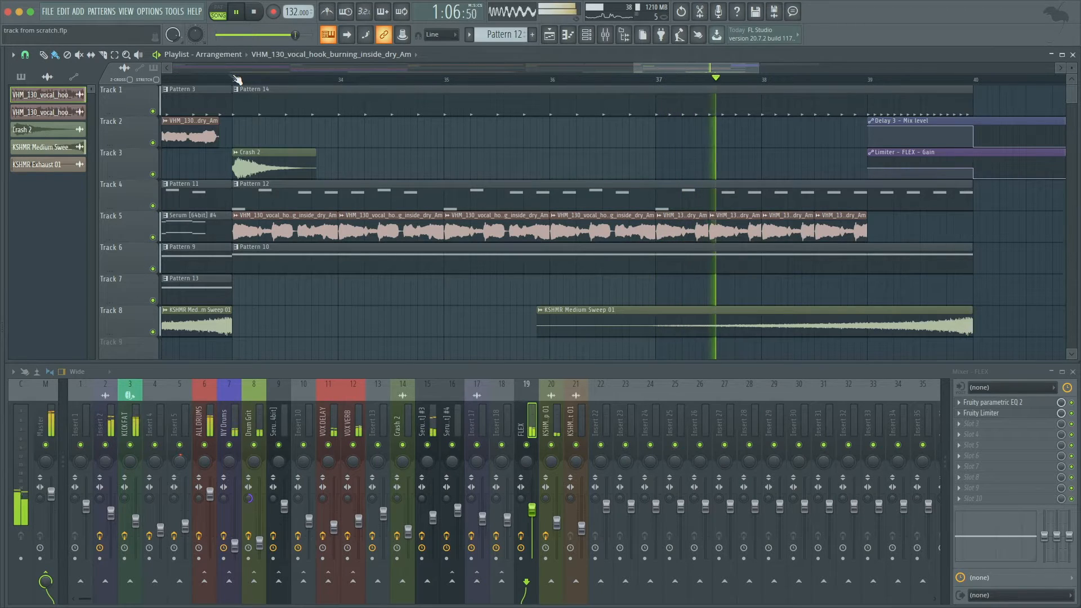
{"action": "left_click", "coordinate": [881, 228]}
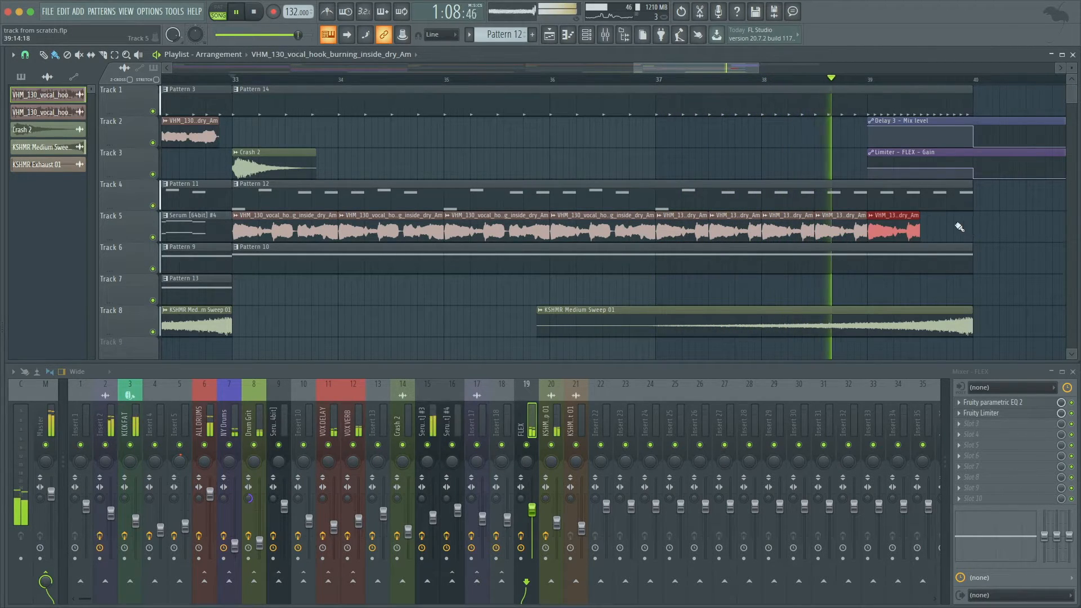
Shorten the vocal clip at bar 39 on Track 5 to a quarter bar and duplicate it through the rest of the bar.
{"action": "left_click_drag", "start_coordinate": [913, 227], "coordinate": [899, 227]}
{"action": "scroll", "coordinate": [790, 79], "scroll_direction": "up", "scroll_amount": 3}
{"action": "key", "text": "ctrl+b"}
{"action": "key", "text": "ctrl+b"}
{"action": "key", "text": "ctrl+b"}
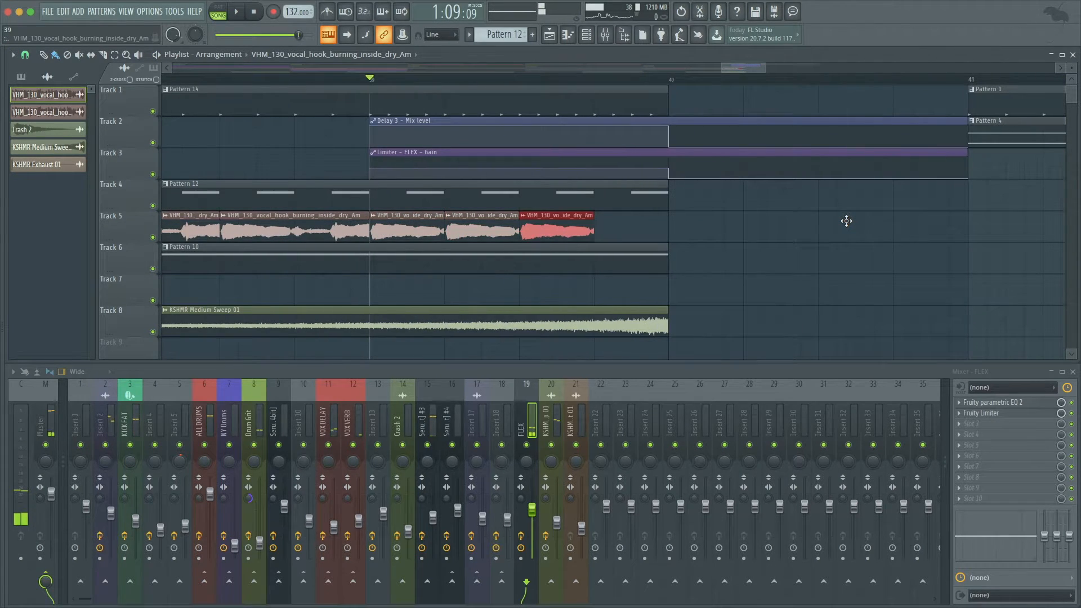
Trim the four quarter-bar vocal clips in bar 39 to an eighth of a bar each and duplicate the group.
{"action": "scroll", "coordinate": [703, 222], "scroll_direction": "down", "scroll_amount": 4}
{"action": "scroll", "coordinate": [702, 224], "scroll_direction": "up", "scroll_amount": 2}
{"action": "left_click_drag", "start_coordinate": [690, 226], "coordinate": [514, 225]}
{"action": "key", "text": "space"}
{"action": "key", "text": "ctrl+b"}
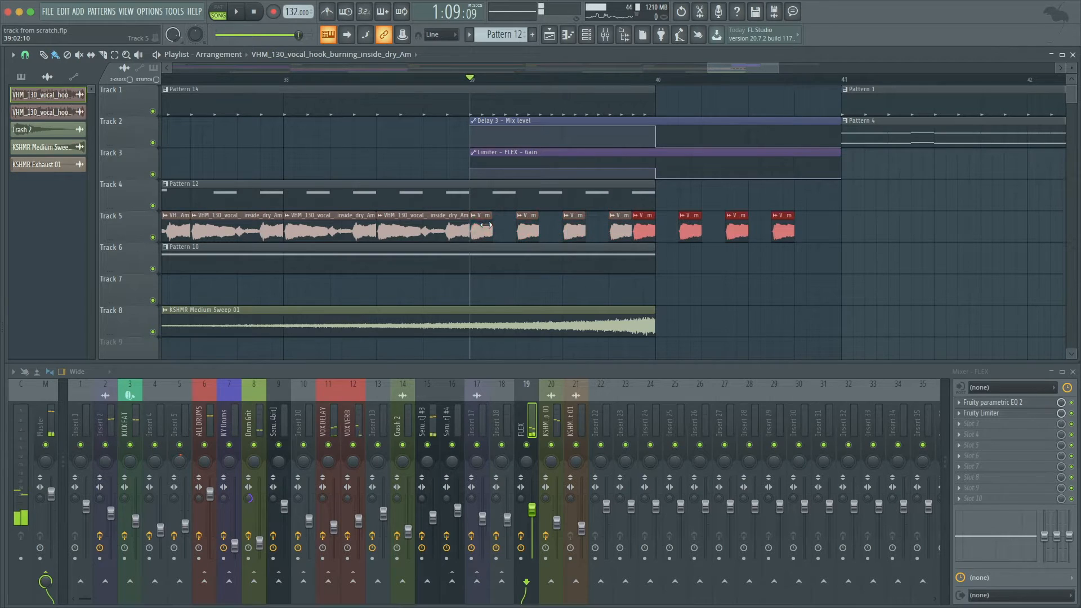
Move the duplicated eighth-bar vocal clips into the gaps of bar 39, save the project and play the section.
{"action": "left_click_drag", "start_coordinate": [648, 230], "coordinate": [508, 229]}
{"action": "key", "text": "space"}
{"action": "left_click", "coordinate": [728, 232], "text": "ctrl"}
{"action": "key", "text": "ctrl+s"}
{"action": "scroll", "coordinate": [729, 231], "scroll_direction": "down", "scroll_amount": 4}
{"action": "scroll", "coordinate": [729, 232], "scroll_direction": "up", "scroll_amount": 4}
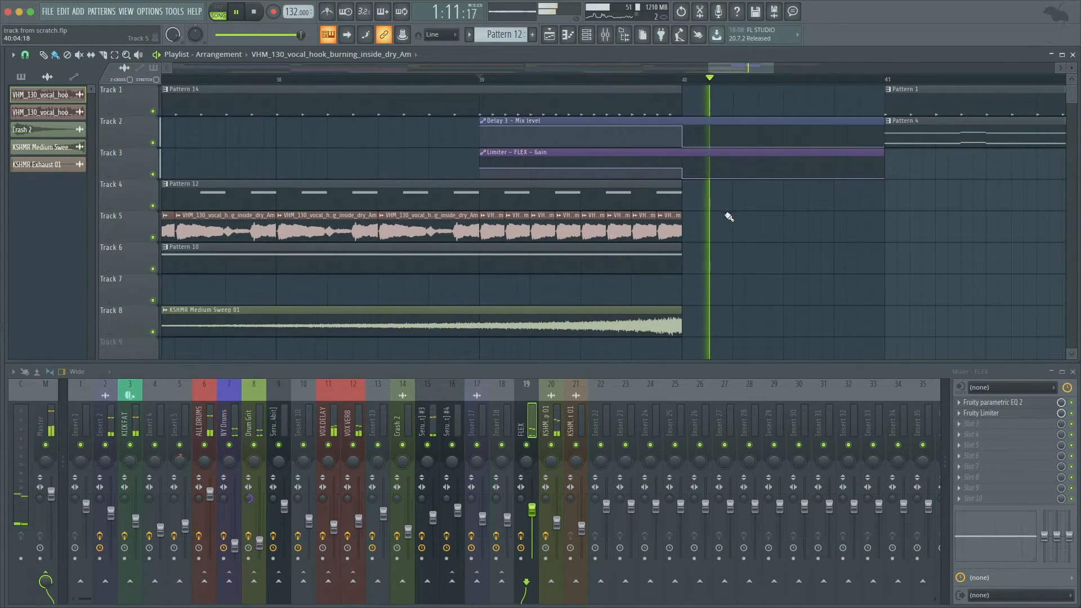
{"action": "scroll", "coordinate": [722, 219], "scroll_direction": "up", "scroll_amount": 2}
{"action": "key", "text": "space"}
Select the time range from bar 39 to 41, dismissing the backup notification, and play it with the VOX DELAY mixer track selected.
{"action": "left_click_drag", "start_coordinate": [444, 79], "coordinate": [787, 223]}
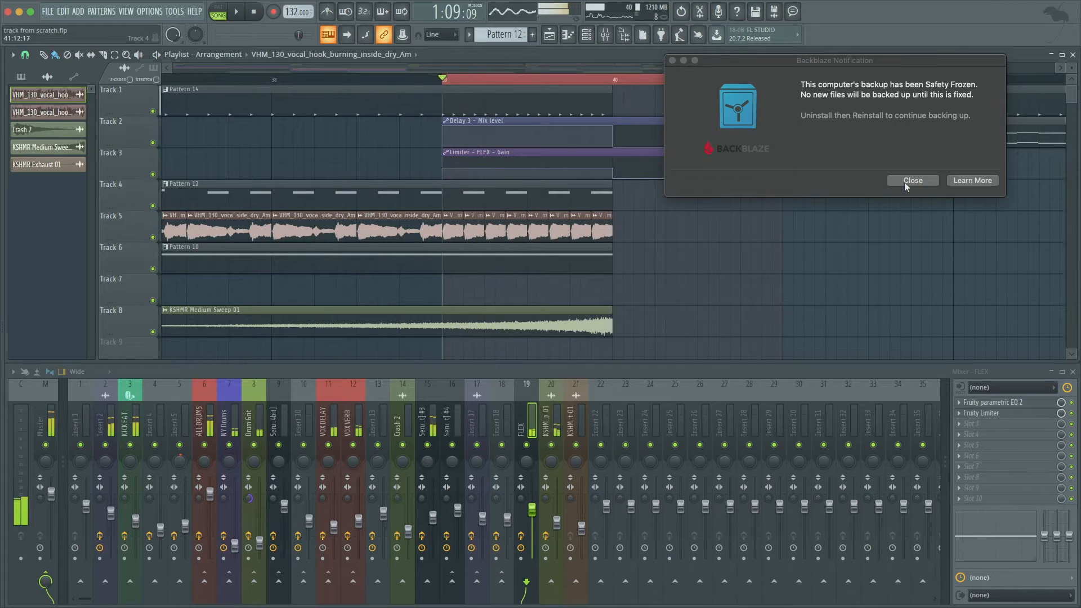
{"action": "left_click", "coordinate": [909, 178]}
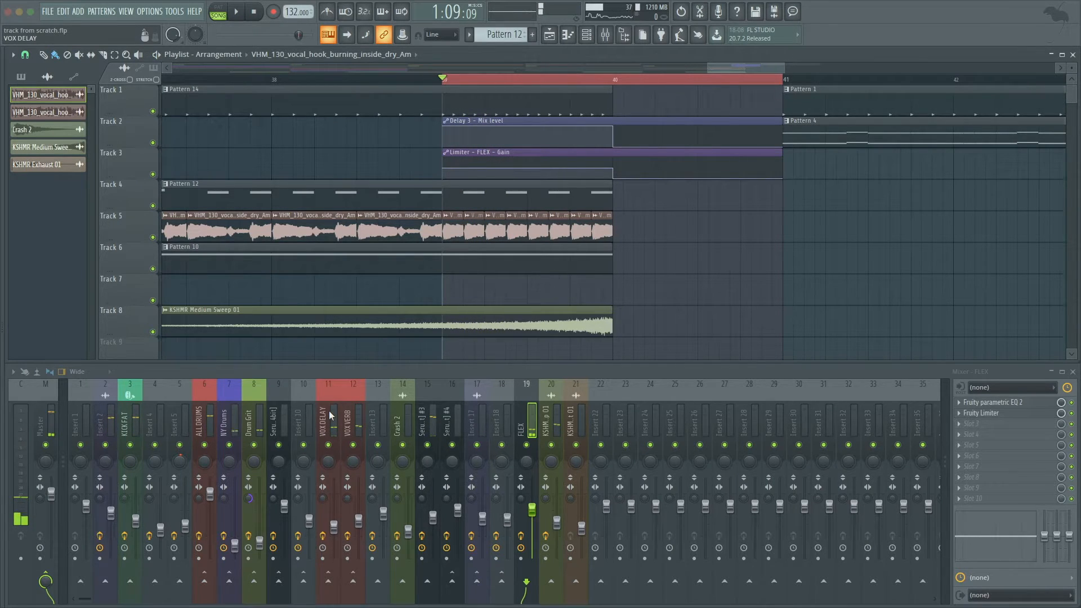
{"action": "key", "text": "space"}
{"action": "left_click", "coordinate": [328, 445]}
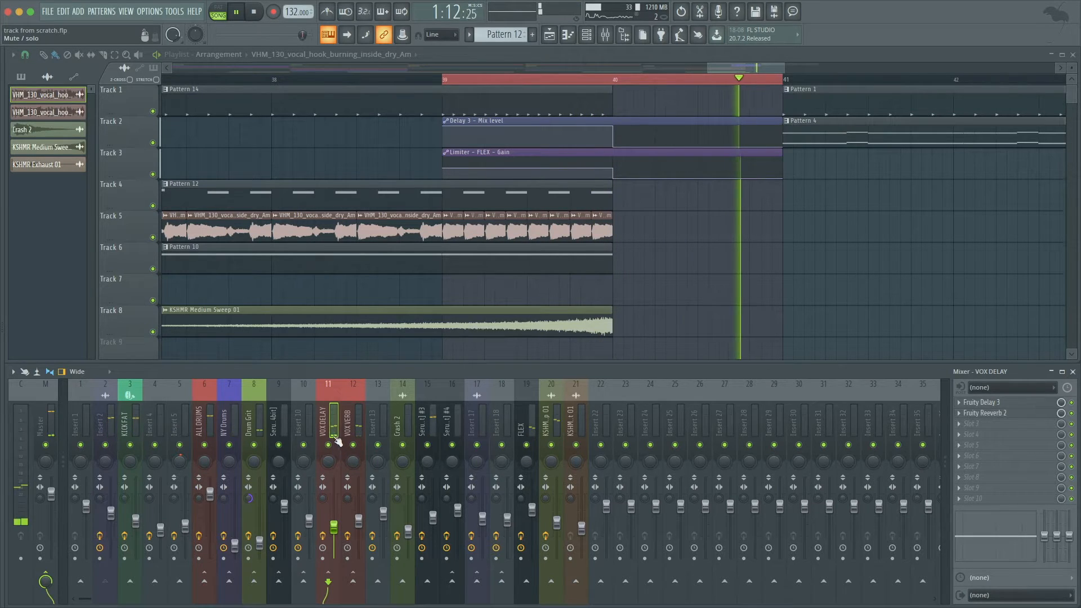
Add Fruity Limiter to the VOX DELAY mixer track and create an automation clip for its gain.
{"action": "left_click", "coordinate": [976, 500]}
{"action": "left_click", "coordinate": [810, 172]}
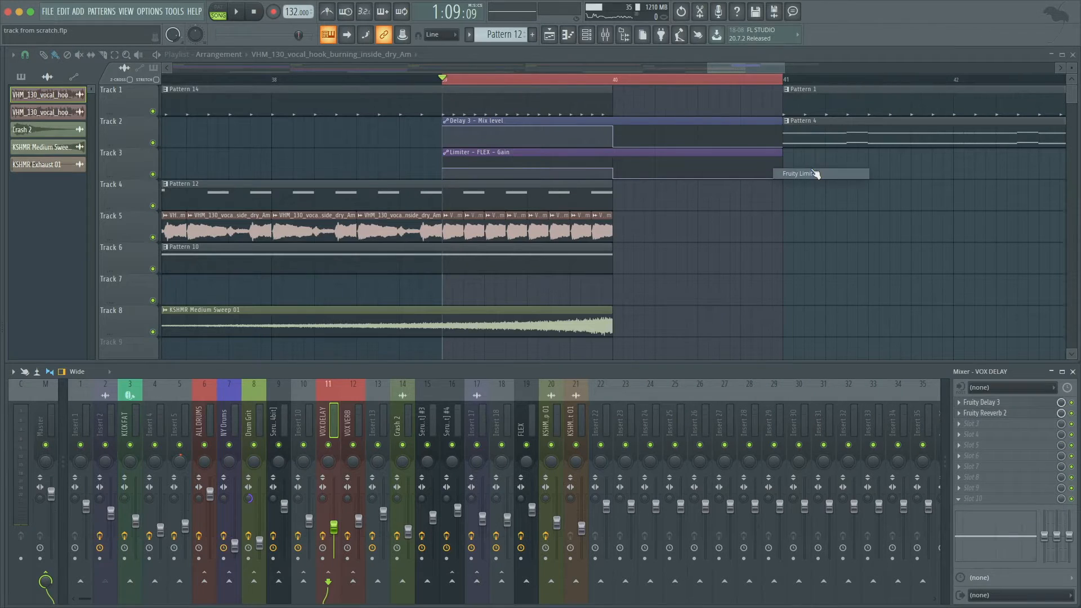
{"action": "right_click", "coordinate": [40, 240]}
{"action": "left_click", "coordinate": [72, 312]}
{"action": "key", "text": "Escape"}
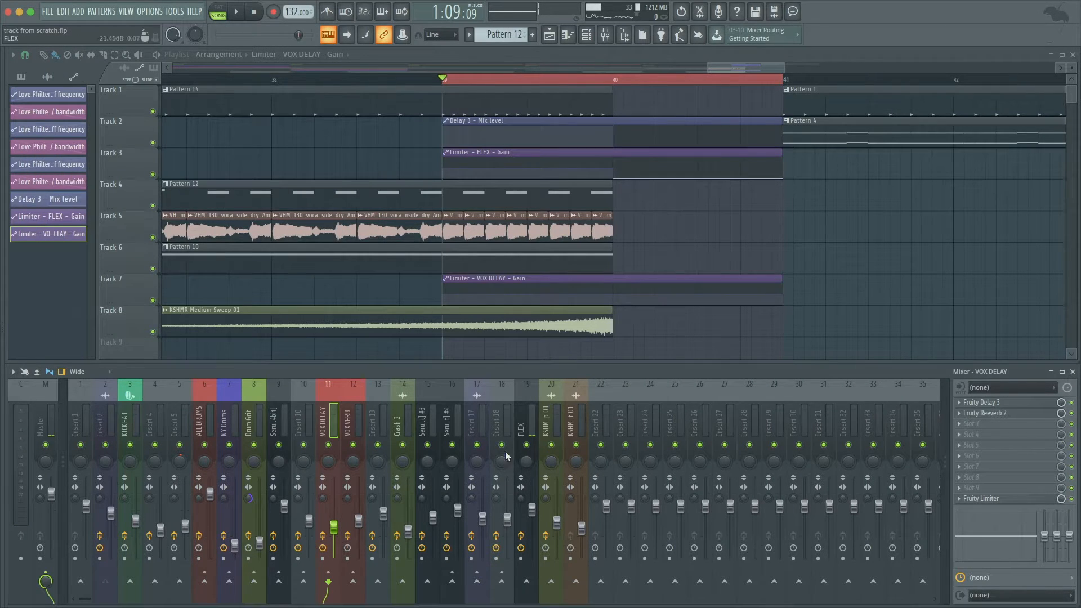
Add Fruity Limiter to the VOX VERB mixer track and create an automation clip for its gain.
{"action": "left_click", "coordinate": [975, 462]}
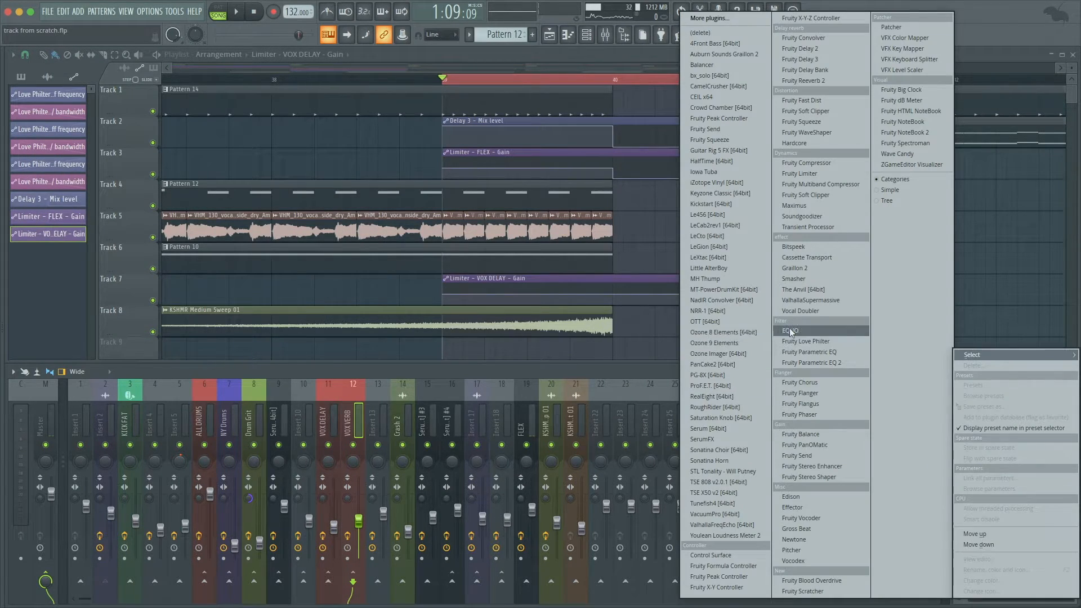
{"action": "left_click", "coordinate": [811, 172]}
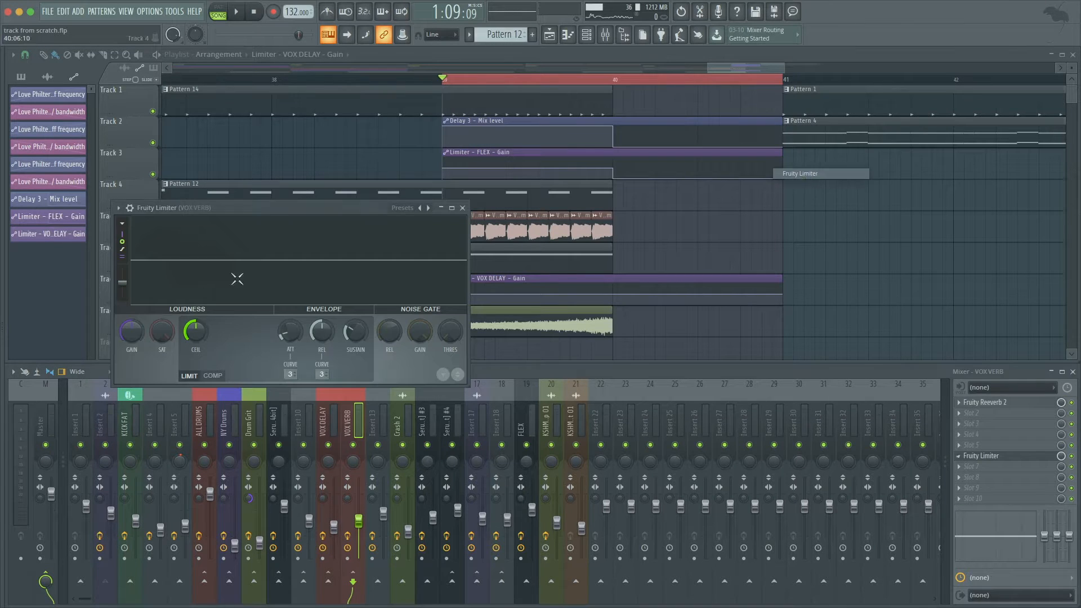
{"action": "right_click", "coordinate": [132, 335]}
{"action": "left_click", "coordinate": [169, 412]}
{"action": "key", "text": "Escape"}
Add points at bar 40 in the VOX DELAY gain automation on Track 7 and drop the gain to minimum from there.
{"action": "scroll", "coordinate": [588, 284], "scroll_direction": "up", "scroll_amount": 3}
{"action": "scroll", "coordinate": [589, 285], "scroll_direction": "down", "scroll_amount": 2}
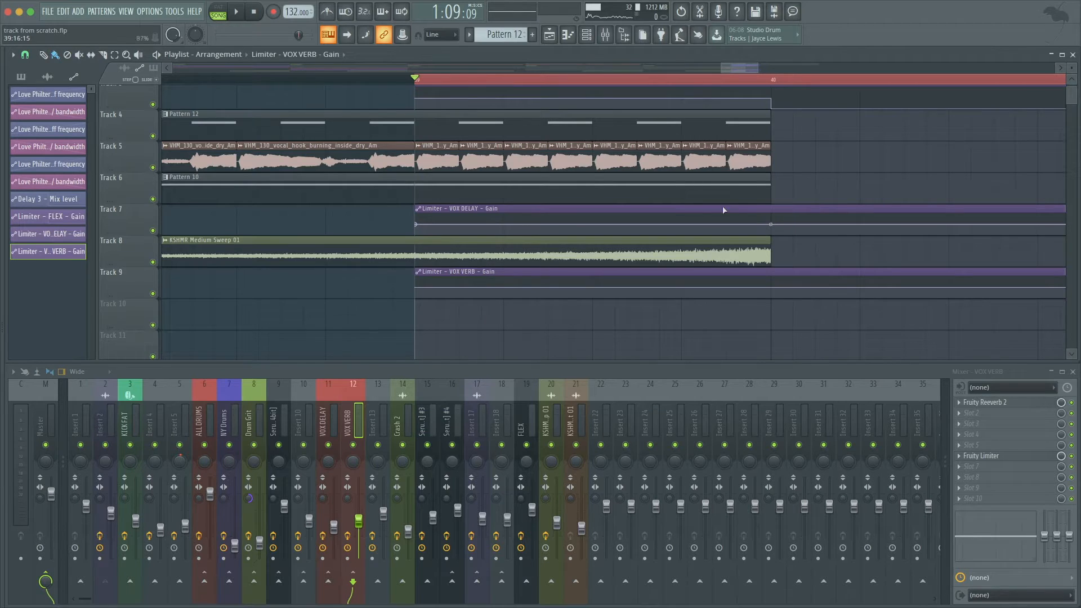
{"action": "left_click_drag", "start_coordinate": [1068, 68], "coordinate": [1021, 103]}
{"action": "scroll", "coordinate": [834, 183], "scroll_direction": "down", "scroll_amount": 4}
{"action": "scroll", "coordinate": [788, 132], "scroll_direction": "up", "scroll_amount": 1}
{"action": "scroll", "coordinate": [788, 133], "scroll_direction": "up", "scroll_amount": 2}
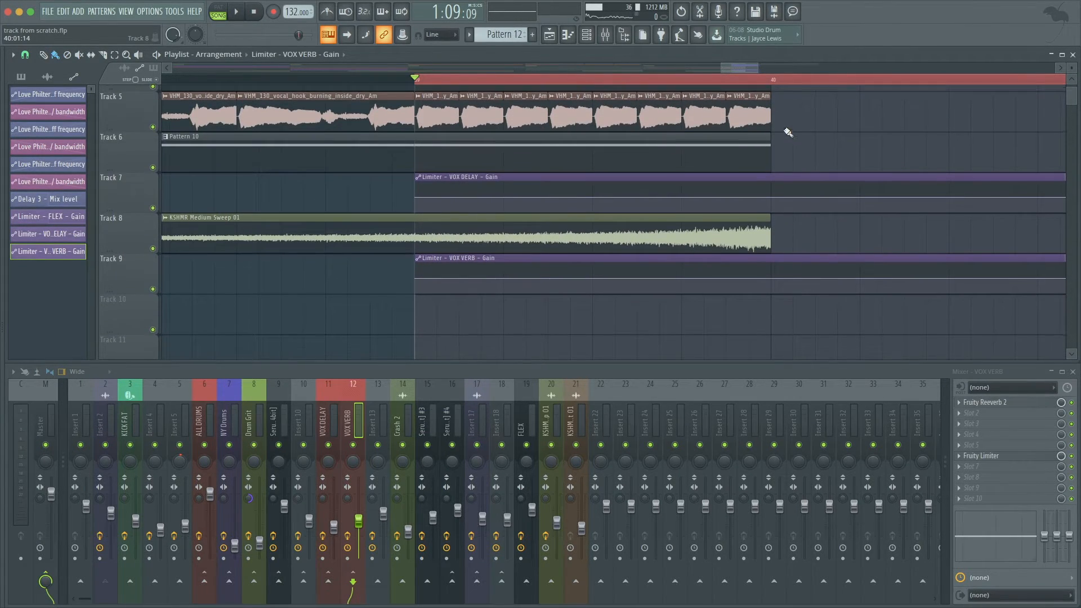
{"action": "right_click", "coordinate": [771, 186]}
{"action": "right_click", "coordinate": [771, 187]}
{"action": "key", "text": "p"}
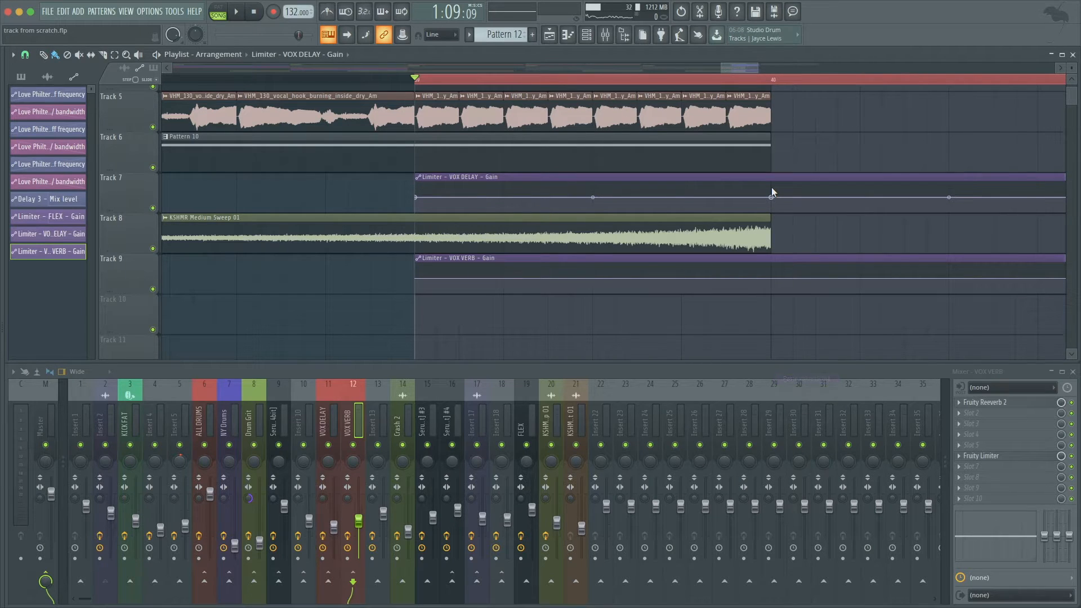
{"action": "left_click_drag", "start_coordinate": [771, 197], "coordinate": [771, 231]}
{"action": "scroll", "coordinate": [771, 230], "scroll_direction": "down", "scroll_amount": 4}
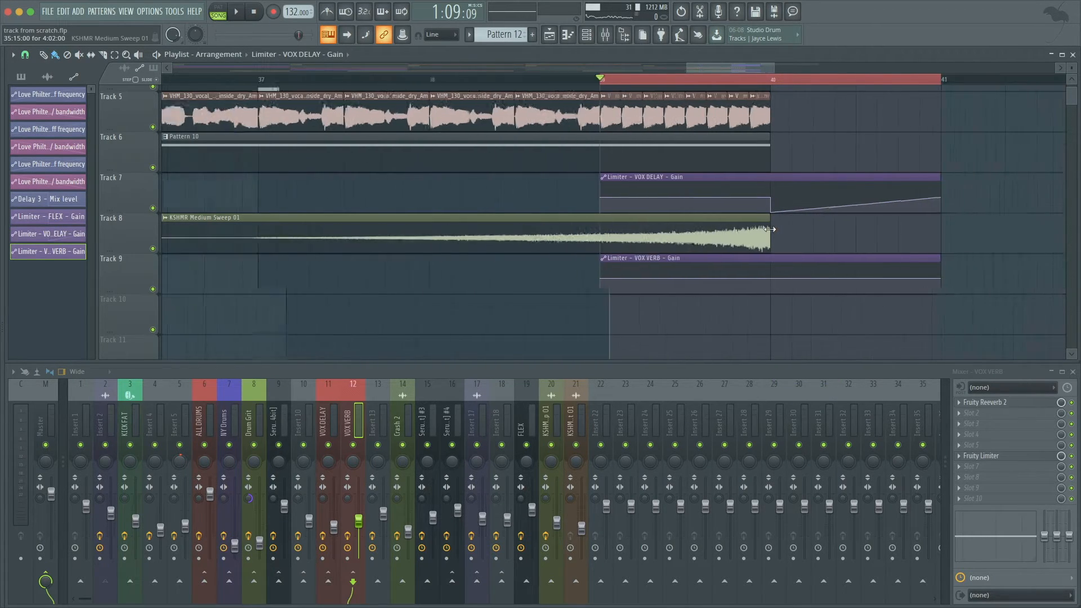
Drop the VOX VERB gain automation on Track 9 to minimum from bar 40 to bar 41 and save the project.
{"action": "right_click", "coordinate": [771, 267]}
{"action": "right_click", "coordinate": [771, 267]}
{"action": "key", "text": "p"}
{"action": "left_click_drag", "start_coordinate": [771, 271], "coordinate": [774, 305]}
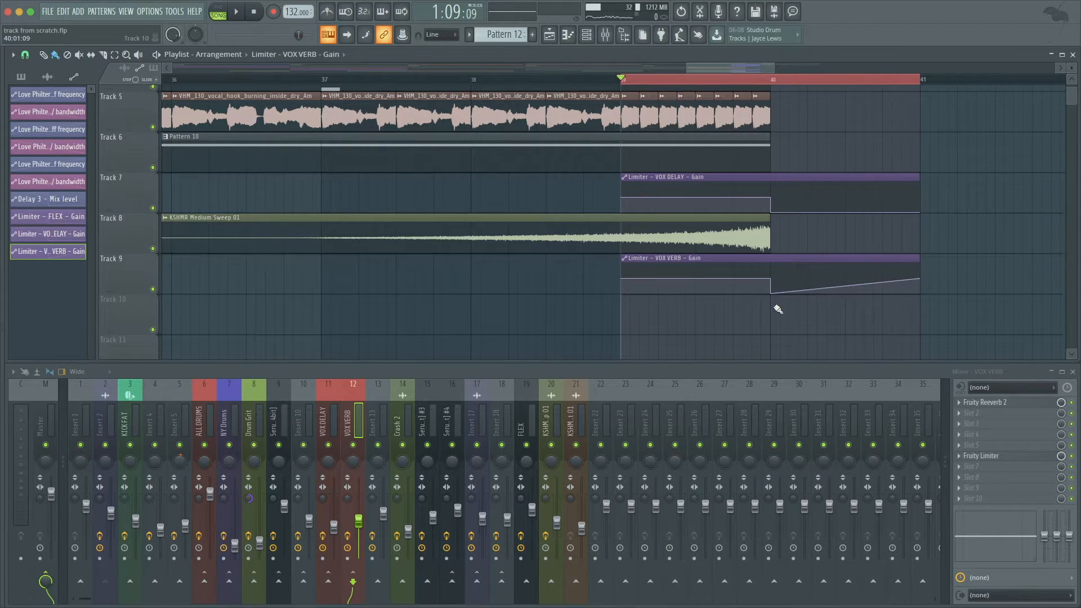
{"action": "left_click_drag", "start_coordinate": [921, 280], "coordinate": [919, 294]}
{"action": "key", "text": "ctrl+s"}
Play from bar 39 into the bar 41 drop, clearing the time selection, and review the whole build-up arrangement.
{"action": "key", "text": "space"}
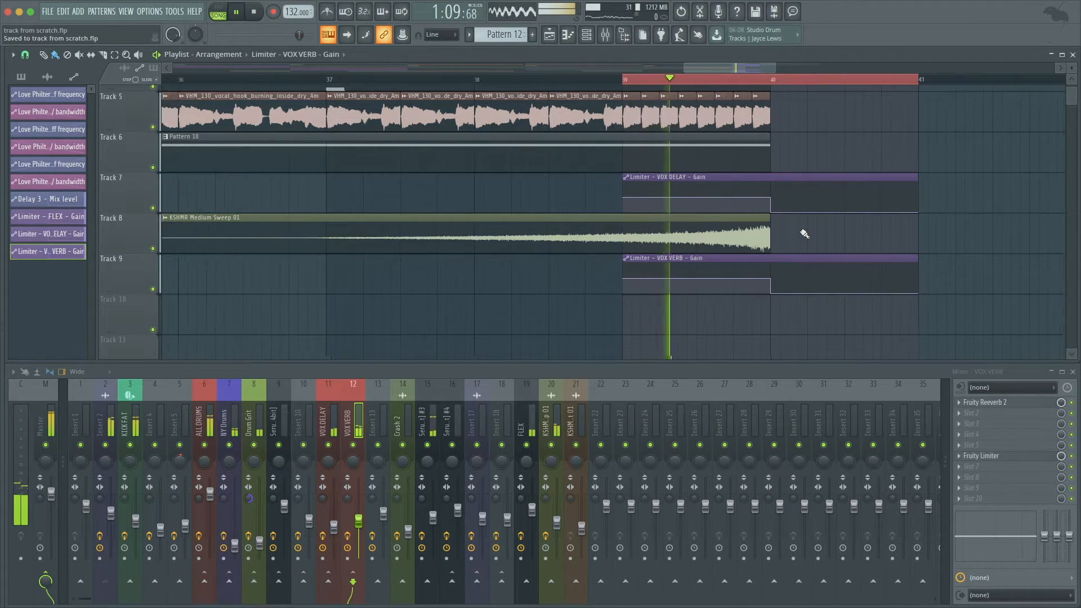
{"action": "scroll", "coordinate": [804, 234], "scroll_direction": "down", "scroll_amount": 3}
{"action": "scroll", "coordinate": [639, 188], "scroll_direction": "up", "scroll_amount": 4}
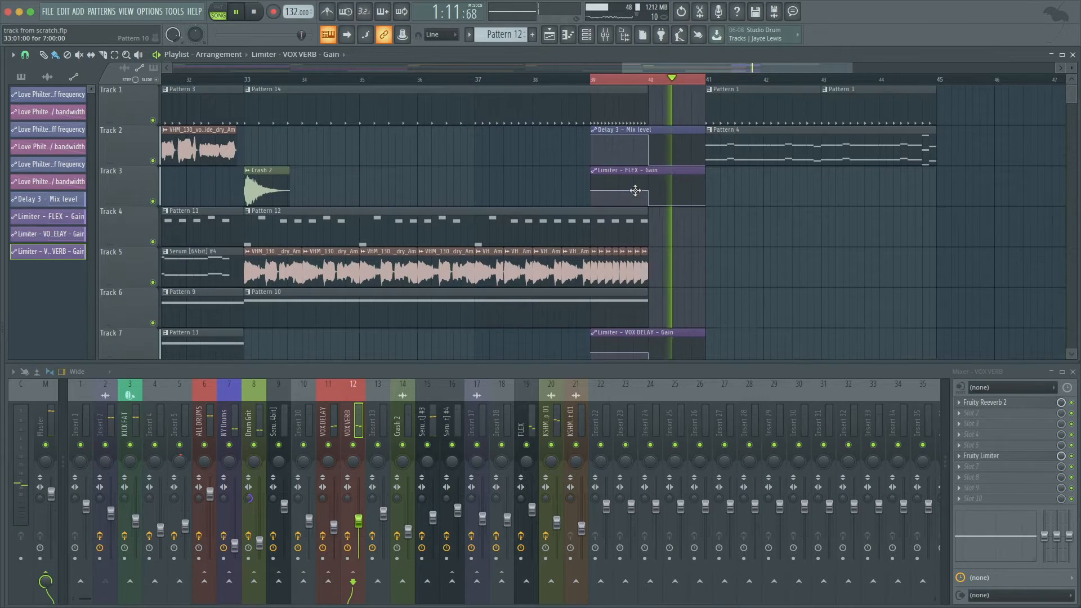
{"action": "left_click", "coordinate": [571, 80]}
{"action": "scroll", "coordinate": [571, 80], "scroll_direction": "down", "scroll_amount": 5}
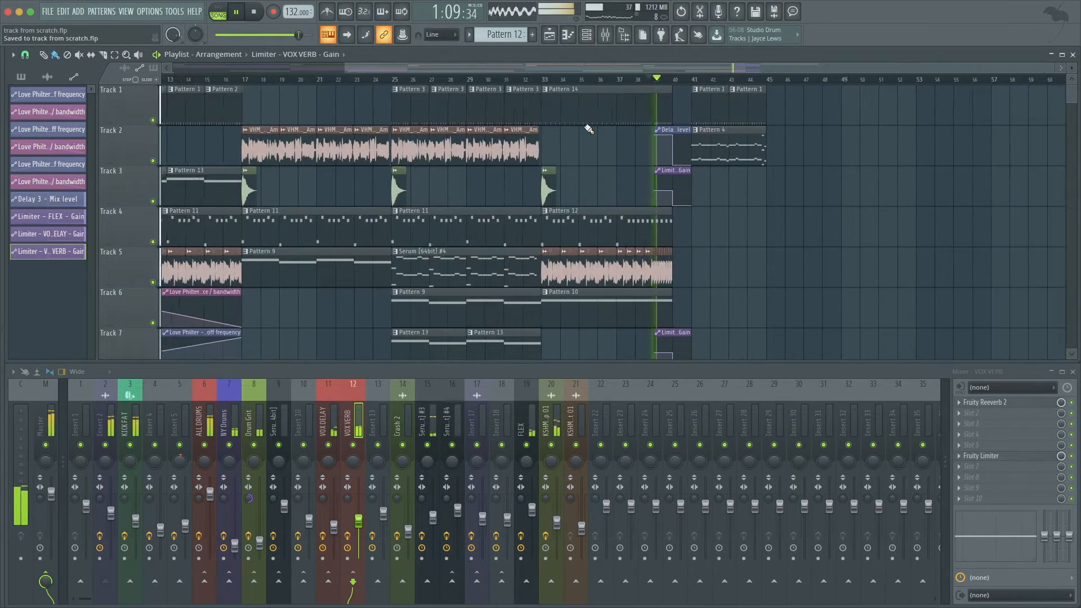
{"action": "scroll", "coordinate": [781, 233], "scroll_direction": "up", "scroll_amount": 4}
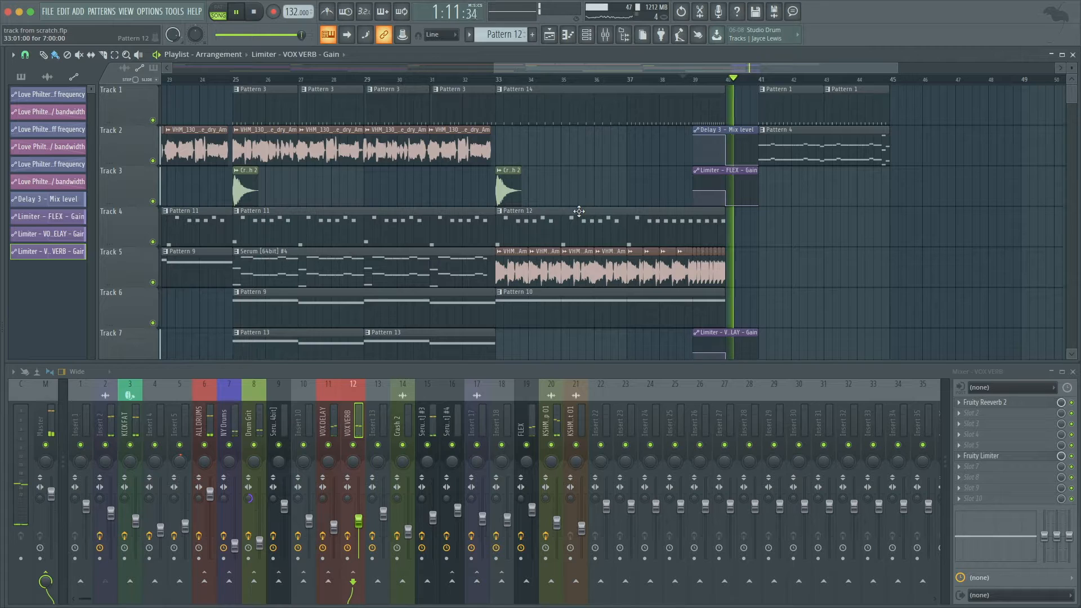
{"action": "scroll", "coordinate": [676, 201], "scroll_direction": "down", "scroll_amount": 3}
{"action": "scroll", "coordinate": [676, 200], "scroll_direction": "up", "scroll_amount": 3}
{"action": "scroll", "coordinate": [732, 185], "scroll_direction": "down", "scroll_amount": 1}
{"action": "scroll", "coordinate": [796, 176], "scroll_direction": "up", "scroll_amount": 1}
Pick Pattern 4 from the drop, place it at bar 33 on Track 10 and play from there.
{"action": "left_click", "coordinate": [811, 160]}
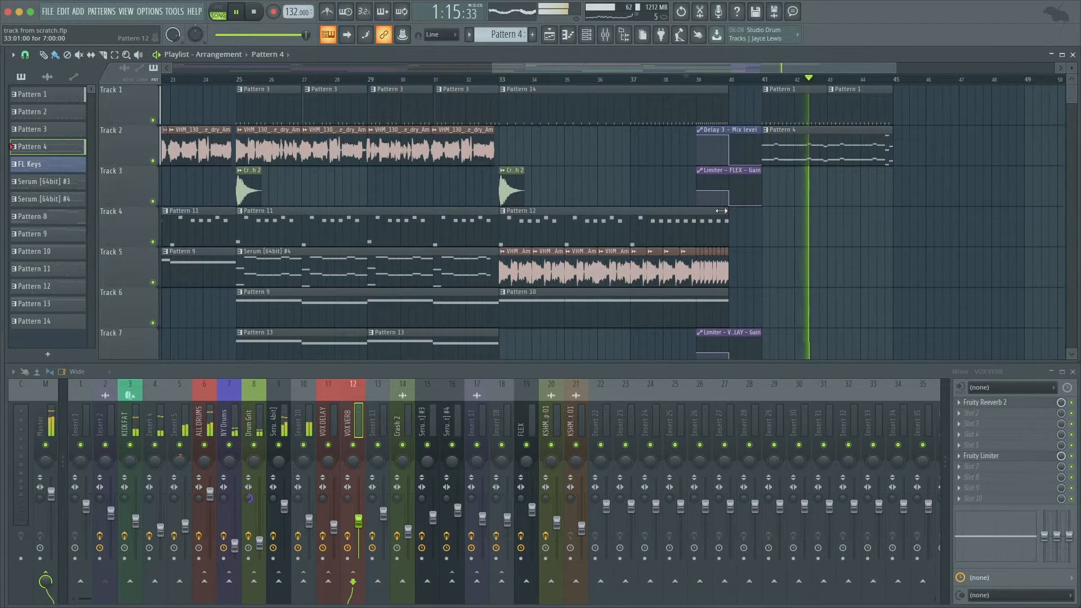
{"action": "key", "text": "space"}
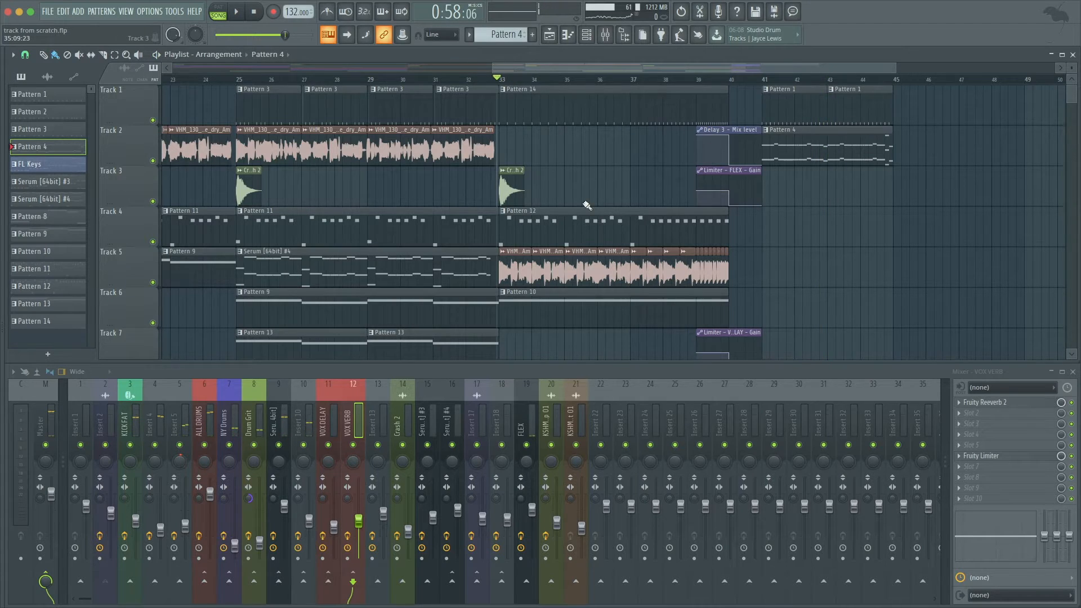
{"action": "scroll", "coordinate": [585, 207], "scroll_direction": "down", "scroll_amount": 10}
{"action": "scroll", "coordinate": [569, 227], "scroll_direction": "up", "scroll_amount": 3}
{"action": "scroll", "coordinate": [561, 220], "scroll_direction": "up", "scroll_amount": 10}
{"action": "scroll", "coordinate": [507, 232], "scroll_direction": "down", "scroll_amount": 6}
{"action": "scroll", "coordinate": [514, 268], "scroll_direction": "up", "scroll_amount": 6}
{"action": "scroll", "coordinate": [520, 272], "scroll_direction": "down", "scroll_amount": 6}
{"action": "left_click", "coordinate": [498, 213]}
{"action": "key", "text": "space"}
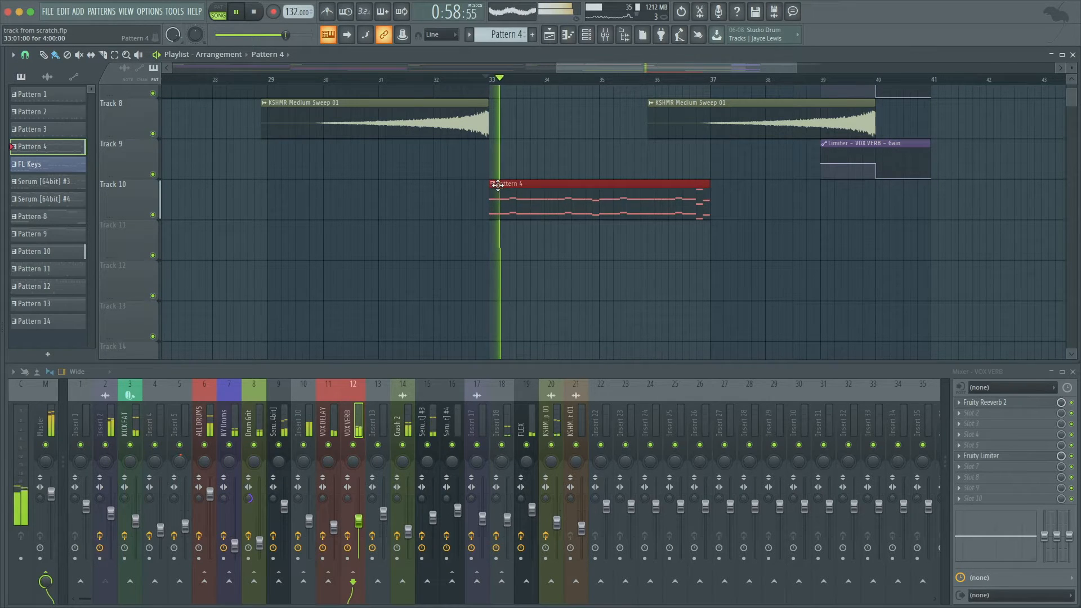
Make the Track 10 clip at bar 33 a unique pattern and delete all notes of one of its channels.
{"action": "left_click", "coordinate": [504, 184]}
{"action": "left_click", "coordinate": [517, 258]}
{"action": "key", "text": "space"}
{"action": "key", "text": "F6"}
{"action": "left_click", "coordinate": [321, 259]}
{"action": "key", "text": "ctrl+a"}
{"action": "key", "text": "Delete"}
Duplicate the Pattern 5 clip on Track 10 so it fills bars 33 to 41, and play it.
{"action": "key", "text": "space"}
{"action": "key", "text": "F7"}
{"action": "key", "text": "F6"}
{"action": "key", "text": "ctrl+b"}
{"action": "key", "text": "ctrl+d"}
{"action": "key", "text": "Page_Down"}
{"action": "key", "text": "space"}
{"action": "key", "text": "Page_Up"}
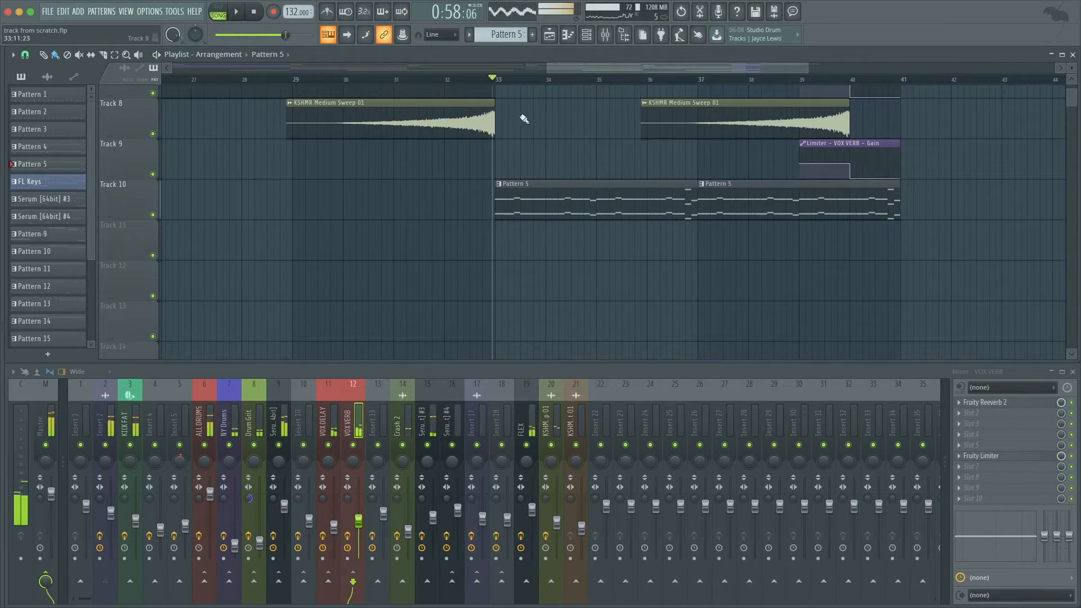
Select the time range from bar 33 to 41 and trim the second Pattern 5 clip to end at bar 40.
{"action": "left_click_drag", "start_coordinate": [500, 88], "coordinate": [883, 295]}
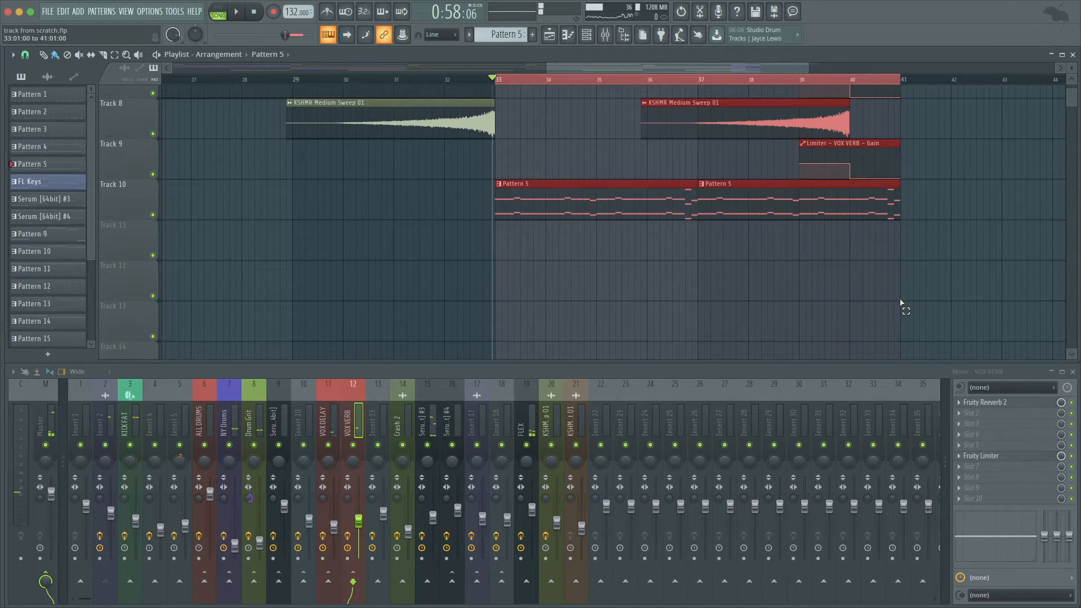
{"action": "right_click", "coordinate": [901, 306]}
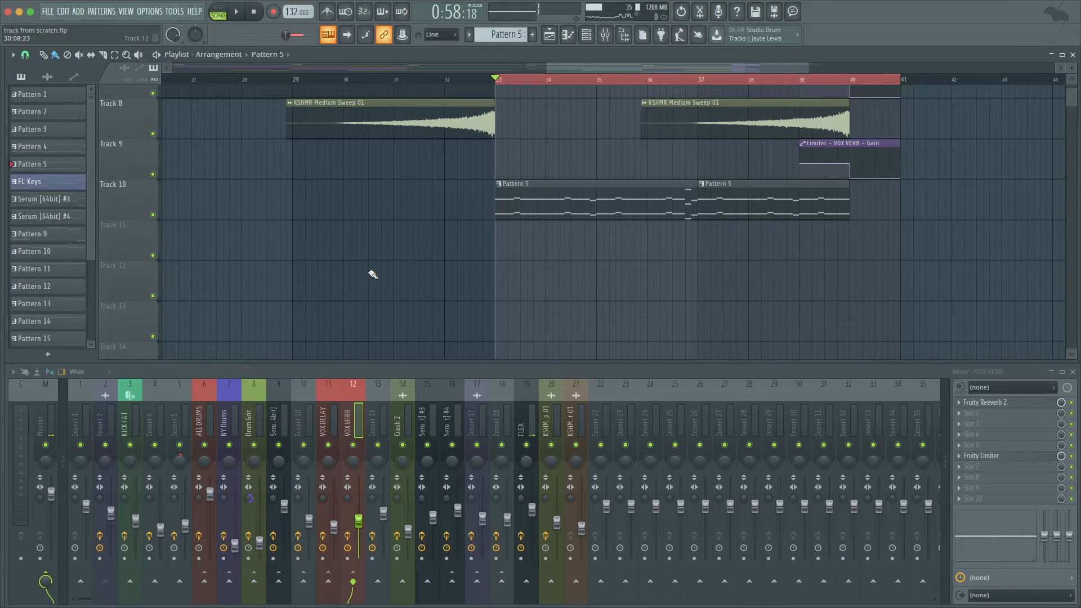
Play the selected bars to find the mixer track Pattern 5 uses, and solo the Serum [64bit] track.
{"action": "key", "text": "space"}
{"action": "left_click", "coordinate": [433, 419]}
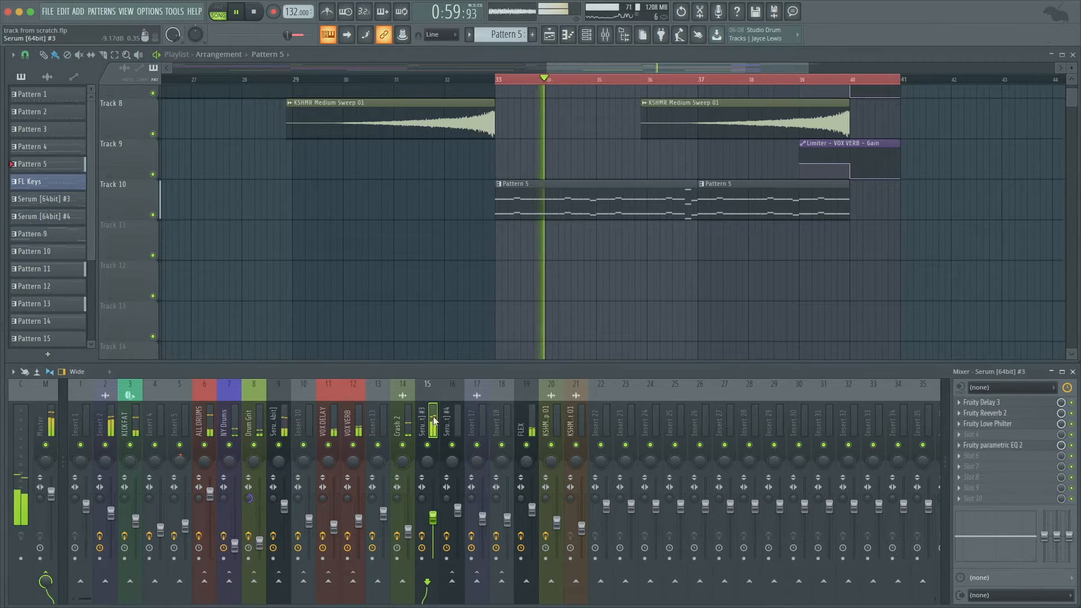
{"action": "left_click", "coordinate": [284, 421]}
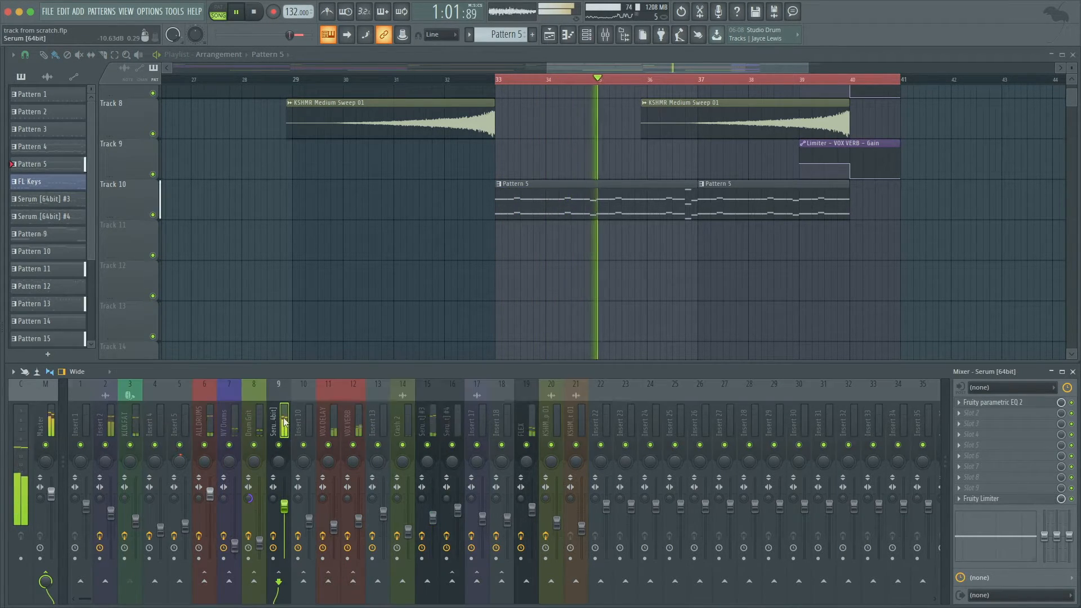
{"action": "key", "text": "space"}
Add Fruity Love Philter to the Serum [64bit] mixer track and create automation clips for Filter 1's cutoff frequency and resonance.
{"action": "left_click", "coordinate": [990, 413]}
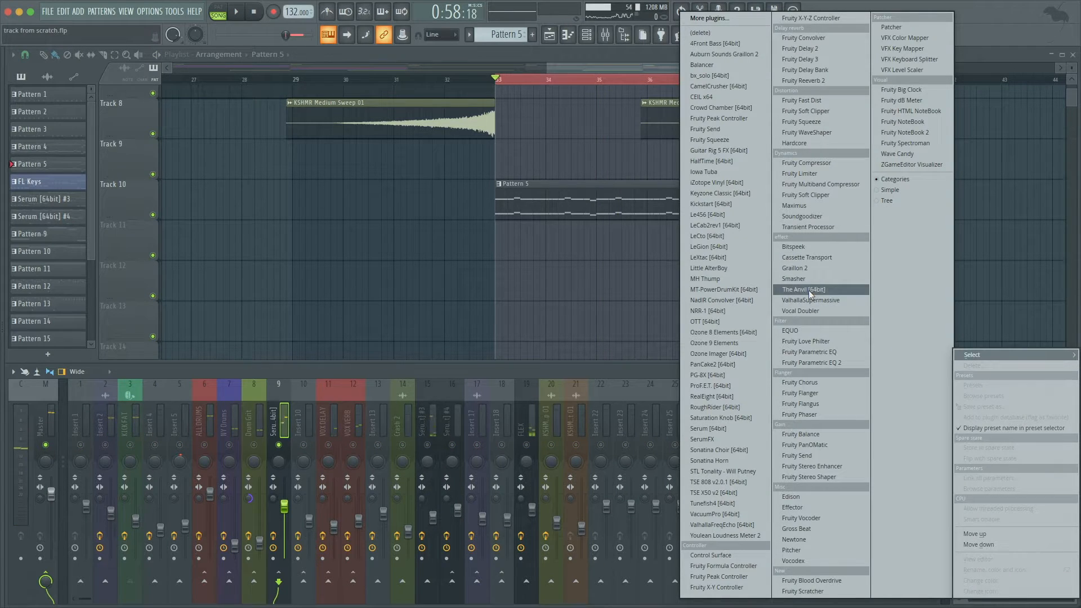
{"action": "left_click", "coordinate": [816, 342]}
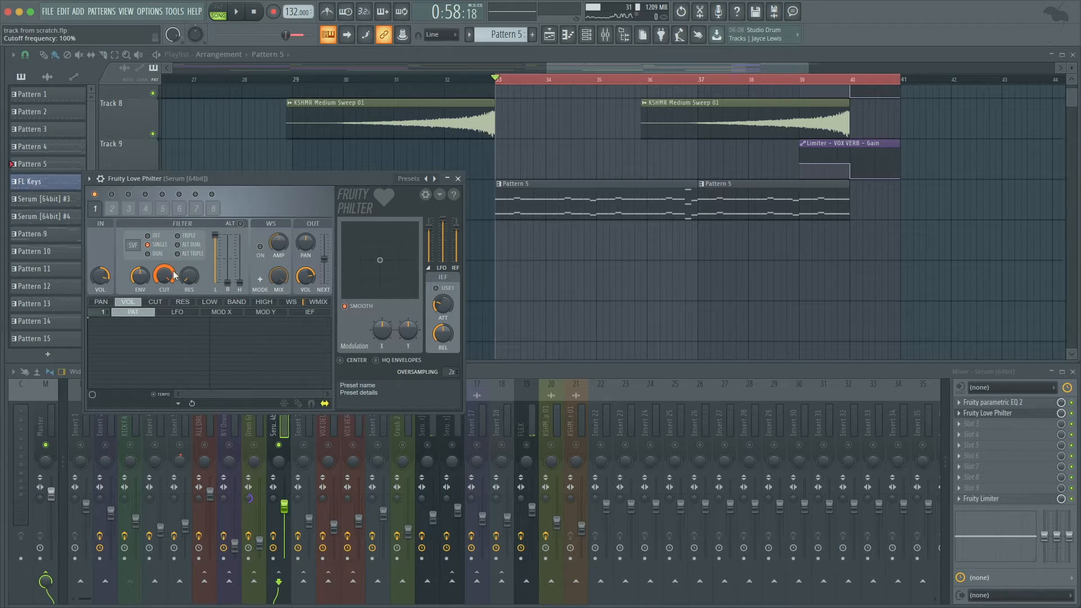
{"action": "right_click", "coordinate": [174, 273]}
{"action": "left_click", "coordinate": [224, 350]}
{"action": "right_click", "coordinate": [195, 278]}
{"action": "left_click", "coordinate": [240, 353]}
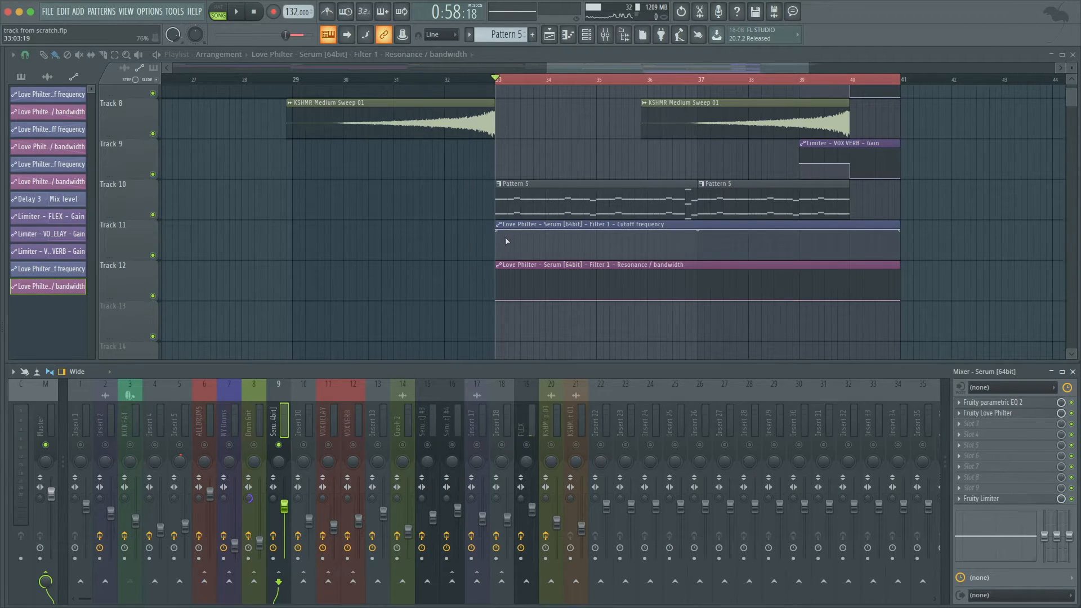
Shape the cutoff automation as a rising curve and the resonance automation as a falling curve across bars 33 to 41.
{"action": "mouse_move", "coordinate": [498, 230]}
{"action": "left_mouse_down"}
{"action": "mouse_move", "coordinate": [495, 295]}
{"action": "mouse_move", "coordinate": [483, 226]}
{"action": "left_mouse_up"}
{"action": "key", "text": "space"}
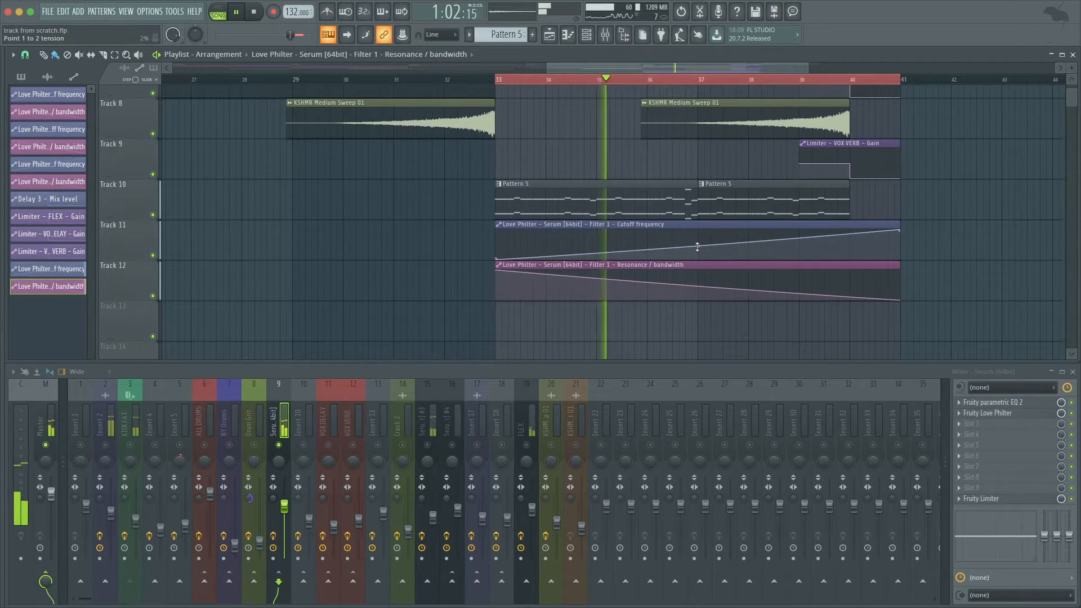
{"action": "left_click_drag", "start_coordinate": [697, 286], "coordinate": [698, 288]}
Clear the time selection and unsolo the Serum [64bit] track to hear the filter sweep in the full mix.
{"action": "double_click", "coordinate": [661, 80]}
{"action": "right_click", "coordinate": [279, 446]}
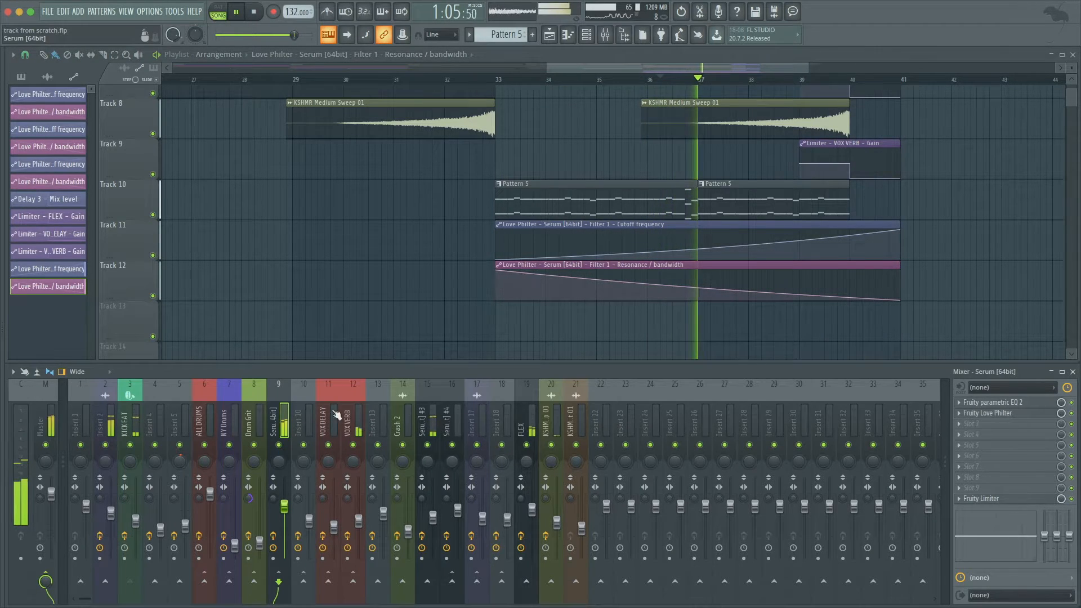
{"action": "scroll", "coordinate": [572, 309], "scroll_direction": "down", "scroll_amount": 3}
{"action": "scroll", "coordinate": [755, 241], "scroll_direction": "up", "scroll_amount": 5}
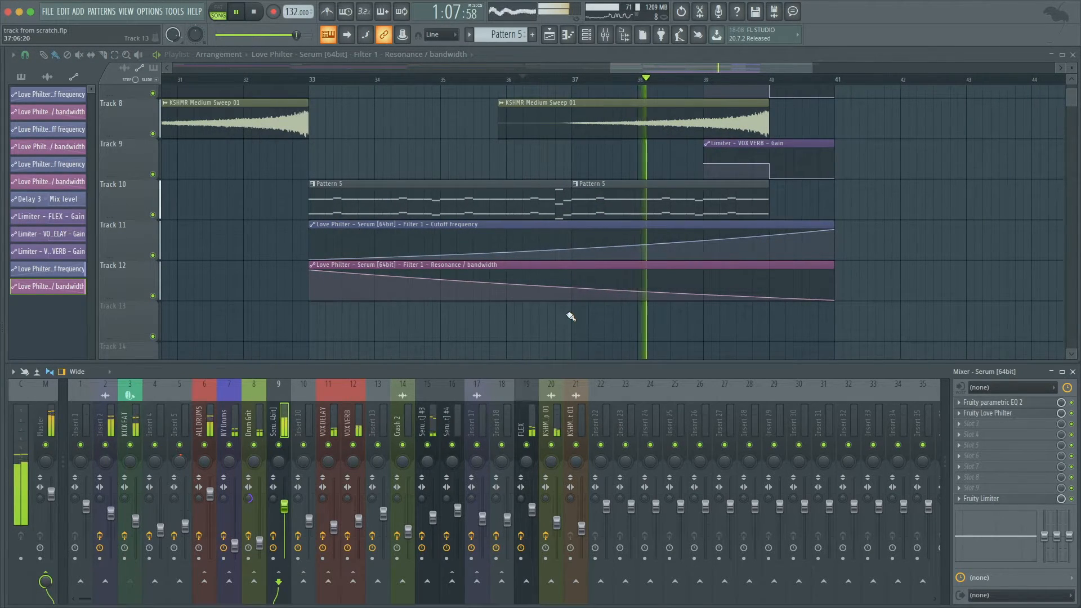
Bend the Track 11 cutoff automation curve slightly lower, save the project and stop playback.
{"action": "left_click_drag", "start_coordinate": [571, 249], "coordinate": [572, 251]}
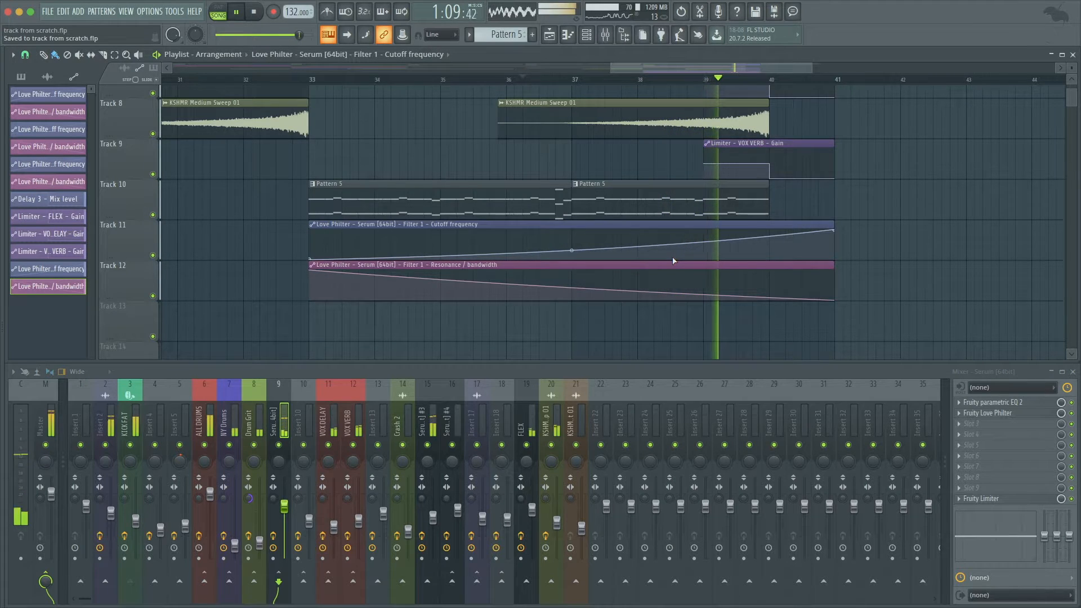
{"action": "scroll", "coordinate": [743, 281], "scroll_direction": "down", "scroll_amount": 3}
{"action": "key", "text": "space"}
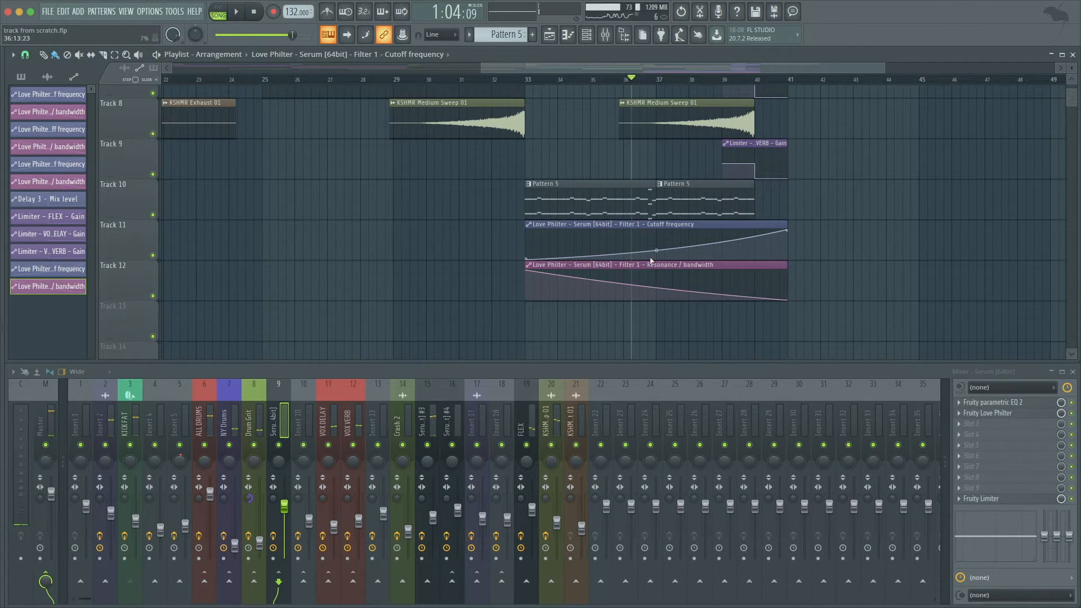
Add Fruity Reeverb 2 to the Serum [64bit] mixer track and create a wet level automation clip across bars 33 to 41.
{"action": "left_click_drag", "start_coordinate": [529, 86], "coordinate": [790, 227]}
{"action": "left_click_drag", "start_coordinate": [534, 85], "coordinate": [549, 81]}
{"action": "scroll", "coordinate": [545, 111], "scroll_direction": "up", "scroll_amount": 4}
{"action": "scroll", "coordinate": [600, 141], "scroll_direction": "down", "scroll_amount": 4}
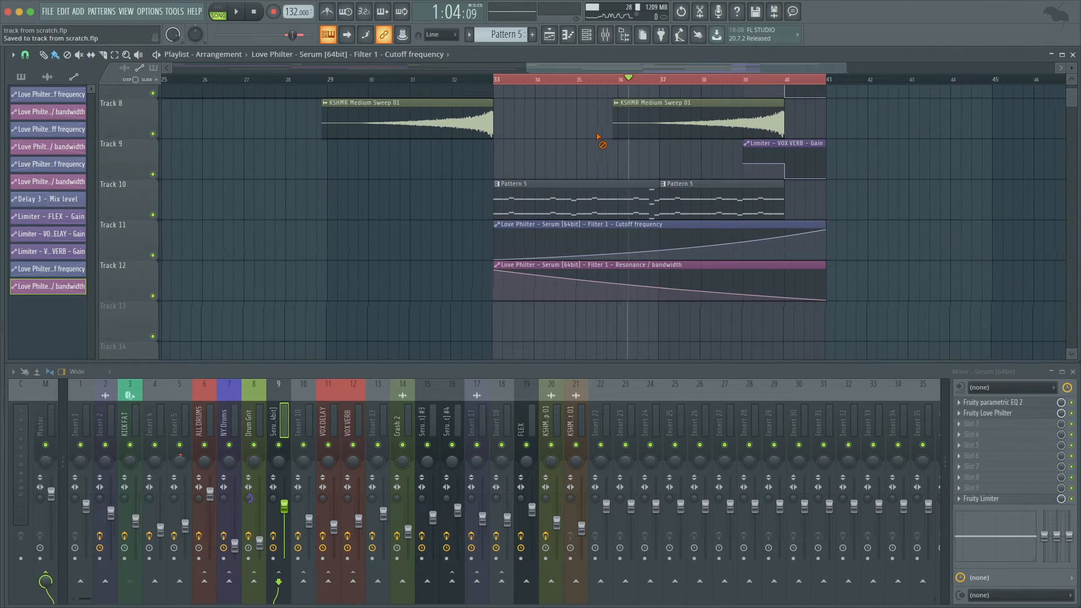
{"action": "left_click", "coordinate": [985, 425]}
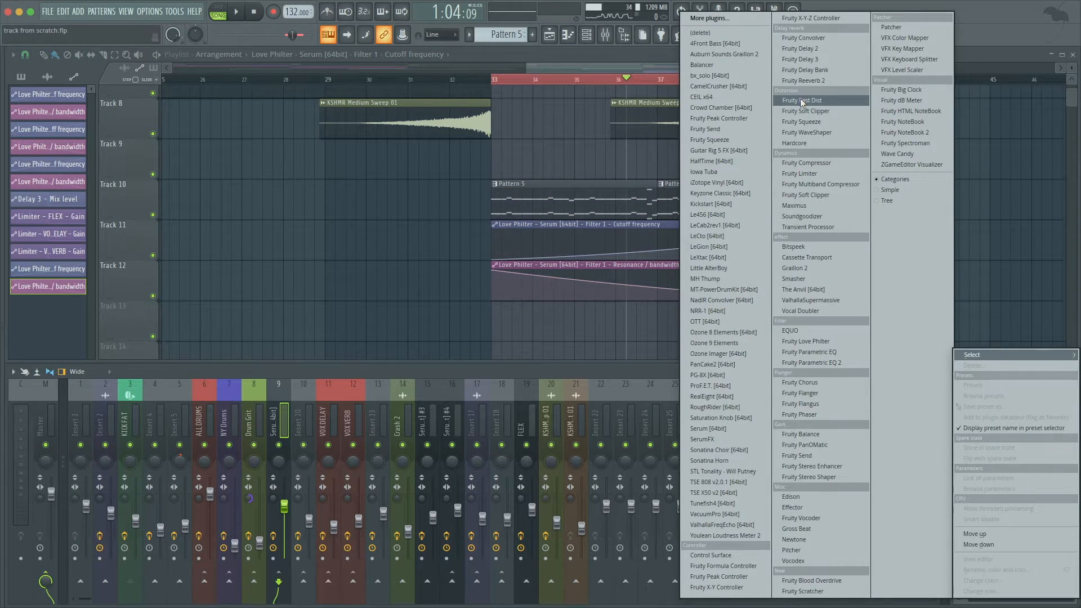
{"action": "left_click", "coordinate": [800, 81]}
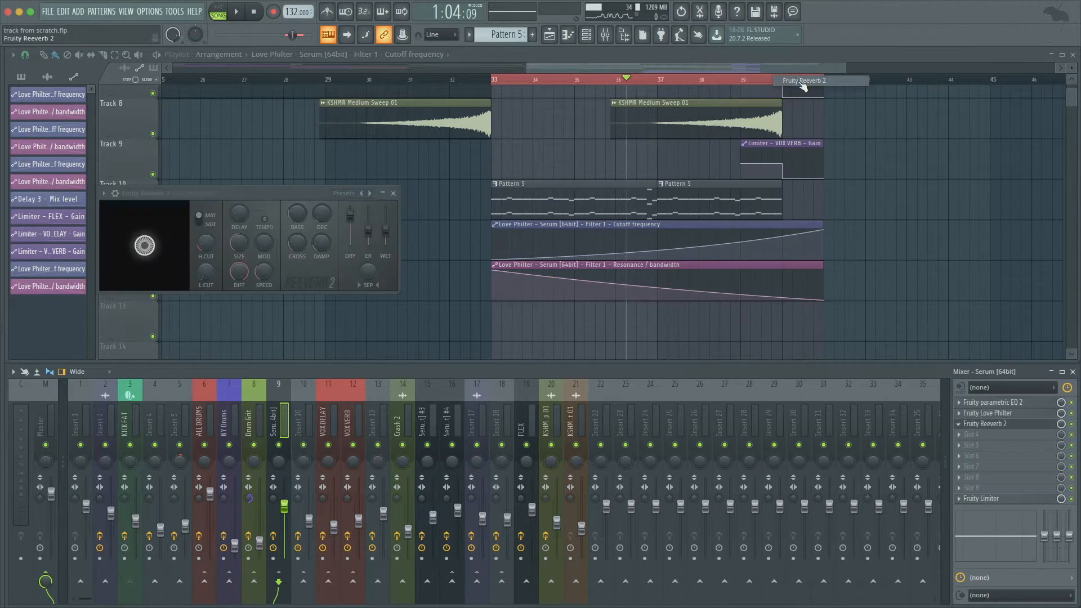
{"action": "right_click", "coordinate": [386, 230]}
{"action": "left_click", "coordinate": [413, 305]}
{"action": "left_click", "coordinate": [393, 194]}
Shape the Reeverb 2 wet level automation as a straight ramp falling to its minimum at bar 41 and audition it briefly.
{"action": "scroll", "coordinate": [806, 246], "scroll_direction": "down", "scroll_amount": 3}
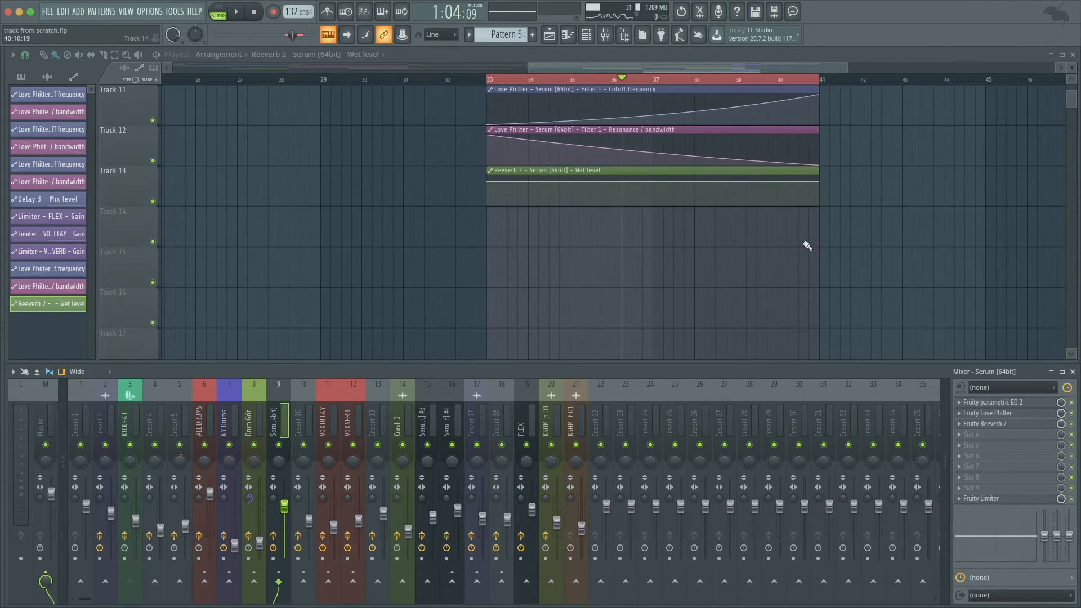
{"action": "left_click_drag", "start_coordinate": [820, 192], "coordinate": [820, 212]}
{"action": "key", "text": "space"}
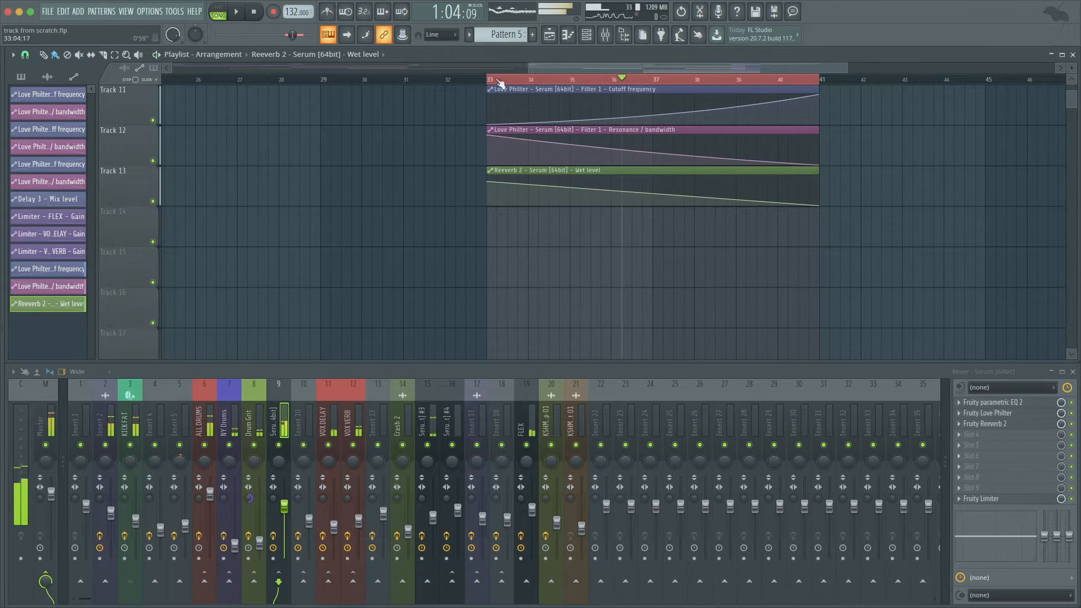
{"action": "key", "text": "space"}
{"action": "key", "text": "space"}
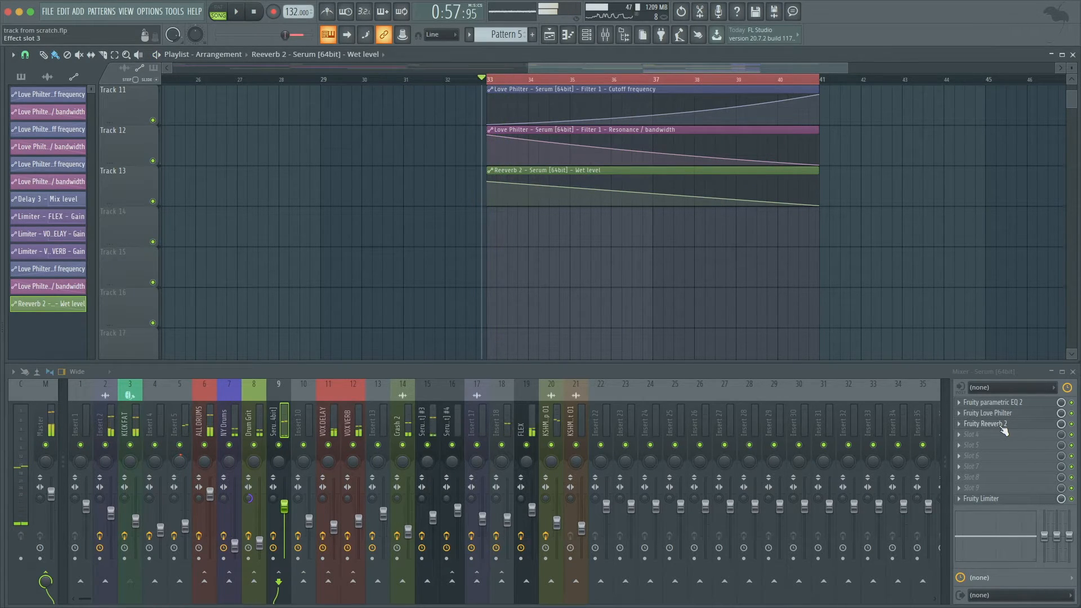
Create a Reeverb 2 dry level automation clip across bars 33 to 41, lower its start into a rising ramp and play the build-up.
{"action": "left_click", "coordinate": [1002, 425]}
{"action": "right_click", "coordinate": [351, 224]}
{"action": "left_click", "coordinate": [388, 272]}
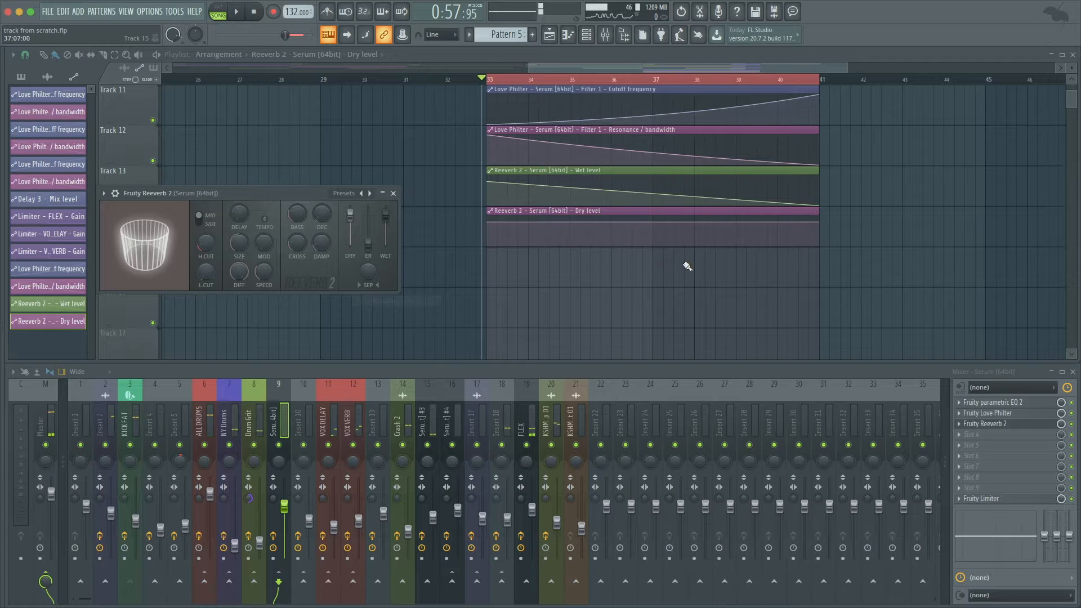
{"action": "key", "text": "Escape"}
{"action": "left_click_drag", "start_coordinate": [490, 225], "coordinate": [489, 241]}
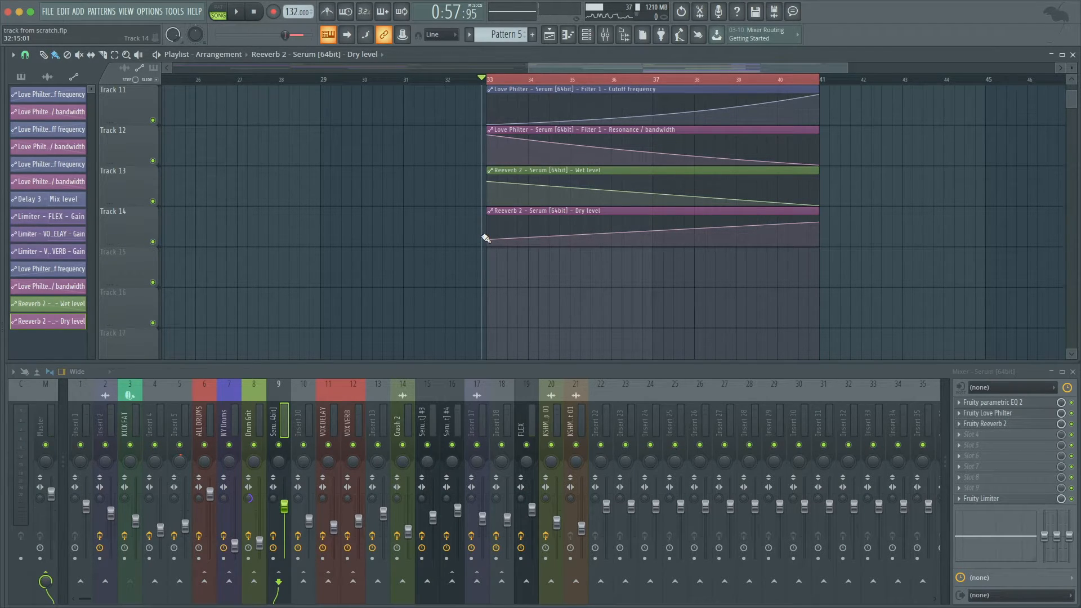
{"action": "key", "text": "space"}
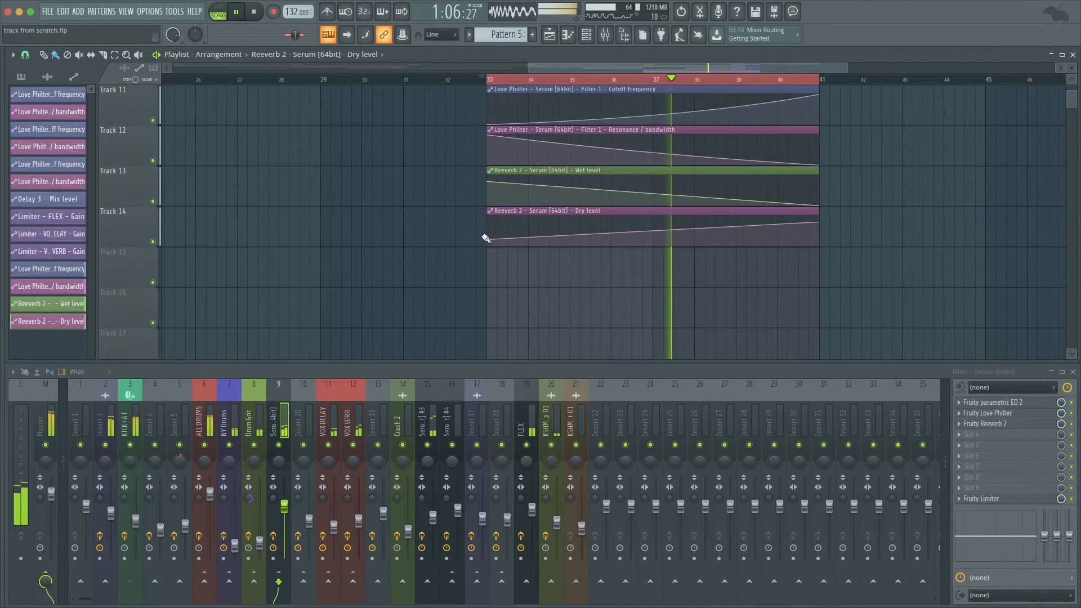
Place a Crash 2 clip at bar 37 on Track 3 and restart playback just before bar 33.
{"action": "scroll", "coordinate": [563, 169], "scroll_direction": "up", "scroll_amount": 1}
{"action": "scroll", "coordinate": [562, 169], "scroll_direction": "up", "scroll_amount": 10}
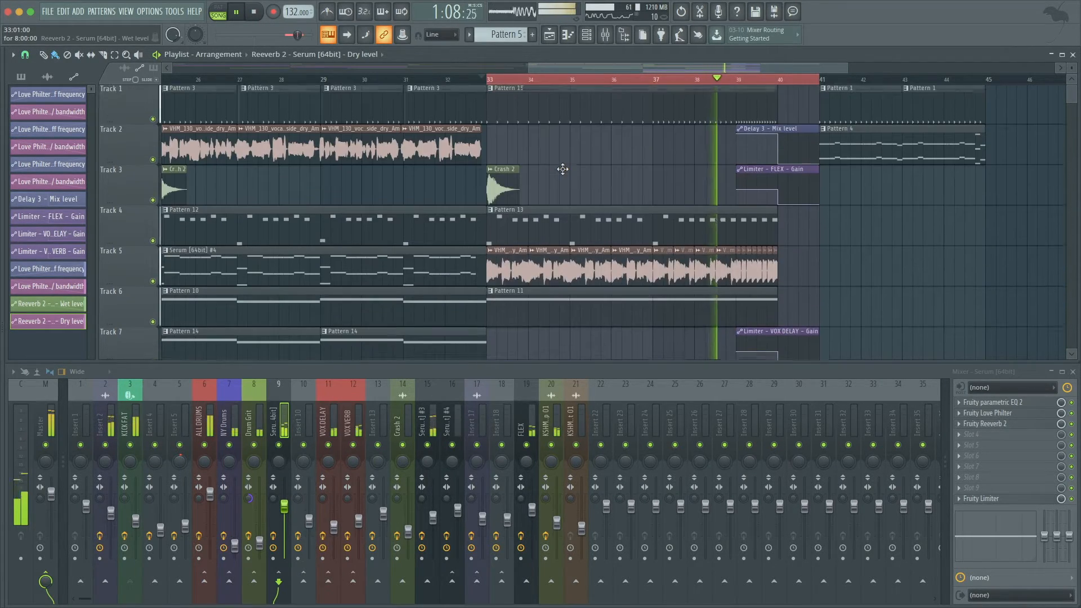
{"action": "left_click", "coordinate": [652, 188]}
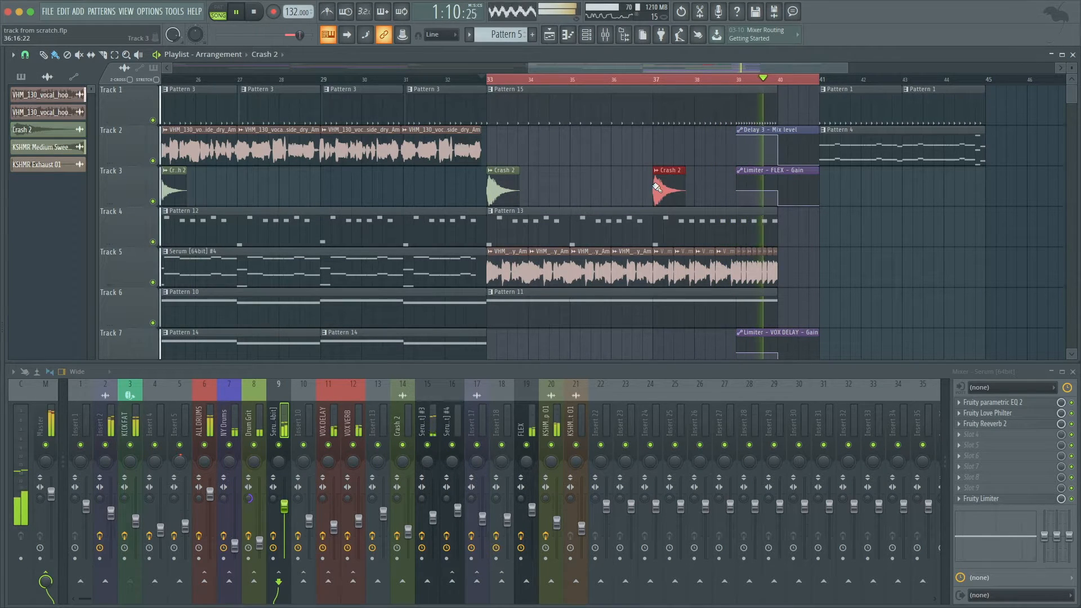
{"action": "scroll", "coordinate": [539, 90], "scroll_direction": "down", "scroll_amount": 3}
{"action": "left_click", "coordinate": [635, 80]}
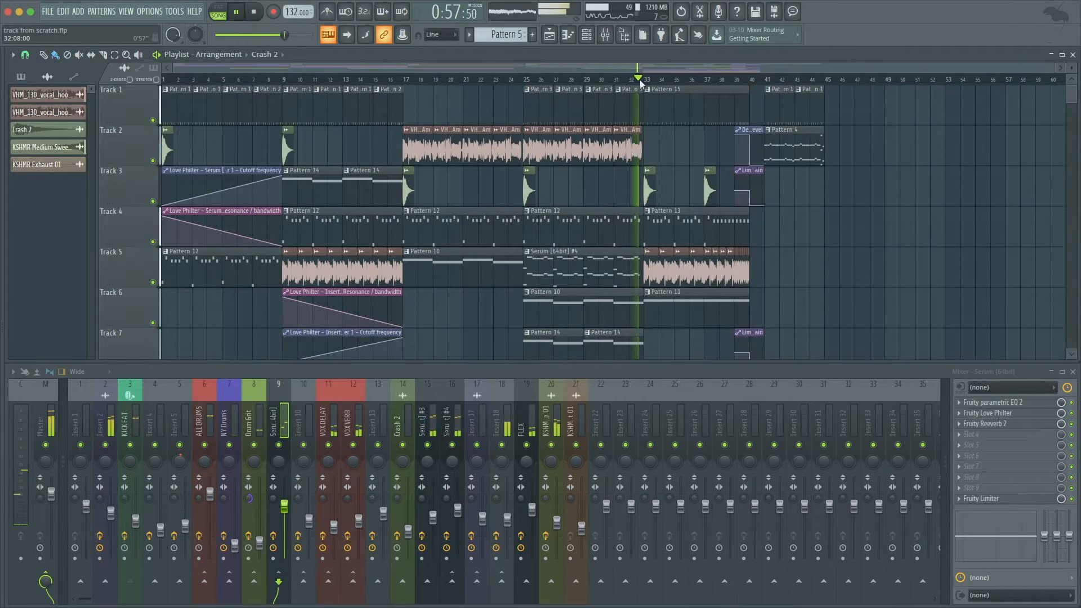
Listen to the start of the build-up and review its clips and automation across all tracks from bar 33 to bar 41.
{"action": "scroll", "coordinate": [840, 223], "scroll_direction": "up", "scroll_amount": 3}
{"action": "scroll", "coordinate": [579, 203], "scroll_direction": "down", "scroll_amount": 6}
{"action": "scroll", "coordinate": [578, 204], "scroll_direction": "down", "scroll_amount": 3}
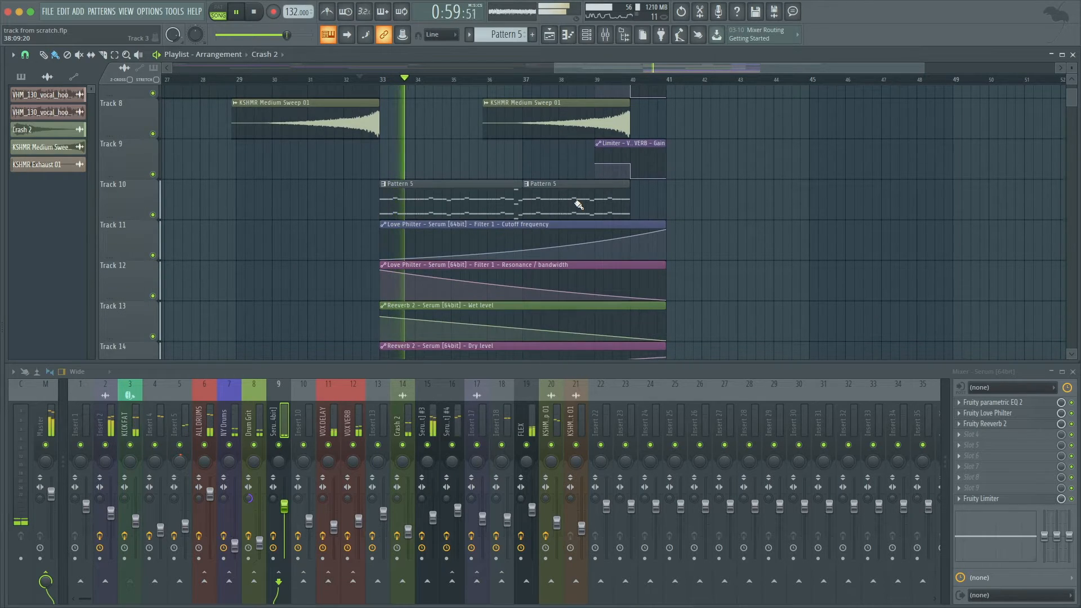
{"action": "key", "text": "space"}
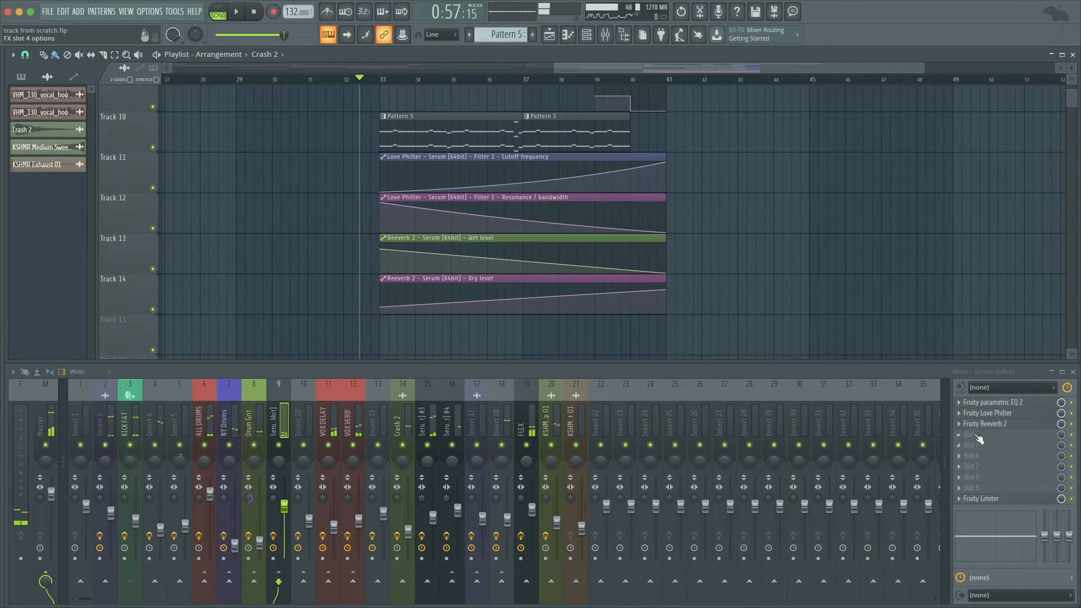
{"action": "scroll", "coordinate": [480, 244], "scroll_direction": "up", "scroll_amount": 9}
{"action": "scroll", "coordinate": [583, 197], "scroll_direction": "up", "scroll_amount": 3}
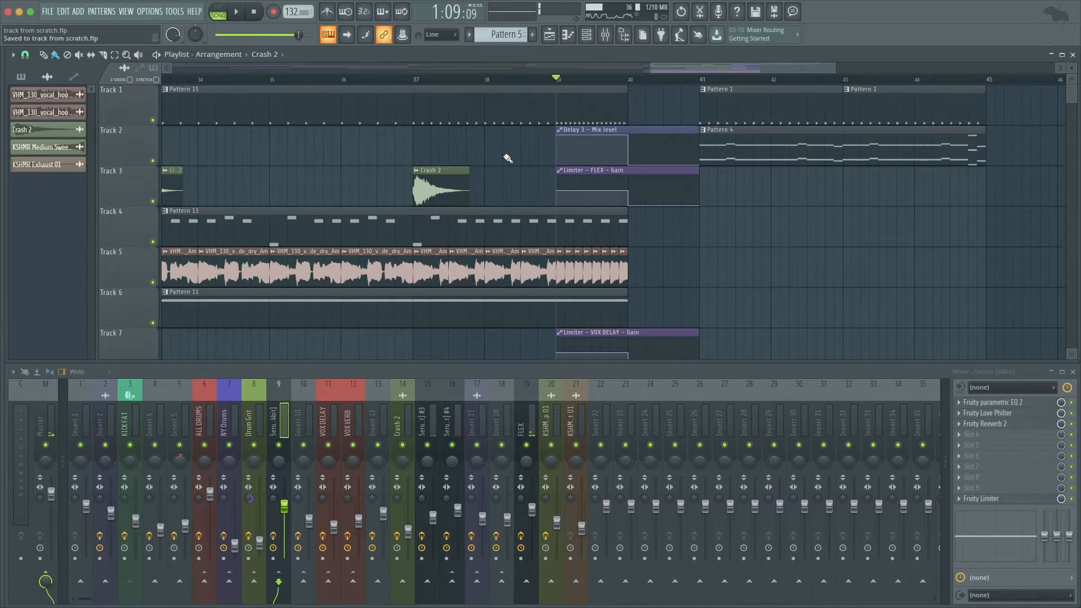
{"action": "scroll", "coordinate": [508, 158], "scroll_direction": "down", "scroll_amount": 3}
{"action": "scroll", "coordinate": [450, 146], "scroll_direction": "left", "scroll_amount": 3}
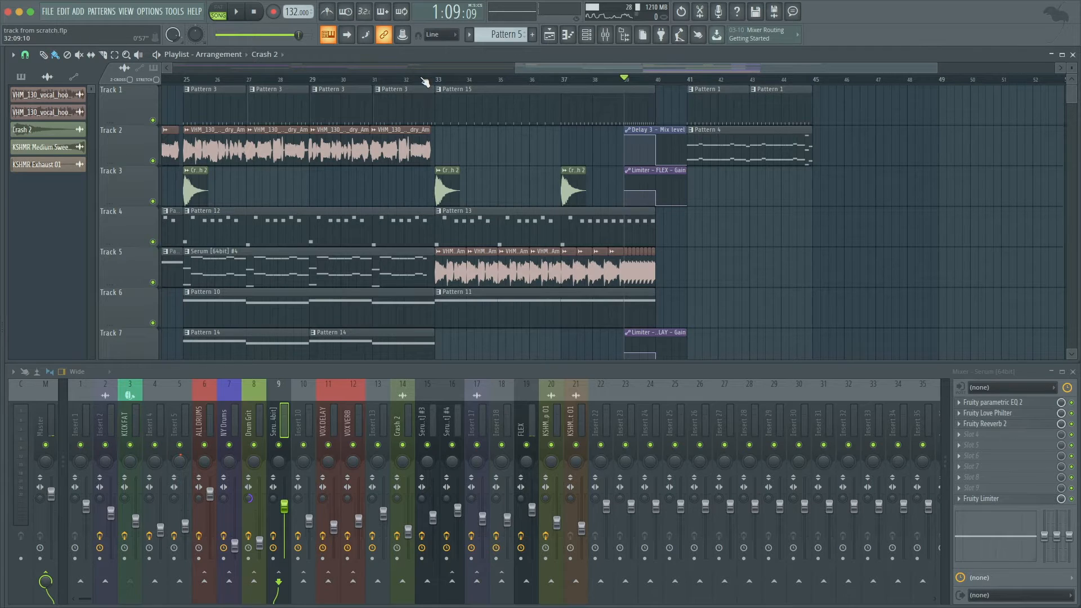
{"action": "scroll", "coordinate": [528, 168], "scroll_direction": "down", "scroll_amount": 8}
{"action": "scroll", "coordinate": [528, 168], "scroll_direction": "up", "scroll_amount": 7}
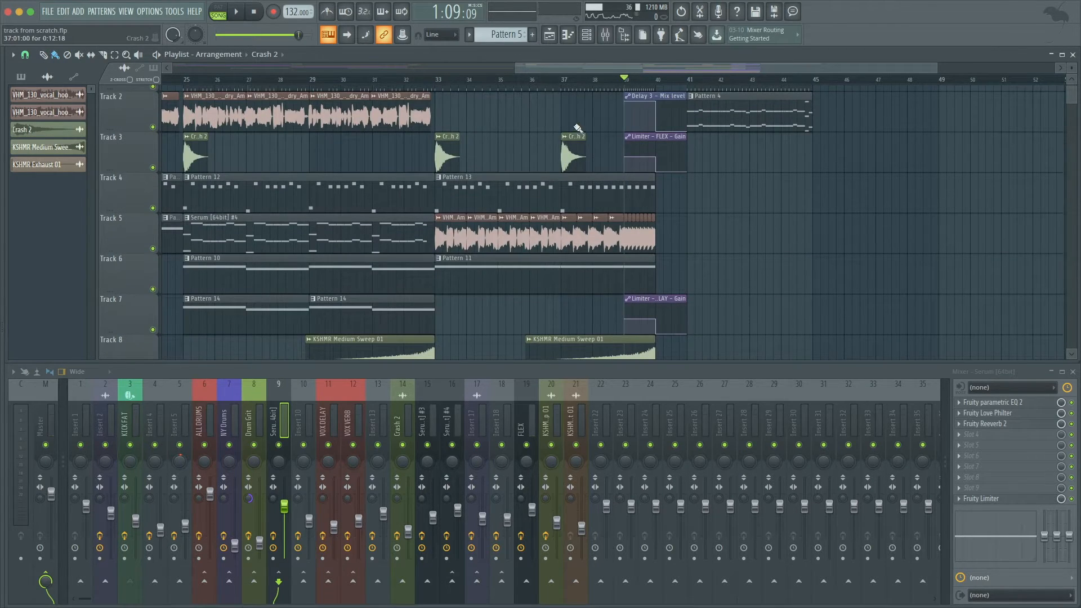
Play the build-up from just after bar 37 and save the project.
{"action": "key", "text": "space"}
{"action": "left_click", "coordinate": [573, 80]}
{"action": "key", "text": "ctrl+s"}
{"action": "scroll", "coordinate": [617, 207], "scroll_direction": "up", "scroll_amount": 2}
{"action": "scroll", "coordinate": [618, 209], "scroll_direction": "down", "scroll_amount": 3}
{"action": "key", "text": "space"}
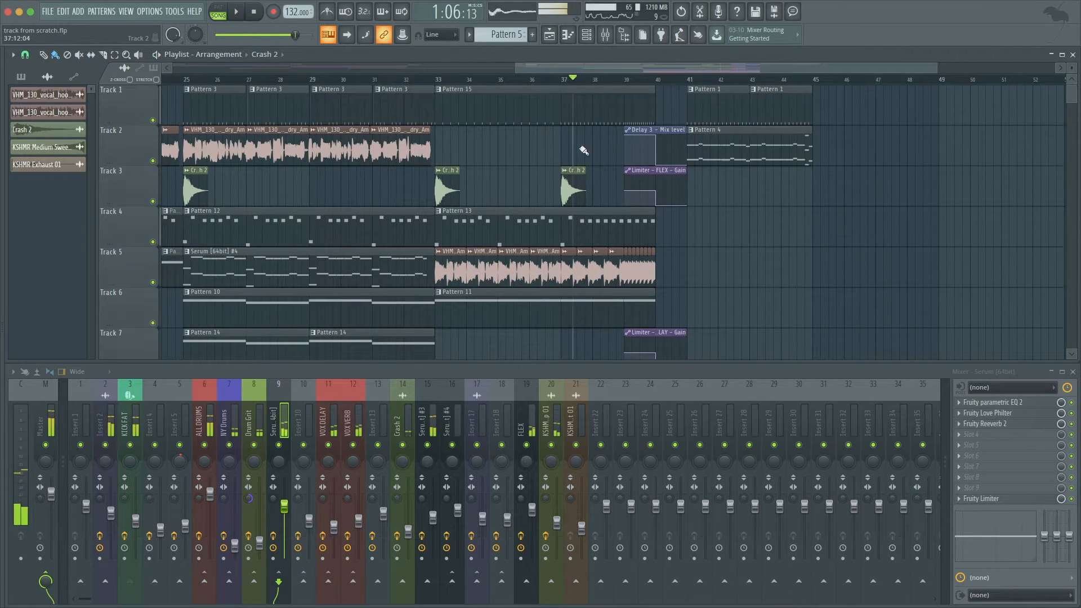
With Pattern 15 open in the channel rack, switch to Splice and filter the library's drum samples by the snares tag.
{"action": "left_click", "coordinate": [574, 113]}
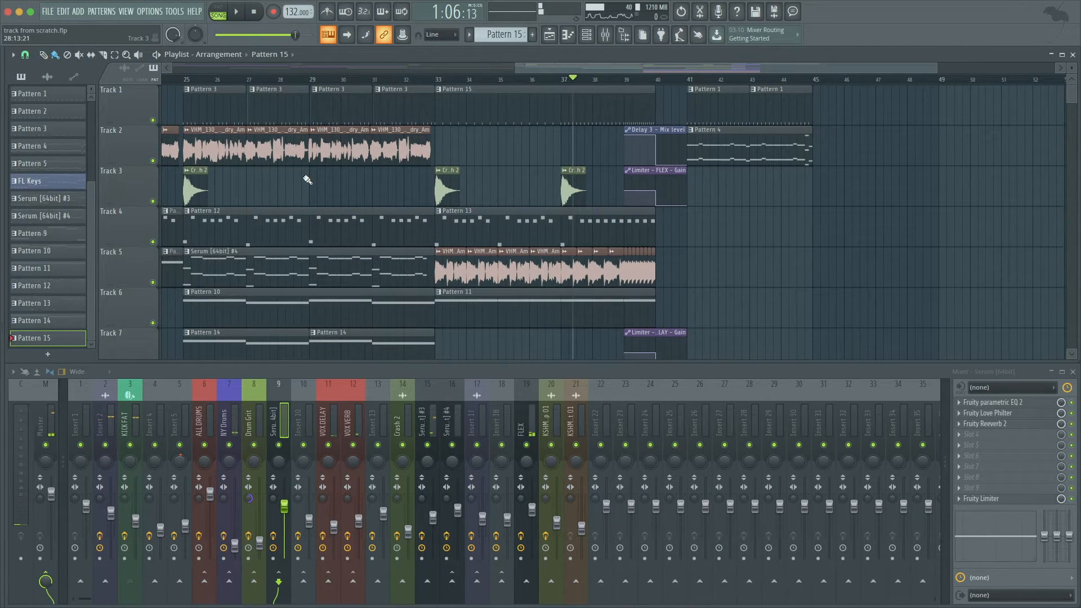
{"action": "left_click", "coordinate": [586, 35]}
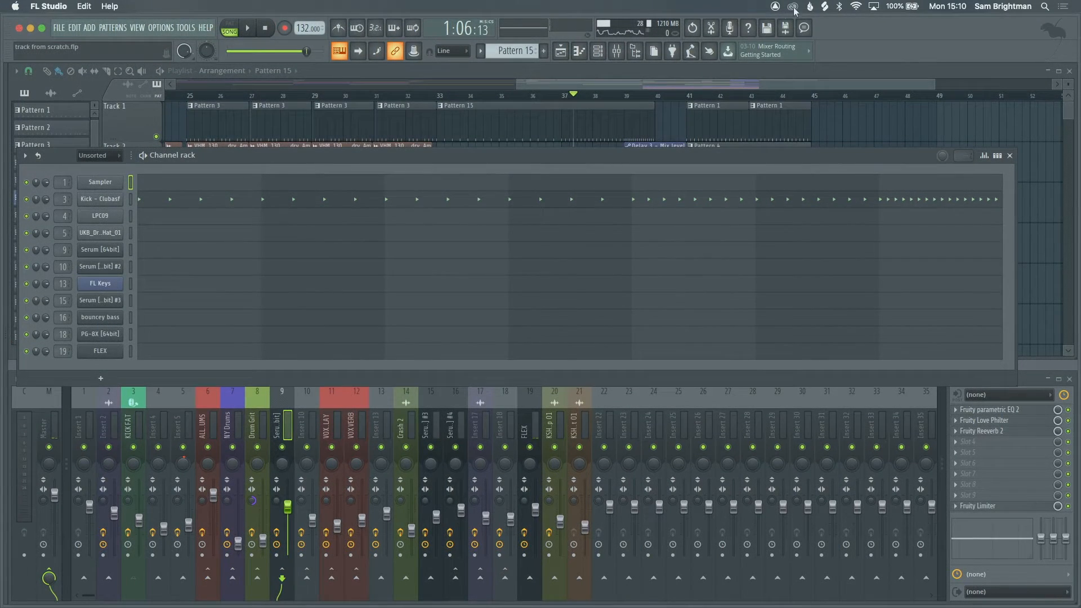
{"action": "left_click", "coordinate": [825, 6]}
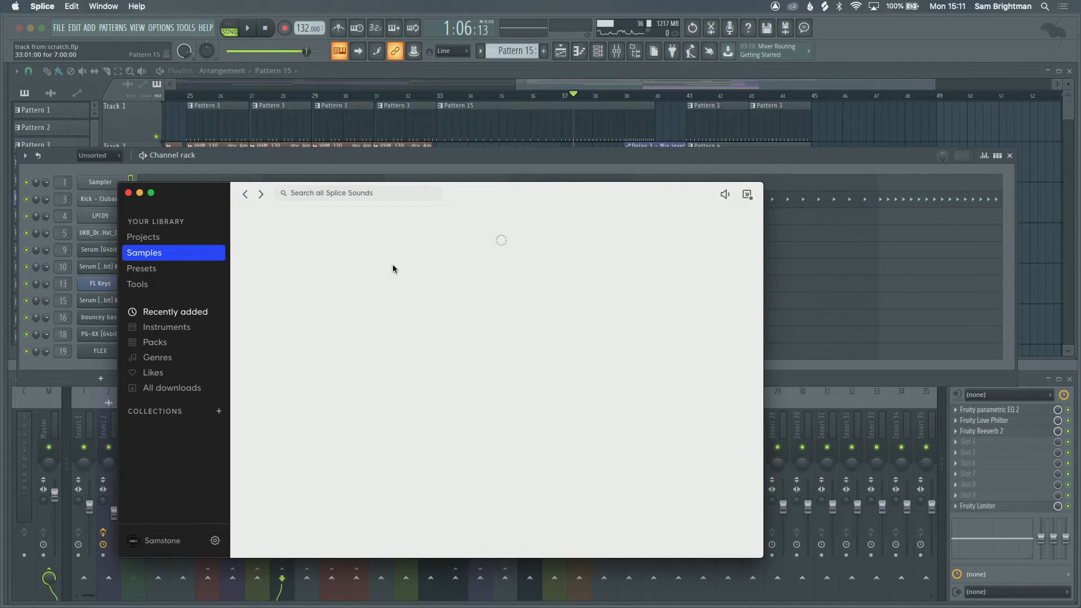
{"action": "left_click", "coordinate": [176, 334]}
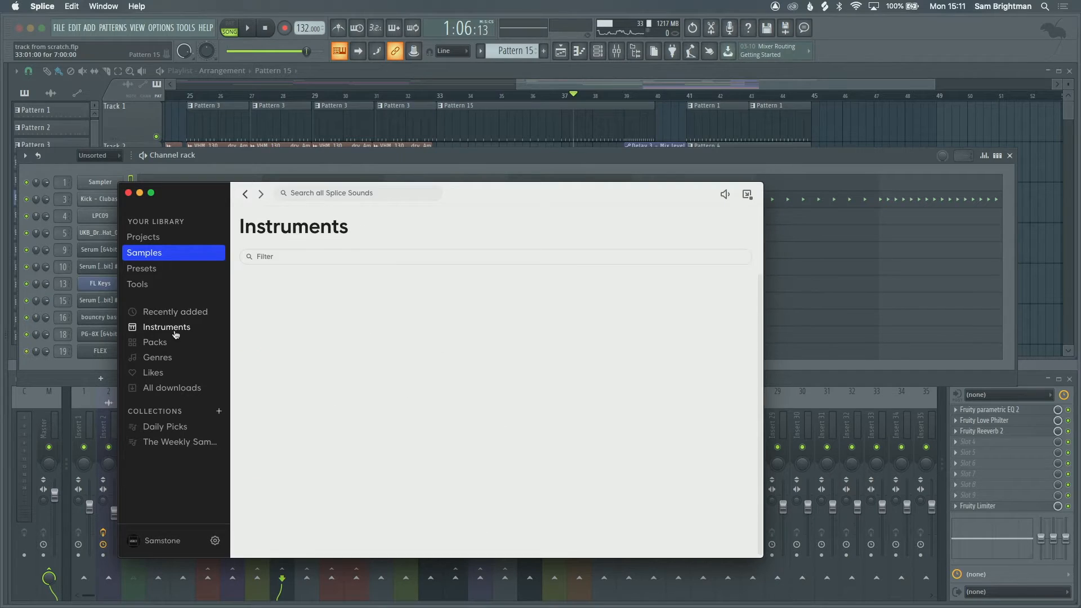
{"action": "left_click", "coordinate": [285, 300]}
{"action": "left_click", "coordinate": [280, 283]}
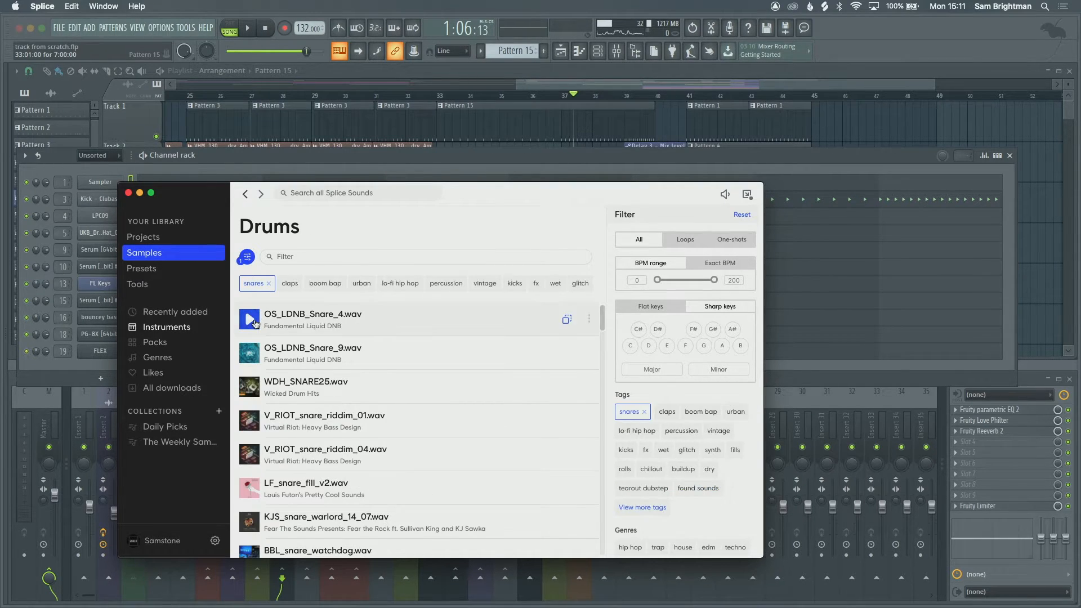
Audition the snare samples one after another, down to Snare_Hollow.wav and UV_KIT7_93_Snare.wav, for a build-up snare.
{"action": "scroll", "coordinate": [255, 323], "scroll_direction": "down", "scroll_amount": 1}
{"action": "key", "text": "Down"}
{"action": "key", "text": "Down"}
{"action": "key", "text": "Down"}
{"action": "key", "text": "Down"}
{"action": "key", "text": "Down"}
{"action": "key", "text": "Down"}
{"action": "key", "text": "Down"}
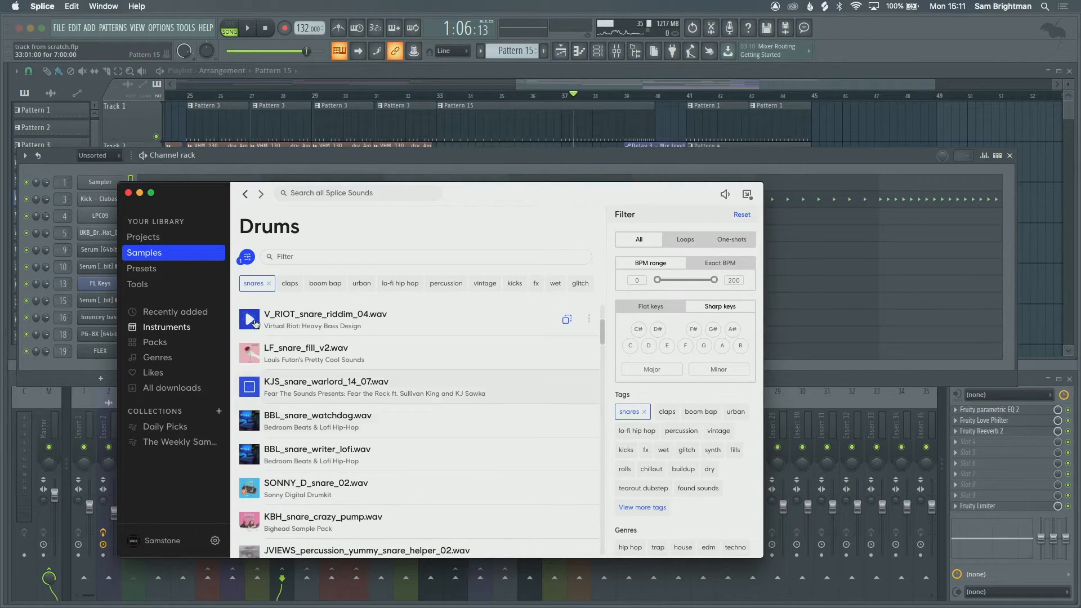
{"action": "key", "text": "Down"}
{"action": "key", "text": "Down"}
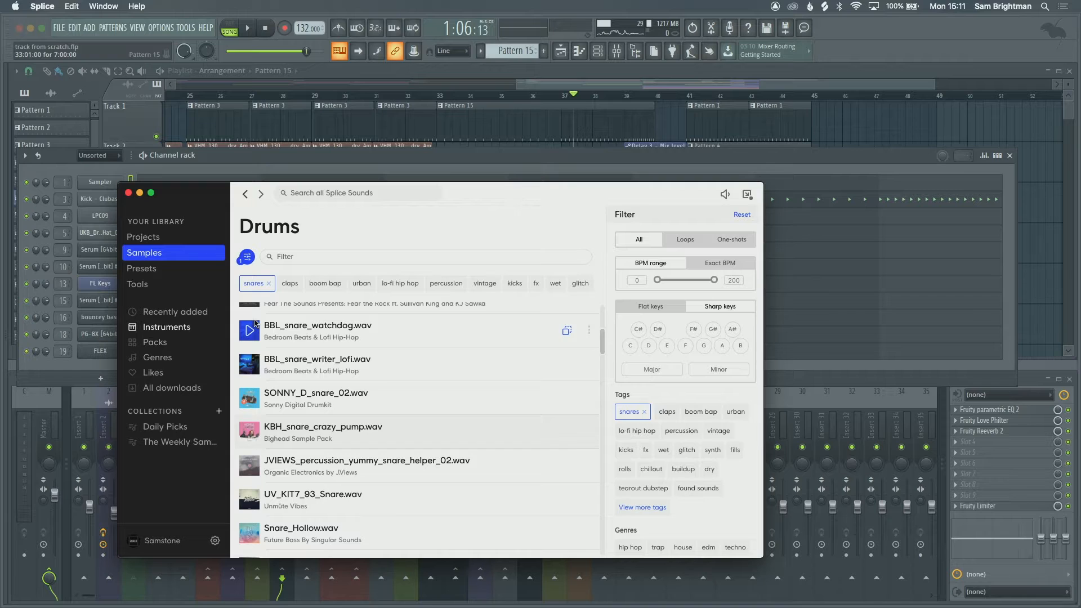
{"action": "scroll", "coordinate": [255, 323], "scroll_direction": "down", "scroll_amount": 2}
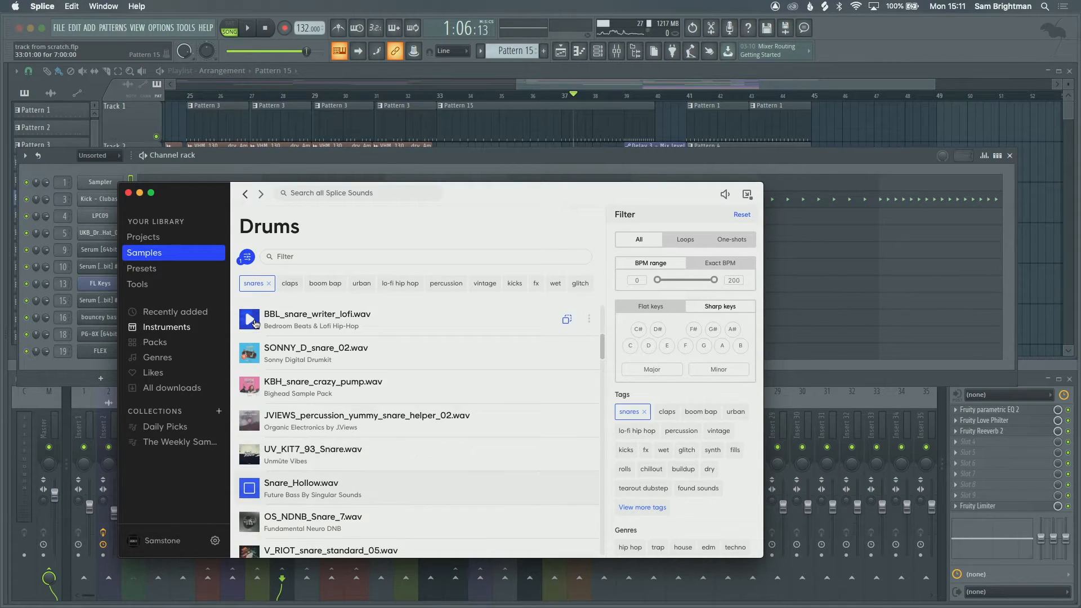
{"action": "left_click", "coordinate": [253, 465]}
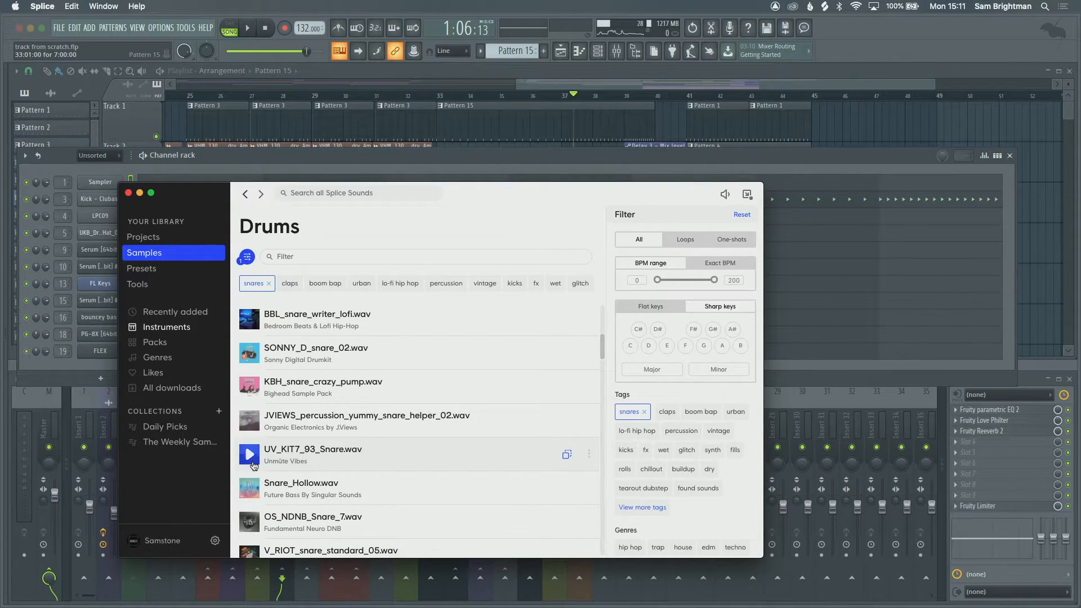
Preview OS_LDNB_Snare_4.wav again and add it to the FL Studio channel rack as a new channel.
{"action": "scroll", "coordinate": [252, 465], "scroll_direction": "up", "scroll_amount": 5}
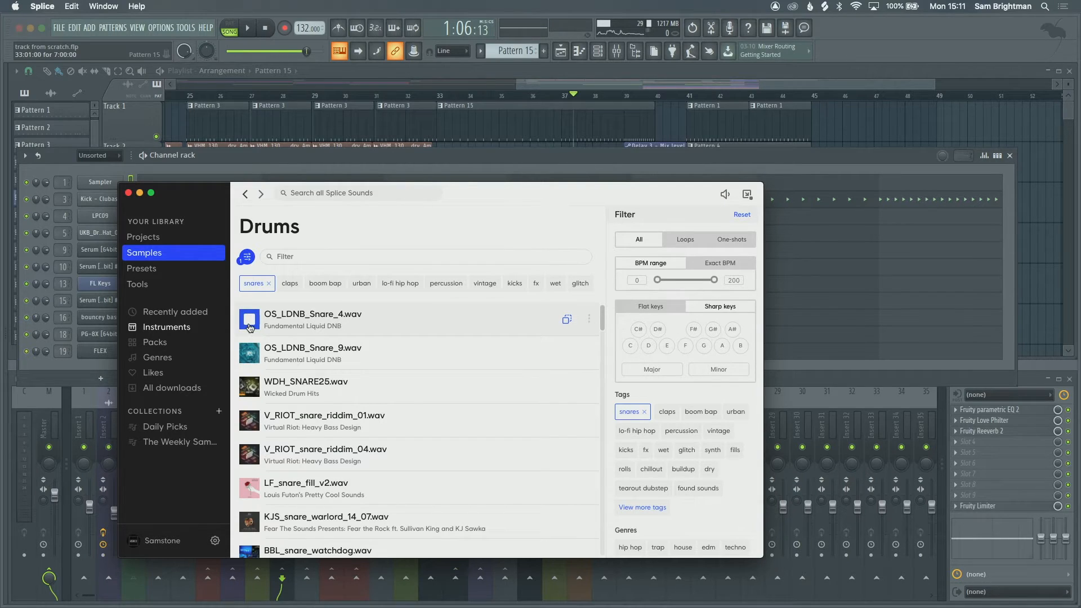
{"action": "left_click_drag", "start_coordinate": [473, 197], "coordinate": [656, 139]}
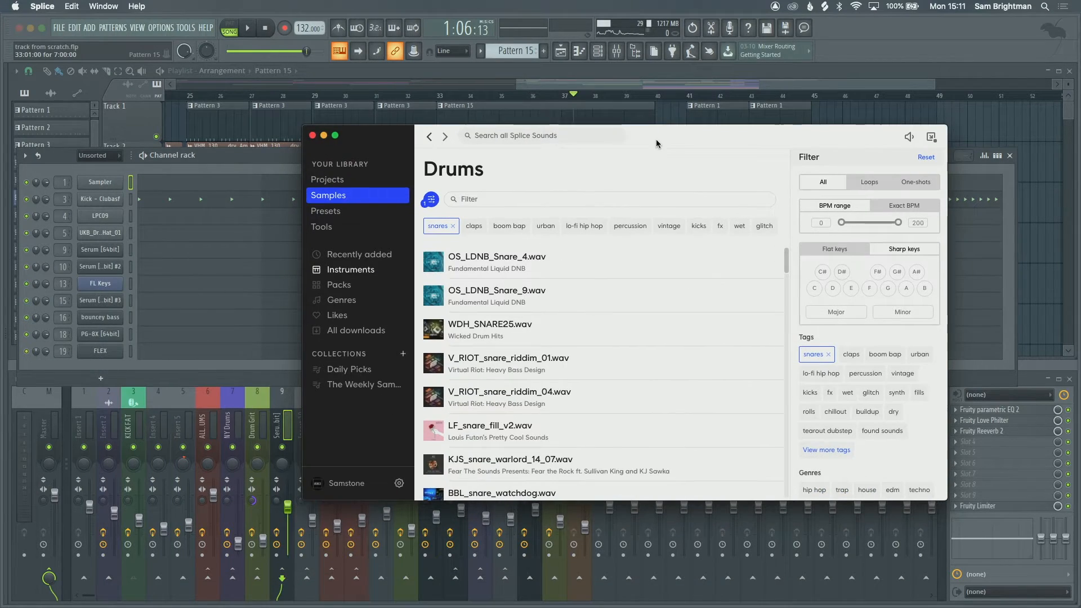
{"action": "left_click_drag", "start_coordinate": [735, 264], "coordinate": [100, 368]}
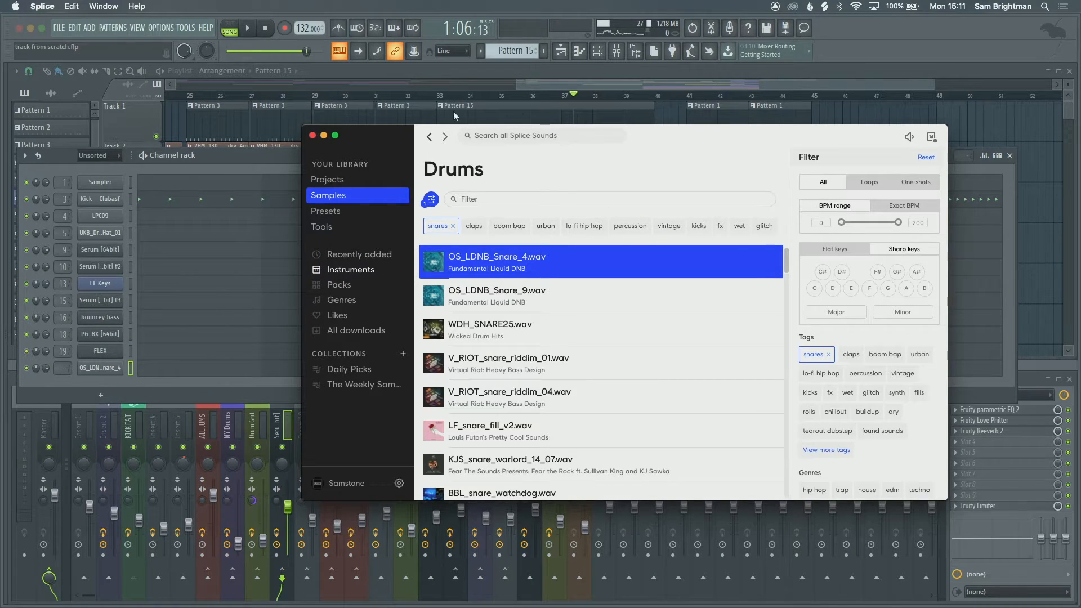
Create the new empty Pattern 16 and route the OS_LDNB_Snare_4 channel to free mixer track 22.
{"action": "left_click", "coordinate": [544, 52]}
{"action": "key", "text": "Return"}
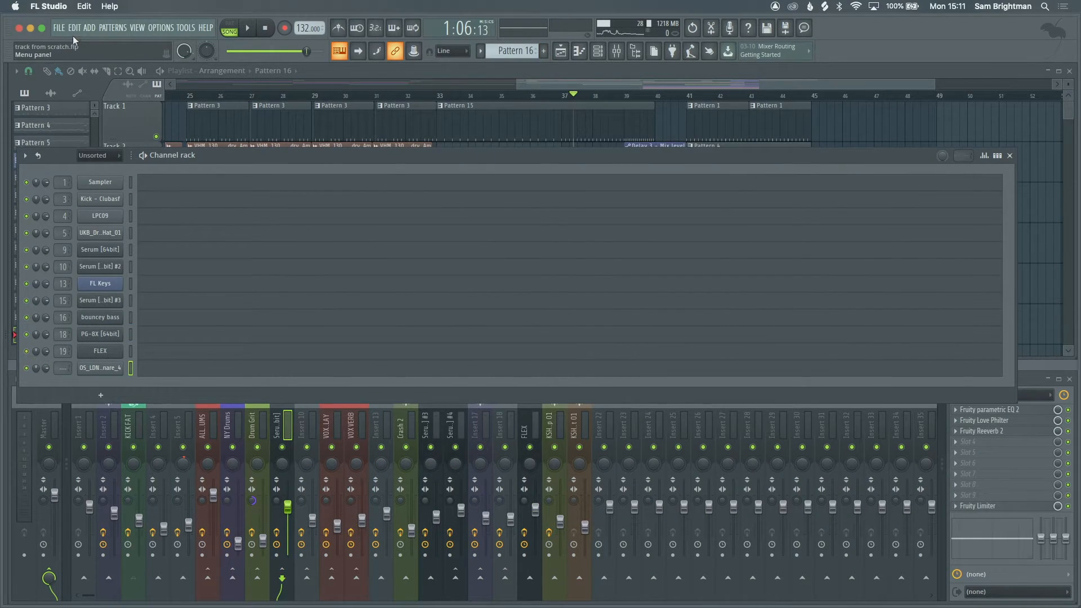
{"action": "left_click", "coordinate": [40, 28]}
{"action": "left_click", "coordinate": [107, 351]}
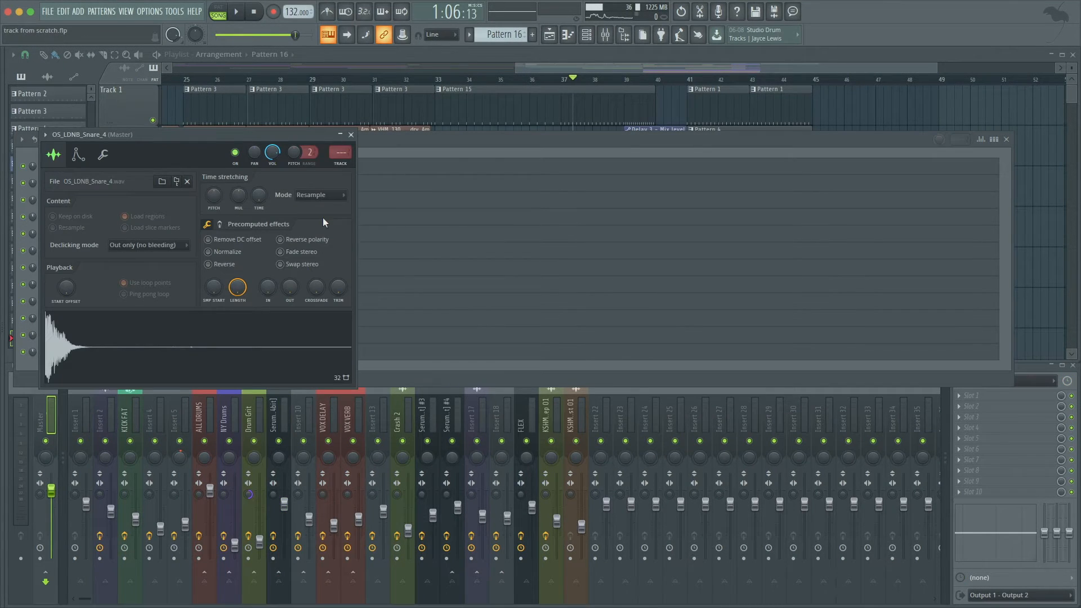
{"action": "left_click", "coordinate": [341, 153]}
{"action": "left_click", "coordinate": [350, 135]}
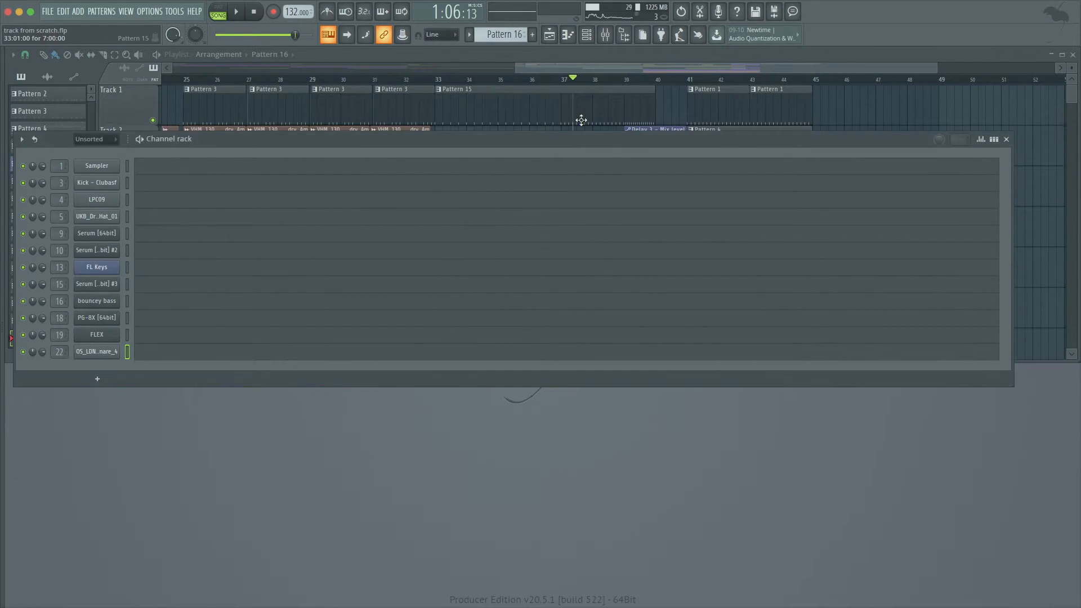
Select Pattern 15 from the arrangement, show it in the channel rack and play it in pattern mode.
{"action": "left_click", "coordinate": [572, 117]}
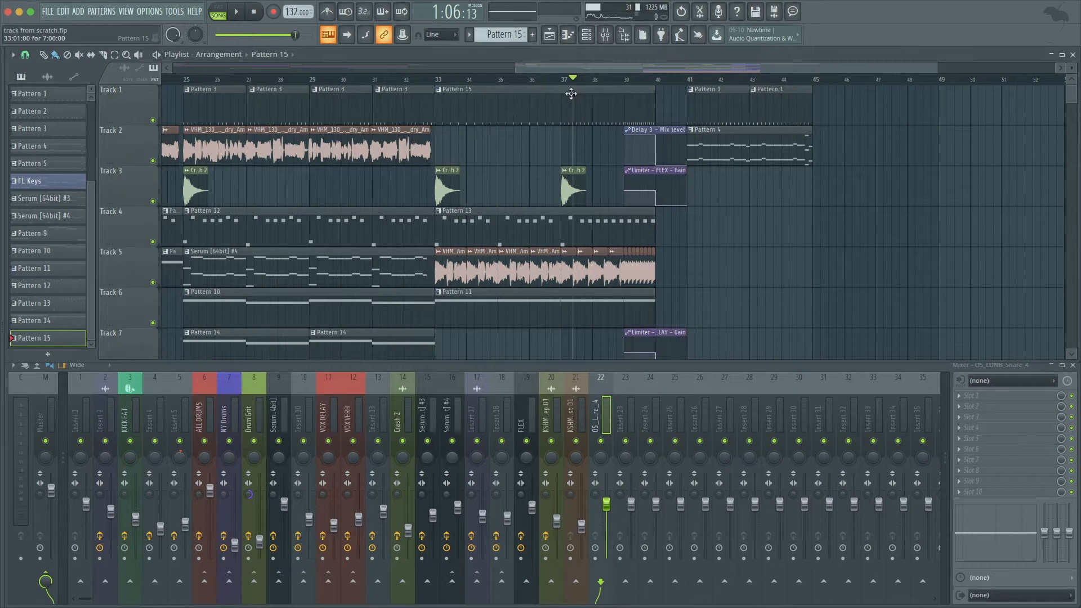
{"action": "key", "text": "F6"}
{"action": "left_click", "coordinate": [219, 11]}
{"action": "key", "text": "space"}
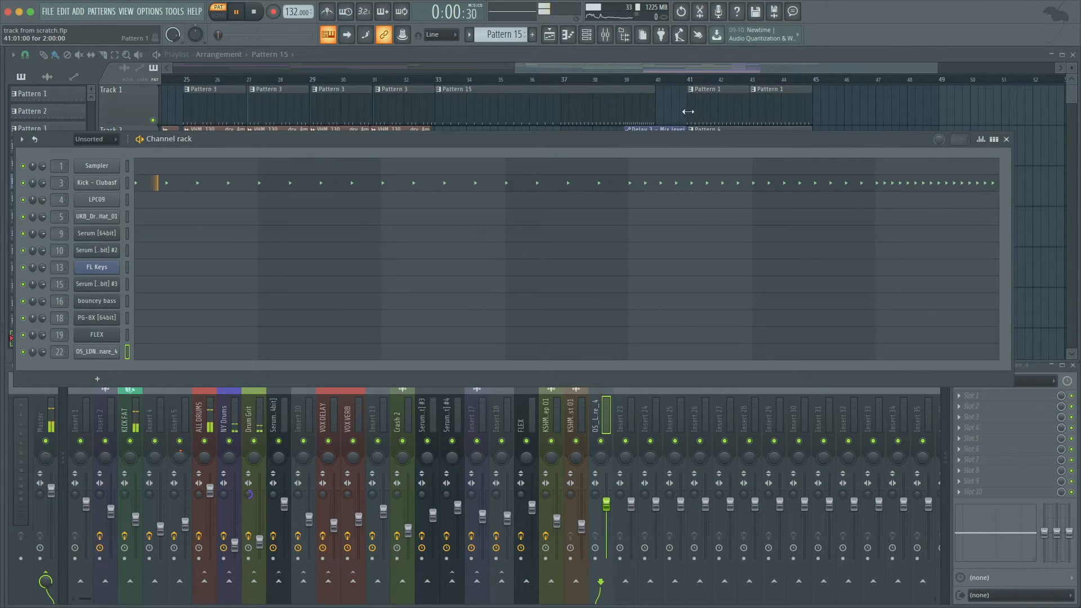
Fill the OS_LDNB_Snare_4 row of Pattern 15 on every second step for four bars and on every step from bar 5 onward.
{"action": "left_click", "coordinate": [993, 139]}
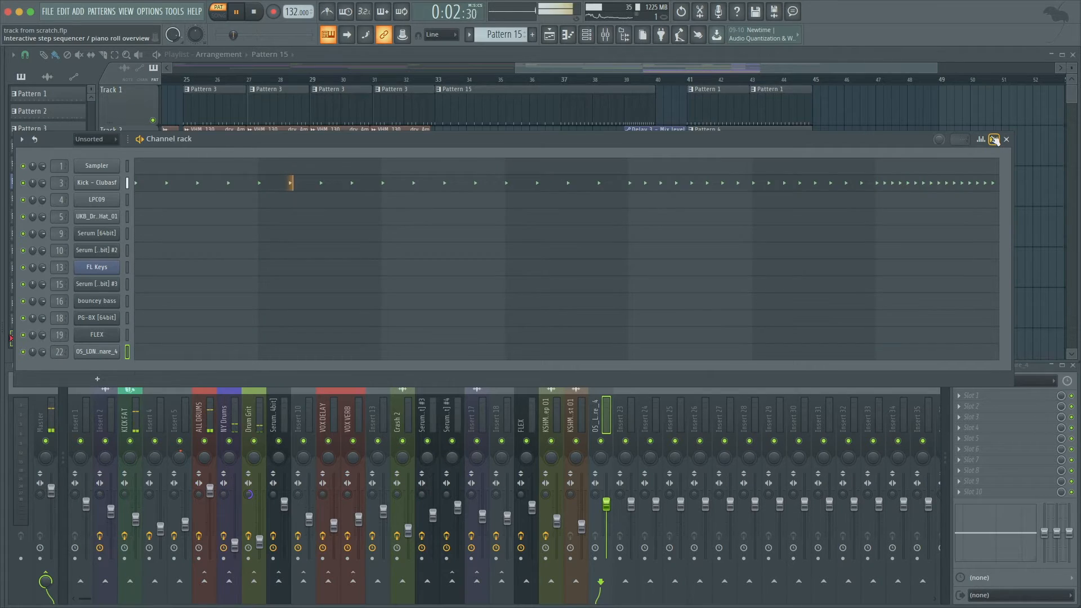
{"action": "right_click", "coordinate": [116, 353]}
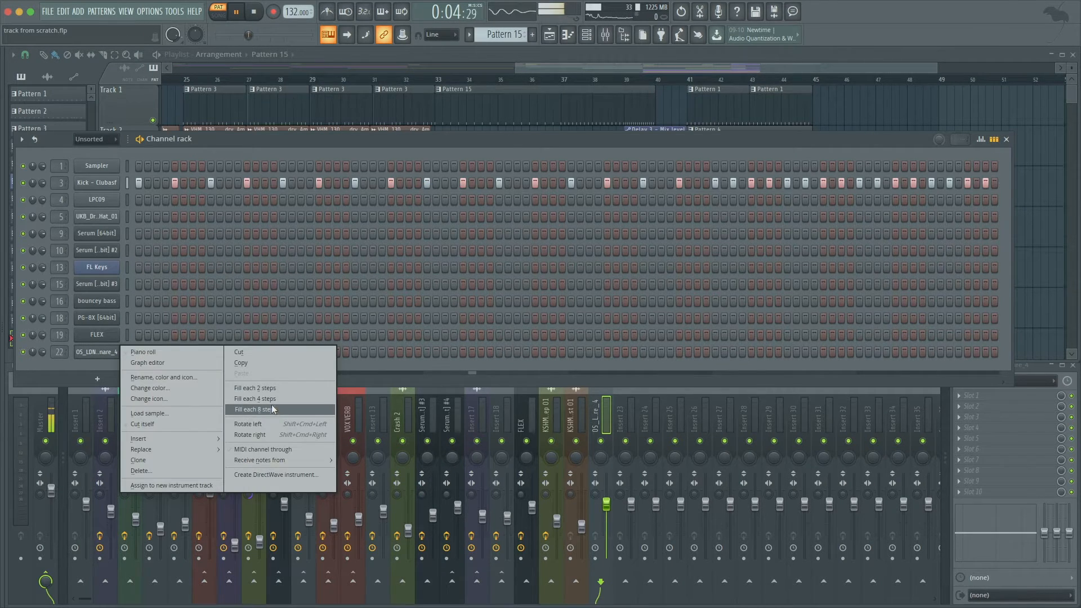
{"action": "left_click", "coordinate": [255, 388]}
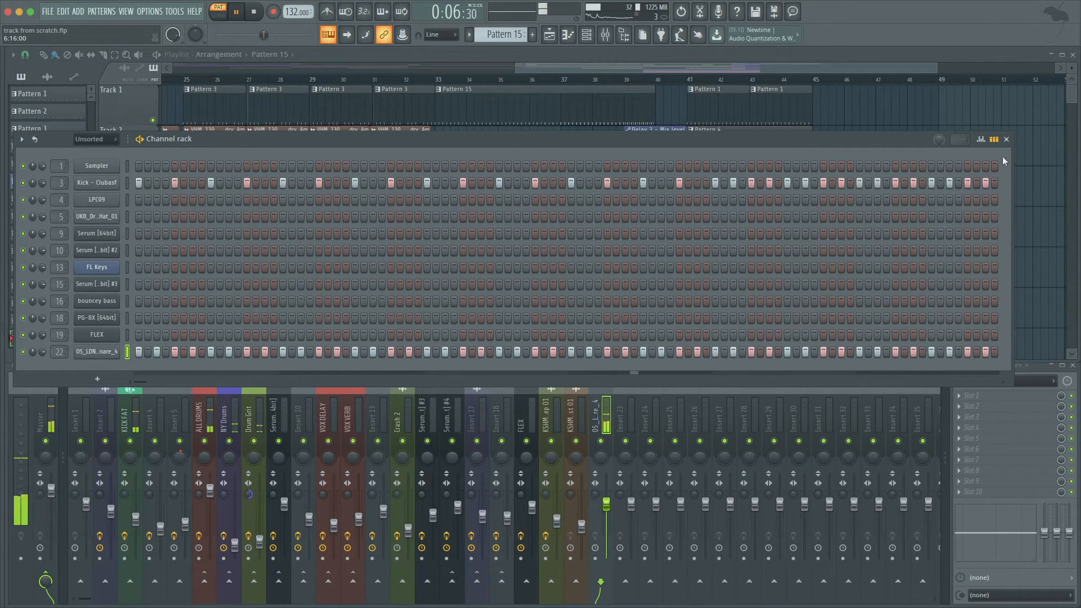
{"action": "key", "text": "space"}
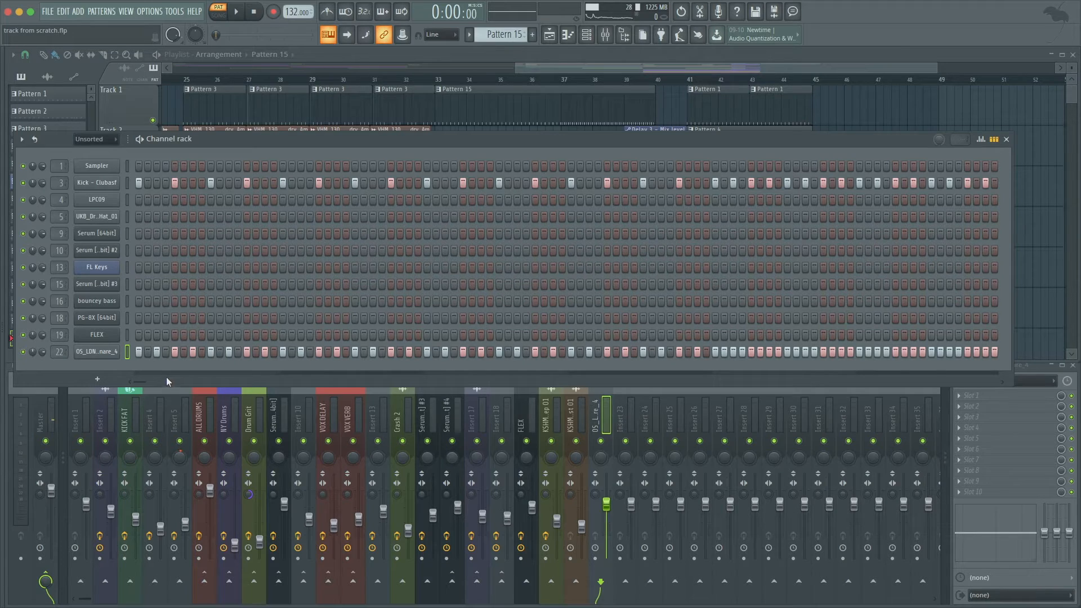
Play Pattern 15 and examine the snare steps through to the pattern's end and in the piano roll.
{"action": "left_click_drag", "start_coordinate": [167, 381], "coordinate": [204, 379]}
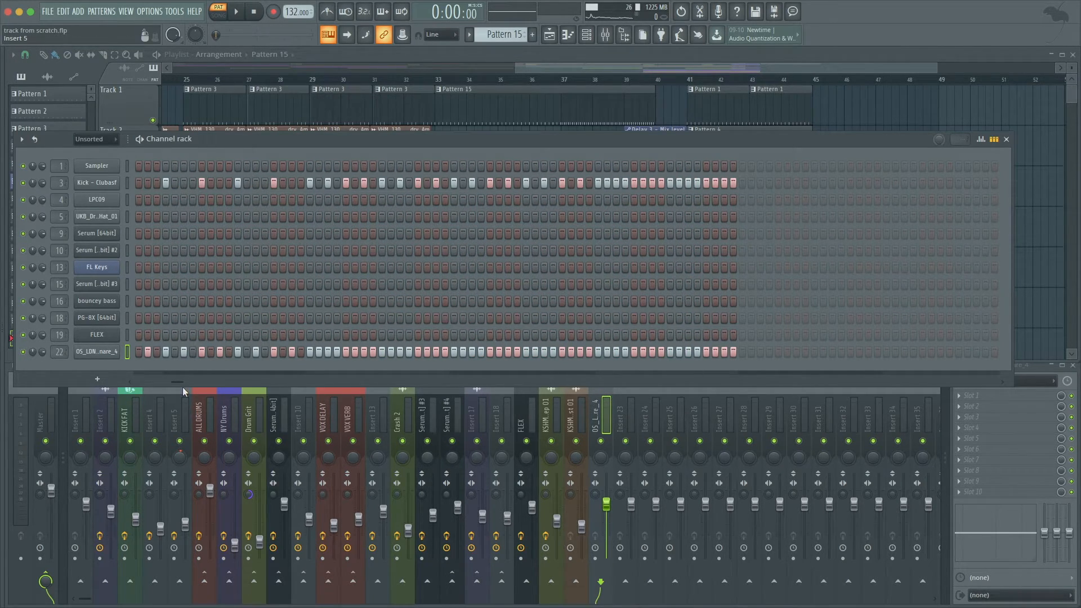
{"action": "left_click_drag", "start_coordinate": [181, 383], "coordinate": [141, 382]}
{"action": "key", "text": "space"}
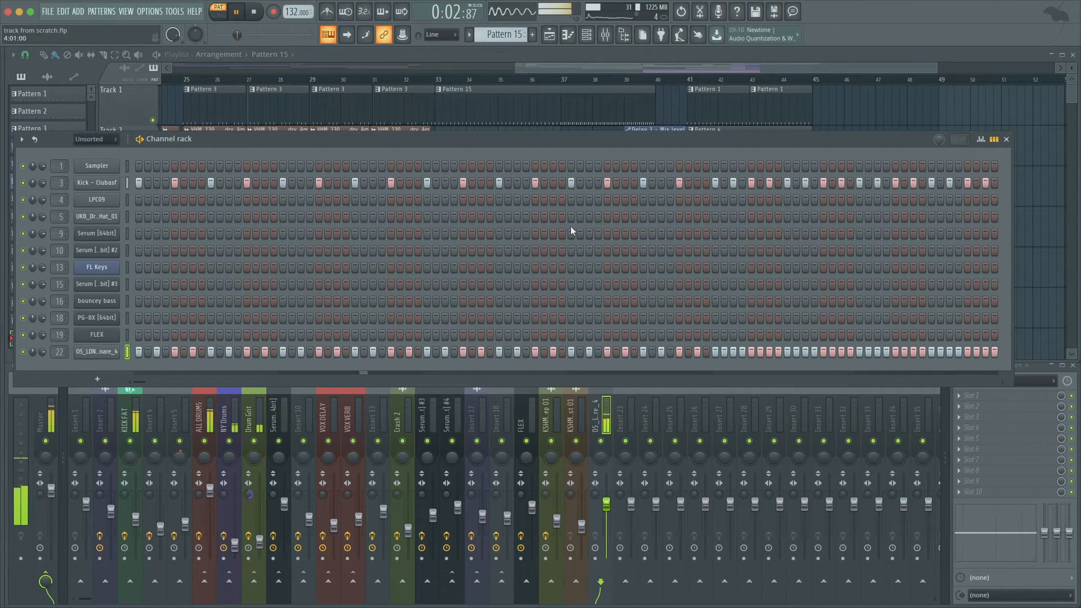
{"action": "left_click_drag", "start_coordinate": [147, 378], "coordinate": [204, 379]}
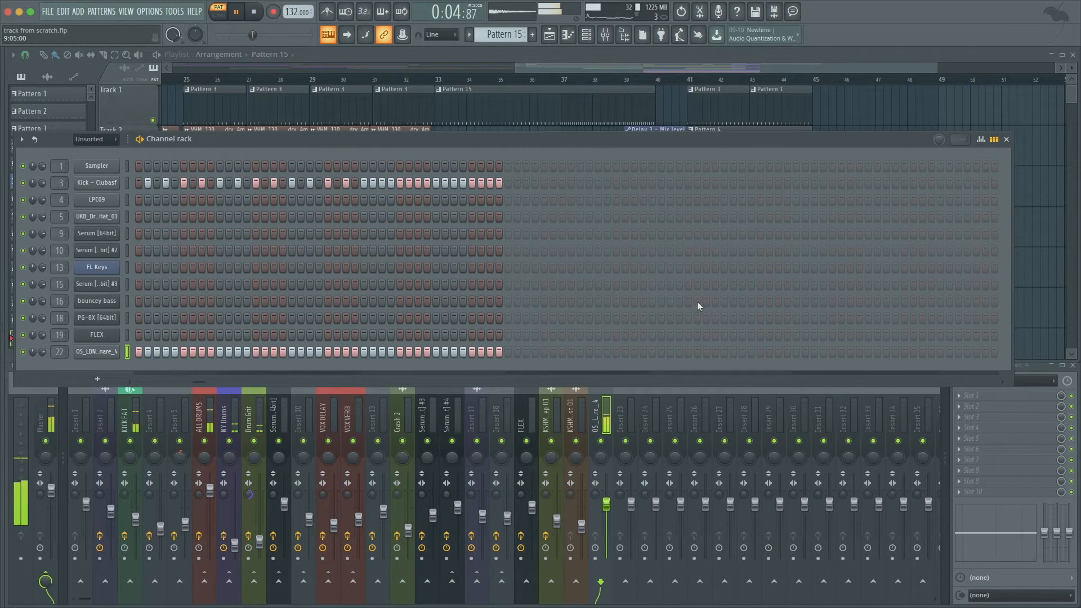
{"action": "left_click", "coordinate": [993, 139]}
{"action": "left_click", "coordinate": [717, 353]}
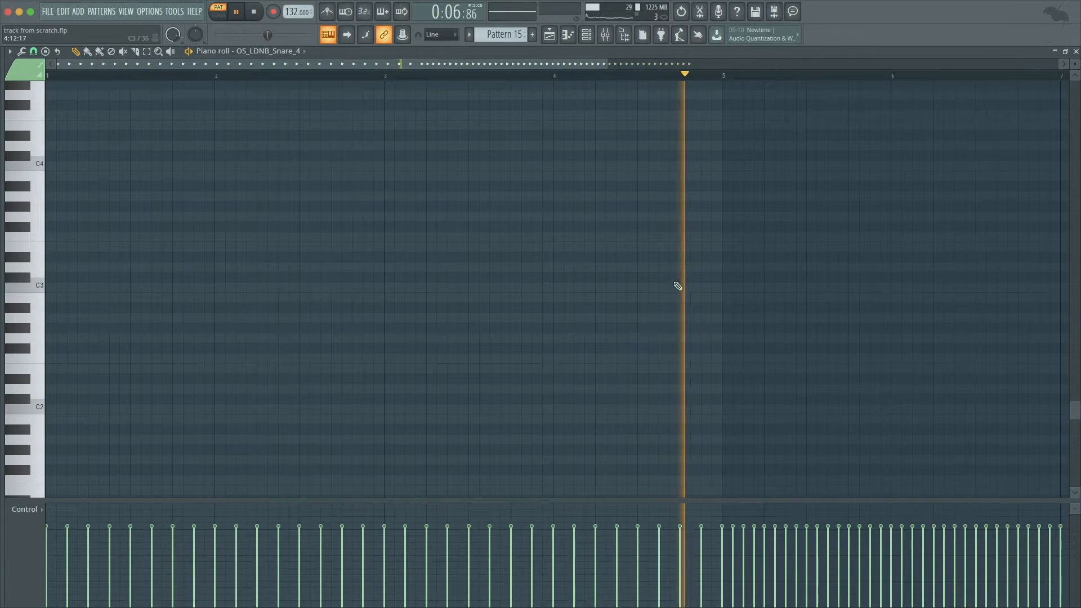
{"action": "left_click_drag", "start_coordinate": [650, 248], "coordinate": [388, 208]}
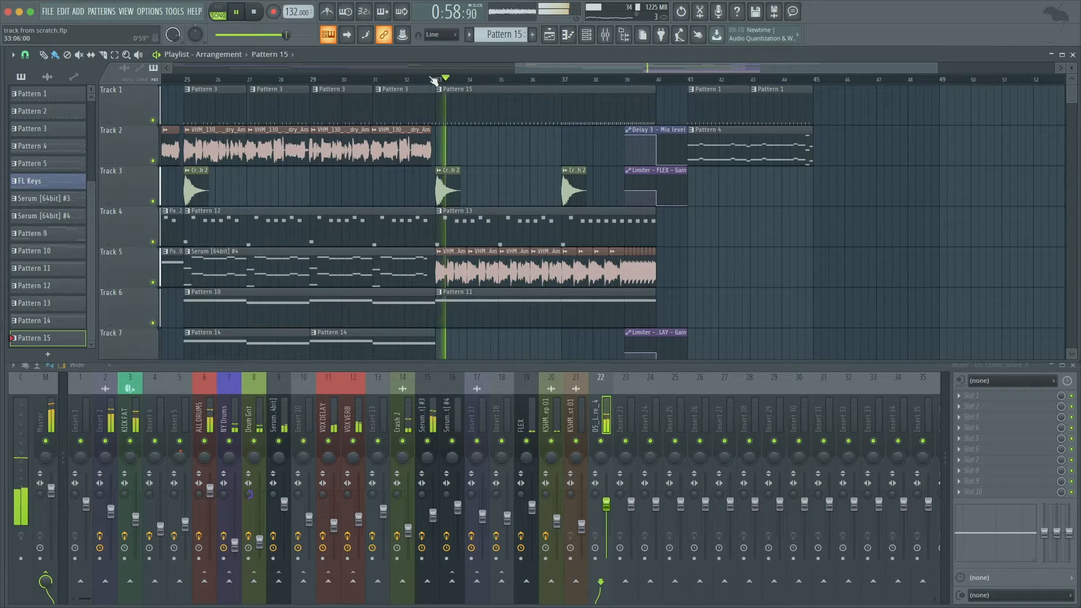
Lower the OS_LDNB_Snare_4 mixer track's volume slightly while the build-up plays from bar 33.
{"action": "left_click_drag", "start_coordinate": [606, 502], "coordinate": [609, 510]}
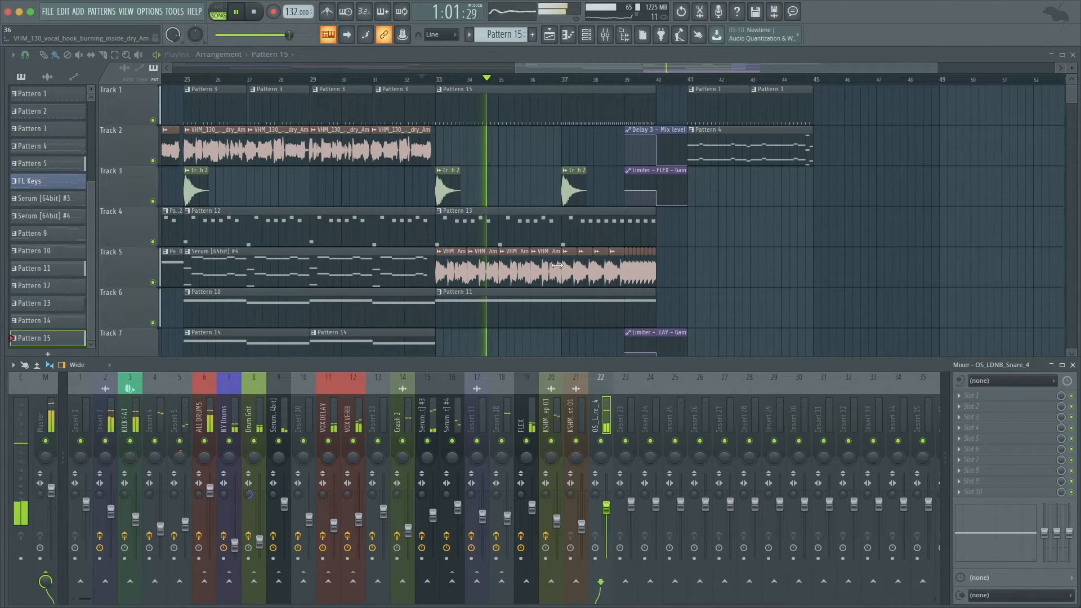
{"action": "scroll", "coordinate": [556, 265], "scroll_direction": "down", "scroll_amount": 4}
{"action": "scroll", "coordinate": [557, 266], "scroll_direction": "up", "scroll_amount": 3}
{"action": "key", "text": "space"}
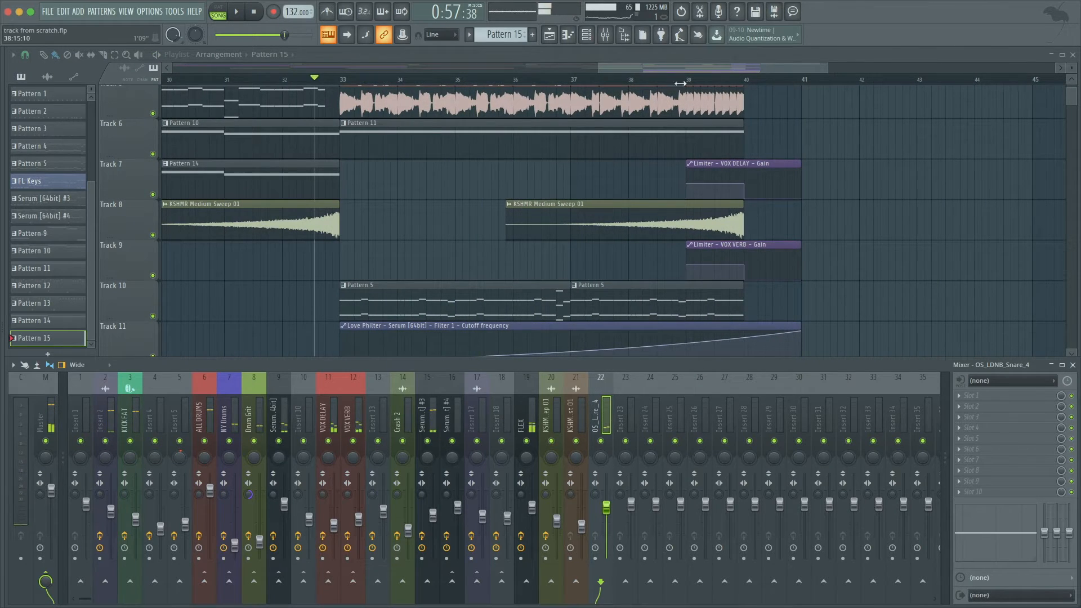
Load Fruity Limiter on the OS_LDNB_Snare_4 mixer track and create an automation clip for its gain over bars 33 to 39.
{"action": "left_click_drag", "start_coordinate": [683, 84], "coordinate": [341, 104]}
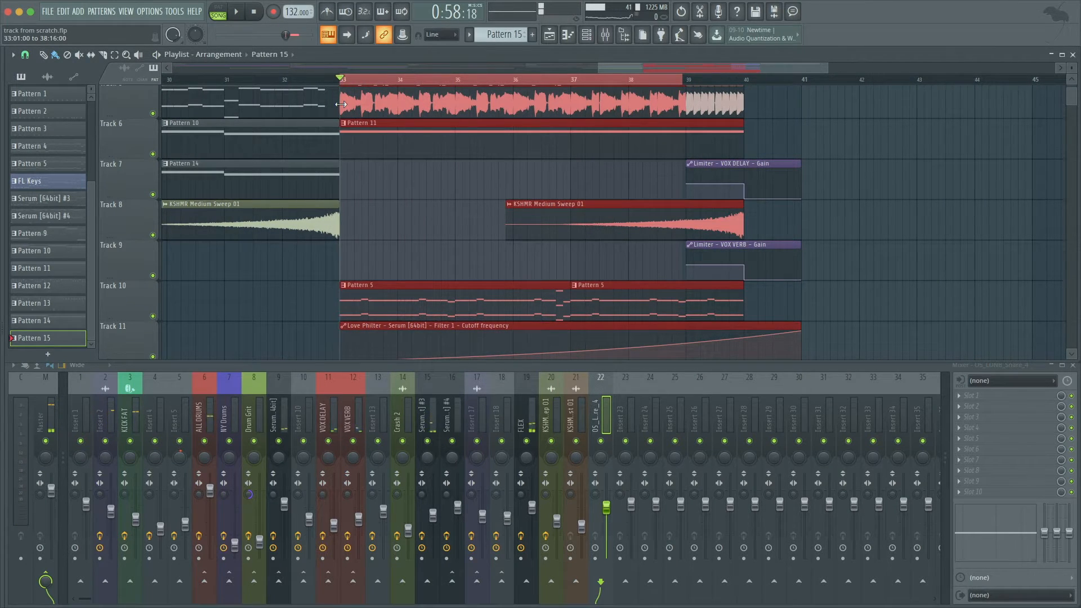
{"action": "left_click_drag", "start_coordinate": [688, 83], "coordinate": [689, 84]}
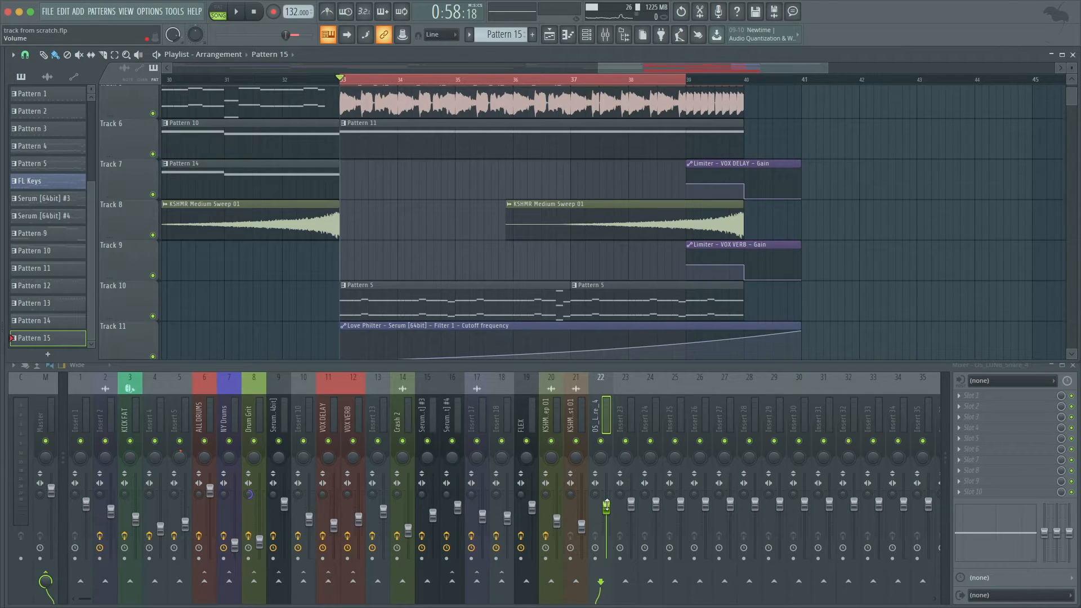
{"action": "left_click_drag", "start_coordinate": [606, 507], "coordinate": [606, 508]}
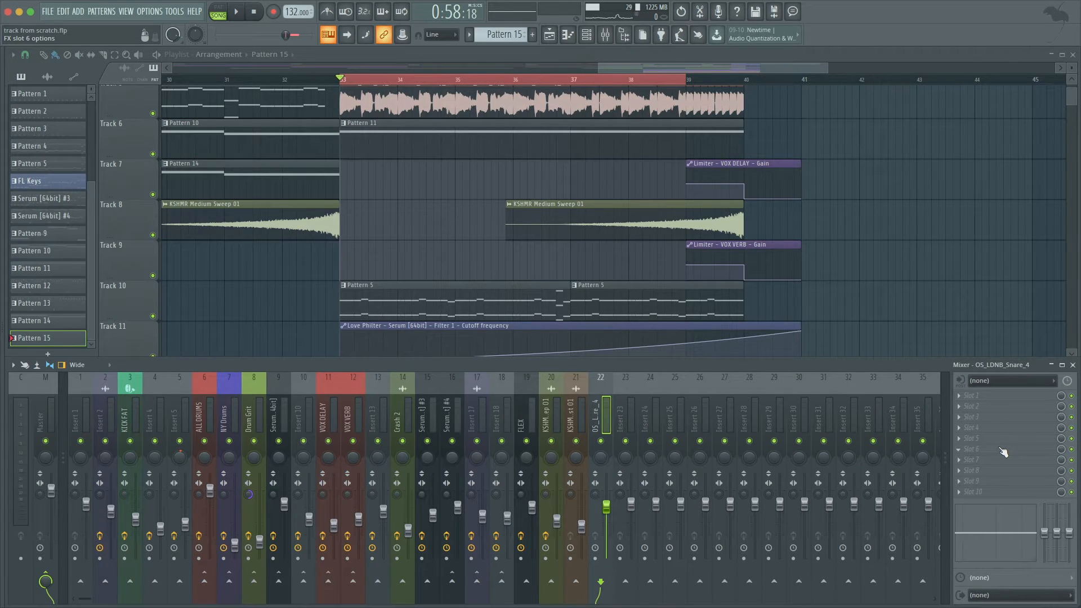
{"action": "left_click", "coordinate": [985, 397]}
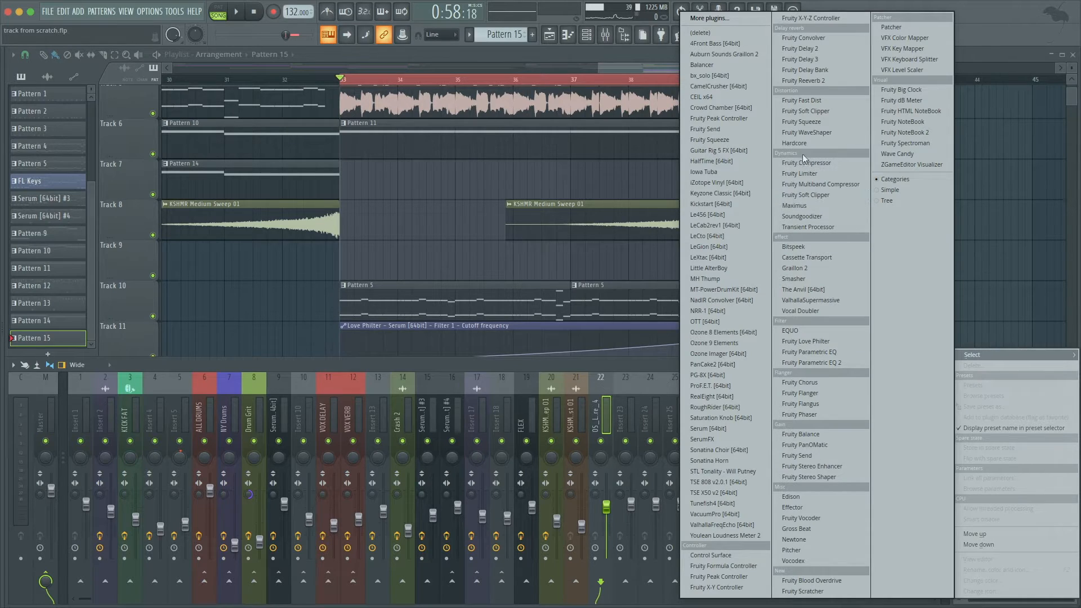
{"action": "left_click", "coordinate": [802, 174]}
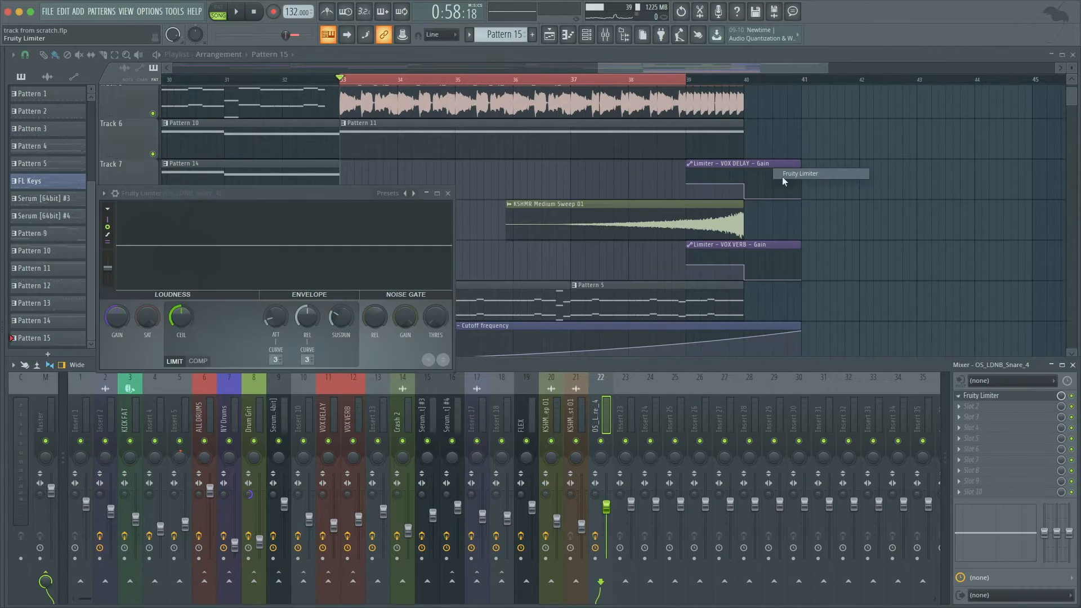
{"action": "right_click", "coordinate": [114, 320]}
{"action": "left_click", "coordinate": [150, 394]}
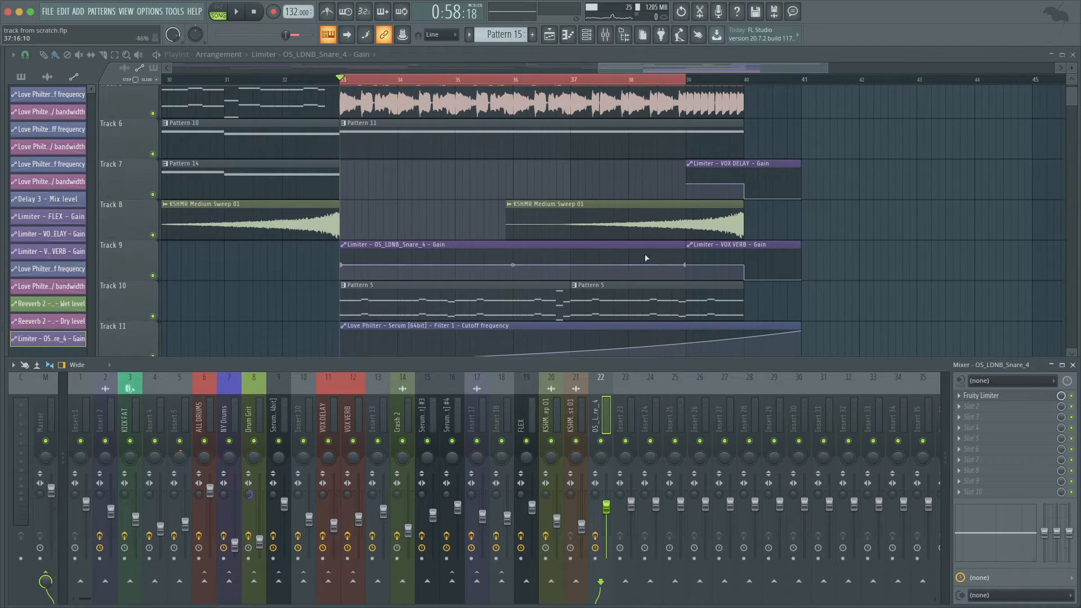
Lower the start point of the snare's gain automation clip to 20% for a rising ramp and play it briefly.
{"action": "left_click_drag", "start_coordinate": [249, 265], "coordinate": [250, 275]}
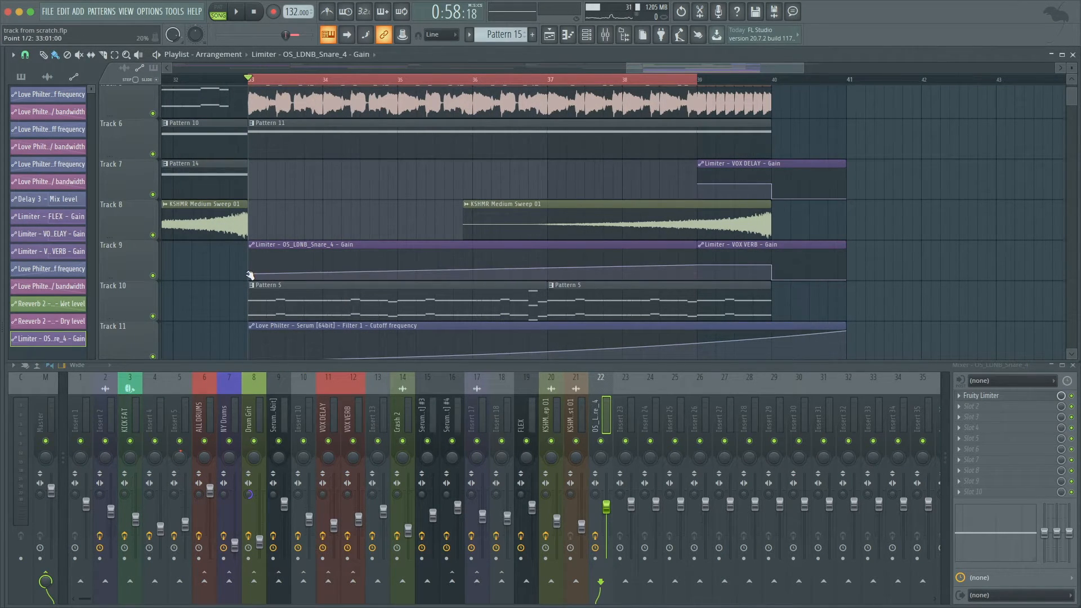
{"action": "key", "text": "space"}
{"action": "key", "text": "space"}
Try adjusting the gain of the snare track's Fruity Limiter and check it while playing from about bar 28.
{"action": "left_click", "coordinate": [980, 395]}
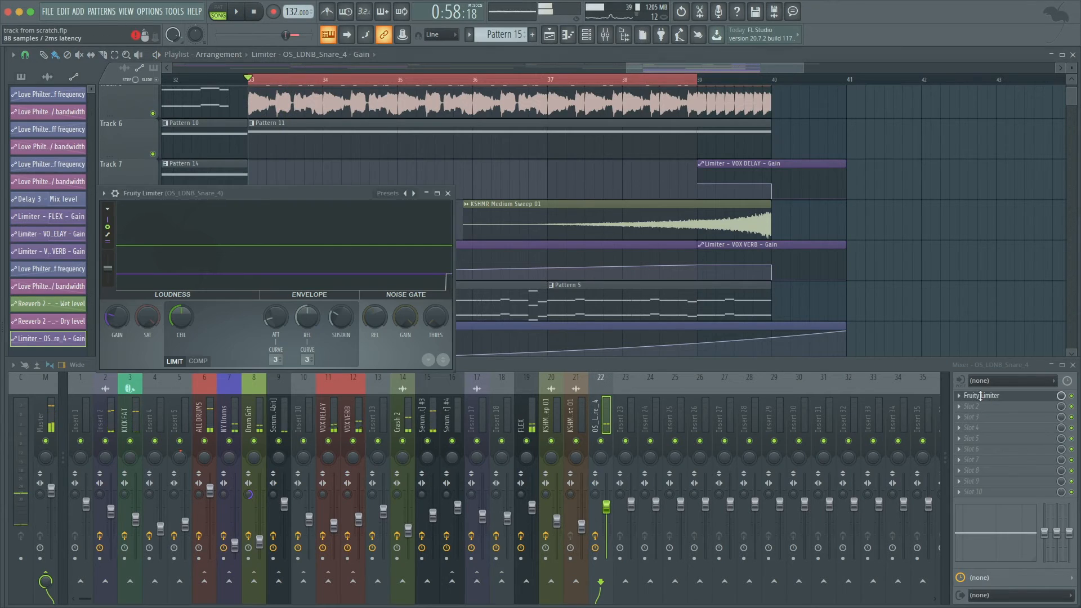
{"action": "left_click_drag", "start_coordinate": [219, 195], "coordinate": [664, 336]}
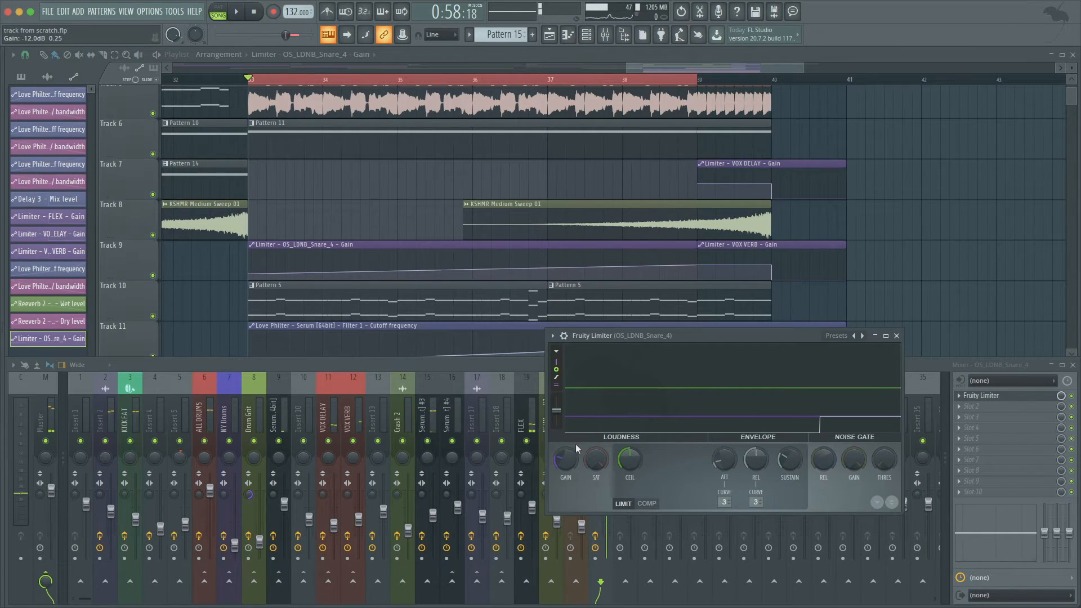
{"action": "scroll", "coordinate": [449, 201], "scroll_direction": "down", "scroll_amount": 5}
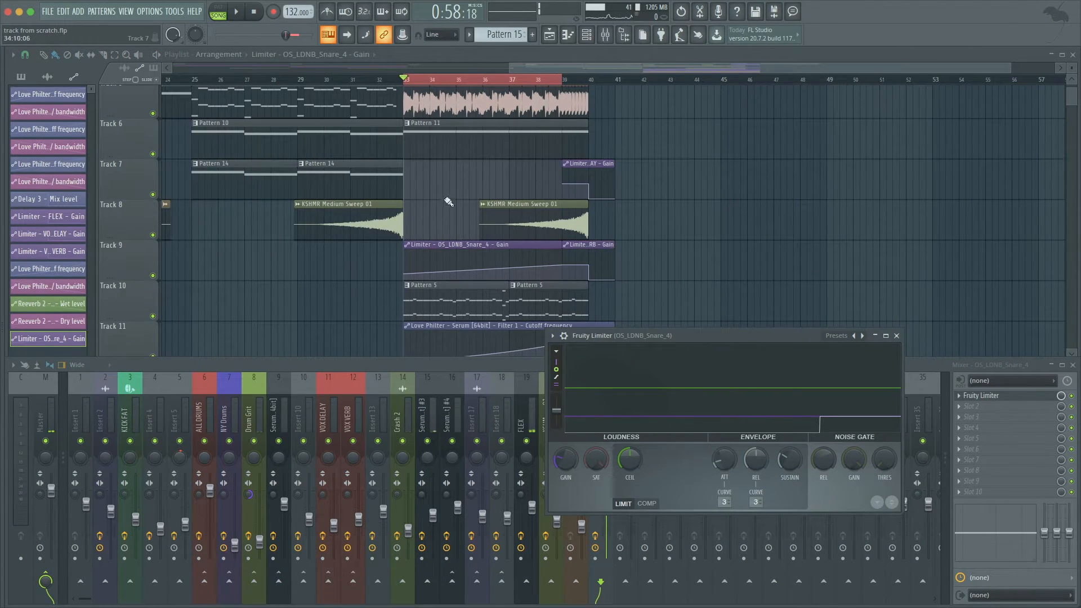
{"action": "left_click", "coordinate": [287, 80]}
{"action": "left_click_drag", "start_coordinate": [572, 457], "coordinate": [571, 529]}
{"action": "key", "text": "space"}
{"action": "key", "text": "space"}
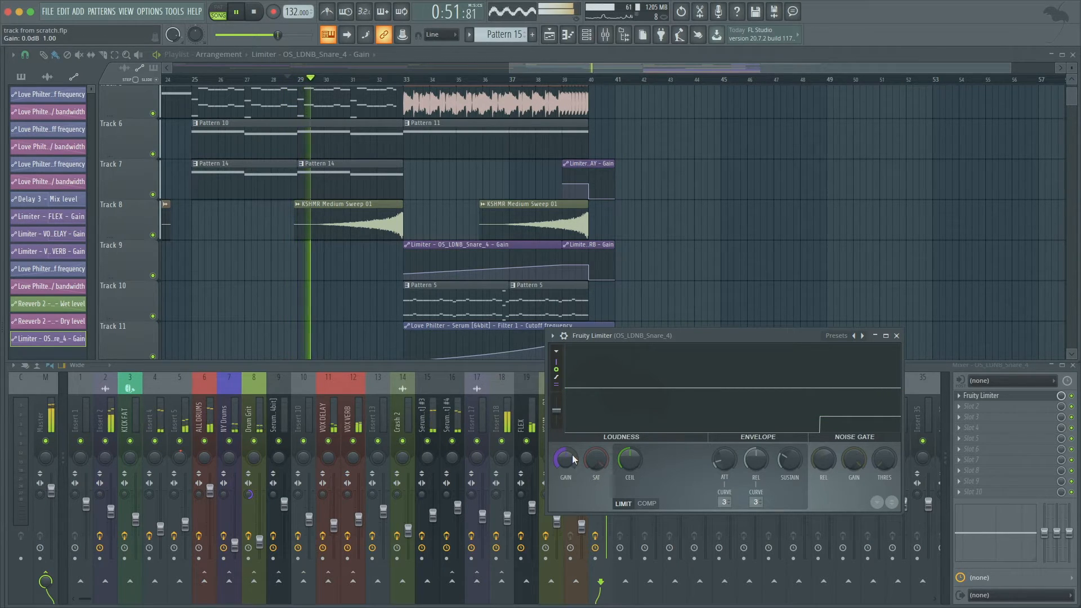
{"action": "key", "text": "space"}
{"action": "key", "text": "Escape"}
Save the project and play the build-up from bar 33 to check the snare rise in the arrangement.
{"action": "scroll", "coordinate": [432, 240], "scroll_direction": "up", "scroll_amount": 5}
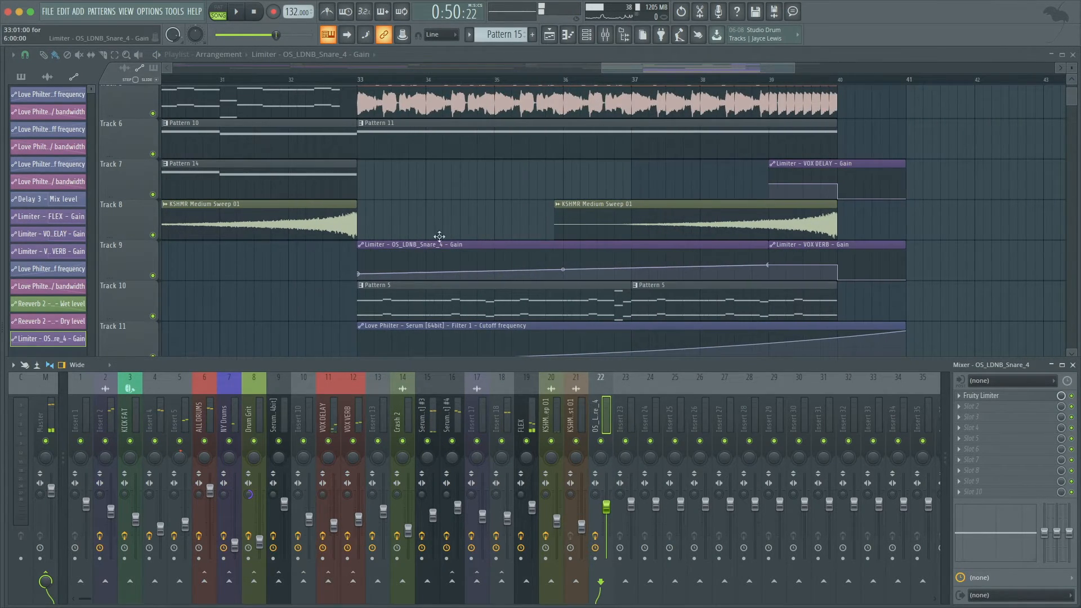
{"action": "left_click", "coordinate": [360, 80]}
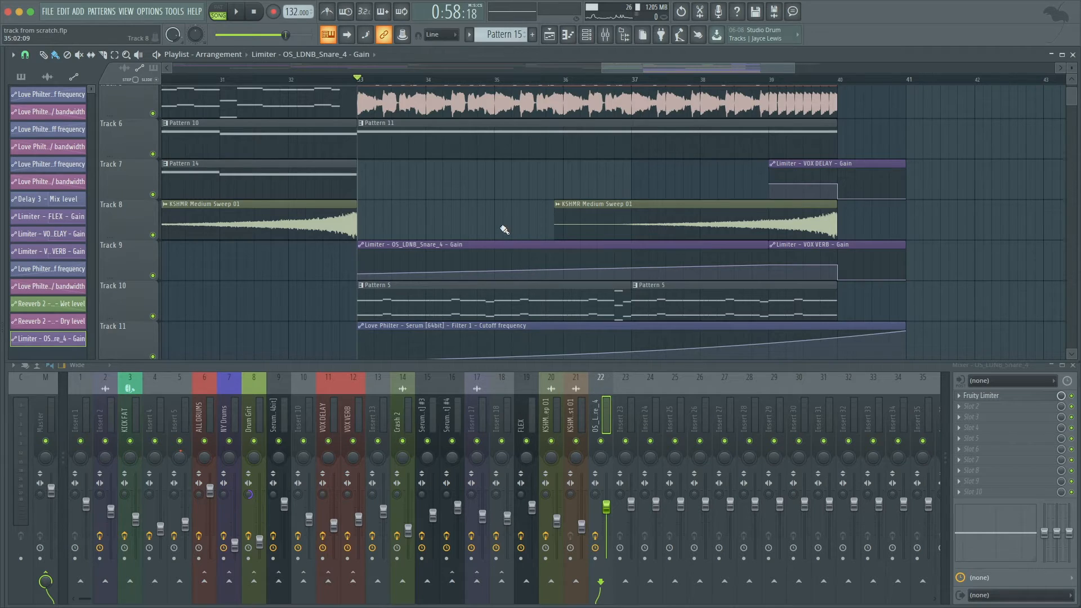
{"action": "scroll", "coordinate": [503, 229], "scroll_direction": "up", "scroll_amount": 5}
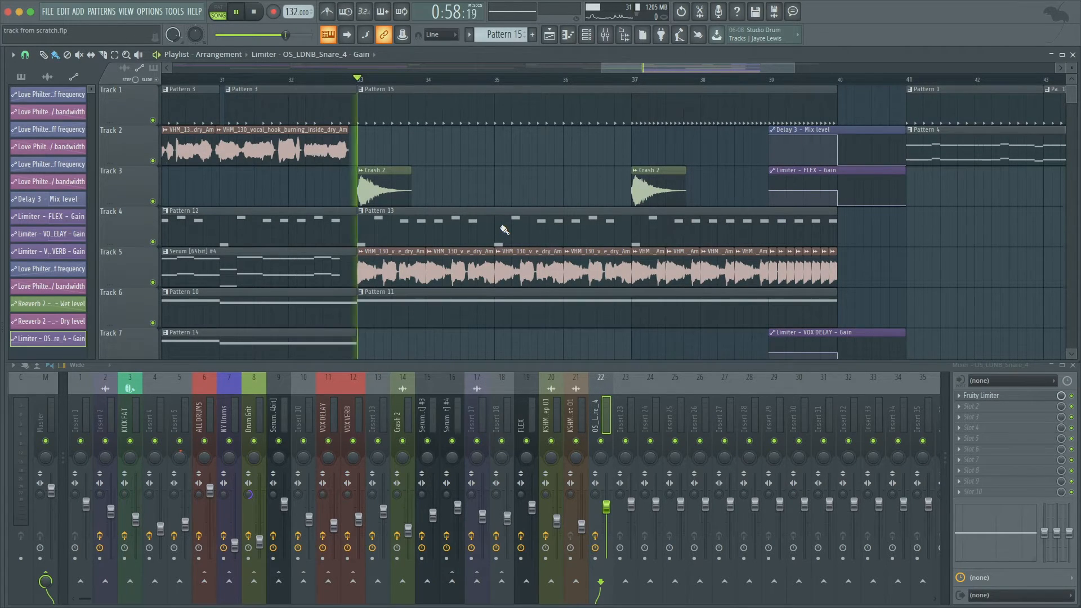
{"action": "key", "text": "super+s"}
{"action": "key", "text": "space"}
{"action": "scroll", "coordinate": [504, 230], "scroll_direction": "down", "scroll_amount": 2}
{"action": "scroll", "coordinate": [504, 229], "scroll_direction": "down", "scroll_amount": 3}
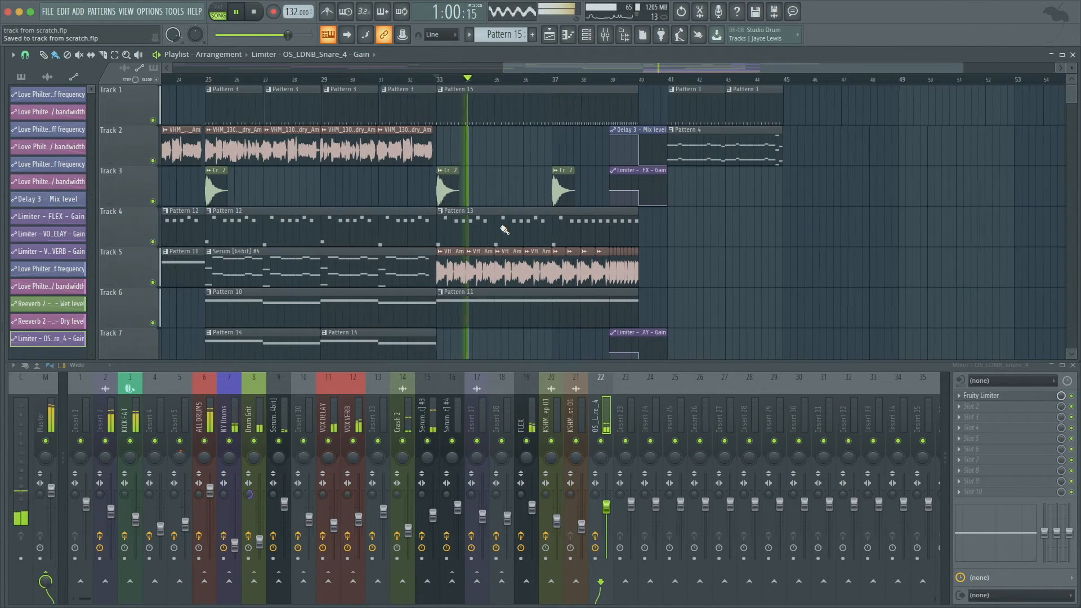
{"action": "scroll", "coordinate": [504, 230], "scroll_direction": "down", "scroll_amount": 4}
{"action": "scroll", "coordinate": [656, 254], "scroll_direction": "up", "scroll_amount": 4}
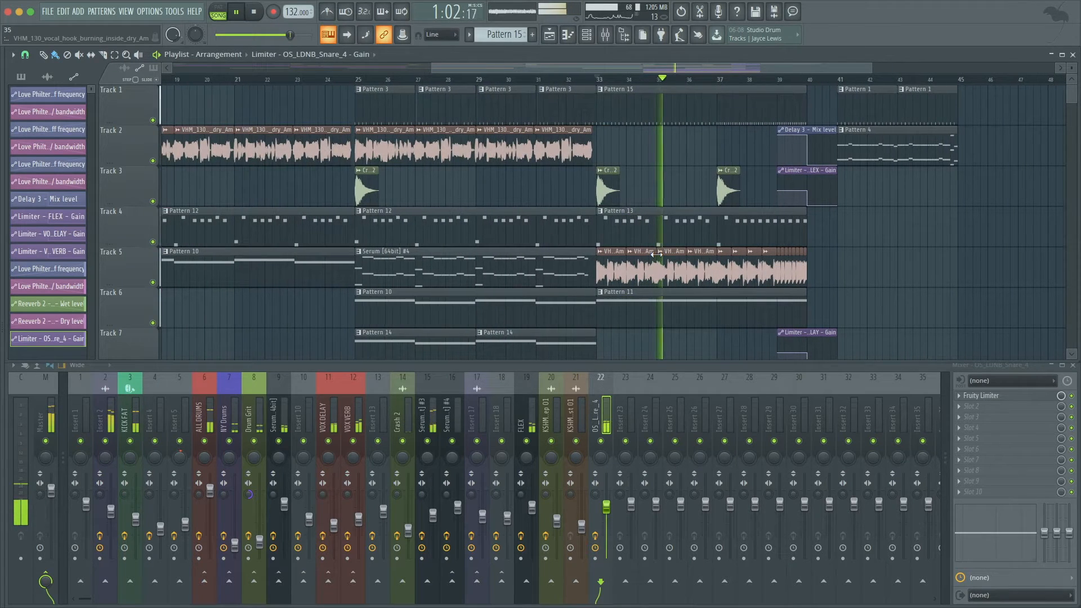
{"action": "scroll", "coordinate": [656, 255], "scroll_direction": "down", "scroll_amount": 1}
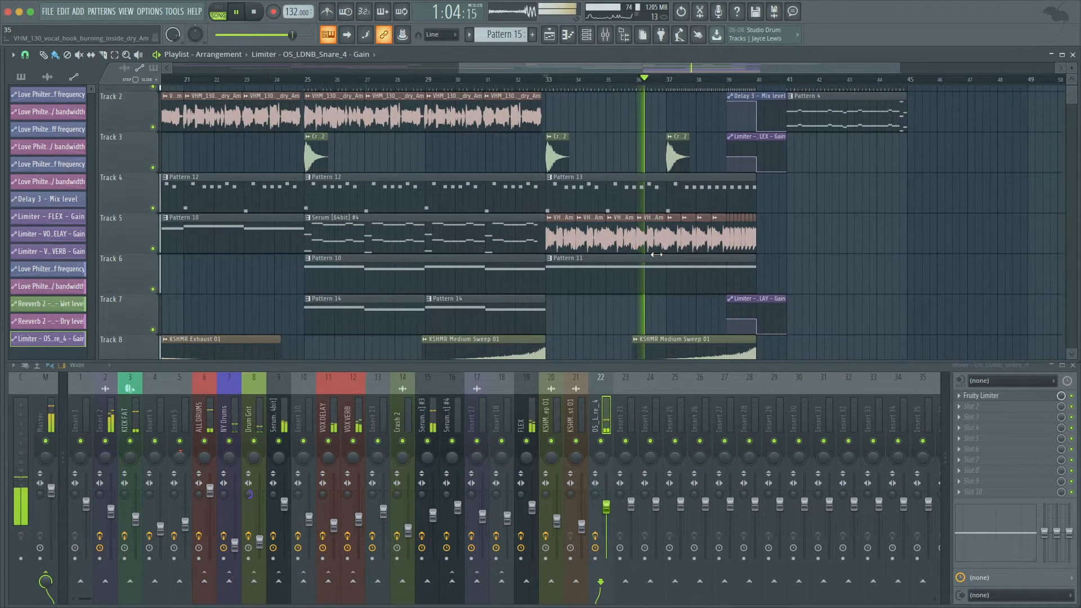
{"action": "scroll", "coordinate": [656, 254], "scroll_direction": "down", "scroll_amount": 5}
{"action": "scroll", "coordinate": [656, 255], "scroll_direction": "up", "scroll_amount": 5}
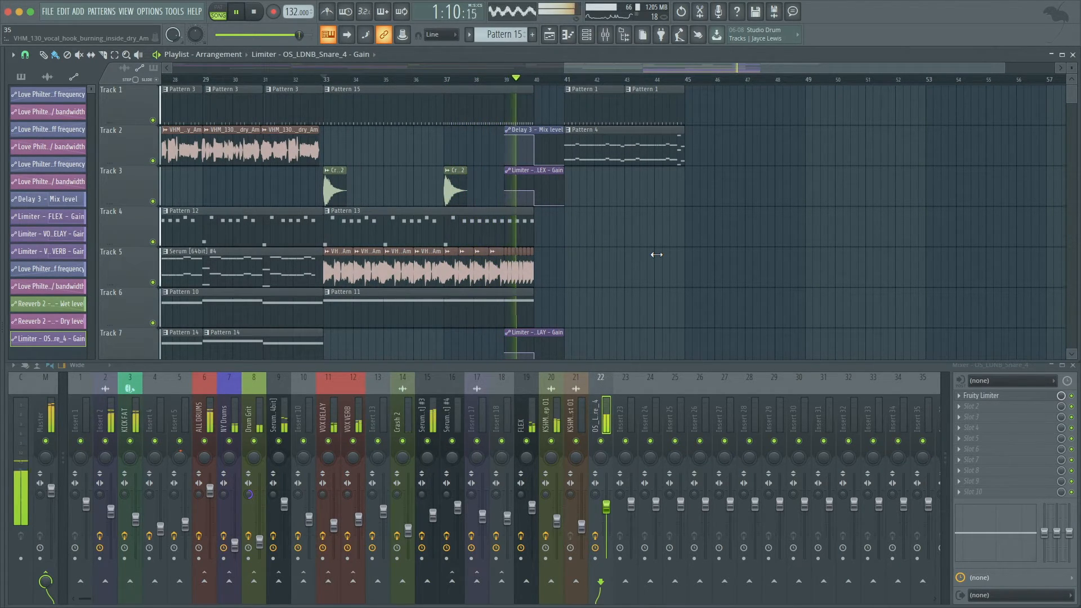
{"action": "scroll", "coordinate": [656, 254], "scroll_direction": "left", "scroll_amount": 2}
{"action": "scroll", "coordinate": [656, 255], "scroll_direction": "left", "scroll_amount": 7}
{"action": "scroll", "coordinate": [656, 255], "scroll_direction": "down", "scroll_amount": 3}
{"action": "key", "text": "space"}
Pick up the existing KSHMR Exhaust 01 clip and place a copy on Track 15 at bar 33.
{"action": "scroll", "coordinate": [656, 255], "scroll_direction": "down", "scroll_amount": 4}
{"action": "left_click", "coordinate": [306, 230]}
{"action": "scroll", "coordinate": [639, 226], "scroll_direction": "up", "scroll_amount": 6}
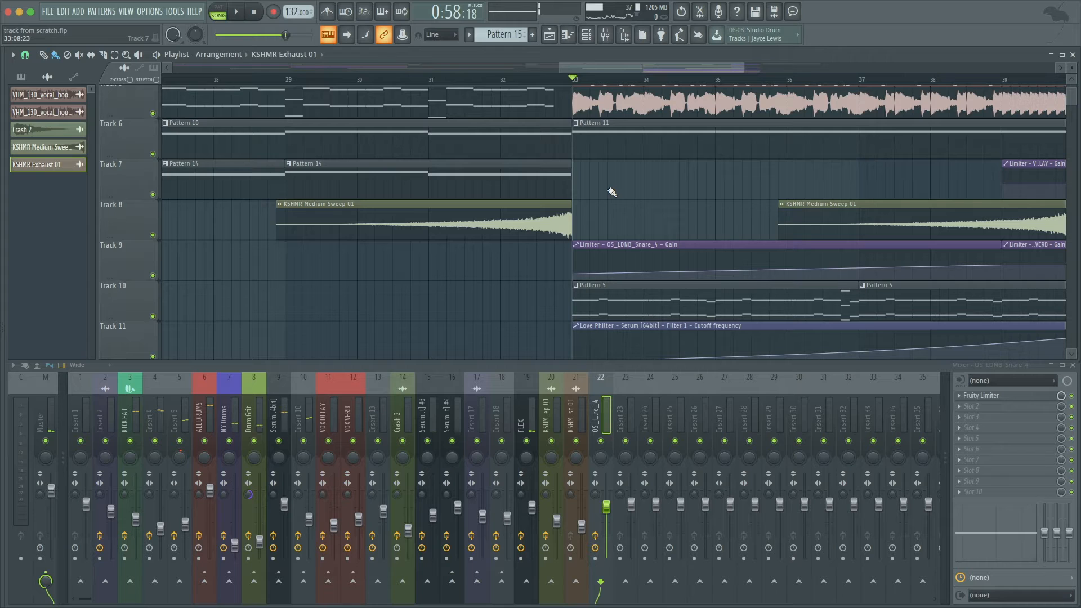
{"action": "scroll", "coordinate": [584, 198], "scroll_direction": "up", "scroll_amount": 5}
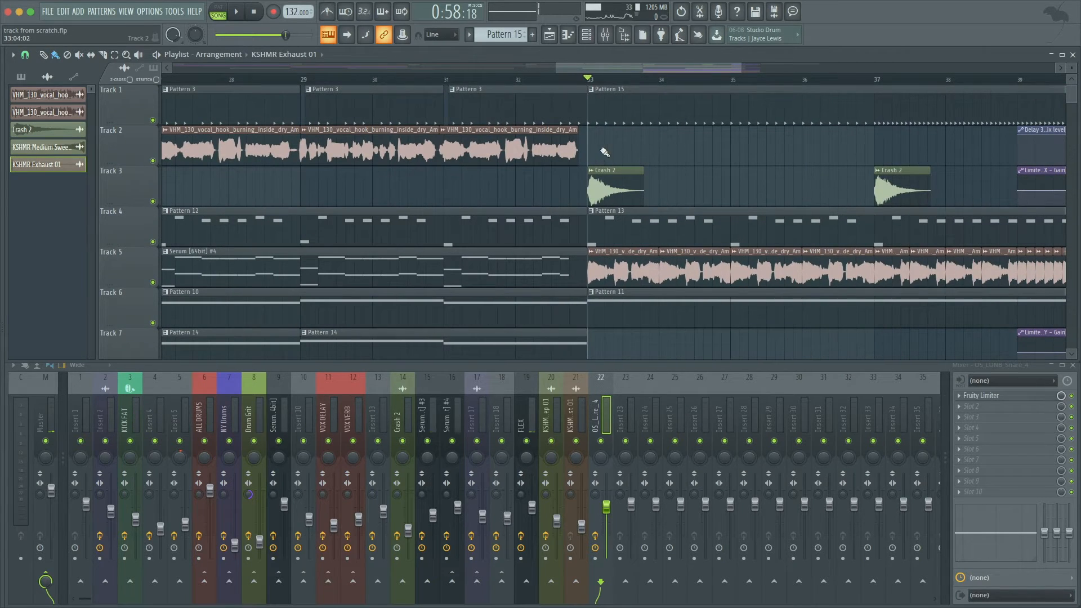
{"action": "scroll", "coordinate": [594, 152], "scroll_direction": "down", "scroll_amount": 3}
{"action": "scroll", "coordinate": [585, 225], "scroll_direction": "down", "scroll_amount": 9}
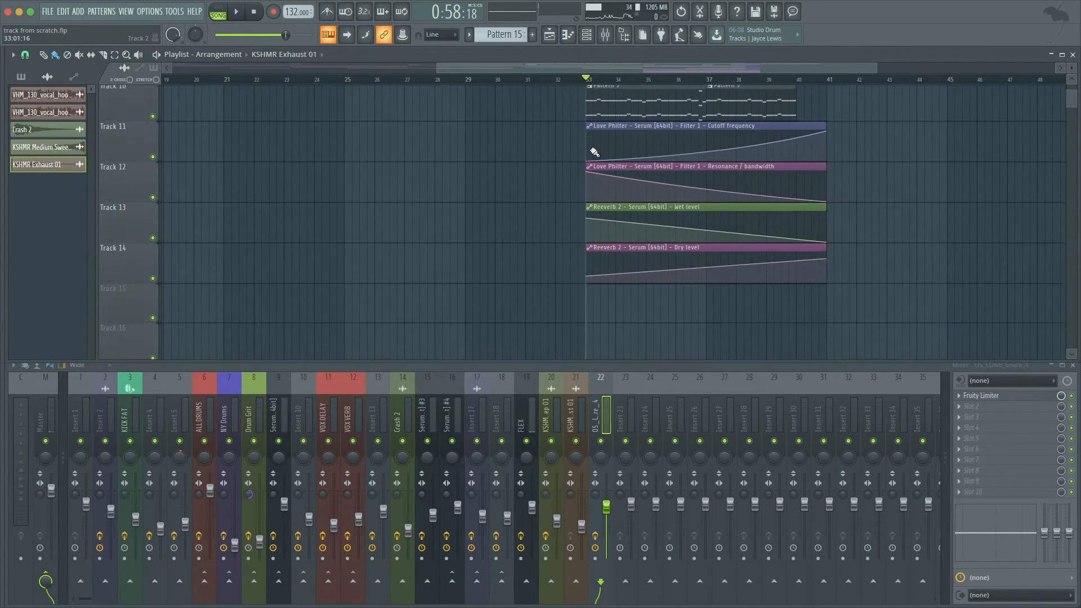
{"action": "left_click", "coordinate": [583, 304]}
{"action": "scroll", "coordinate": [609, 306], "scroll_direction": "up", "scroll_amount": 2}
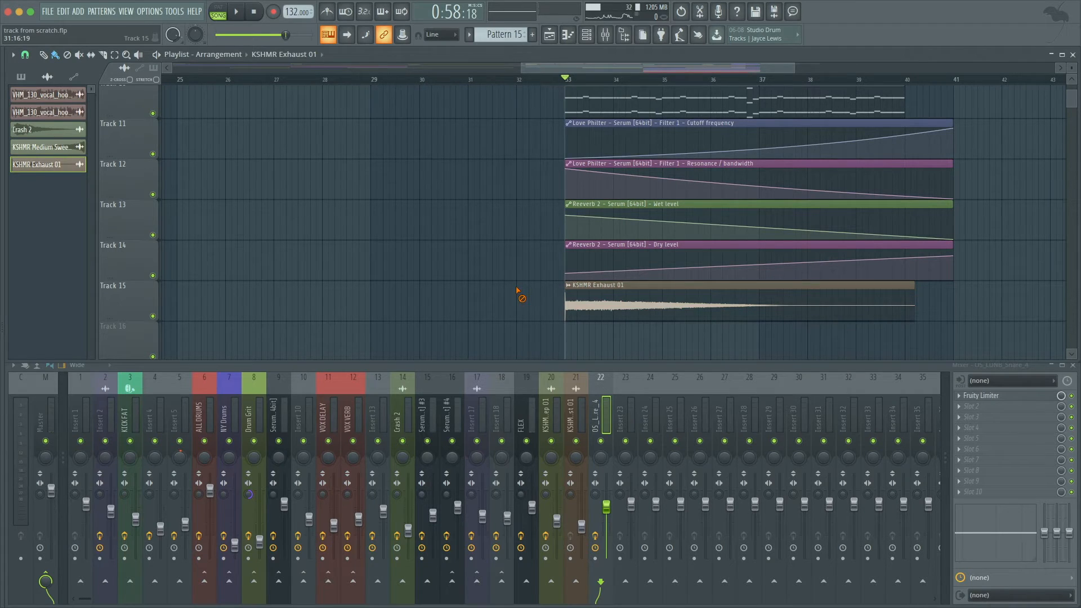
Create a new empty pattern and add a Serum channel to the channel rack.
{"action": "left_click", "coordinate": [532, 34]}
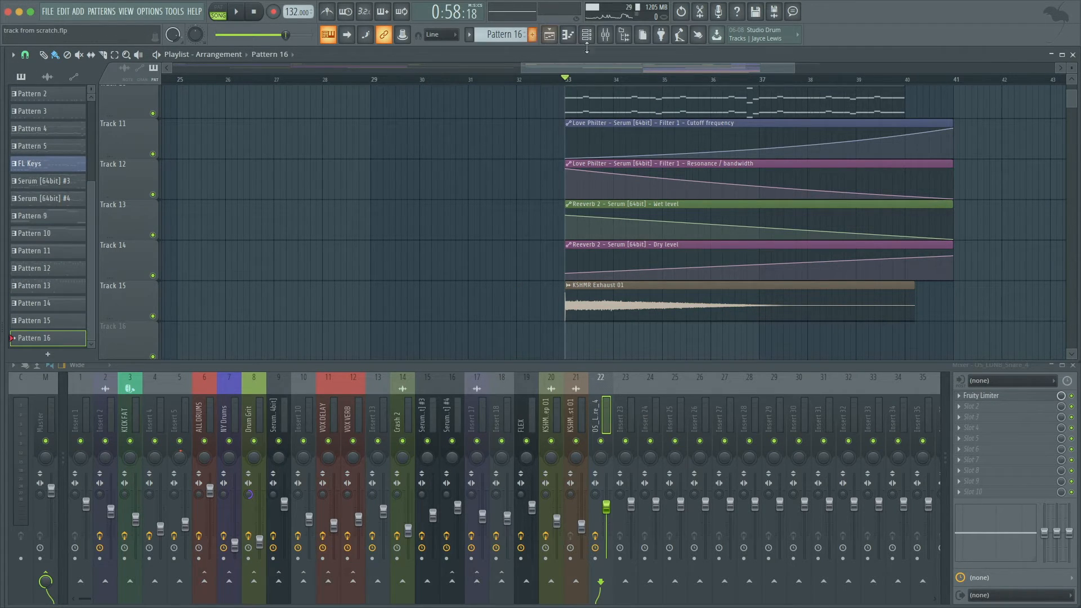
{"action": "left_click", "coordinate": [586, 34]}
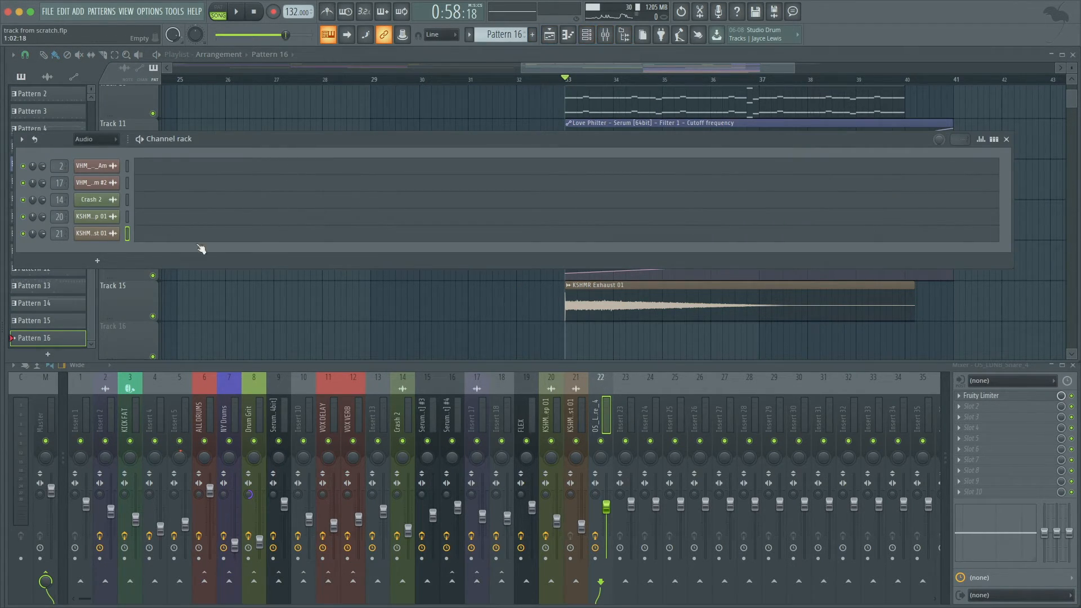
{"action": "left_click", "coordinate": [97, 260]}
{"action": "left_click", "coordinate": [231, 367]}
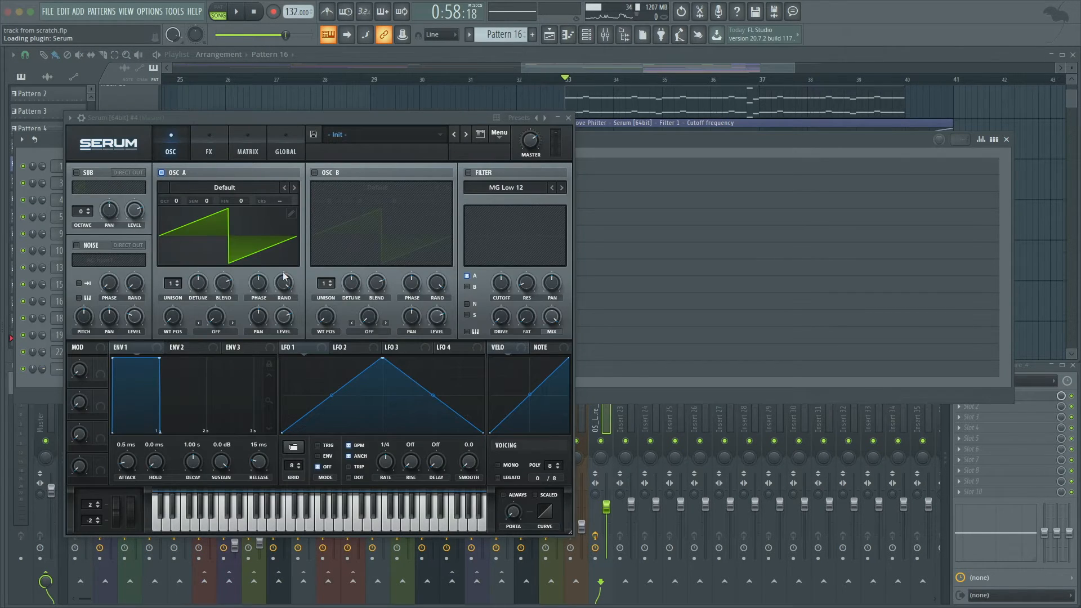
Try the Serum FX presets FX RisingClicks, FX Rewinding Tape and FX Uplifter on the new channel.
{"action": "left_click", "coordinate": [351, 138]}
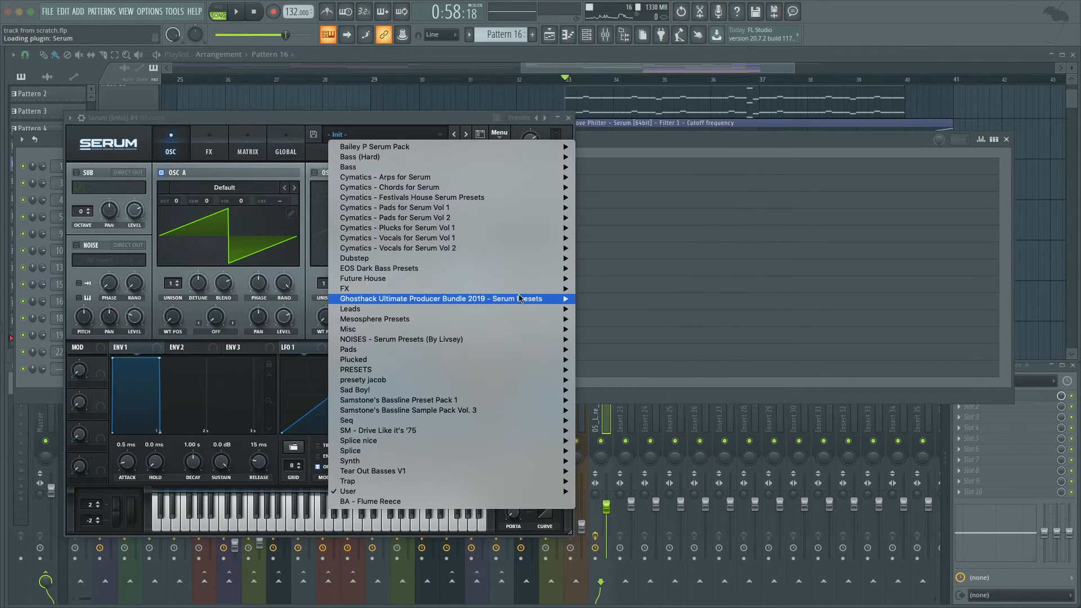
{"action": "mouse_move", "coordinate": [523, 292]}
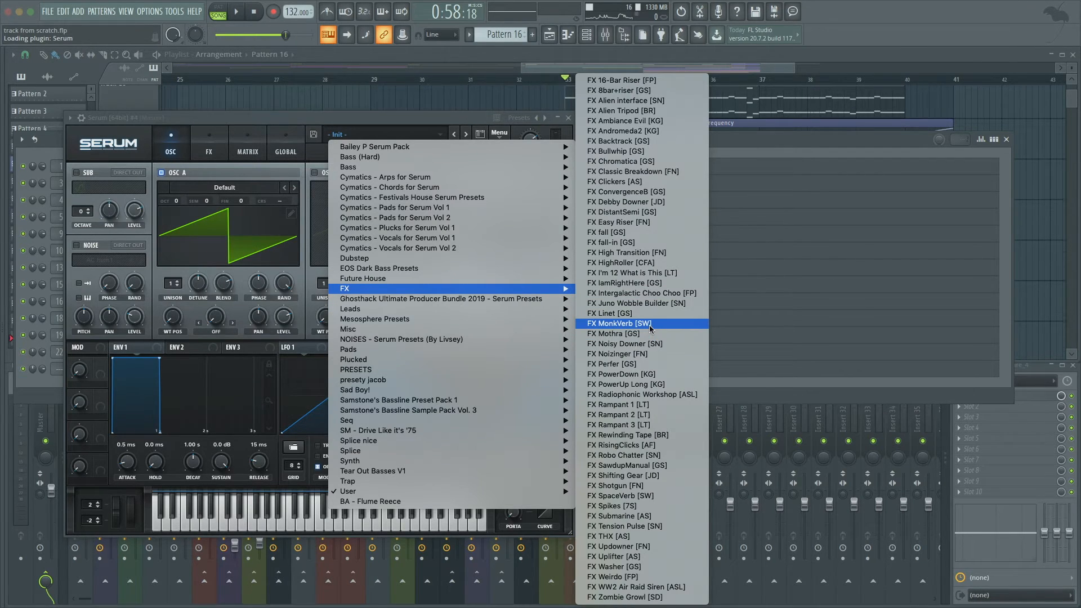
{"action": "left_click", "coordinate": [637, 446]}
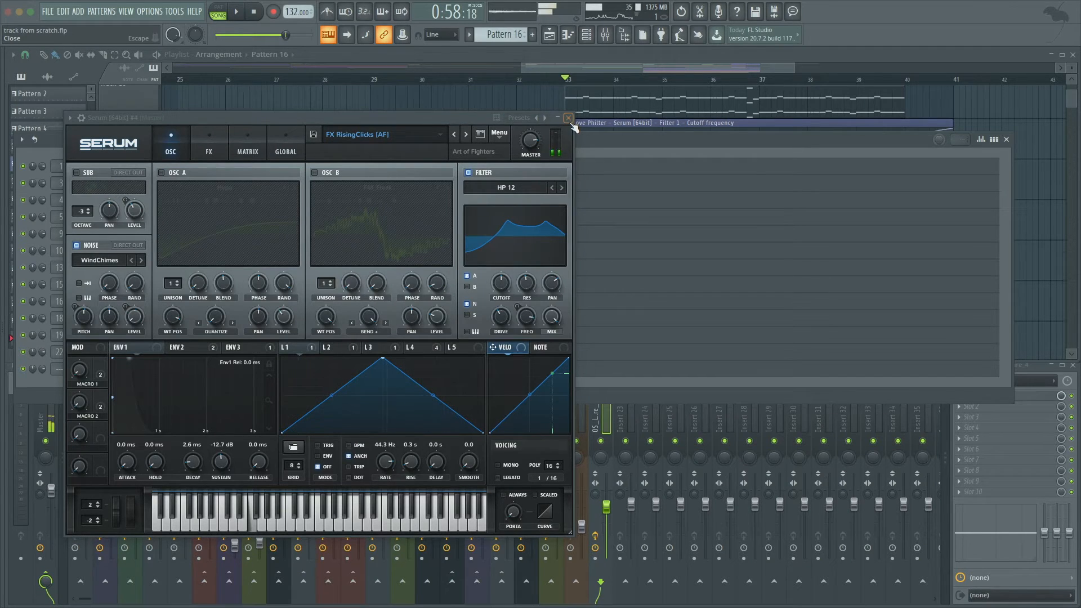
{"action": "left_click", "coordinate": [455, 135]}
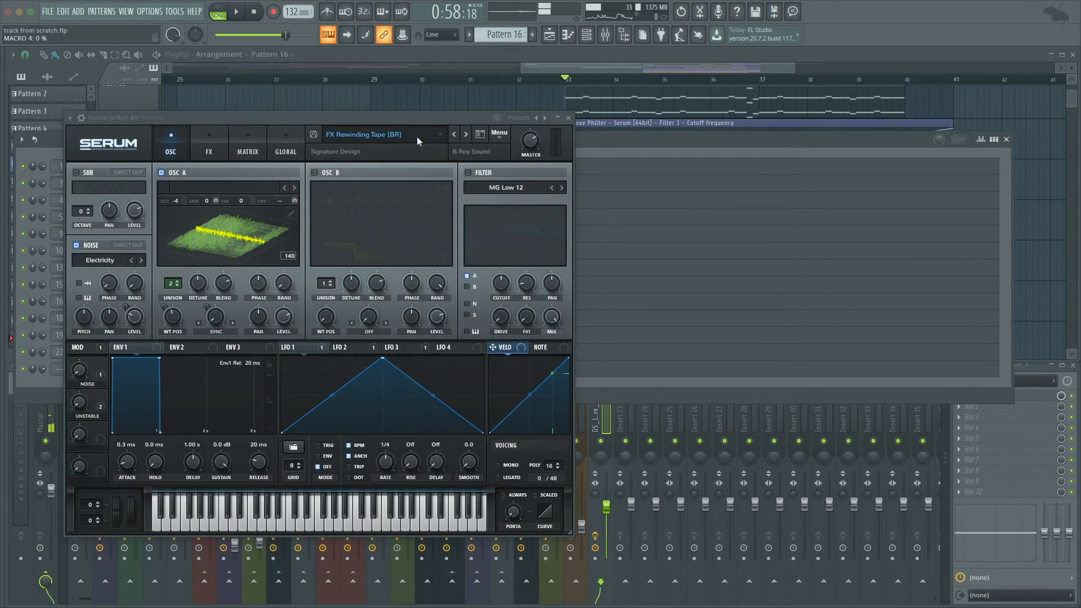
{"action": "left_click", "coordinate": [416, 136]}
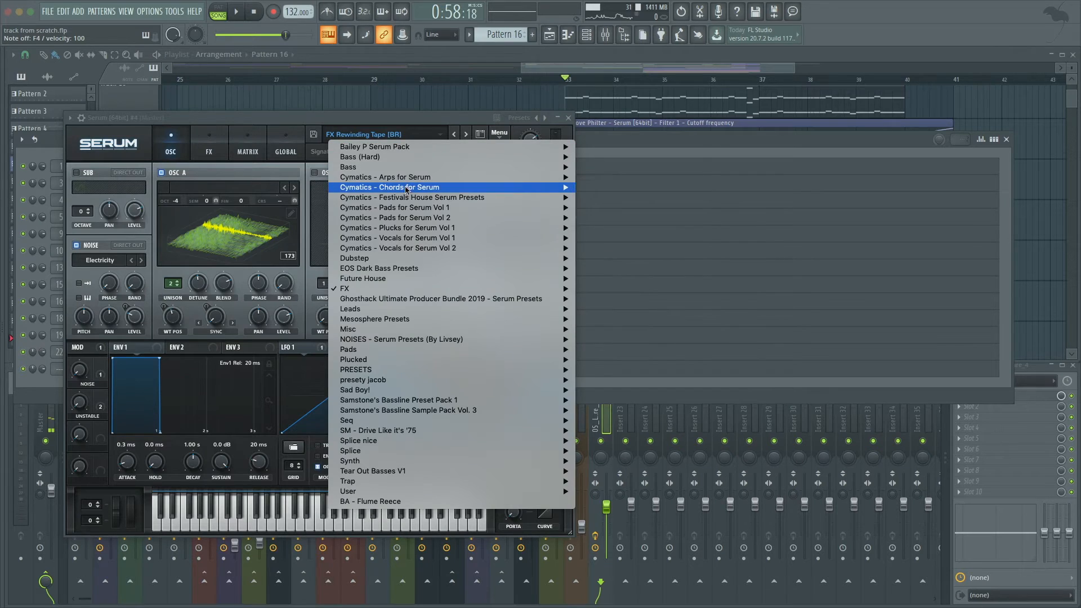
{"action": "mouse_move", "coordinate": [413, 198]}
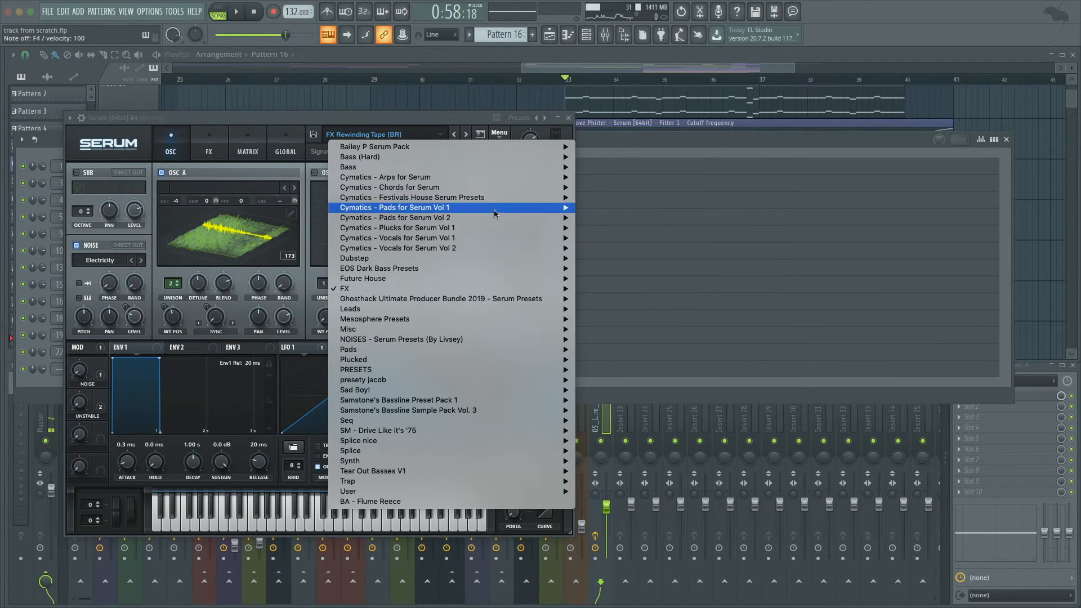
{"action": "mouse_move", "coordinate": [438, 293]}
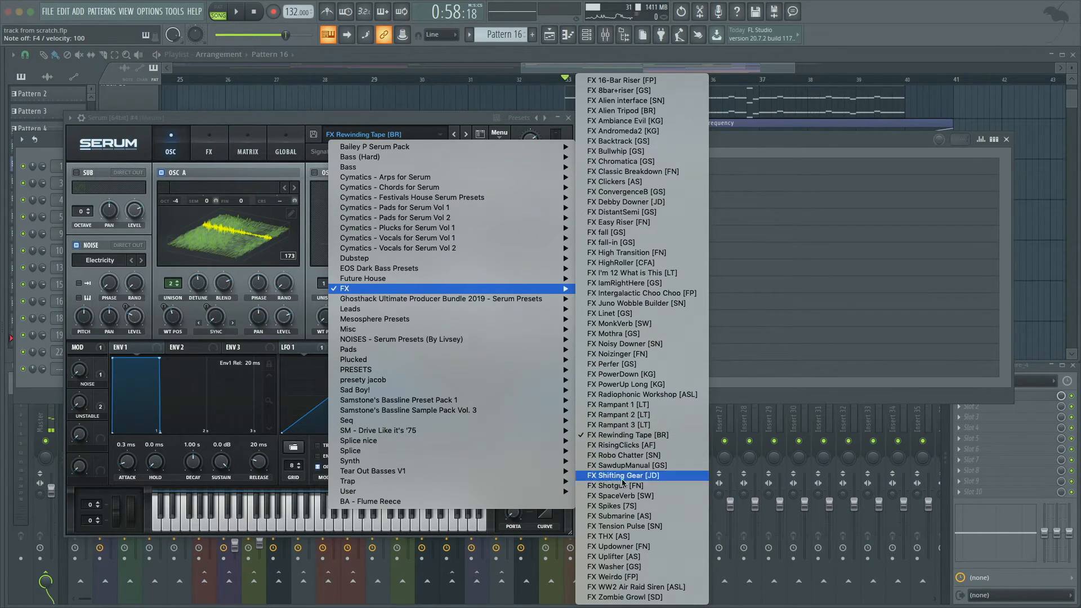
{"action": "left_click", "coordinate": [617, 556]}
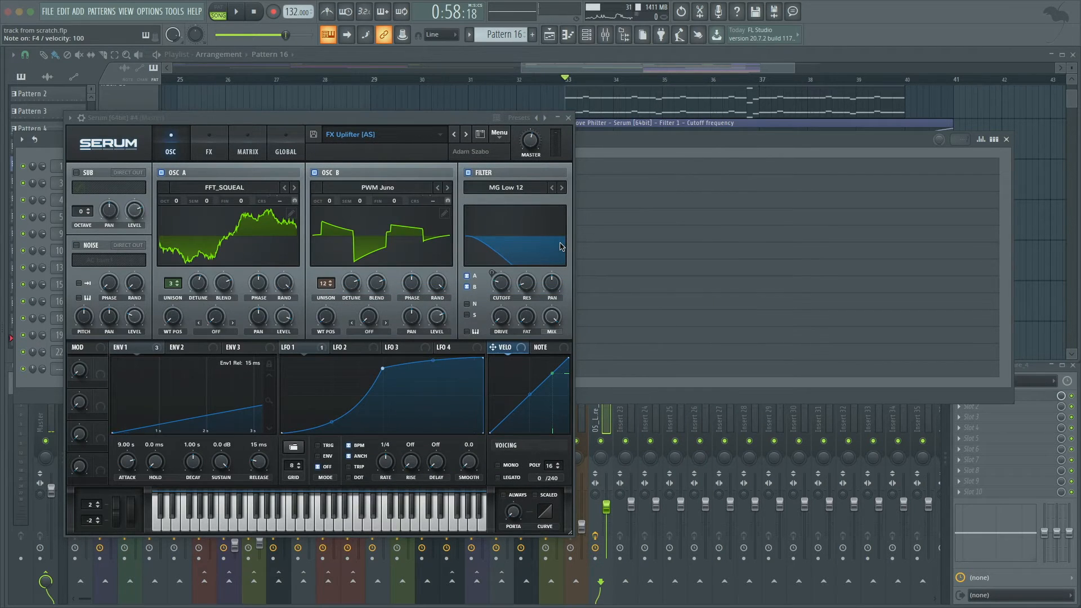
Delete the newly added Serum channel from the channel rack and save the project.
{"action": "left_click", "coordinate": [569, 118]}
{"action": "right_click", "coordinate": [100, 366]}
{"action": "key", "text": "d"}
{"action": "key", "text": "Return"}
{"action": "key", "text": "super+s"}
{"action": "key", "text": "F6"}
{"action": "key", "text": "super+s"}
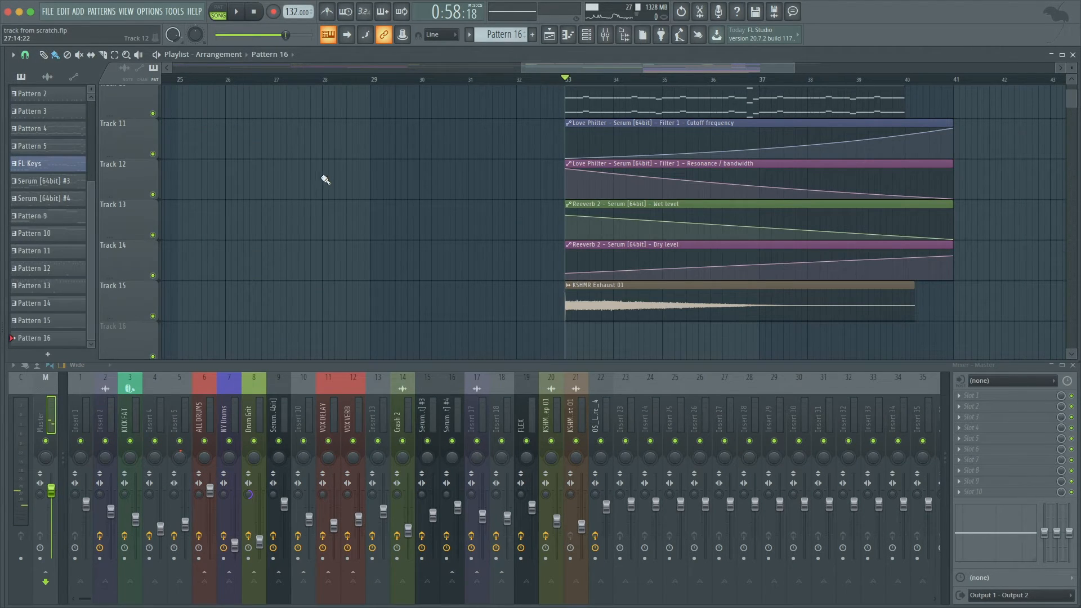
Browse the sample library to the Risers&SweepsUp folder inside SAMPLES > FX.
{"action": "scroll", "coordinate": [347, 211], "scroll_direction": "up", "scroll_amount": 9}
{"action": "scroll", "coordinate": [347, 211], "scroll_direction": "right", "scroll_amount": 5}
{"action": "mouse_move", "coordinate": [2, 201]}
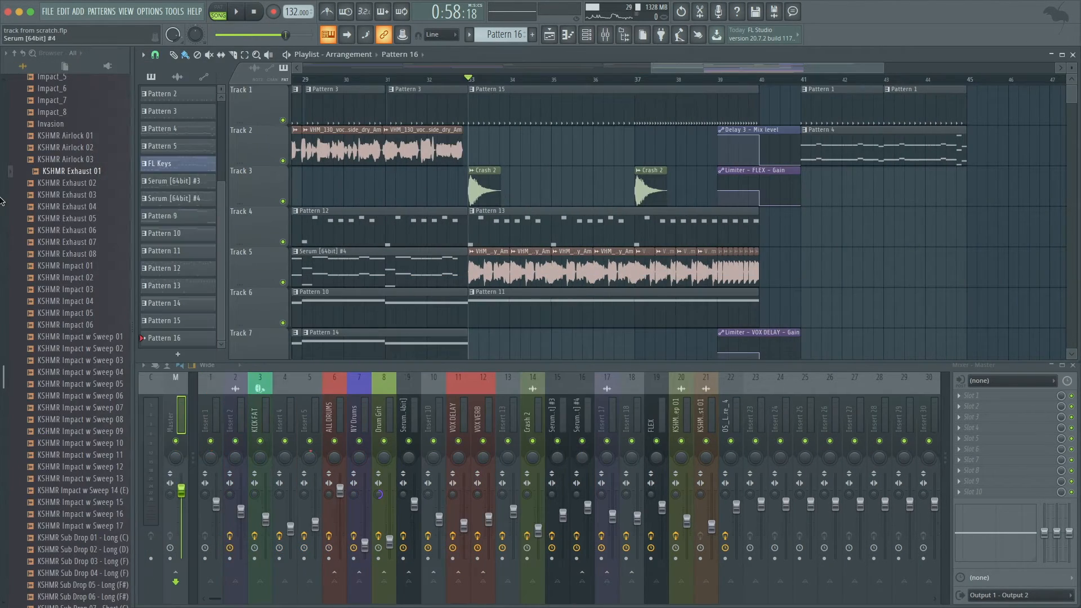
{"action": "scroll", "coordinate": [47, 277], "scroll_direction": "up", "scroll_amount": 20}
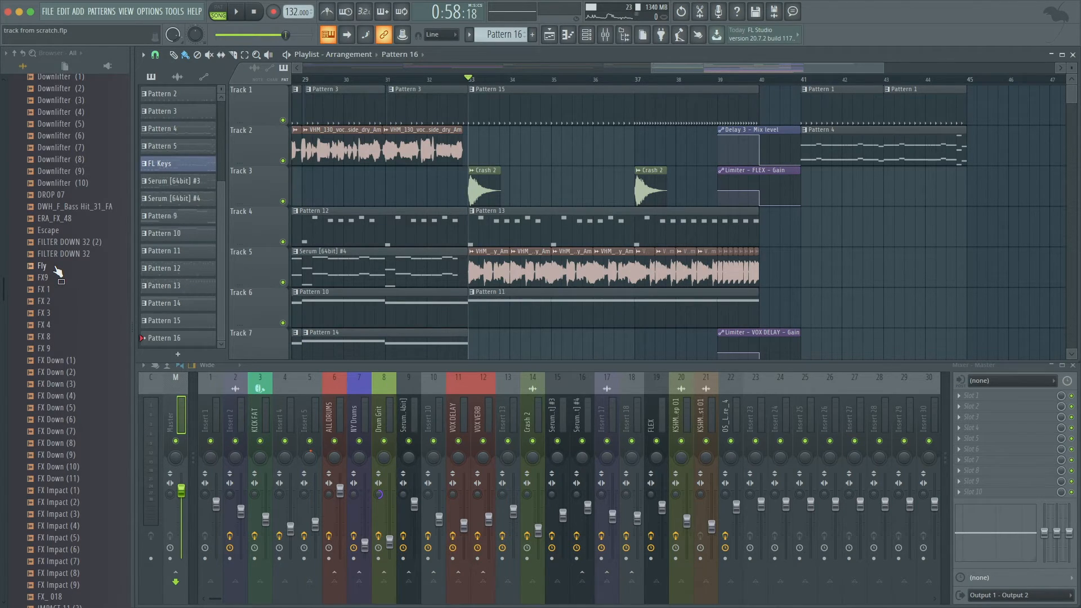
{"action": "scroll", "coordinate": [58, 272], "scroll_direction": "up", "scroll_amount": 20}
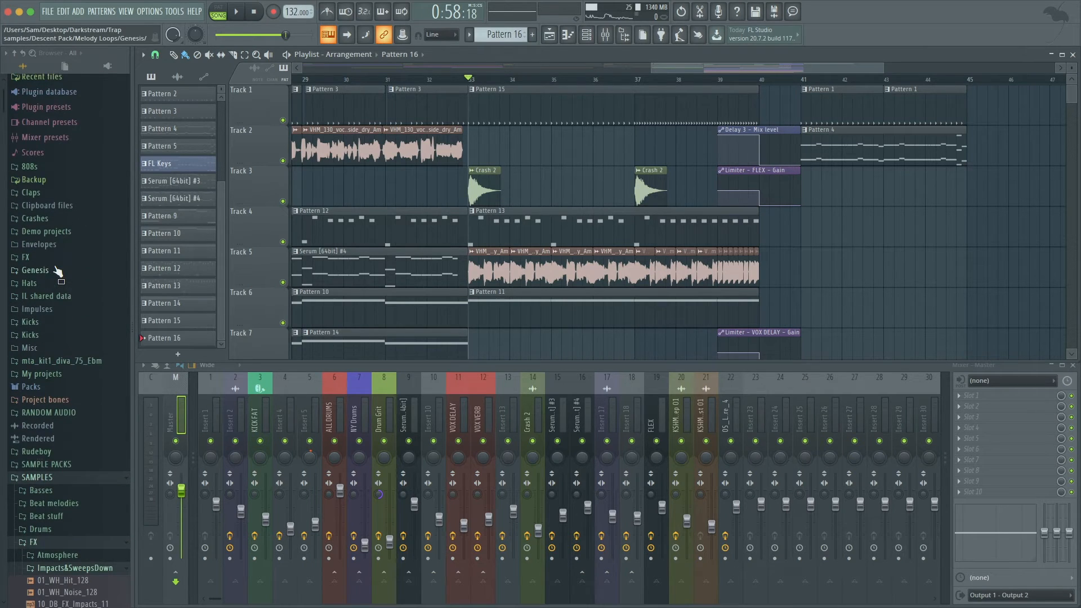
{"action": "scroll", "coordinate": [97, 357], "scroll_direction": "down", "scroll_amount": 8}
{"action": "left_click", "coordinate": [69, 471]}
{"action": "scroll", "coordinate": [73, 474], "scroll_direction": "down", "scroll_amount": 6}
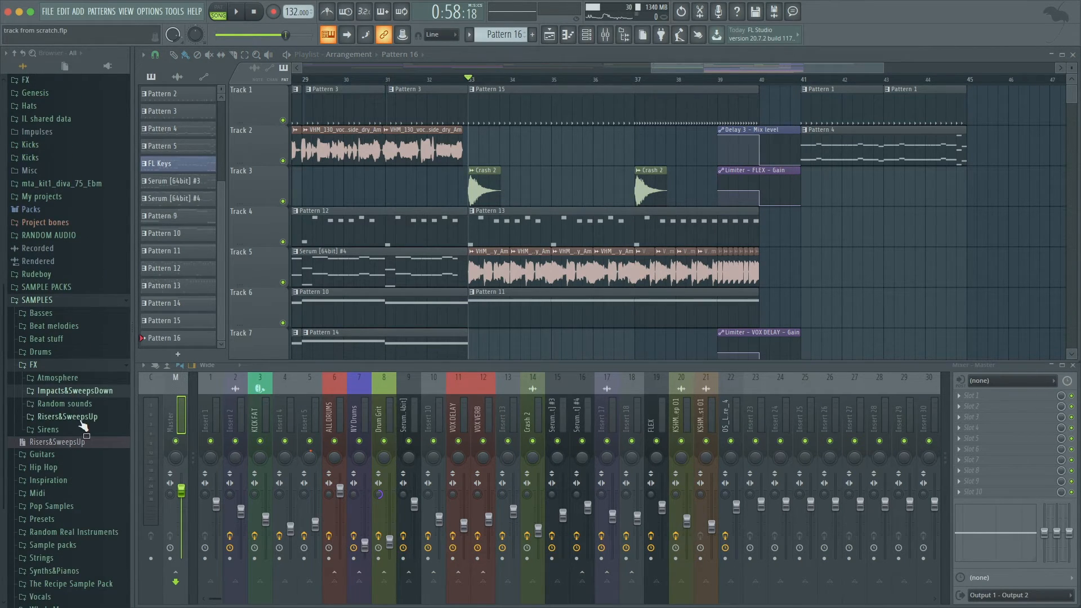
{"action": "left_click", "coordinate": [81, 420]}
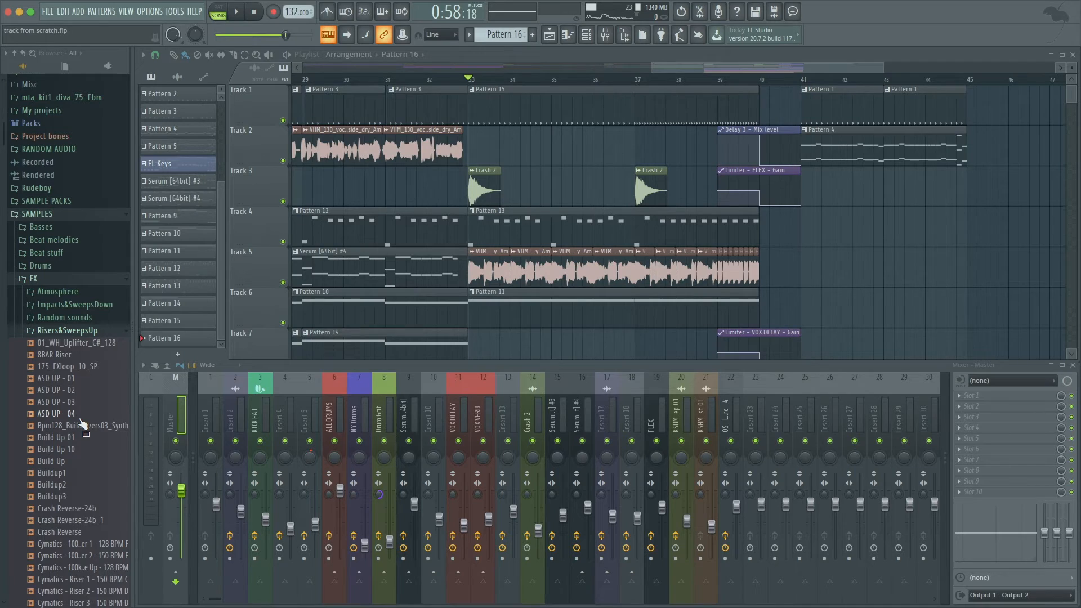
{"action": "scroll", "coordinate": [81, 421], "scroll_direction": "down", "scroll_amount": 20}
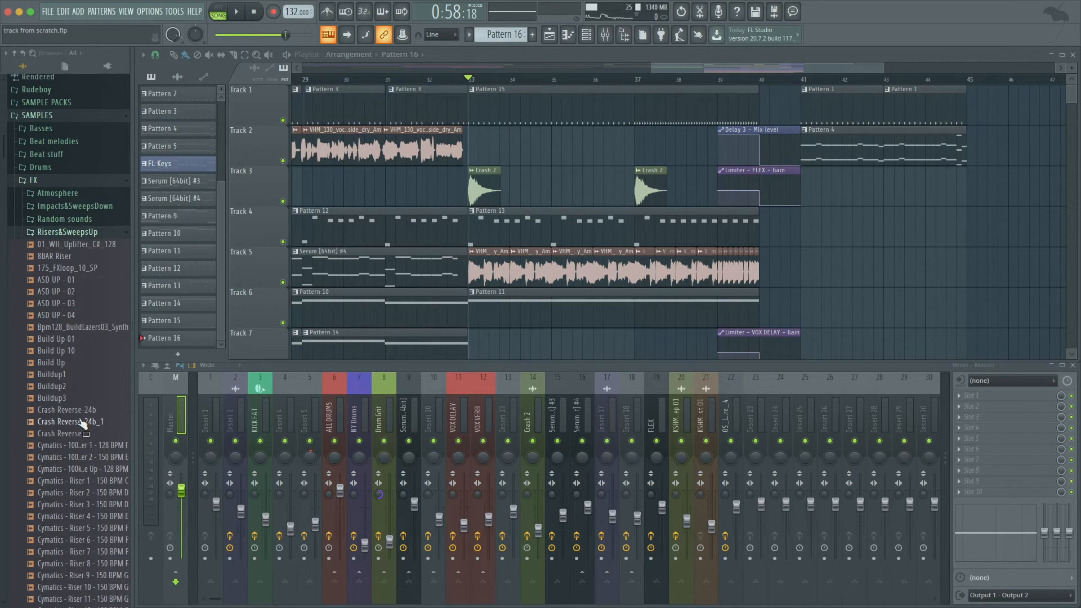
{"action": "scroll", "coordinate": [82, 423], "scroll_direction": "down", "scroll_amount": 18}
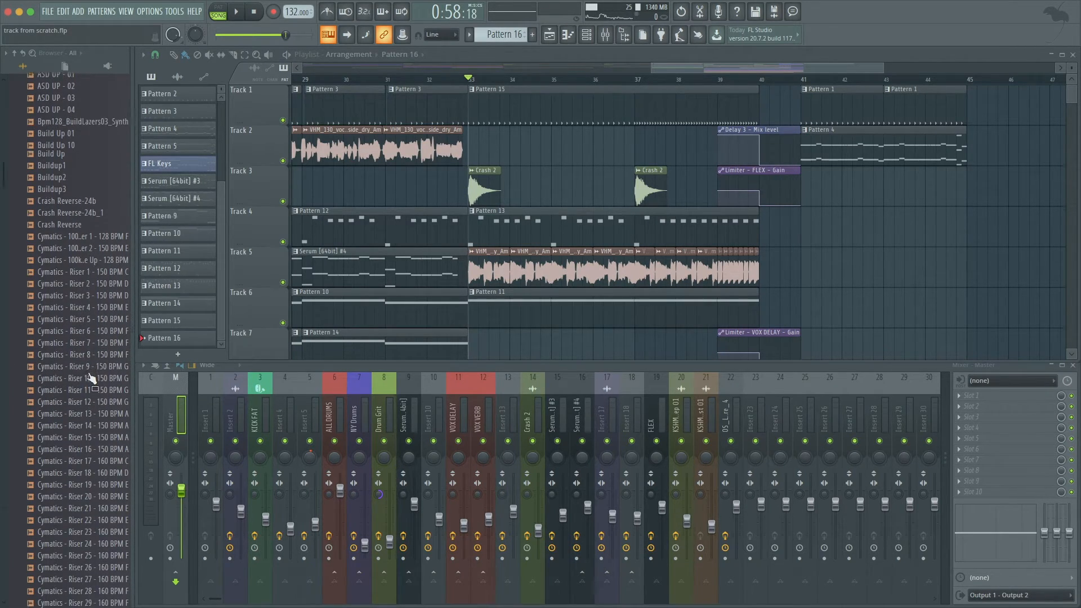
Audition riser samples including Cymatics Riser 17, Riser 43 and White Noise Up 2.
{"action": "left_click", "coordinate": [84, 318]}
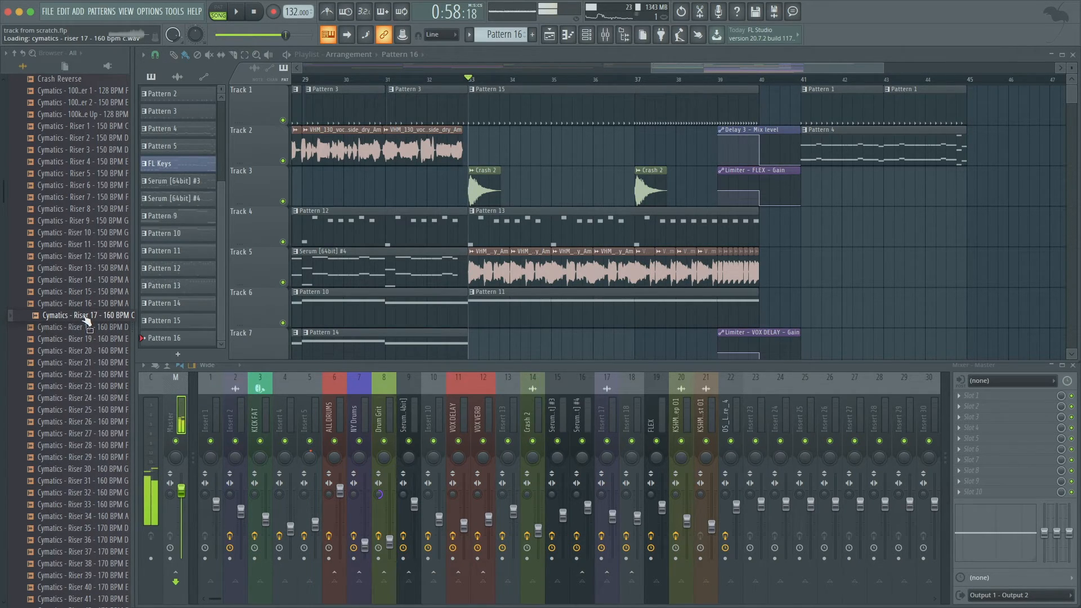
{"action": "scroll", "coordinate": [345, 316], "scroll_direction": "down", "scroll_amount": 7}
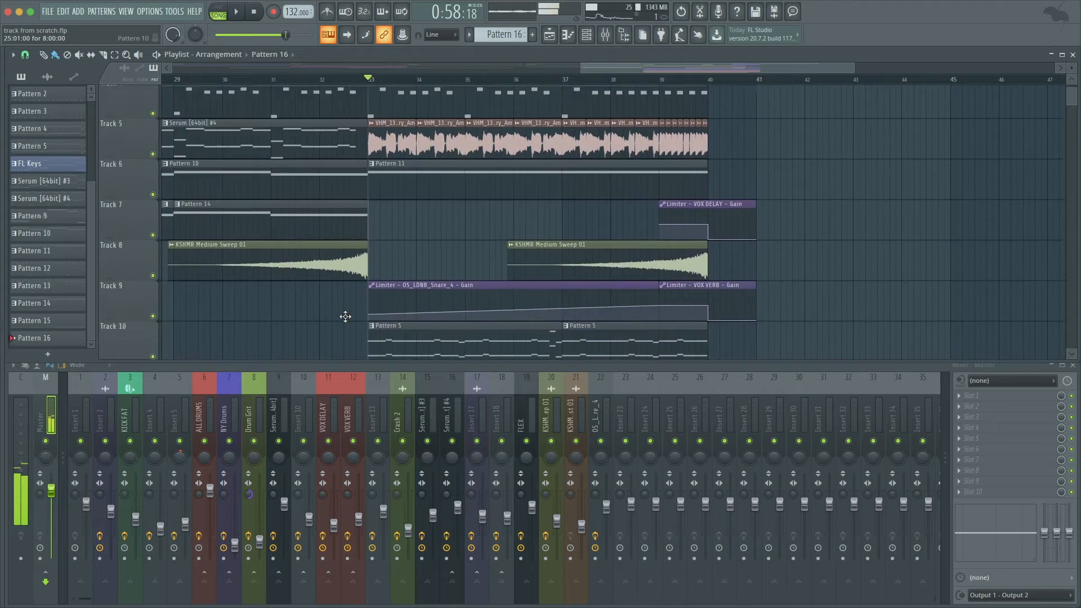
{"action": "scroll", "coordinate": [82, 342], "scroll_direction": "down", "scroll_amount": 20}
{"action": "left_click", "coordinate": [82, 341]}
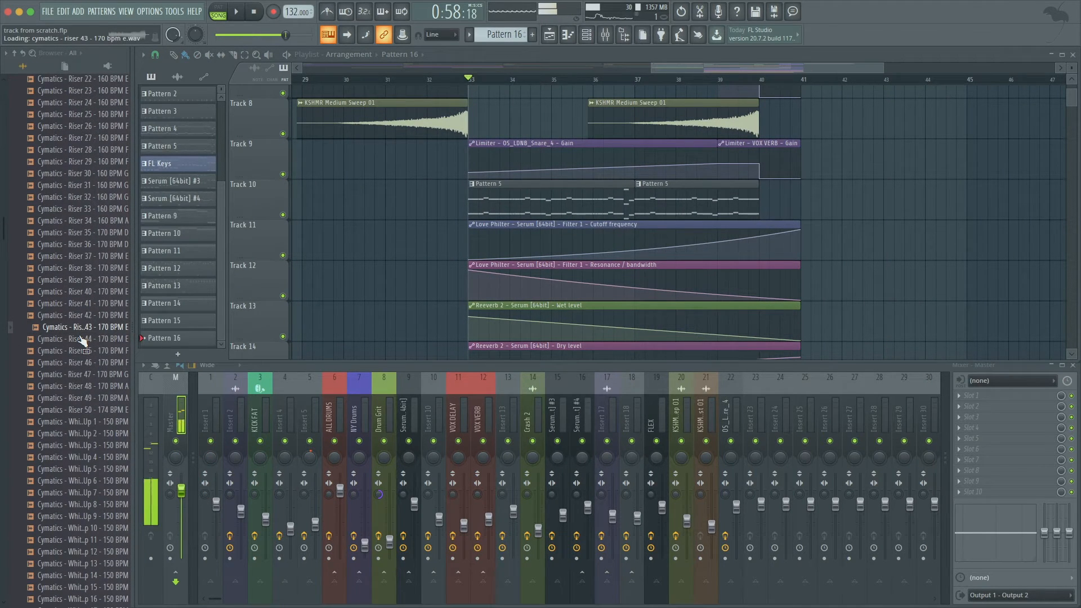
{"action": "scroll", "coordinate": [83, 340], "scroll_direction": "down", "scroll_amount": 8}
{"action": "left_click", "coordinate": [83, 336]}
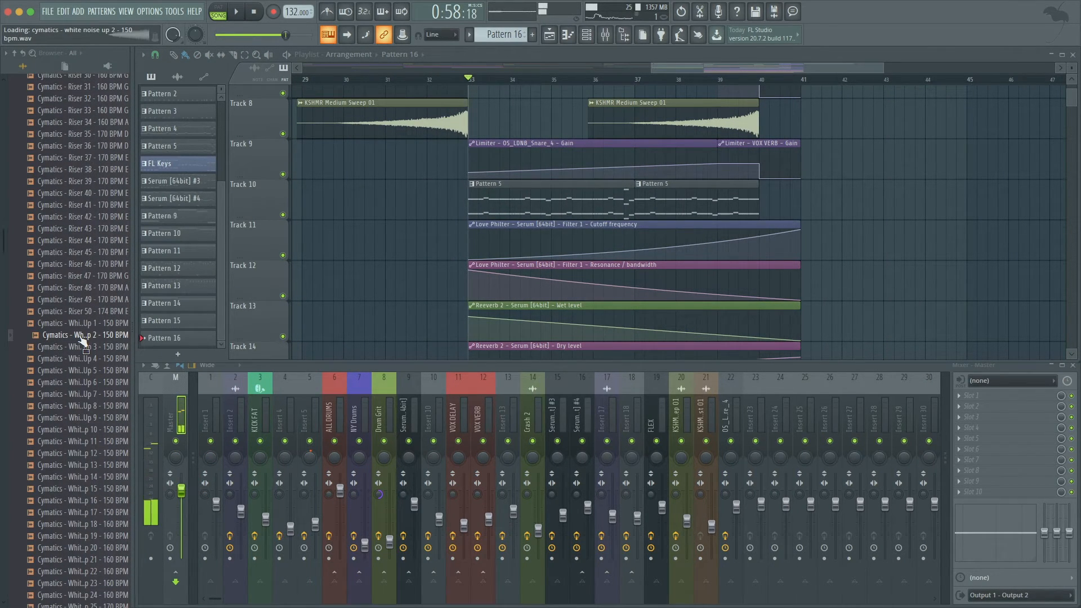
{"action": "scroll", "coordinate": [616, 310], "scroll_direction": "down", "scroll_amount": 4}
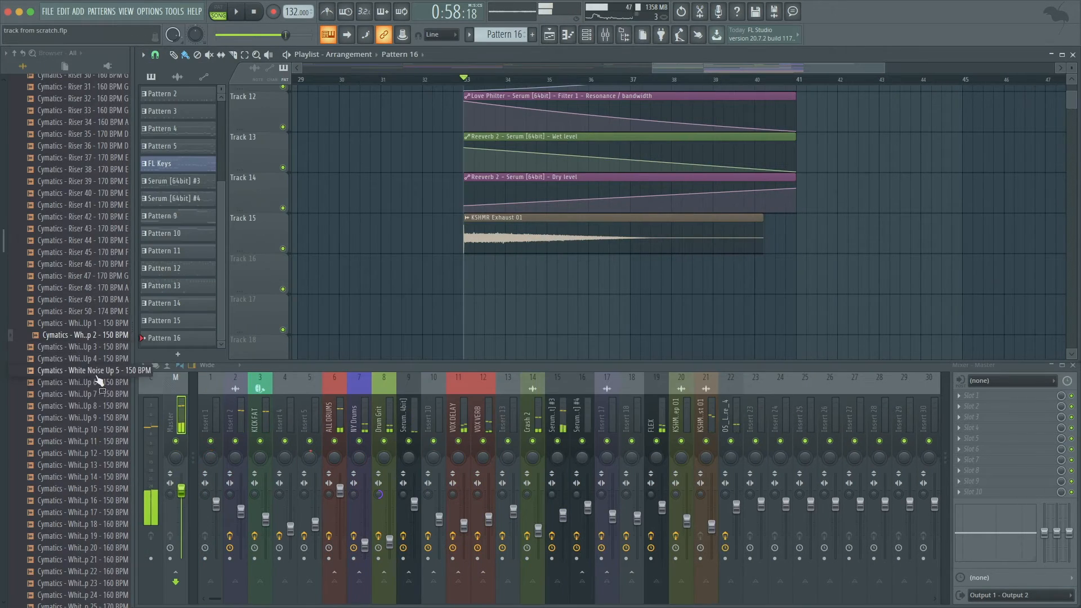
Find KSHMR Long Sweep 08 among the riser samples and place it on Track 16 at bar 33.
{"action": "scroll", "coordinate": [93, 374], "scroll_direction": "down", "scroll_amount": 20}
{"action": "left_click", "coordinate": [96, 280]}
{"action": "scroll", "coordinate": [99, 281], "scroll_direction": "down", "scroll_amount": 20}
{"action": "scroll", "coordinate": [93, 287], "scroll_direction": "down", "scroll_amount": 10}
{"action": "left_click", "coordinate": [87, 293]}
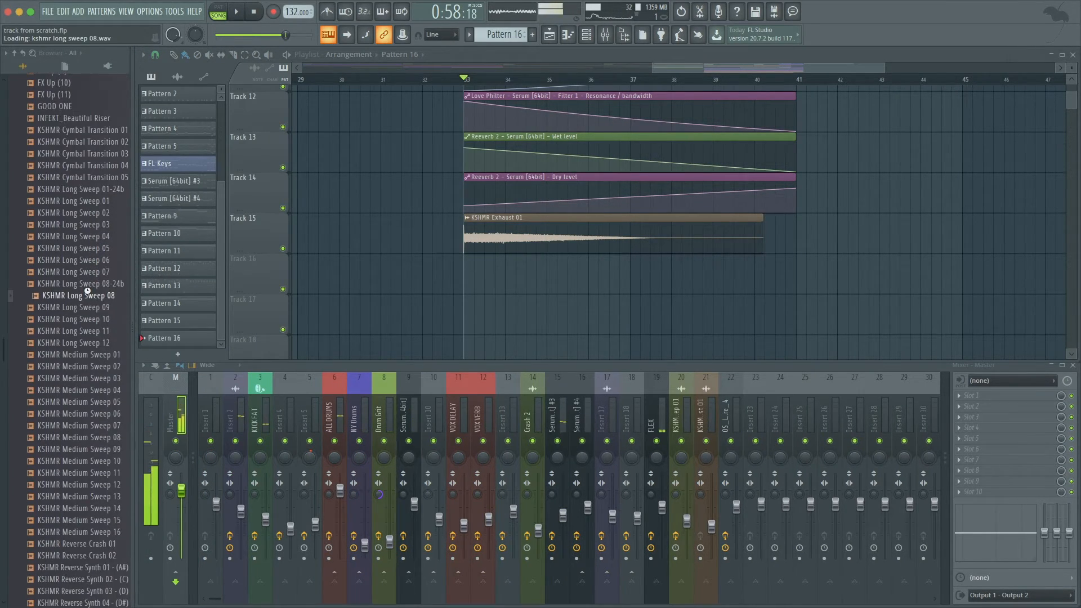
{"action": "left_click_drag", "start_coordinate": [75, 302], "coordinate": [376, 279]}
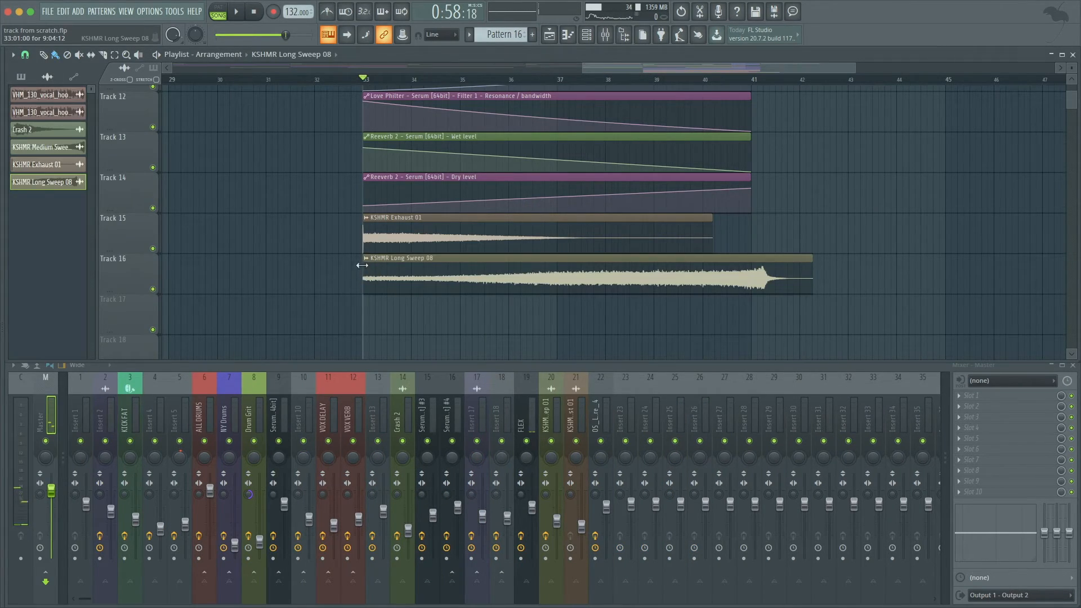
Fit the KSHMR Long Sweep 08 clip to the tempo using the estimated 128 BPM and remove its tail after bar 41.
{"action": "right_click", "coordinate": [369, 265]}
{"action": "left_click", "coordinate": [469, 321]}
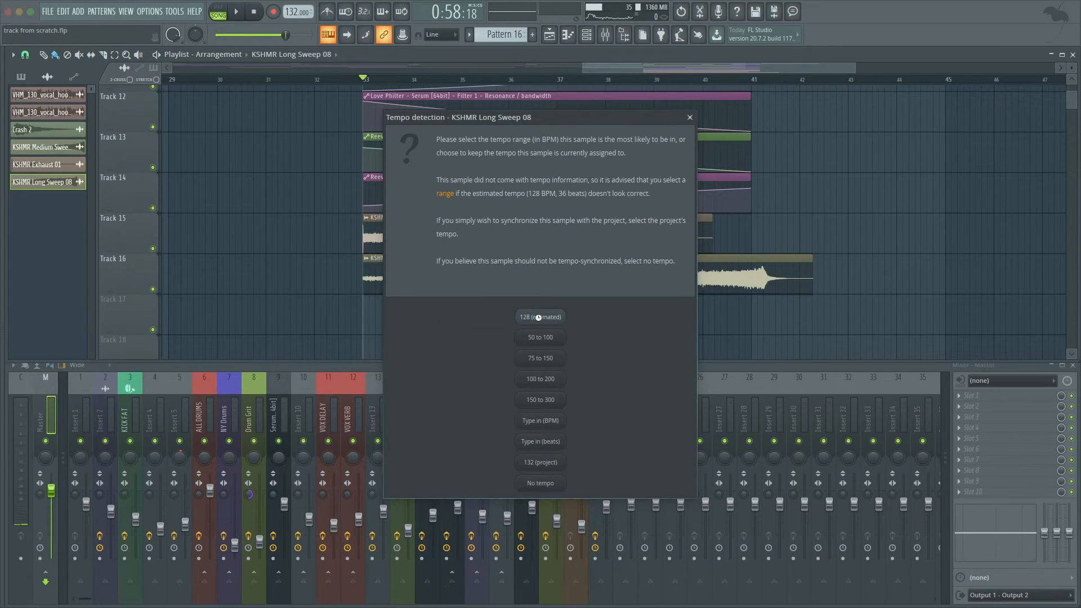
{"action": "left_click", "coordinate": [529, 293]}
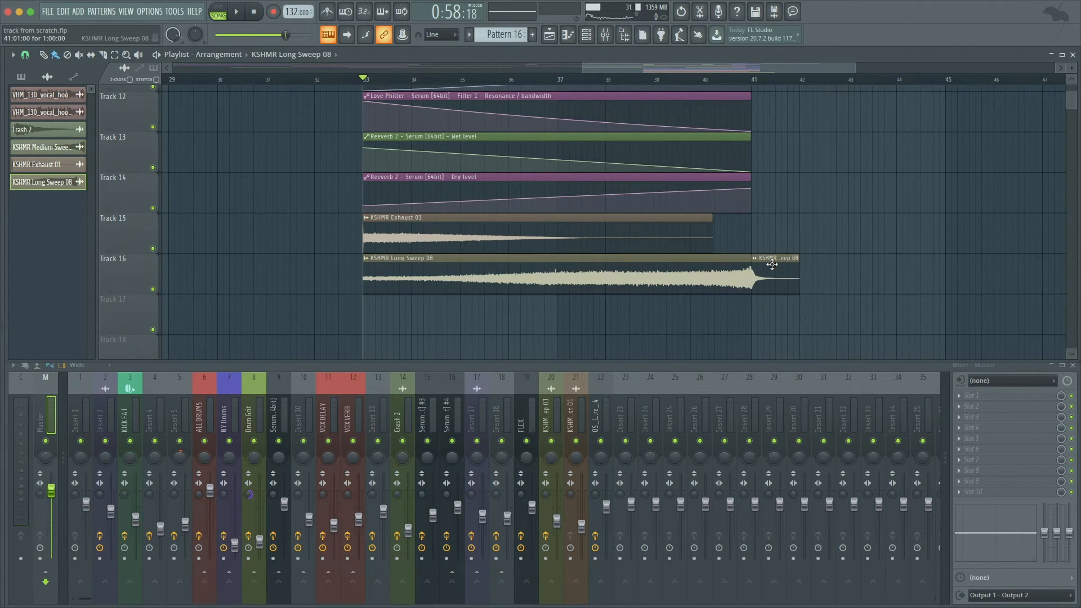
Route KSHMR Long Sweep 08 to mixer track 23 and lower its fader to about 44% (-14.5 dB).
{"action": "double_click", "coordinate": [713, 270]}
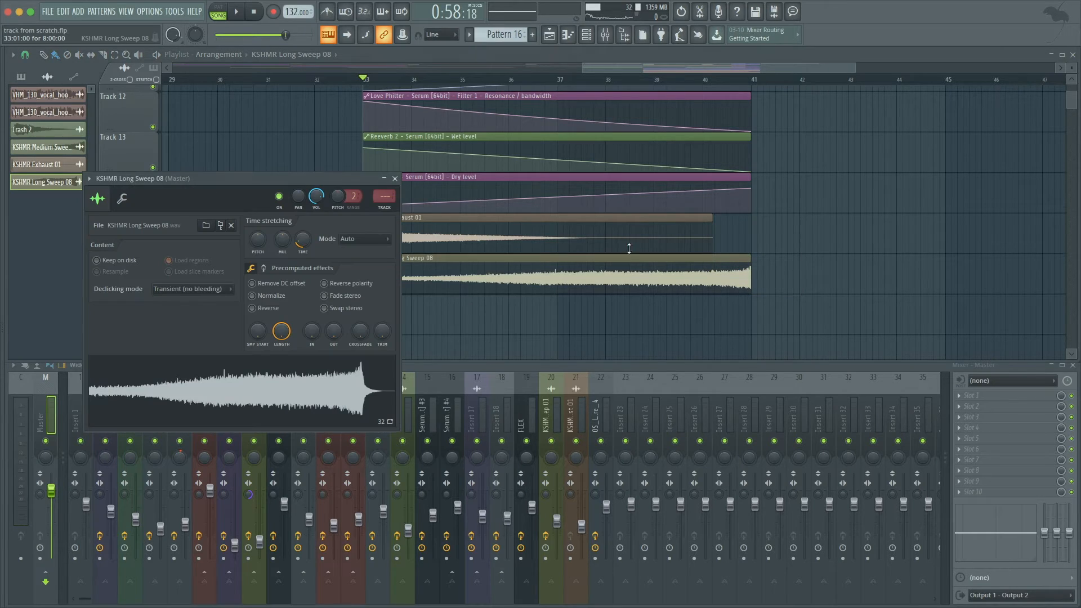
{"action": "left_click", "coordinate": [395, 178]}
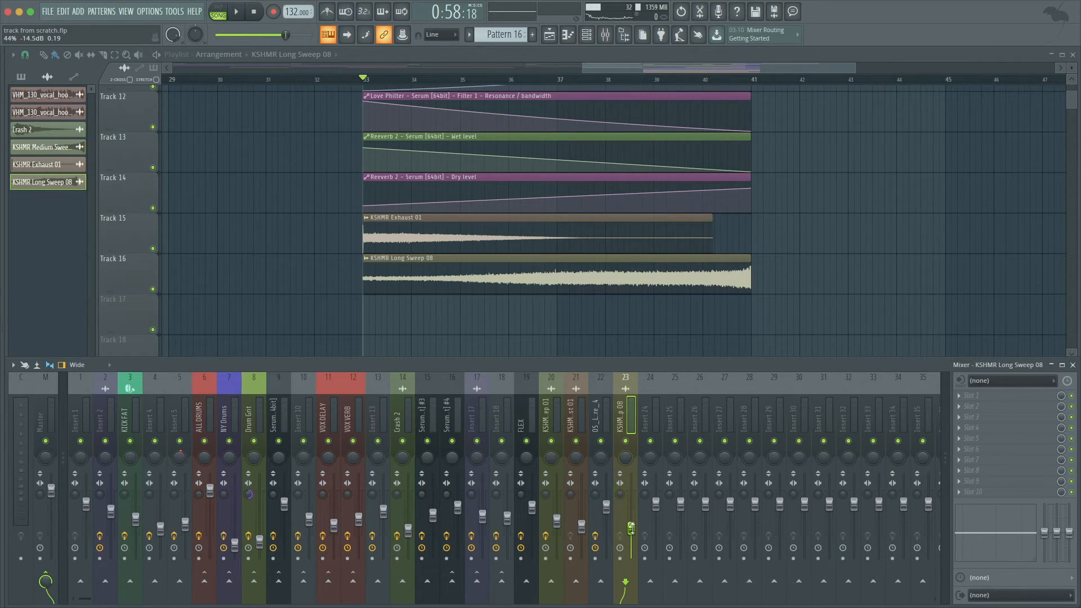
Add Fruity Parametric EQ 2 to the long sweep's mixer track and set band 1 as a high pass at about 227 Hz during playback.
{"action": "key", "text": "space"}
{"action": "left_click", "coordinate": [985, 395]}
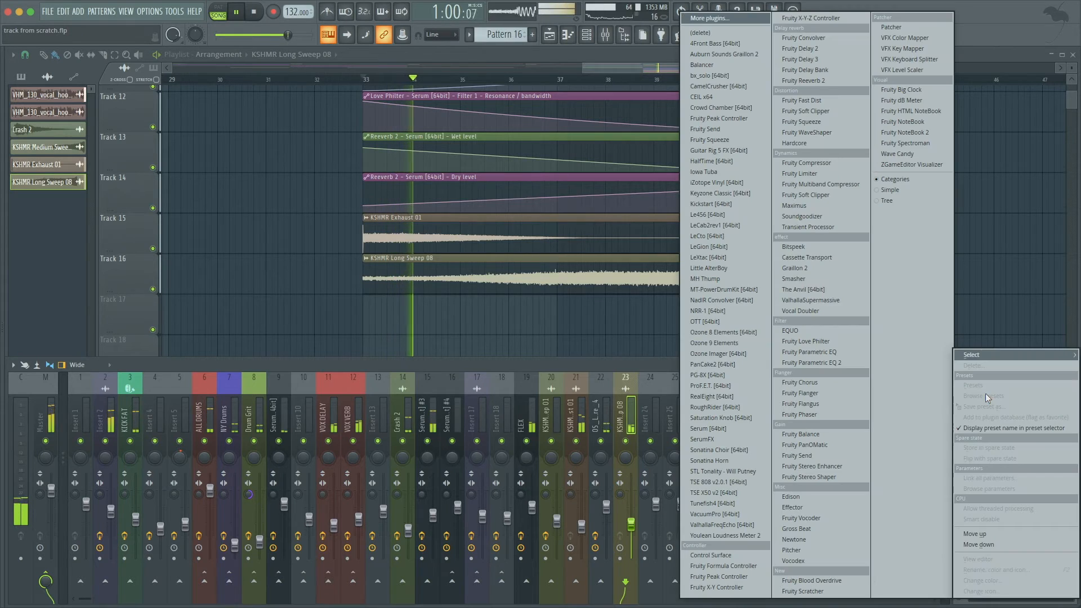
{"action": "left_click", "coordinate": [819, 362]}
{"action": "left_click_drag", "start_coordinate": [278, 133], "coordinate": [283, 220]}
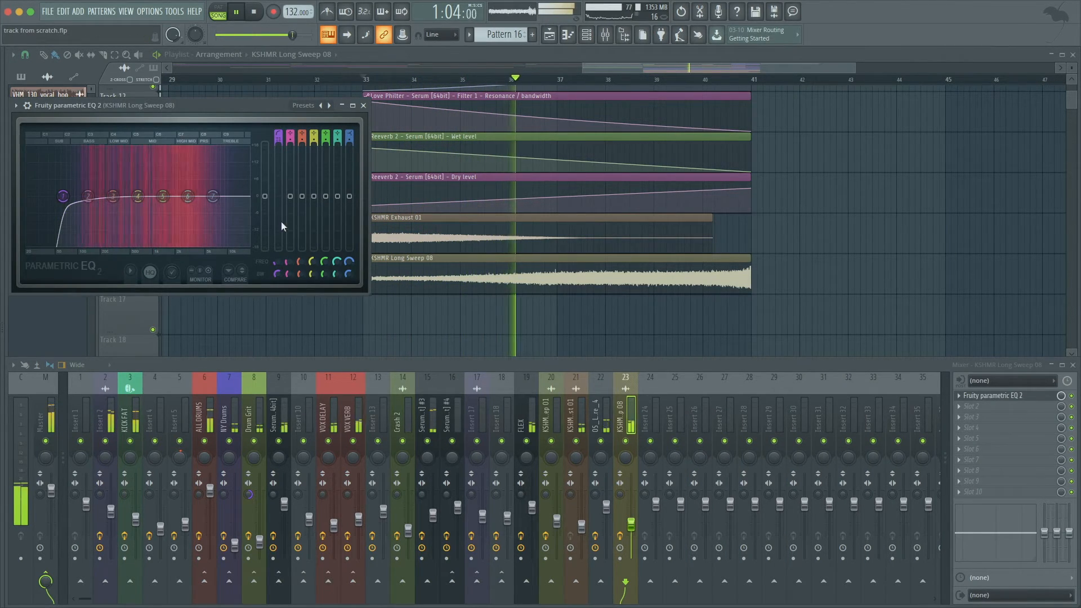
{"action": "left_click_drag", "start_coordinate": [277, 262], "coordinate": [275, 261]}
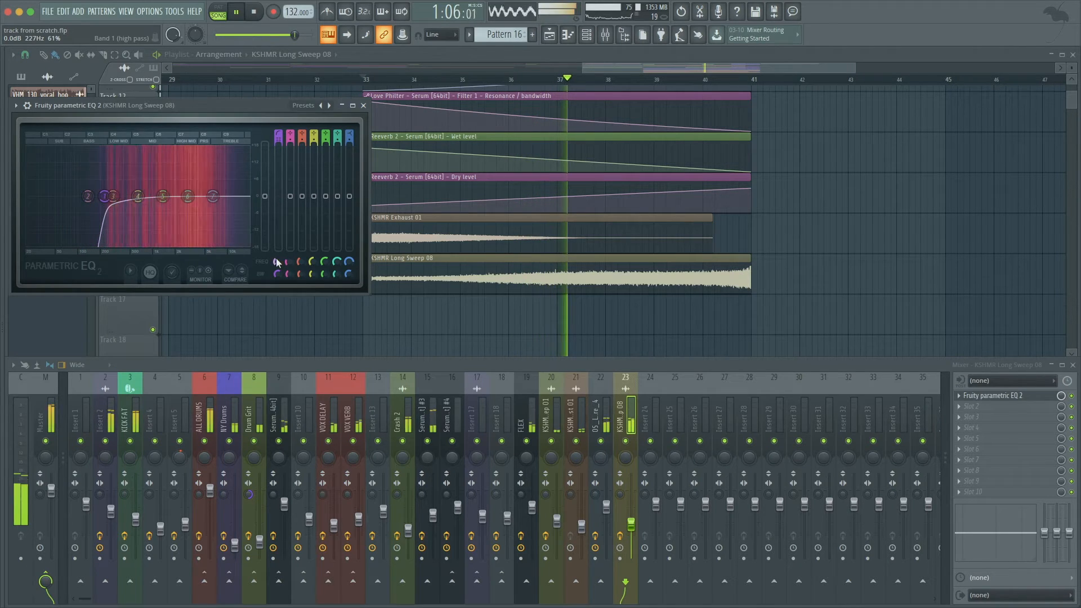
{"action": "key", "text": "Escape"}
Save the project and check the arrangement of the build-up leading into bar 41 while it plays.
{"action": "key", "text": "super+s"}
{"action": "scroll", "coordinate": [631, 235], "scroll_direction": "up", "scroll_amount": 6}
{"action": "scroll", "coordinate": [630, 234], "scroll_direction": "down", "scroll_amount": 5}
{"action": "scroll", "coordinate": [631, 234], "scroll_direction": "up", "scroll_amount": 5}
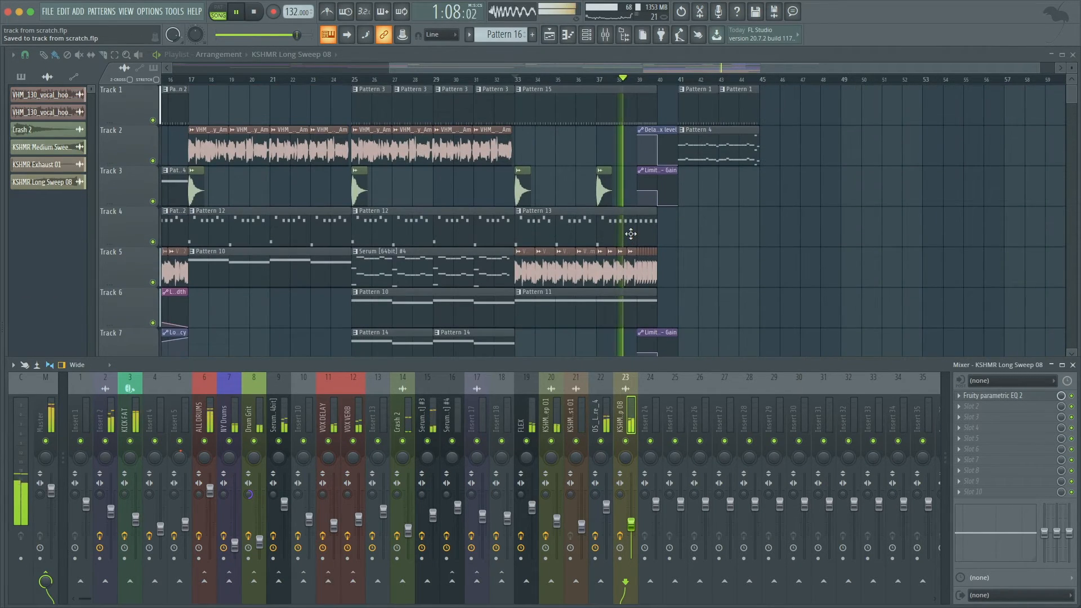
{"action": "scroll", "coordinate": [630, 235], "scroll_direction": "up", "scroll_amount": 5}
{"action": "scroll", "coordinate": [747, 222], "scroll_direction": "up", "scroll_amount": 8}
{"action": "scroll", "coordinate": [668, 254], "scroll_direction": "down", "scroll_amount": 8}
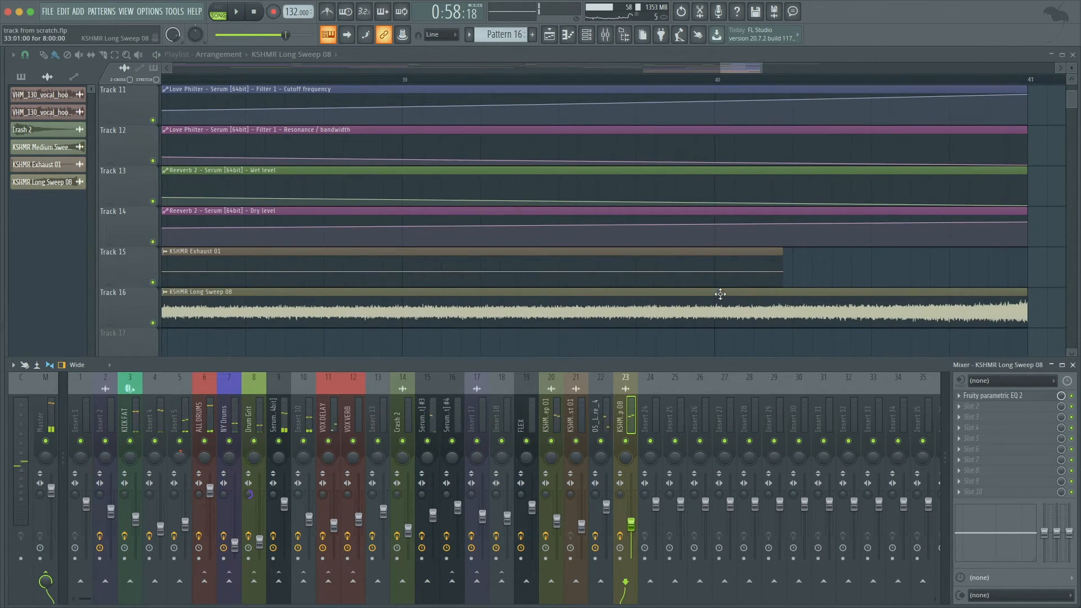
Cut the KSHMR Long Sweep 08 clip on Track 16 at bar 40 and remove the part up to bar 41.
{"action": "left_click", "coordinate": [719, 295]}
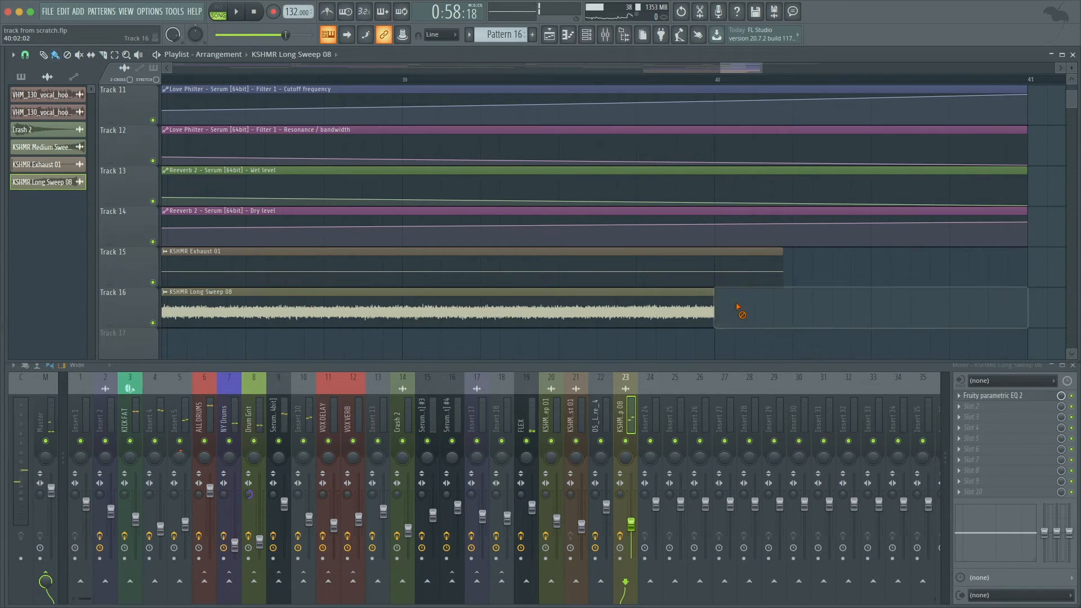
{"action": "scroll", "coordinate": [743, 306], "scroll_direction": "down", "scroll_amount": 3}
{"action": "scroll", "coordinate": [740, 307], "scroll_direction": "up", "scroll_amount": 8}
{"action": "scroll", "coordinate": [658, 181], "scroll_direction": "down", "scroll_amount": 1}
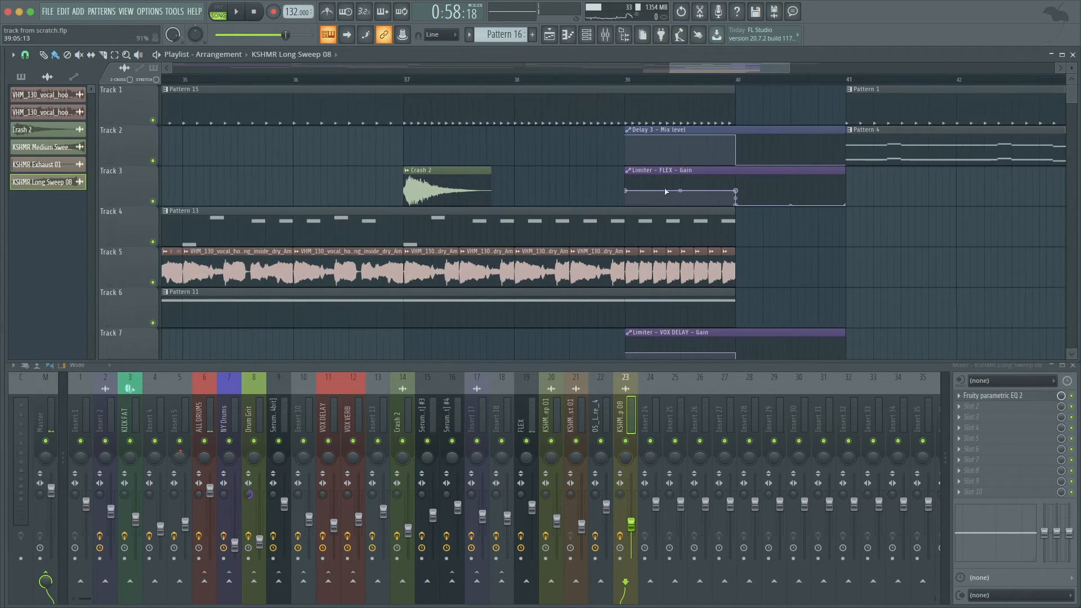
Shorten the last four vocal chops before bar 40 on Track 5 and clone them into the gaps for a double-speed stutter.
{"action": "scroll", "coordinate": [711, 231], "scroll_direction": "up", "scroll_amount": 4}
{"action": "left_click_drag", "start_coordinate": [753, 269], "coordinate": [654, 266]}
{"action": "key", "text": "ctrl+z"}
{"action": "key", "text": "ctrl+z"}
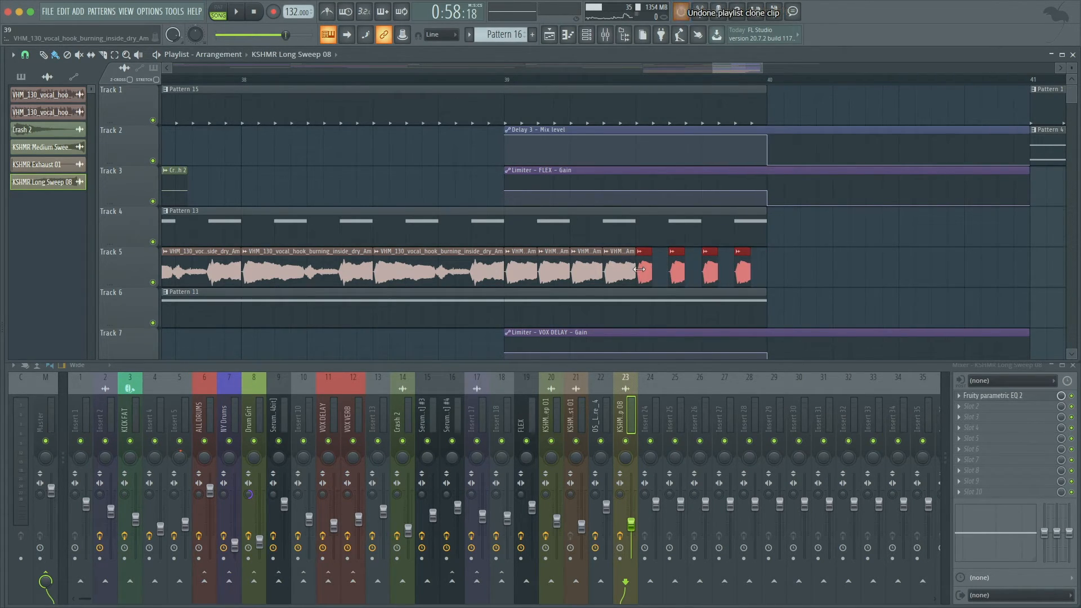
{"action": "left_click_drag", "start_coordinate": [651, 269], "coordinate": [666, 269], "text": "shift"}
{"action": "scroll", "coordinate": [829, 274], "scroll_direction": "down", "scroll_amount": 5}
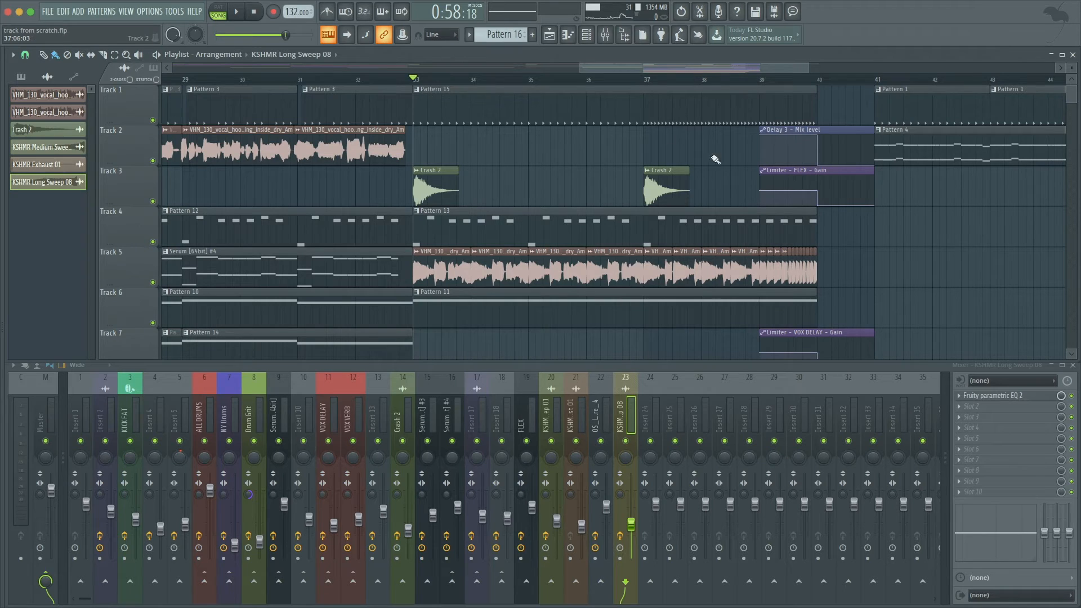
Select the build-up from bar 33 to bar 40 as the playback range and save the project.
{"action": "scroll", "coordinate": [613, 175], "scroll_direction": "down", "scroll_amount": 4}
{"action": "scroll", "coordinate": [613, 175], "scroll_direction": "up", "scroll_amount": 2}
{"action": "scroll", "coordinate": [614, 175], "scroll_direction": "down", "scroll_amount": 2}
{"action": "scroll", "coordinate": [614, 174], "scroll_direction": "up", "scroll_amount": 5}
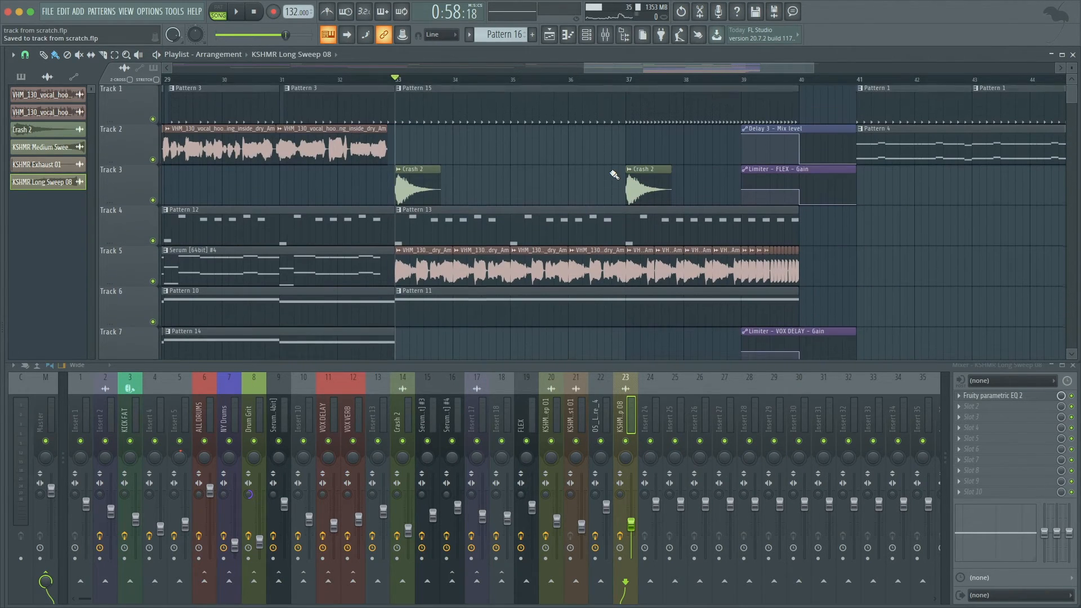
{"action": "left_click_drag", "start_coordinate": [803, 84], "coordinate": [408, 102]}
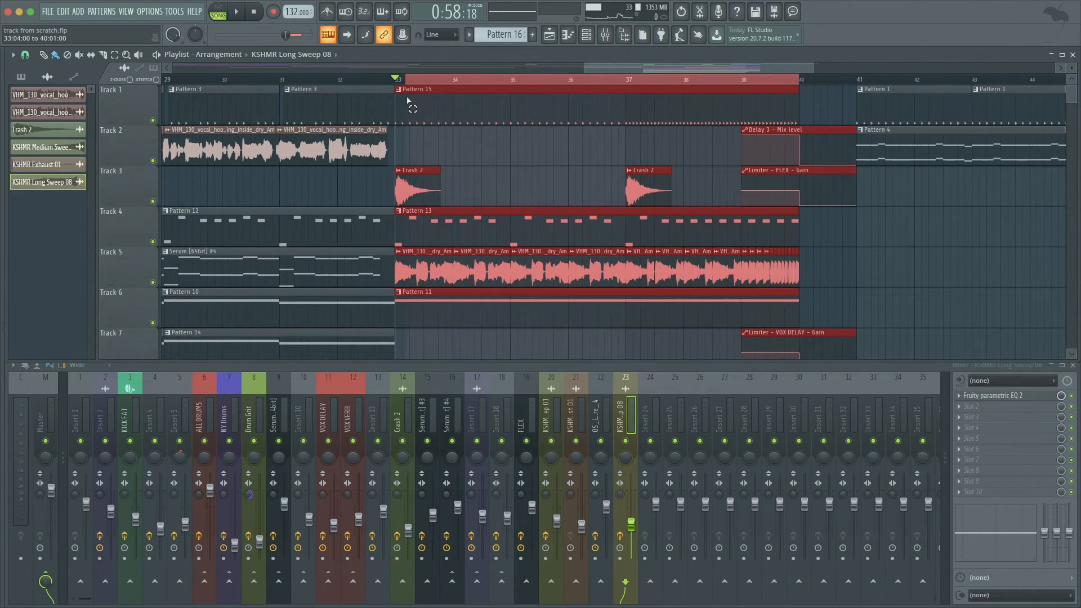
{"action": "key", "text": "ctrl+s"}
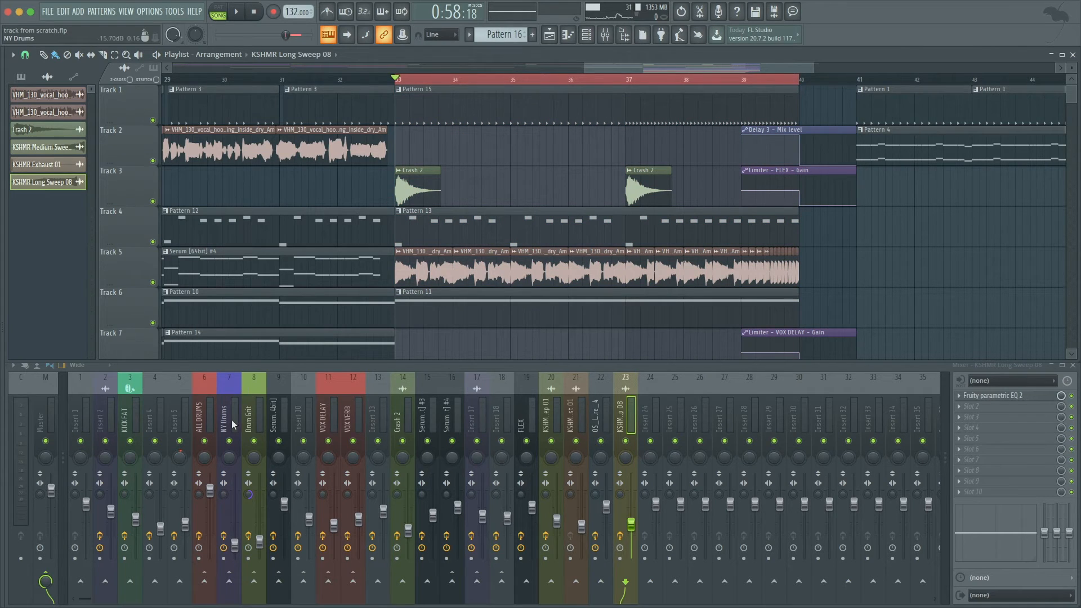
Solo the vocal on mixer Insert 2 while the range plays, select that insert and save the project.
{"action": "key", "text": "space"}
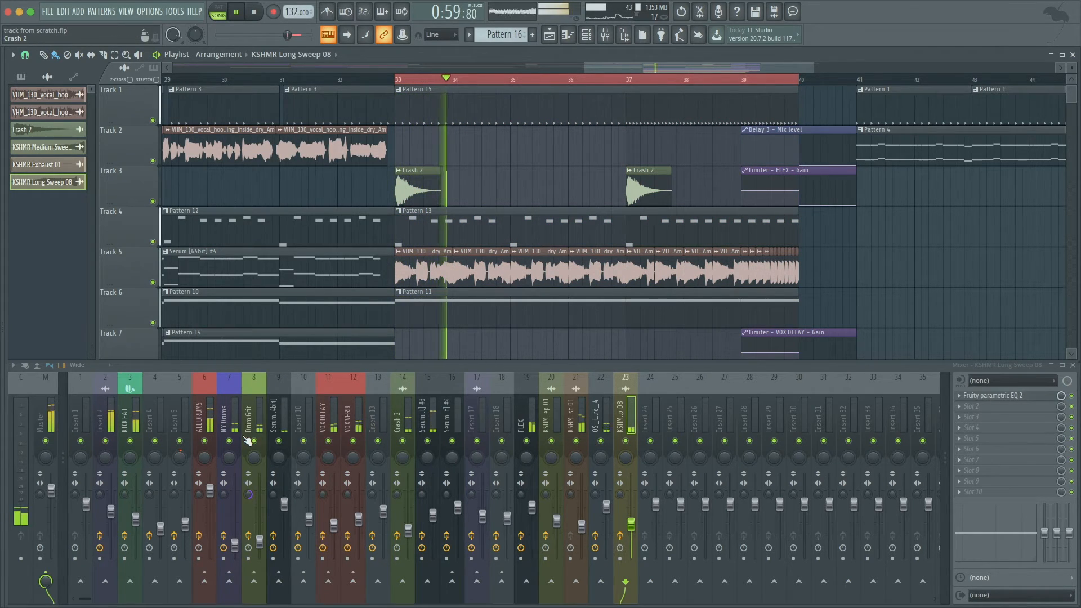
{"action": "right_click", "coordinate": [105, 441]}
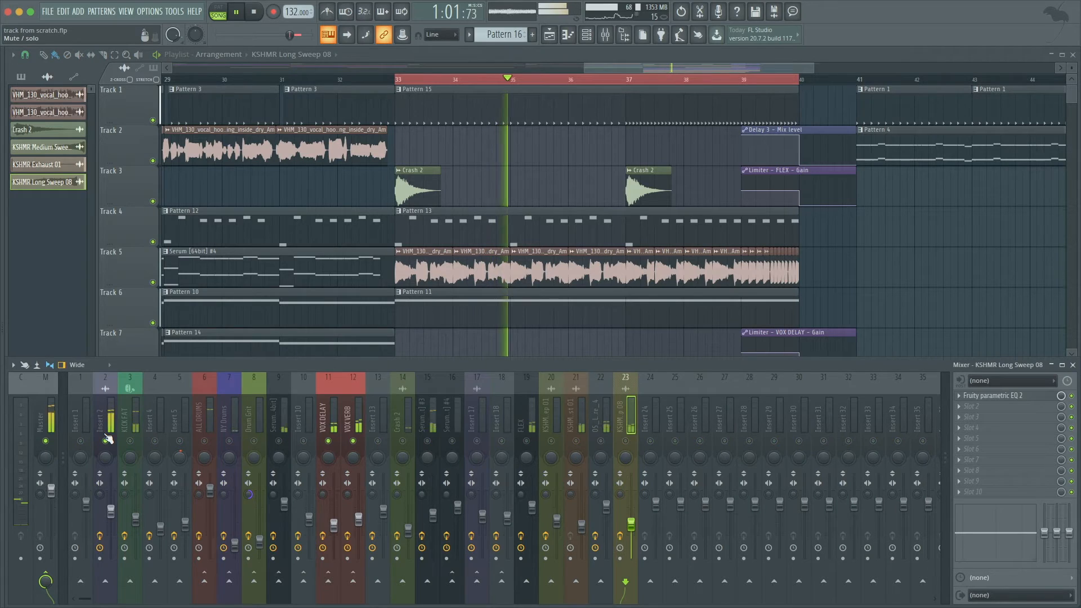
{"action": "left_click", "coordinate": [107, 425]}
{"action": "key", "text": "space"}
{"action": "key", "text": "ctrl+s"}
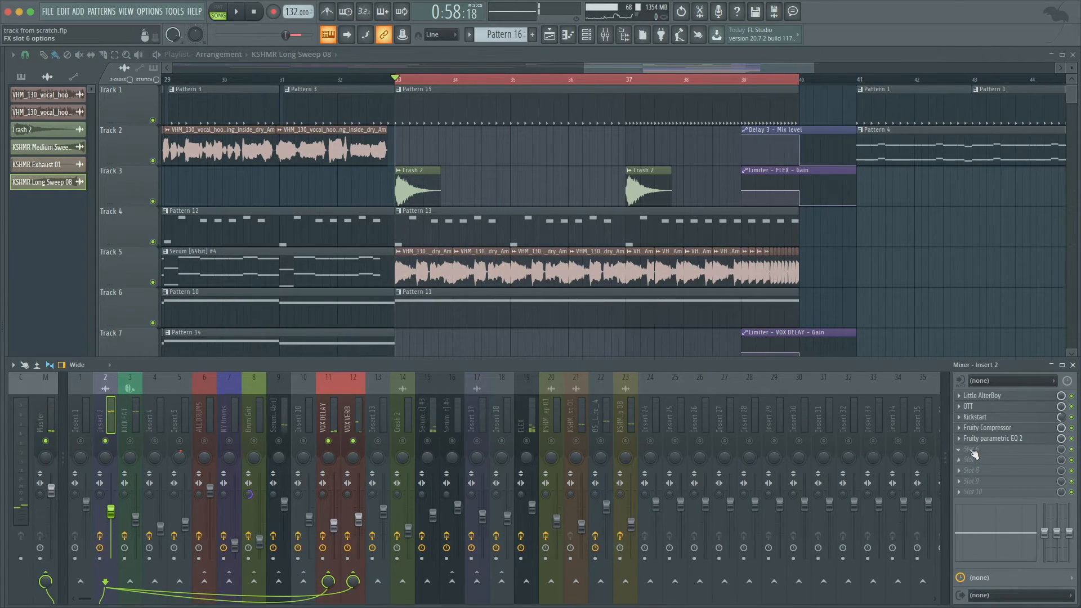
Add Fruity Reeverb 2 to slot 6 of Insert 2 and set its wet level to 0%.
{"action": "left_click", "coordinate": [973, 454]}
{"action": "left_click", "coordinate": [816, 81]}
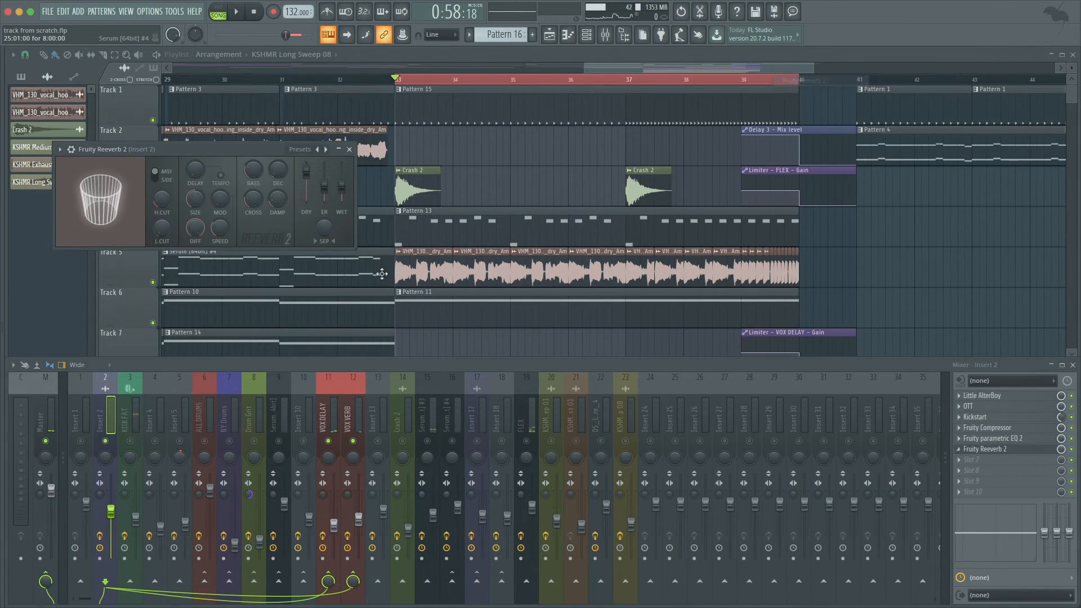
{"action": "left_click_drag", "start_coordinate": [341, 186], "coordinate": [345, 205]}
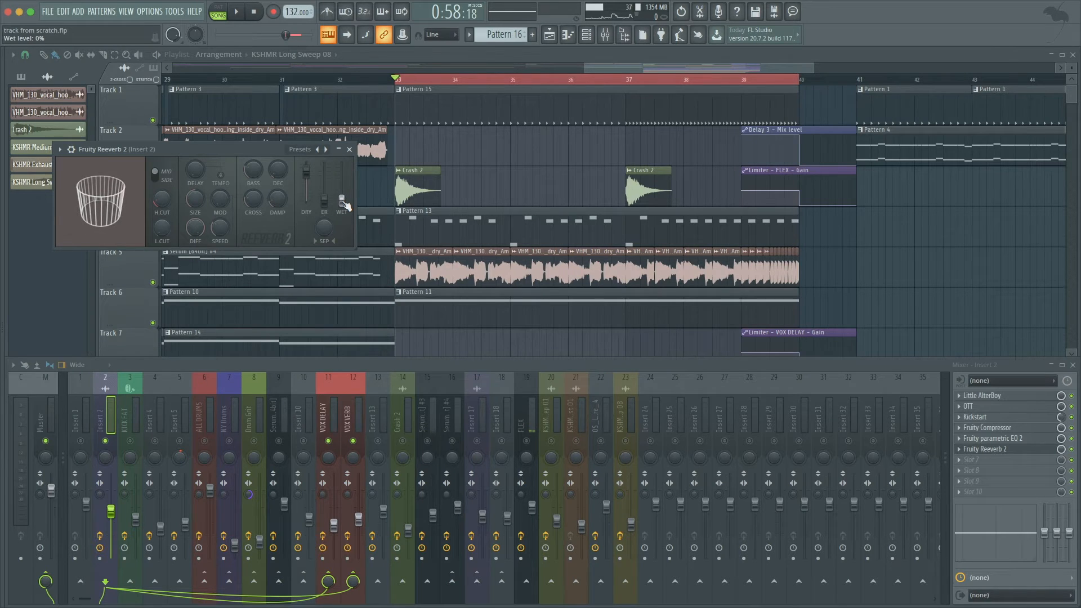
Create automation clips for the wet level and dry level of the Insert 2 reverb over bars 33 to 40.
{"action": "right_click", "coordinate": [344, 203]}
{"action": "left_click", "coordinate": [355, 212]}
{"action": "right_click", "coordinate": [338, 200]}
{"action": "left_click", "coordinate": [346, 251]}
{"action": "left_click", "coordinate": [349, 150]}
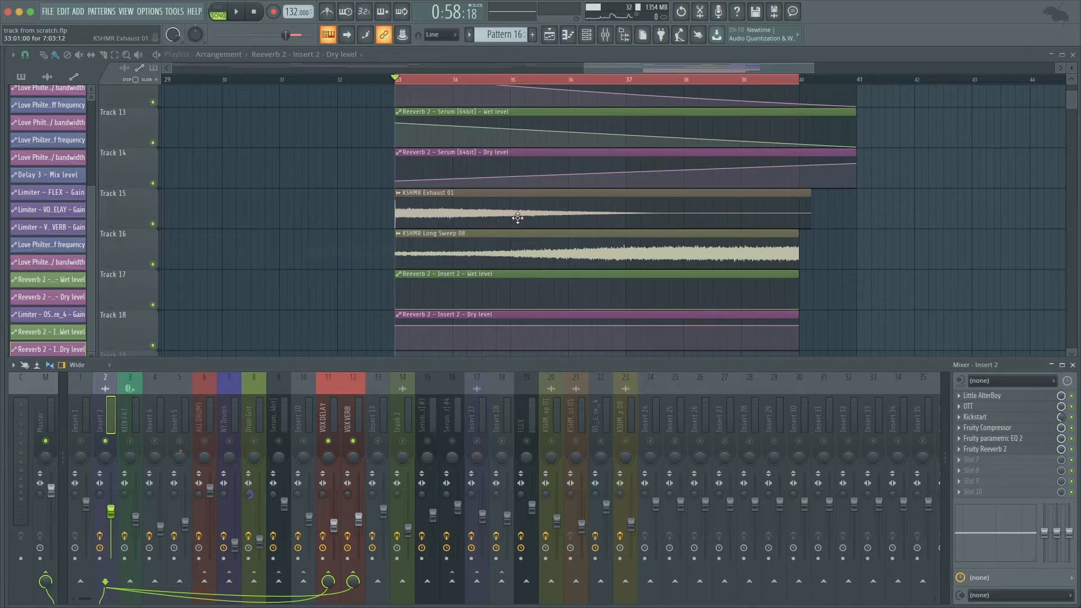
Ramp the Insert 2 reverb wet level up towards bar 40 and its dry level down to about 26%, checking during playback.
{"action": "scroll", "coordinate": [516, 221], "scroll_direction": "down", "scroll_amount": 2}
{"action": "left_click_drag", "start_coordinate": [798, 276], "coordinate": [799, 308]}
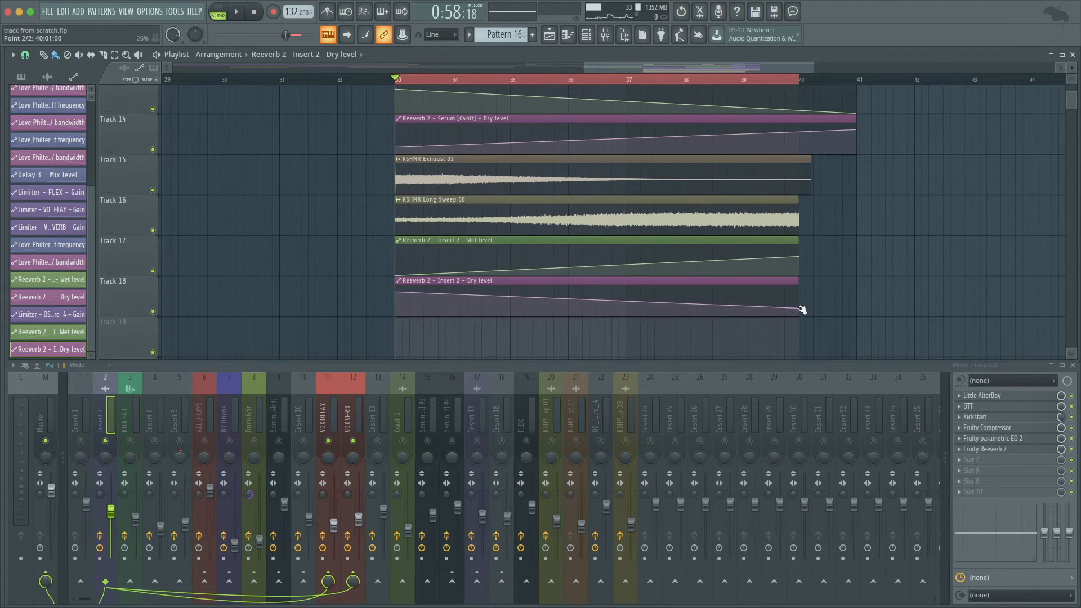
{"action": "key", "text": "space"}
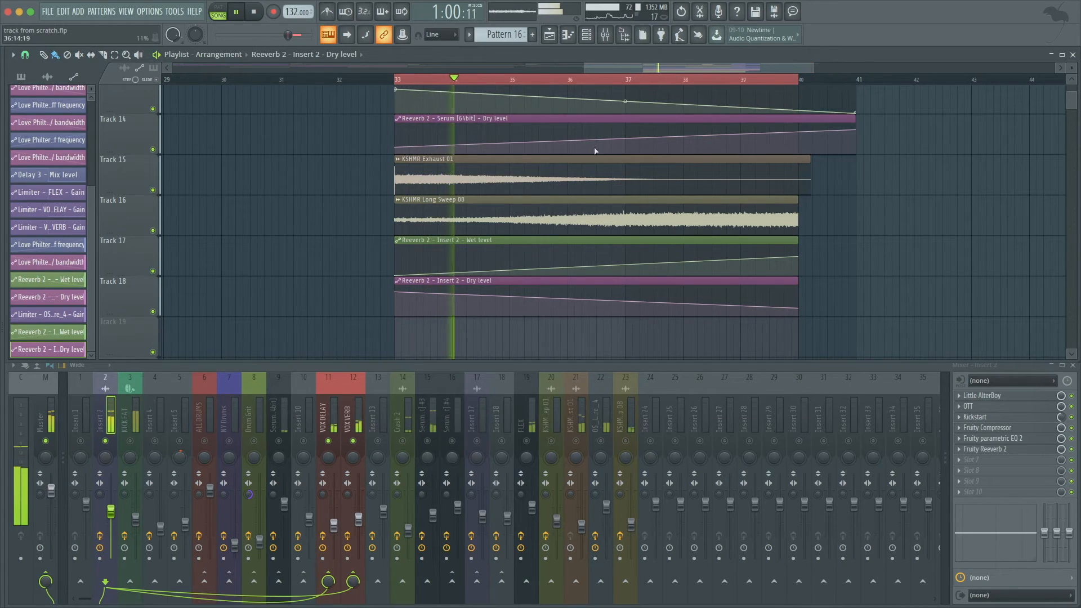
{"action": "left_click_drag", "start_coordinate": [798, 257], "coordinate": [798, 250]}
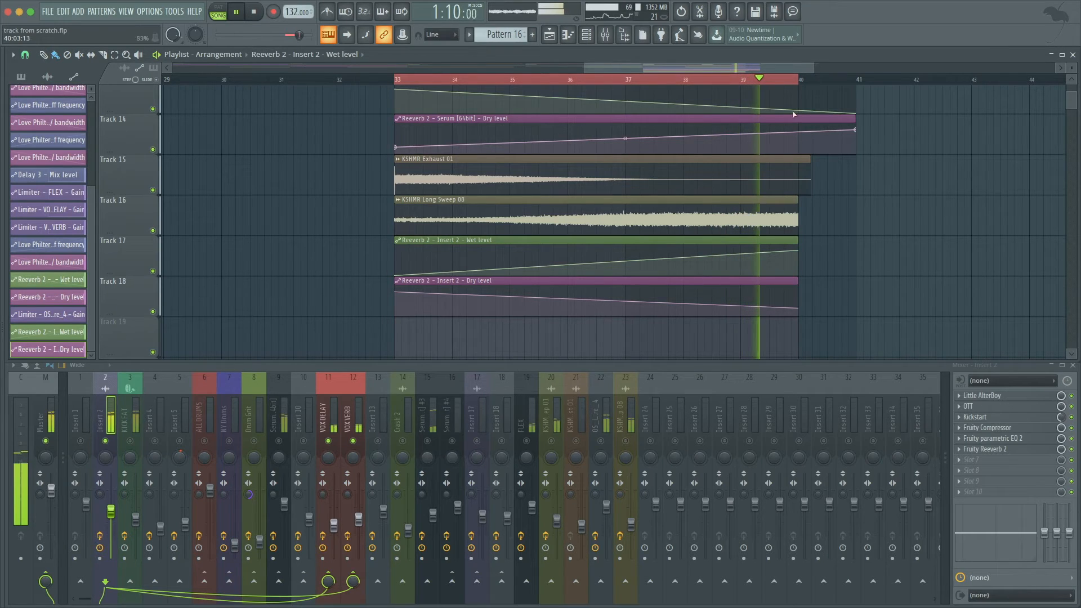
Clear the playback range, restore all mixer tracks from solo and save the project.
{"action": "left_click", "coordinate": [769, 79]}
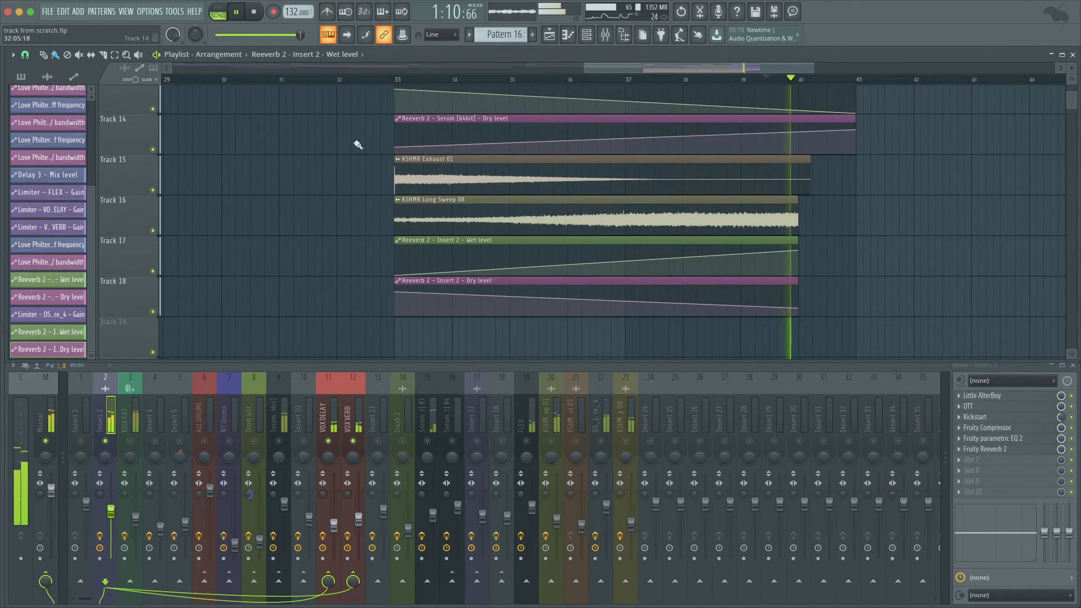
{"action": "key", "text": "ctrl+s"}
{"action": "key", "text": "space"}
Extend the Insert 2 reverb wet-level automation to bar 41 and drop it abruptly to zero at bar 40.
{"action": "scroll", "coordinate": [804, 254], "scroll_direction": "up", "scroll_amount": 5}
{"action": "right_click", "coordinate": [763, 251]}
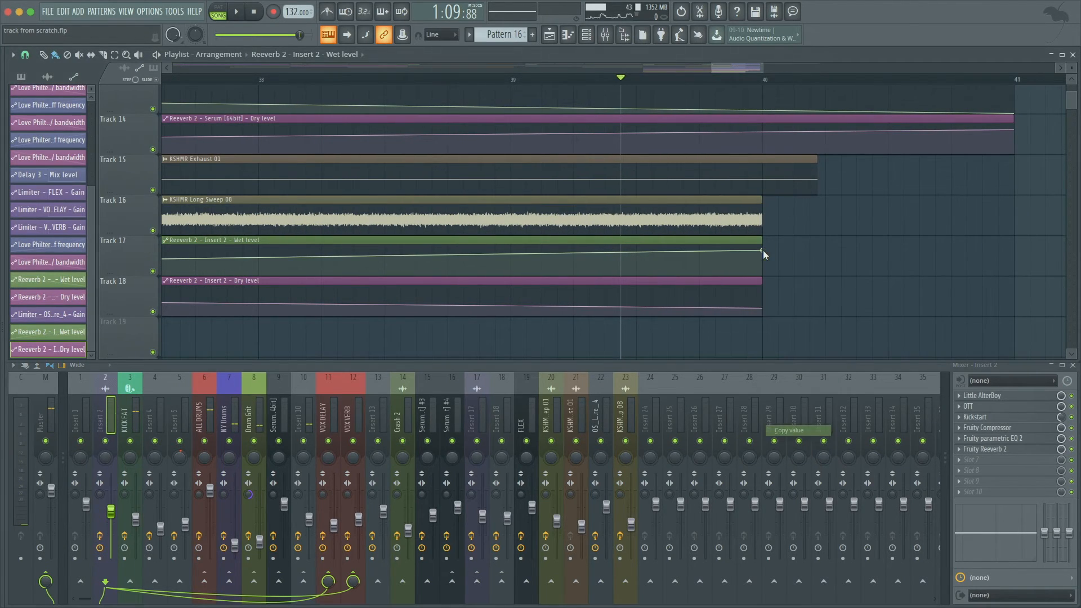
{"action": "left_click_drag", "start_coordinate": [759, 252], "coordinate": [1024, 273]}
{"action": "right_click", "coordinate": [764, 253]}
{"action": "right_click", "coordinate": [764, 253]}
{"action": "left_click", "coordinate": [779, 281]}
{"action": "scroll", "coordinate": [234, 264], "scroll_direction": "down", "scroll_amount": 4}
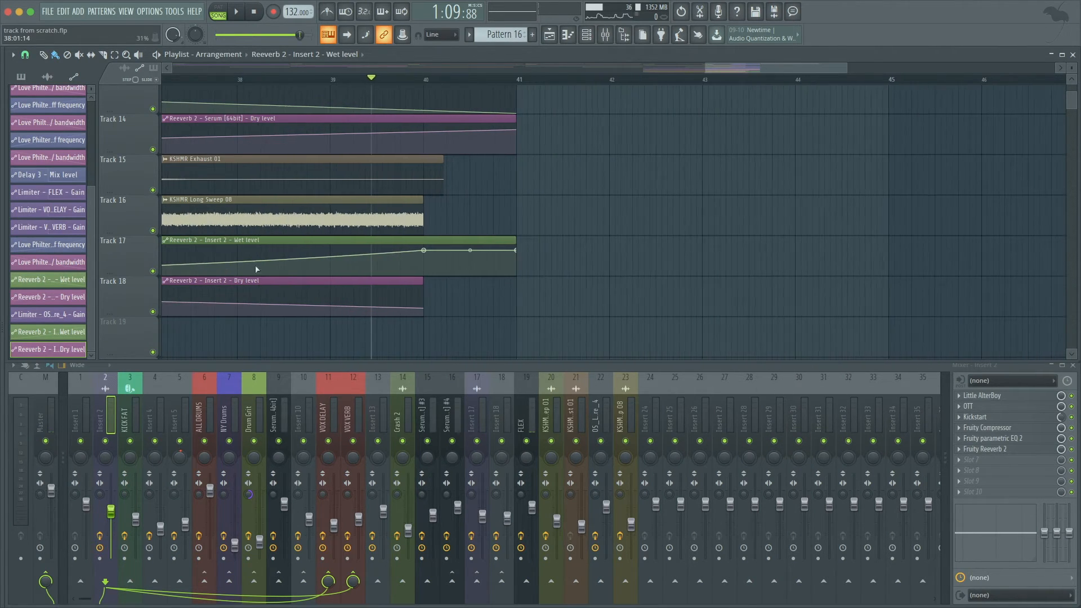
{"action": "scroll", "coordinate": [225, 267], "scroll_direction": "left", "scroll_amount": 4}
{"action": "scroll", "coordinate": [226, 267], "scroll_direction": "up", "scroll_amount": 1}
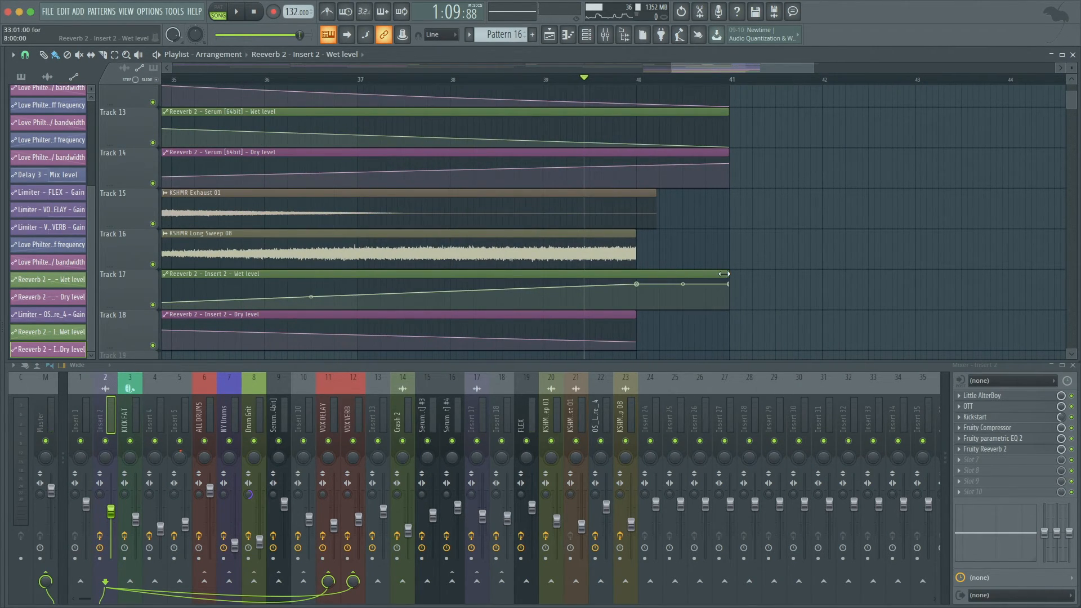
{"action": "left_click_drag", "start_coordinate": [688, 284], "coordinate": [638, 320]}
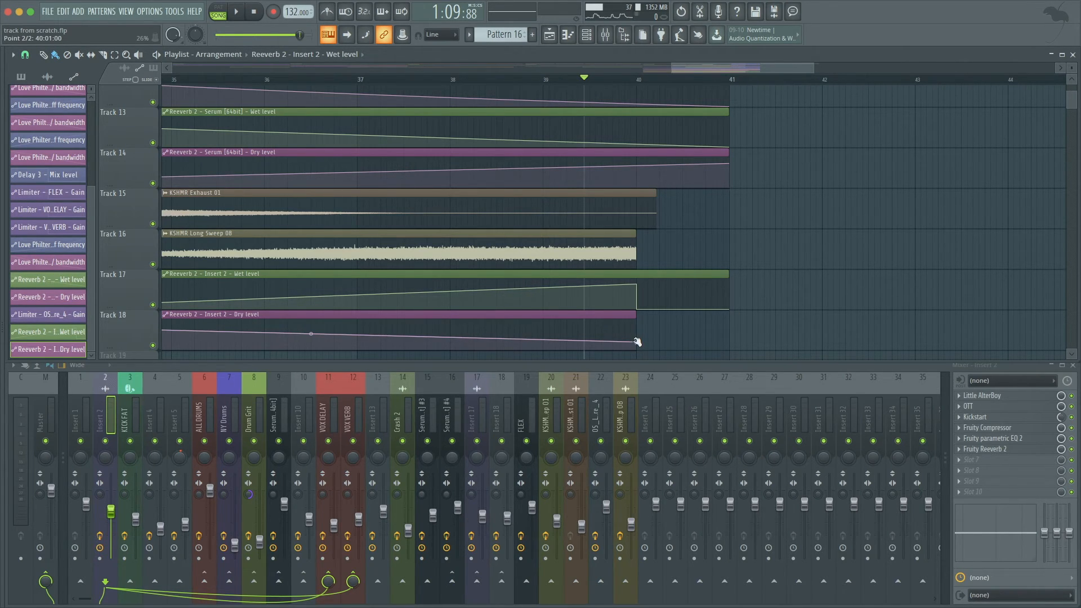
Play the transition after bar 39 and the build-up from bar 33 to check the vocal reverb automation.
{"action": "key", "text": "space"}
{"action": "scroll", "coordinate": [636, 342], "scroll_direction": "down", "scroll_amount": 3}
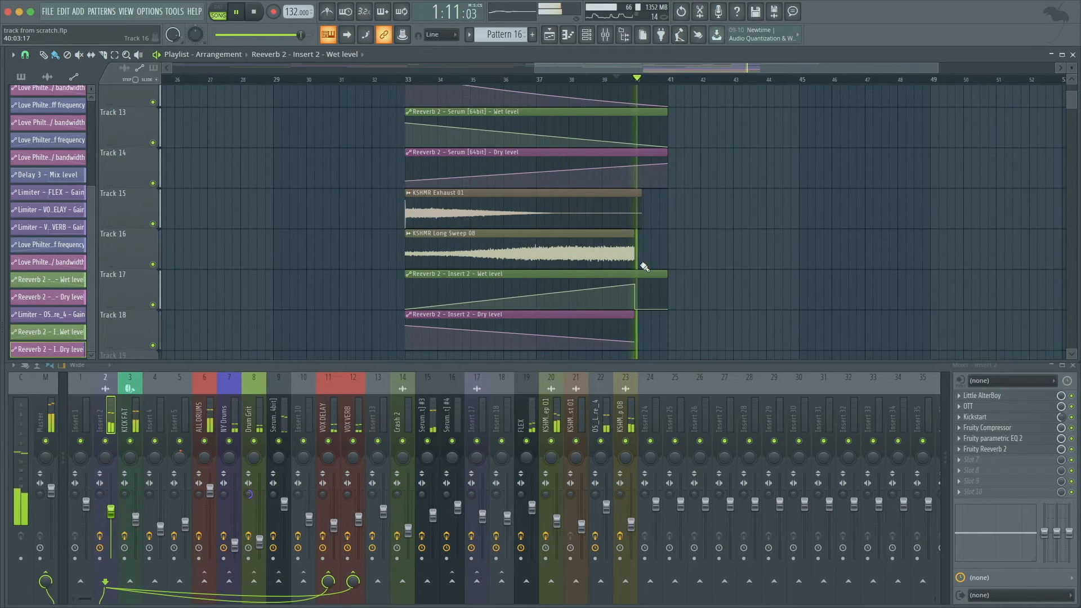
{"action": "scroll", "coordinate": [396, 77], "scroll_direction": "left", "scroll_amount": 1}
{"action": "left_click", "coordinate": [398, 78]}
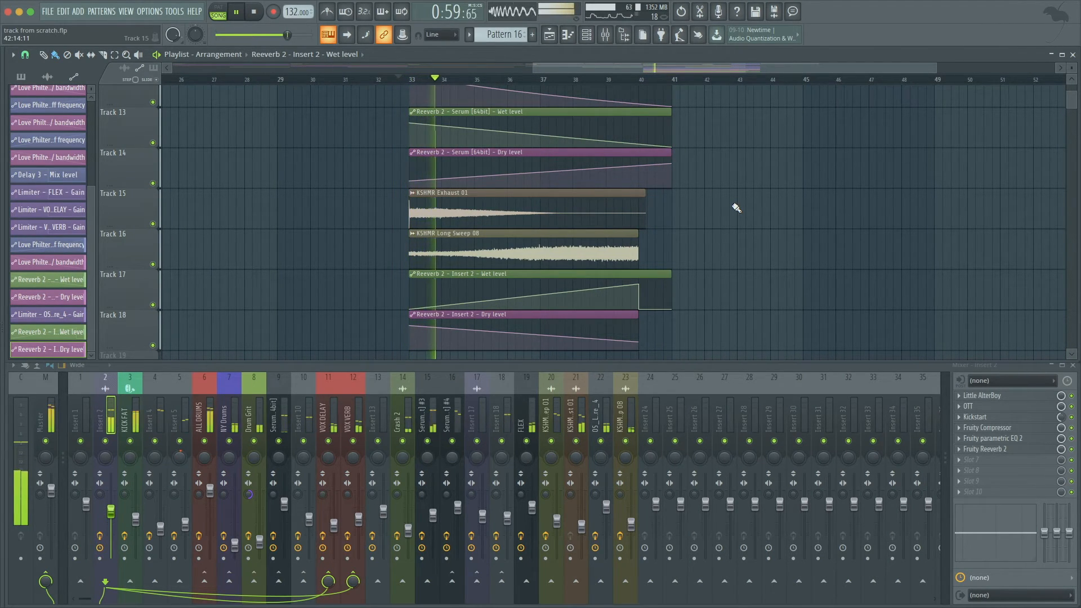
{"action": "scroll", "coordinate": [736, 208], "scroll_direction": "up", "scroll_amount": 4}
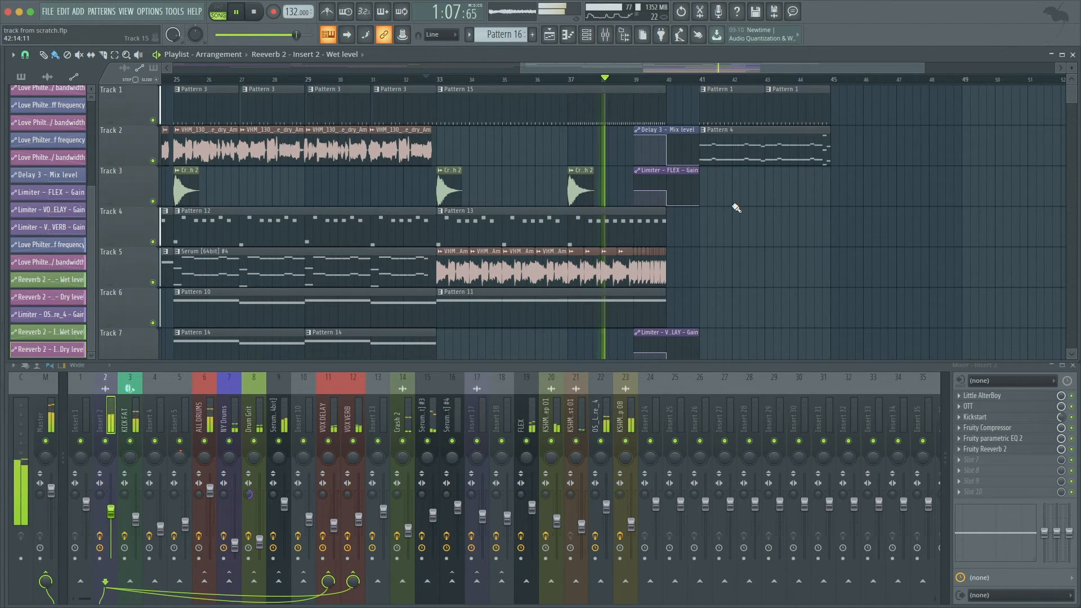
Bend the Love Philter cutoff frequency automation on Track 11 slightly upward and play again from just before bar 37.
{"action": "scroll", "coordinate": [736, 208], "scroll_direction": "down", "scroll_amount": 2}
{"action": "left_click_drag", "start_coordinate": [564, 251], "coordinate": [564, 245]}
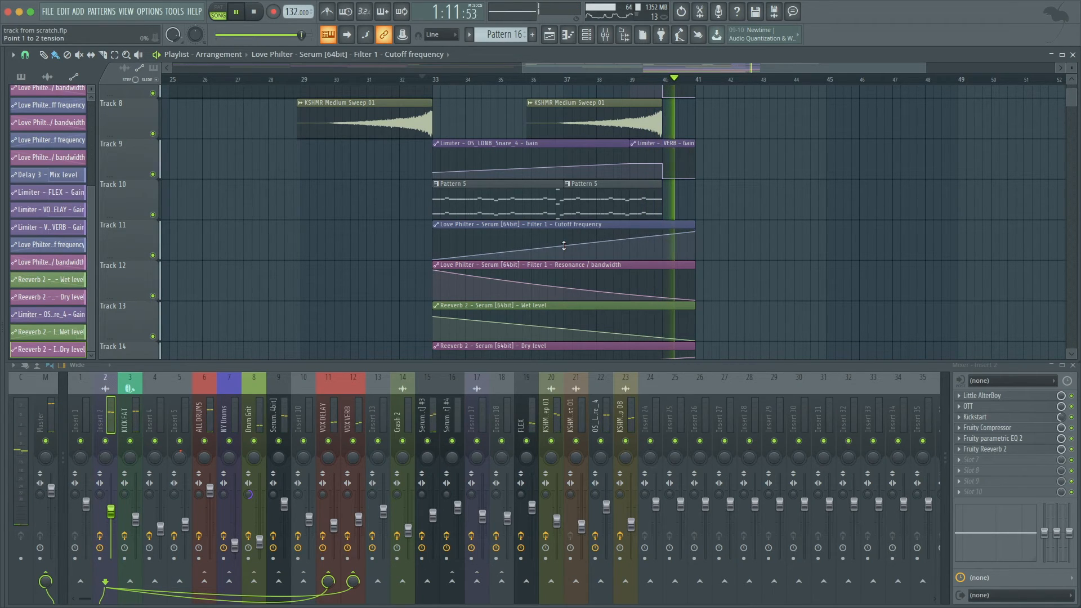
{"action": "left_click", "coordinate": [561, 79]}
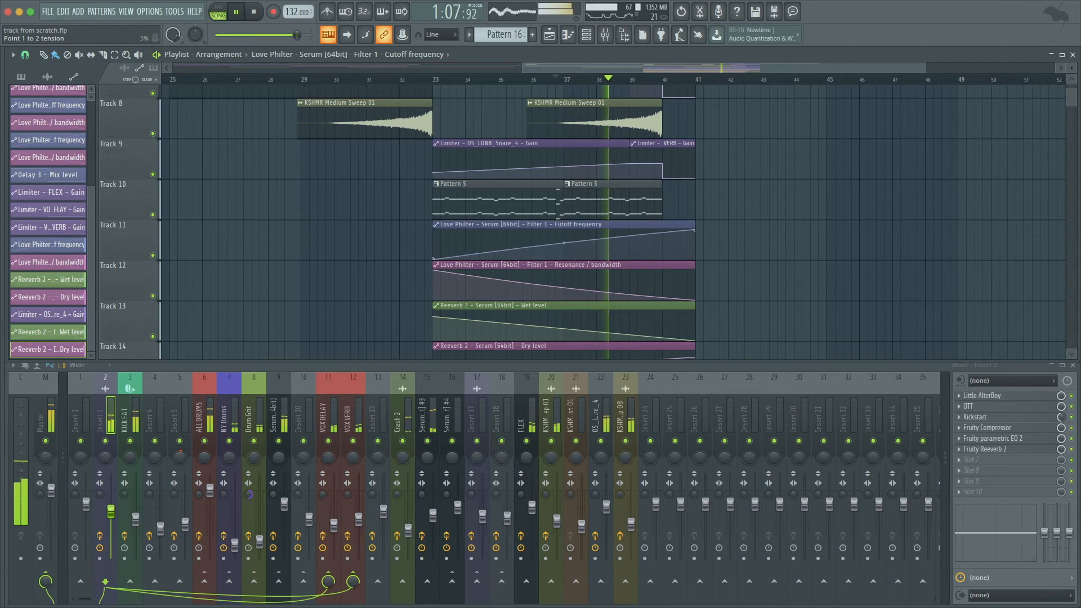
Try bending the Love Philter resonance automation curve on Track 12, undo the change and stop playback.
{"action": "left_click_drag", "start_coordinate": [564, 288], "coordinate": [563, 298]}
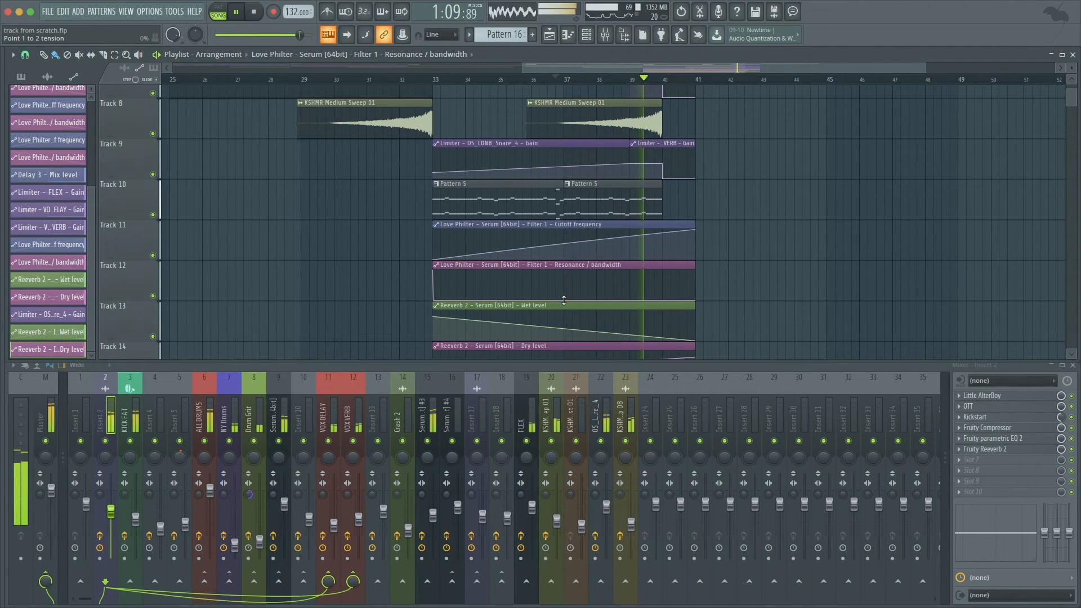
{"action": "key", "text": "super+z"}
{"action": "key", "text": "space"}
Play from bar 33 with only the Pattern 5 track and the Love Philter cutoff and resonance tracks, 10 to 12, enabled.
{"action": "scroll", "coordinate": [488, 223], "scroll_direction": "up", "scroll_amount": 3}
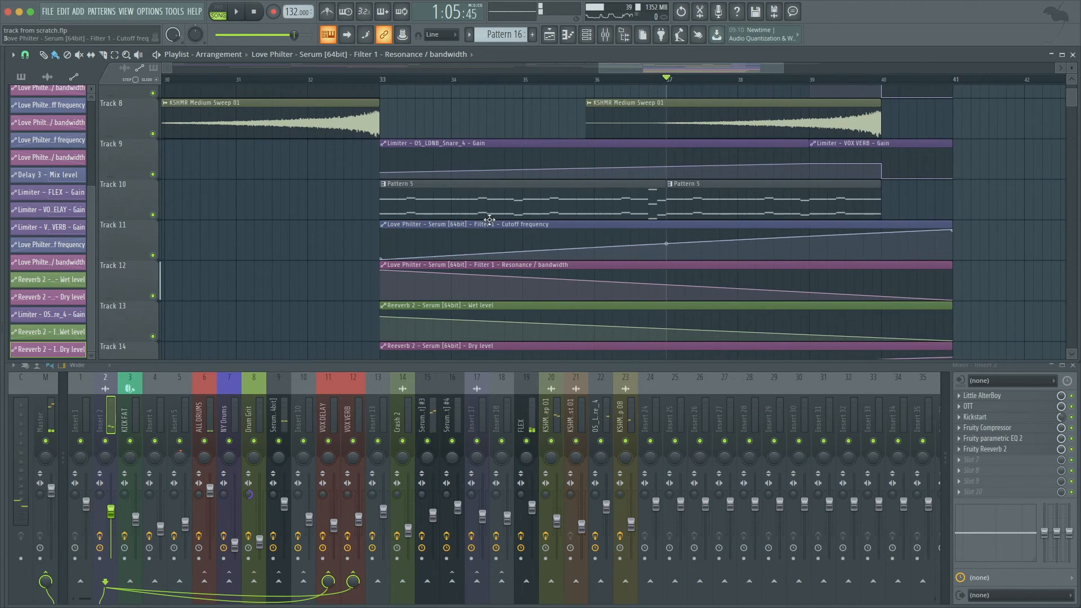
{"action": "left_click", "coordinate": [498, 198]}
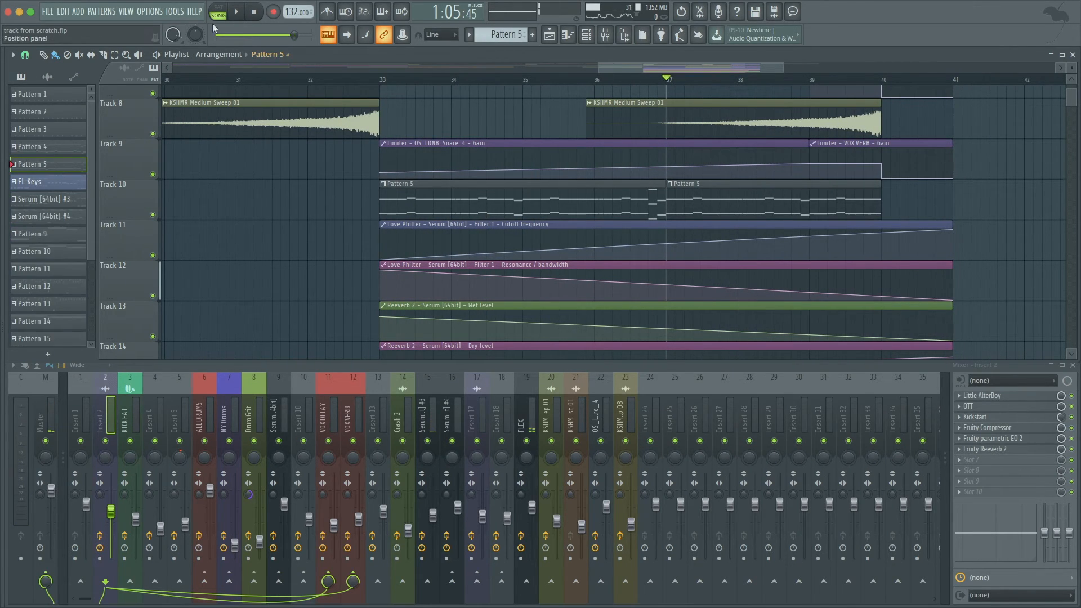
{"action": "left_click", "coordinate": [381, 82]}
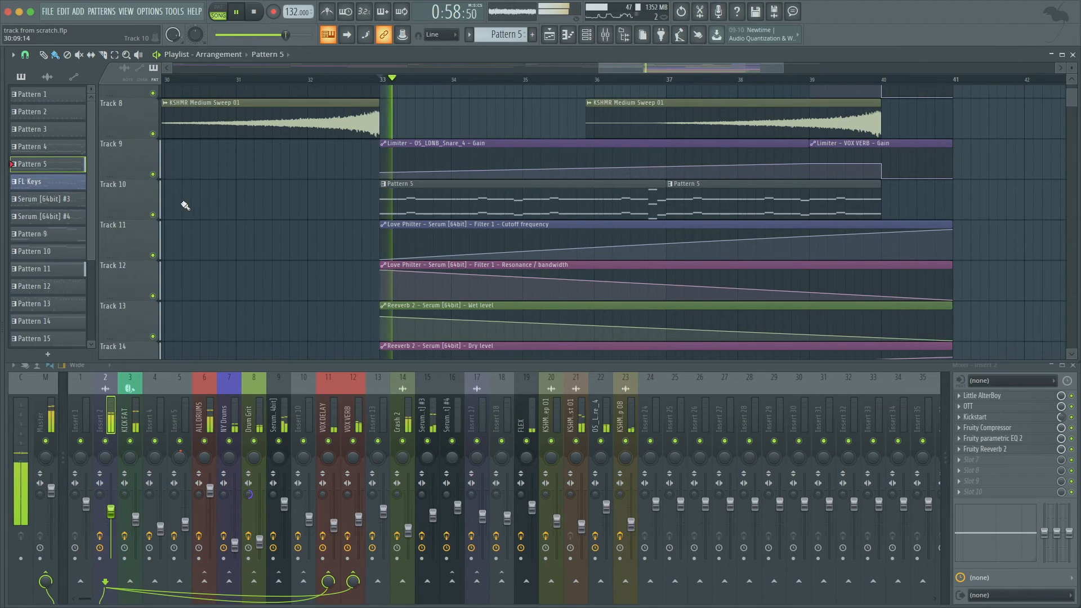
{"action": "right_click", "coordinate": [152, 215]}
{"action": "left_click", "coordinate": [152, 255]}
{"action": "left_click", "coordinate": [153, 296]}
{"action": "scroll", "coordinate": [489, 301], "scroll_direction": "up", "scroll_amount": 1}
{"action": "scroll", "coordinate": [489, 302], "scroll_direction": "right", "scroll_amount": 3}
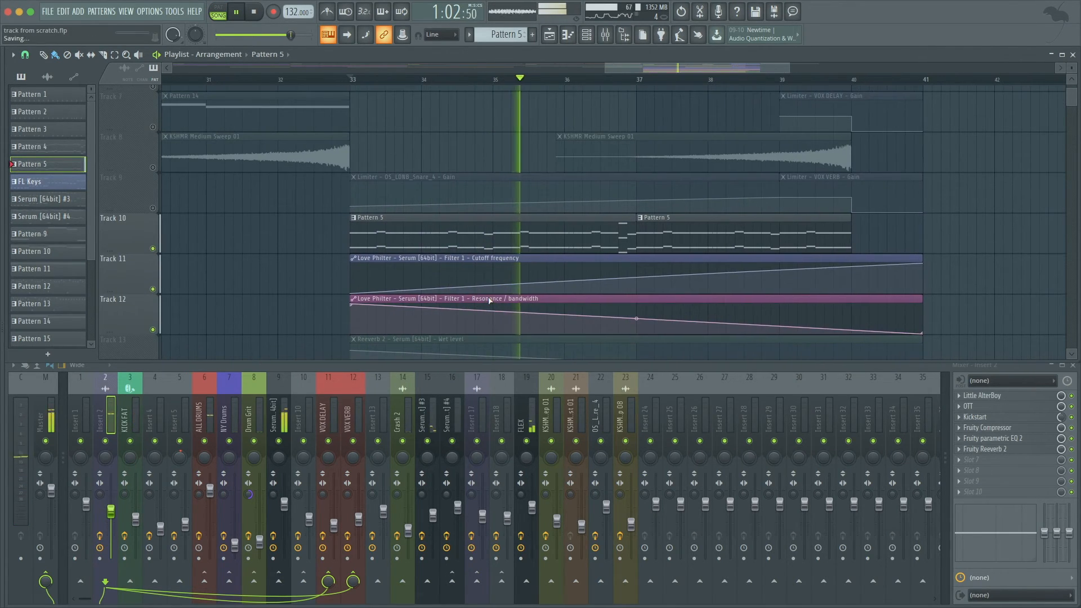
Save the project and bend the Serum filter cutoff and reverb dry-level automation curves upward during playback.
{"action": "key", "text": "super+s"}
{"action": "scroll", "coordinate": [488, 301], "scroll_direction": "down", "scroll_amount": 2}
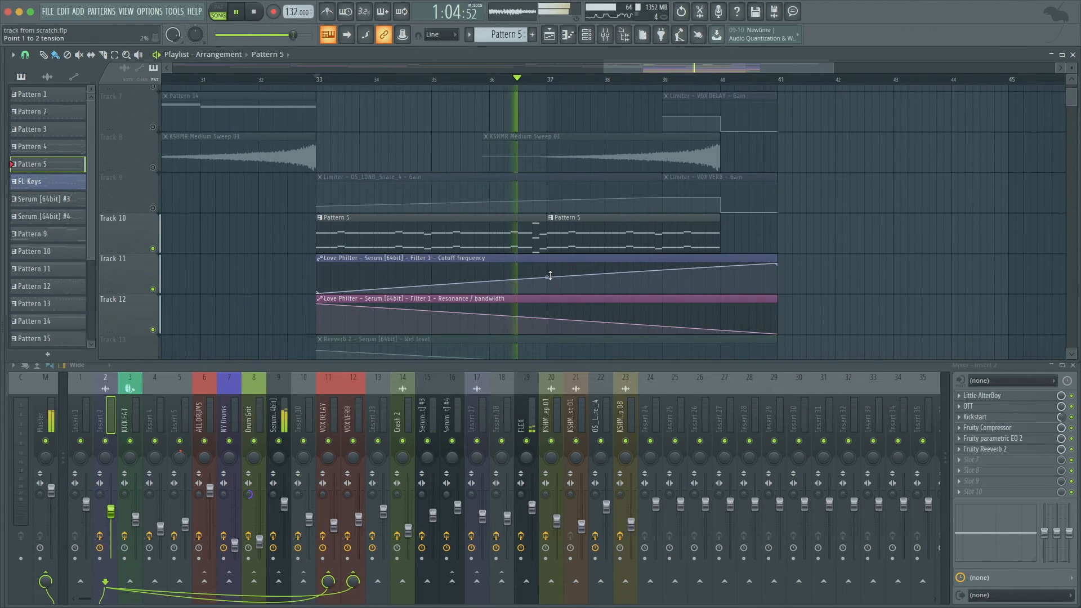
{"action": "scroll", "coordinate": [547, 275], "scroll_direction": "down", "scroll_amount": 2}
{"action": "scroll", "coordinate": [547, 274], "scroll_direction": "down", "scroll_amount": 1}
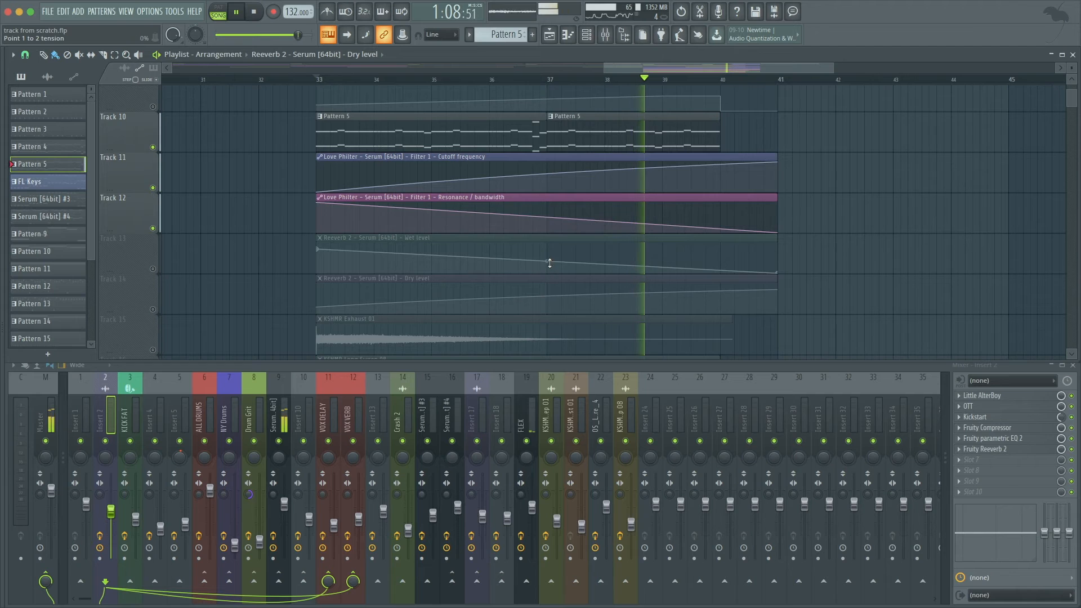
Enable the Serum reverb wet and dry automation on Tracks 13 and 14 and bend the cutoff curve further upward before bar 37.
{"action": "left_click", "coordinate": [153, 269]}
{"action": "left_click", "coordinate": [152, 309]}
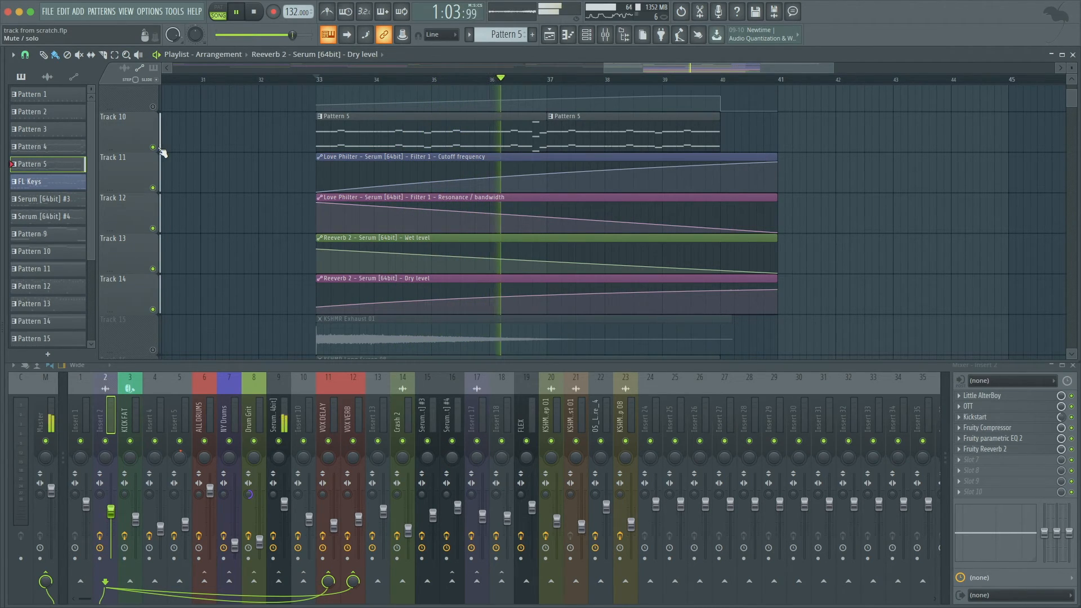
{"action": "right_click", "coordinate": [547, 166]}
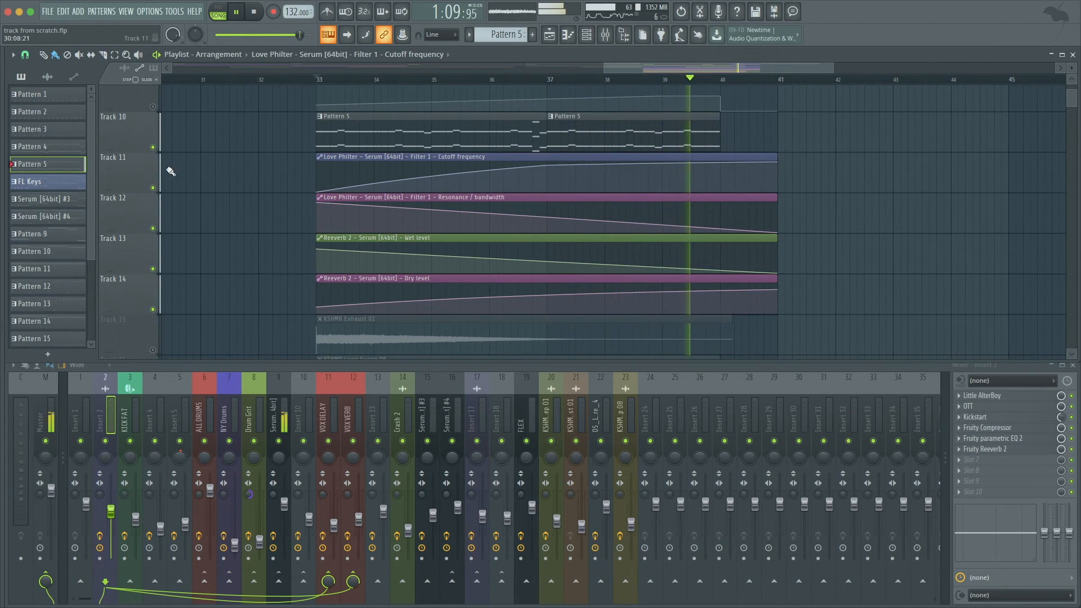
Enable all playlist tracks again and save the project while playing the full build-up from bar 33.
{"action": "right_click", "coordinate": [156, 189]}
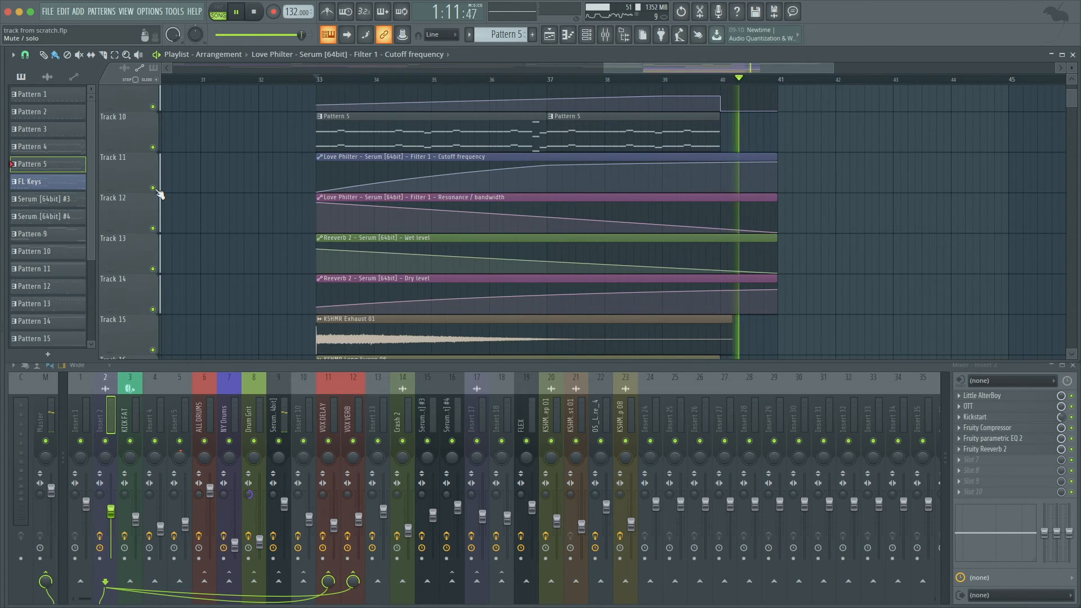
{"action": "left_click", "coordinate": [322, 80]}
{"action": "key", "text": "super+s"}
{"action": "scroll", "coordinate": [528, 181], "scroll_direction": "down", "scroll_amount": 2}
{"action": "scroll", "coordinate": [528, 181], "scroll_direction": "up", "scroll_amount": 6}
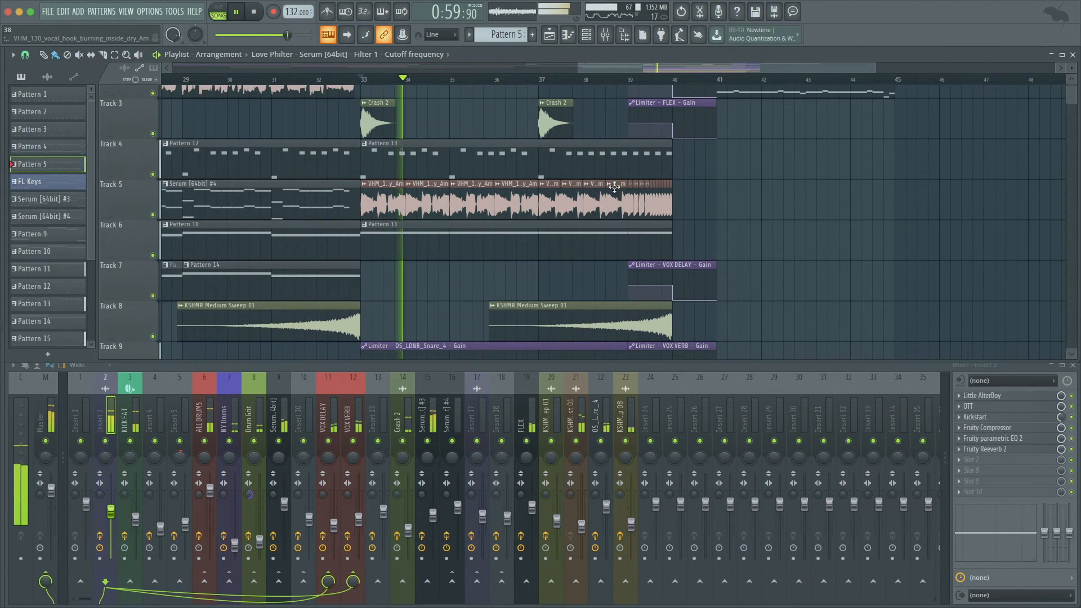
{"action": "scroll", "coordinate": [786, 211], "scroll_direction": "up", "scroll_amount": 2}
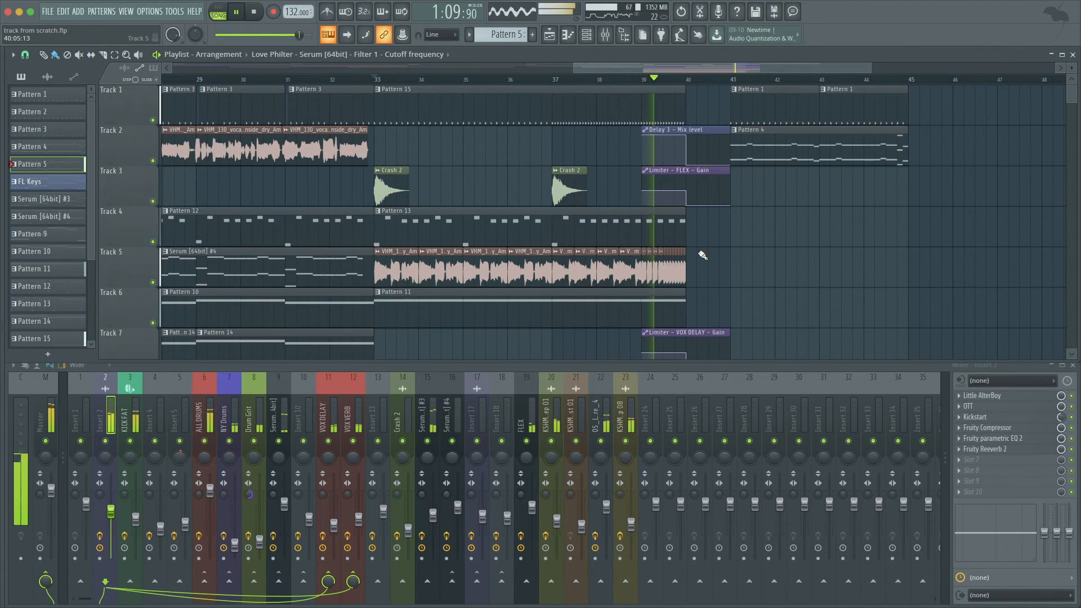
Save the project once more and stop the build-up playback.
{"action": "key", "text": "ctrl+s"}
{"action": "scroll", "coordinate": [712, 257], "scroll_direction": "down", "scroll_amount": 5}
{"action": "key", "text": "space"}
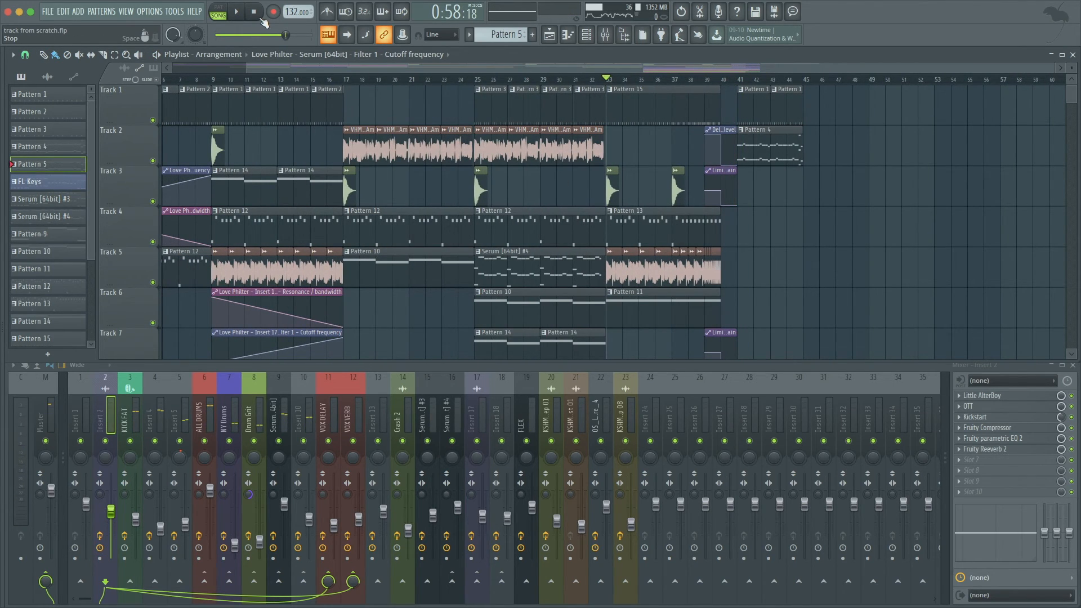
Play the whole arrangement from bar 1 into the bar 41 drop, and stop playback.
{"action": "scroll", "coordinate": [387, 216], "scroll_direction": "left", "scroll_amount": 5}
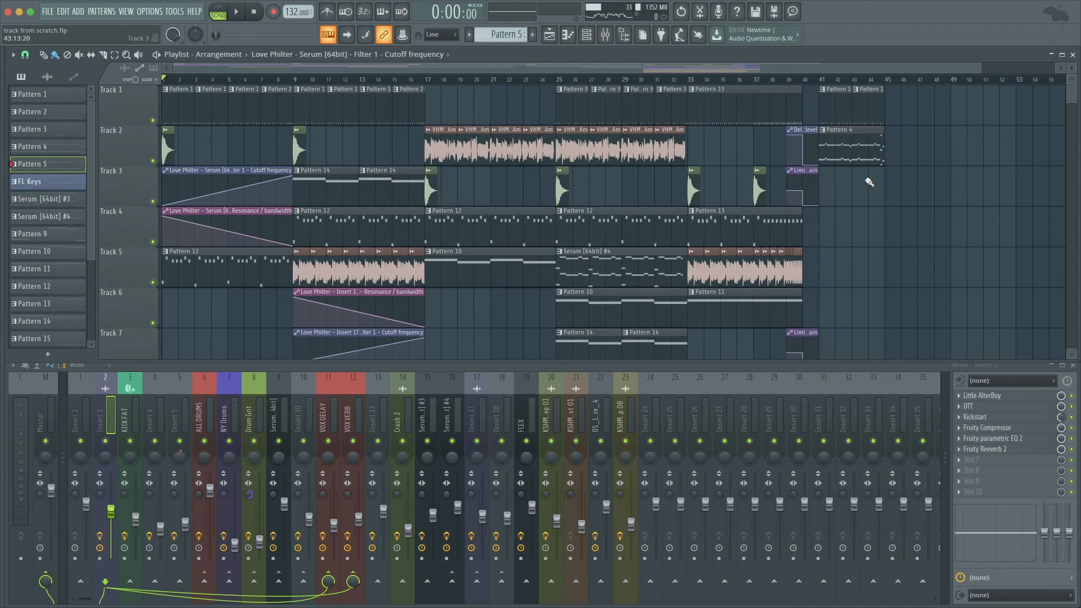
{"action": "key", "text": "space"}
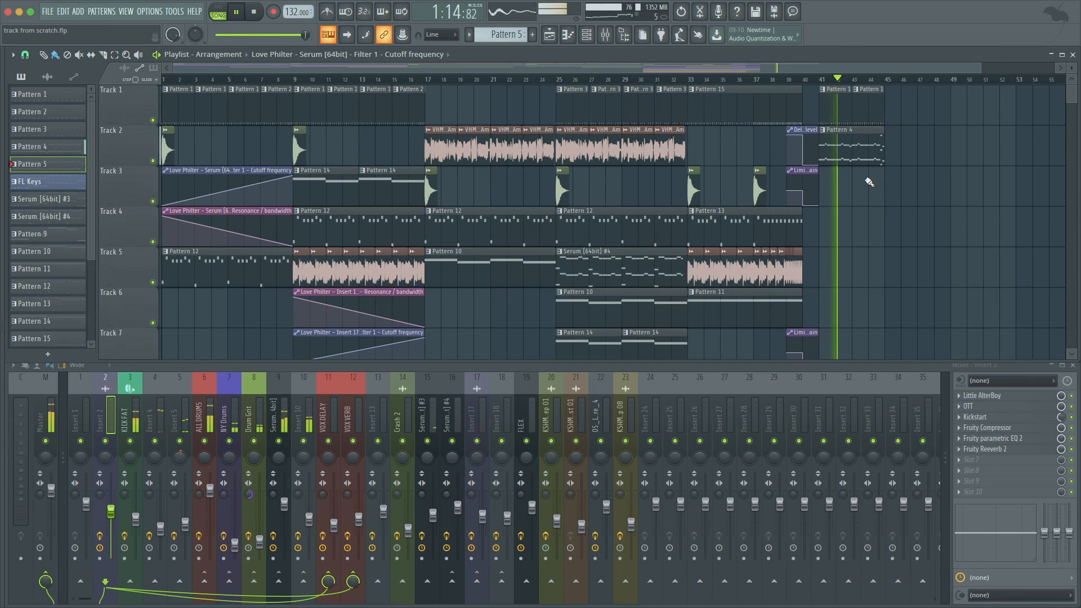
{"action": "key", "text": "space"}
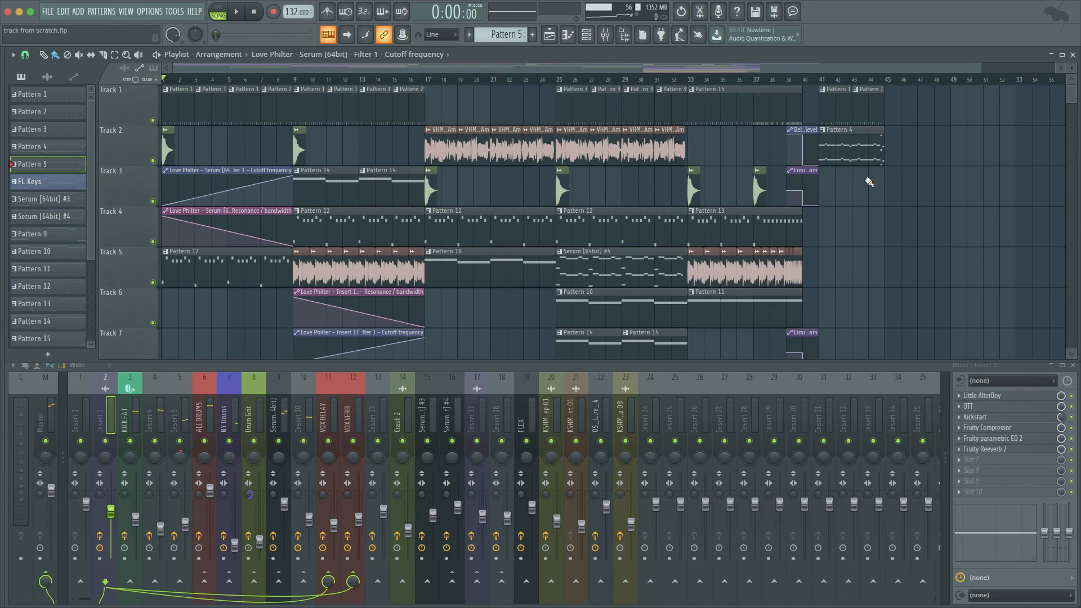